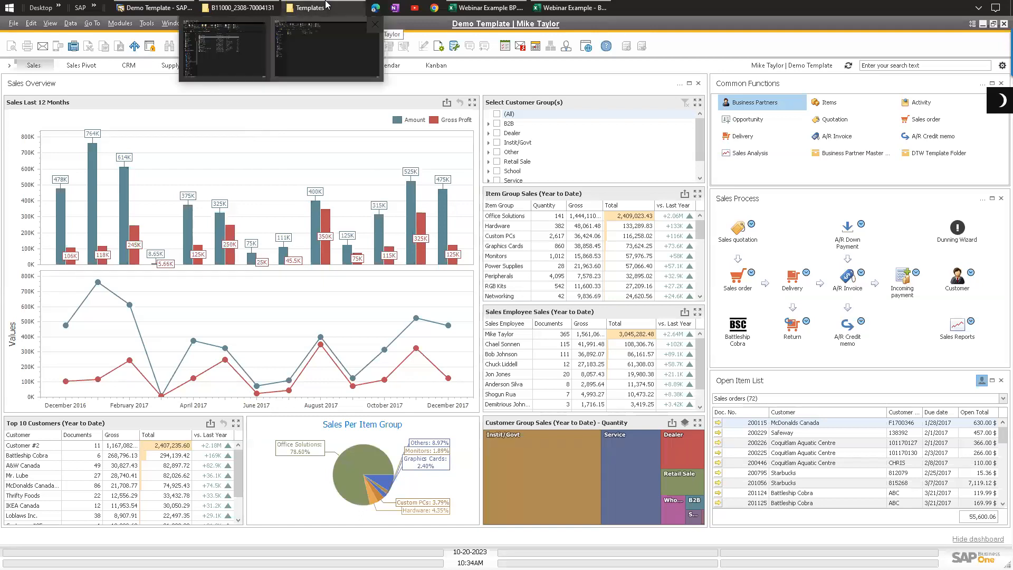
{"action": "left_click", "coordinate": [325, 5]}
{"action": "left_click", "coordinate": [301, 4]}
{"action": "left_click", "coordinate": [227, 5]}
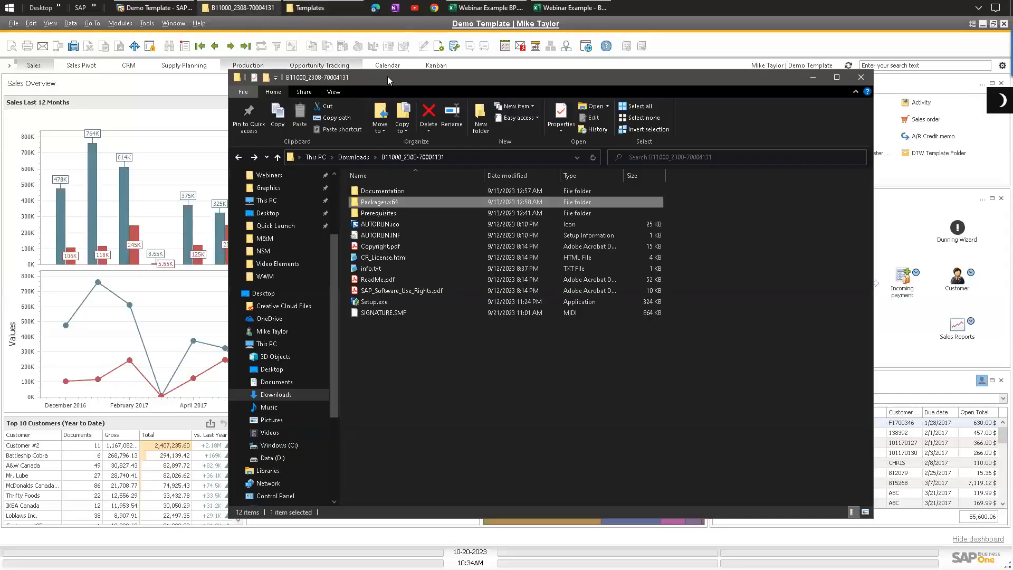
{"action": "left_click_drag", "start_coordinate": [365, 74], "coordinate": [337, 67]}
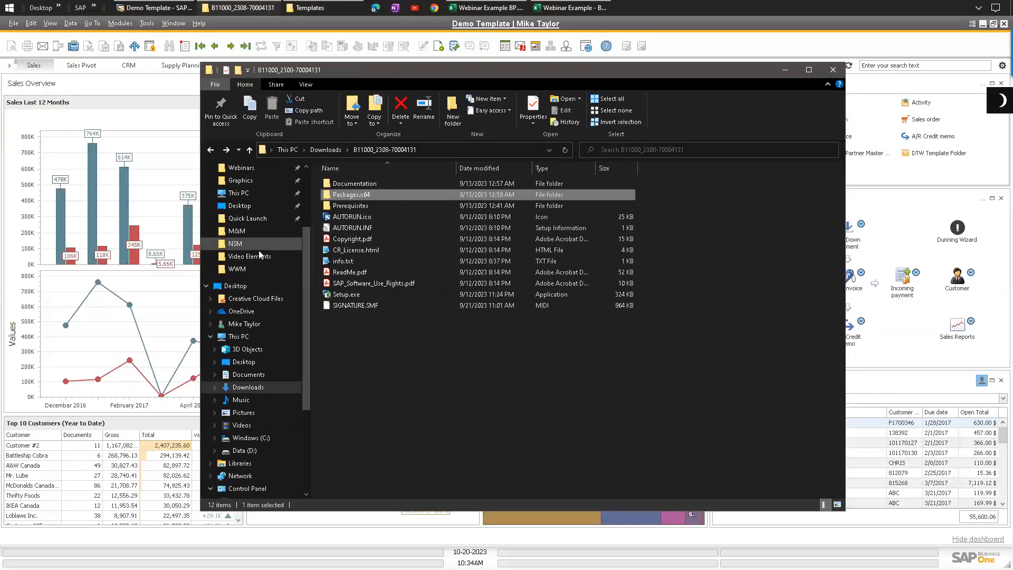
{"action": "scroll", "coordinate": [237, 186], "scroll_direction": "up", "scroll_amount": 3}
{"action": "left_click", "coordinate": [207, 171]}
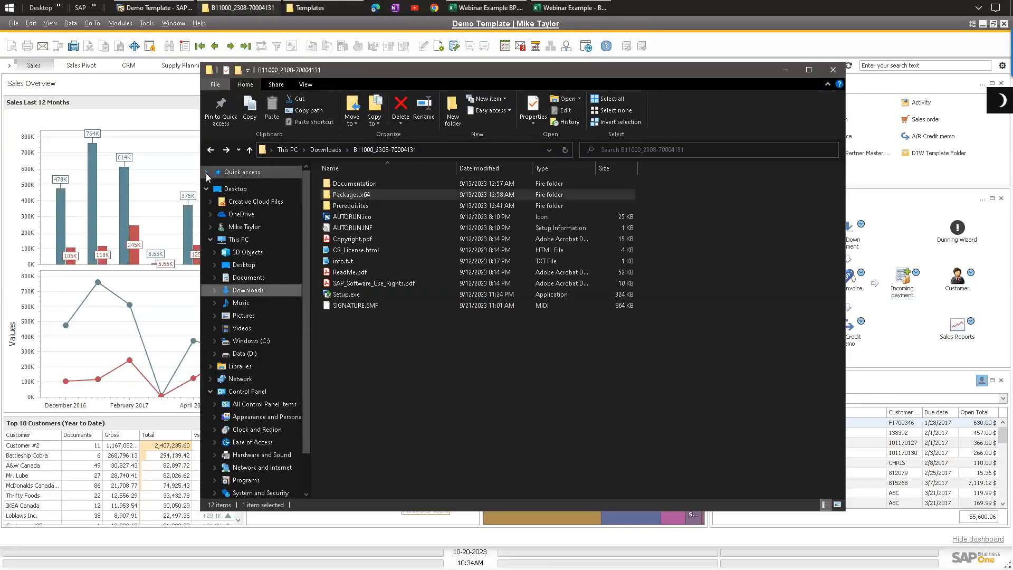
{"action": "left_click", "coordinate": [210, 391]}
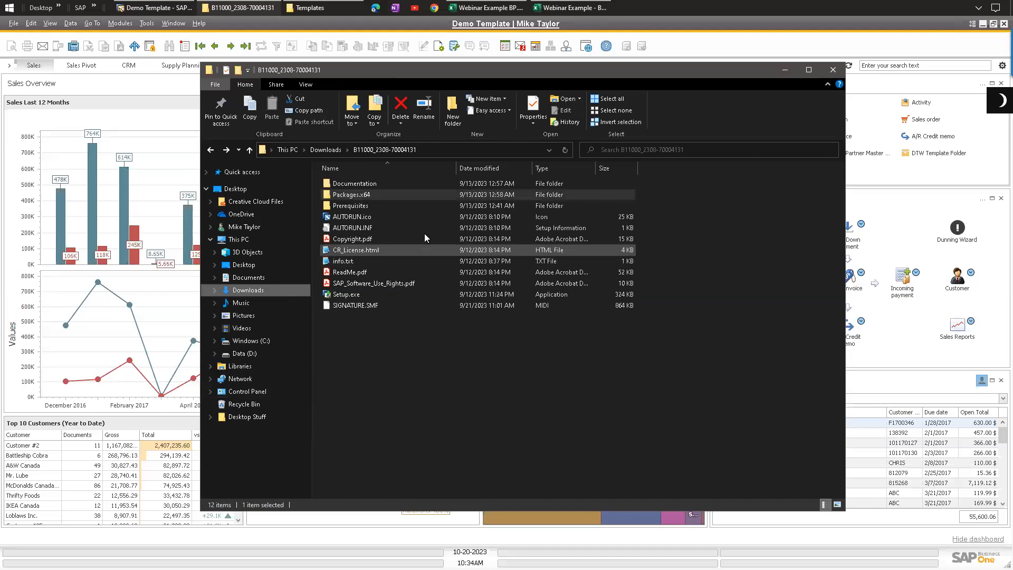
{"action": "left_click_drag", "start_coordinate": [369, 357], "coordinate": [336, 180]}
{"action": "left_click", "coordinate": [415, 352]}
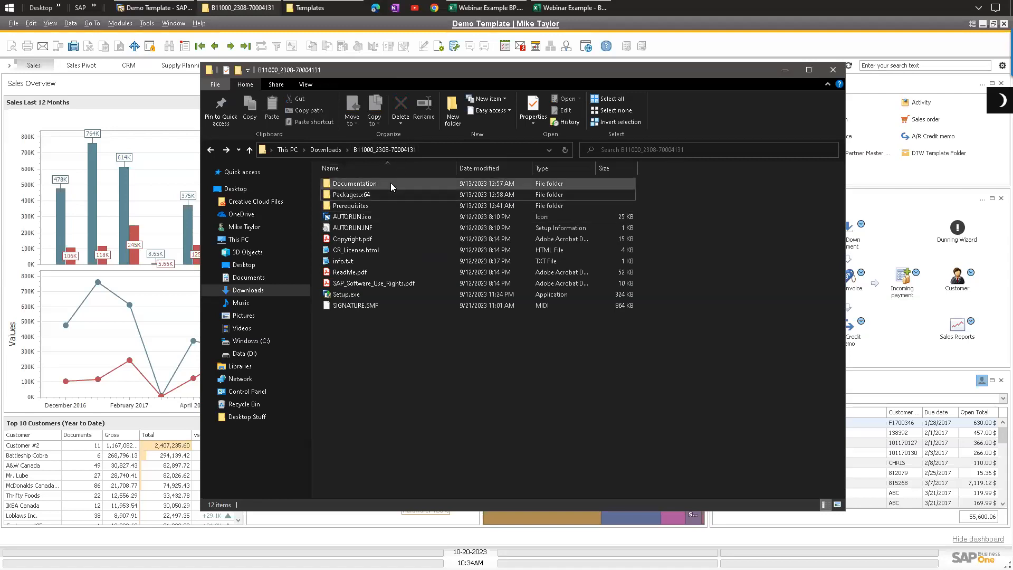
{"action": "double_click", "coordinate": [349, 198]}
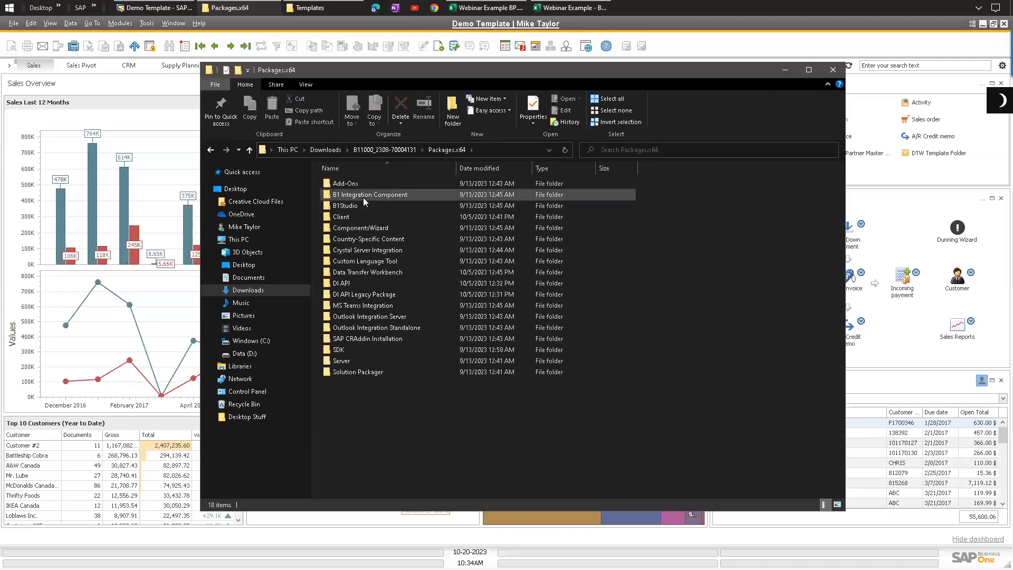
{"action": "double_click", "coordinate": [363, 272]}
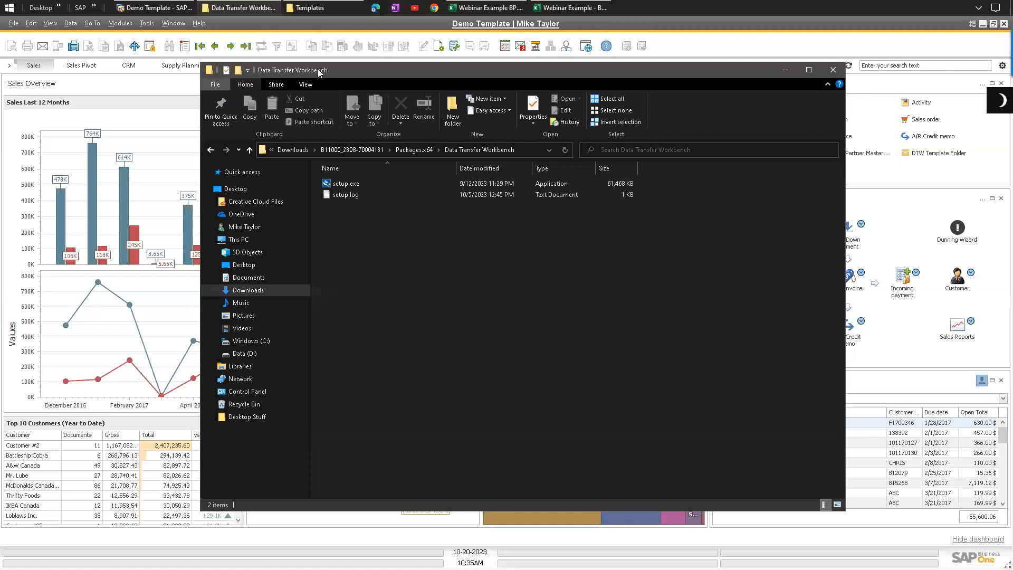
Step: Launch the Data Transfer Workbench from its Start menu tile
{"action": "left_click", "coordinate": [7, 7]}
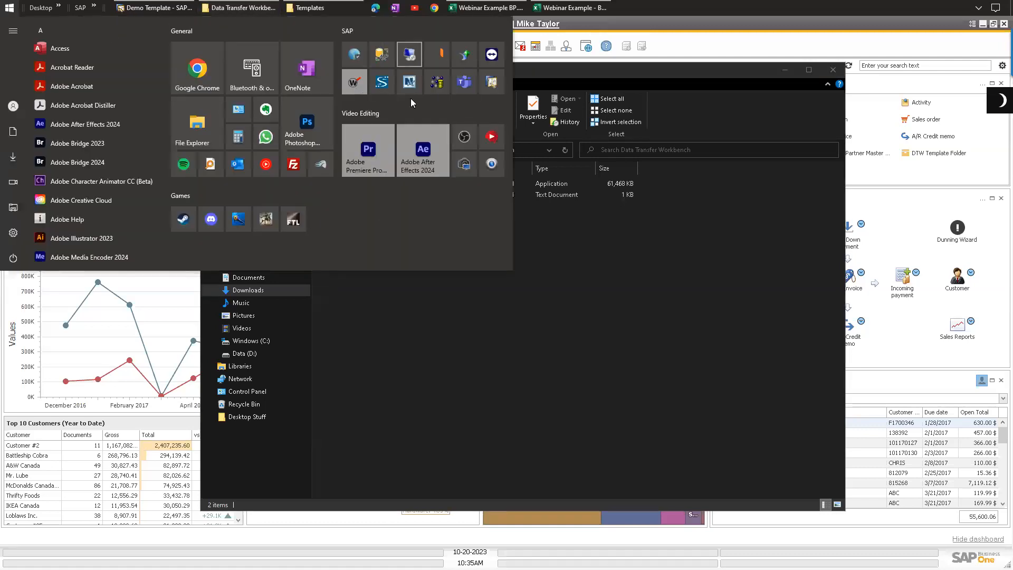
{"action": "right_click", "coordinate": [437, 81]}
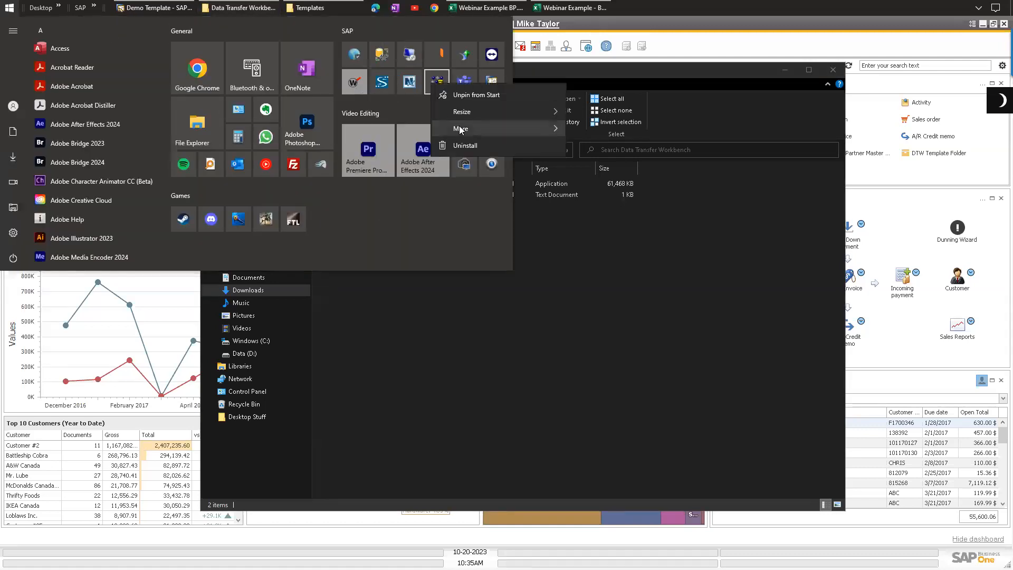
{"action": "mouse_move", "coordinate": [475, 128]}
{"action": "left_click", "coordinate": [615, 149]}
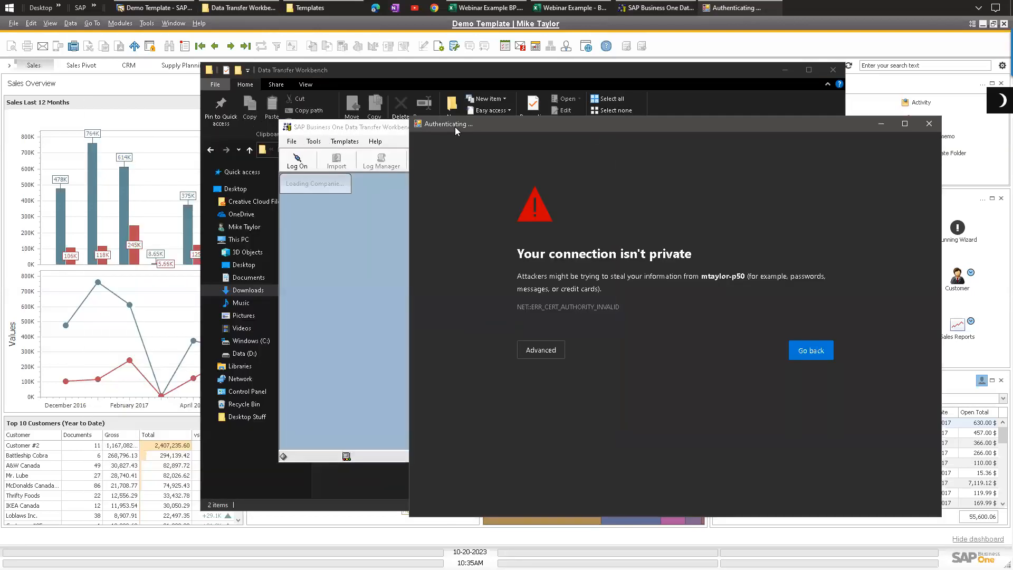
Step: Close the authentication window that opened with the certificate warning
{"action": "left_click_drag", "start_coordinate": [458, 131], "coordinate": [435, 97]}
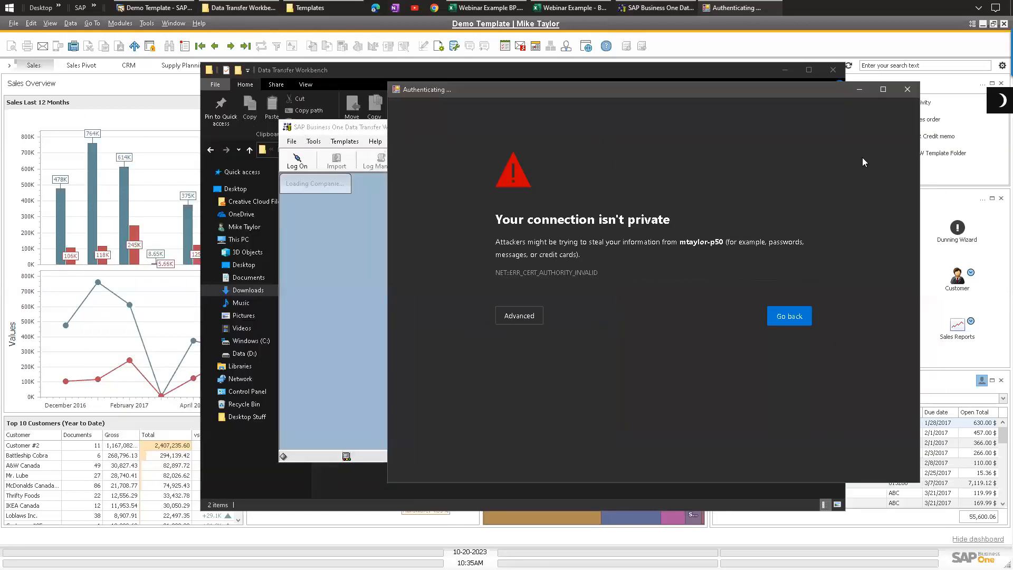
{"action": "left_click", "coordinate": [907, 91]}
{"action": "left_click", "coordinate": [549, 331]}
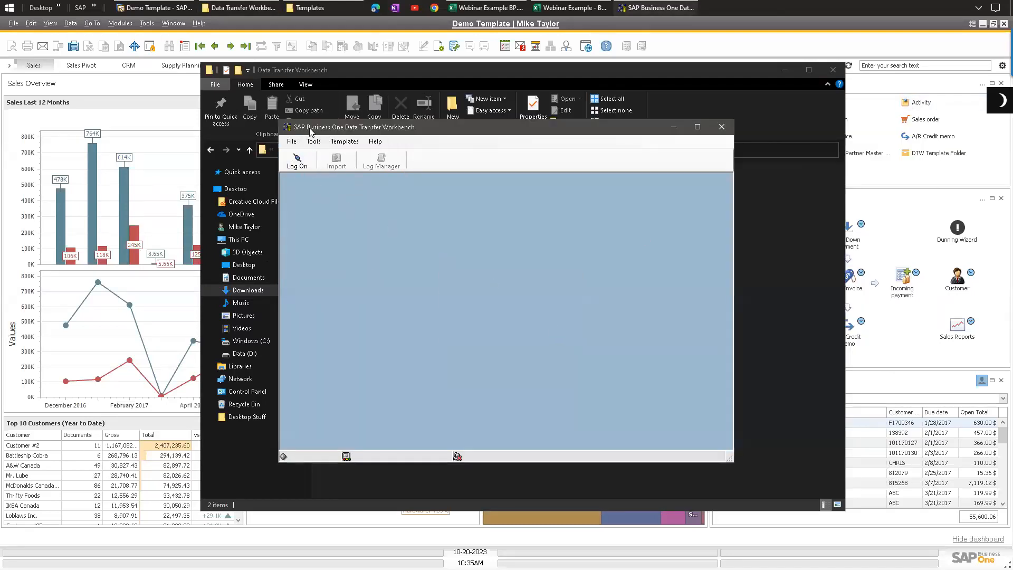
Step: Start logging on to SAP Business One from the Data Transfer Workbench
{"action": "mouse_move", "coordinate": [359, 133]}
{"action": "left_mouse_down"}
{"action": "mouse_move", "coordinate": [371, 211]}
{"action": "mouse_move", "coordinate": [357, 152]}
{"action": "left_mouse_up"}
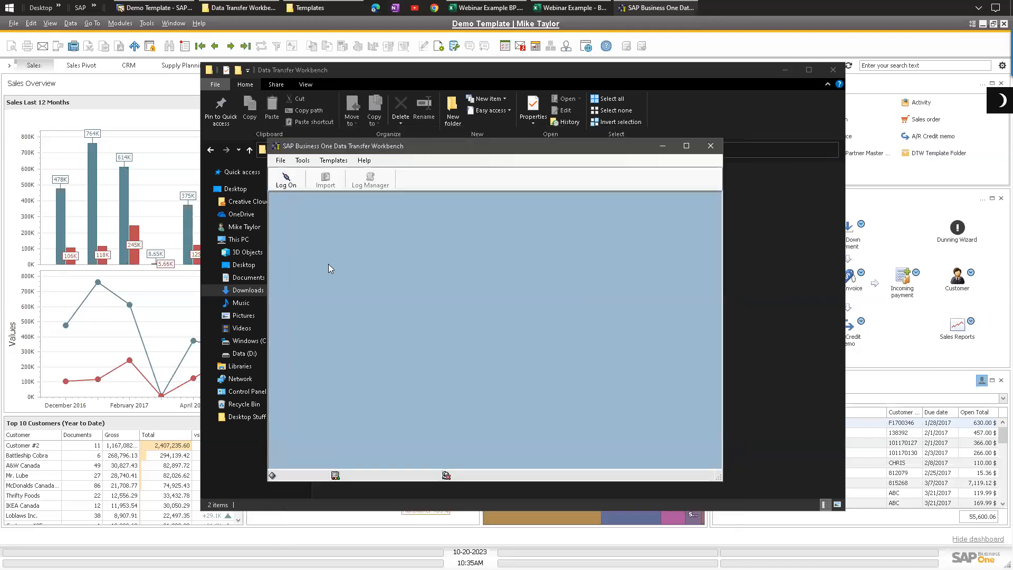
{"action": "left_click", "coordinate": [292, 181]}
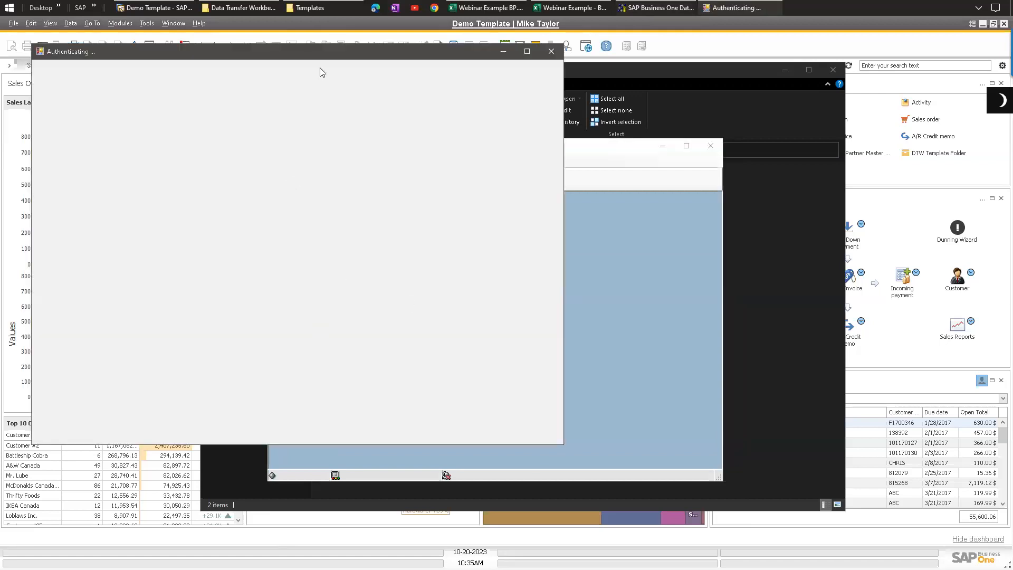
{"action": "left_click_drag", "start_coordinate": [324, 57], "coordinate": [515, 103]}
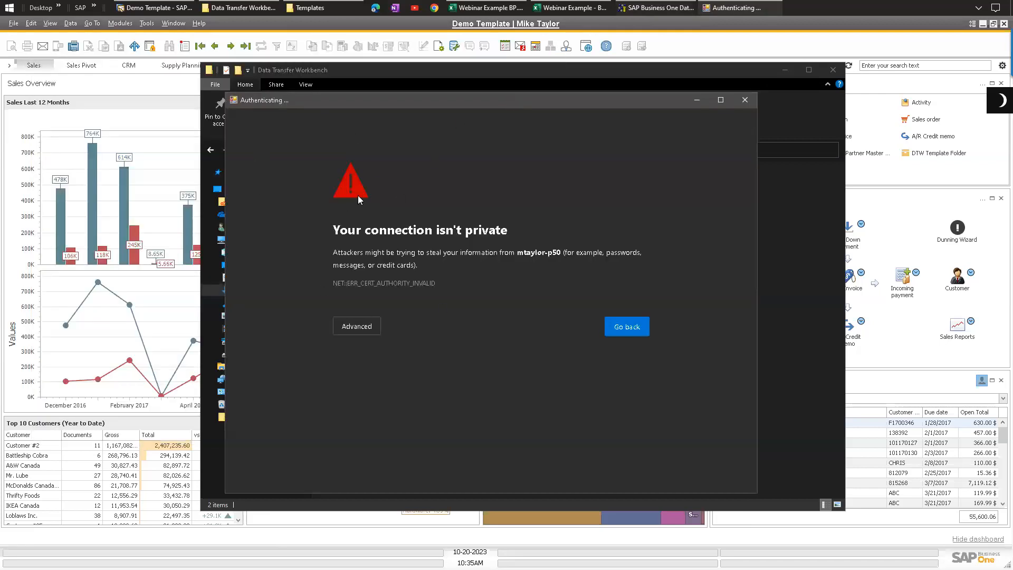
Step: Continue past the certificate warning to mtaylor-p50 (unsafe) to reach the login page
{"action": "left_click", "coordinate": [357, 330]}
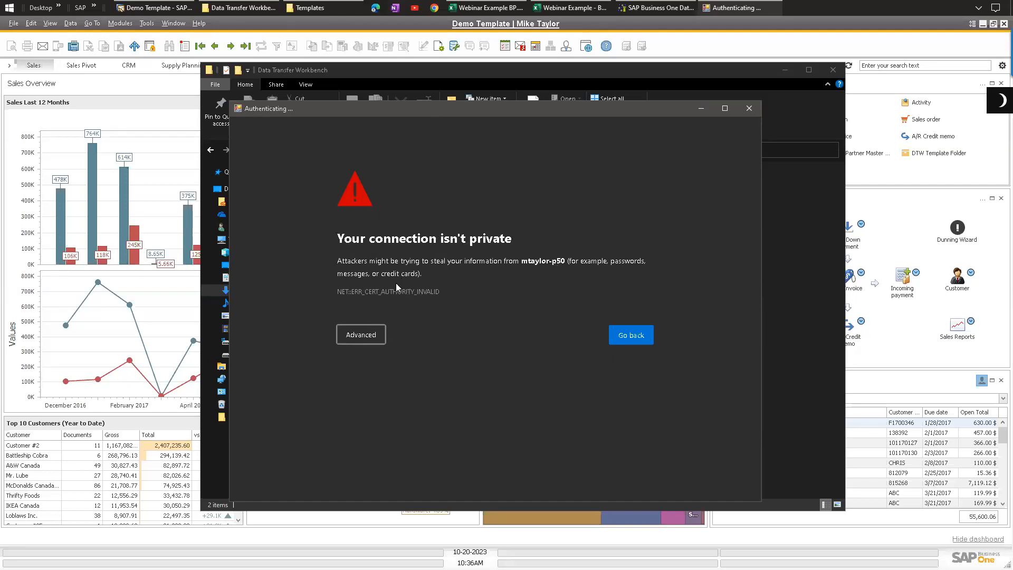
{"action": "left_click", "coordinate": [361, 334]}
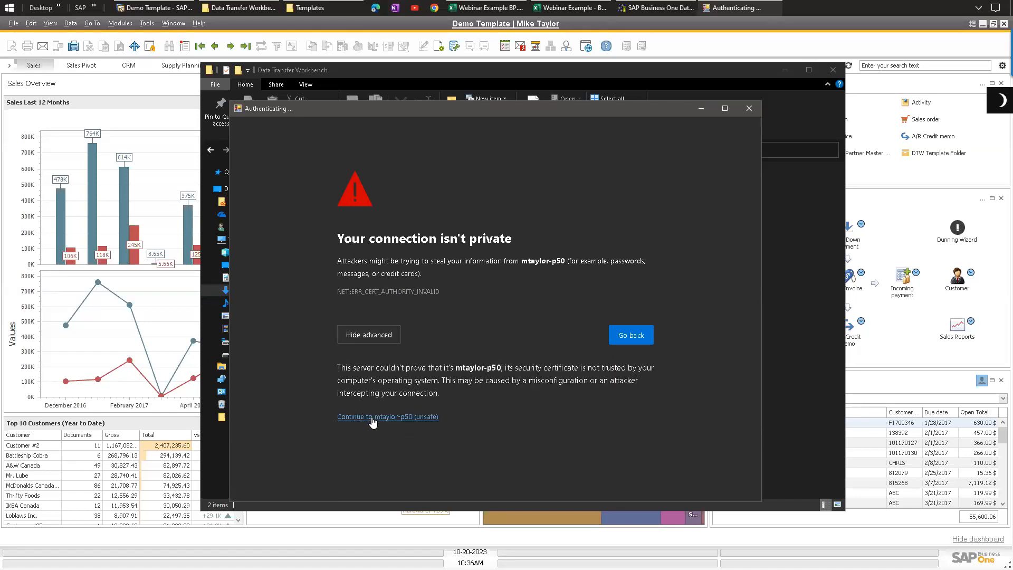
{"action": "left_click", "coordinate": [430, 417]}
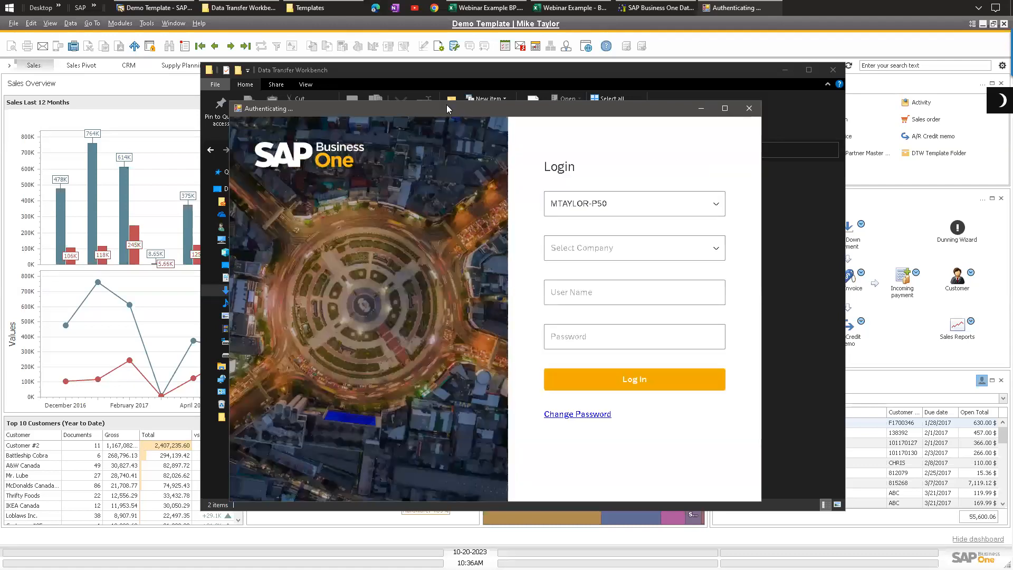
Step: Log in to the Demo Template (SAPBusinessObjects) company with the user name and password
{"action": "left_click", "coordinate": [786, 70]}
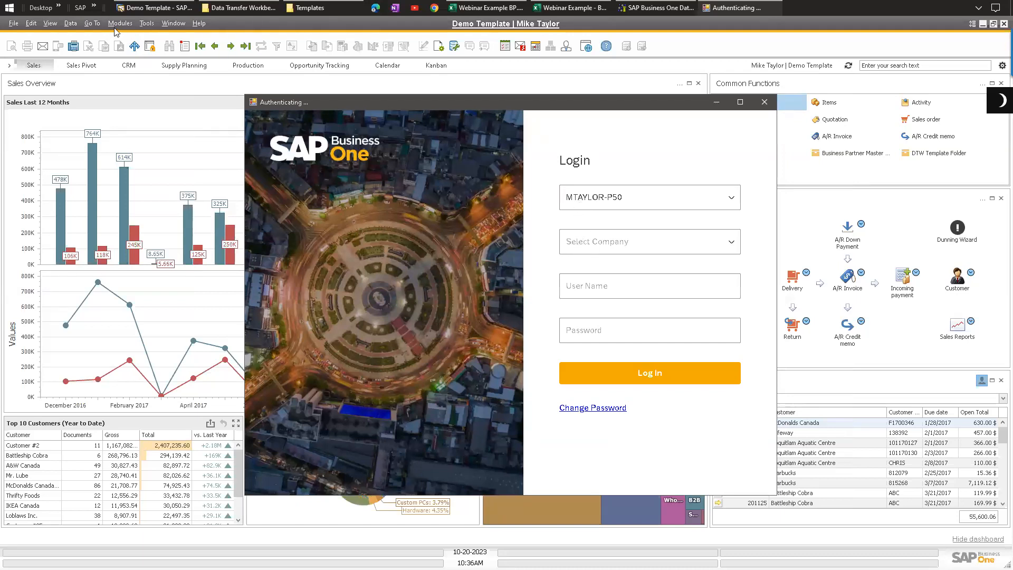
{"action": "left_click", "coordinate": [602, 248]}
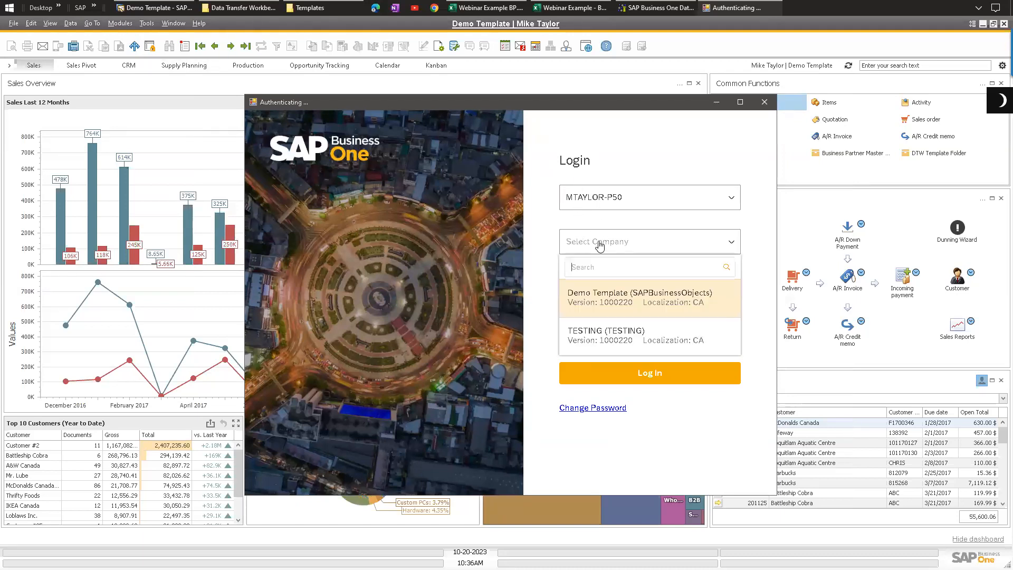
{"action": "left_click", "coordinate": [597, 296]}
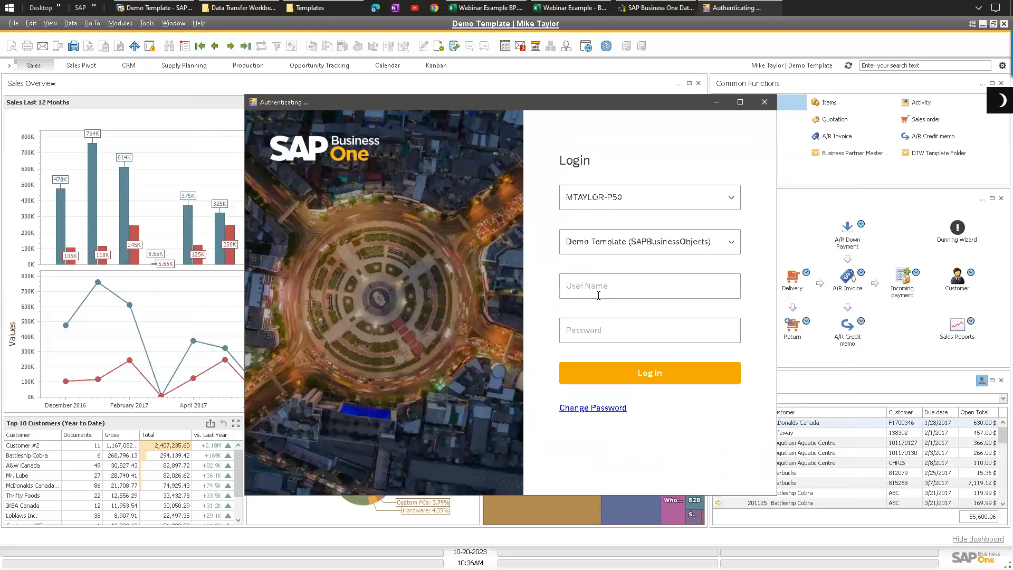
{"action": "type", "text": "manage"}
{"action": "type", "text": "man"}
{"action": "left_click", "coordinate": [643, 376]}
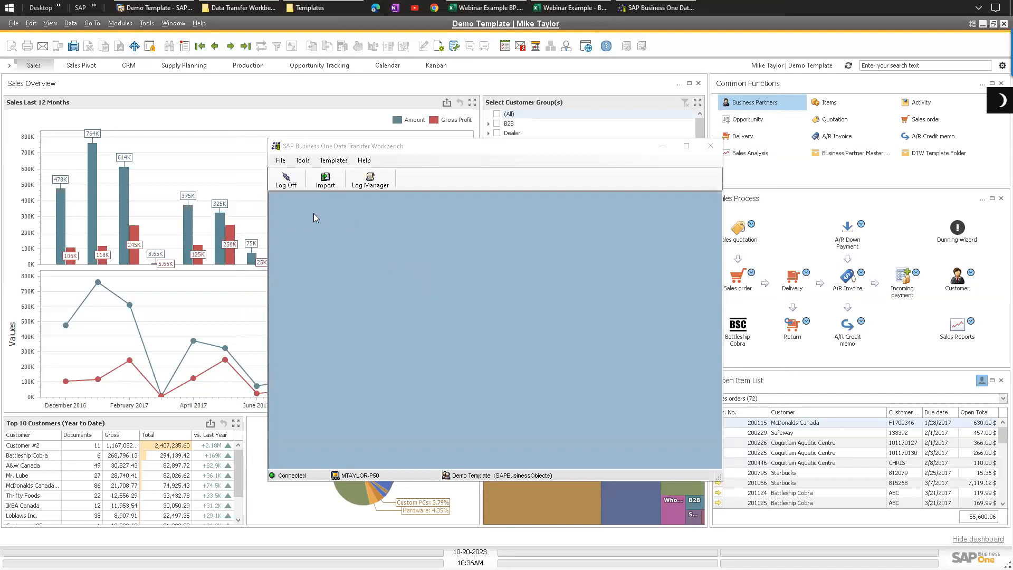
Step: Start the Data Import Wizard and choose Master Data as the data type
{"action": "left_click_drag", "start_coordinate": [336, 147], "coordinate": [329, 147]}
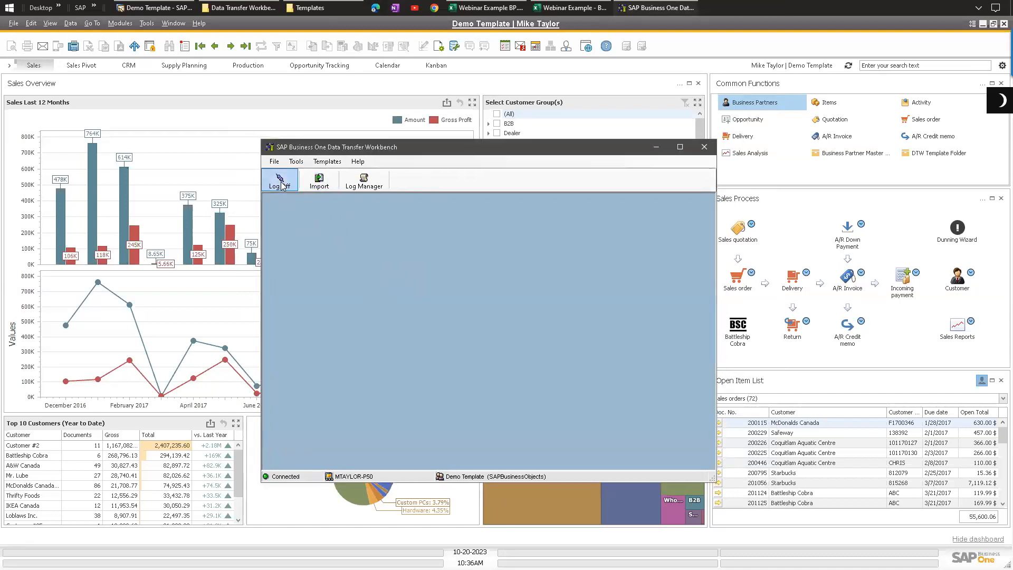
{"action": "left_click", "coordinate": [318, 181]}
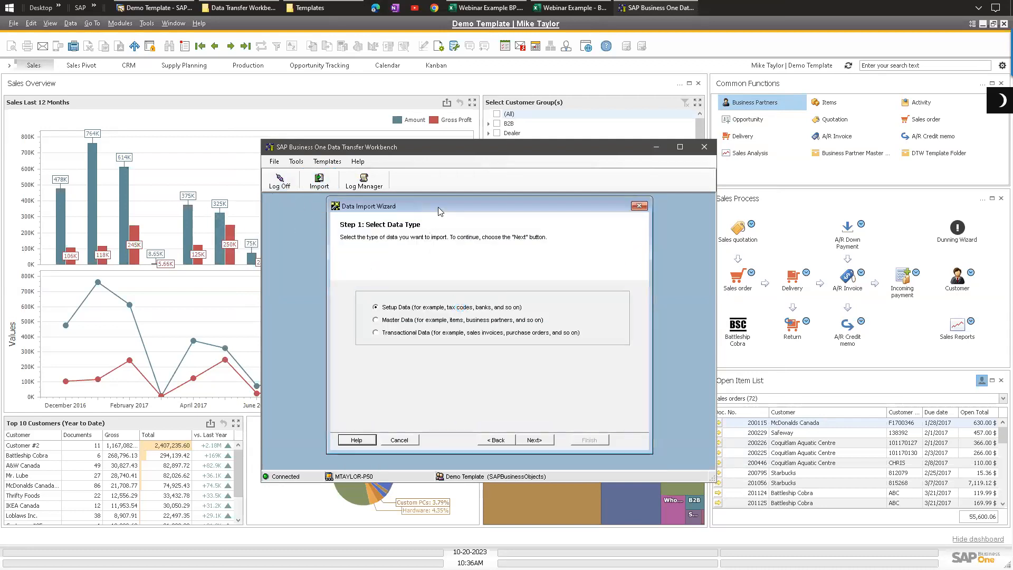
{"action": "left_click", "coordinate": [391, 322]}
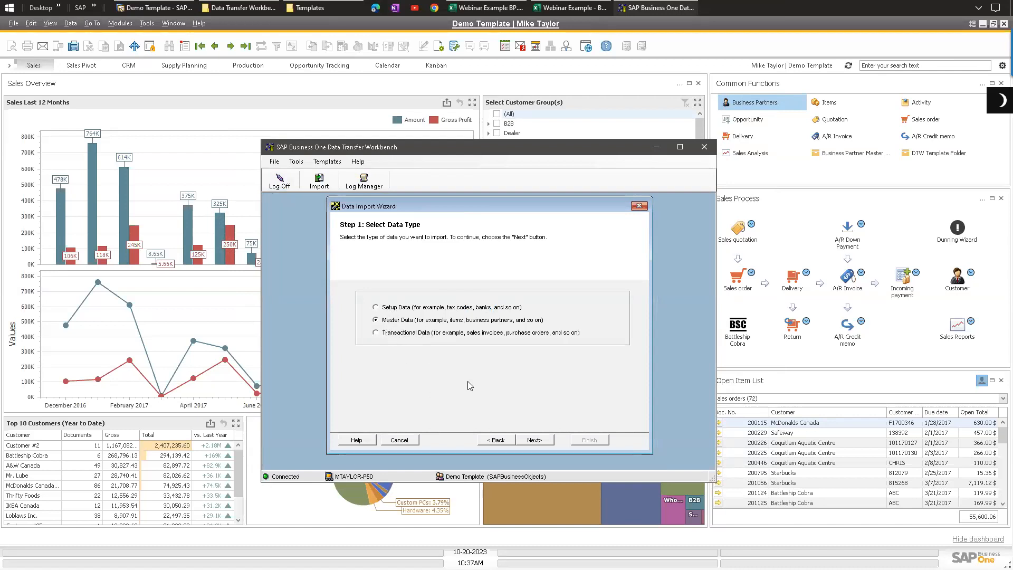
Step: Switch to the Webinar Example BP workbook in Excel
{"action": "left_click", "coordinate": [59, 8]}
{"action": "left_click", "coordinate": [494, 7]}
{"action": "left_click", "coordinate": [493, 7]}
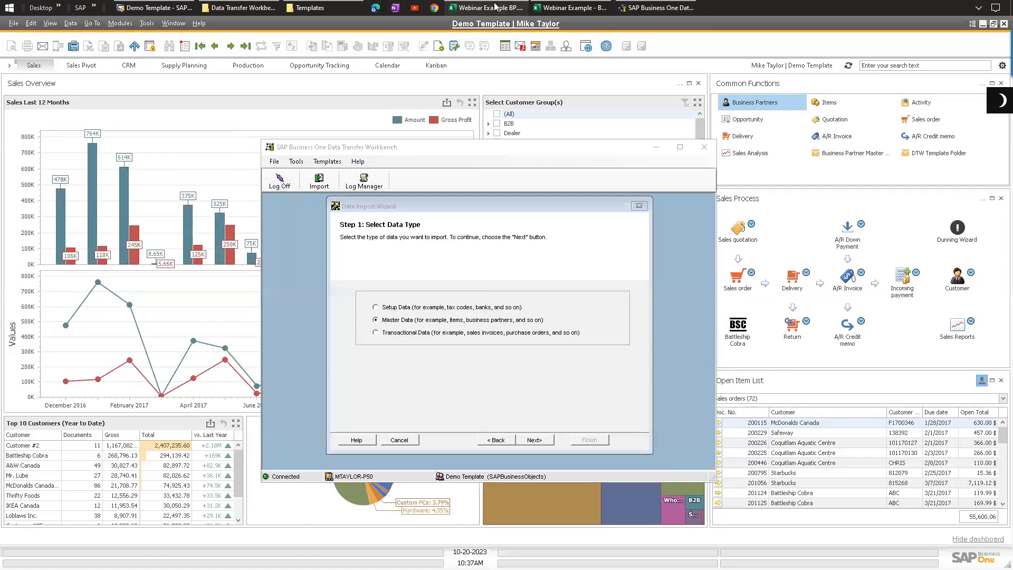
{"action": "left_click", "coordinate": [117, 214]}
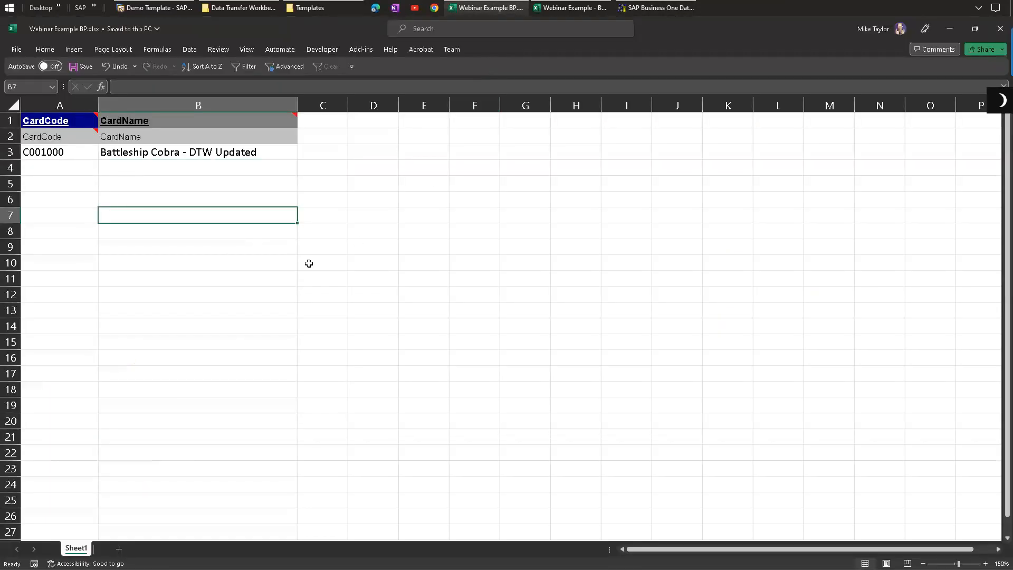
Step: Review the template's CardCode and CardName header rows and the sample business partner record
{"action": "left_click", "coordinate": [468, 241]}
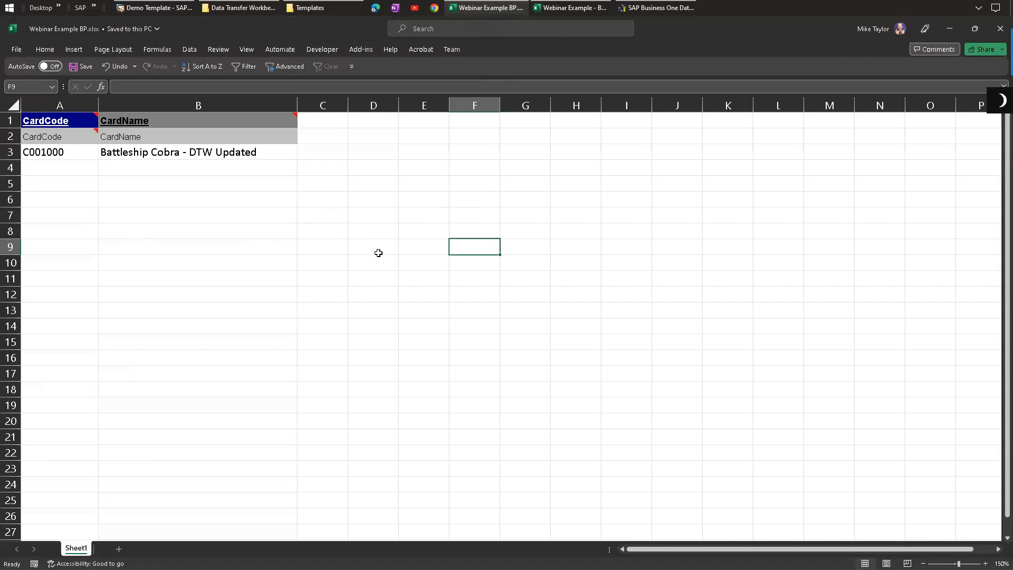
{"action": "left_click", "coordinate": [66, 118]}
{"action": "left_click", "coordinate": [110, 244]}
{"action": "mouse_move", "coordinate": [121, 121]}
{"action": "left_click", "coordinate": [64, 120]}
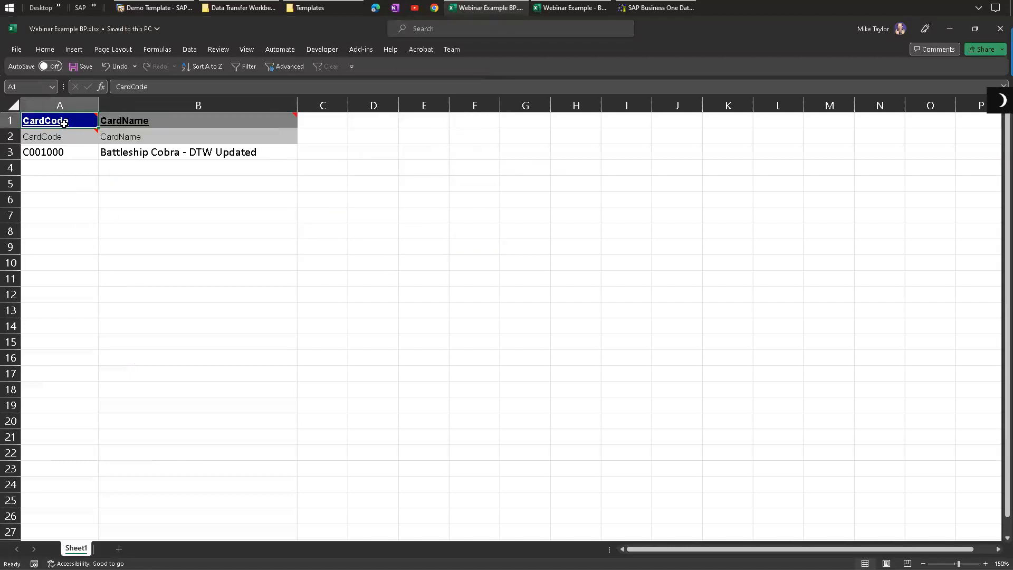
{"action": "mouse_move", "coordinate": [66, 134]}
{"action": "left_click_drag", "start_coordinate": [66, 134], "coordinate": [77, 171]}
{"action": "left_click", "coordinate": [108, 231]}
{"action": "left_click_drag", "start_coordinate": [147, 121], "coordinate": [149, 155]}
{"action": "left_click", "coordinate": [169, 231]}
{"action": "left_click", "coordinate": [192, 153]}
{"action": "left_click", "coordinate": [258, 227]}
{"action": "left_click", "coordinate": [266, 151]}
{"action": "left_click", "coordinate": [179, 202]}
{"action": "left_click_drag", "start_coordinate": [50, 153], "coordinate": [211, 153]}
{"action": "left_click", "coordinate": [170, 211]}
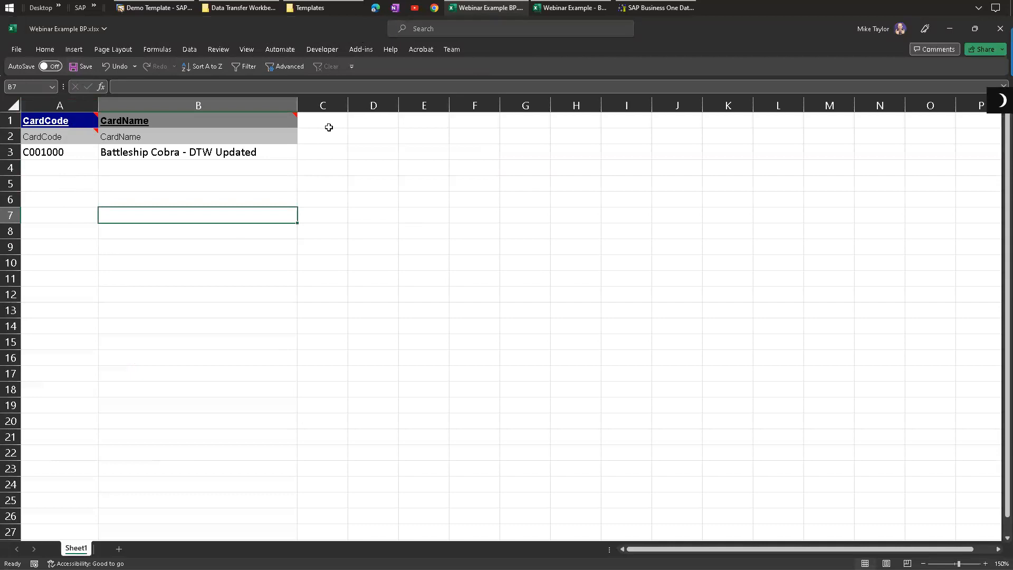
{"action": "left_click_drag", "start_coordinate": [326, 125], "coordinate": [315, 297]}
{"action": "left_click_drag", "start_coordinate": [370, 125], "coordinate": [382, 273]}
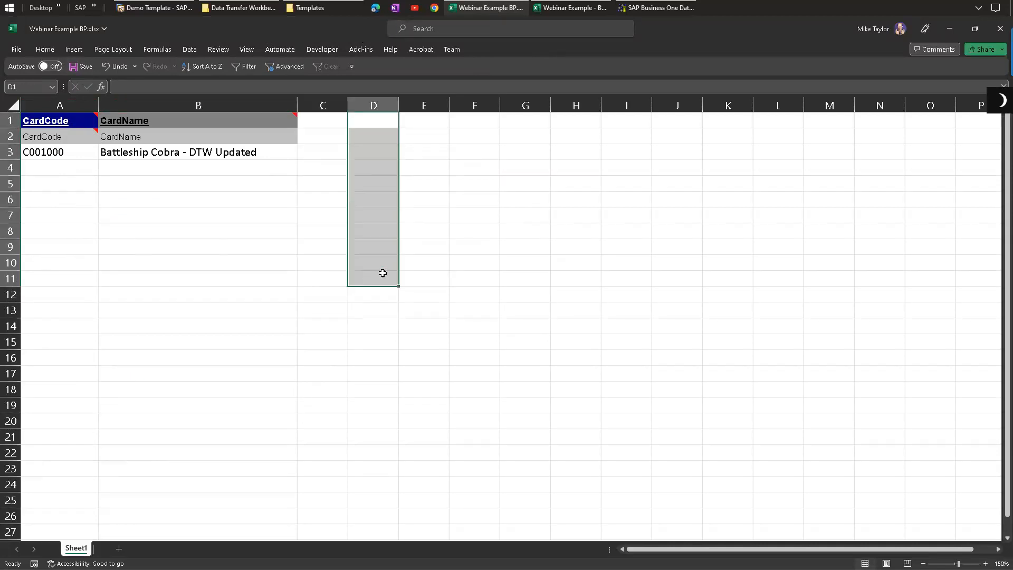
{"action": "left_click", "coordinate": [426, 121]}
{"action": "mouse_move", "coordinate": [65, 122]}
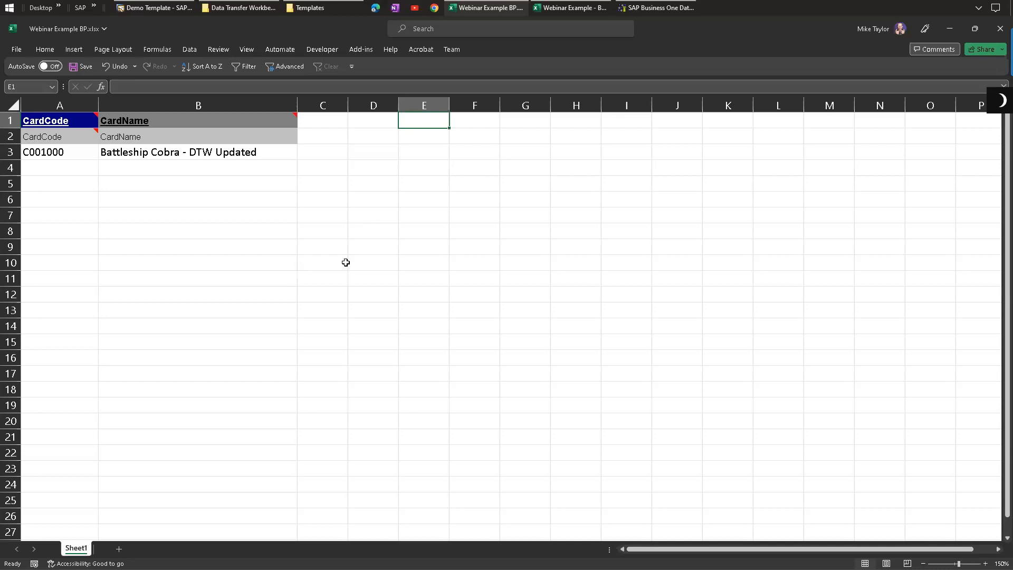
{"action": "mouse_move", "coordinate": [328, 140]}
{"action": "left_mouse_down"}
{"action": "mouse_move", "coordinate": [339, 120]}
{"action": "mouse_move", "coordinate": [331, 136]}
{"action": "mouse_move", "coordinate": [359, 134]}
{"action": "mouse_move", "coordinate": [333, 133]}
{"action": "left_mouse_up"}
{"action": "left_click", "coordinate": [356, 124]}
{"action": "left_click", "coordinate": [325, 115]}
{"action": "left_click", "coordinate": [375, 117]}
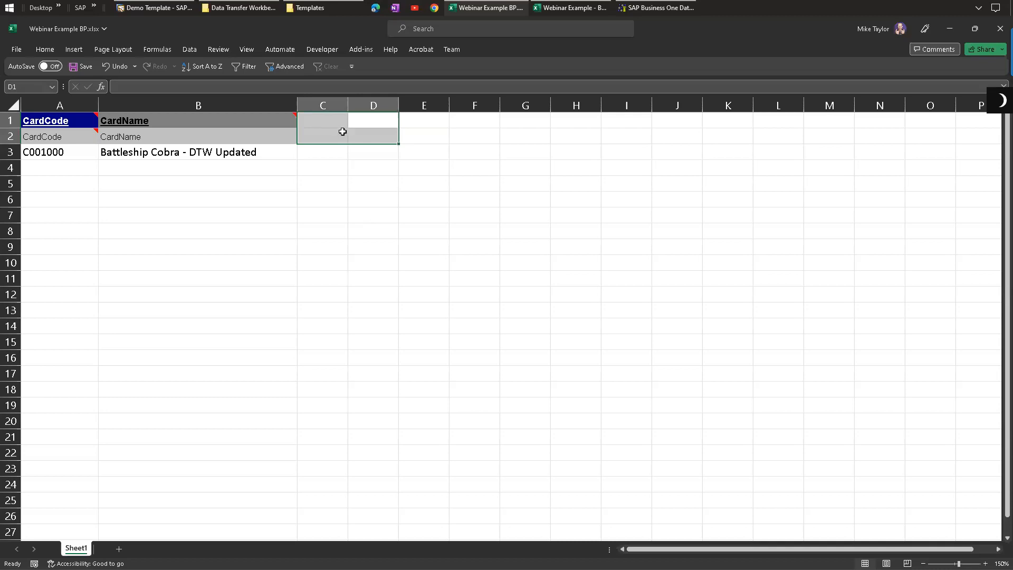
{"action": "left_click", "coordinate": [341, 131]}
{"action": "left_click_drag", "start_coordinate": [691, 550], "coordinate": [576, 536]}
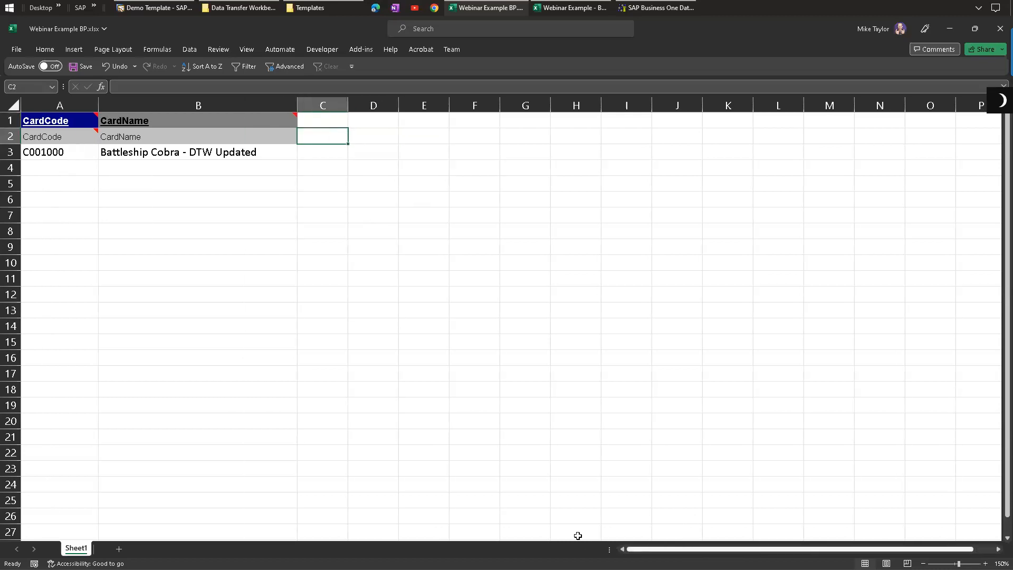
{"action": "left_click", "coordinate": [326, 122]}
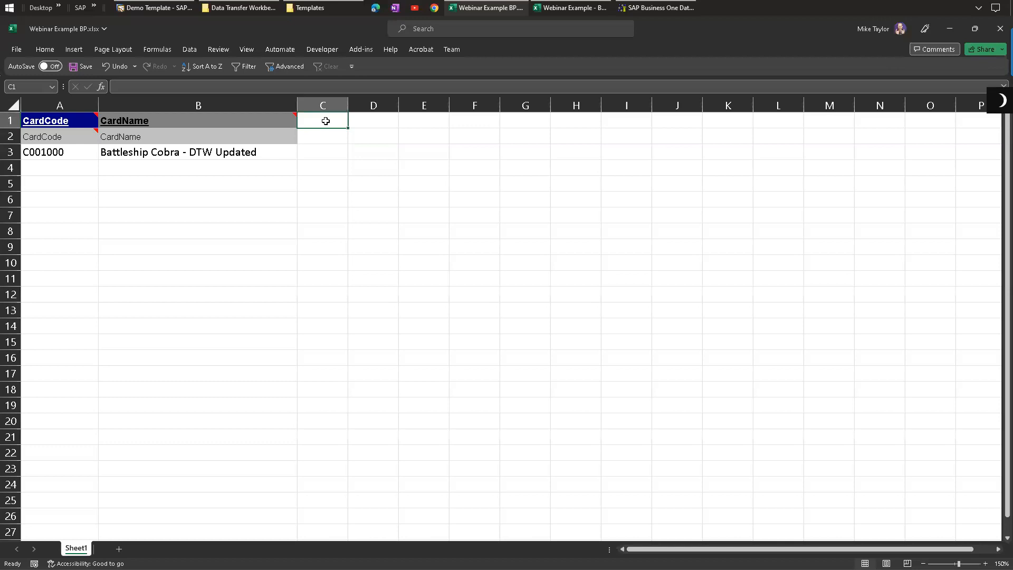
Step: Examine the empty cells beside and below the template's CardCode and CardName data
{"action": "left_click", "coordinate": [328, 138]}
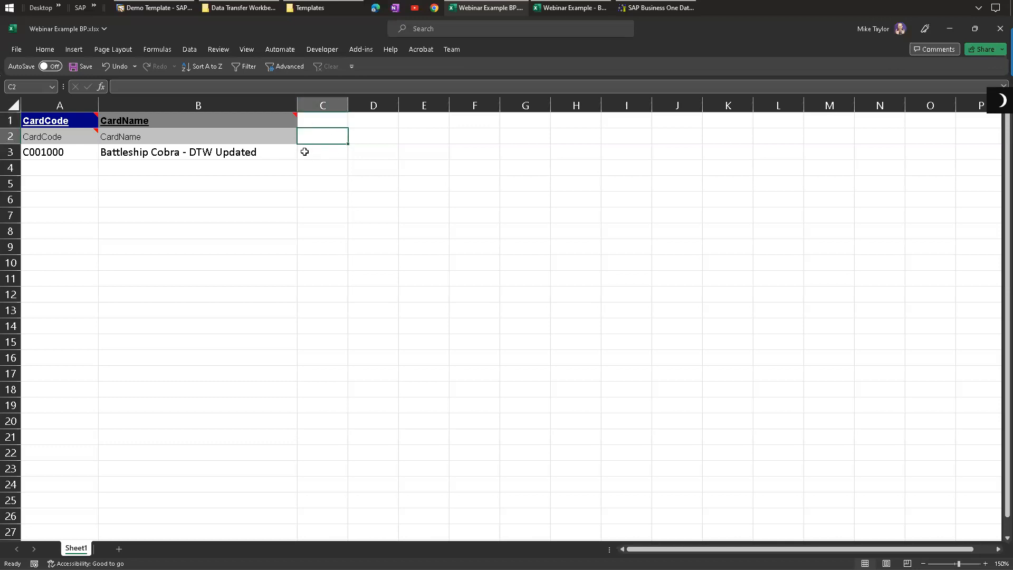
{"action": "left_click", "coordinate": [304, 152]}
{"action": "left_click", "coordinate": [373, 150]}
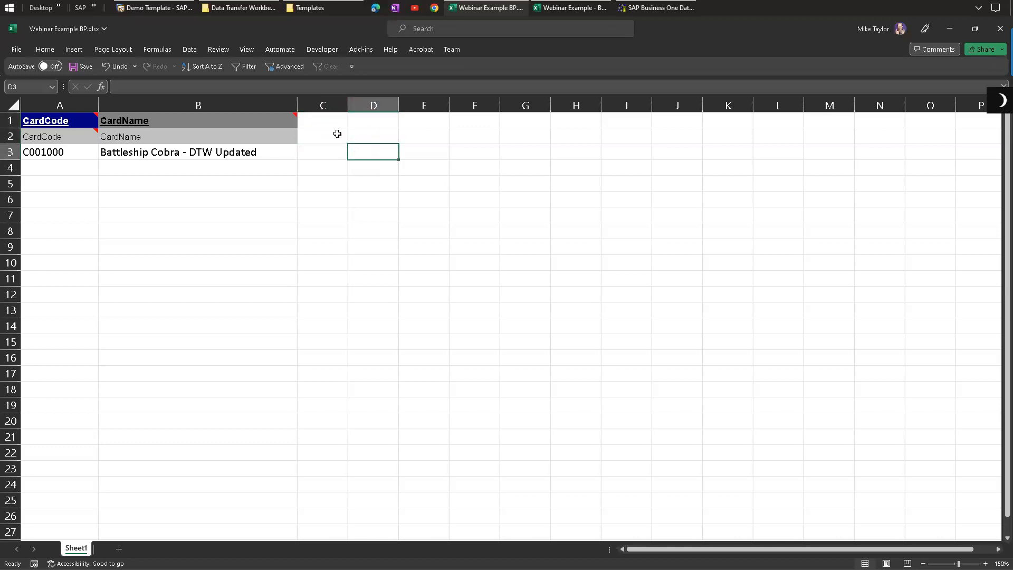
{"action": "left_click", "coordinate": [333, 148]}
{"action": "left_click", "coordinate": [365, 152]}
{"action": "left_click", "coordinate": [425, 154]}
{"action": "left_click", "coordinate": [484, 154]}
{"action": "left_click", "coordinate": [521, 151]}
{"action": "left_click", "coordinate": [567, 149]}
{"action": "left_click", "coordinate": [639, 158]}
{"action": "left_click", "coordinate": [658, 156]}
{"action": "mouse_move", "coordinate": [340, 150]}
{"action": "left_mouse_down"}
{"action": "mouse_move", "coordinate": [663, 148]}
{"action": "mouse_move", "coordinate": [321, 147]}
{"action": "left_mouse_up"}
{"action": "left_click", "coordinate": [317, 146]}
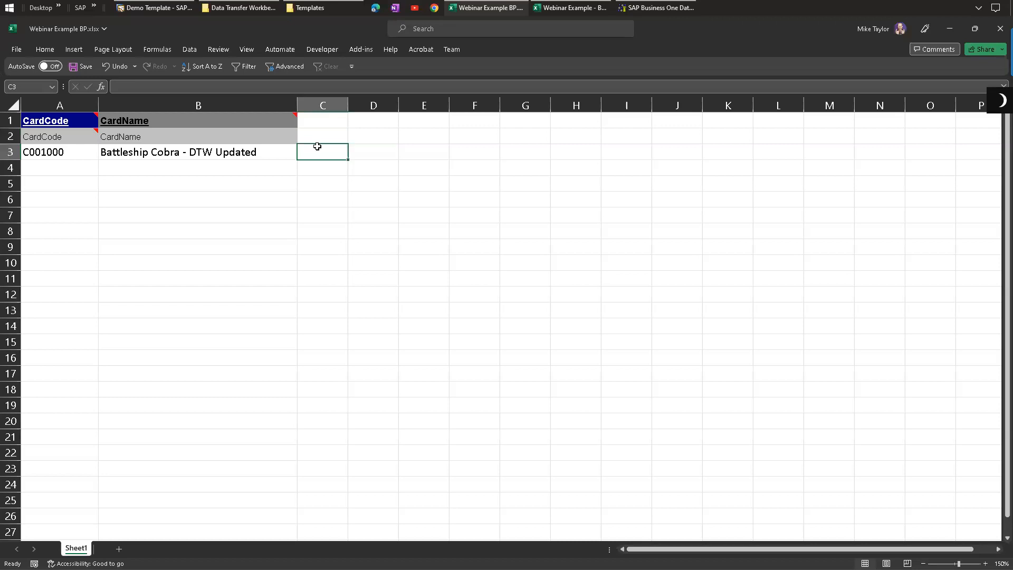
Step: Show the Data Transfer Workbench Templates folder in File Explorer and return to the workbook
{"action": "left_click", "coordinate": [310, 8]}
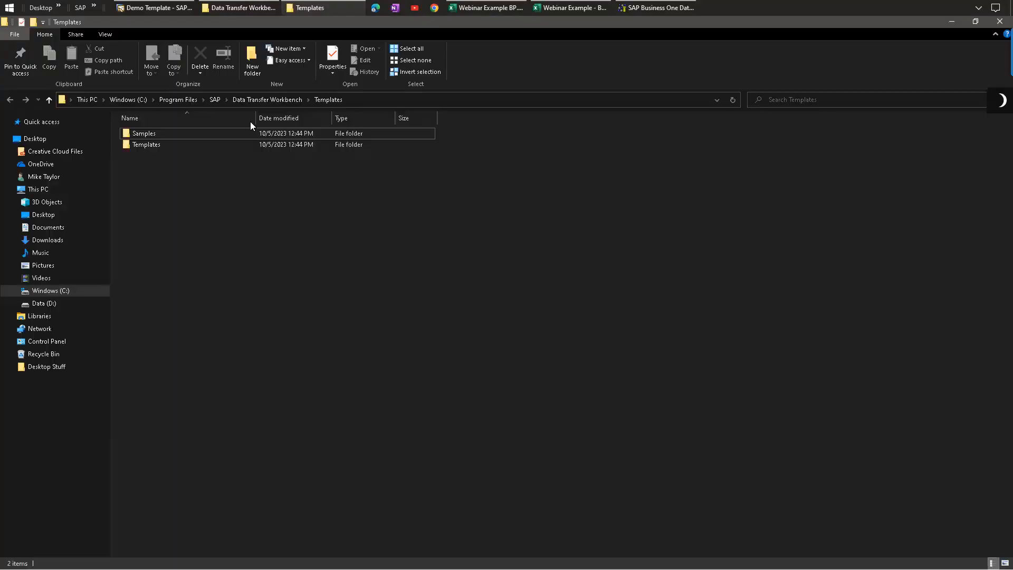
{"action": "double_click", "coordinate": [468, 22]}
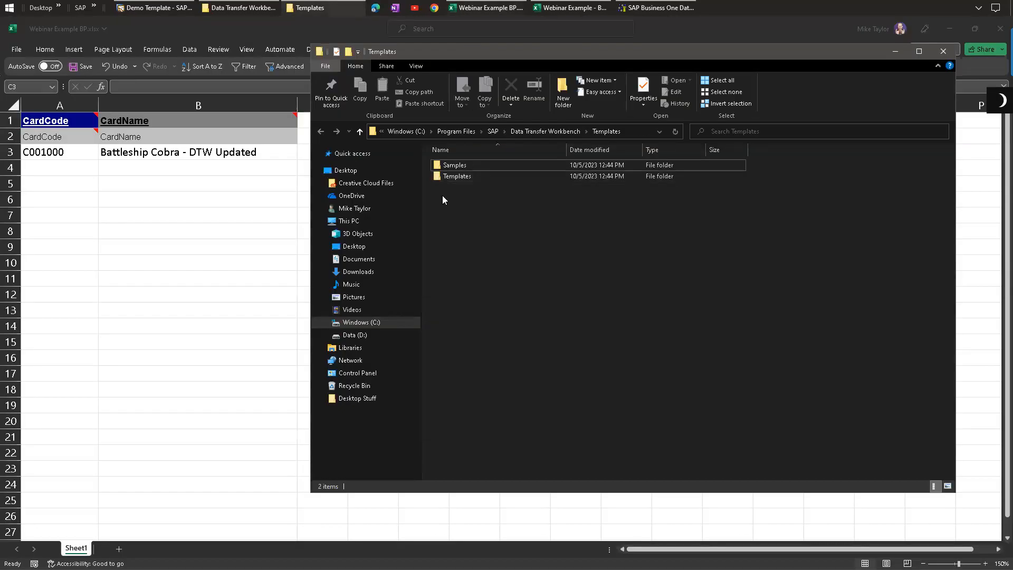
{"action": "left_click_drag", "start_coordinate": [478, 51], "coordinate": [356, 43]}
{"action": "left_click", "coordinate": [333, 167]}
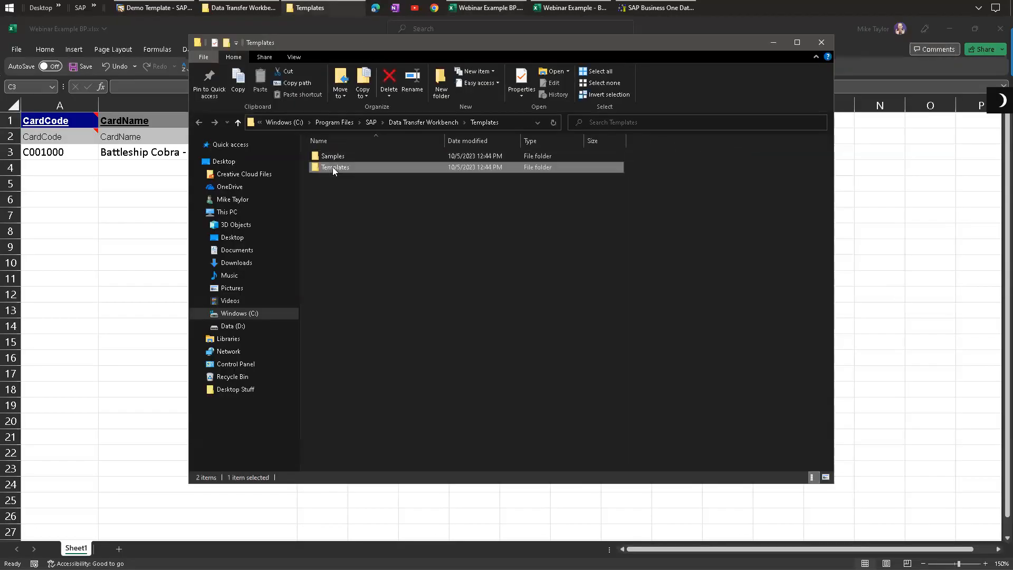
{"action": "left_click", "coordinate": [346, 198]}
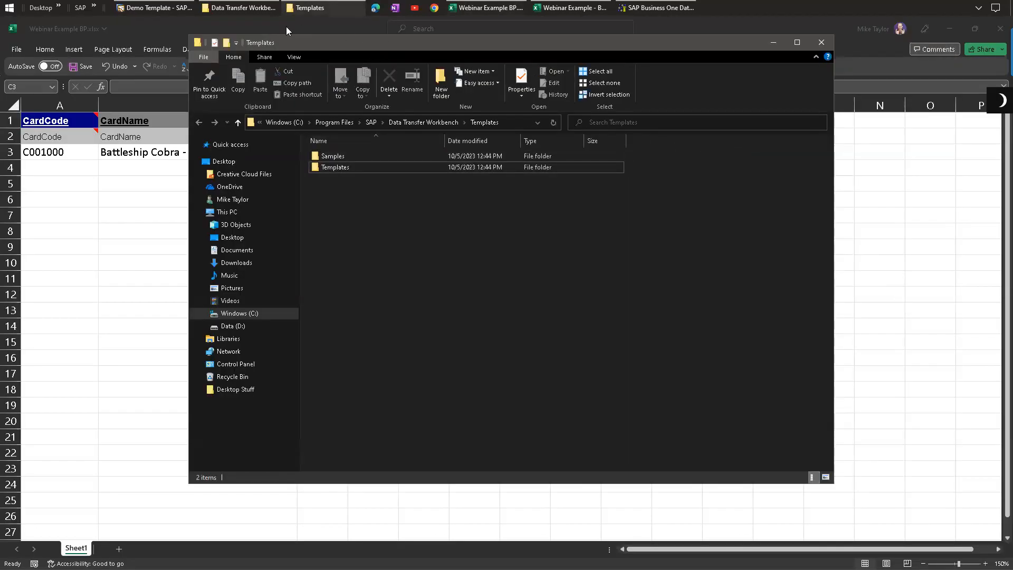
{"action": "left_click", "coordinate": [239, 7]}
{"action": "left_click", "coordinate": [207, 28]}
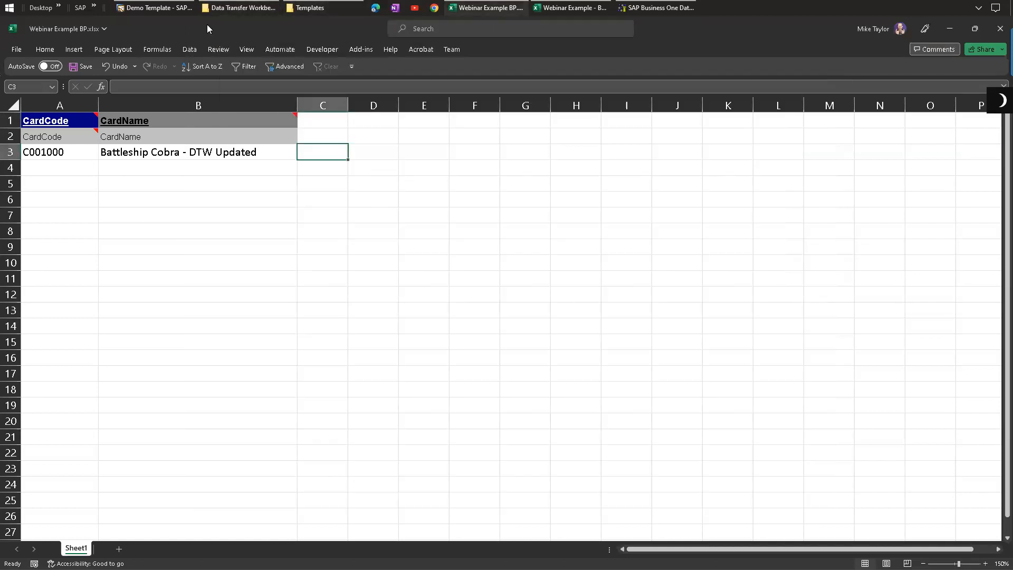
Step: Highlight the CardCode and CardName columns and the data rows of the template
{"action": "left_click_drag", "start_coordinate": [81, 121], "coordinate": [81, 151]}
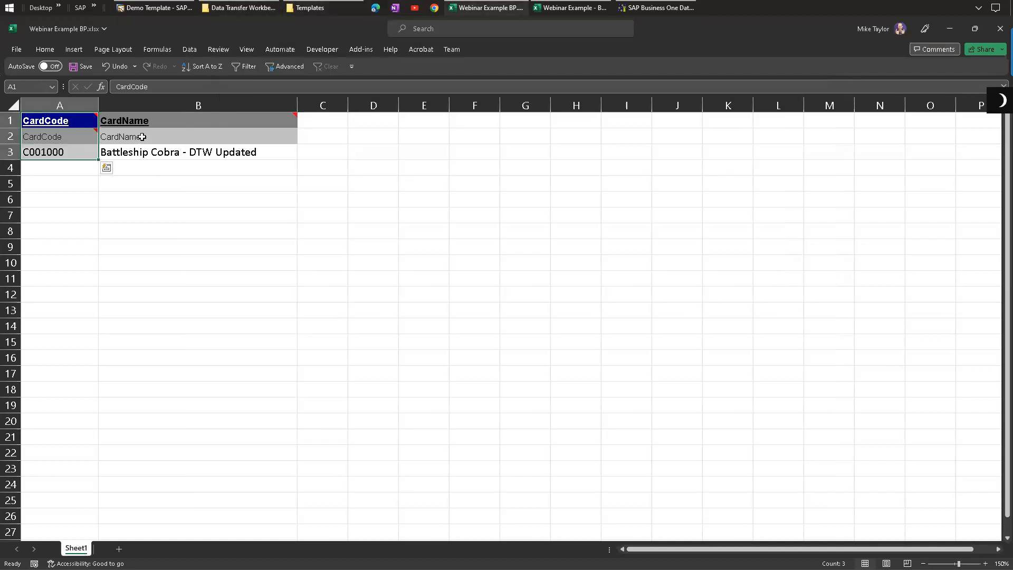
{"action": "left_click_drag", "start_coordinate": [133, 121], "coordinate": [124, 151]}
{"action": "left_click_drag", "start_coordinate": [319, 124], "coordinate": [372, 151]}
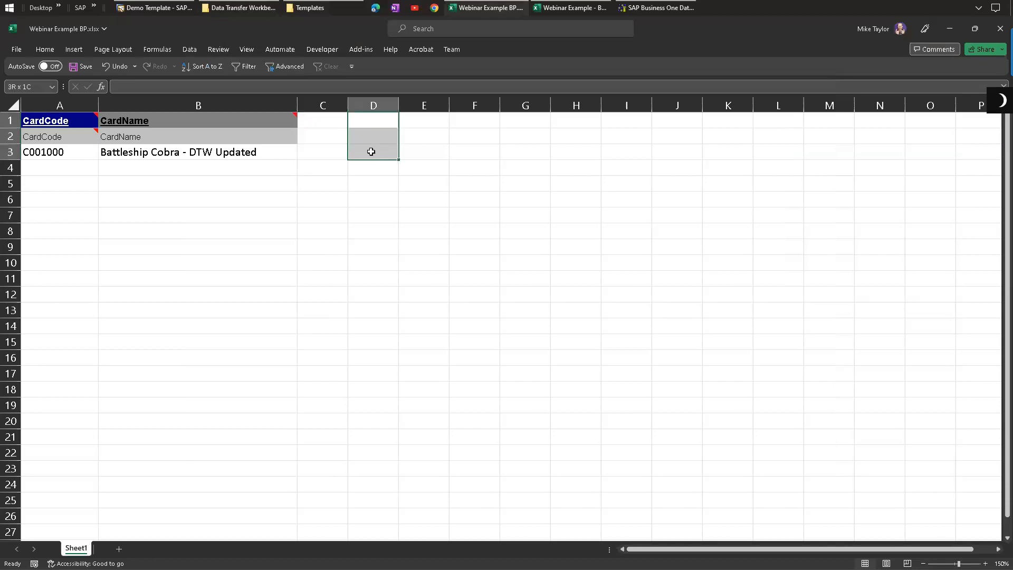
{"action": "left_click", "coordinate": [311, 120]}
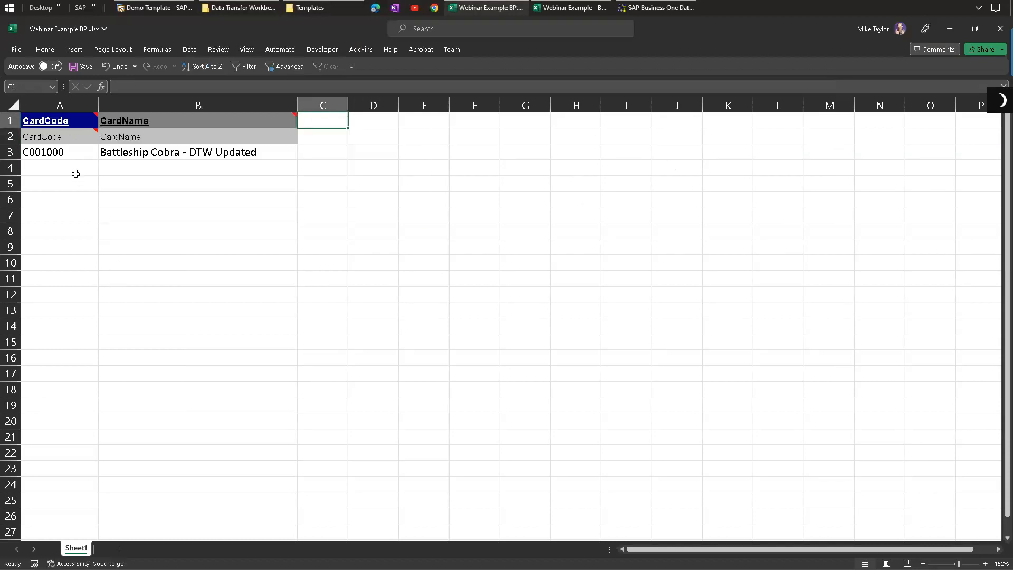
{"action": "left_click", "coordinate": [76, 174]}
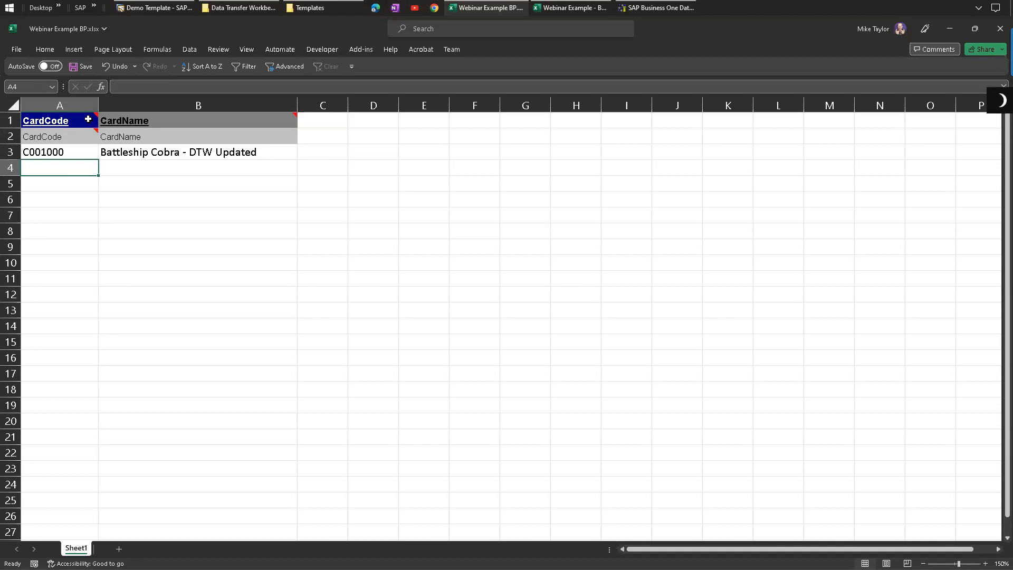
{"action": "left_click_drag", "start_coordinate": [74, 120], "coordinate": [75, 151]}
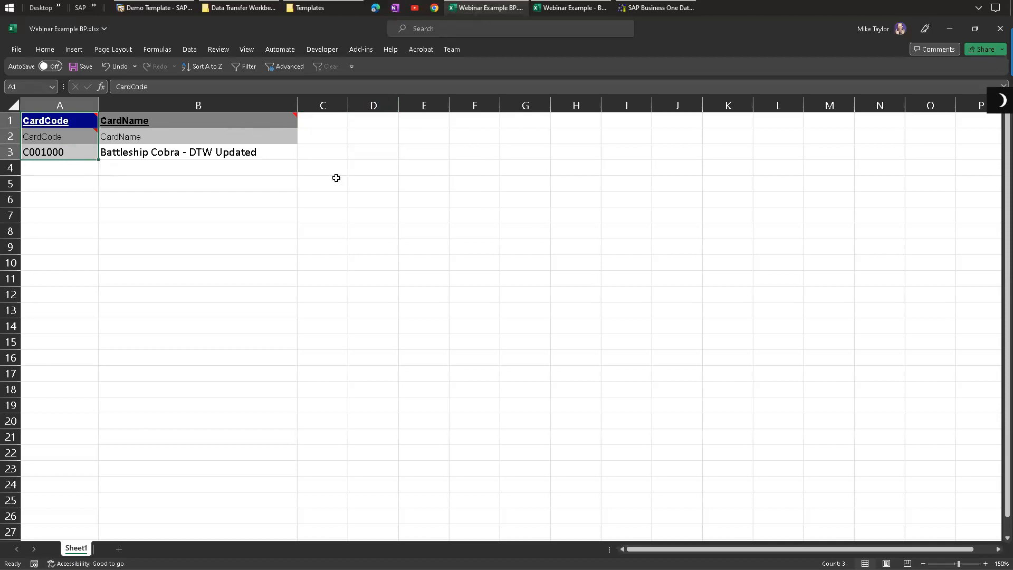
{"action": "left_click_drag", "start_coordinate": [143, 122], "coordinate": [144, 164]}
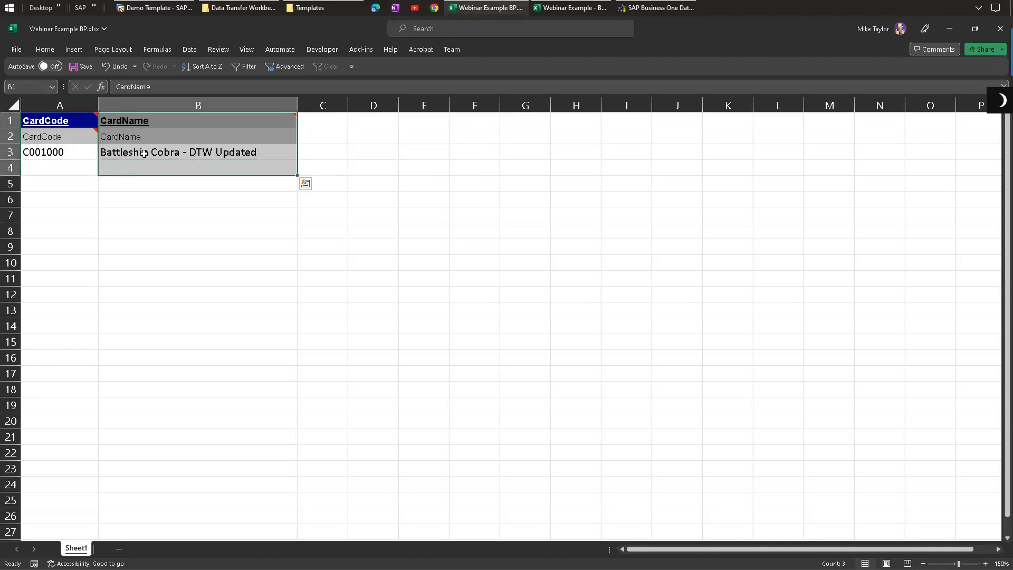
{"action": "left_click", "coordinate": [143, 155]}
{"action": "left_click_drag", "start_coordinate": [64, 156], "coordinate": [188, 522]}
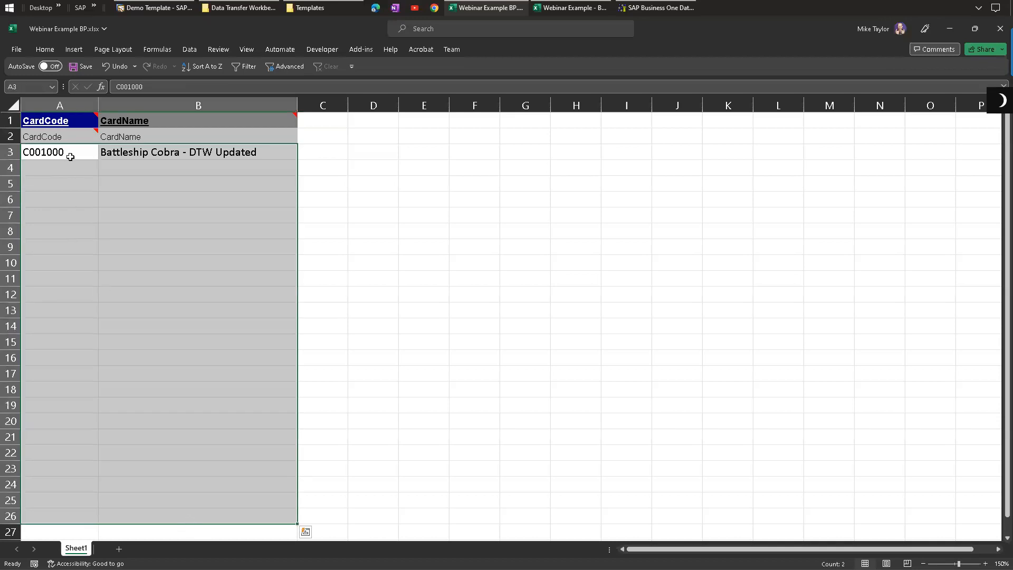
{"action": "left_click", "coordinate": [120, 152]}
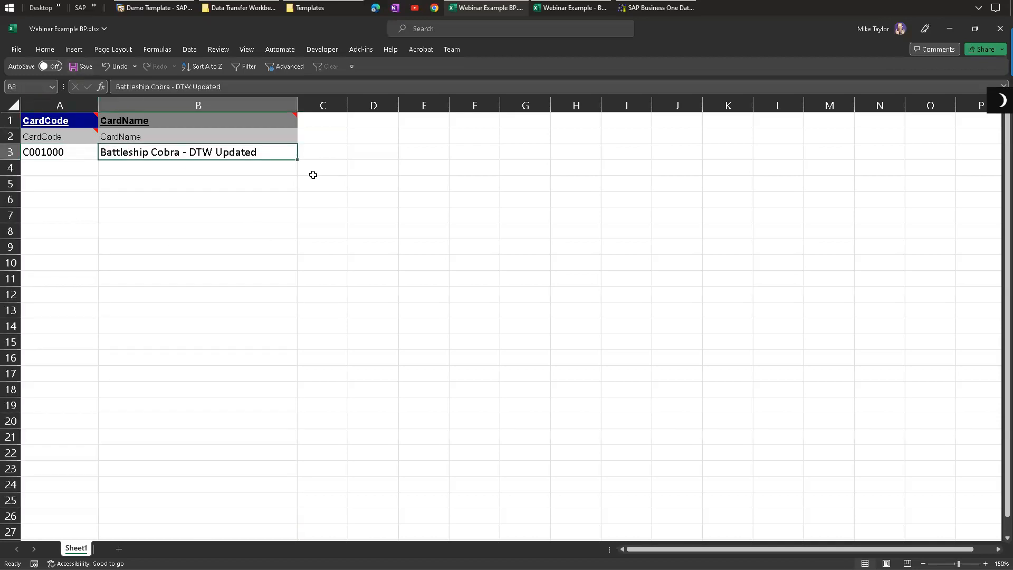
{"action": "left_click", "coordinate": [318, 139]}
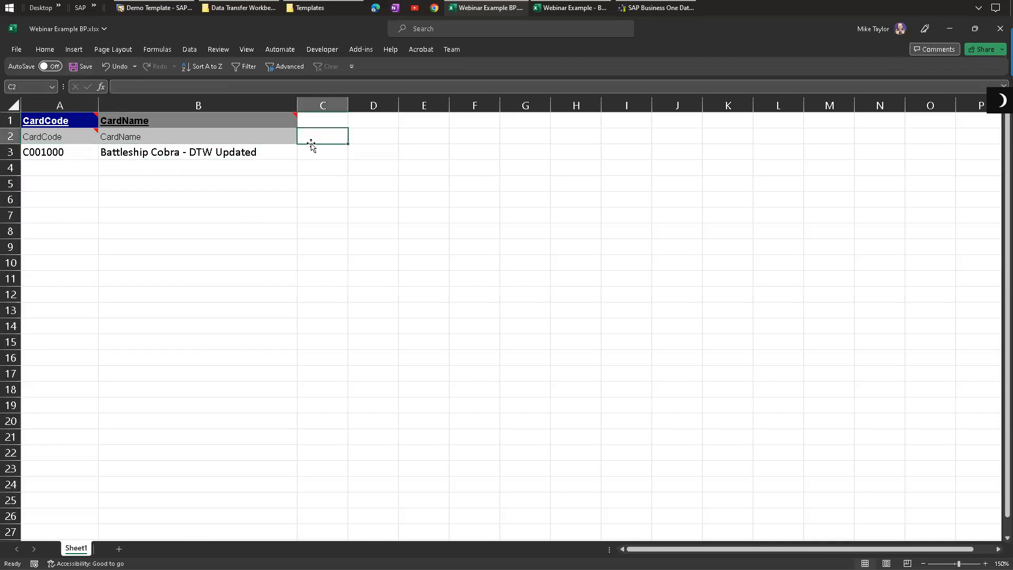
Step: Start saving the workbook to This PC with the file type Text (Tab delimited)
{"action": "left_click", "coordinate": [16, 51]}
{"action": "left_click", "coordinate": [33, 211]}
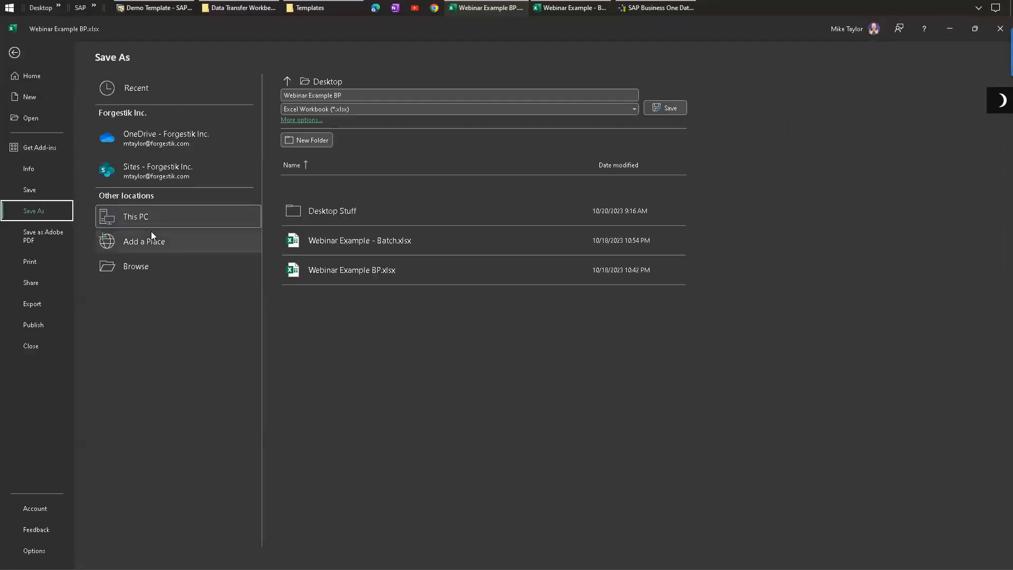
{"action": "left_click", "coordinate": [147, 217]}
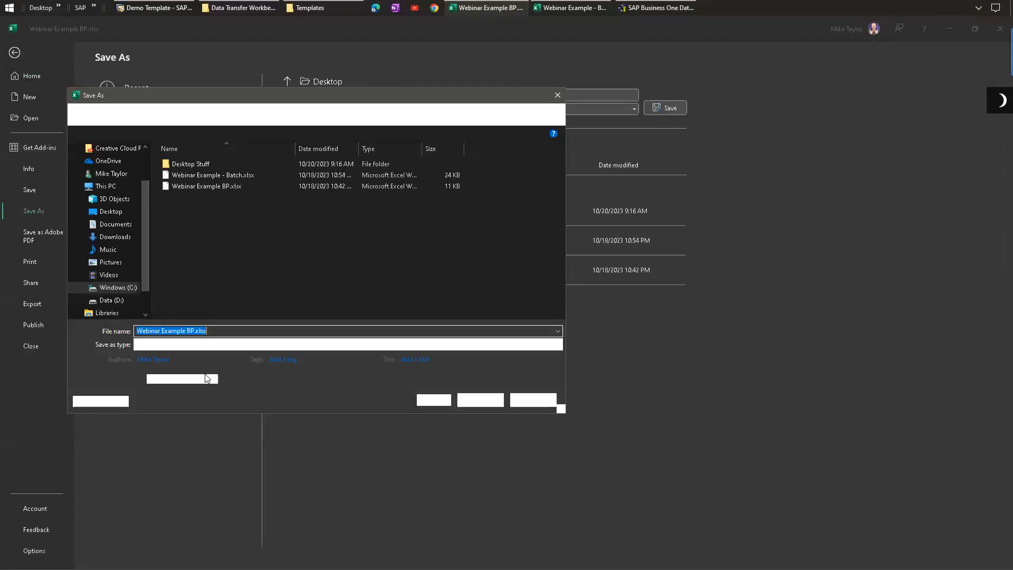
{"action": "left_click", "coordinate": [167, 344]}
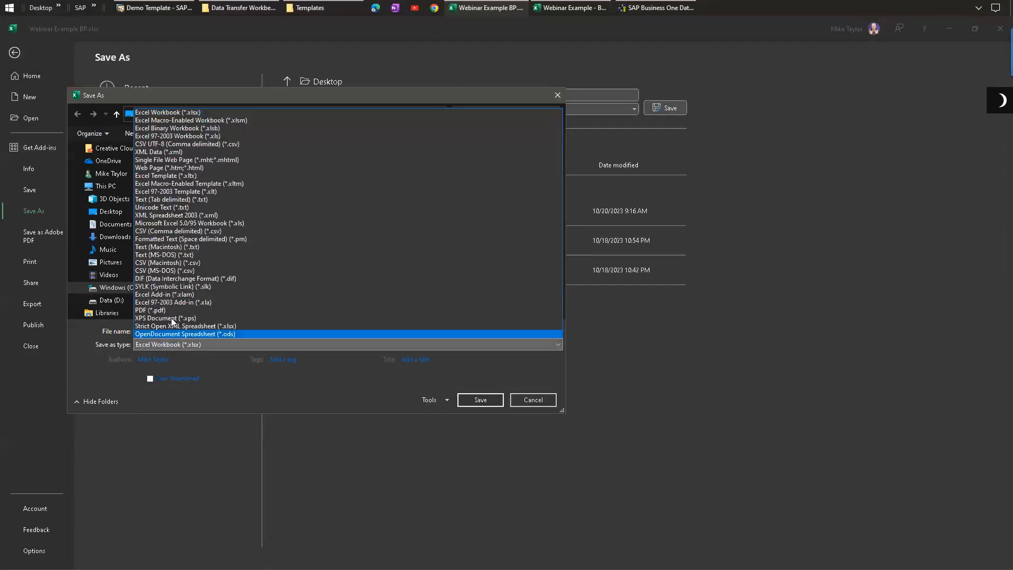
{"action": "left_click", "coordinate": [176, 200]}
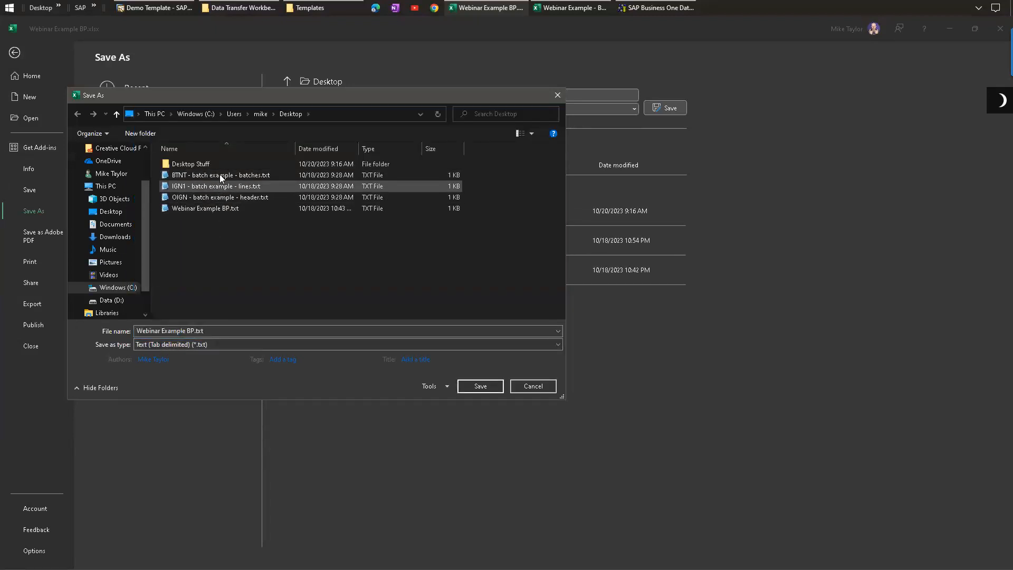
Step: Open the existing Webinar Example BP.txt file in Notepad2 and cancel the Save As dialog
{"action": "right_click", "coordinate": [213, 208]}
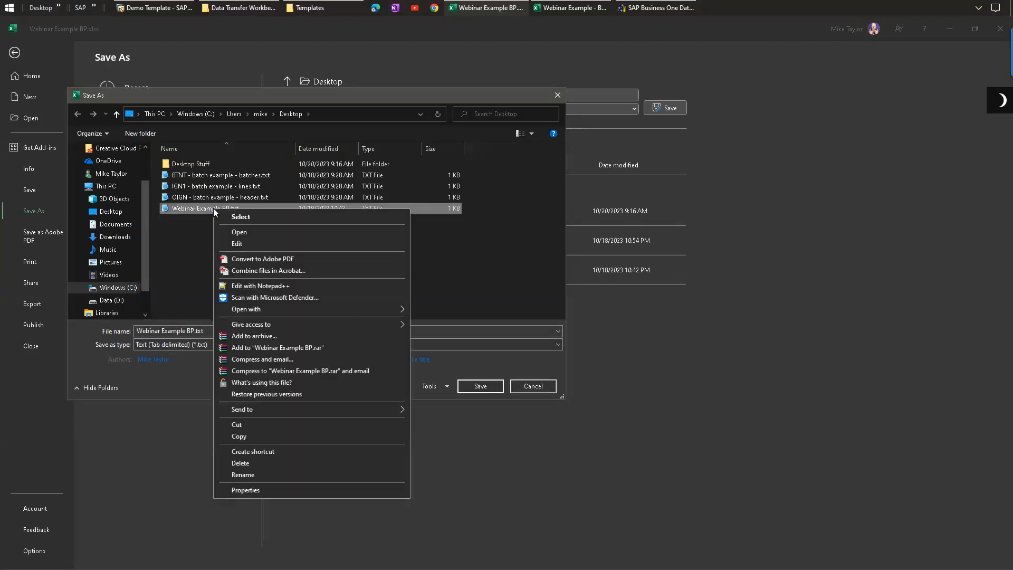
{"action": "left_click", "coordinate": [239, 232]}
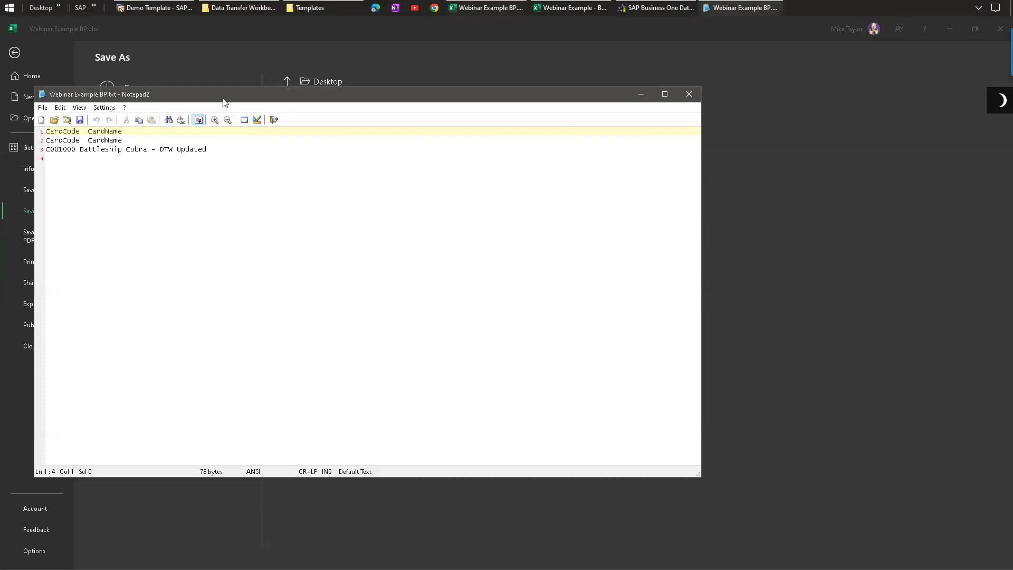
{"action": "left_click_drag", "start_coordinate": [224, 101], "coordinate": [411, 87]}
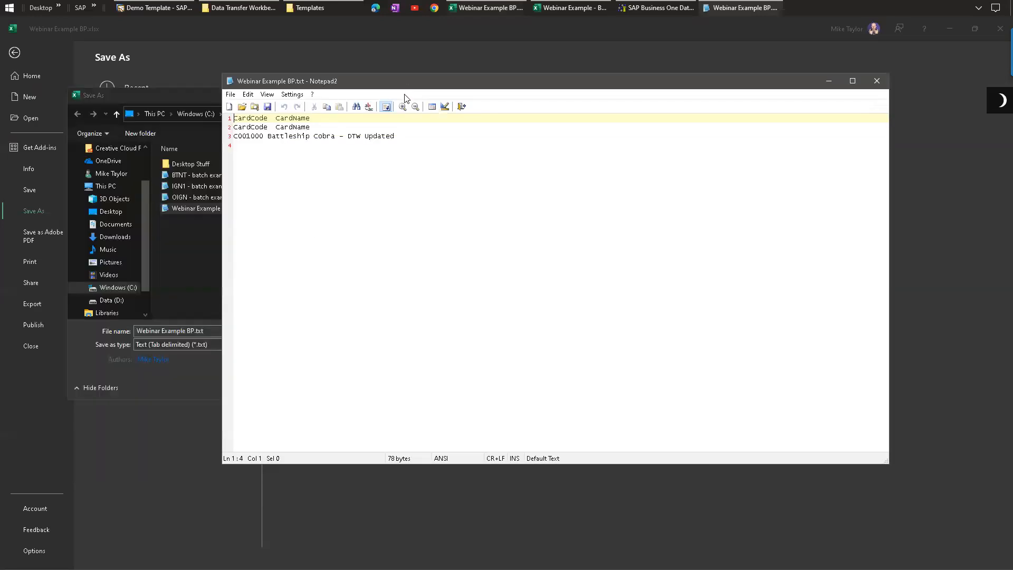
{"action": "left_click", "coordinate": [175, 98]}
{"action": "key", "text": "Escape"}
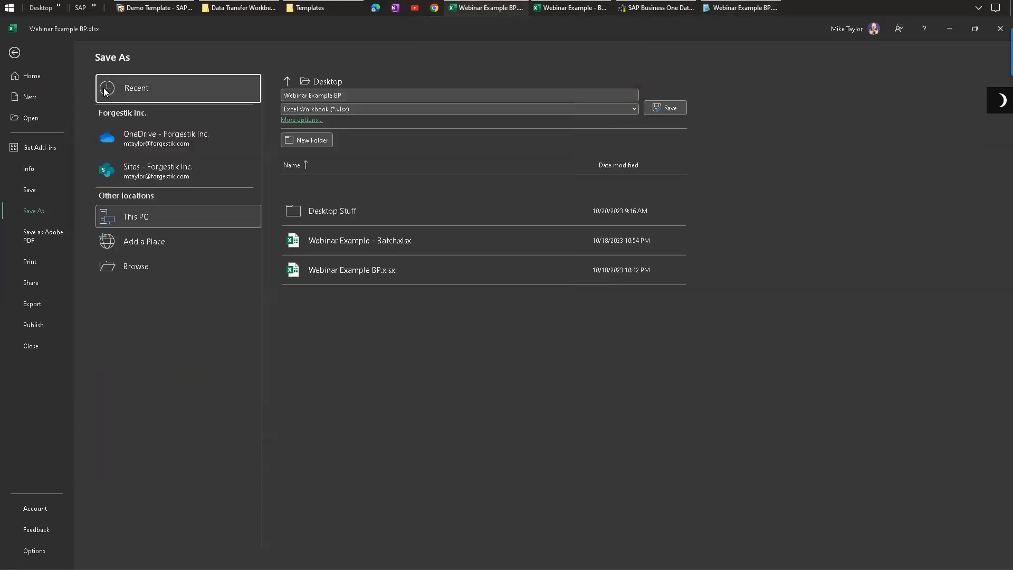
{"action": "key", "text": "Escape"}
Step: Review the header and data lines of the tab-delimited text file and close Notepad2
{"action": "left_click", "coordinate": [710, 8]}
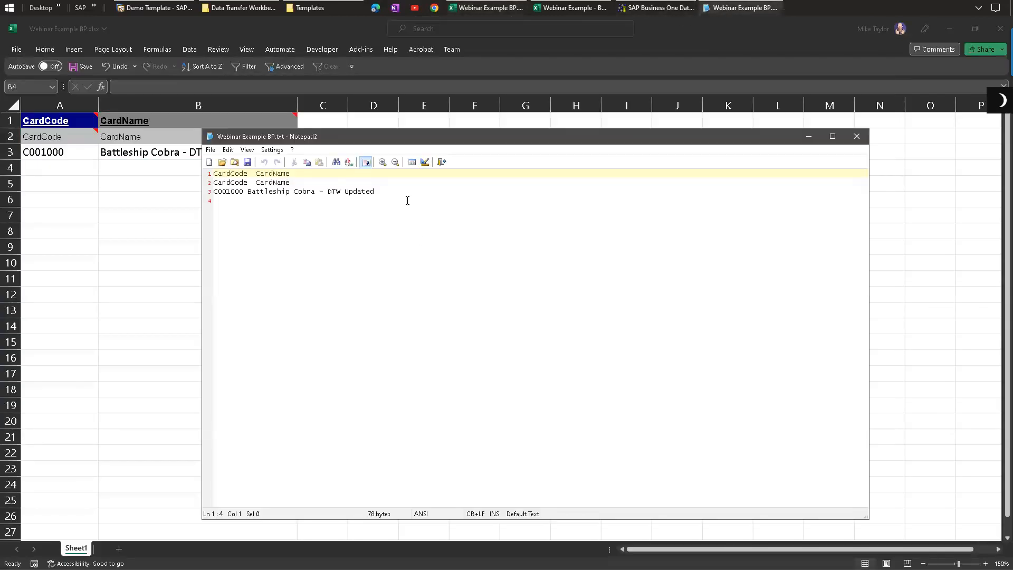
{"action": "key", "text": "ctrl+a"}
{"action": "left_click", "coordinate": [425, 193]}
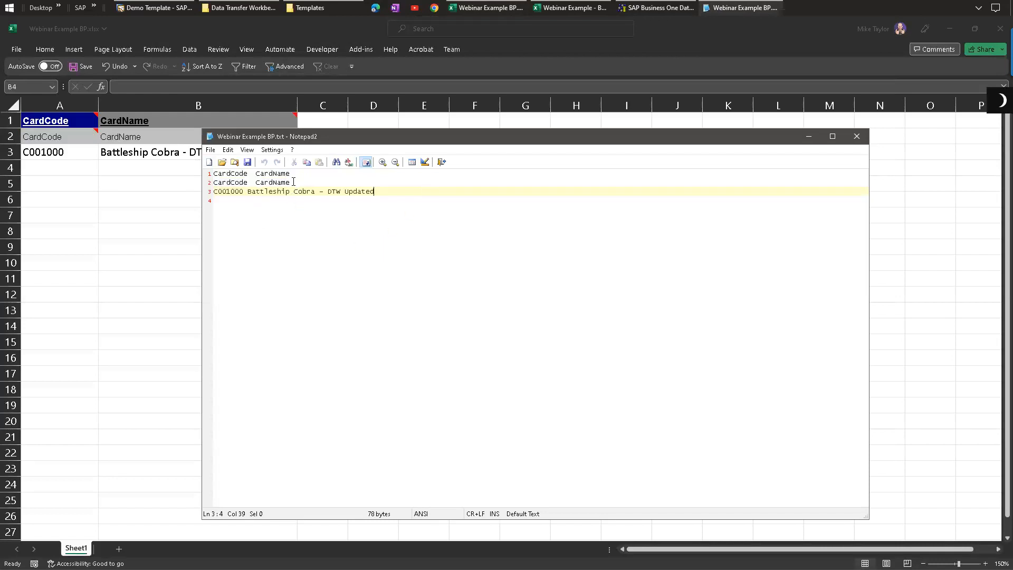
{"action": "left_click_drag", "start_coordinate": [294, 182], "coordinate": [156, 161]}
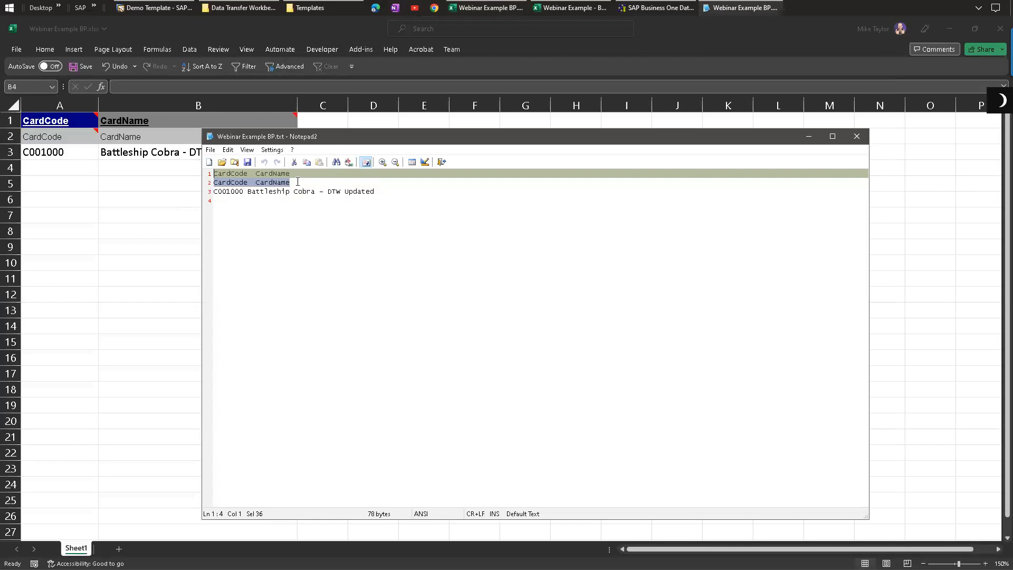
{"action": "key", "text": "shift+Down"}
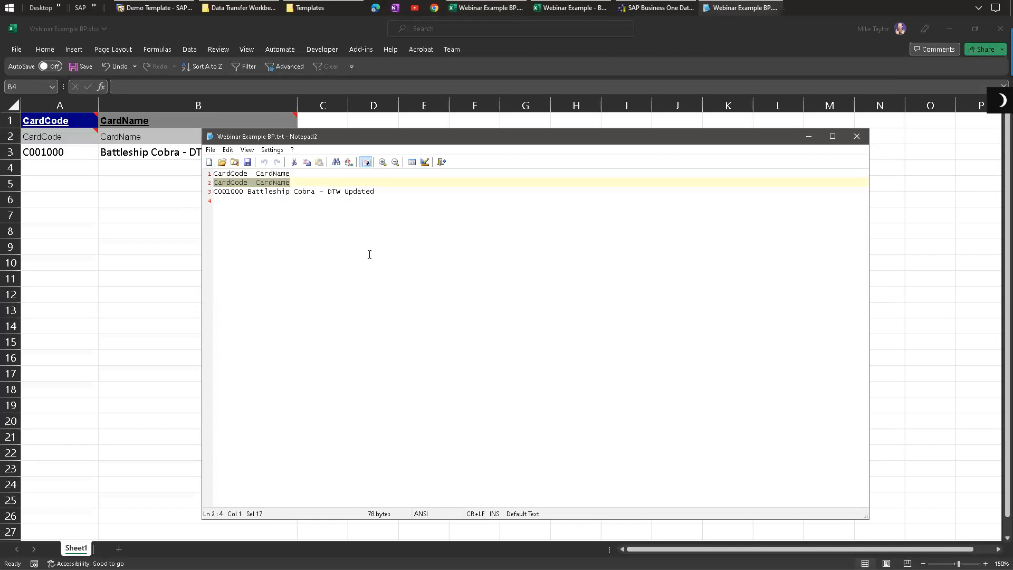
{"action": "left_click_drag", "start_coordinate": [380, 191], "coordinate": [194, 194]}
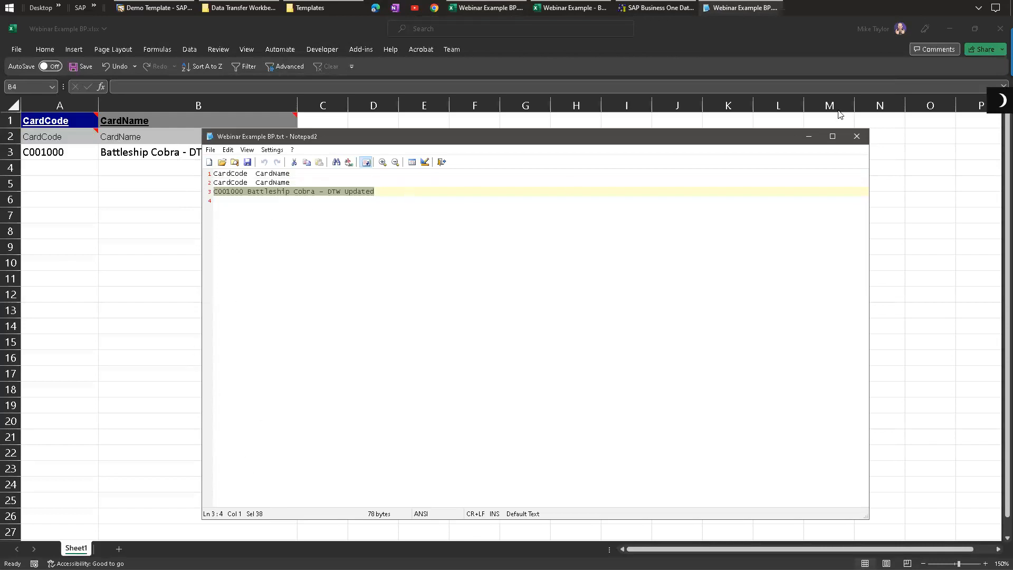
{"action": "left_click", "coordinate": [857, 137]}
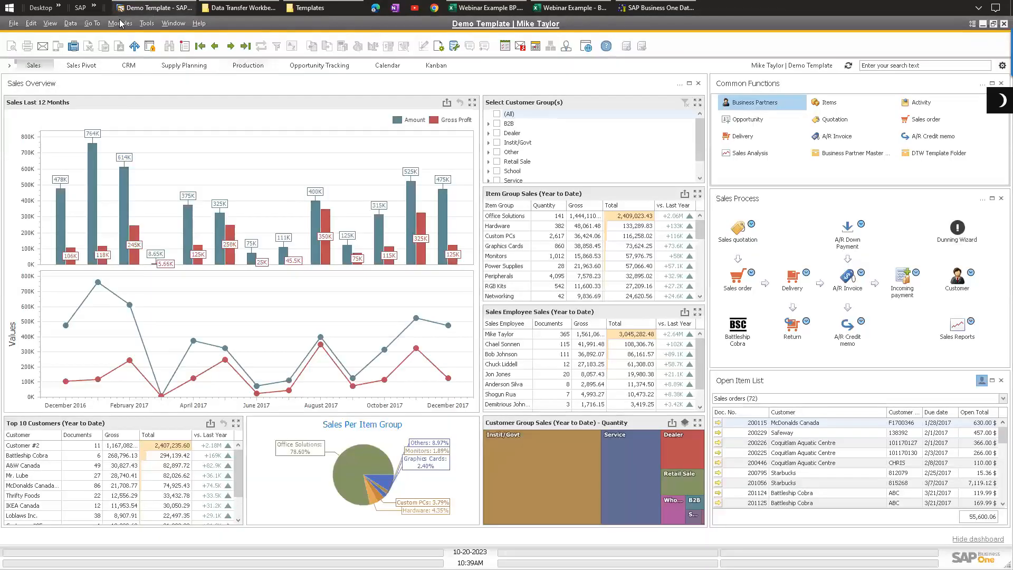
Step: Open the Business Partner Master Data form in SAP Business One and move it aside
{"action": "left_click", "coordinate": [121, 23]}
{"action": "mouse_move", "coordinate": [174, 104]}
{"action": "left_click", "coordinate": [266, 107]}
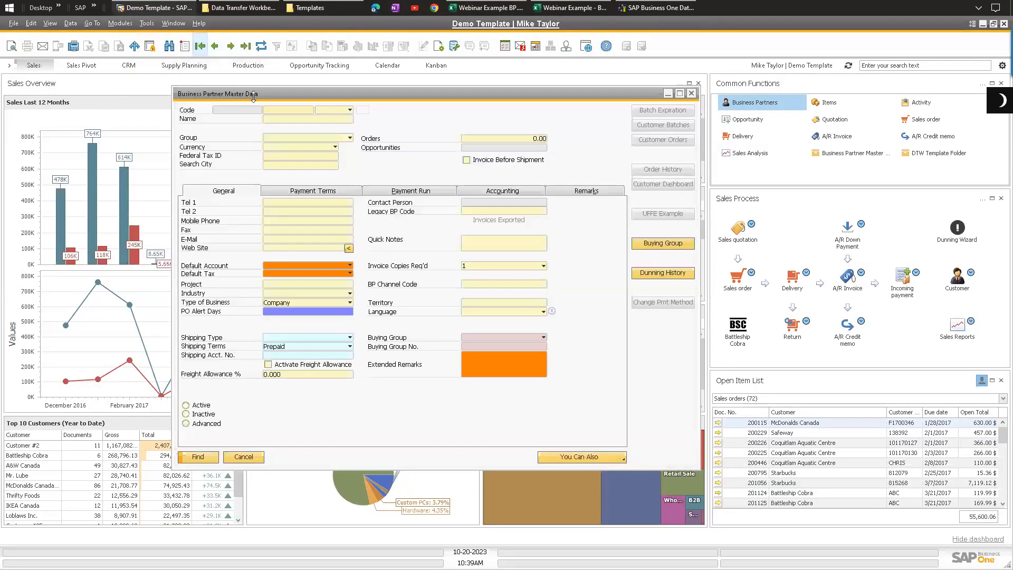
{"action": "left_click_drag", "start_coordinate": [249, 95], "coordinate": [133, 132]}
Step: Advance the Data Import Wizard past data type and operation type with Update Existing Data selected
{"action": "left_click", "coordinate": [647, 6]}
{"action": "left_click_drag", "start_coordinate": [432, 155], "coordinate": [446, 125]}
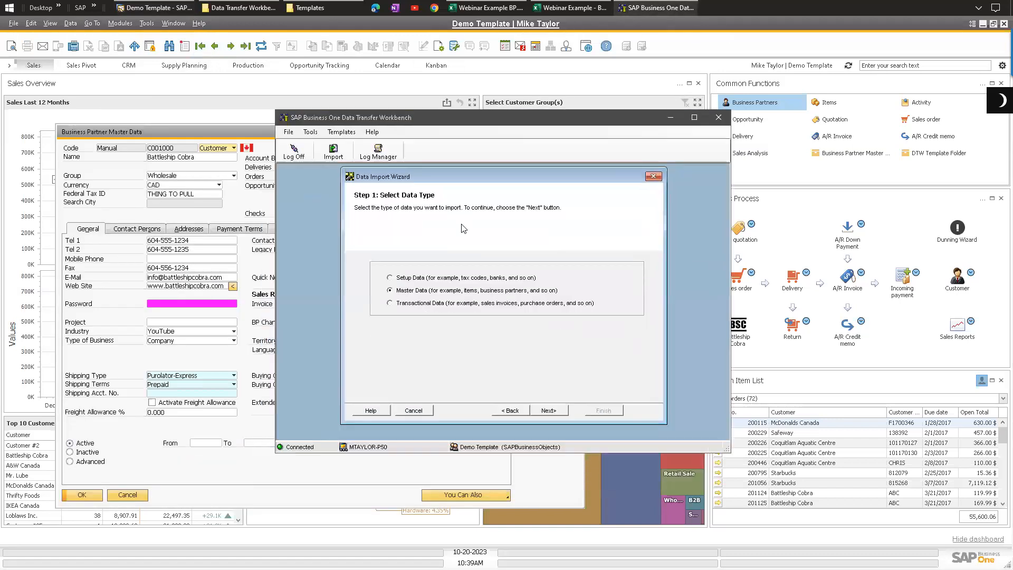
{"action": "left_click", "coordinate": [549, 410]}
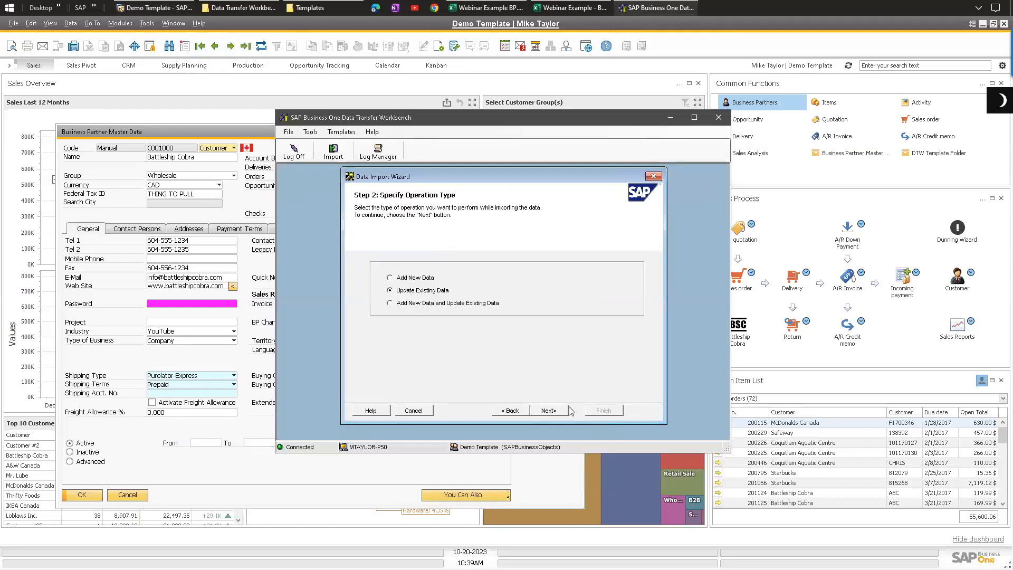
{"action": "left_click", "coordinate": [549, 411]}
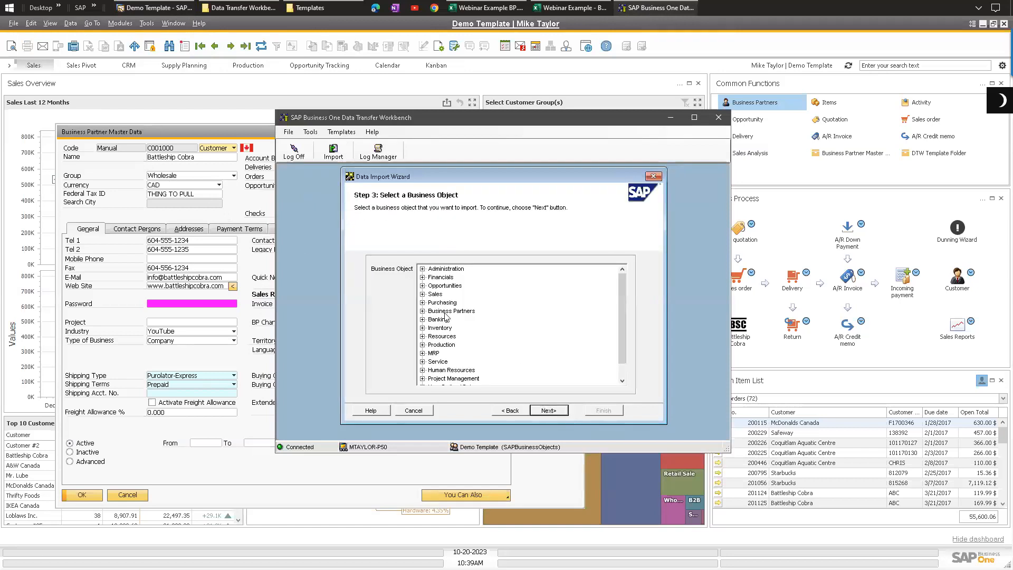
Step: Select Business Partner Master Data as the business object to import and continue
{"action": "left_click", "coordinate": [423, 311]}
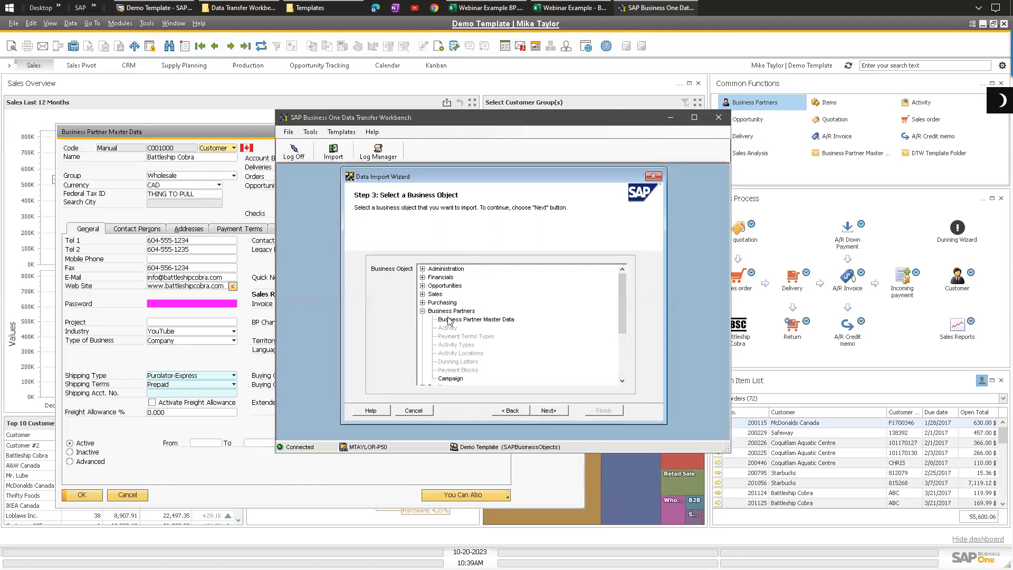
{"action": "left_click", "coordinate": [452, 320]}
{"action": "left_click", "coordinate": [549, 411]}
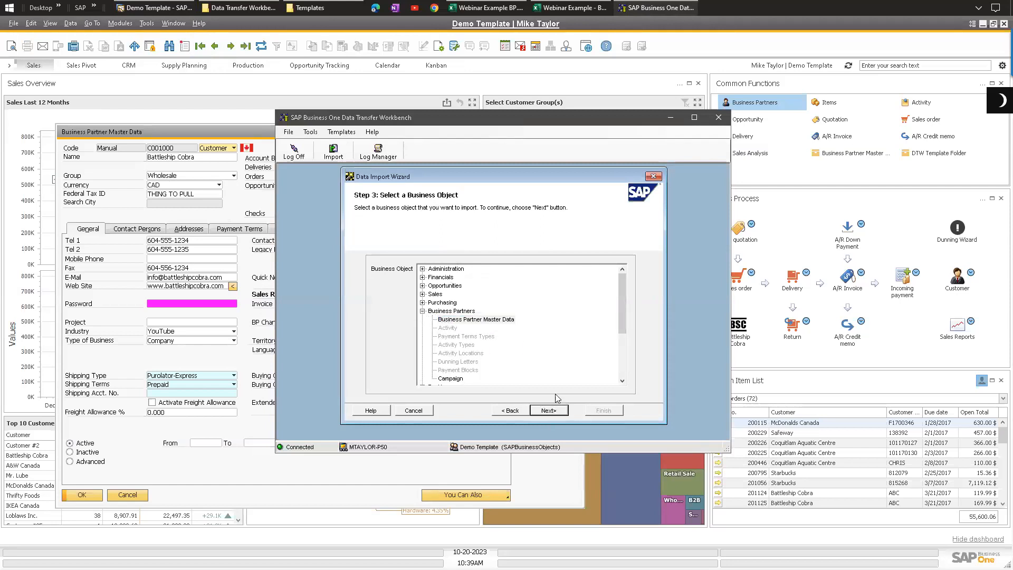
Step: Choose Webinar Example BP.txt on the Desktop as the BusinessPartners source file and continue
{"action": "left_click", "coordinate": [495, 271]}
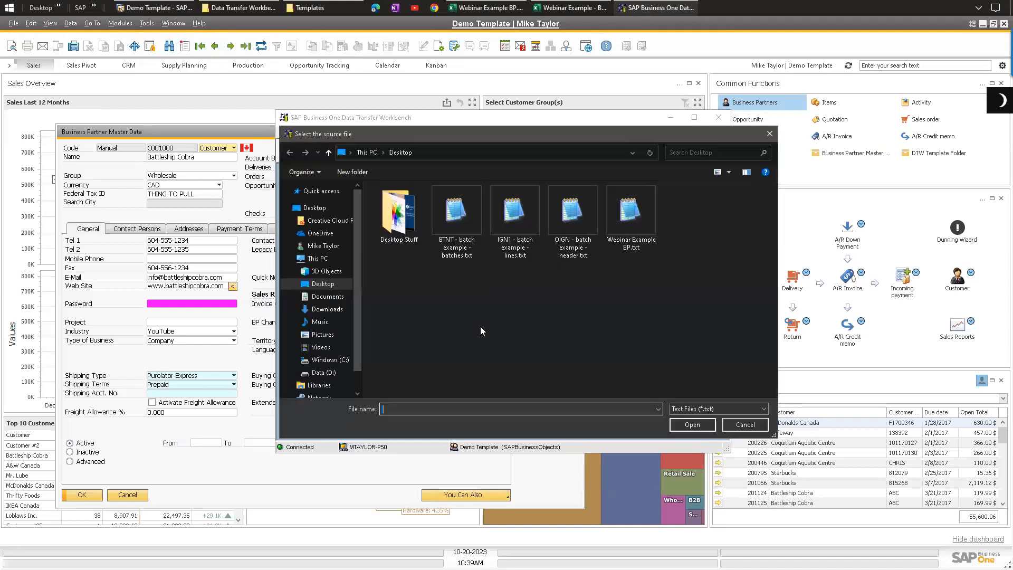
{"action": "double_click", "coordinate": [632, 211]}
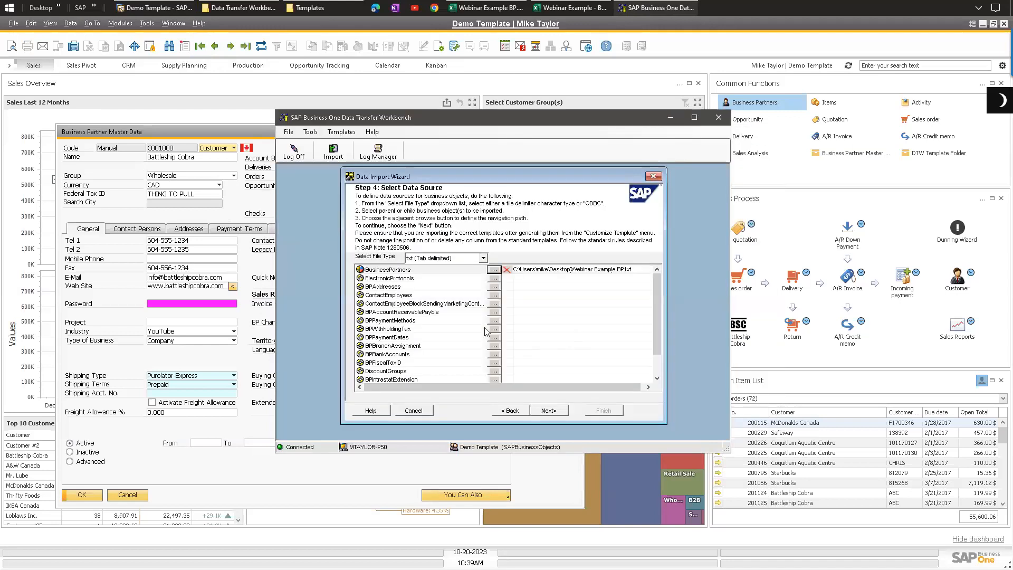
{"action": "left_click", "coordinate": [553, 412]}
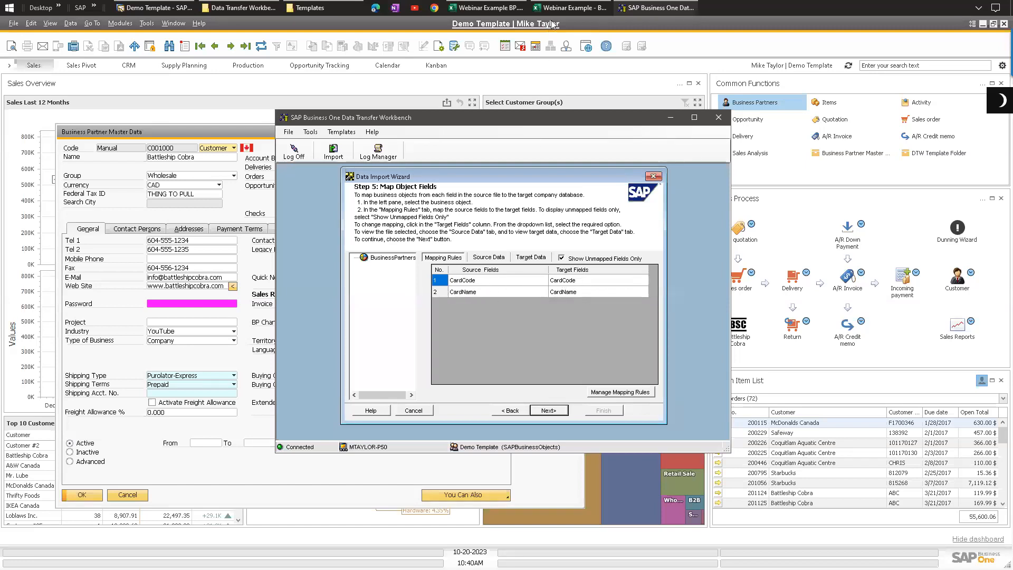
Step: Review the source data, target data and CardCode/CardName mapping rules, then continue to error handling
{"action": "left_click", "coordinate": [488, 258]}
{"action": "left_click", "coordinate": [530, 258]}
{"action": "left_click", "coordinate": [448, 277]}
{"action": "left_click", "coordinate": [457, 286]}
{"action": "left_click", "coordinate": [467, 295]}
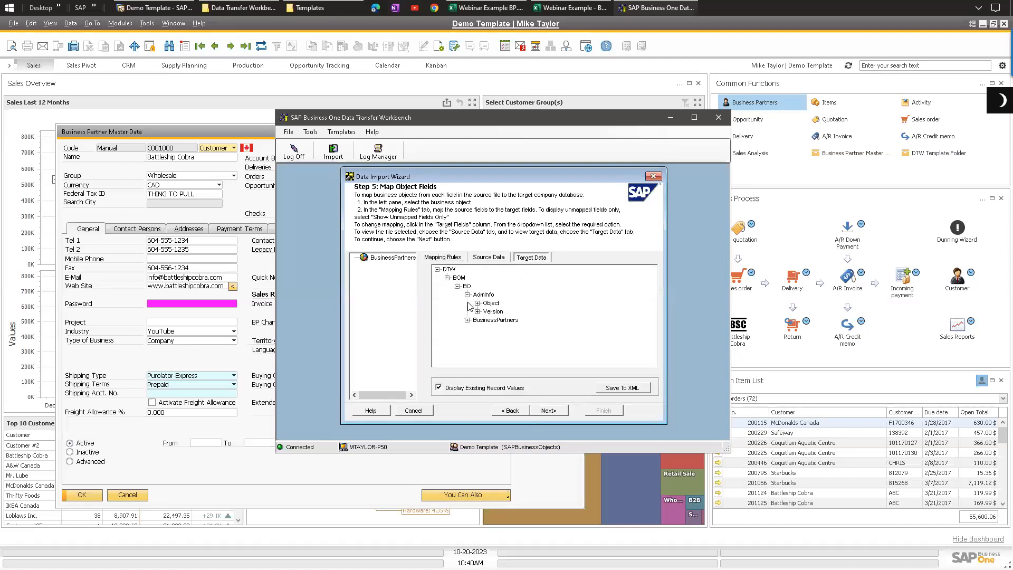
{"action": "left_click", "coordinate": [467, 320]}
{"action": "left_click", "coordinate": [477, 329]}
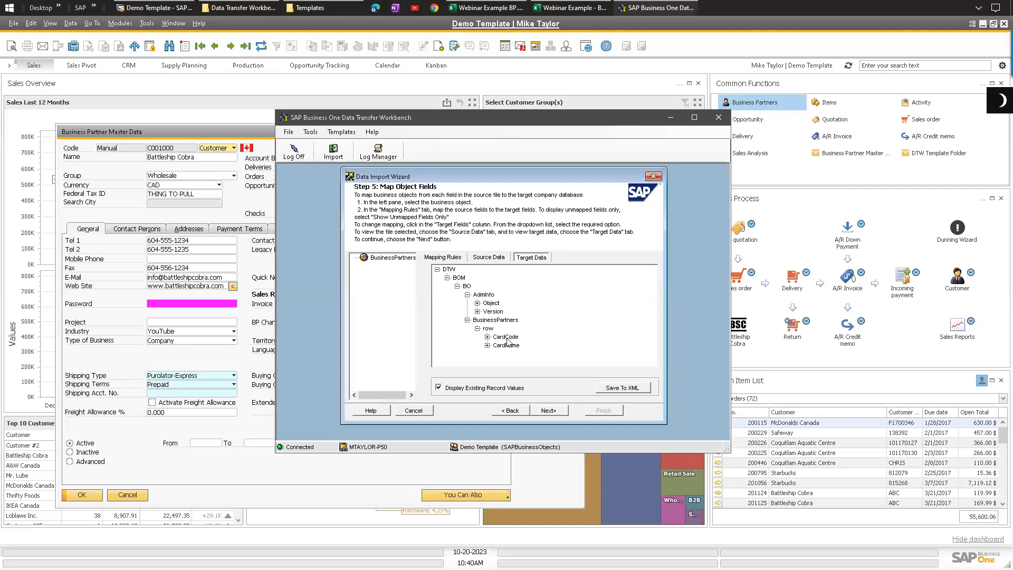
{"action": "left_click", "coordinate": [451, 262]}
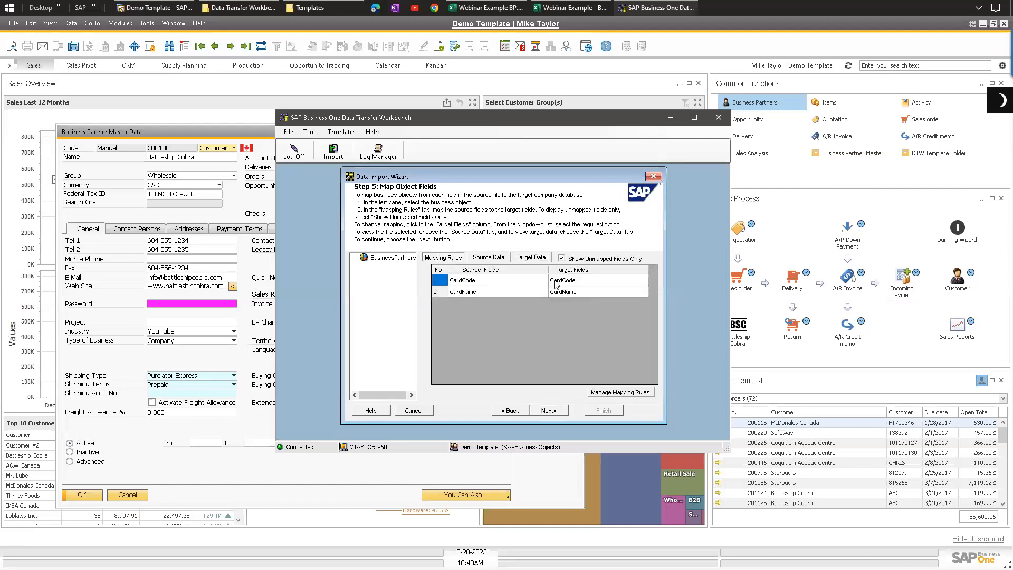
{"action": "left_click", "coordinate": [549, 411]}
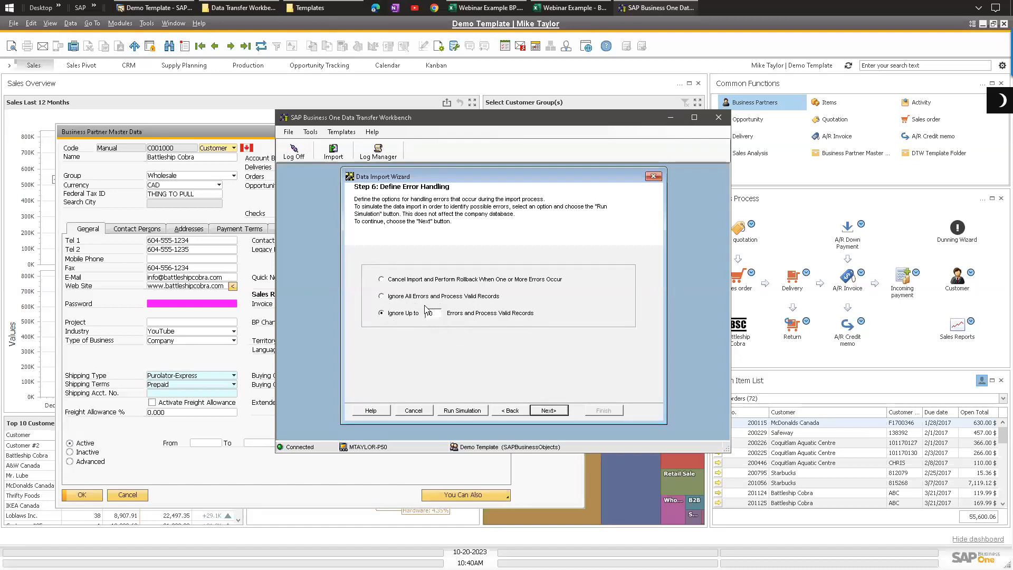
Step: Run the import simulation, close its log, then execute the import and finish the wizard
{"action": "left_click", "coordinate": [462, 412]}
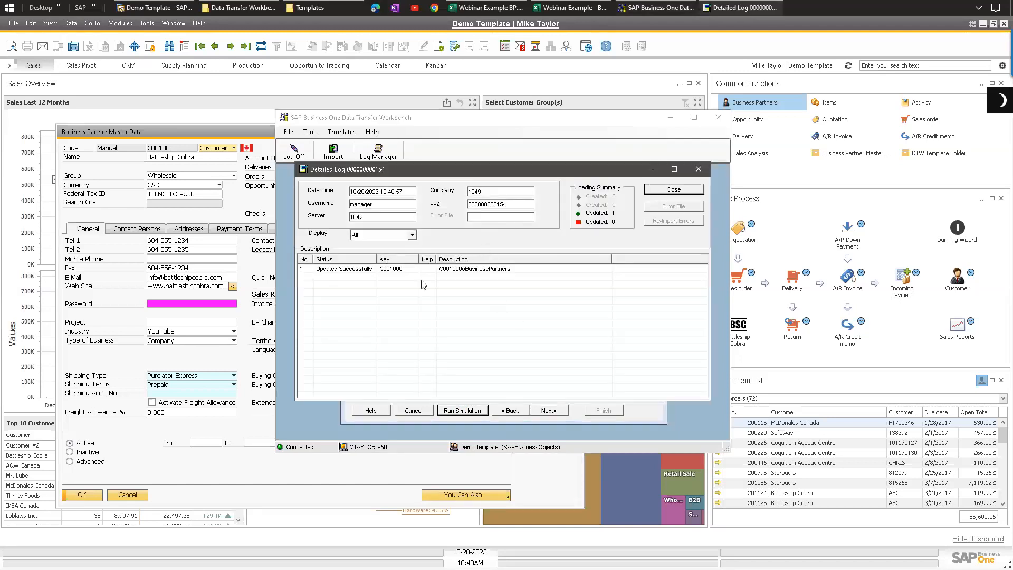
{"action": "left_click", "coordinate": [674, 189]}
{"action": "left_click", "coordinate": [560, 412]}
{"action": "left_click", "coordinate": [548, 412]}
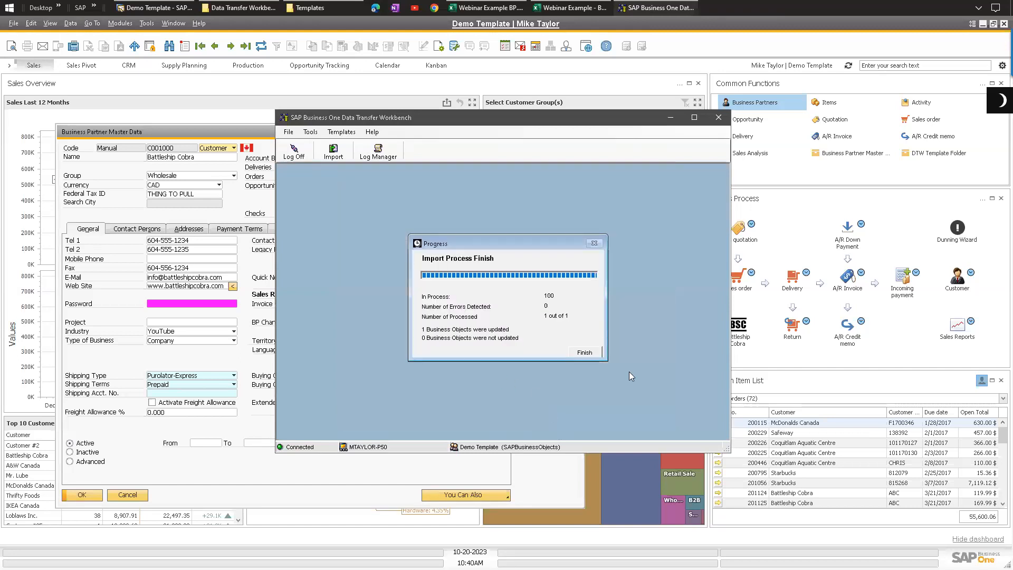
{"action": "left_click", "coordinate": [585, 353]}
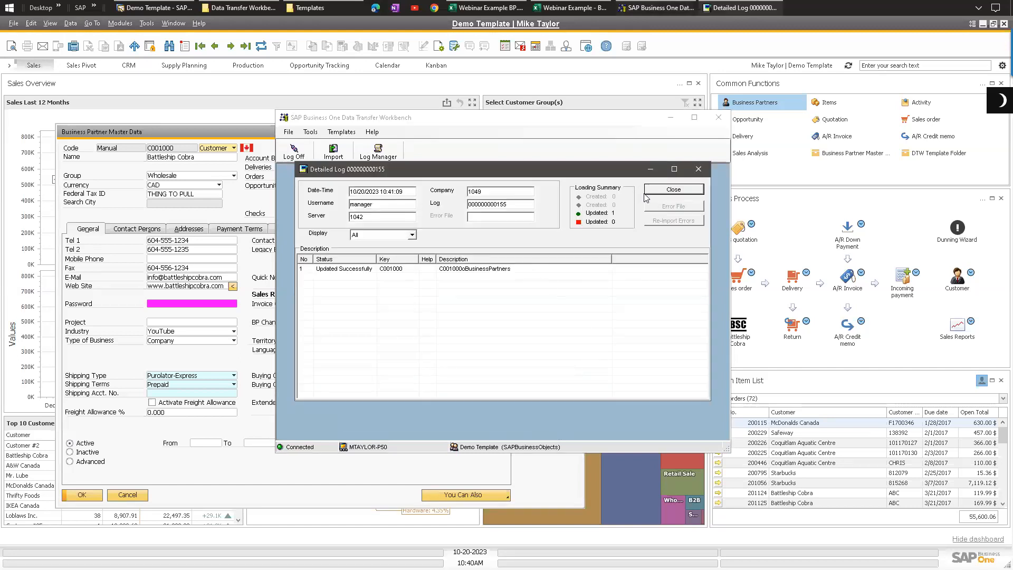
Step: Remove " - DTW Updated" from the business partner's name, update the record and apply it to open documents
{"action": "left_click", "coordinate": [193, 135]}
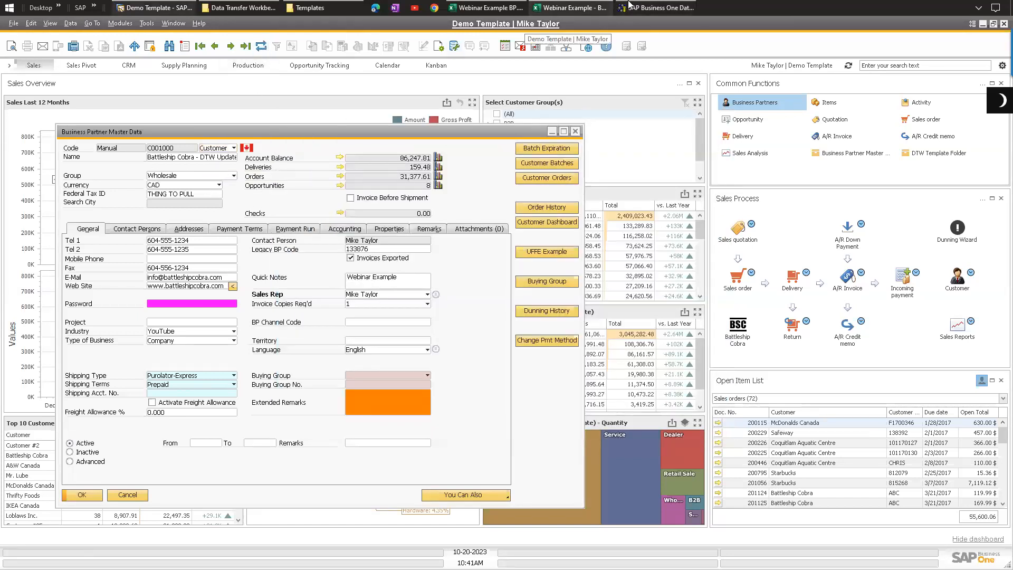
{"action": "left_click", "coordinate": [240, 7]}
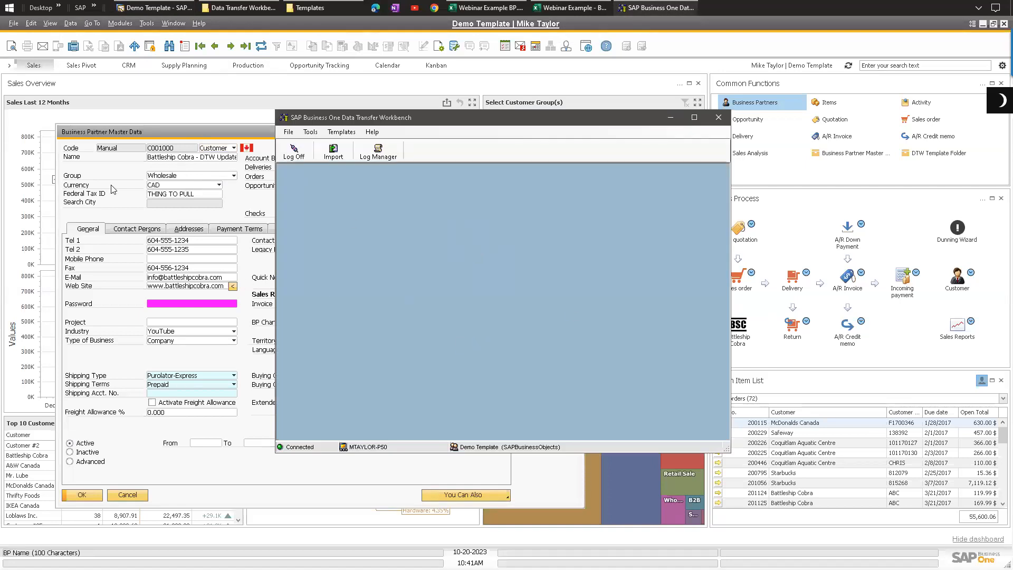
{"action": "left_click", "coordinate": [186, 160]}
{"action": "left_click_drag", "start_coordinate": [195, 159], "coordinate": [295, 175]}
{"action": "key", "text": "BackSpace"}
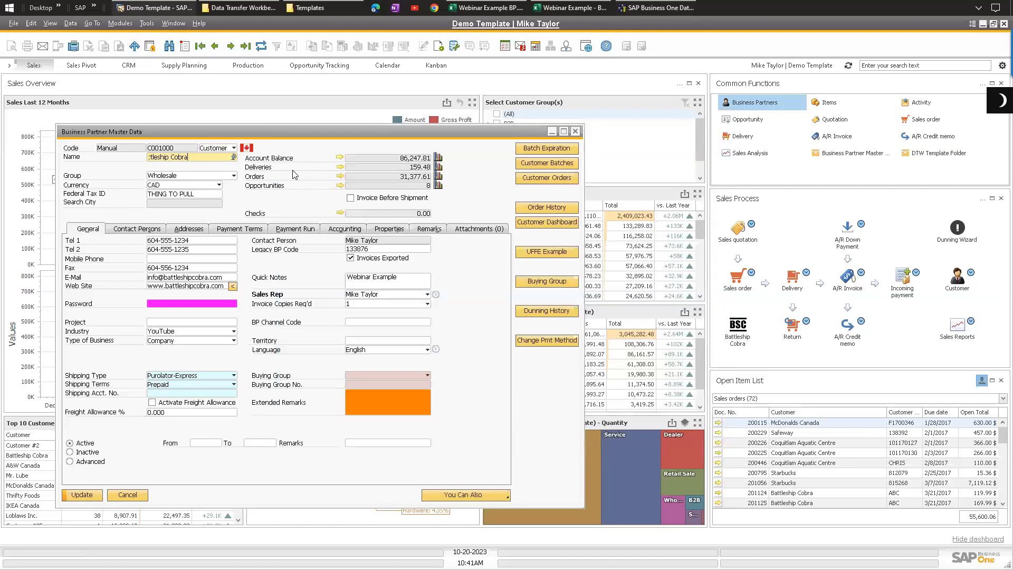
{"action": "left_click", "coordinate": [81, 495]}
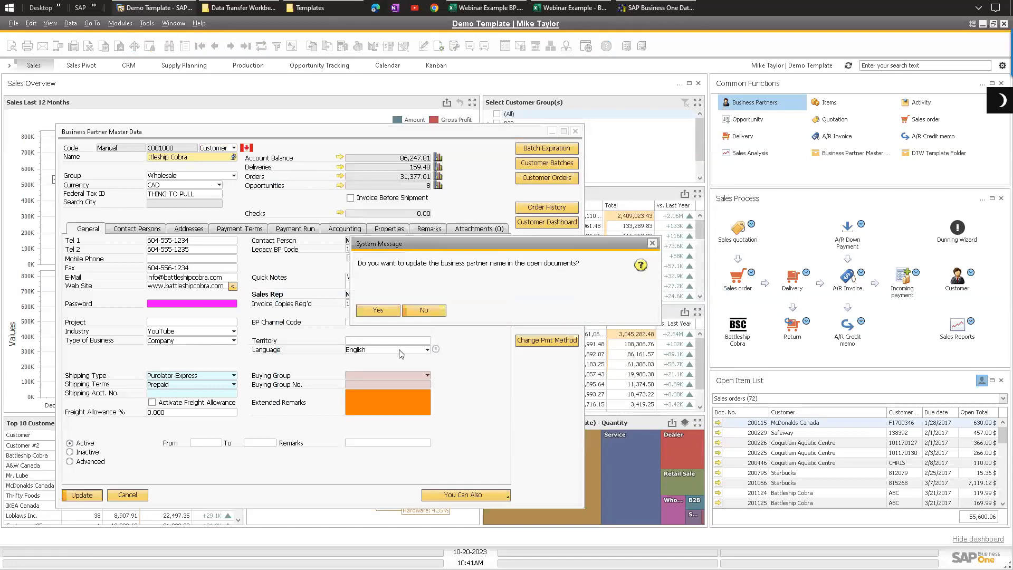
{"action": "left_click", "coordinate": [379, 310]}
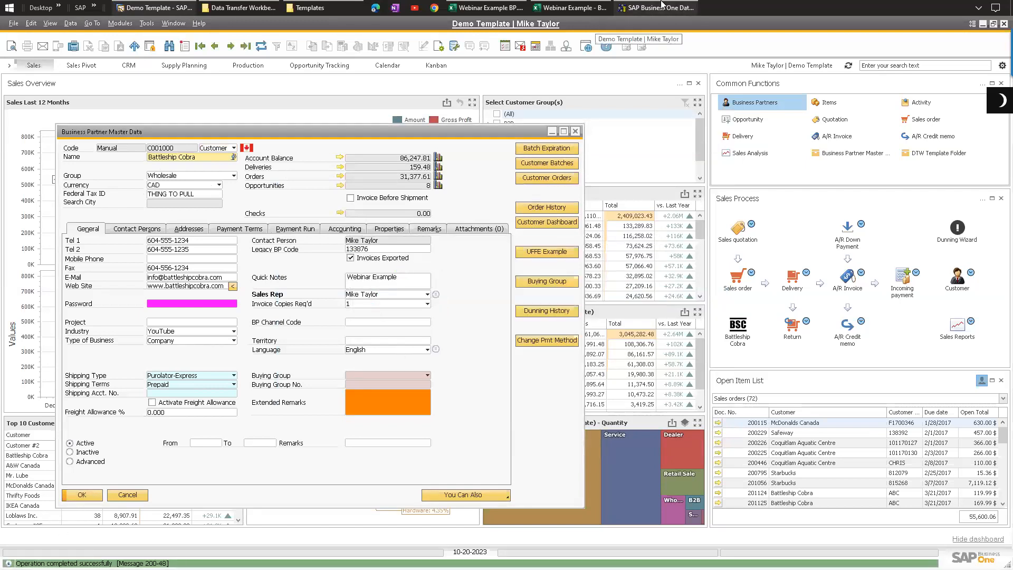
Step: Move the workbench window aside and close the Business Partner Master Data form
{"action": "left_click", "coordinate": [660, 7]}
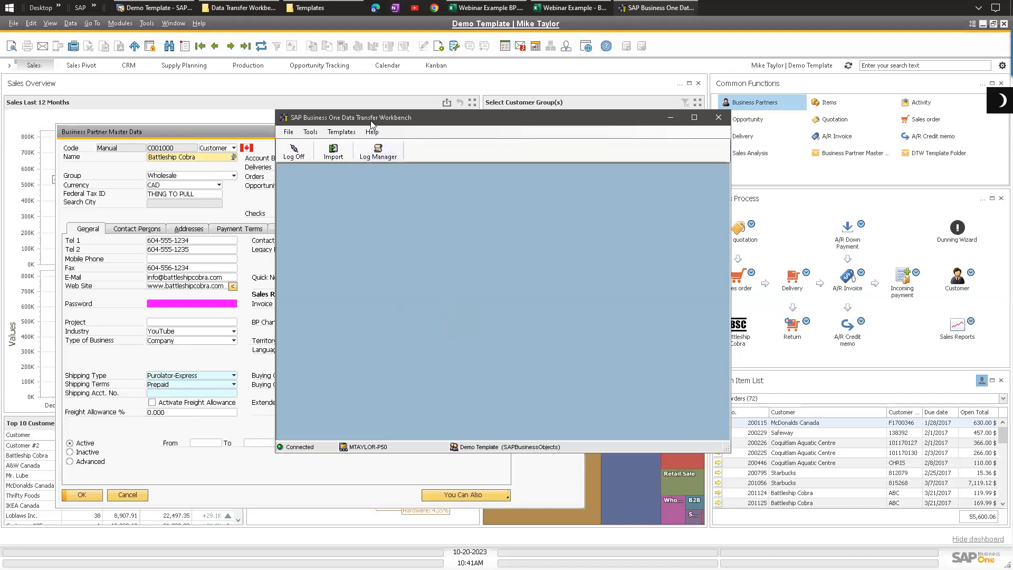
{"action": "left_click_drag", "start_coordinate": [372, 124], "coordinate": [360, 116]}
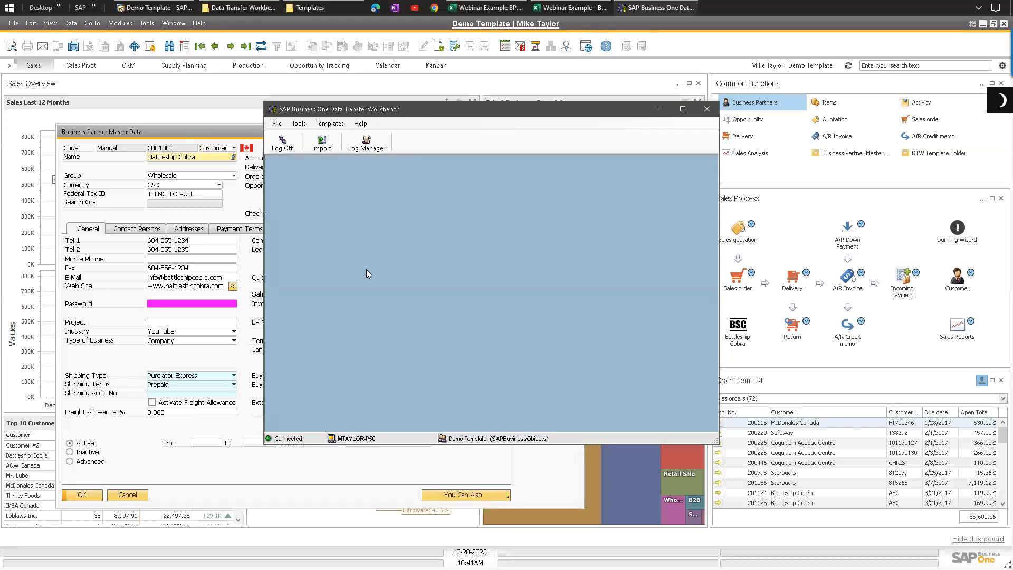
{"action": "left_click", "coordinate": [131, 204]}
{"action": "left_click", "coordinate": [576, 132]}
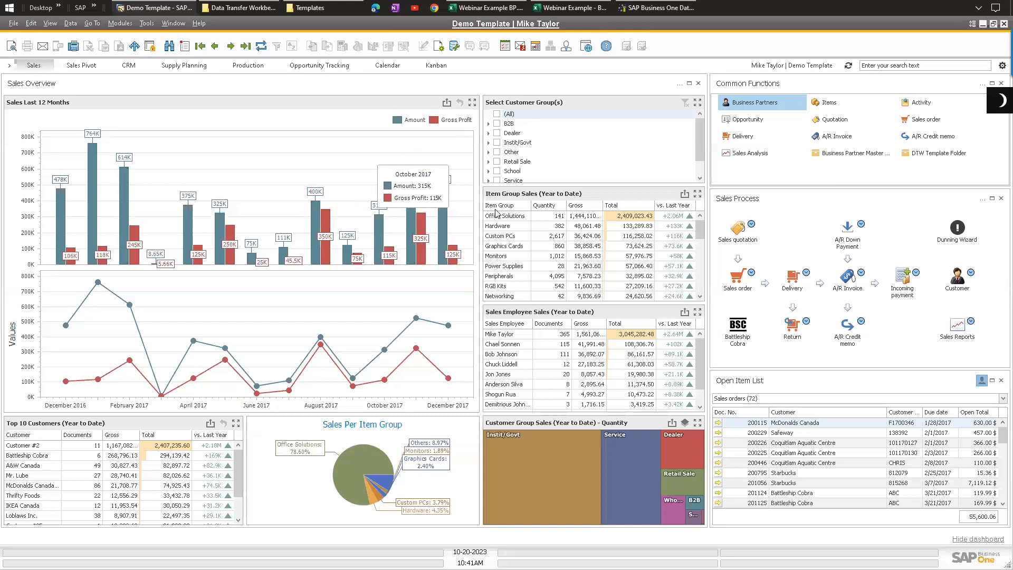
Step: Bring up the Data Transfer Workbench Templates folder in File Explorer
{"action": "left_click", "coordinate": [316, 7]}
{"action": "left_click_drag", "start_coordinate": [305, 52], "coordinate": [299, 72]}
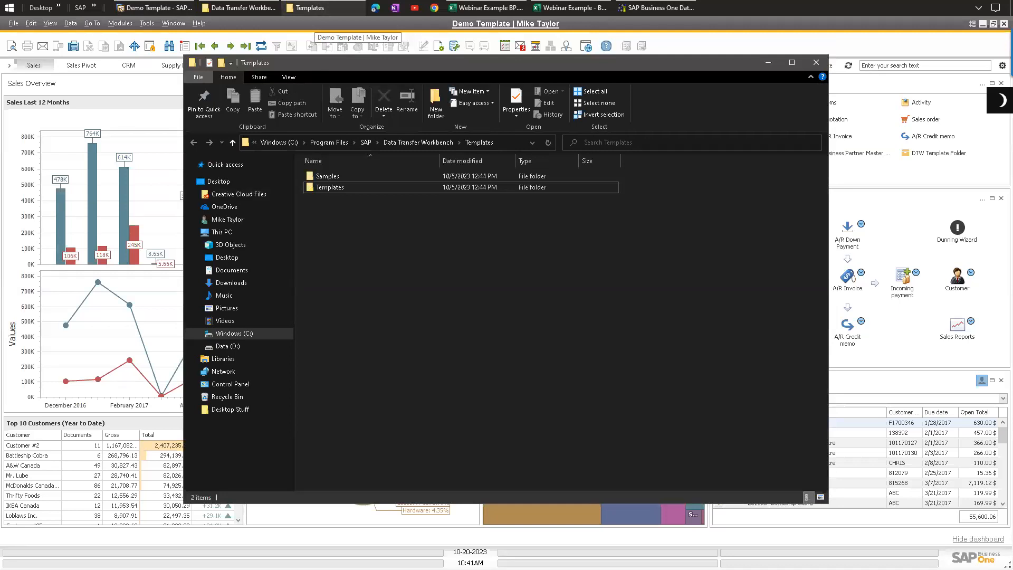
{"action": "key", "text": "shift+F5"}
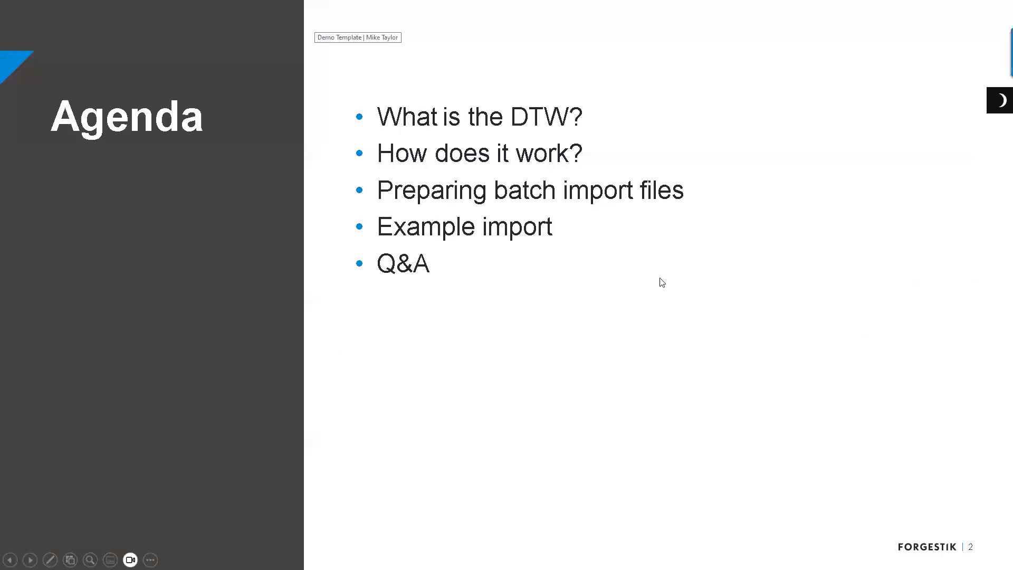
{"action": "key", "text": "Escape"}
{"action": "left_click", "coordinate": [327, 259]}
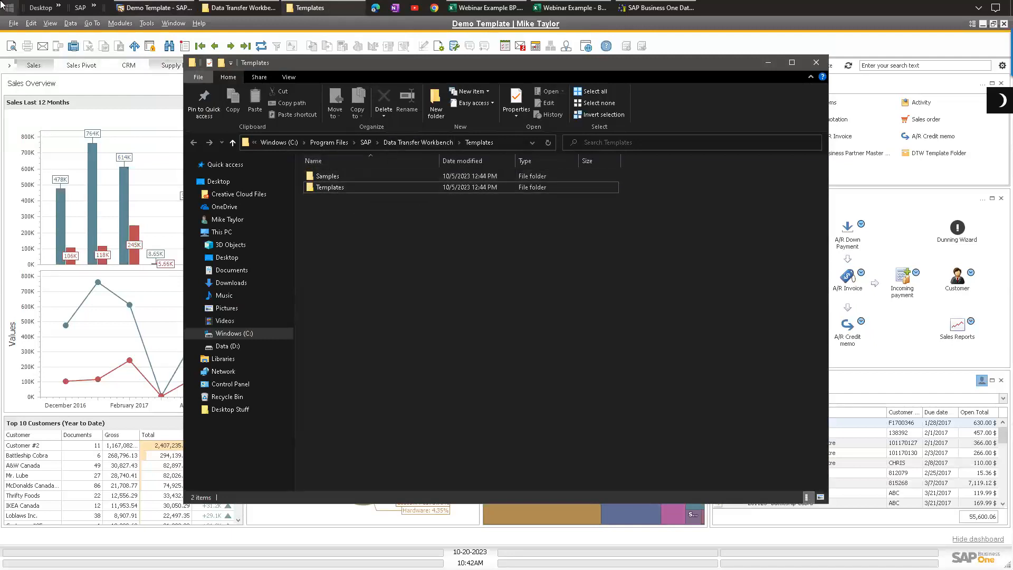
{"action": "key", "text": "super"}
{"action": "left_click_drag", "start_coordinate": [165, 38], "coordinate": [164, 187]}
{"action": "left_click", "coordinate": [124, 158]}
{"action": "scroll", "coordinate": [74, 211], "scroll_direction": "down", "scroll_amount": 3}
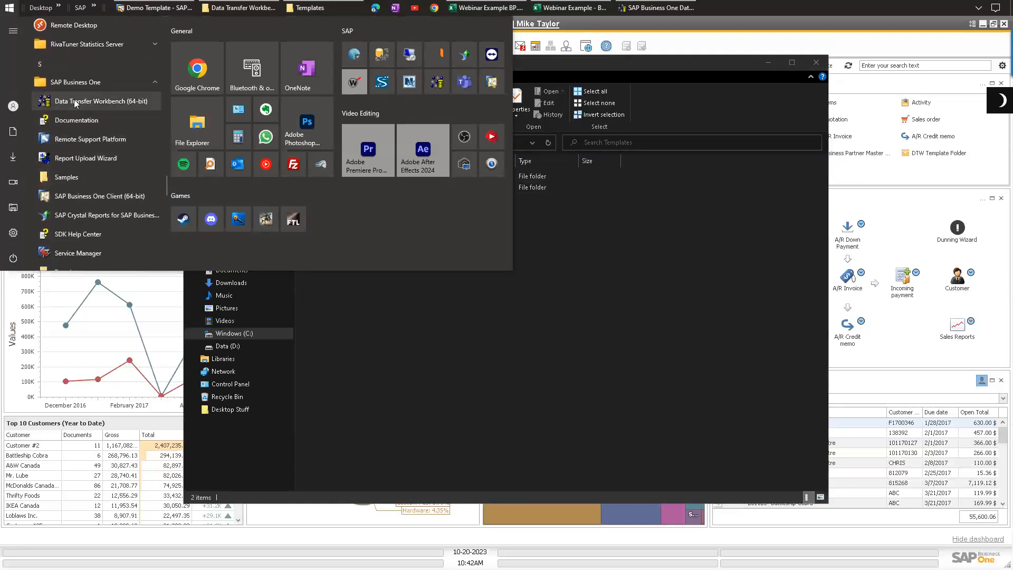
{"action": "left_click", "coordinate": [69, 222]}
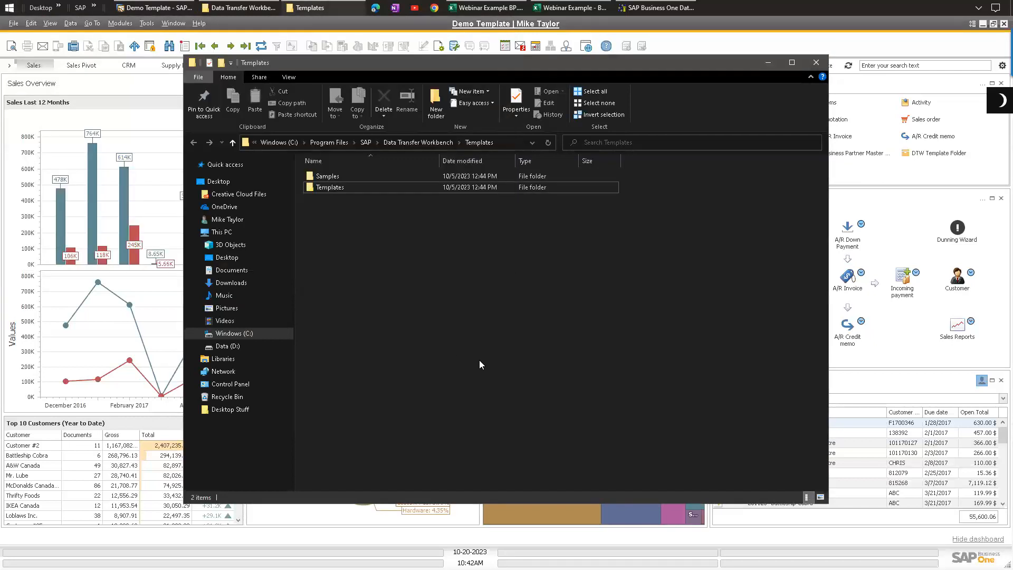
Step: Browse the Samples folder and its Update Existing Data subfolder
{"action": "double_click", "coordinate": [323, 176]}
{"action": "double_click", "coordinate": [347, 187]}
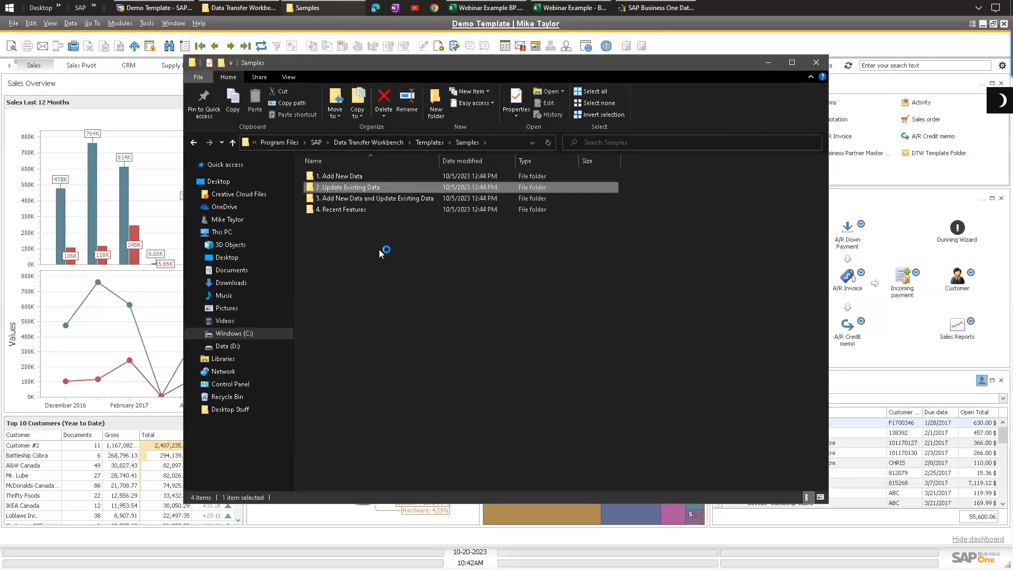
{"action": "key", "text": "alt+Left"}
{"action": "left_click", "coordinate": [333, 177]}
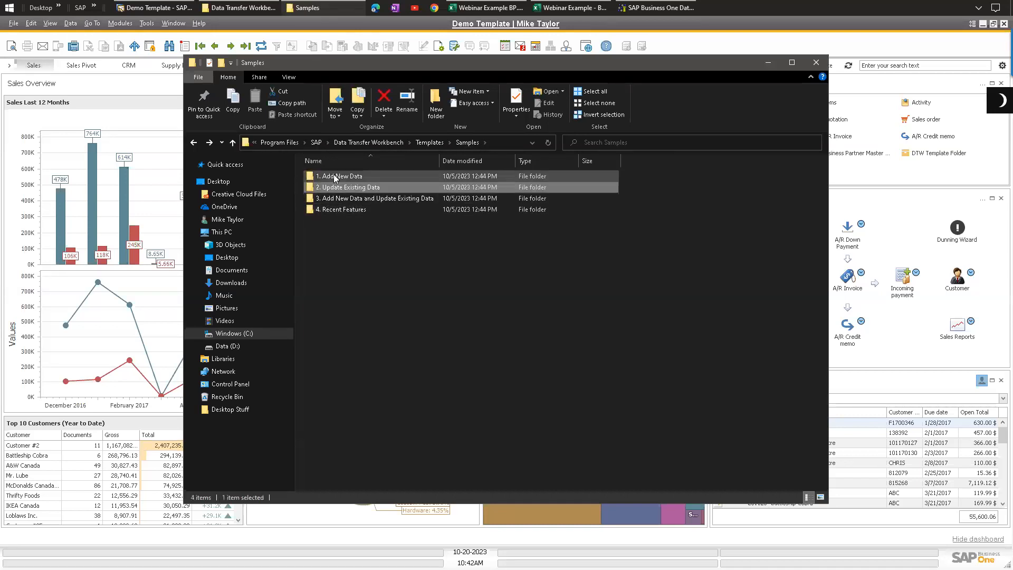
Step: Navigate to Templates > Business Partners > Business Partner Master Data and select OCRD - BusinessPartners.xlt
{"action": "left_click", "coordinate": [430, 142]}
{"action": "left_click", "coordinate": [337, 188]}
{"action": "double_click", "coordinate": [336, 190]}
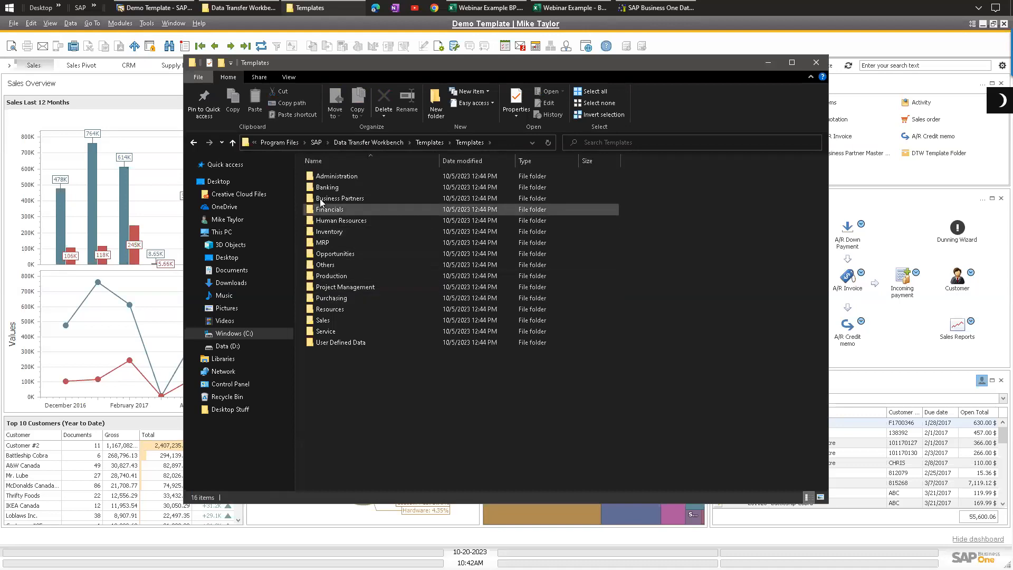
{"action": "double_click", "coordinate": [347, 200]}
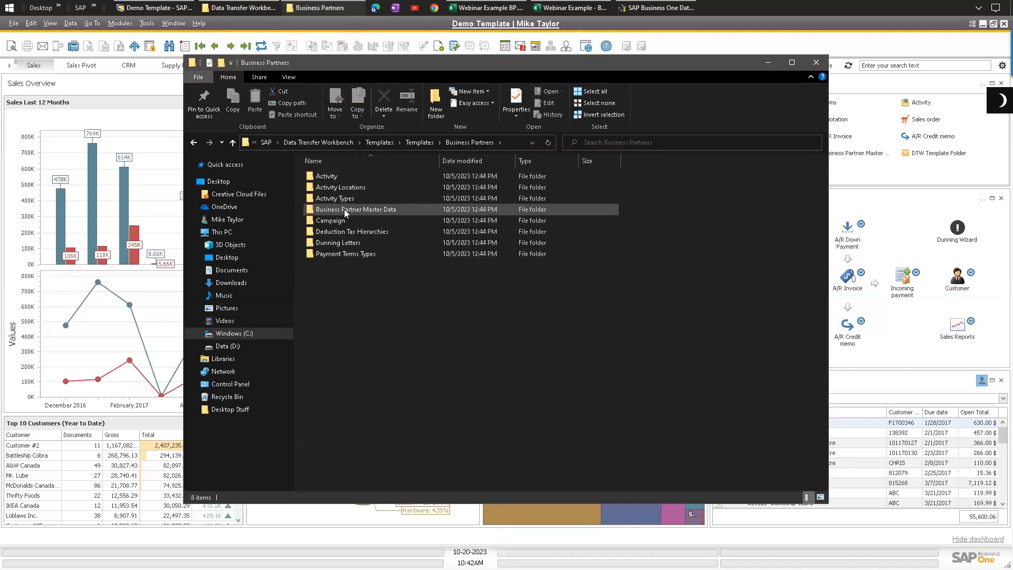
{"action": "double_click", "coordinate": [346, 211]}
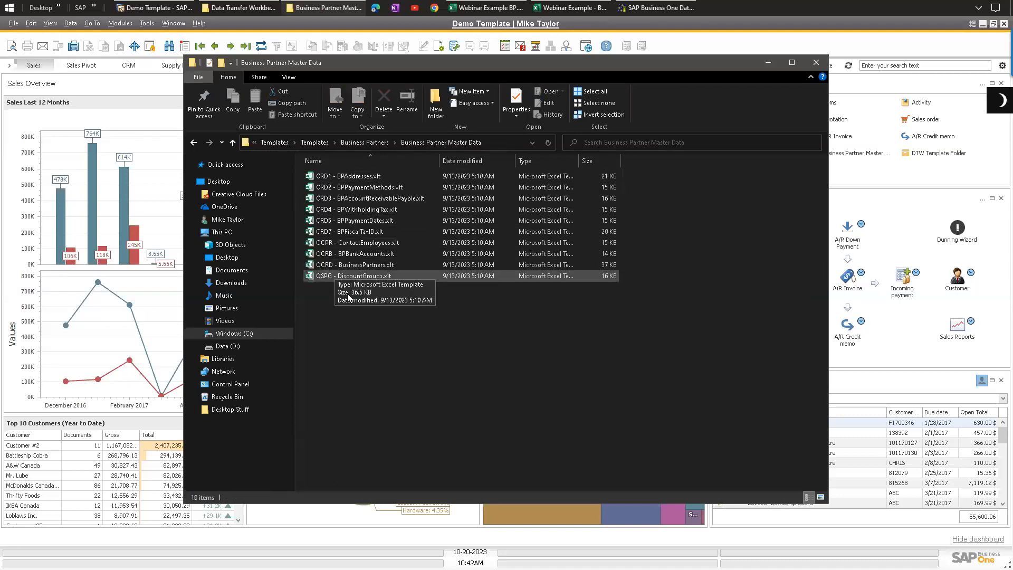
{"action": "left_click", "coordinate": [347, 266]}
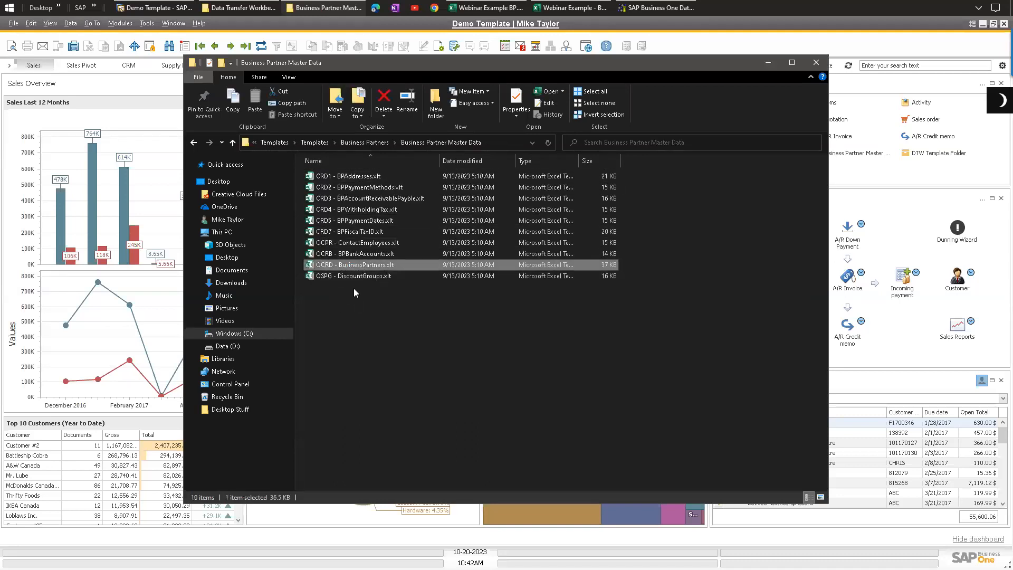
Step: Open the OCRD - BusinessPartners.xlt template in Excel, accepting the file format warning, and enlarge the view
{"action": "key", "text": "alt+Tab"}
{"action": "left_click", "coordinate": [350, 205]}
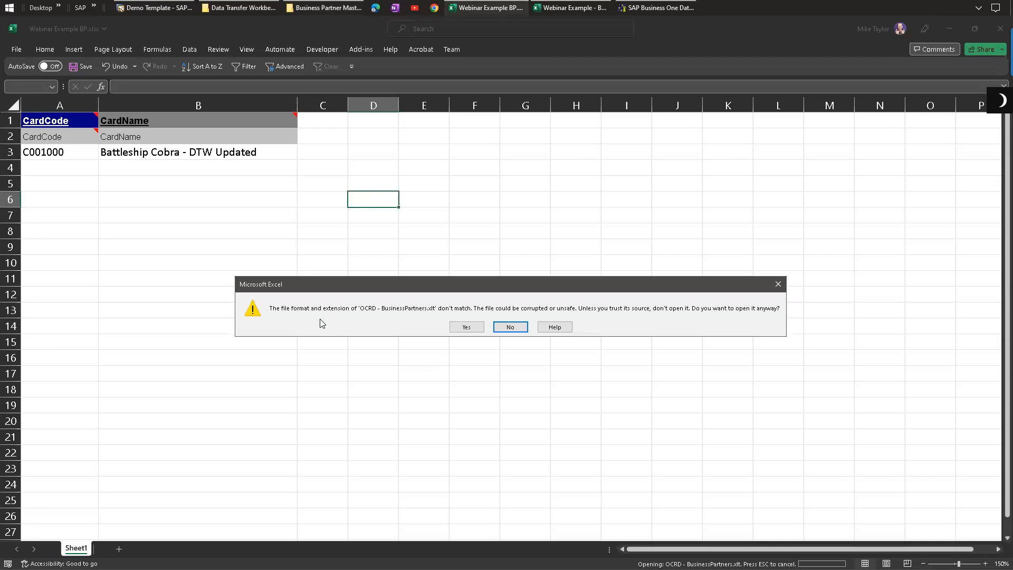
{"action": "left_click", "coordinate": [466, 328]}
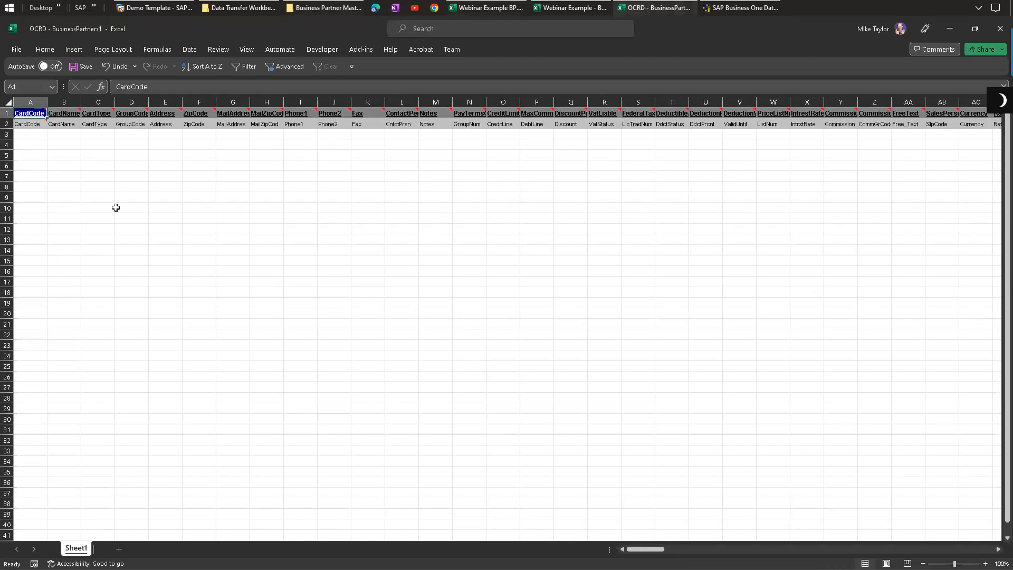
{"action": "scroll", "coordinate": [250, 226], "scroll_direction": "up", "scroll_amount": 3, "text": "ctrl"}
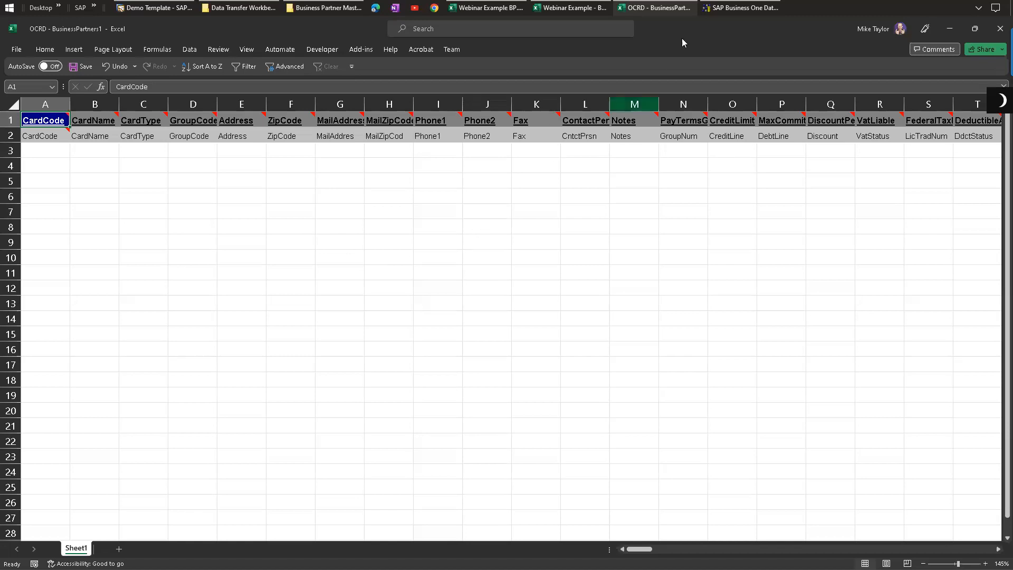
{"action": "left_click", "coordinate": [730, 14]}
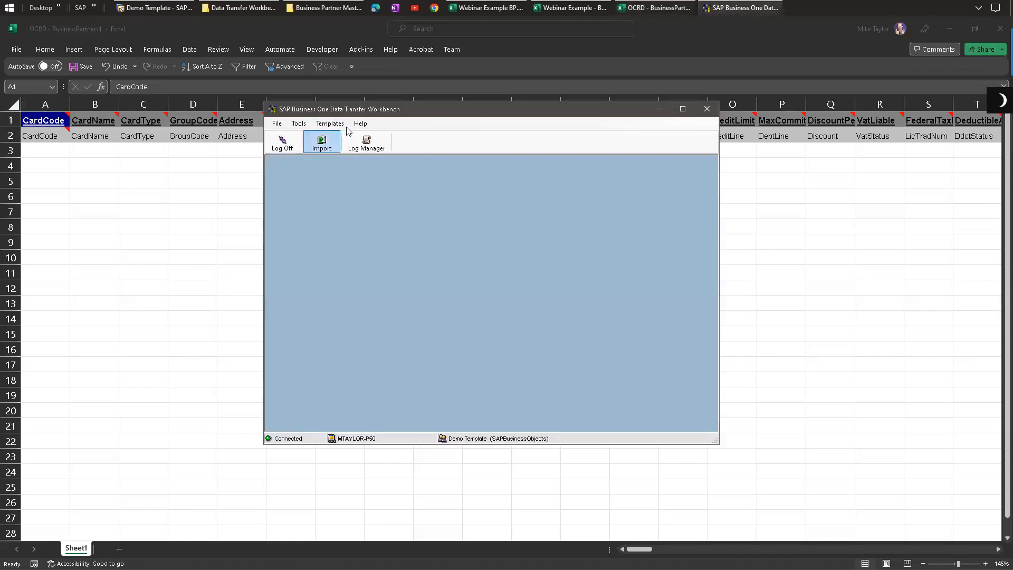
{"action": "left_click", "coordinate": [328, 8]}
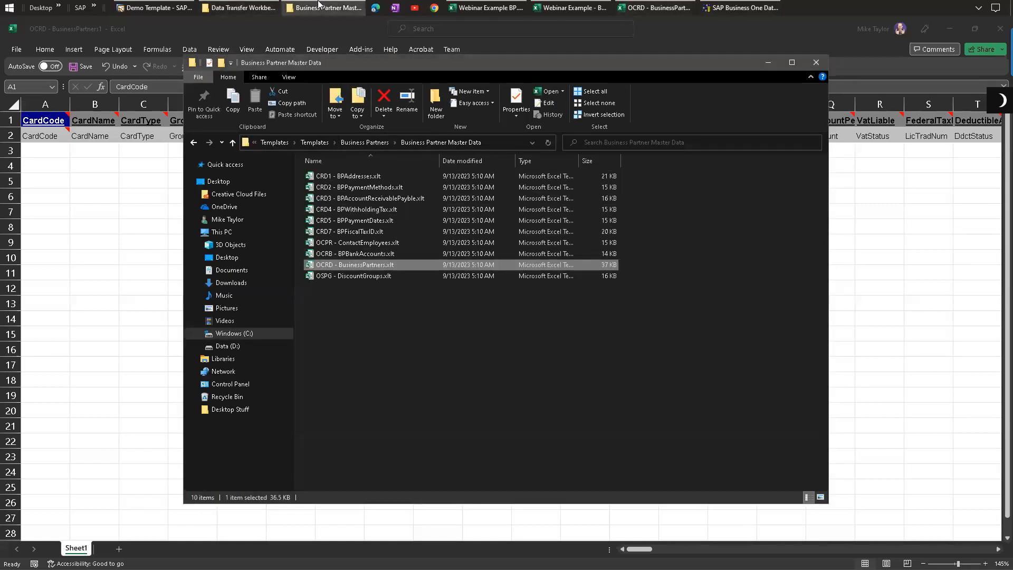
Step: Browse back up to the Templates folder, return to Business Partners > Business Partner Master Data, and minimize File Explorer
{"action": "mouse_move", "coordinate": [319, 3]}
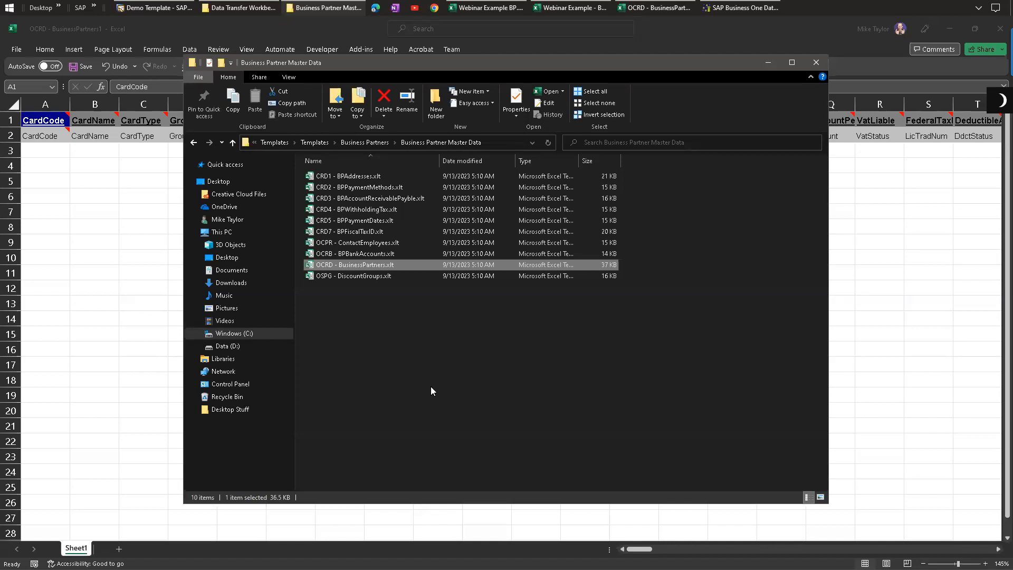
{"action": "left_click", "coordinate": [311, 144]}
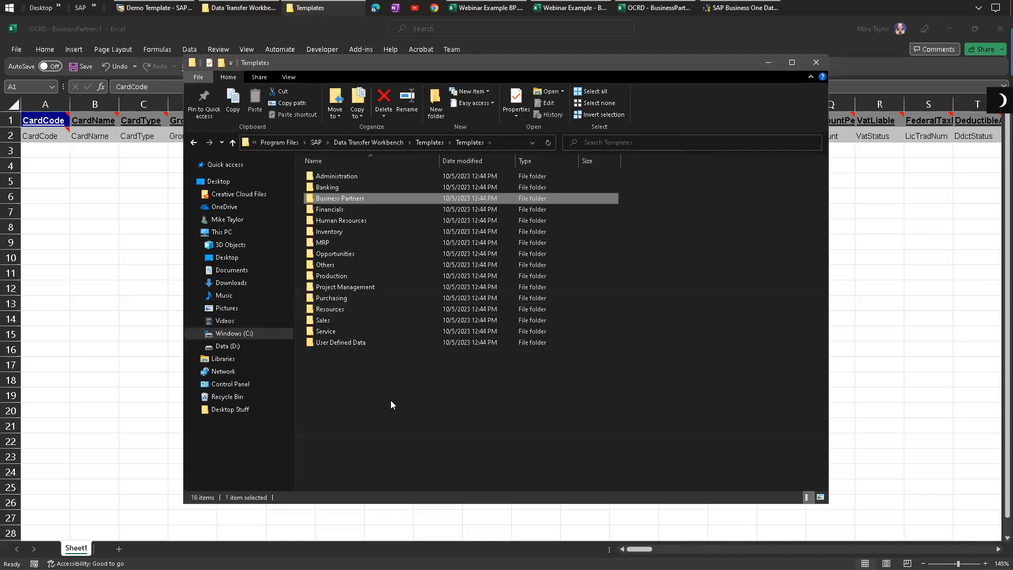
{"action": "double_click", "coordinate": [339, 199]}
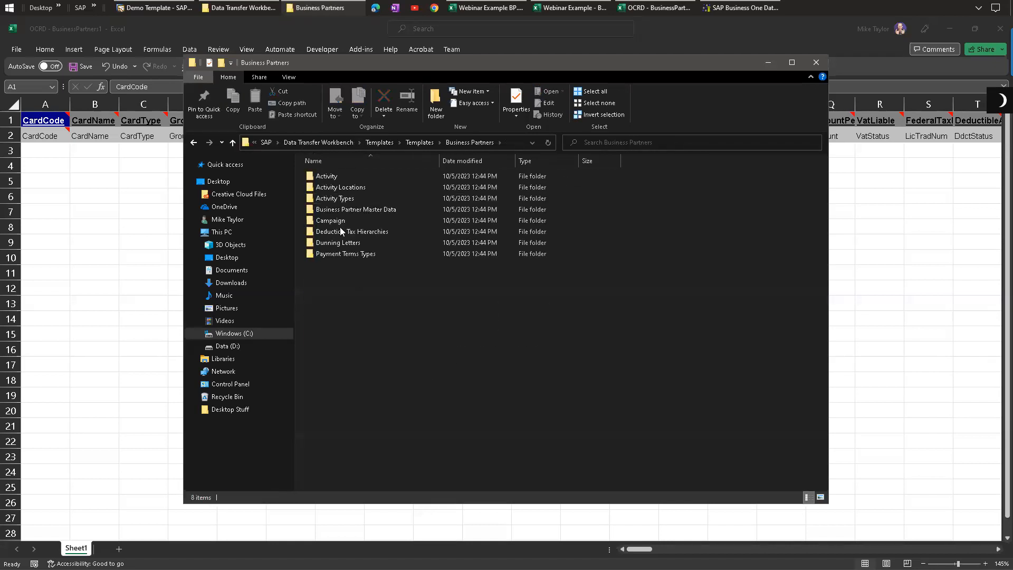
{"action": "double_click", "coordinate": [348, 210]}
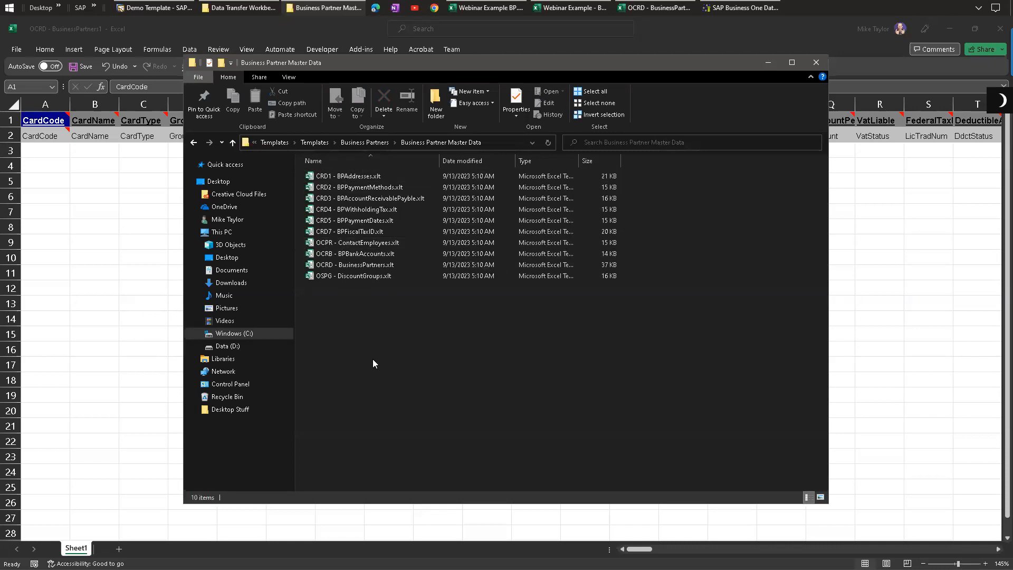
{"action": "left_click", "coordinate": [766, 63]}
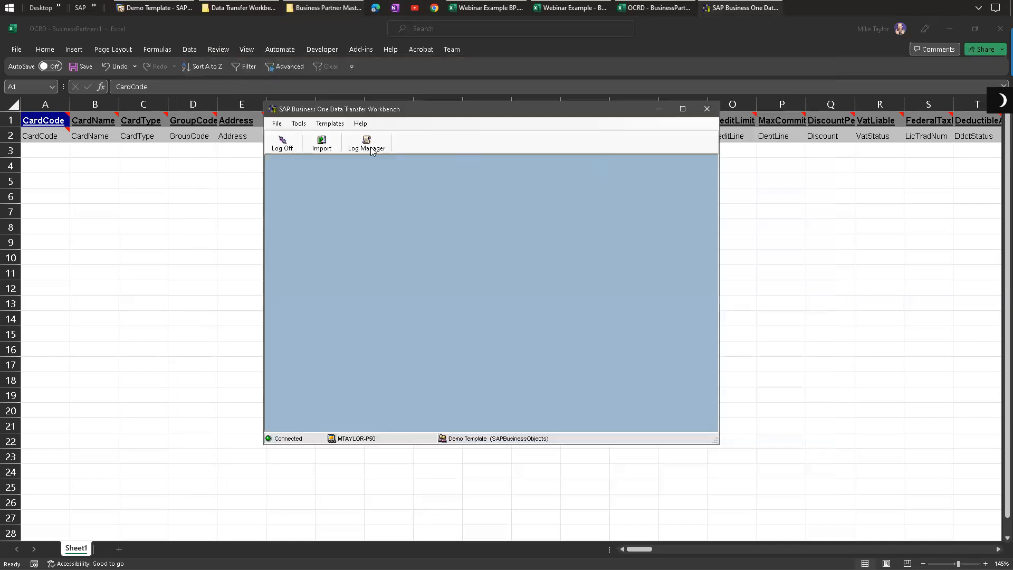
Step: In the OCRD template, delete the columns from CardType through Notes, keeping CardCode and CardName at the start
{"action": "left_click", "coordinate": [468, 51]}
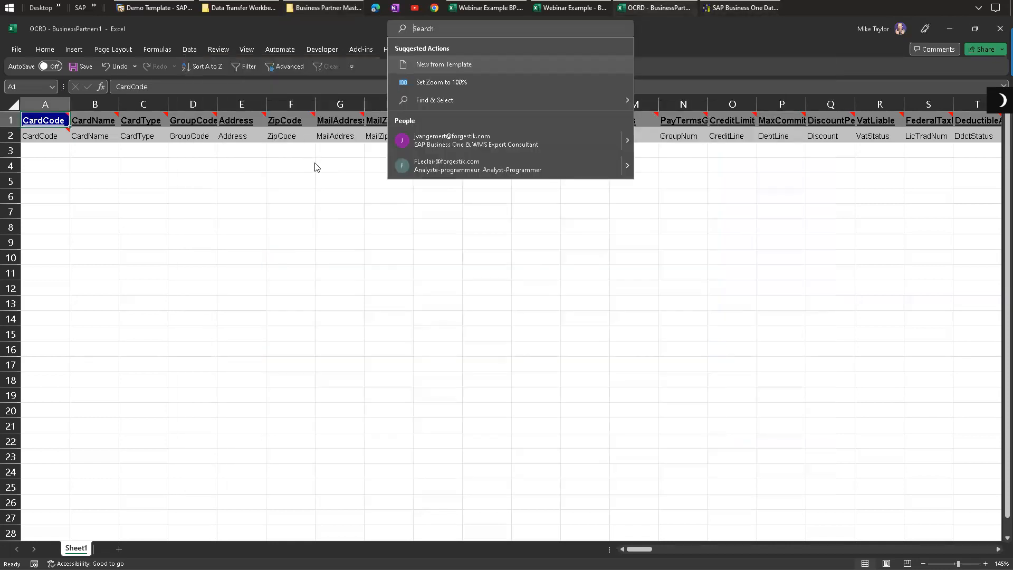
{"action": "scroll", "coordinate": [329, 151], "scroll_direction": "up", "scroll_amount": 1, "text": "ctrl"}
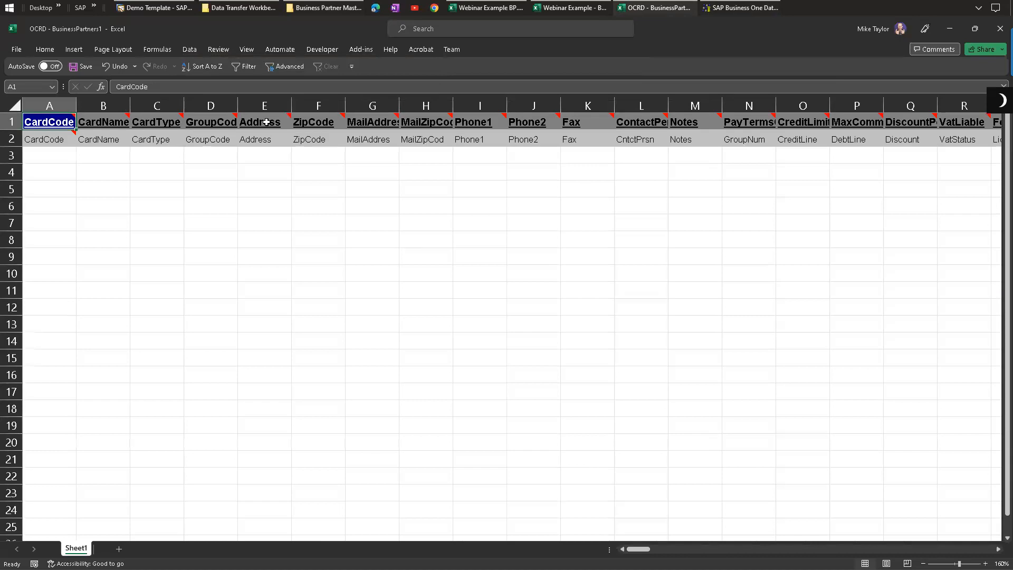
{"action": "left_click_drag", "start_coordinate": [649, 553], "coordinate": [576, 516]}
{"action": "scroll", "coordinate": [158, 130], "scroll_direction": "down", "scroll_amount": 2}
{"action": "left_click", "coordinate": [128, 104]}
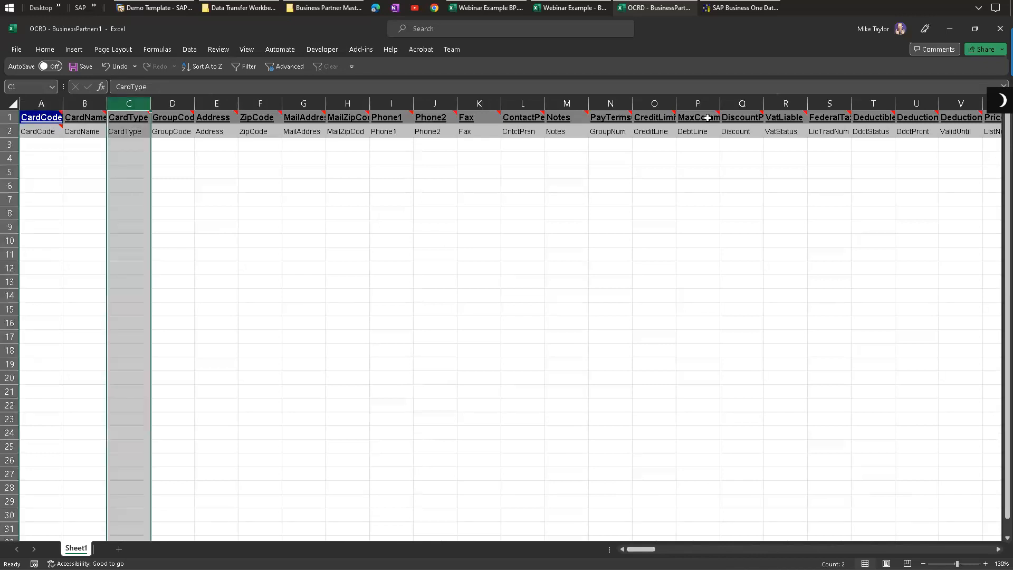
{"action": "left_click", "coordinate": [751, 102], "text": "shift"}
{"action": "left_click", "coordinate": [45, 200]}
{"action": "left_click_drag", "start_coordinate": [39, 115], "coordinate": [49, 135]}
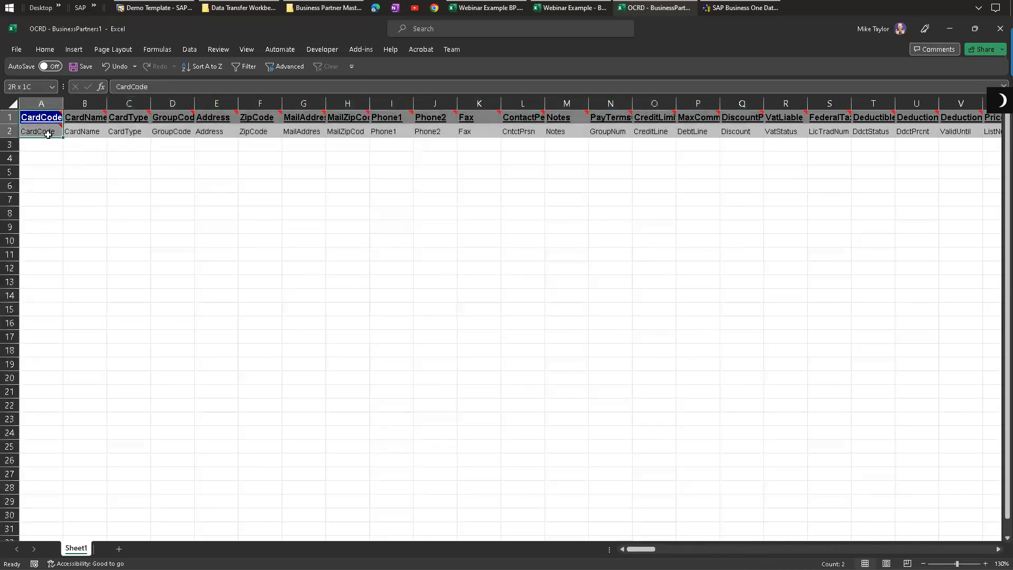
{"action": "left_click", "coordinate": [144, 174]}
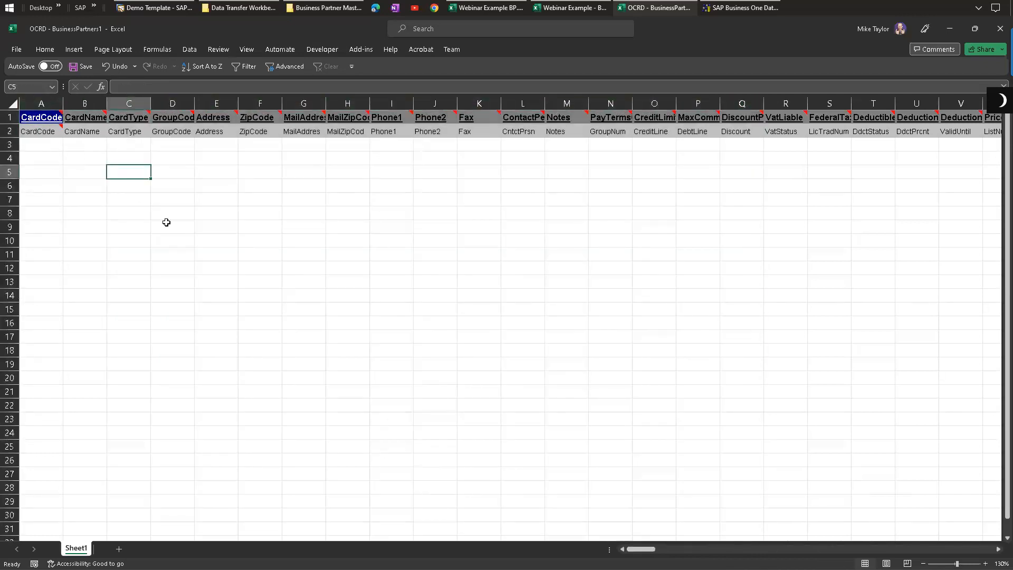
{"action": "left_click_drag", "start_coordinate": [45, 118], "coordinate": [46, 133]}
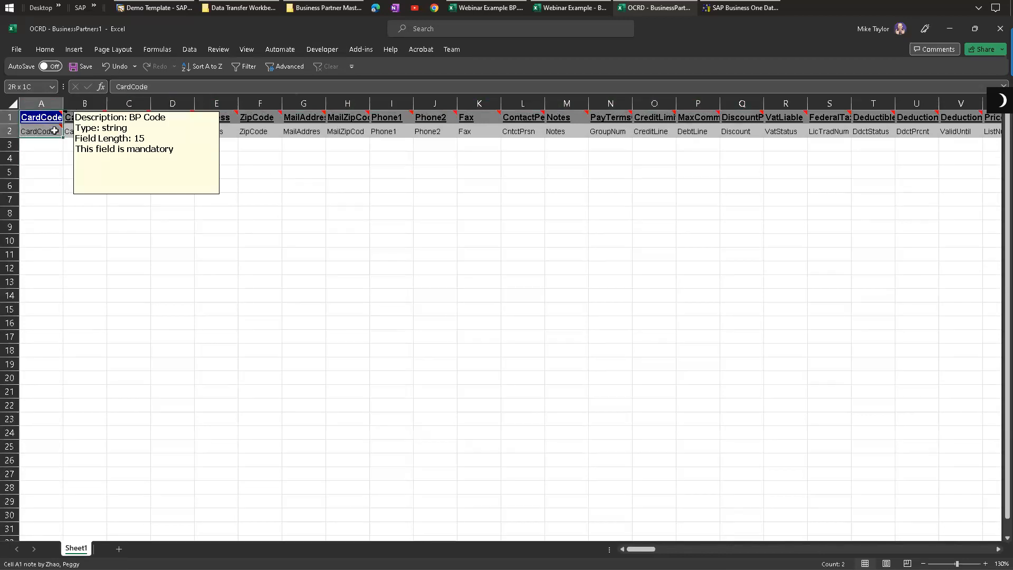
{"action": "left_click", "coordinate": [302, 199]}
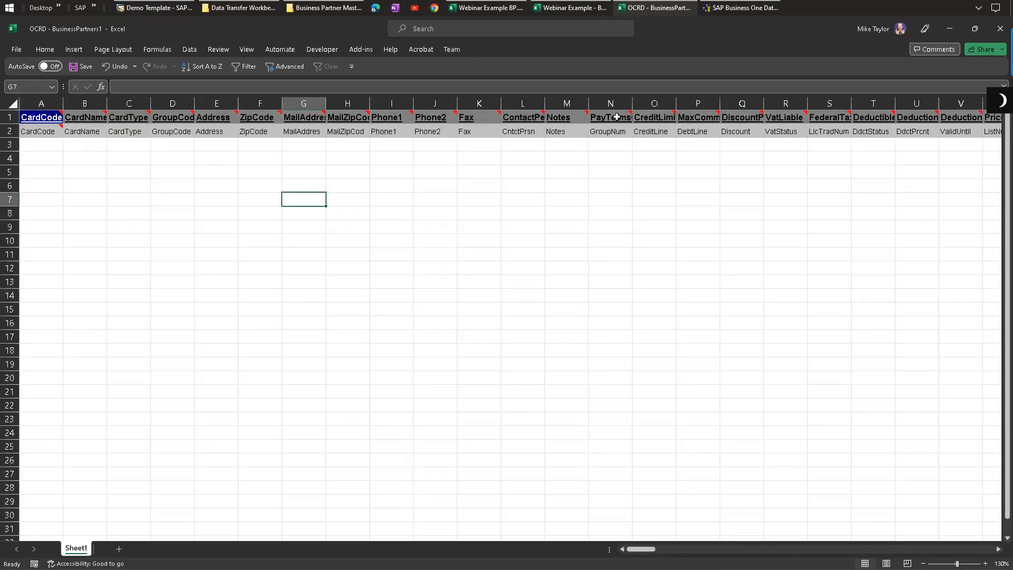
{"action": "left_click", "coordinate": [88, 102]}
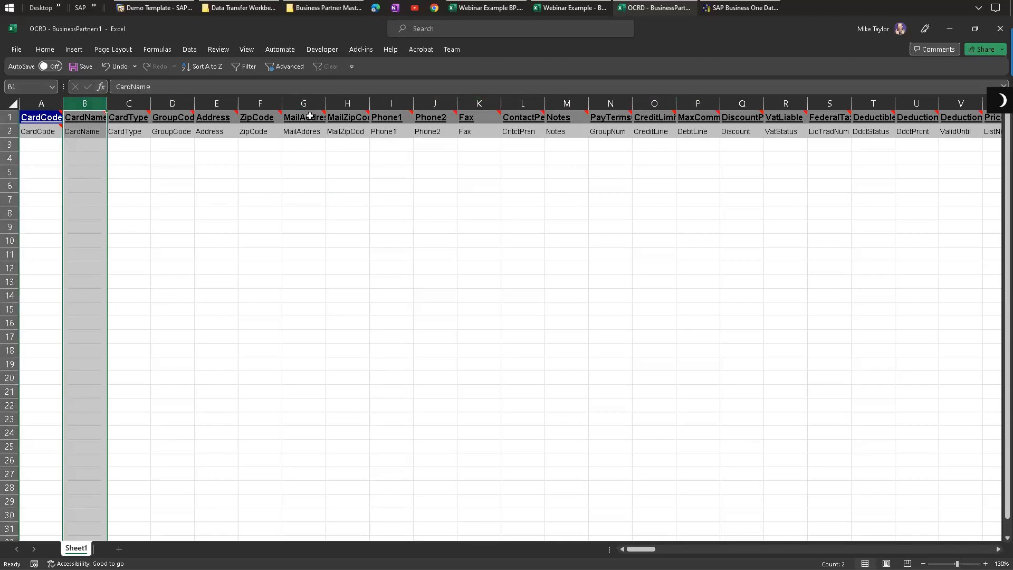
{"action": "left_click", "coordinate": [569, 103]}
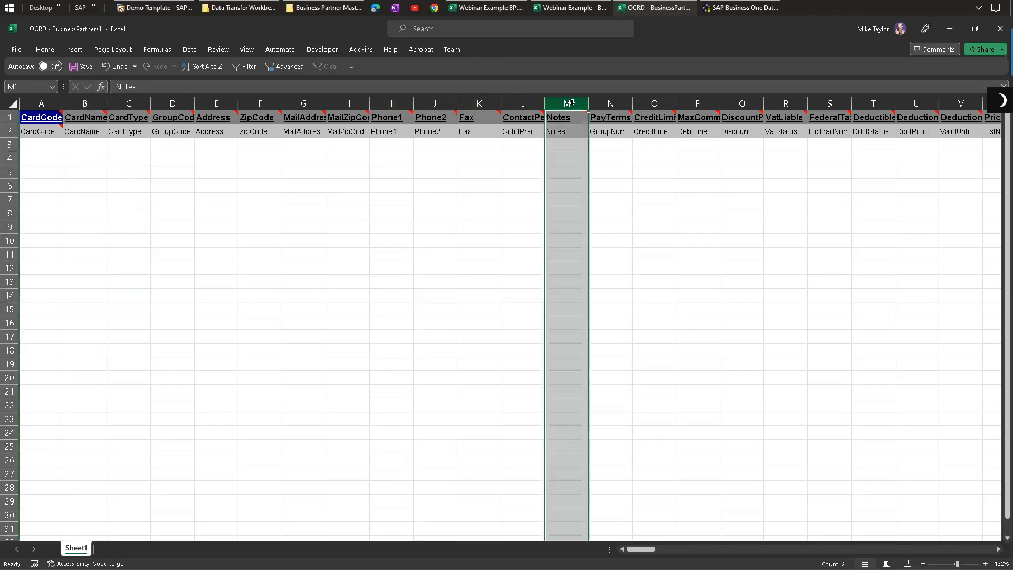
{"action": "left_click", "coordinate": [607, 103]}
{"action": "left_click", "coordinate": [663, 102]}
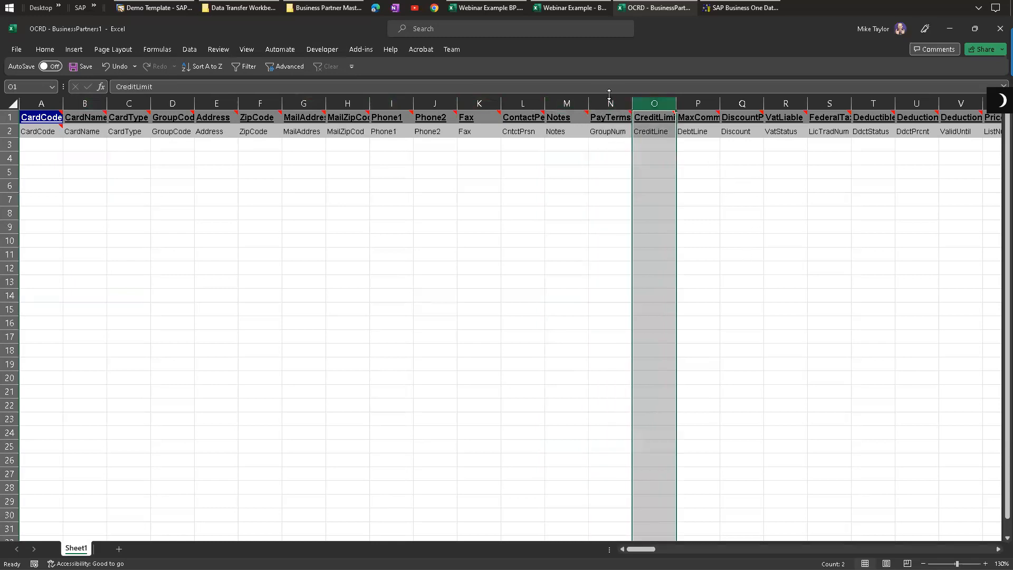
{"action": "left_click", "coordinate": [568, 103]}
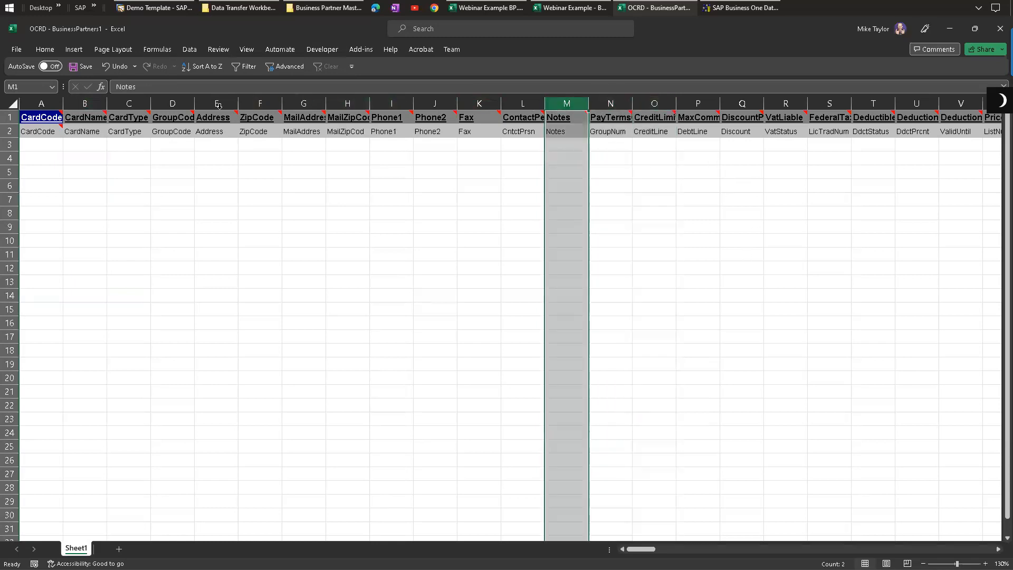
{"action": "left_click", "coordinate": [132, 103], "text": "shift"}
{"action": "right_click", "coordinate": [132, 103]}
{"action": "left_click", "coordinate": [181, 220]}
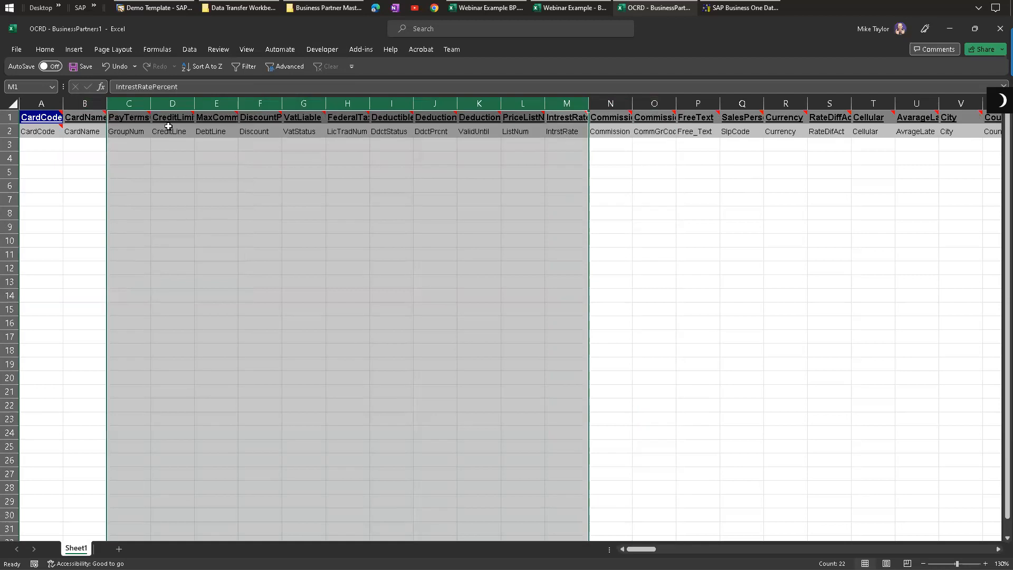
Step: Delete the next block of columns from CreditLimit through SalesPerson, leaving PayTerms followed by Currency
{"action": "left_click", "coordinate": [172, 103]}
{"action": "left_click", "coordinate": [751, 103], "text": "shift"}
{"action": "right_click", "coordinate": [752, 103]}
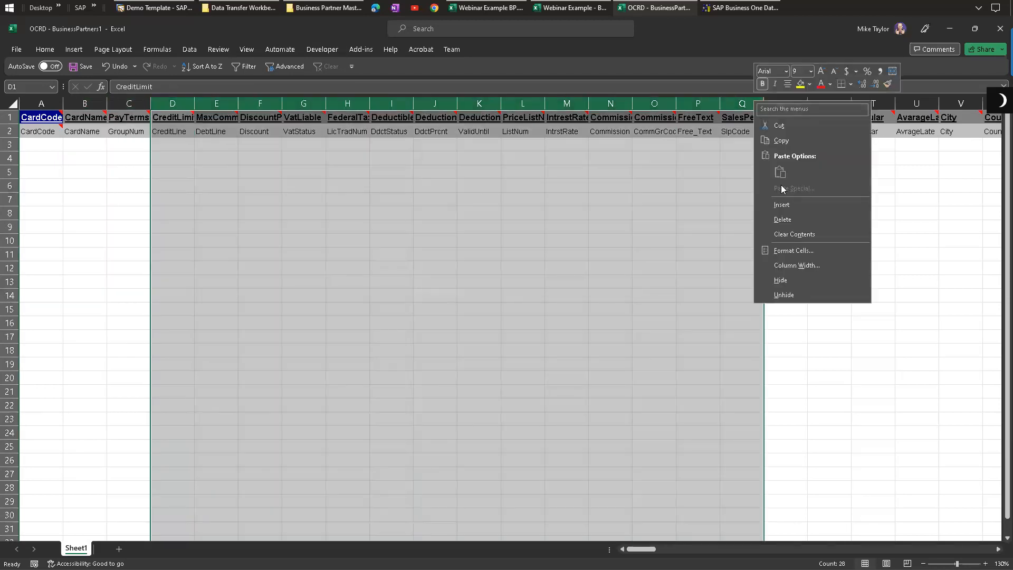
{"action": "left_click", "coordinate": [790, 219]}
{"action": "left_click", "coordinate": [276, 227]}
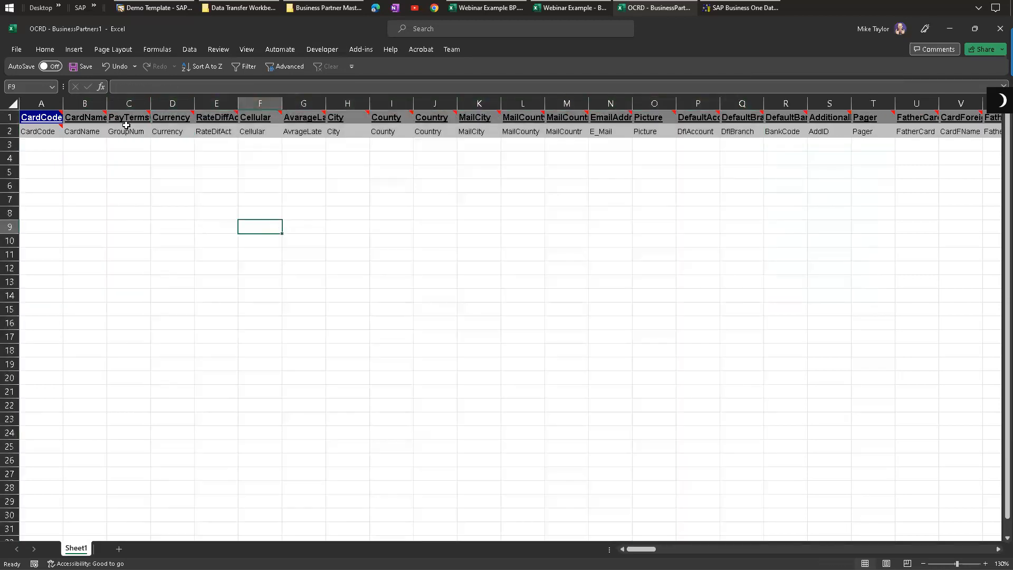
Step: Examine the remaining header fields' notes and their technical names in the second row
{"action": "left_click", "coordinate": [38, 119]}
{"action": "left_click", "coordinate": [8, 117]}
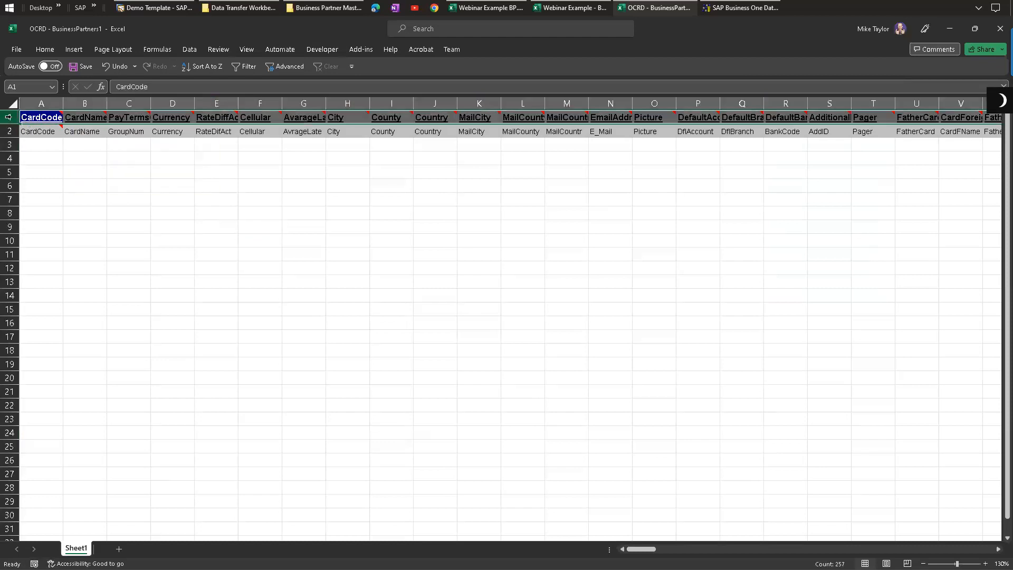
{"action": "mouse_move", "coordinate": [248, 112]}
{"action": "left_click", "coordinate": [437, 119]}
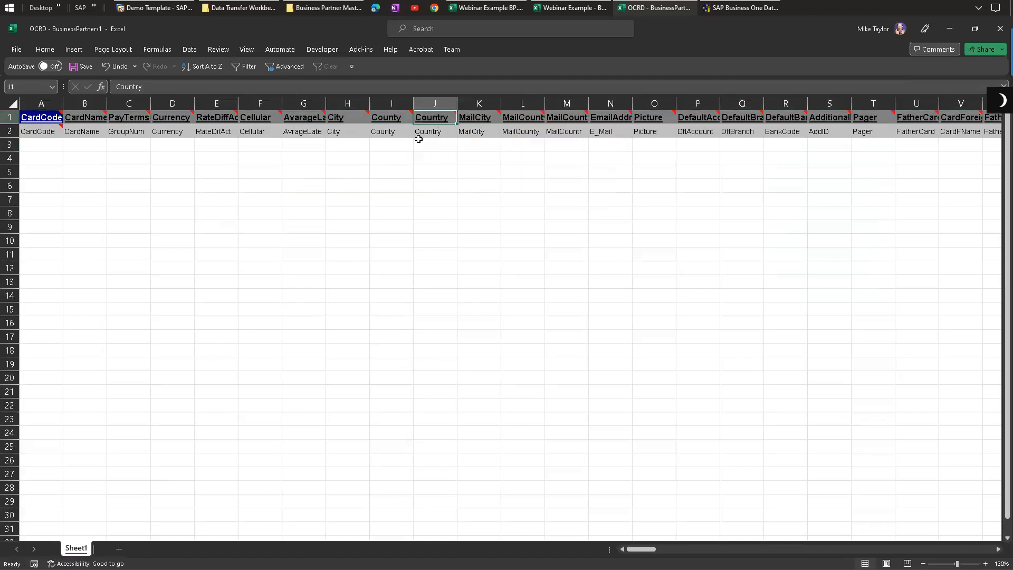
{"action": "left_click", "coordinate": [655, 118]}
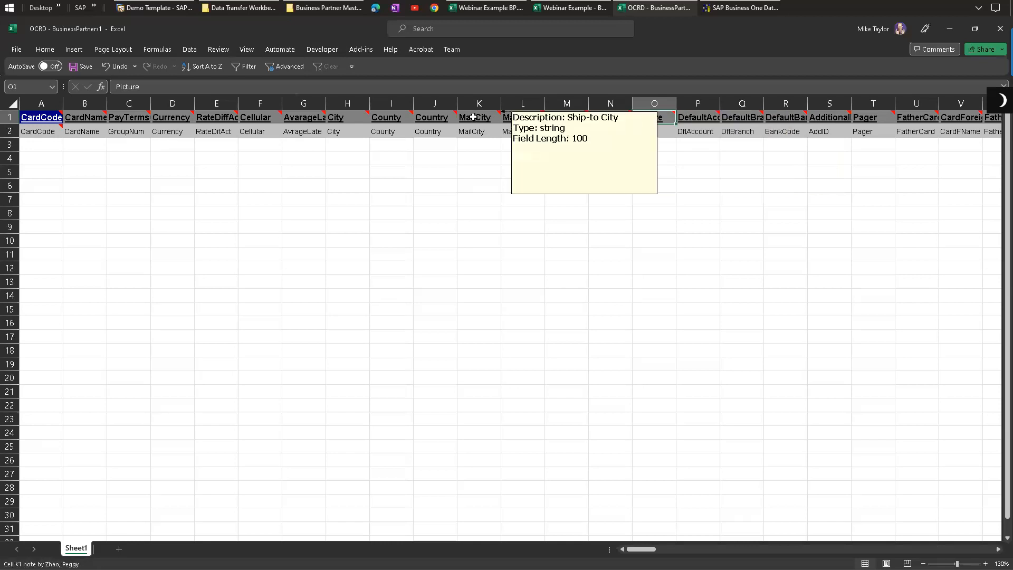
{"action": "left_click_drag", "start_coordinate": [477, 117], "coordinate": [656, 119]}
{"action": "left_click", "coordinate": [694, 118]}
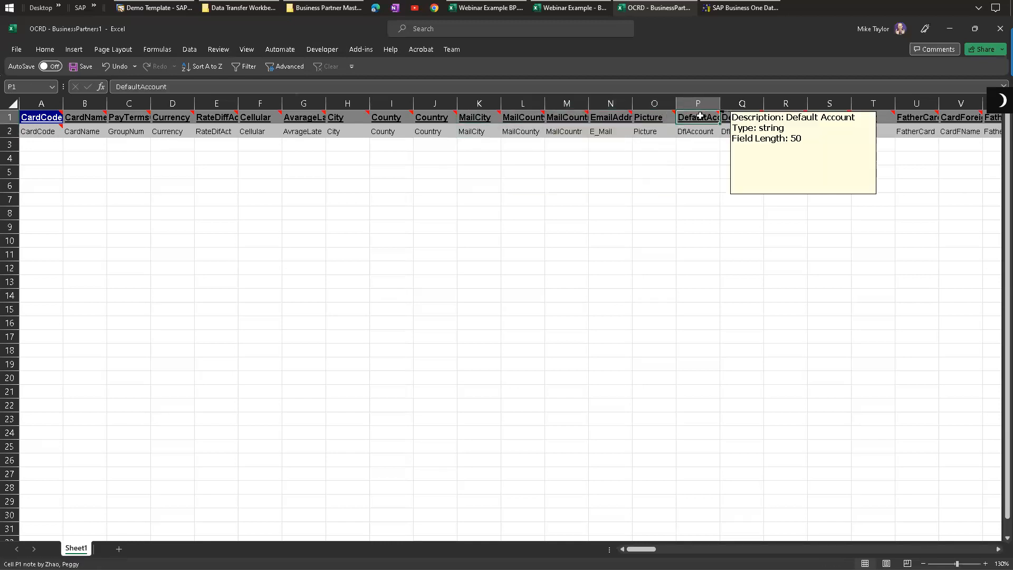
{"action": "left_click", "coordinate": [473, 112]}
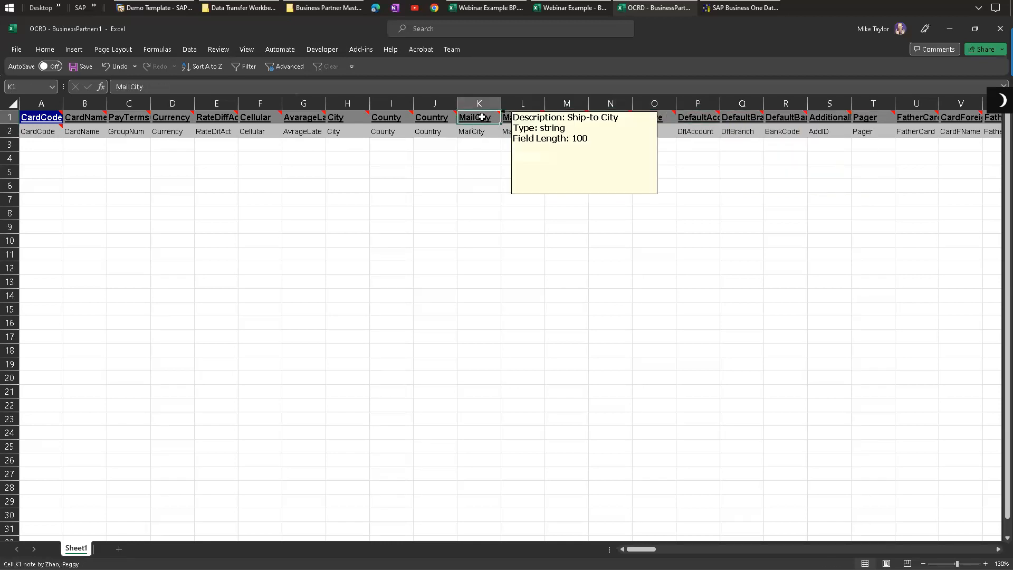
{"action": "left_click_drag", "start_coordinate": [38, 134], "coordinate": [485, 133]}
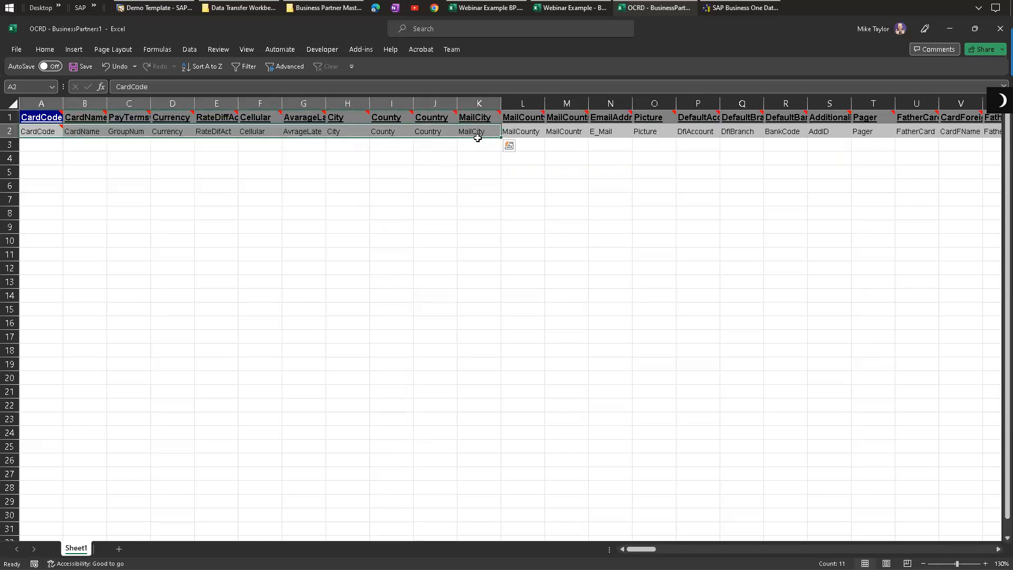
{"action": "left_click", "coordinate": [566, 130]}
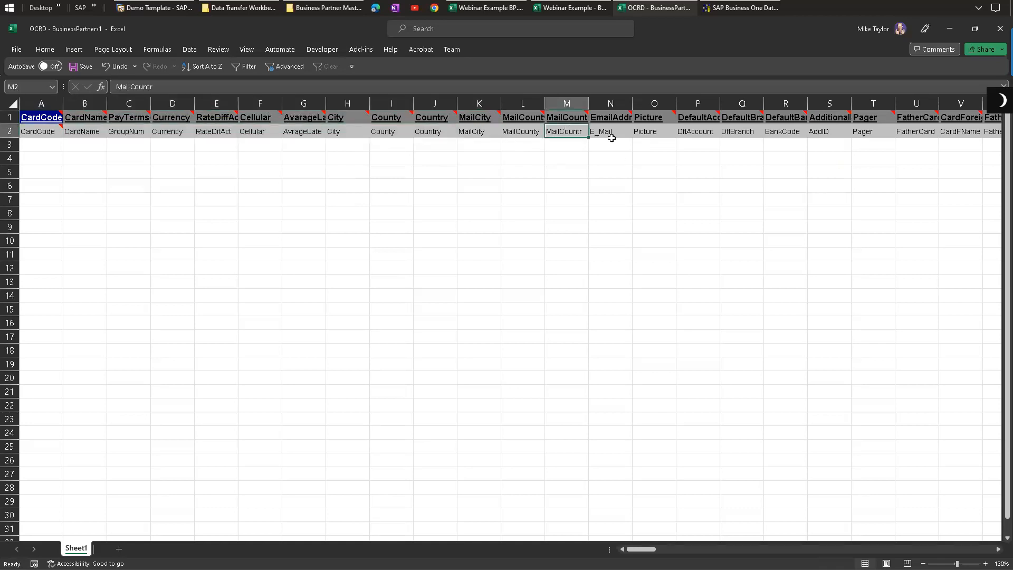
{"action": "left_click", "coordinate": [655, 134]}
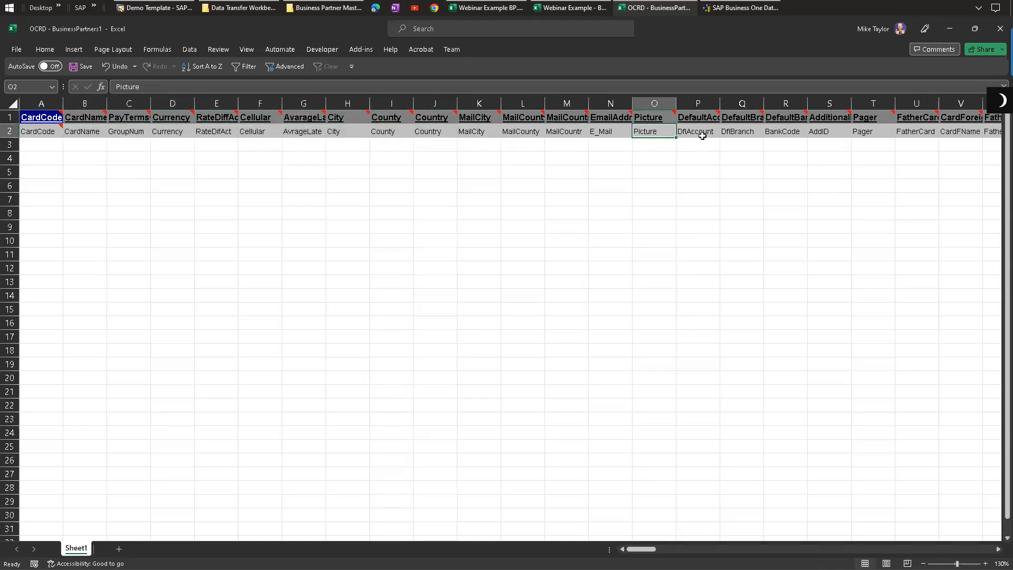
{"action": "left_click", "coordinate": [703, 135]}
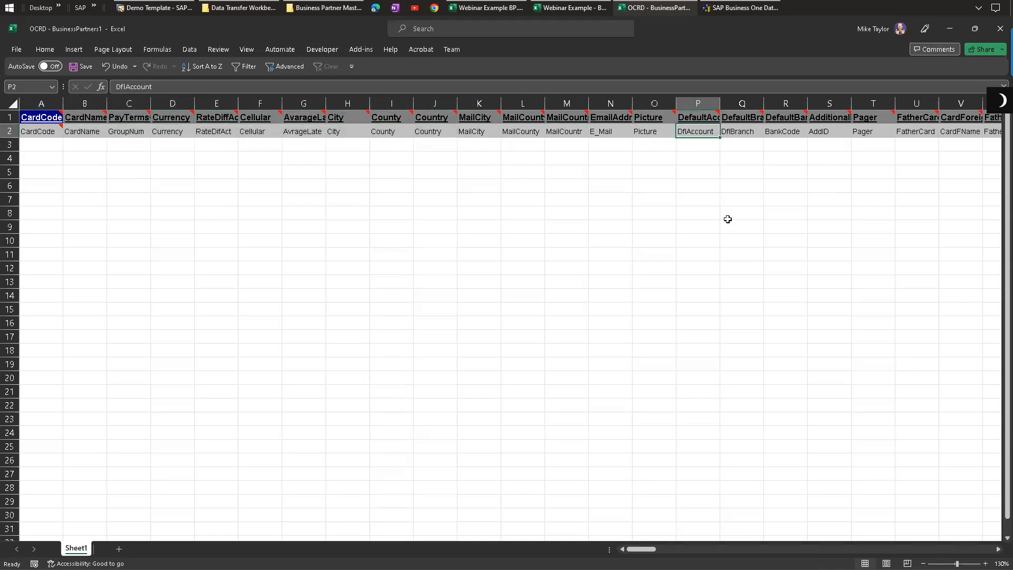
{"action": "left_click", "coordinate": [745, 130]}
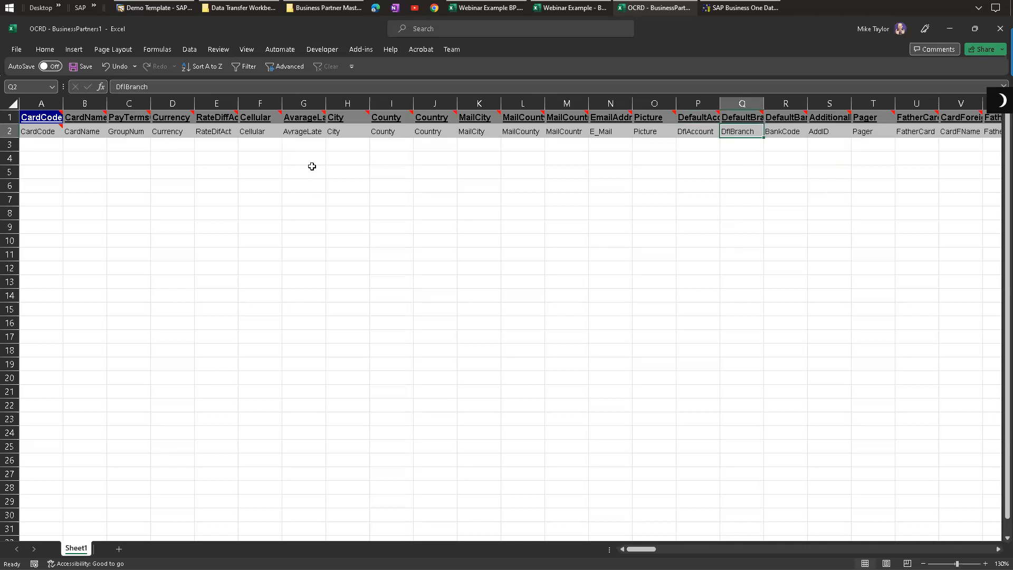
{"action": "left_click", "coordinate": [99, 131]}
{"action": "left_click", "coordinate": [9, 130]}
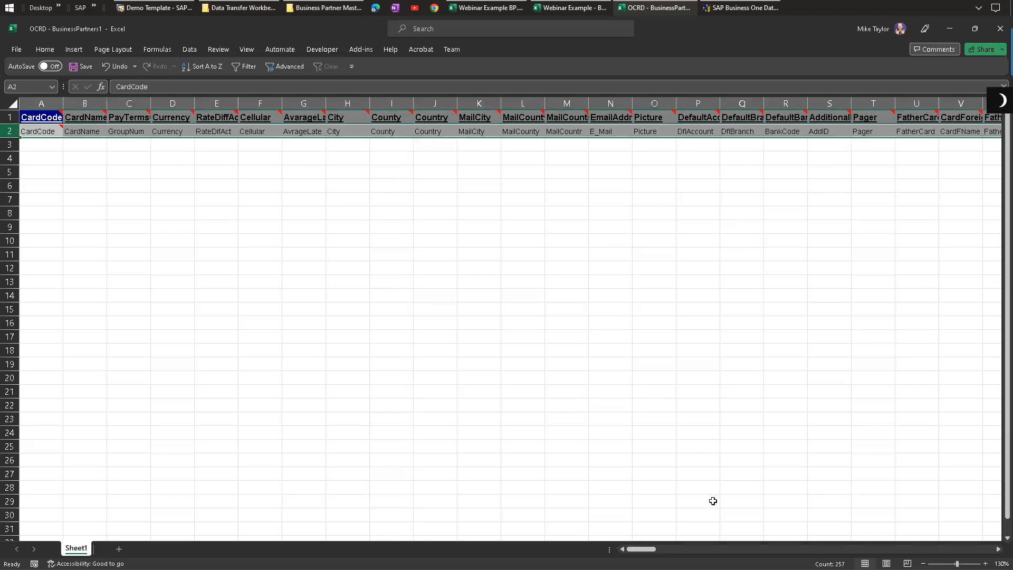
Step: Widen the CardForeignName and FatherCard columns so their headers are fully readable
{"action": "scroll", "coordinate": [624, 173], "scroll_direction": "right", "scroll_amount": 3}
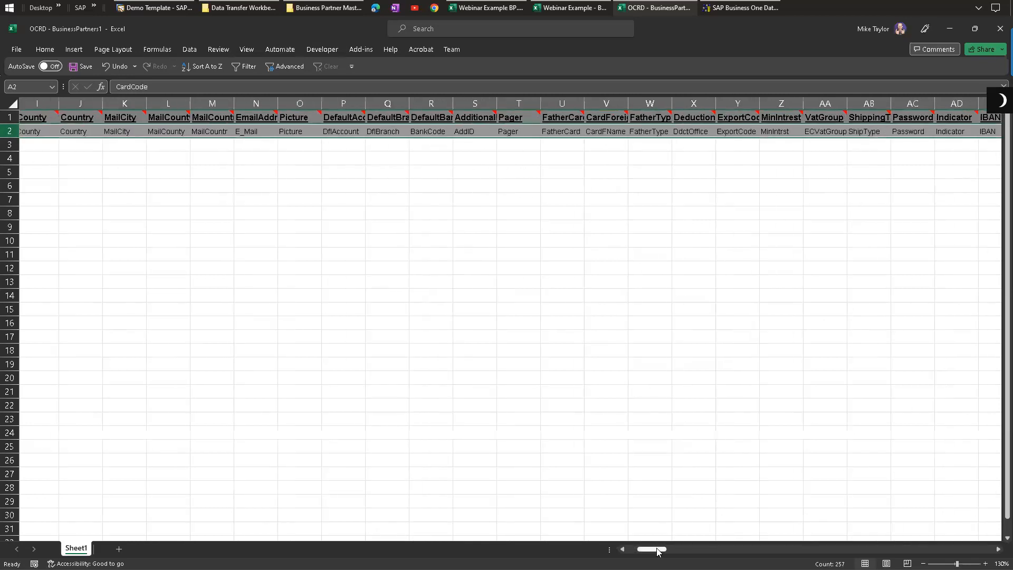
{"action": "left_click_drag", "start_coordinate": [593, 103], "coordinate": [602, 132]}
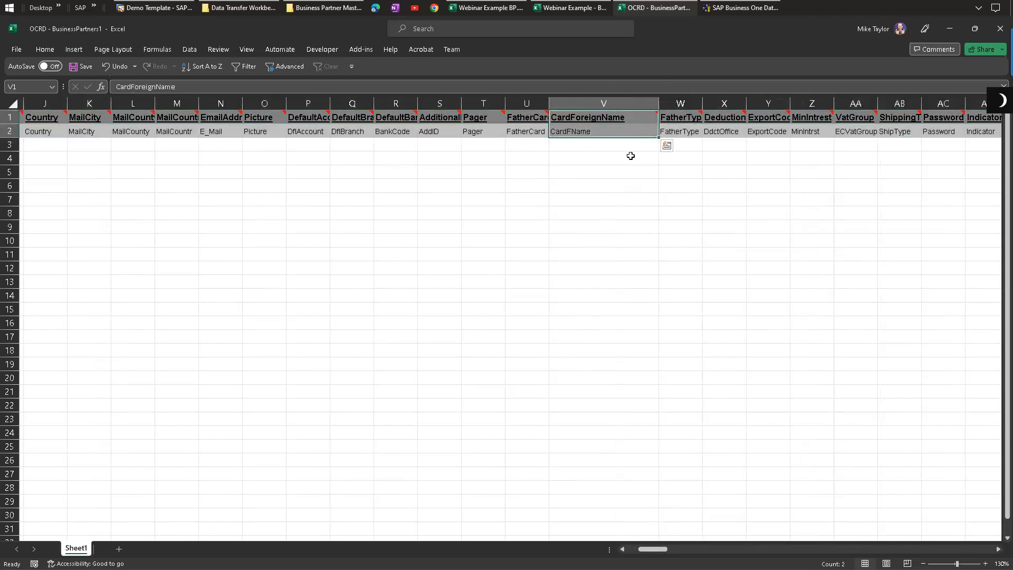
{"action": "left_click_drag", "start_coordinate": [549, 104], "coordinate": [574, 104]}
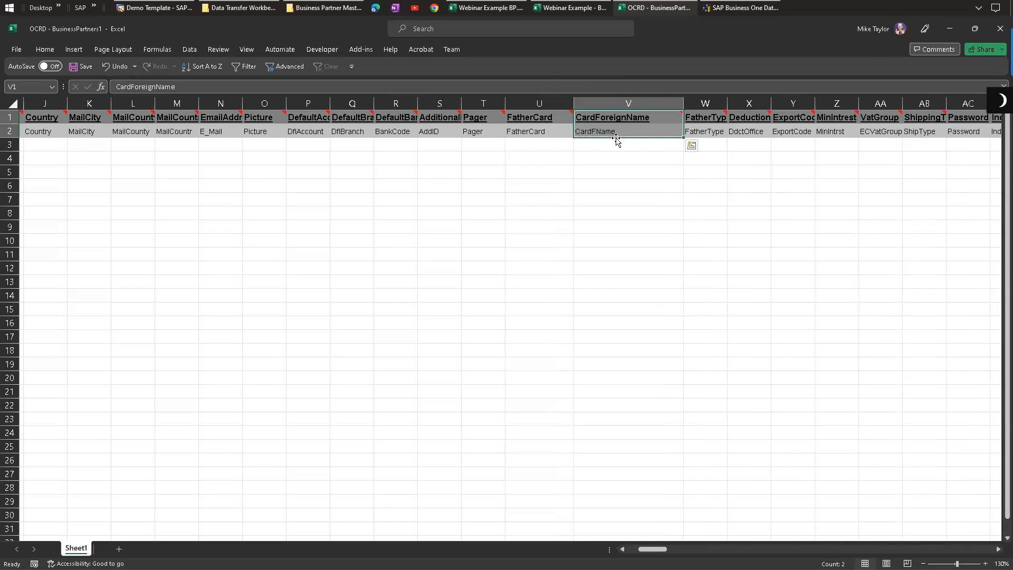
{"action": "left_click", "coordinate": [610, 131]}
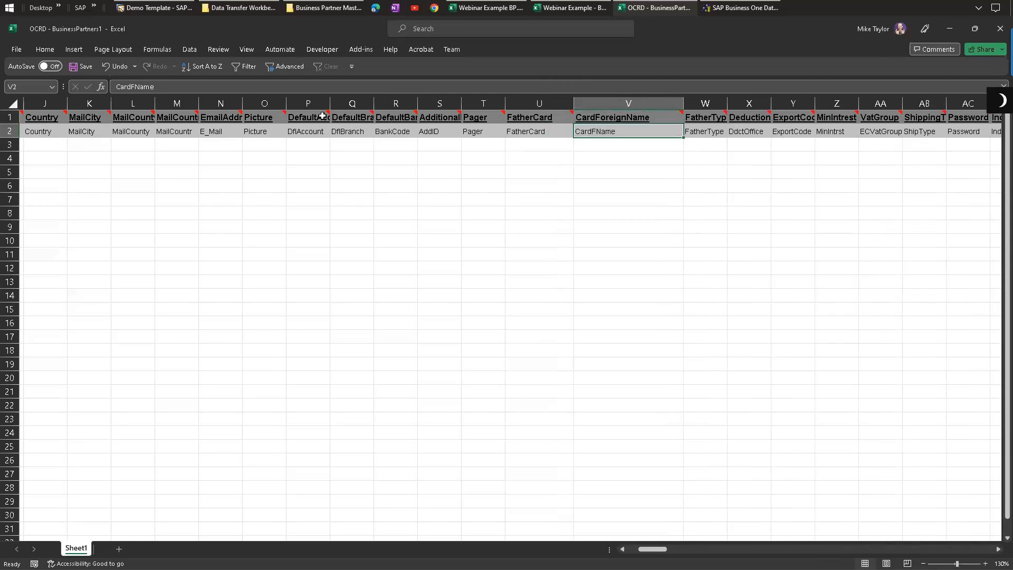
{"action": "left_click_drag", "start_coordinate": [616, 119], "coordinate": [619, 128]}
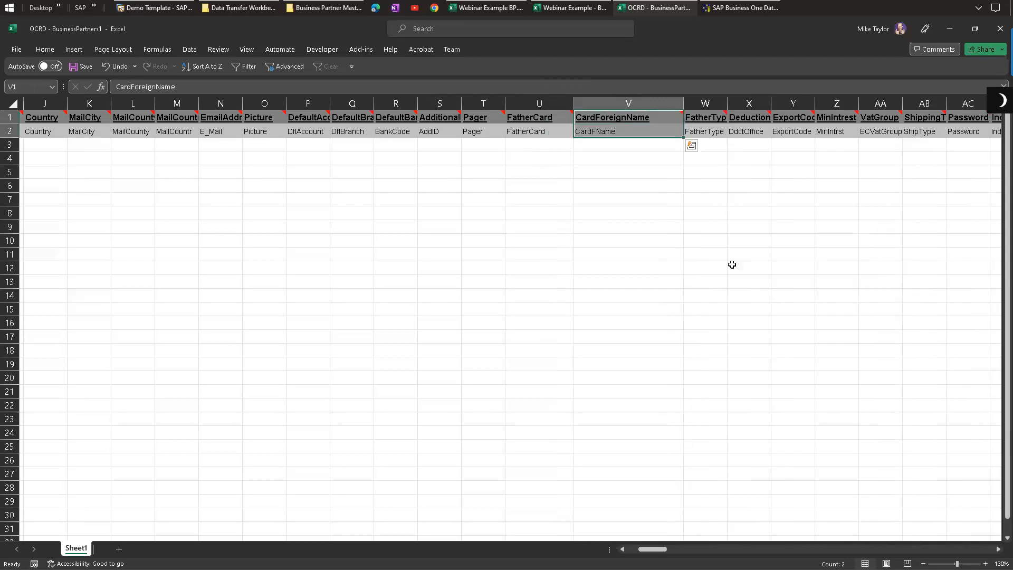
Step: Scroll through the remaining OCRD template columns and inspect the validity and frozen fields' headers
{"action": "scroll", "coordinate": [622, 149], "scroll_direction": "right", "scroll_amount": 5}
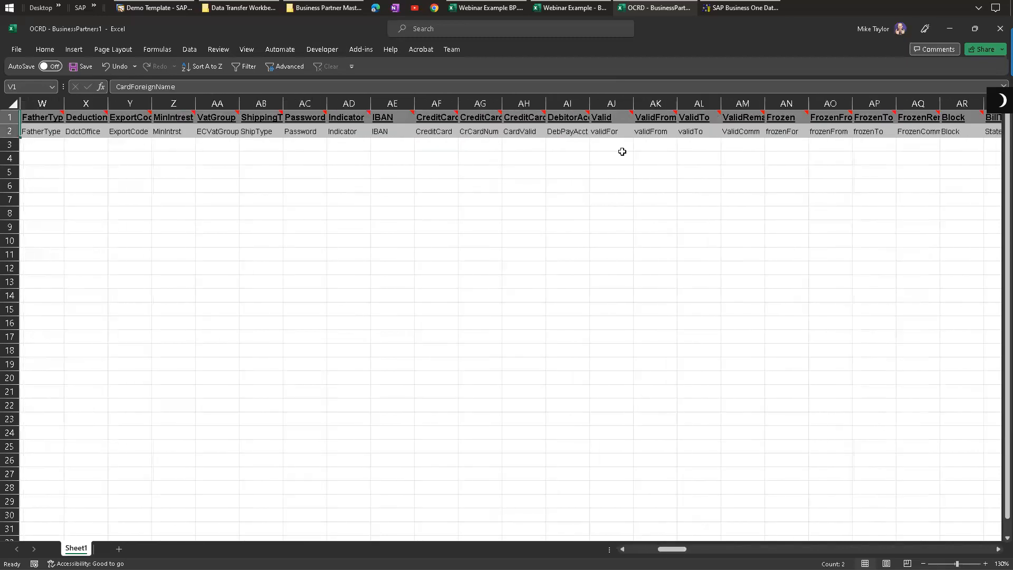
{"action": "left_click_drag", "start_coordinate": [611, 134], "coordinate": [612, 117]}
{"action": "left_click_drag", "start_coordinate": [701, 132], "coordinate": [706, 117]}
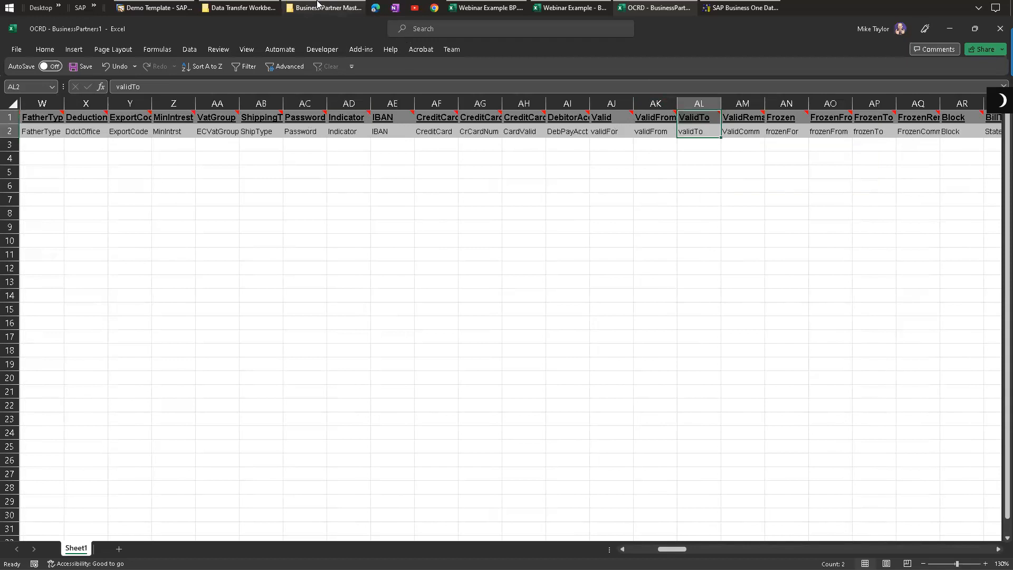
{"action": "left_click", "coordinate": [324, 7]}
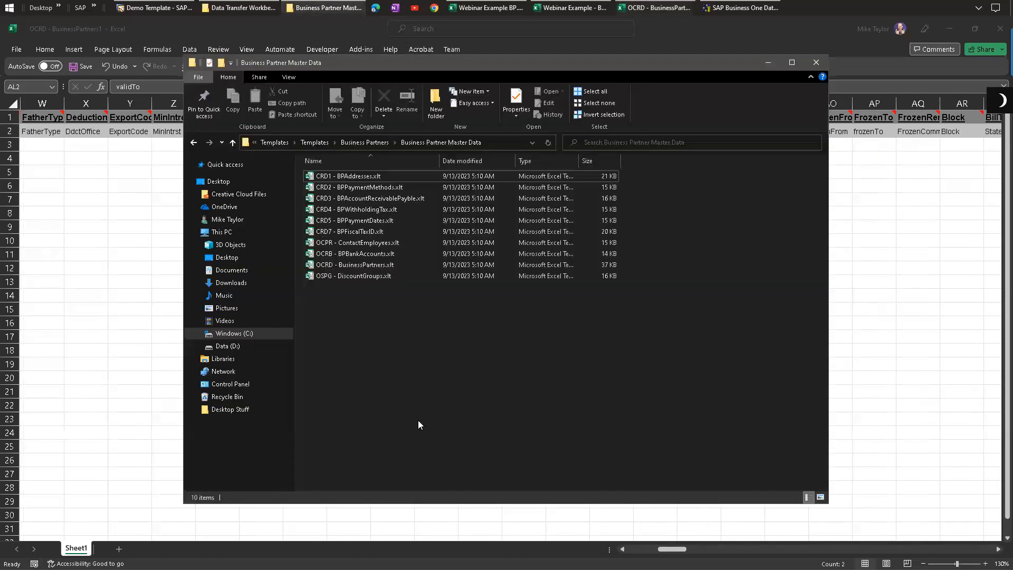
{"action": "left_click", "coordinate": [771, 62]}
{"action": "scroll", "coordinate": [167, 181], "scroll_direction": "left", "scroll_amount": 10}
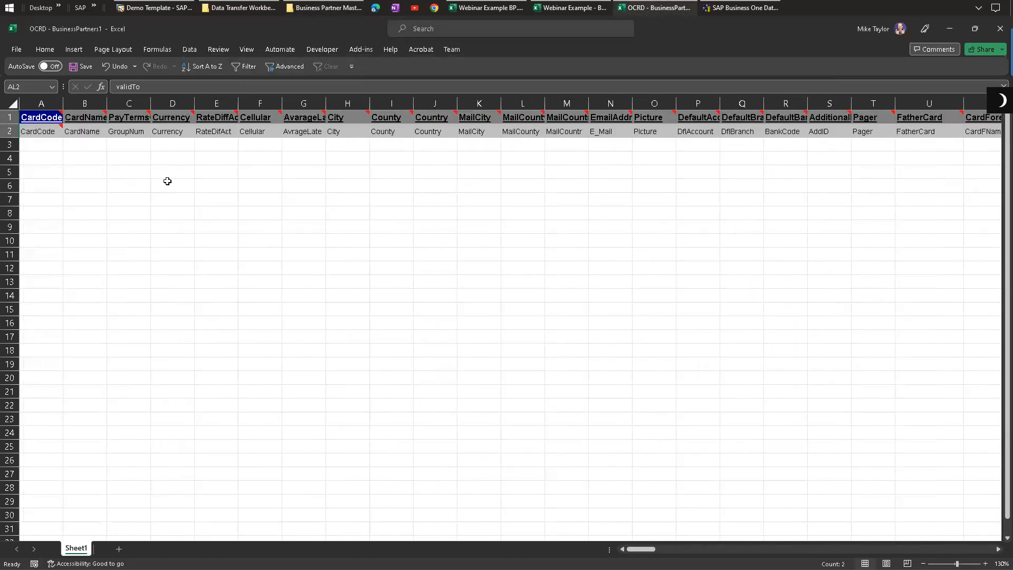
{"action": "left_click", "coordinate": [161, 166]}
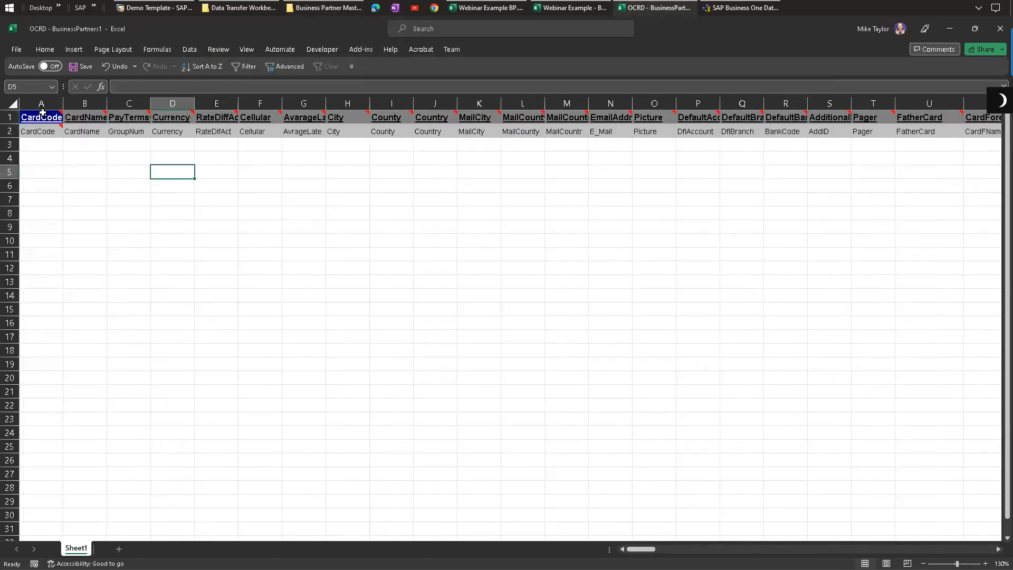
Step: Close the OCRD template workbook without saving it
{"action": "left_click", "coordinate": [999, 33]}
{"action": "left_click", "coordinate": [549, 396]}
Step: Examine the Webinar Example BP workbook's CardCode and CardName data and the parent Business Partners templates folder
{"action": "left_click", "coordinate": [241, 150]}
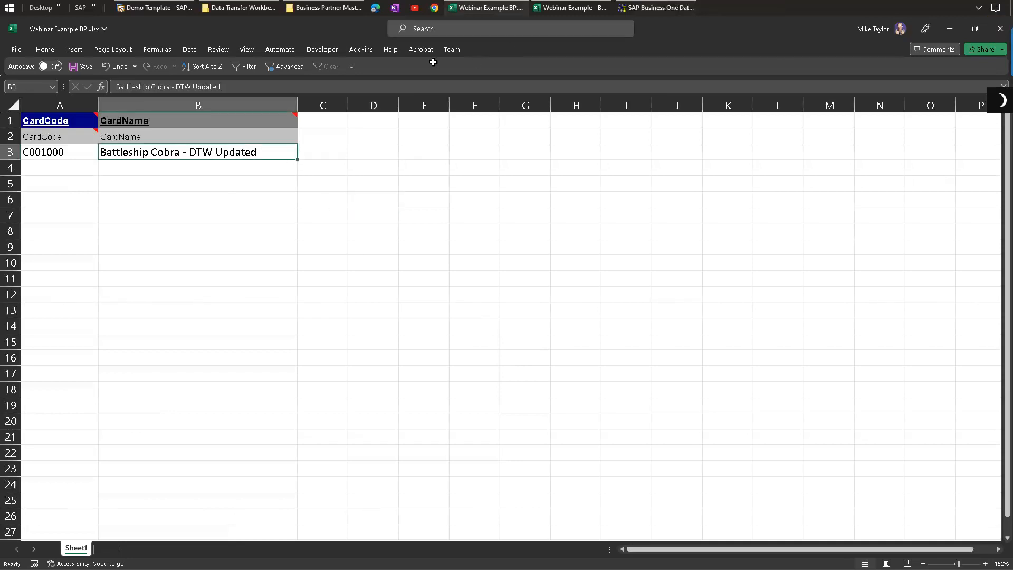
{"action": "mouse_move", "coordinate": [48, 120]}
{"action": "left_mouse_down"}
{"action": "mouse_move", "coordinate": [170, 157]}
{"action": "mouse_move", "coordinate": [61, 120]}
{"action": "left_mouse_up"}
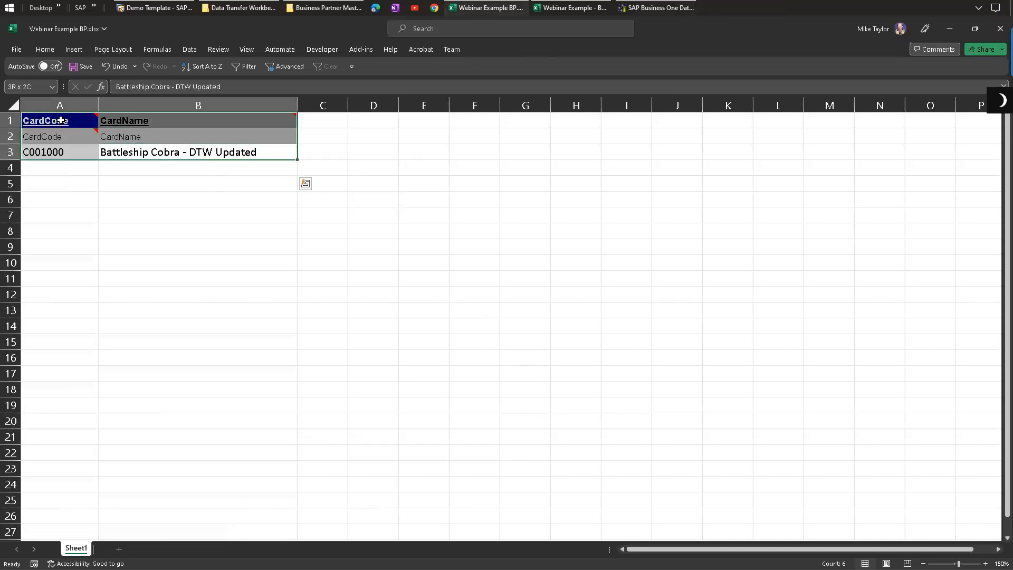
{"action": "left_click", "coordinate": [357, 214]}
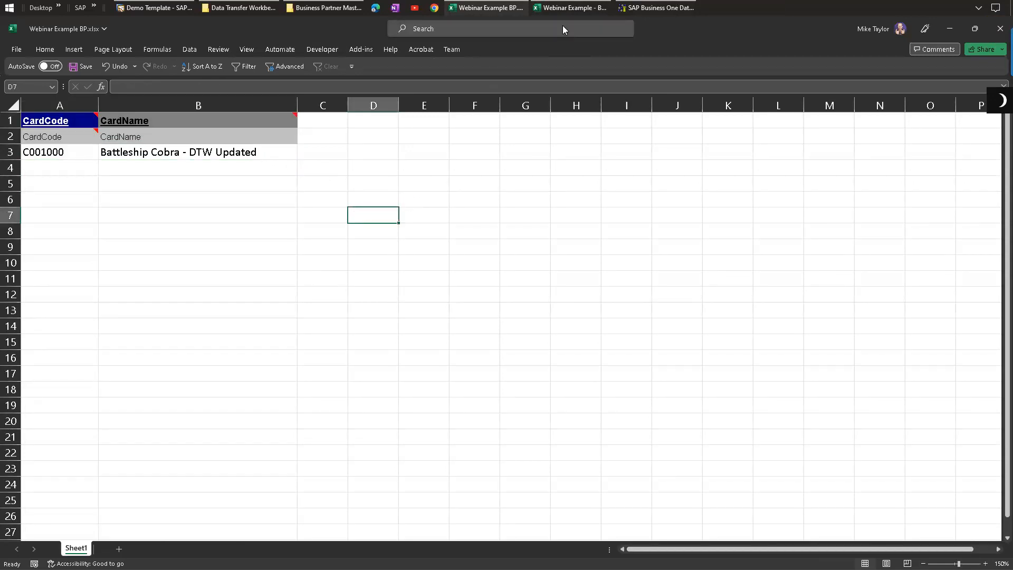
{"action": "left_click", "coordinate": [325, 8]}
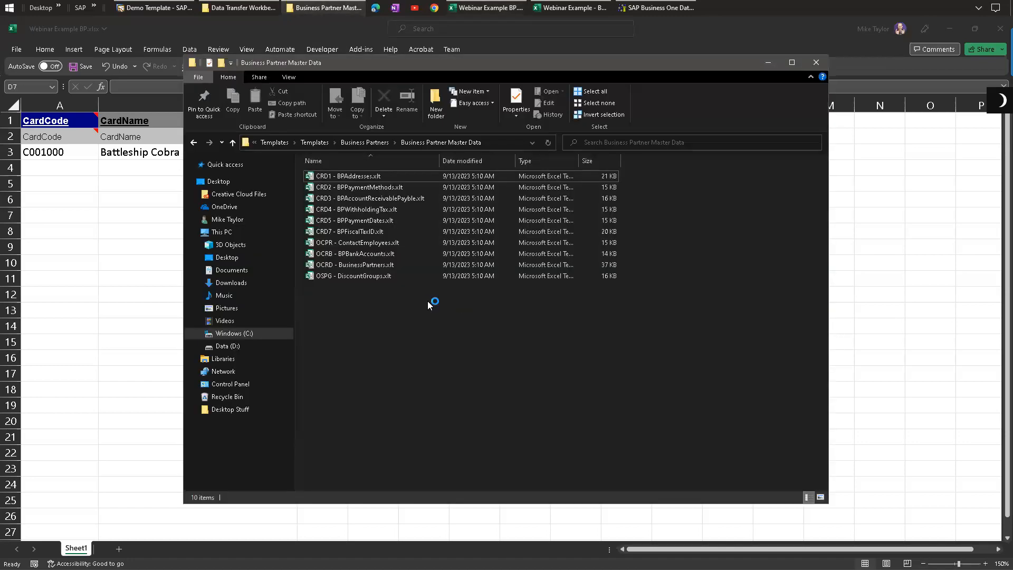
{"action": "key", "text": "alt+Up"}
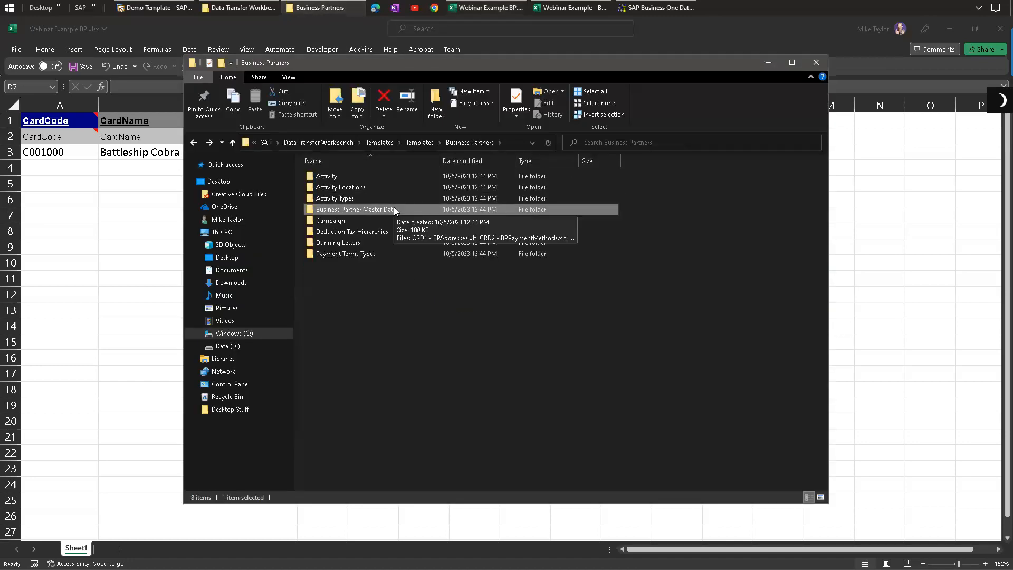
Step: In SAP Business One, open Item Master Data and find the item BATCH
{"action": "left_click", "coordinate": [153, 8]}
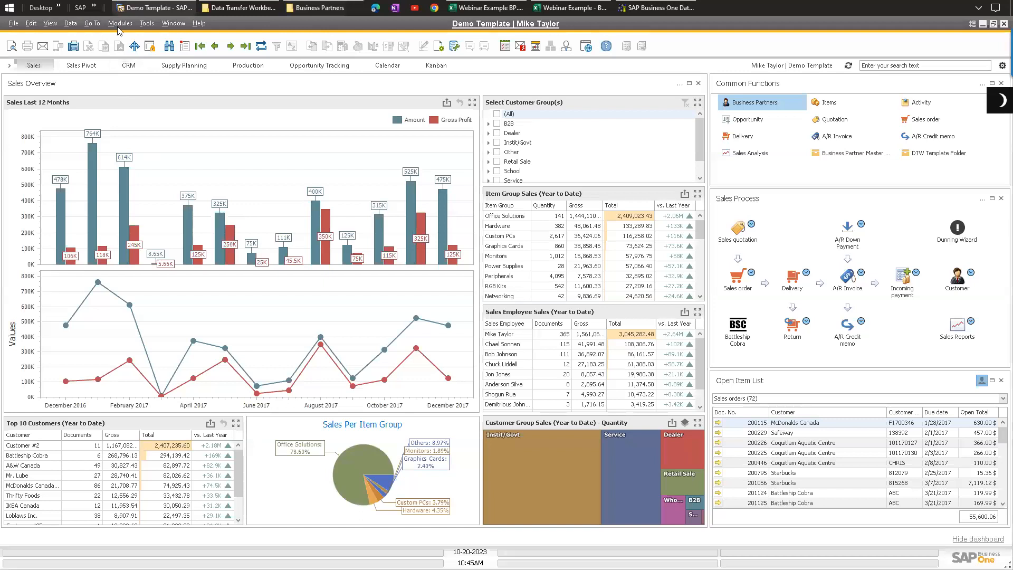
{"action": "left_click", "coordinate": [121, 23]}
{"action": "mouse_move", "coordinate": [153, 125]}
{"action": "left_click", "coordinate": [226, 125]}
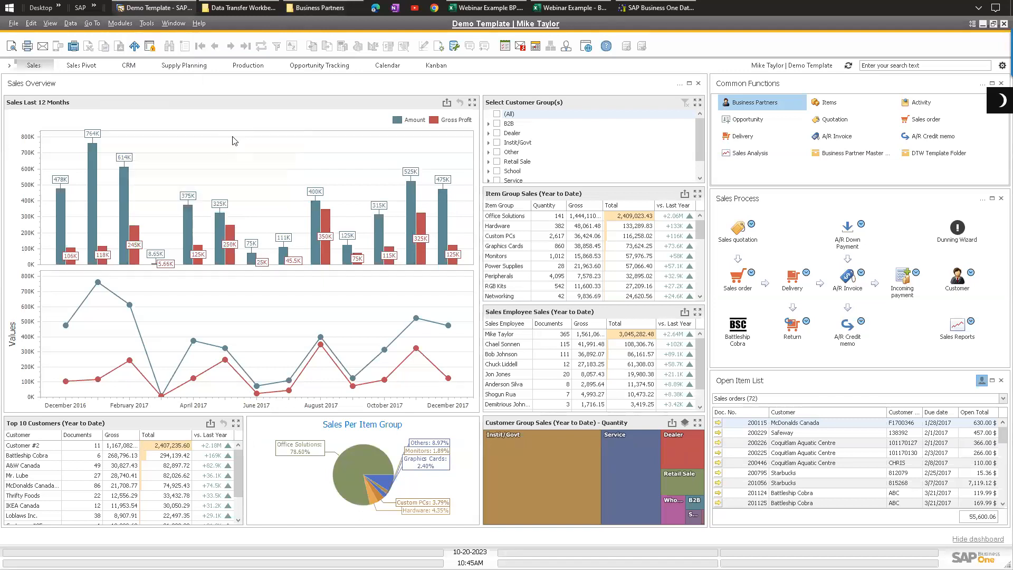
{"action": "left_click_drag", "start_coordinate": [328, 113], "coordinate": [338, 133]}
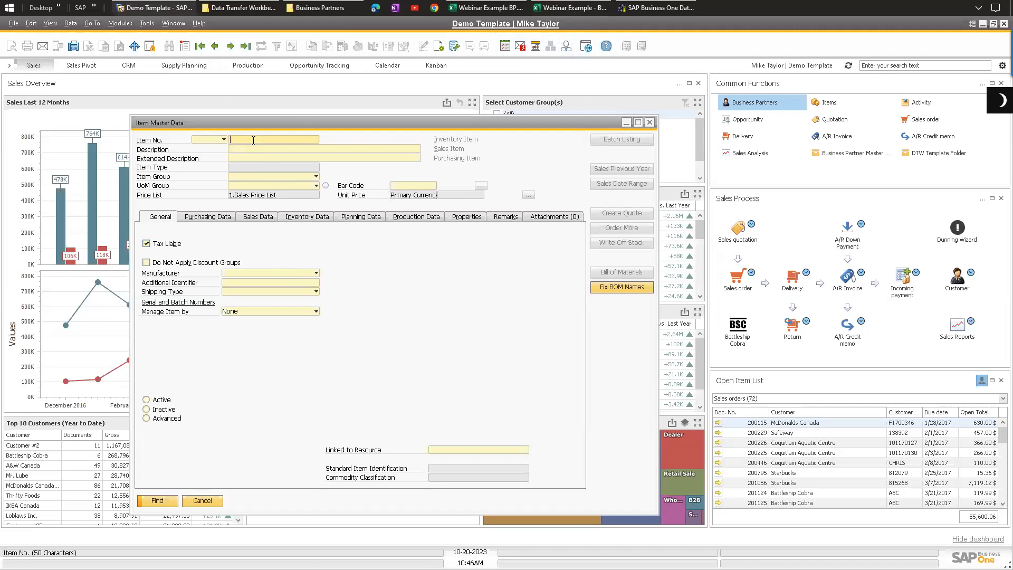
{"action": "type", "text": "batch"}
{"action": "key", "text": "BackSpace"}
{"action": "key", "text": "BackSpace"}
{"action": "key", "text": "BackSpace"}
{"action": "key", "text": "BackSpace"}
{"action": "key", "text": "BackSpace"}
{"action": "mouse_move", "coordinate": [549, 13]}
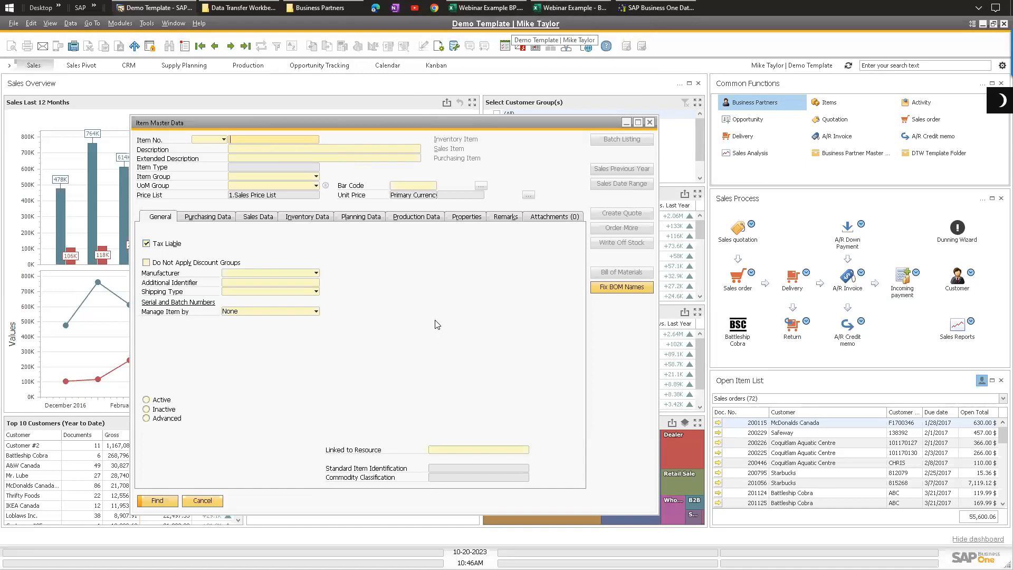
{"action": "left_click", "coordinate": [249, 141]}
{"action": "mouse_move", "coordinate": [563, 5]}
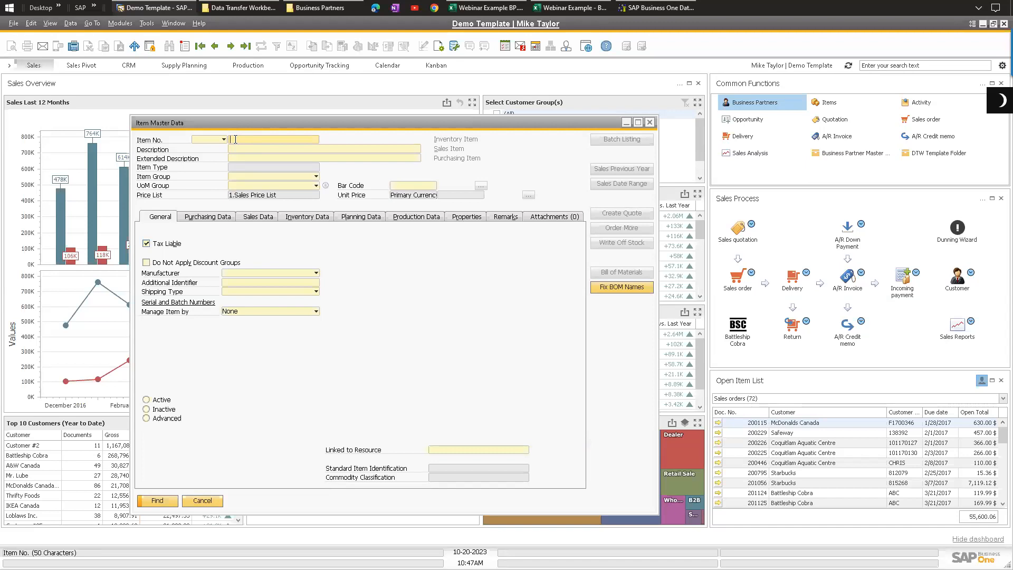
{"action": "type", "text": "BATCH"}
{"action": "key", "text": "Return"}
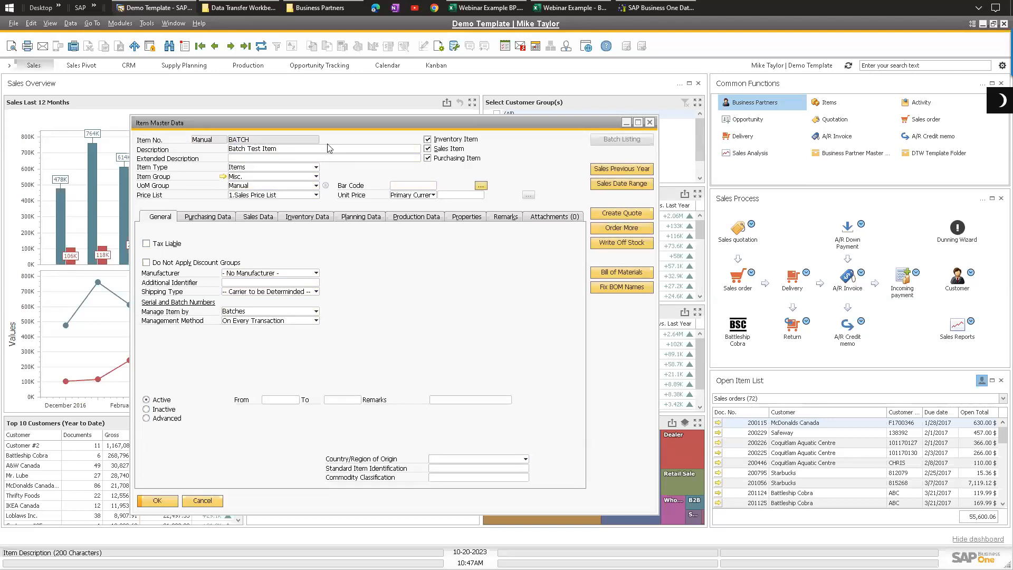
Step: Open a Goods Receipt for item BATCH with quantity 10 and add it, opening the batch setup
{"action": "left_click_drag", "start_coordinate": [318, 123], "coordinate": [247, 122]}
{"action": "left_click", "coordinate": [118, 25]}
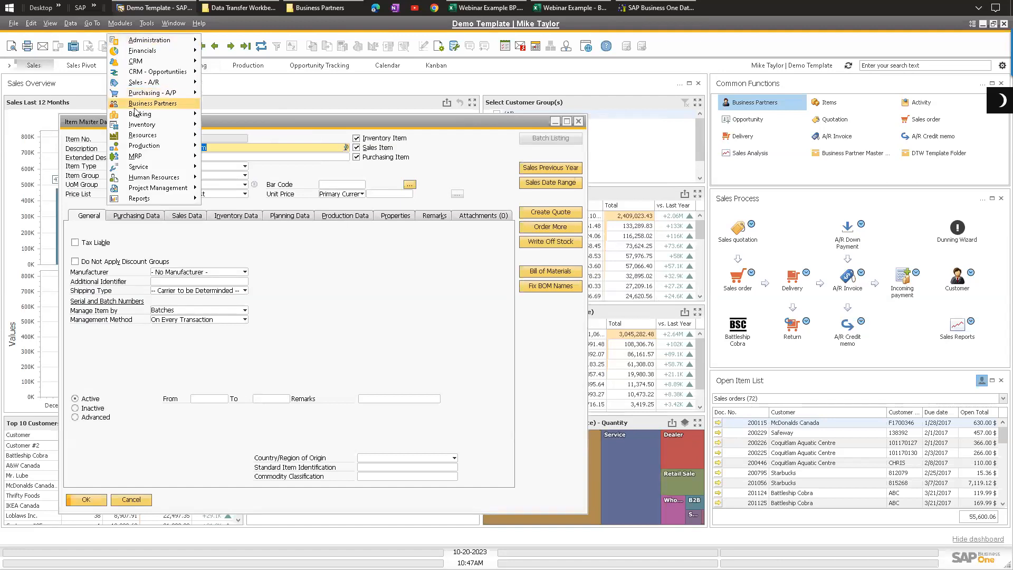
{"action": "mouse_move", "coordinate": [144, 125]}
{"action": "mouse_move", "coordinate": [254, 166]}
{"action": "left_click", "coordinate": [344, 167]}
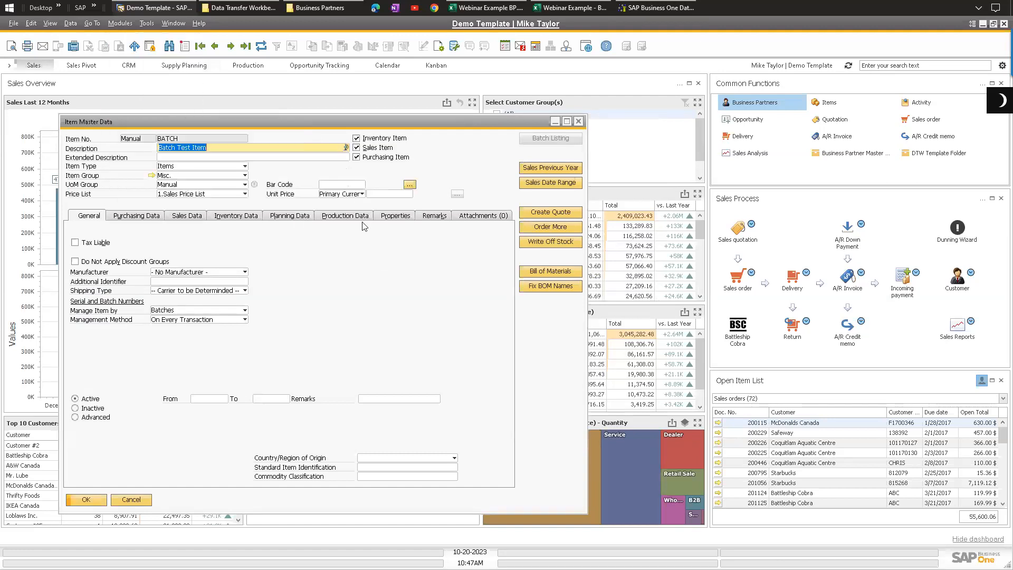
{"action": "left_click", "coordinate": [333, 271]}
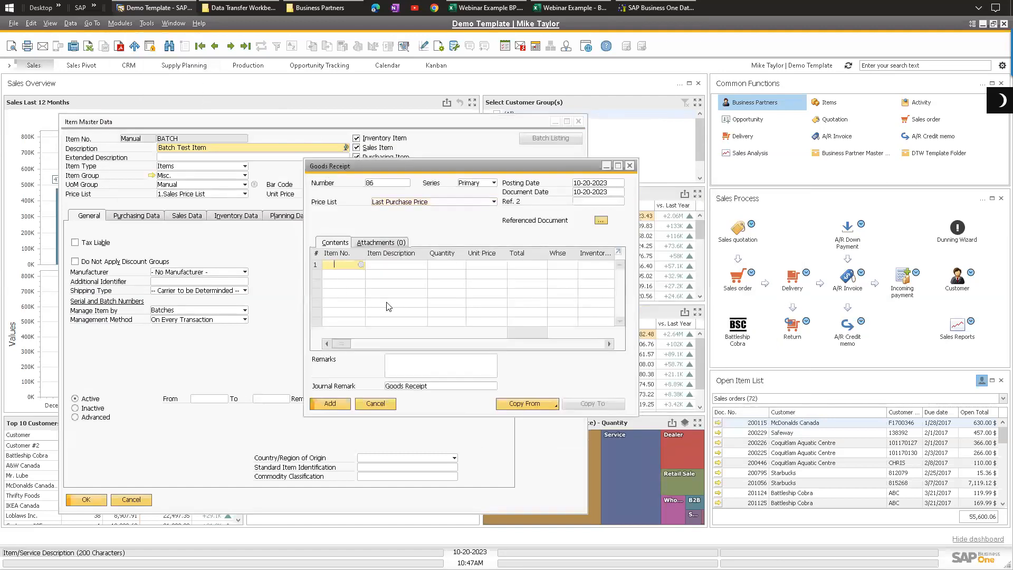
{"action": "key", "text": "Tab"}
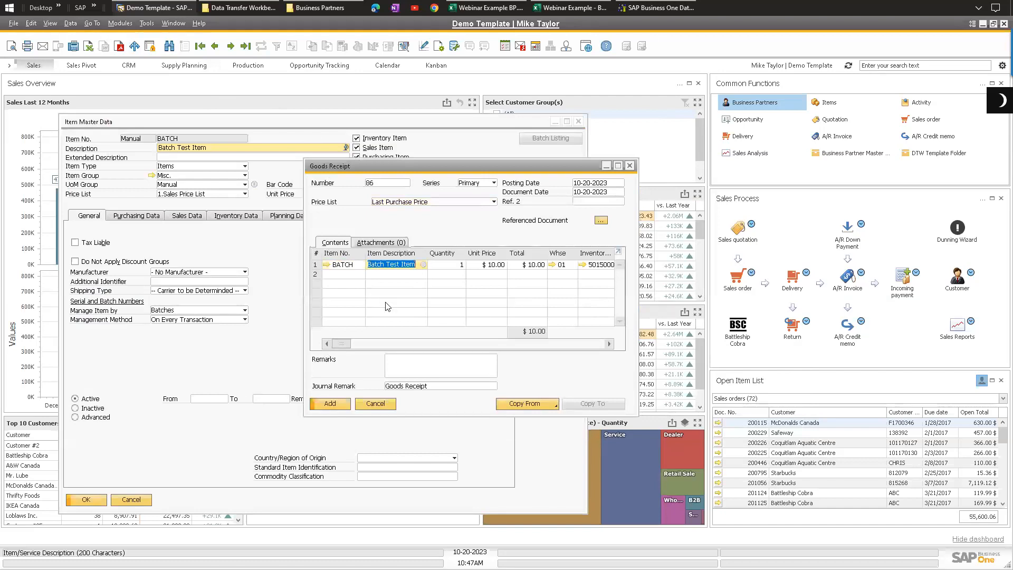
{"action": "key", "text": "Tab"}
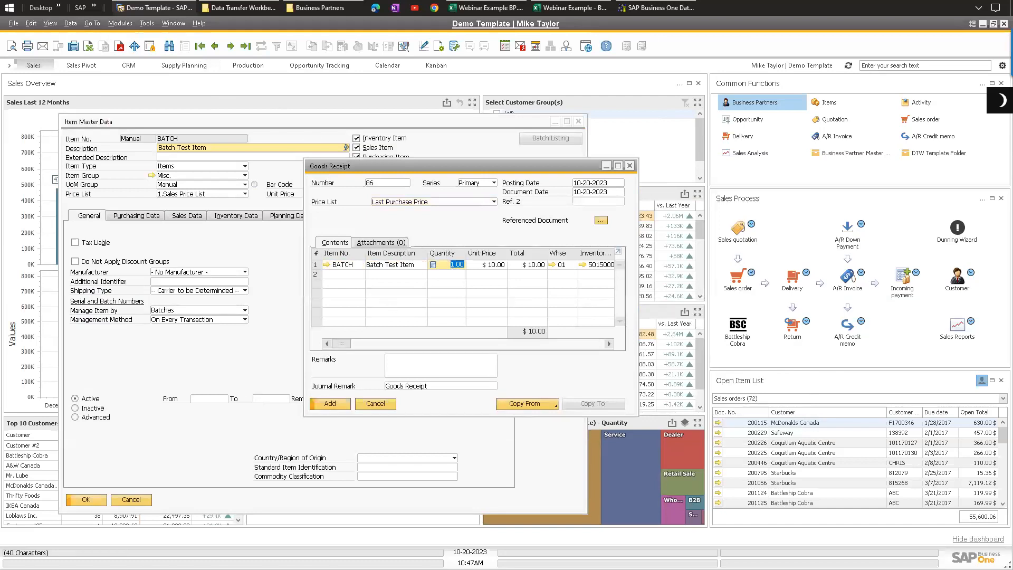
{"action": "type", "text": "10"}
{"action": "key", "text": "Tab"}
{"action": "left_click", "coordinate": [330, 404]}
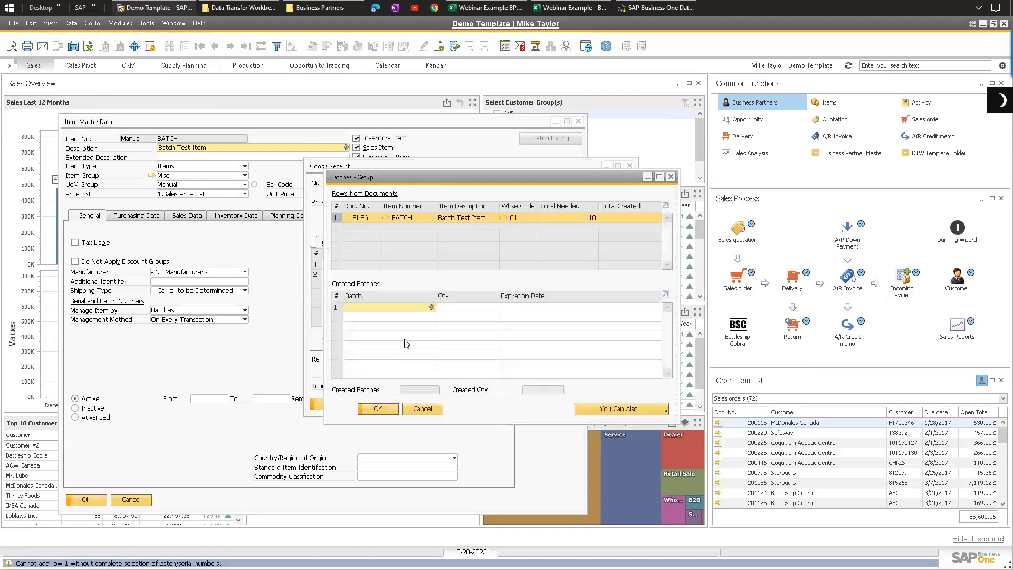
Step: In the batch setup, create batch1 and batch2 with 5 units each and close the window
{"action": "left_click_drag", "start_coordinate": [428, 181], "coordinate": [442, 201]}
{"action": "left_click", "coordinate": [426, 324]}
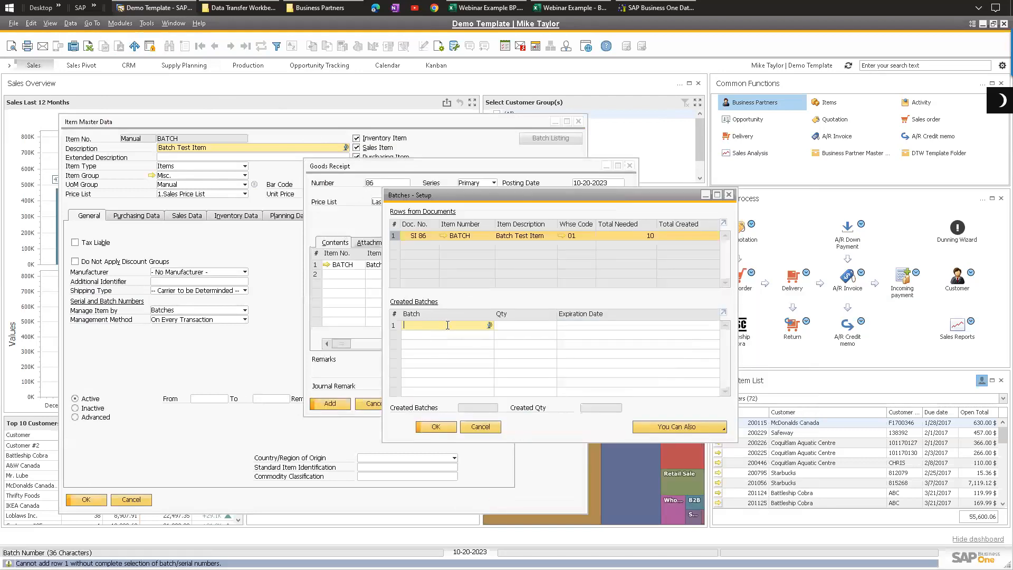
{"action": "type", "text": "batch1"}
{"action": "key", "text": "Tab"}
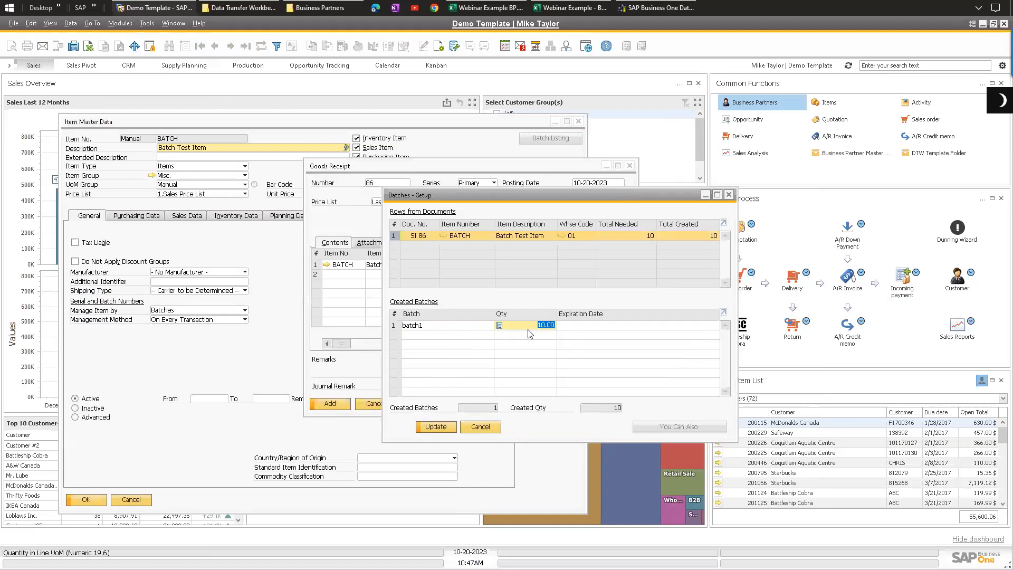
{"action": "type", "text": "5"}
{"action": "key", "text": "Tab"}
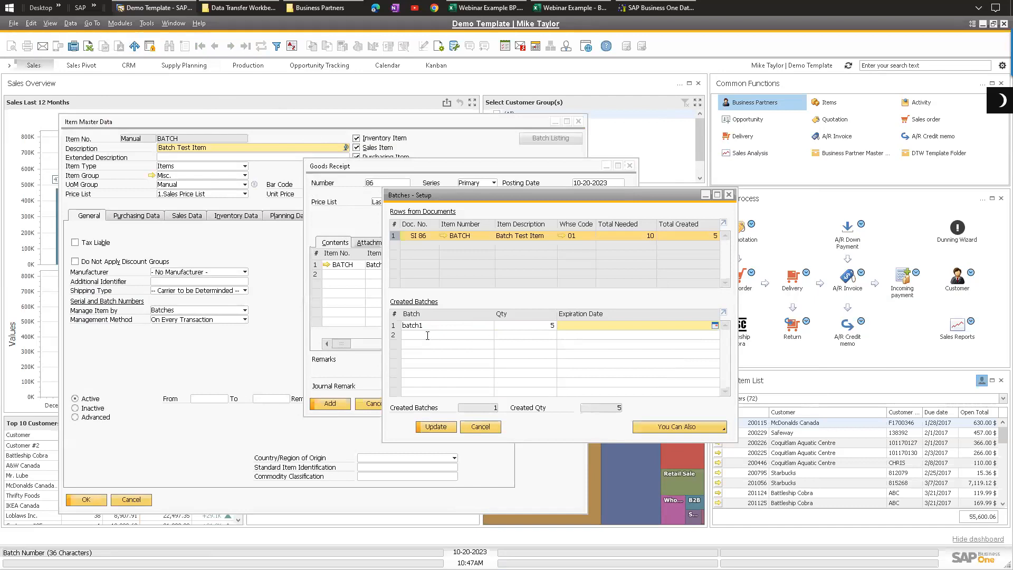
{"action": "left_click", "coordinate": [428, 335]}
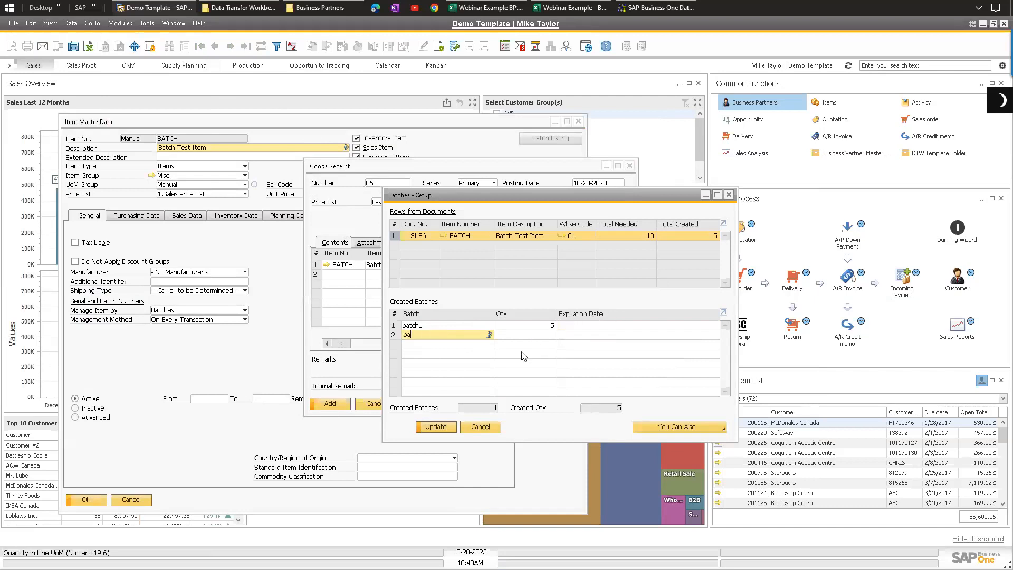
{"action": "type", "text": "batch2"}
{"action": "key", "text": "Tab"}
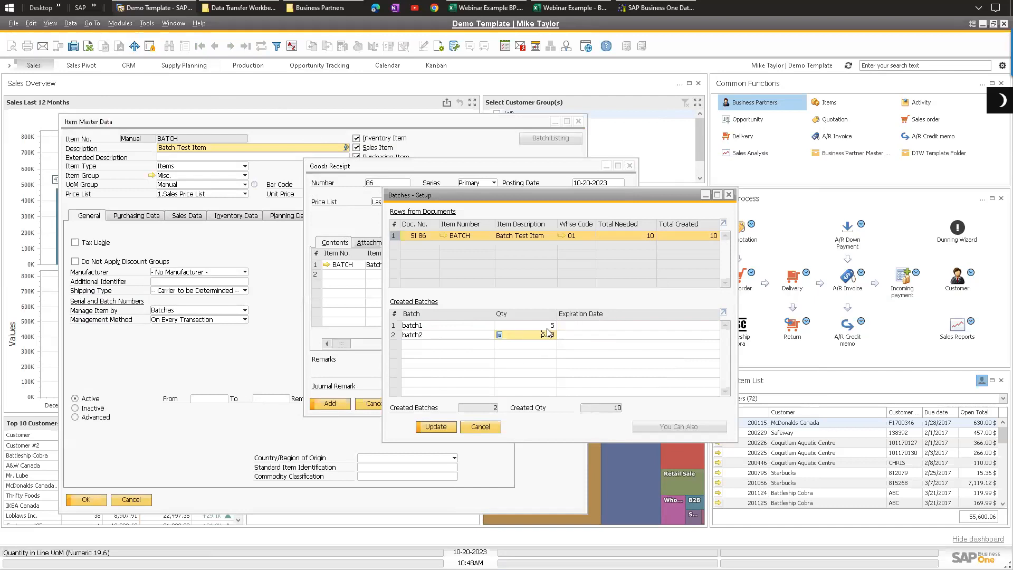
{"action": "left_click", "coordinate": [525, 325]}
{"action": "left_click_drag", "start_coordinate": [432, 195], "coordinate": [550, 222]}
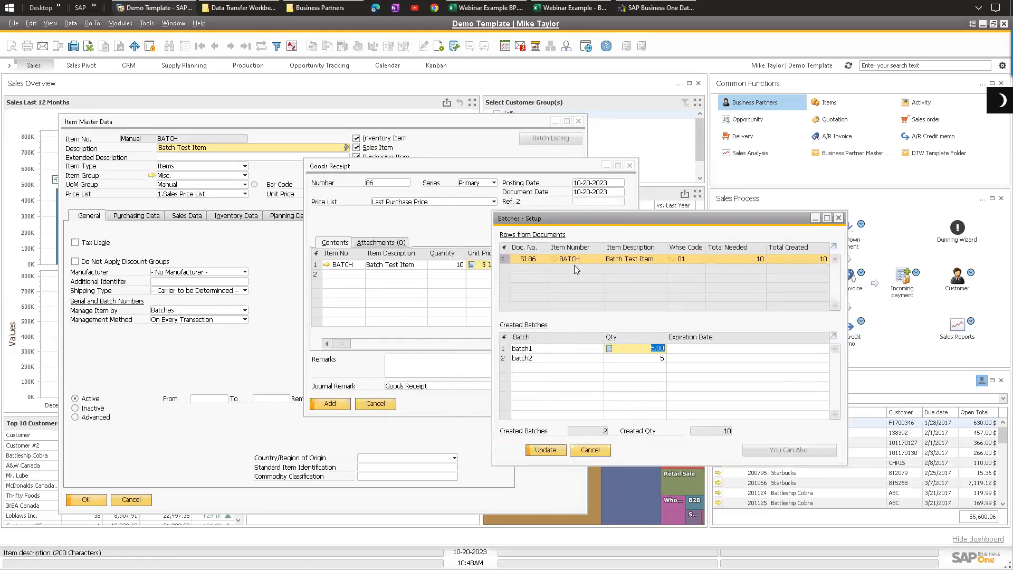
{"action": "left_click", "coordinate": [590, 451]}
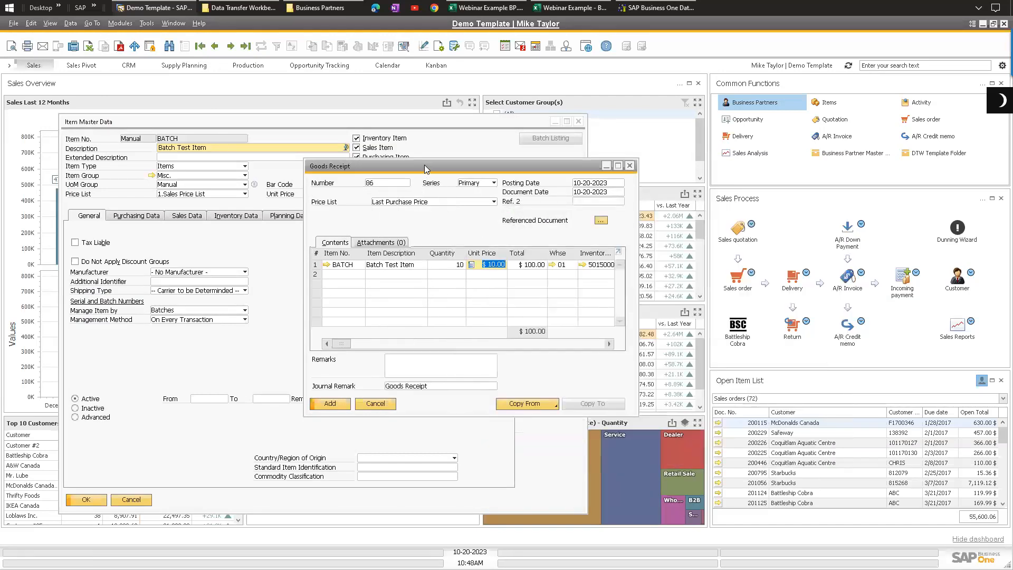
Step: Close the Item Master Data window behind the Goods Receipt
{"action": "left_click_drag", "start_coordinate": [342, 171], "coordinate": [331, 178]}
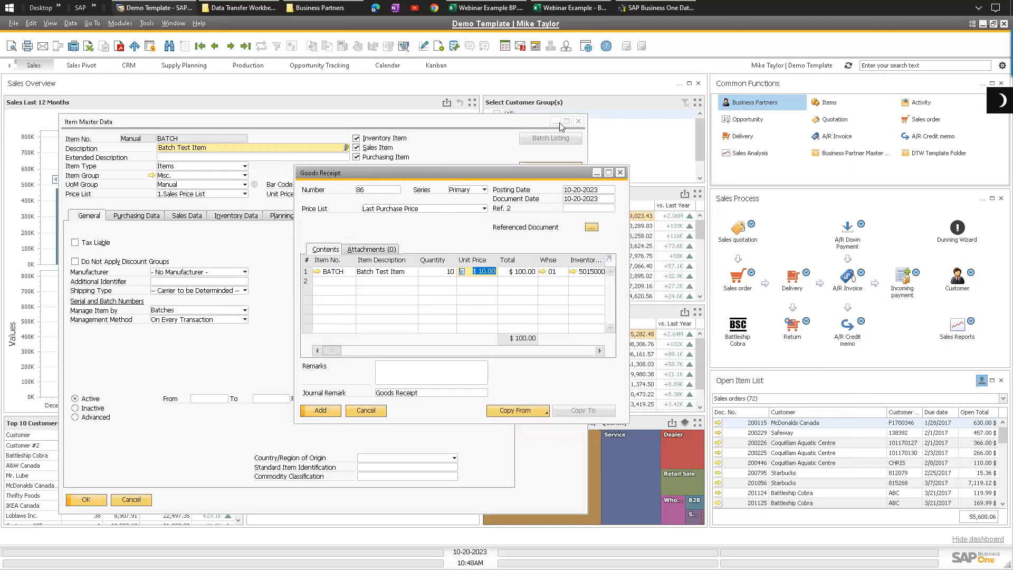
{"action": "left_click", "coordinate": [578, 121]}
Step: Examine the Goods Receipt's number, dates, remarks and item line
{"action": "left_click", "coordinate": [371, 209]}
{"action": "left_click", "coordinate": [379, 191]}
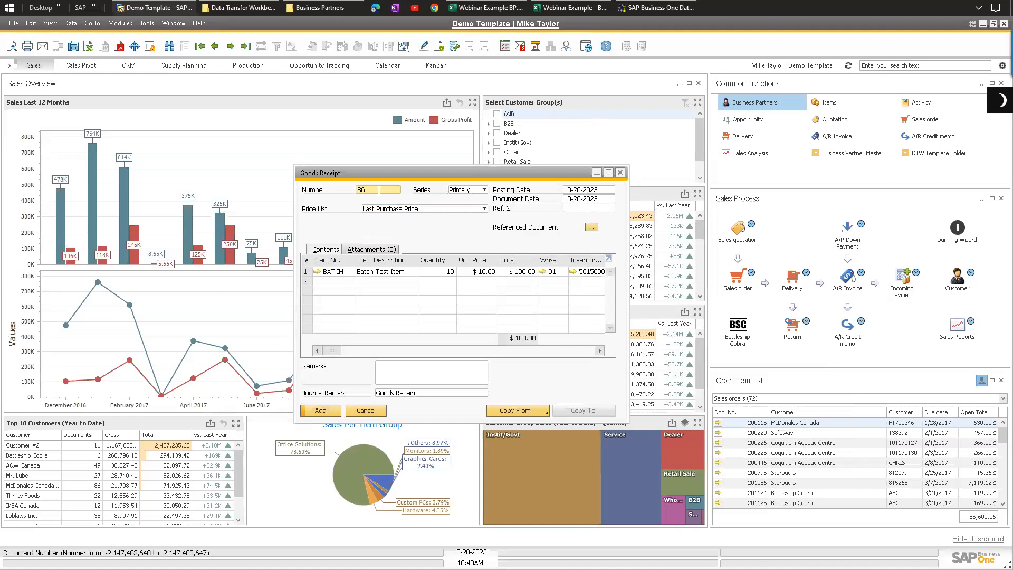
{"action": "left_click", "coordinate": [578, 191]}
{"action": "left_click", "coordinate": [576, 199]}
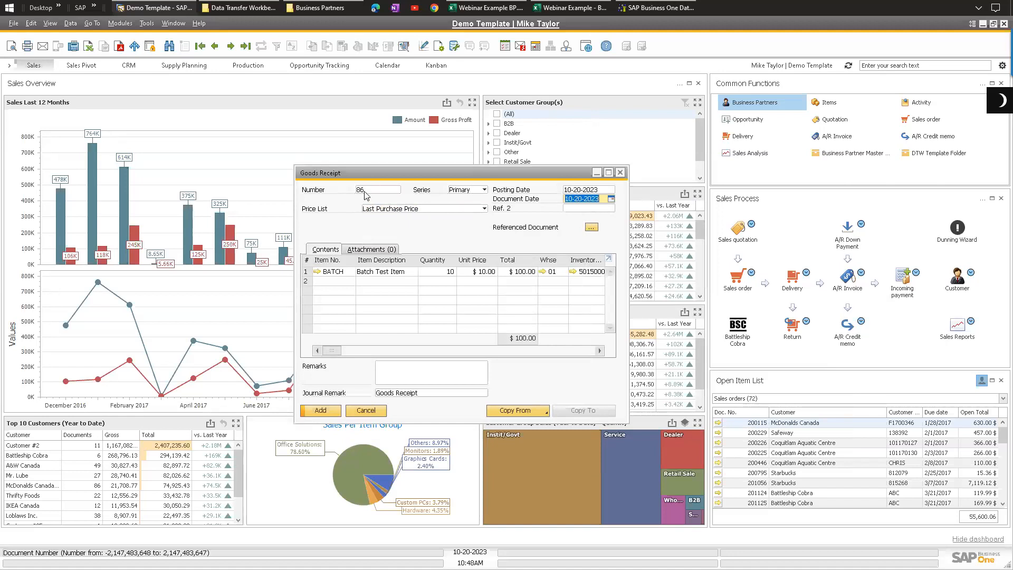
{"action": "left_click", "coordinate": [393, 375]}
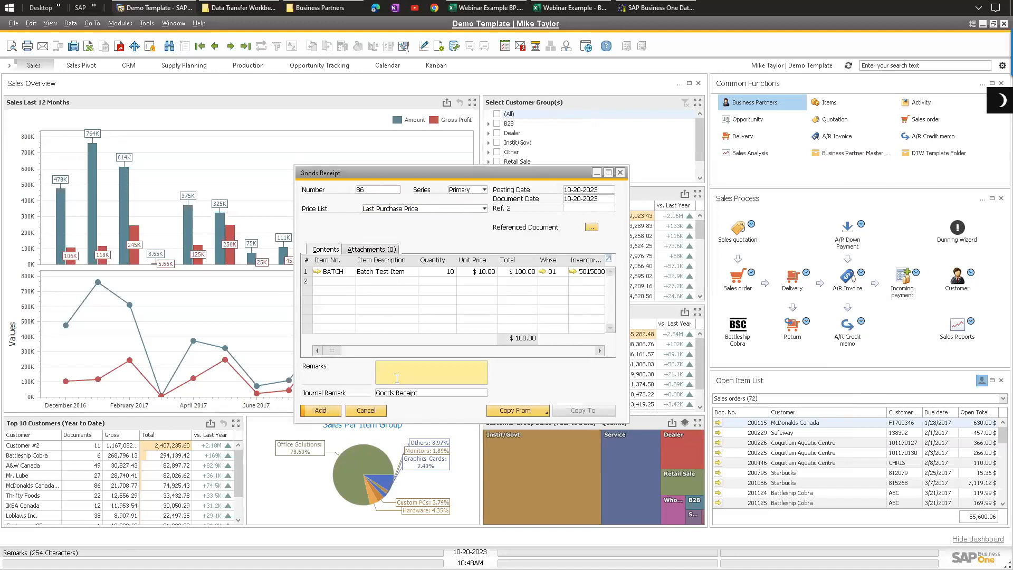
{"action": "left_click", "coordinate": [305, 272]}
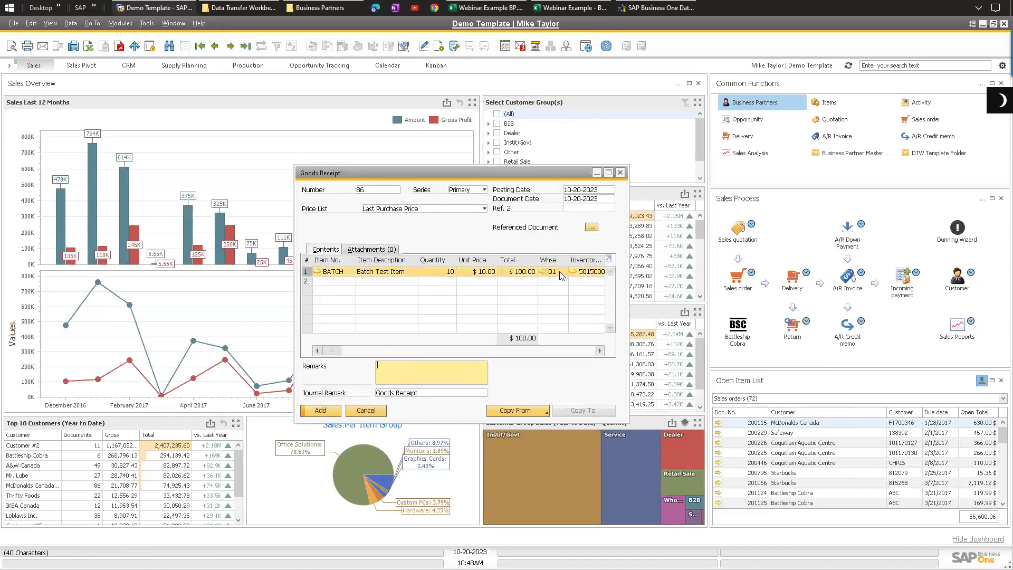
Step: Open the batch setup for the BATCH line and create batch Number 1 with a quantity of 5
{"action": "left_click", "coordinate": [341, 269]}
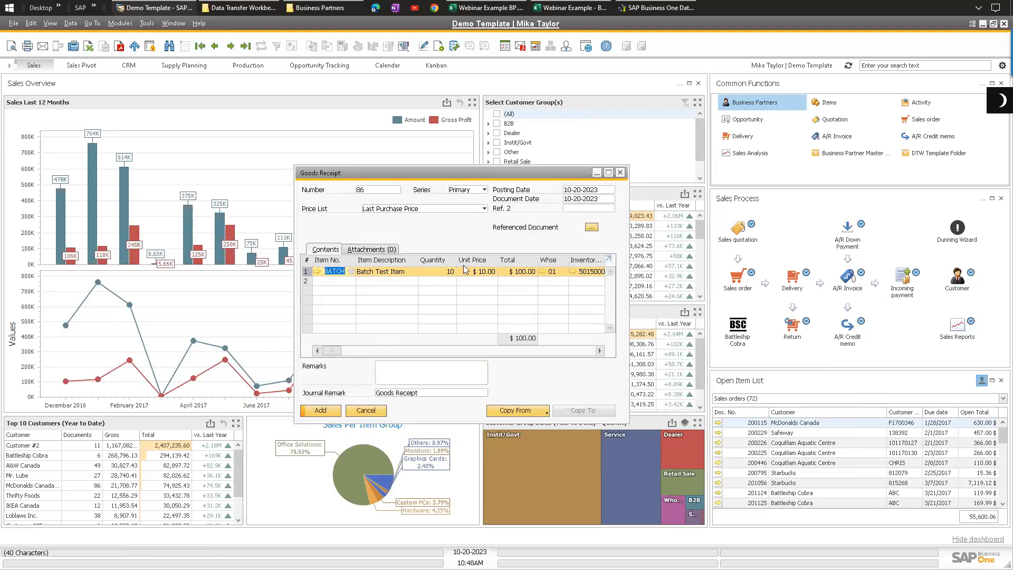
{"action": "right_click", "coordinate": [447, 272]}
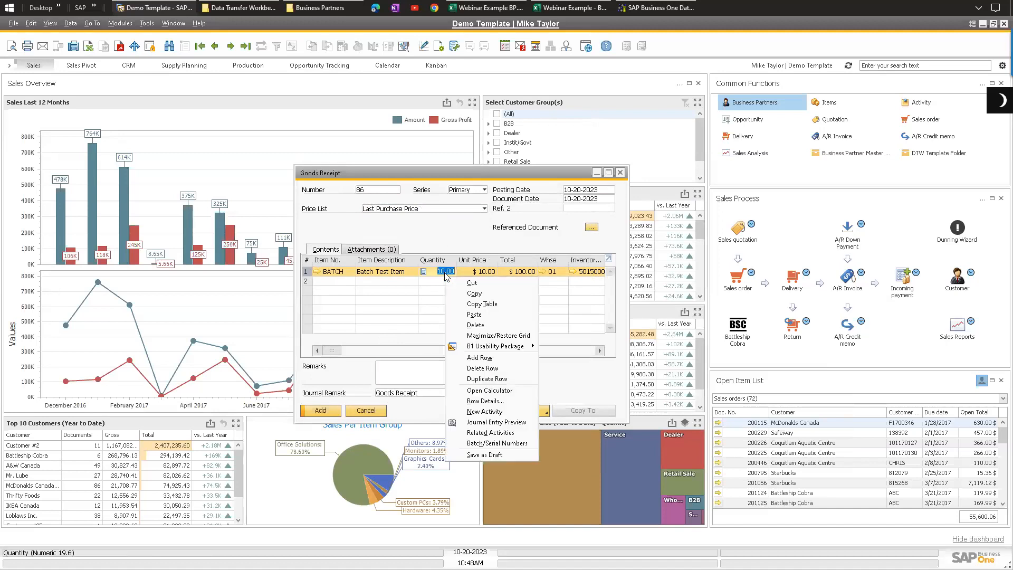
{"action": "left_click", "coordinate": [496, 443]}
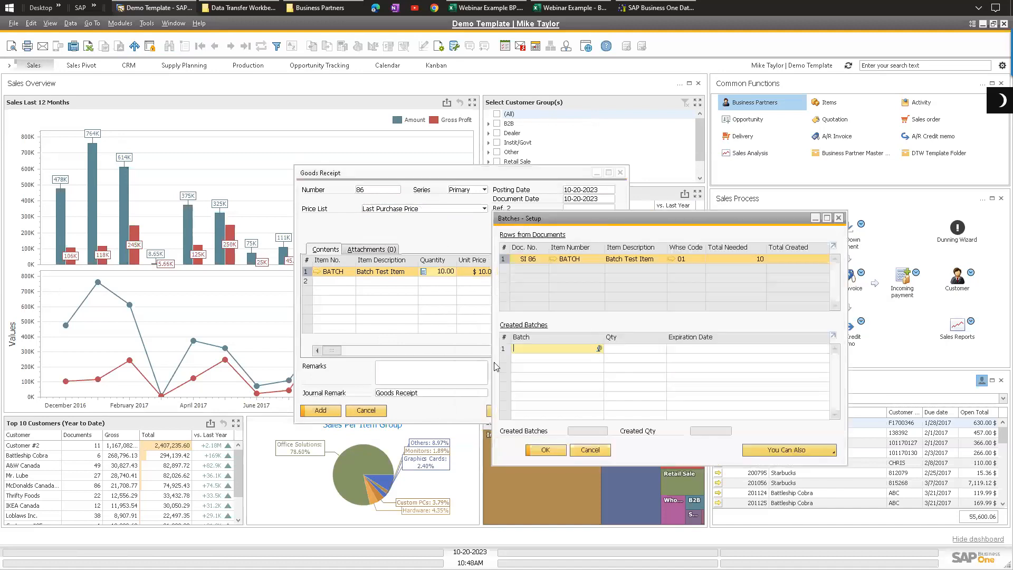
{"action": "type", "text": "1"}
{"action": "key", "text": "Tab"}
{"action": "left_click", "coordinate": [546, 351]}
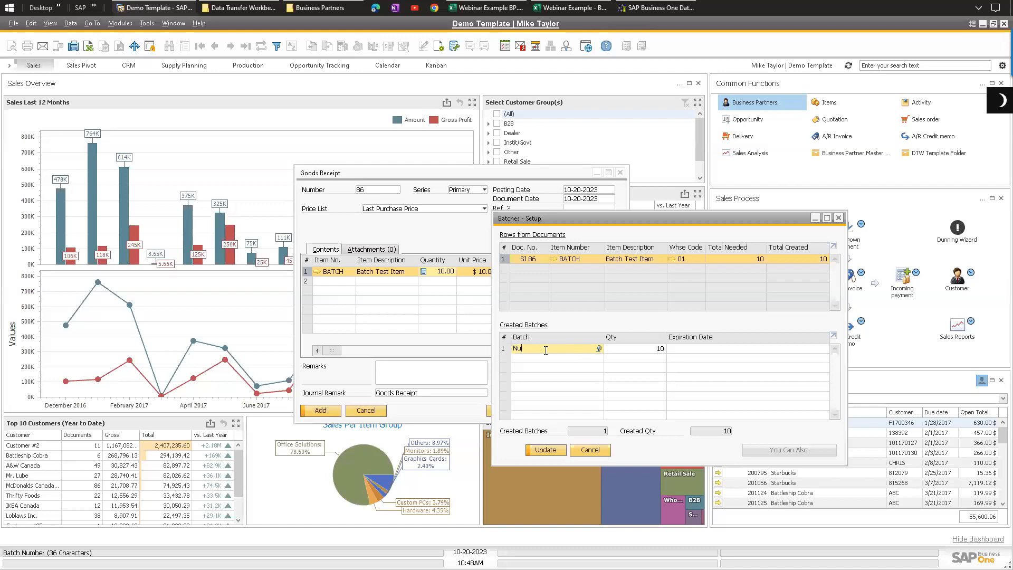
{"action": "type", "text": "Number 1"}
{"action": "left_click", "coordinate": [654, 351]}
{"action": "type", "text": "5"}
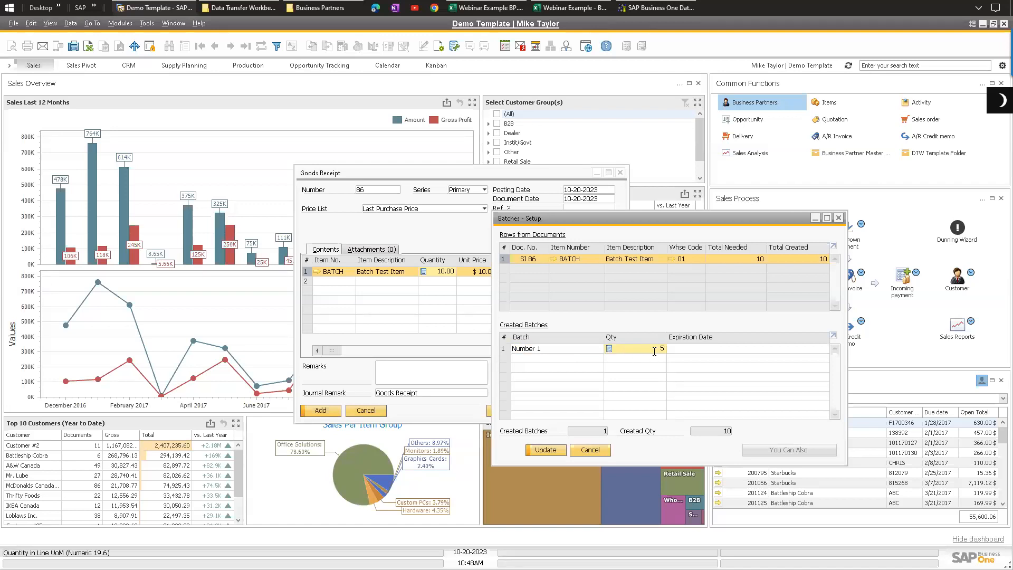
Step: Add batch Number 2 with quantity 2 and batch Number 3 with quantity 3, then update the batch setup
{"action": "key", "text": "Tab"}
{"action": "left_click", "coordinate": [558, 357]}
{"action": "type", "text": "Number 2"}
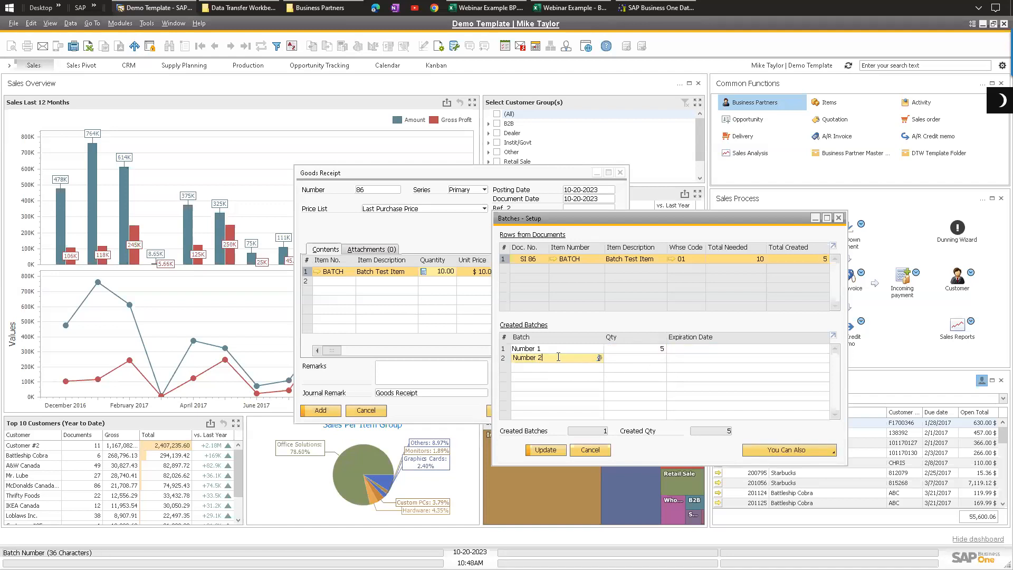
{"action": "key", "text": "Tab"}
{"action": "type", "text": "2"}
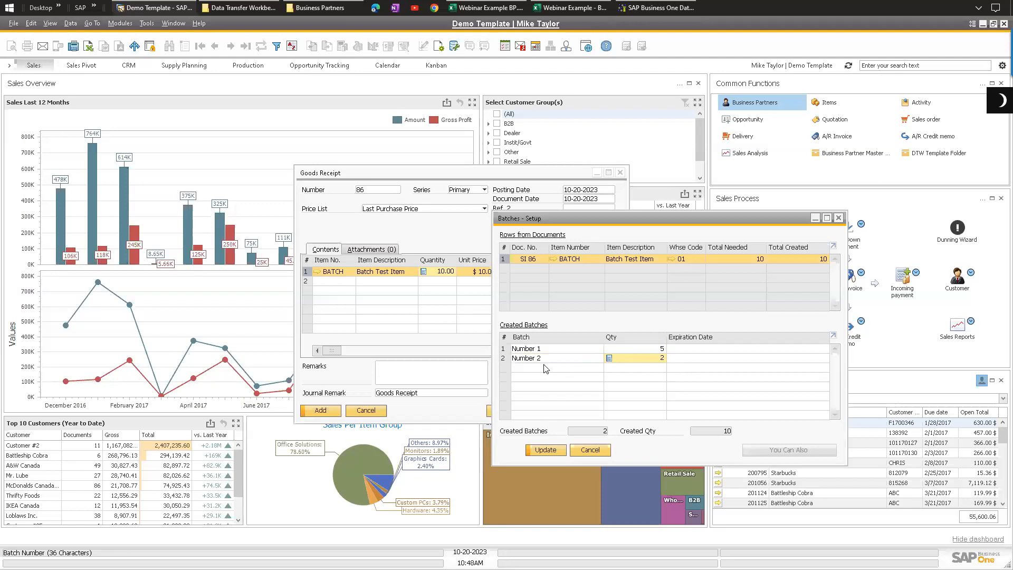
{"action": "key", "text": "Tab"}
{"action": "left_click", "coordinate": [547, 366]}
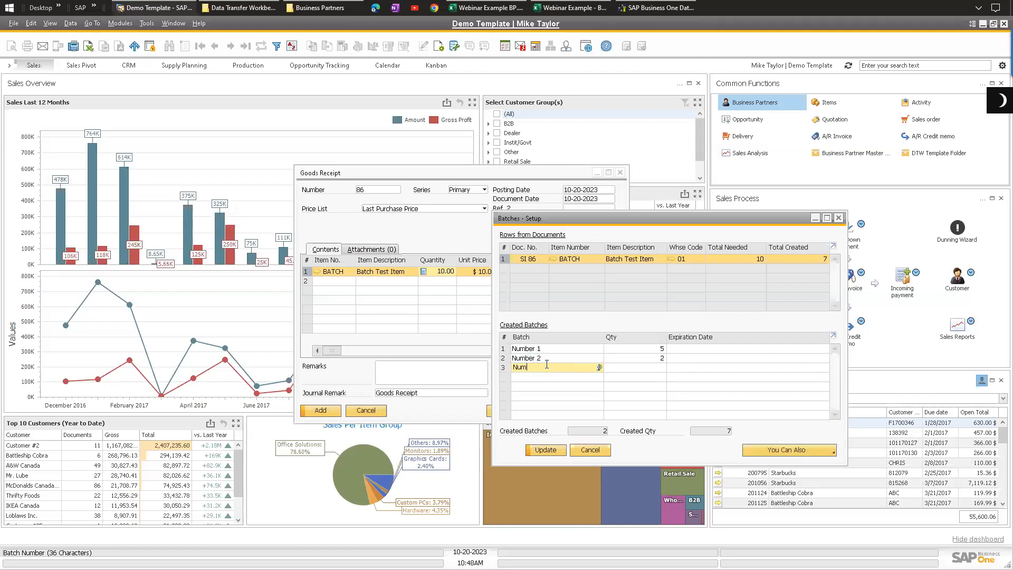
{"action": "type", "text": "Number 3"}
{"action": "key", "text": "Tab"}
{"action": "type", "text": "3"}
{"action": "left_click", "coordinate": [643, 358]}
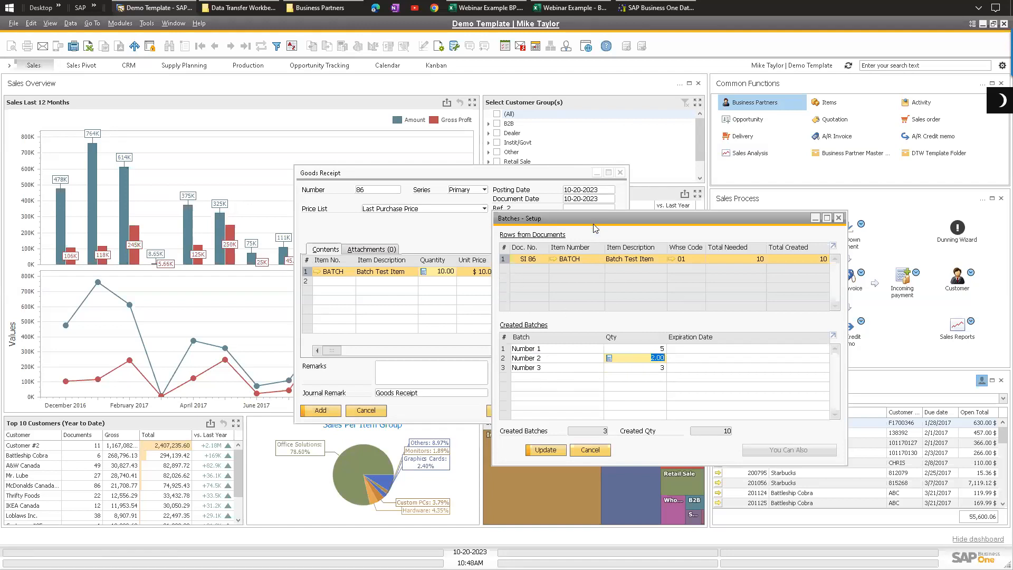
{"action": "left_click_drag", "start_coordinate": [594, 224], "coordinate": [541, 238]}
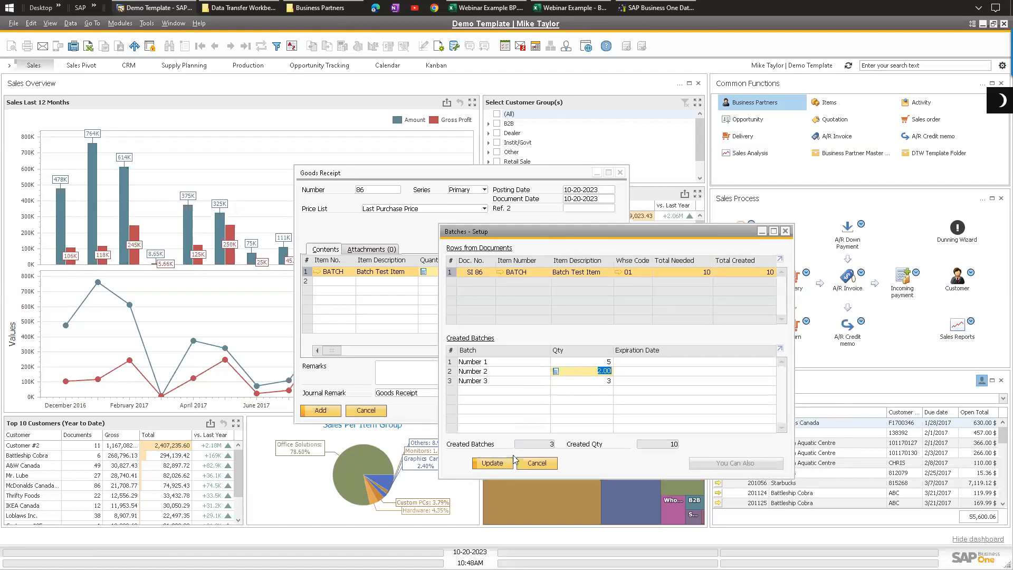
{"action": "left_click", "coordinate": [539, 460]}
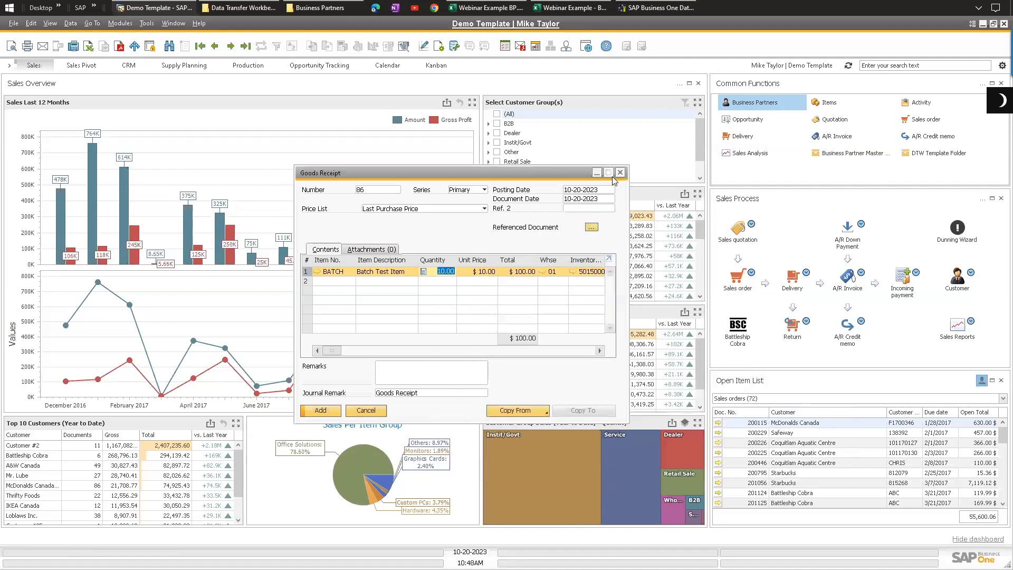
Step: Close the Goods Receipt window without adding the document
{"action": "left_click_drag", "start_coordinate": [529, 172], "coordinate": [331, 142]}
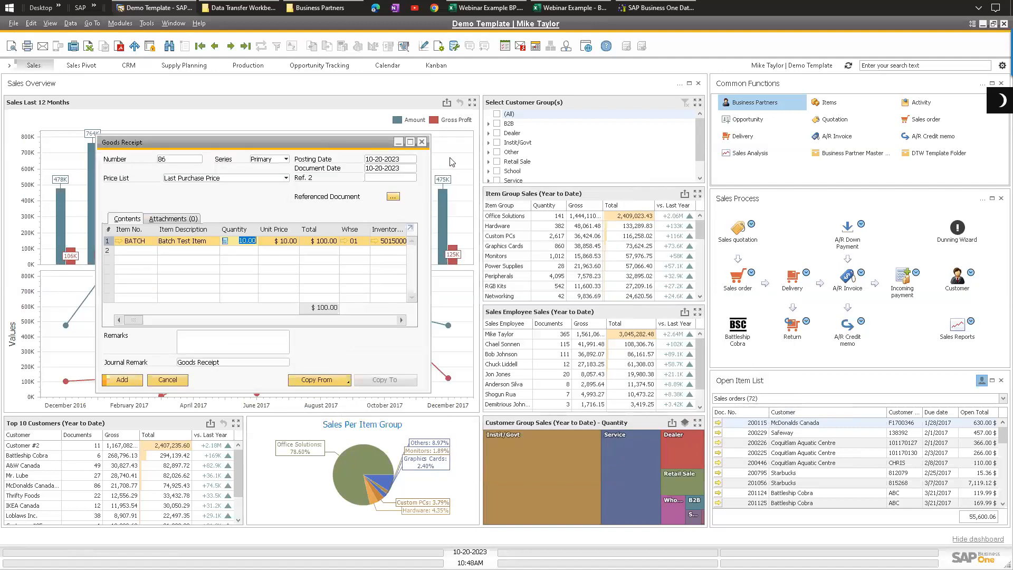
{"action": "left_click", "coordinate": [422, 142]}
{"action": "left_click", "coordinate": [456, 328]}
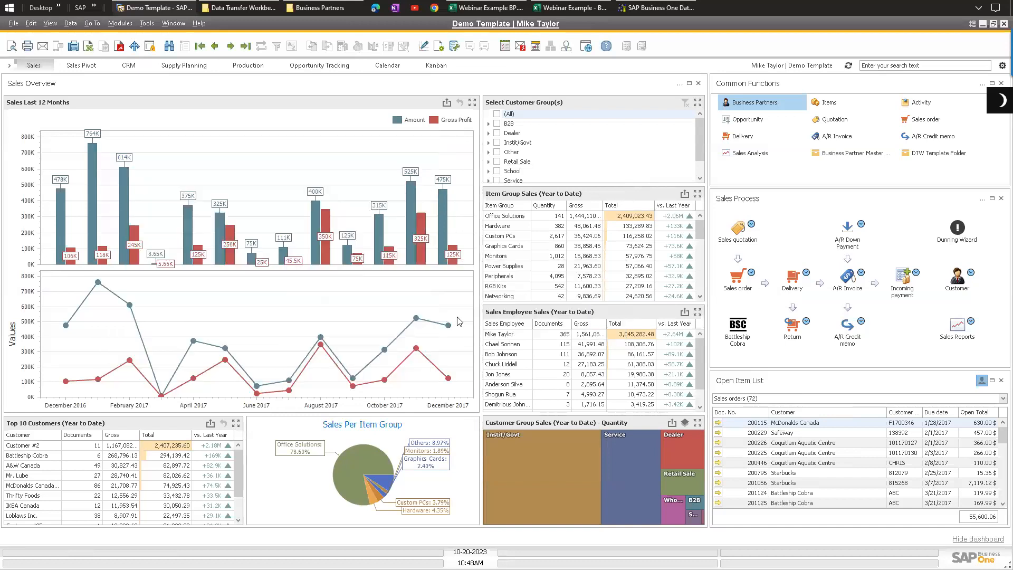
Step: Browse the Data Transfer Workbench templates folder into Inventory > Inventory Transactions
{"action": "left_click", "coordinate": [319, 7]}
{"action": "left_click", "coordinate": [419, 145]}
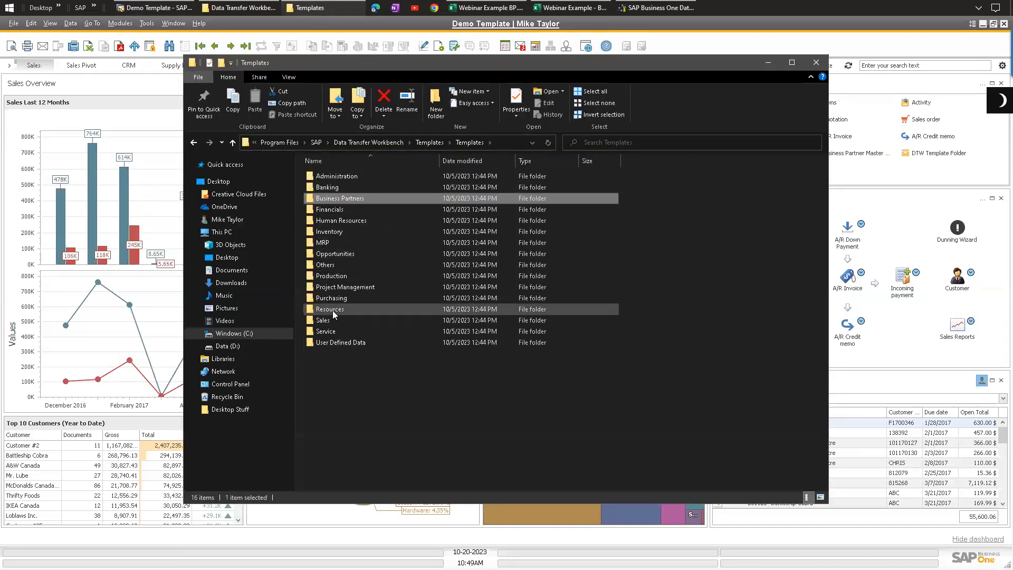
{"action": "double_click", "coordinate": [328, 234]}
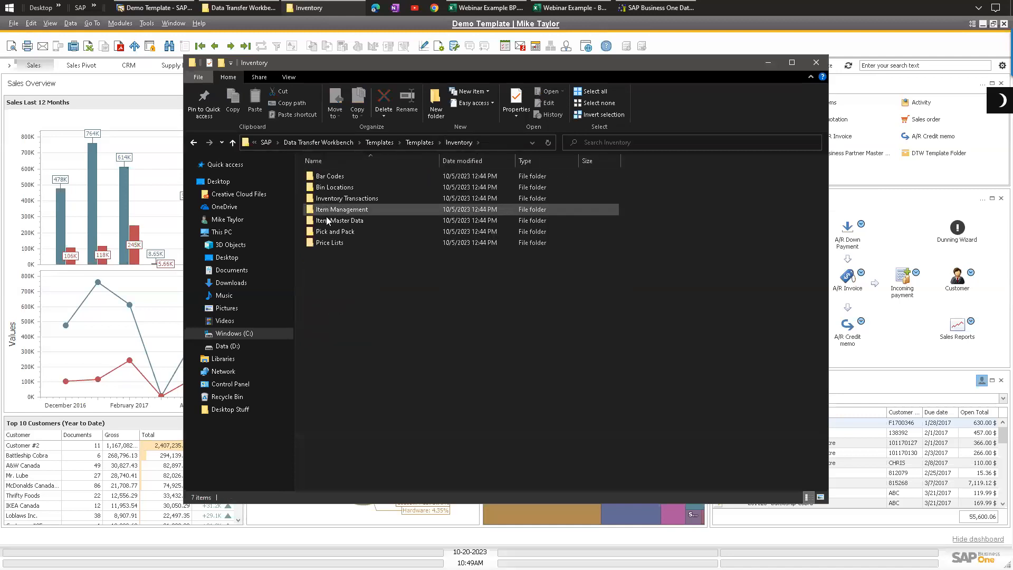
{"action": "left_click", "coordinate": [345, 197]}
{"action": "double_click", "coordinate": [345, 197]}
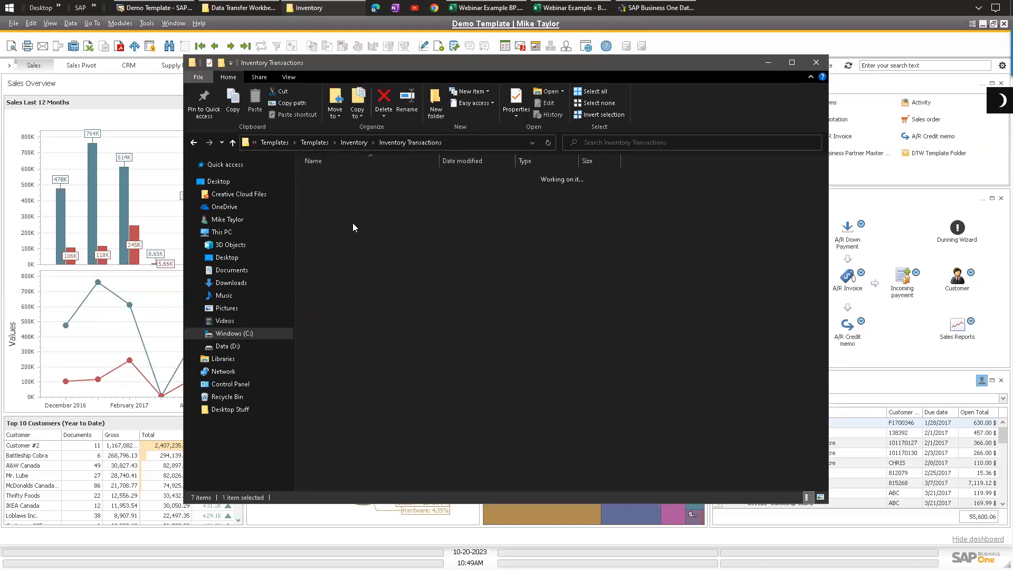
Step: Trace the Goods Receipt menu path under Modules > Inventory > Inventory Transactions
{"action": "left_click", "coordinate": [120, 23]}
{"action": "mouse_move", "coordinate": [142, 124]}
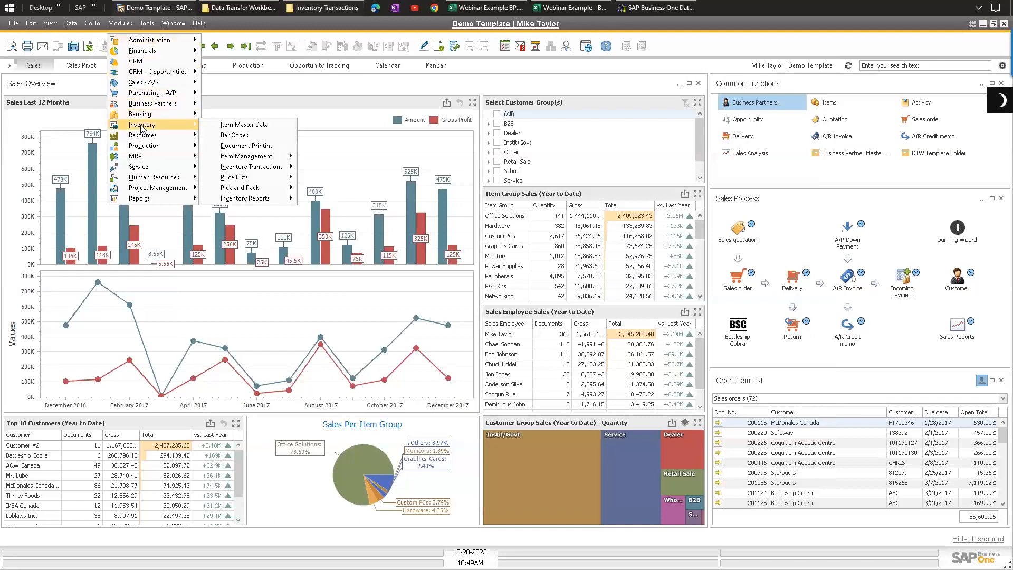
{"action": "mouse_move", "coordinate": [252, 167]}
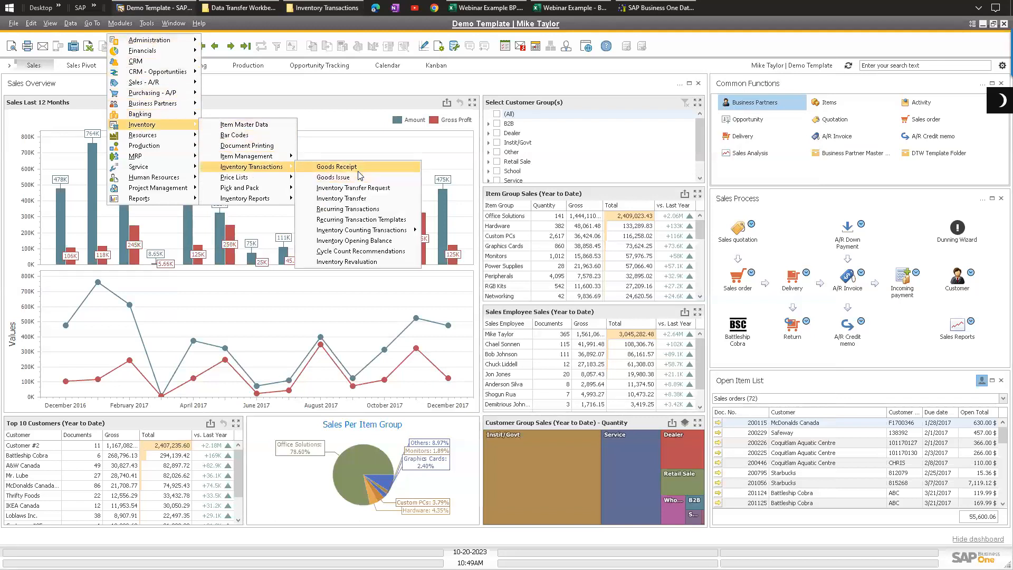
Step: Open the Goods Receipt templates folder and switch to the Webinar Example - Batch workbook
{"action": "left_click", "coordinate": [327, 8]}
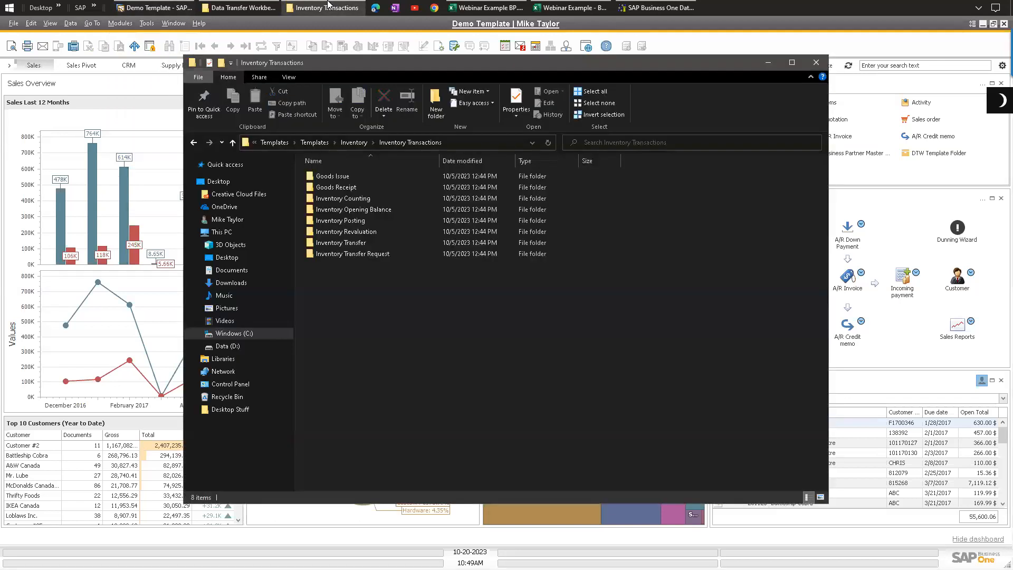
{"action": "left_click", "coordinate": [342, 187]}
{"action": "double_click", "coordinate": [342, 186]}
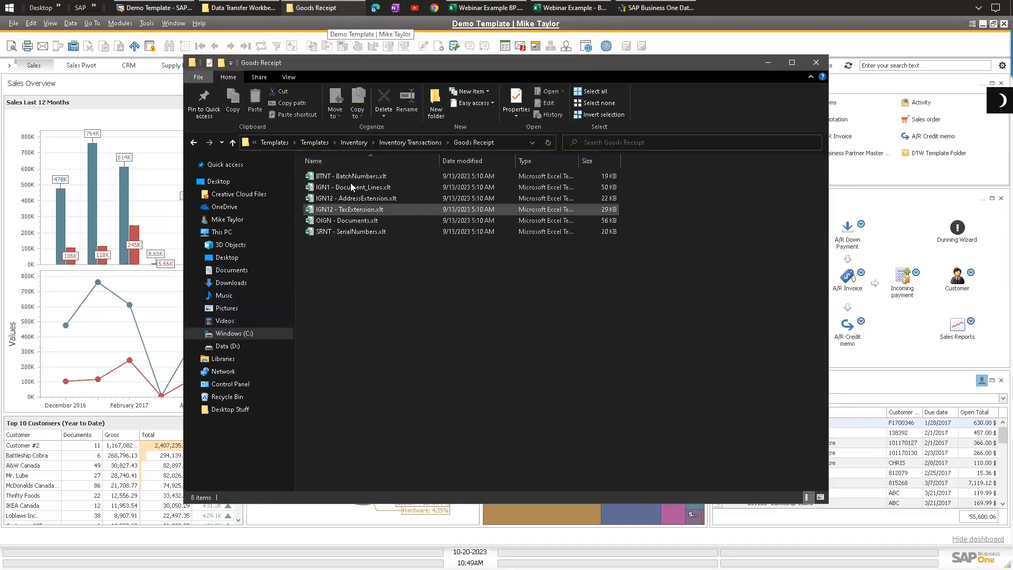
{"action": "left_click_drag", "start_coordinate": [355, 277], "coordinate": [318, 144]}
{"action": "left_click", "coordinate": [377, 285]}
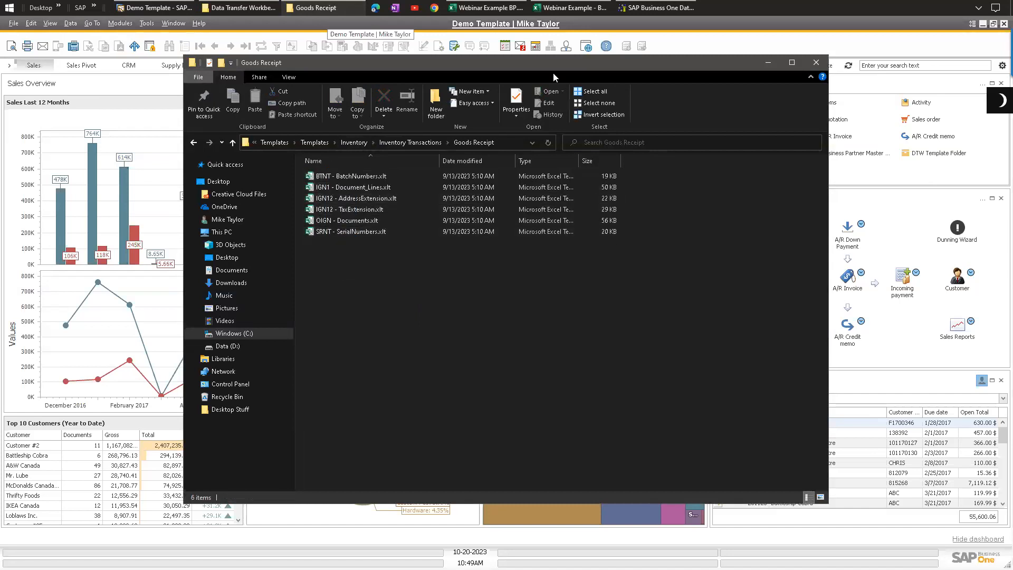
{"action": "left_click_drag", "start_coordinate": [545, 70], "coordinate": [512, 82]}
{"action": "mouse_move", "coordinate": [564, 8]}
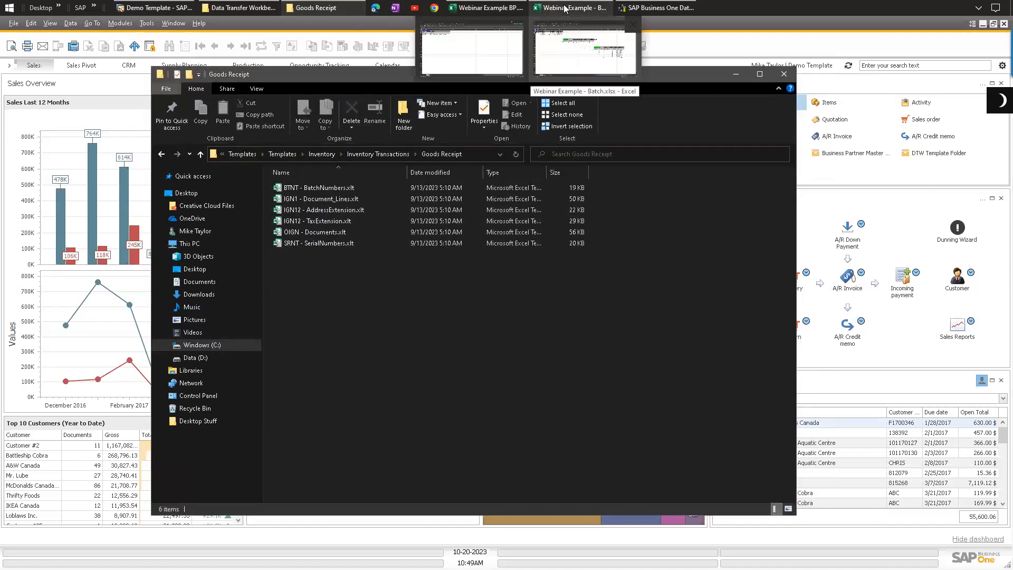
{"action": "left_click", "coordinate": [569, 42]}
Step: Label cell E1 beside the document header fields as Header
{"action": "left_click", "coordinate": [430, 349]}
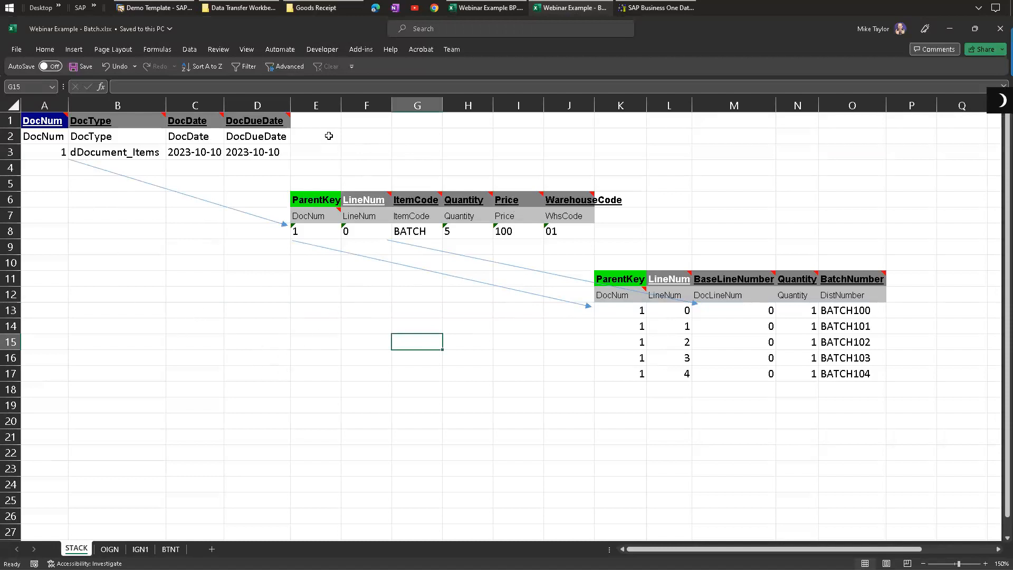
{"action": "left_click", "coordinate": [330, 117]}
{"action": "type", "text": "He"}
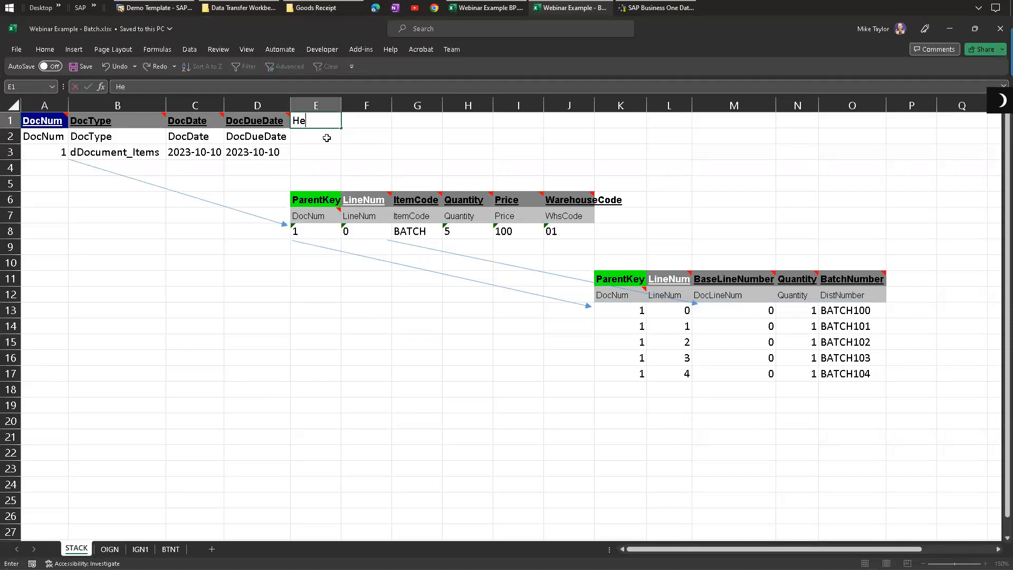
{"action": "type", "text": "ader"}
{"action": "left_click", "coordinate": [366, 134]}
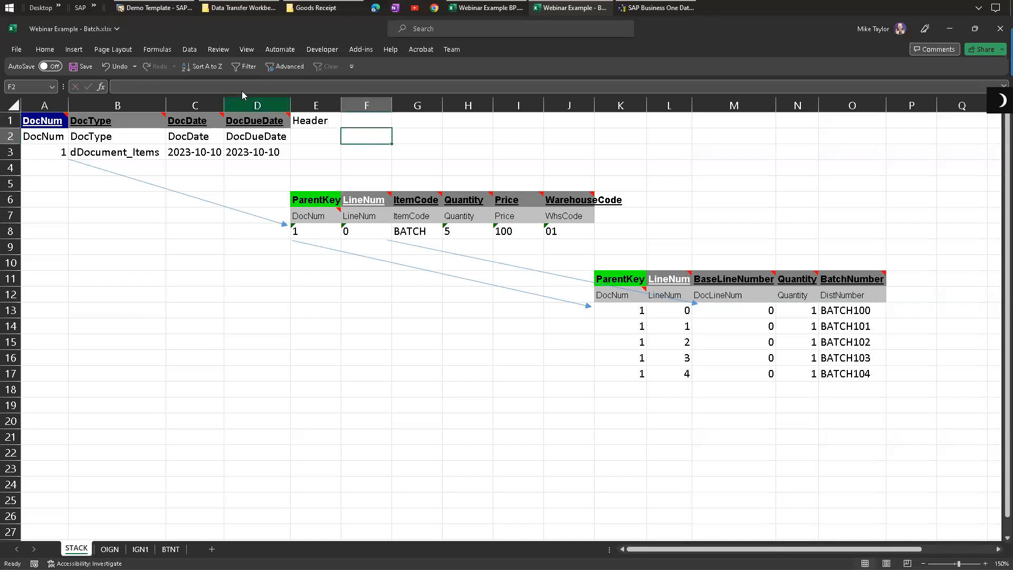
Step: Open a Goods Receipt form from Inventory Transactions
{"action": "left_click", "coordinate": [142, 7]}
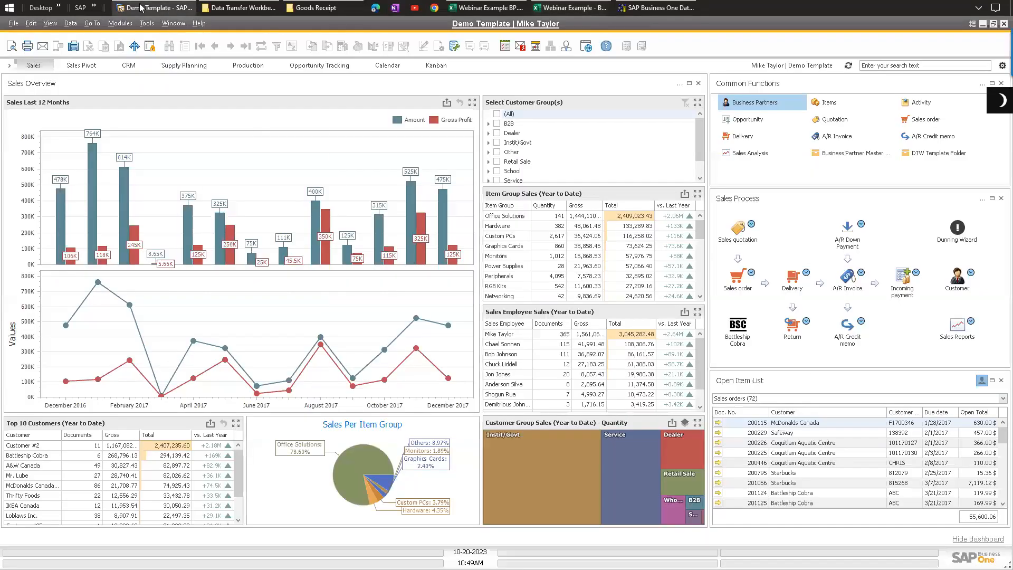
{"action": "left_click", "coordinate": [121, 23]}
{"action": "mouse_move", "coordinate": [158, 125]}
{"action": "mouse_move", "coordinate": [270, 165]}
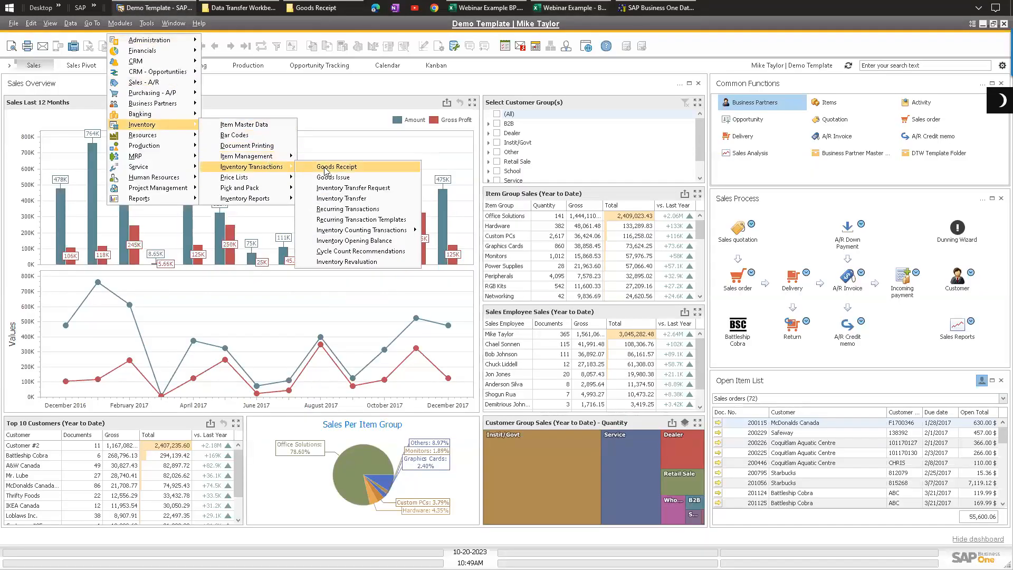
{"action": "left_click", "coordinate": [327, 166]}
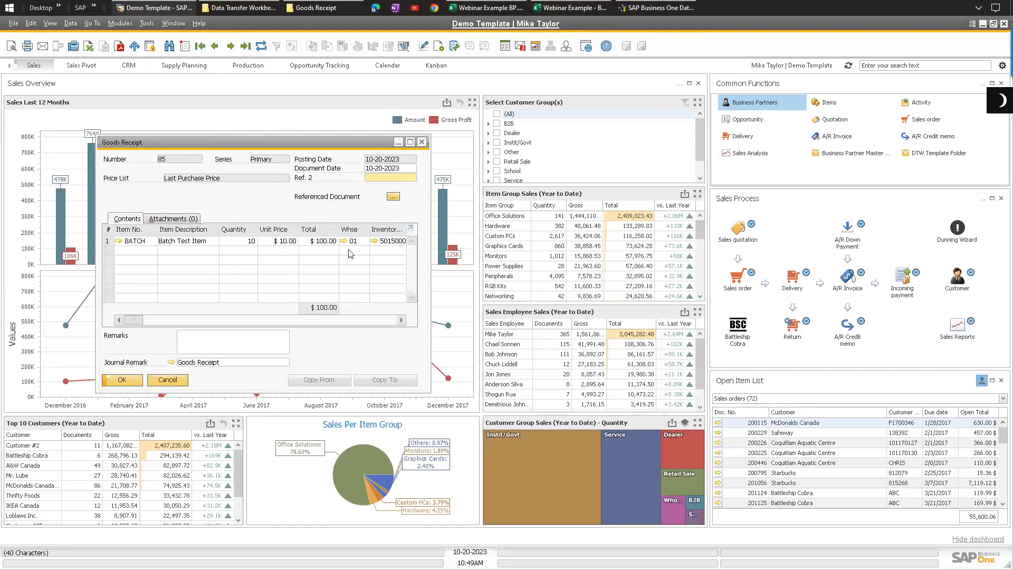
Step: Review the header fields DocNum, DocType, DocDate and DocDueDate in the workbook
{"action": "left_click", "coordinate": [585, 8]}
{"action": "left_click", "coordinate": [240, 139]}
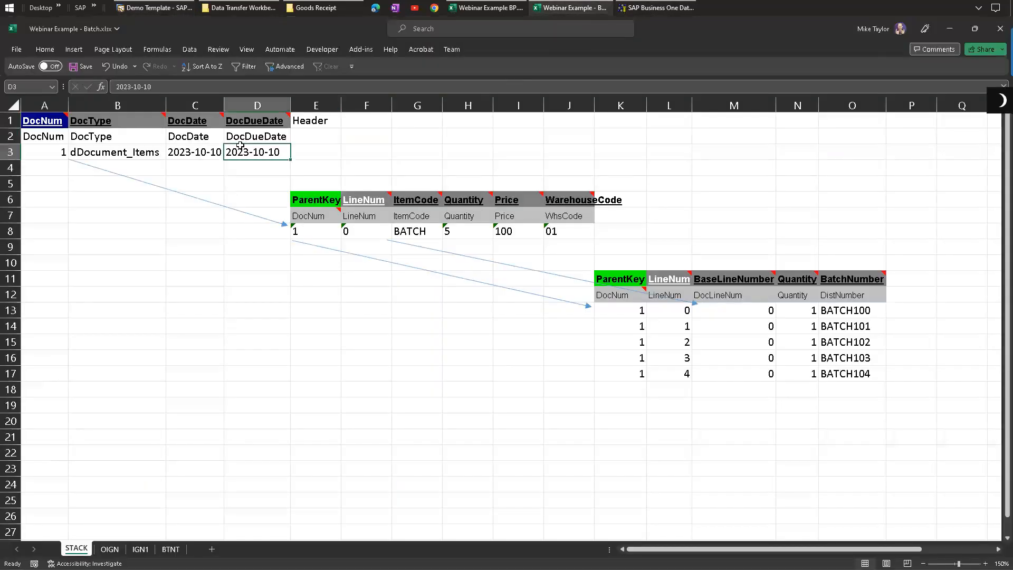
{"action": "left_click_drag", "start_coordinate": [205, 136], "coordinate": [251, 151]}
{"action": "left_click", "coordinate": [347, 146]}
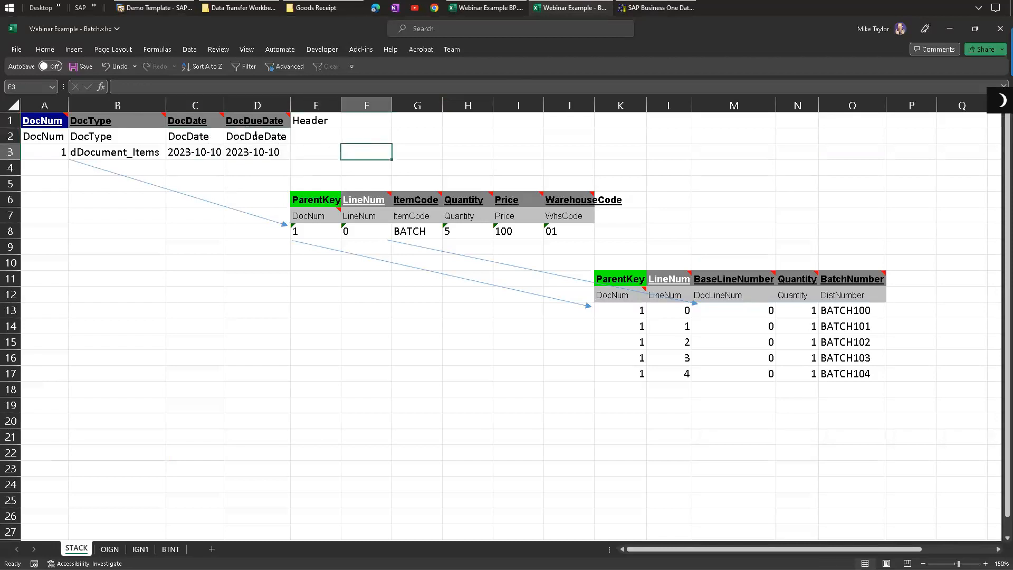
{"action": "left_click", "coordinate": [141, 152]}
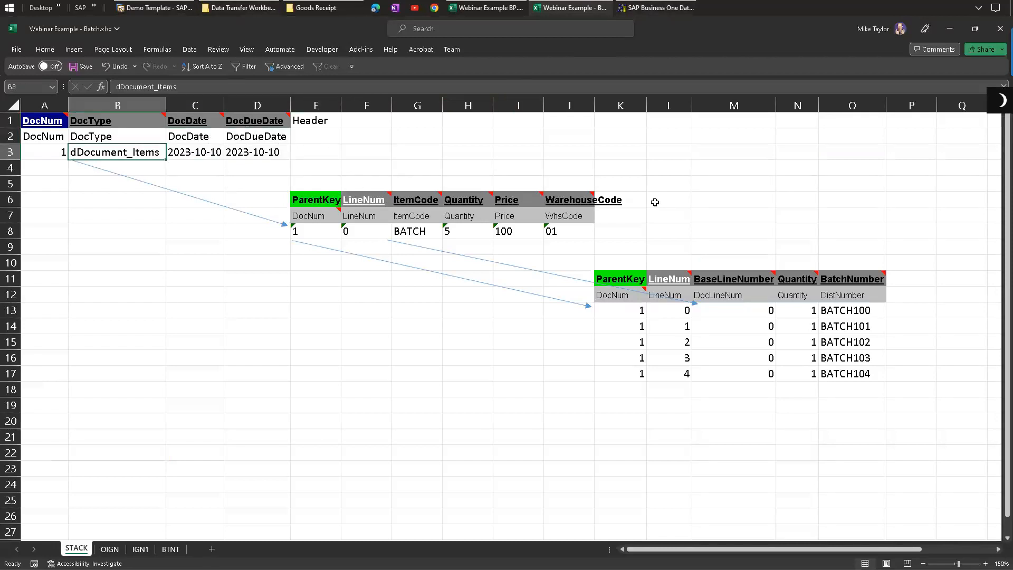
Step: Label cell K6 beside the line item fields as Rows
{"action": "left_click", "coordinate": [618, 198]}
{"action": "type", "text": "Rows"}
{"action": "key", "text": "Return"}
{"action": "left_click", "coordinate": [630, 205]}
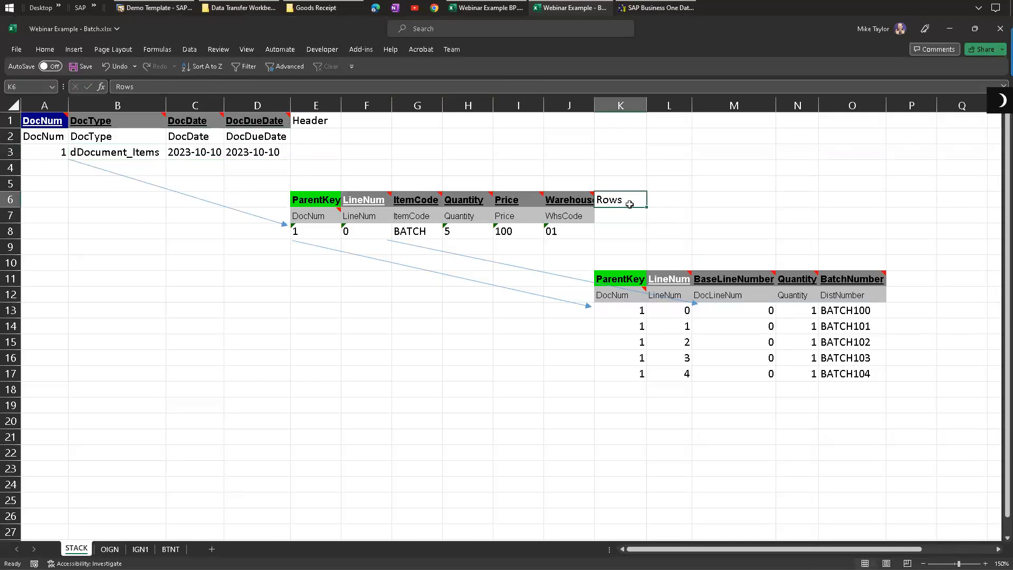
Step: Review the row fields ItemCode, Quantity, Price and WarehouseCode, and return to the Goods Receipt form
{"action": "left_click", "coordinate": [403, 231]}
{"action": "left_click", "coordinate": [468, 228]}
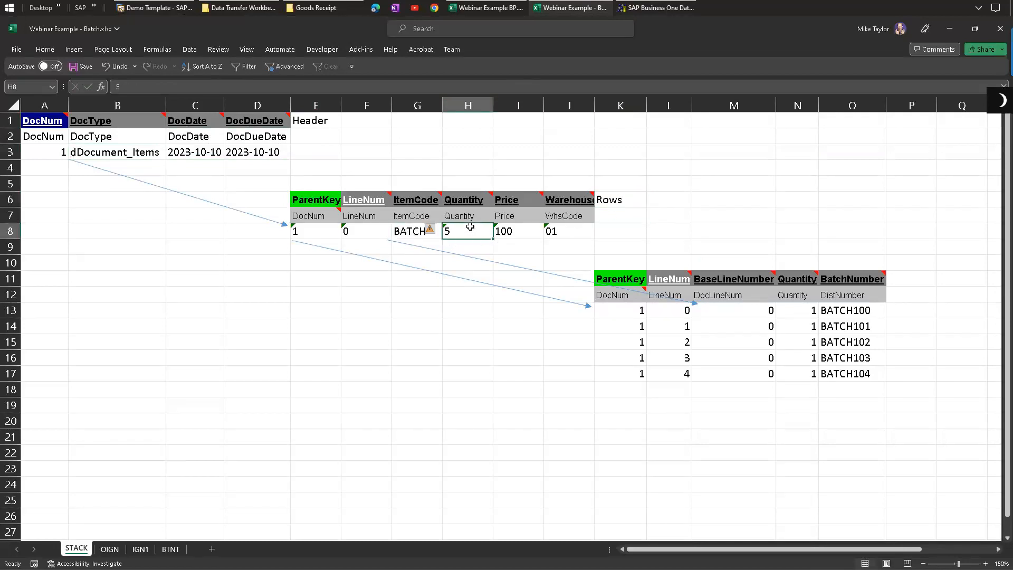
{"action": "left_click", "coordinate": [520, 236]}
{"action": "left_click", "coordinate": [466, 232]}
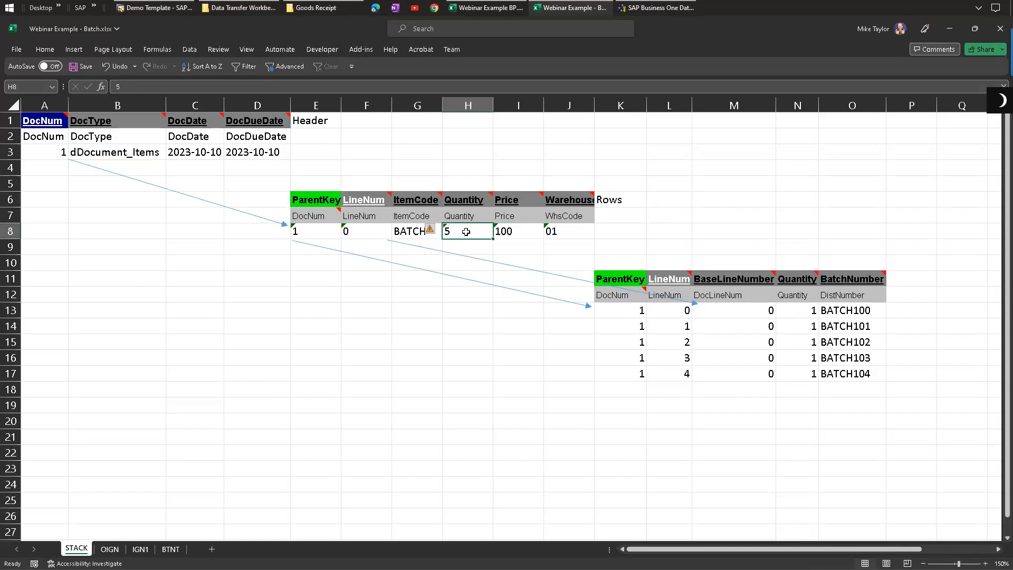
{"action": "left_click", "coordinate": [511, 231]}
{"action": "left_click", "coordinate": [576, 235]}
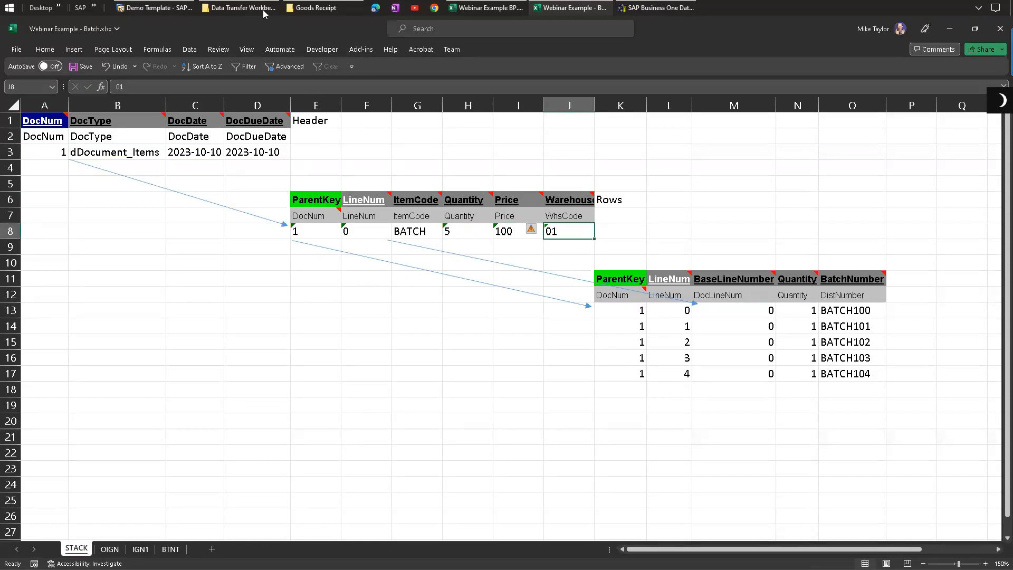
{"action": "left_click", "coordinate": [175, 7]}
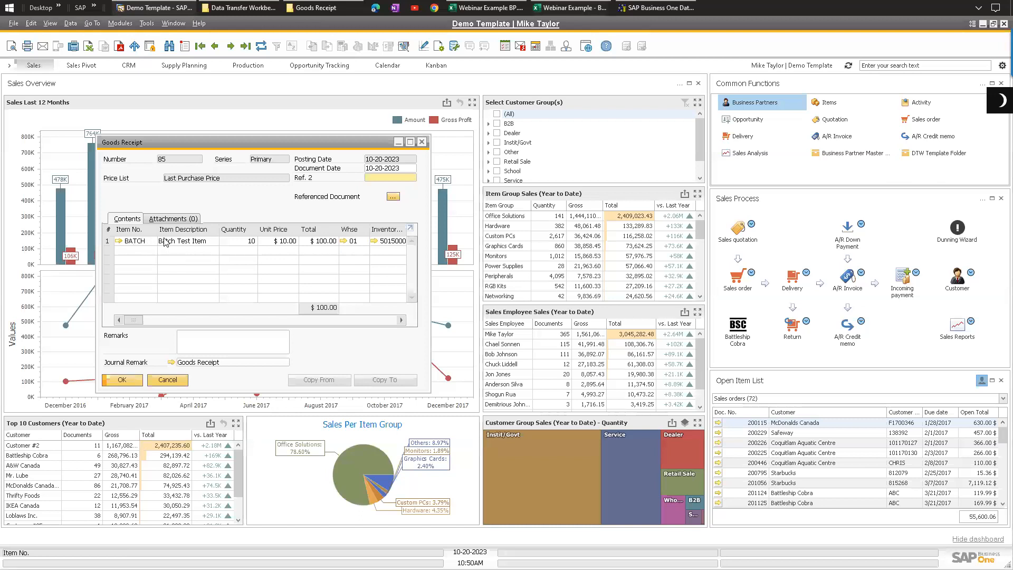
Step: Label cell P11 beside the batch fields as Batches
{"action": "left_click", "coordinate": [323, 241]}
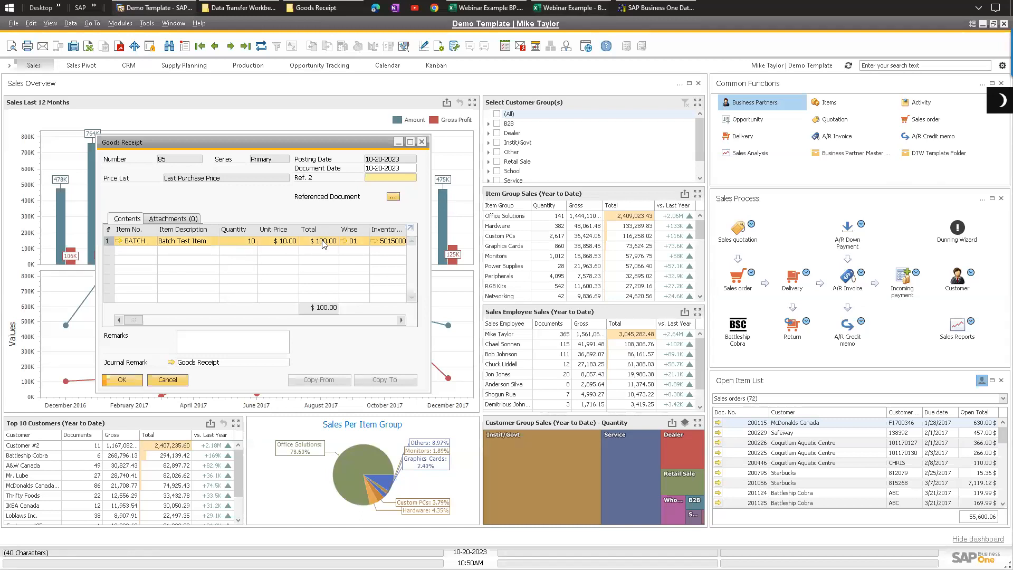
{"action": "left_click", "coordinate": [570, 8]}
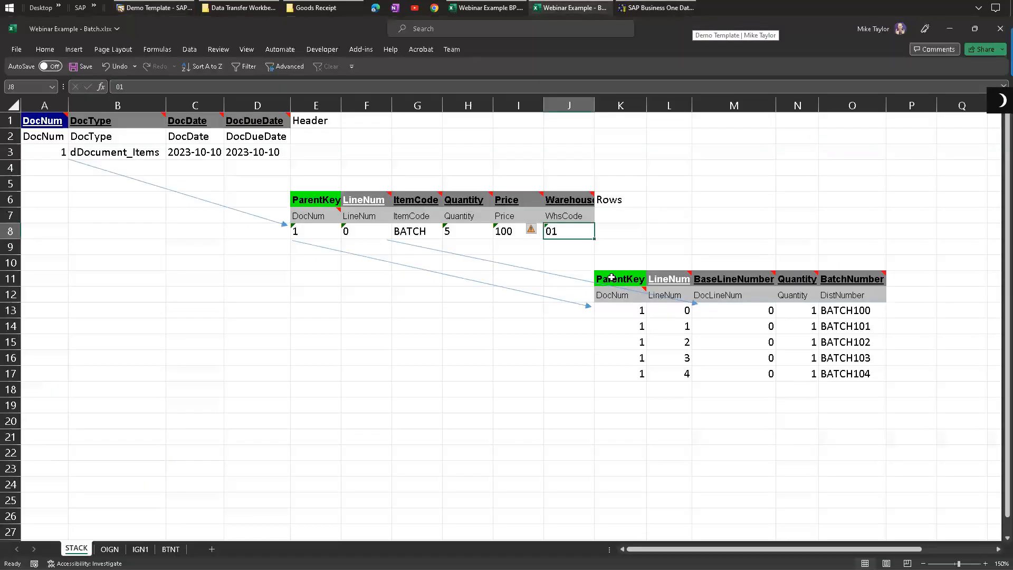
{"action": "left_click_drag", "start_coordinate": [613, 279], "coordinate": [760, 373]}
{"action": "left_click_drag", "start_coordinate": [838, 385], "coordinate": [851, 374]}
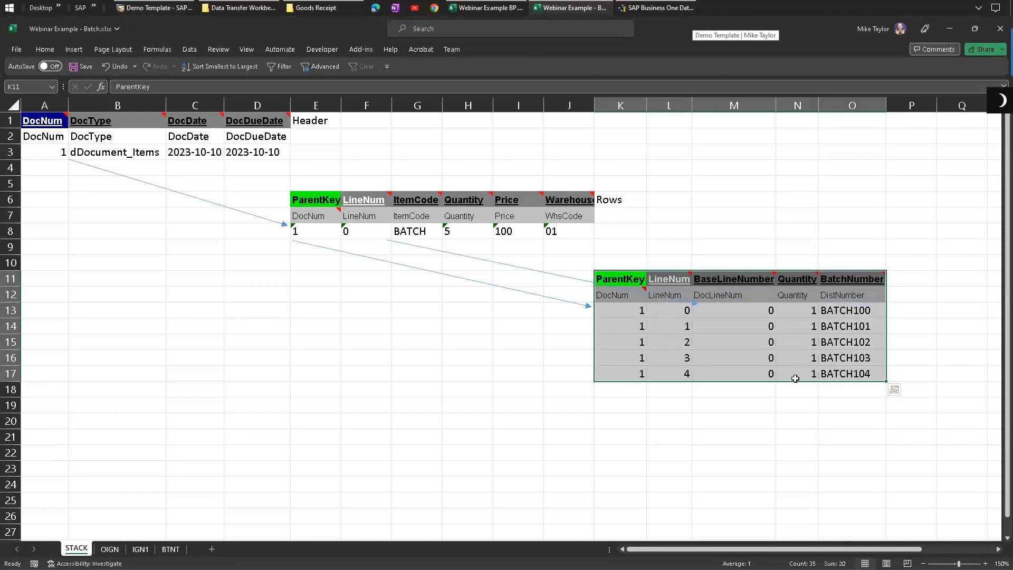
{"action": "left_click_drag", "start_coordinate": [853, 312], "coordinate": [852, 374]}
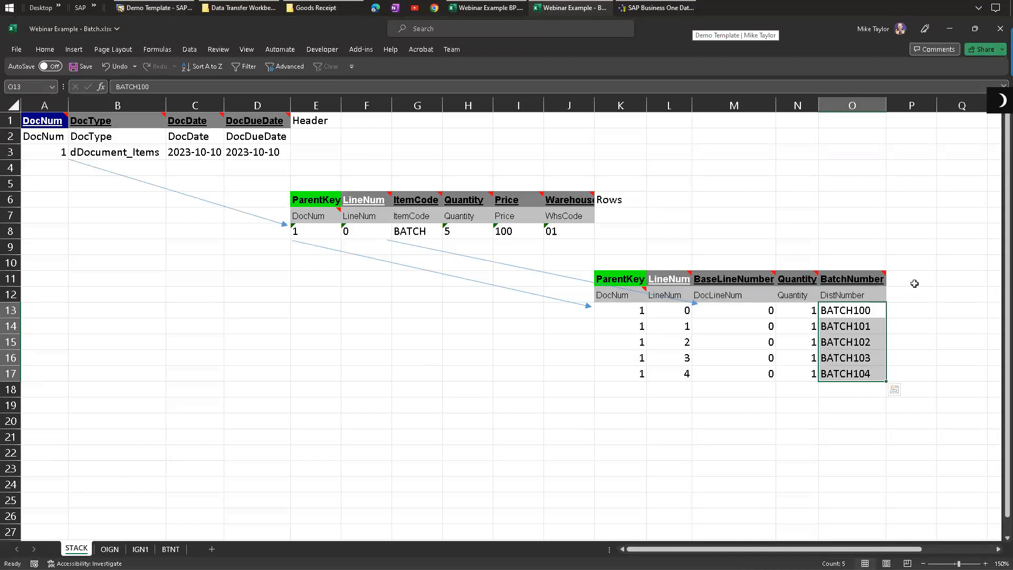
{"action": "left_click", "coordinate": [913, 282]}
{"action": "type", "text": "Batch"}
{"action": "key", "text": "BackSpace"}
{"action": "key", "text": "BackSpace"}
{"action": "key", "text": "BackSpace"}
{"action": "type", "text": "atch"}
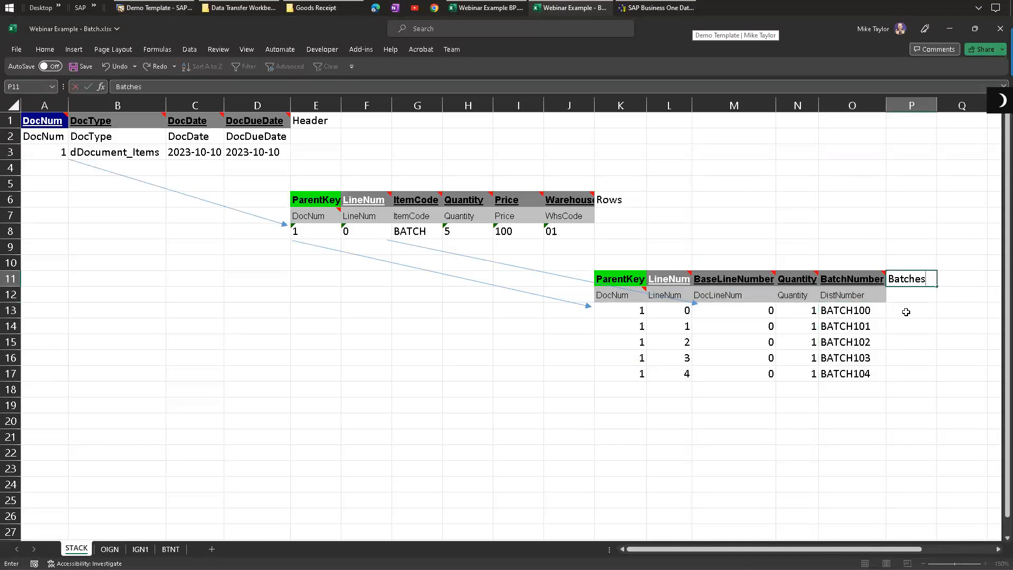
{"action": "key", "text": "Return"}
Step: Review the OIGN, IGN1 and BTNT sheets and the ParentKey field note in the batch table
{"action": "left_click_drag", "start_coordinate": [573, 236], "coordinate": [44, 120]}
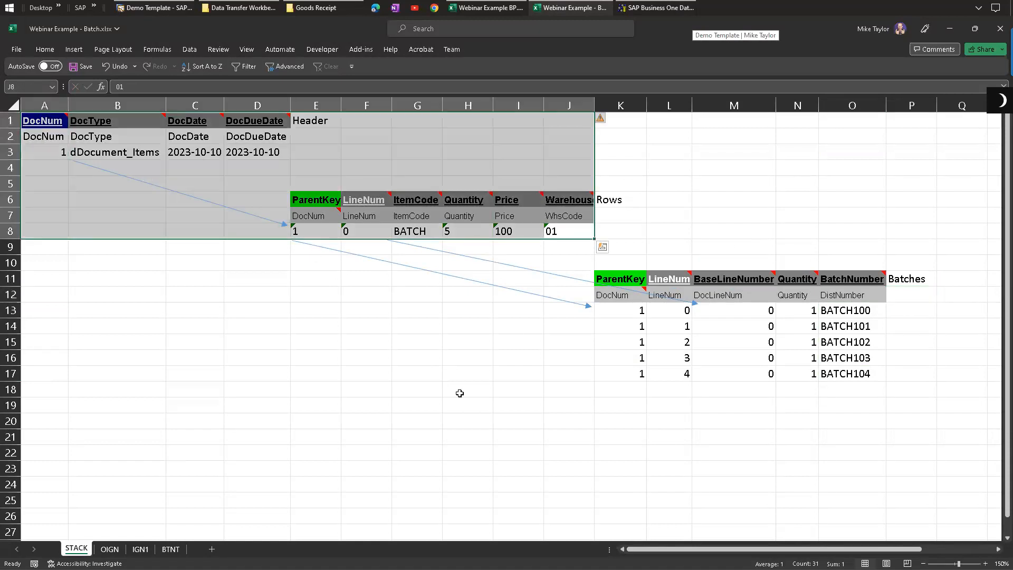
{"action": "left_click", "coordinate": [260, 355]}
{"action": "left_click", "coordinate": [111, 549]}
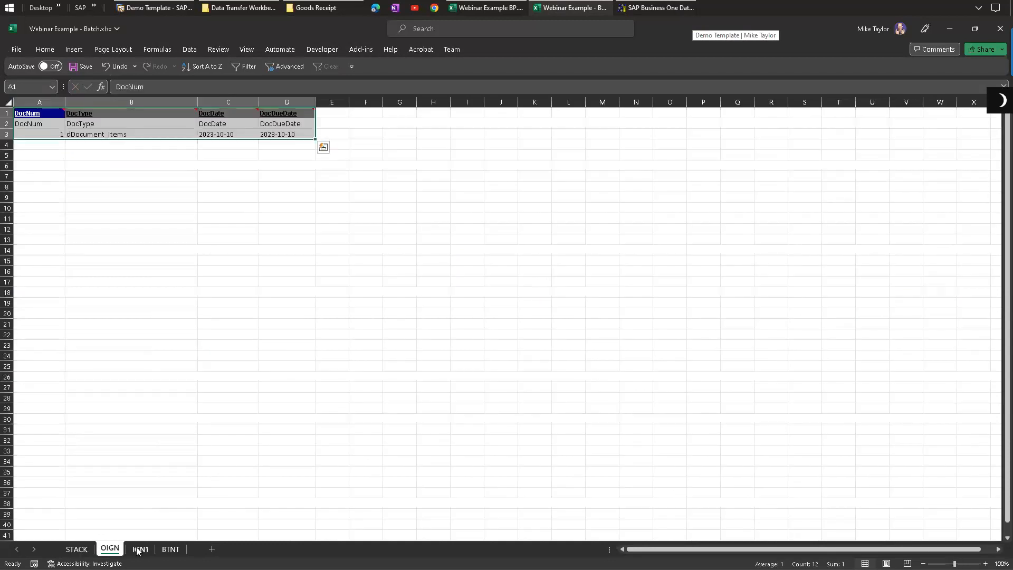
{"action": "left_click", "coordinate": [139, 549]}
{"action": "left_click", "coordinate": [170, 549]}
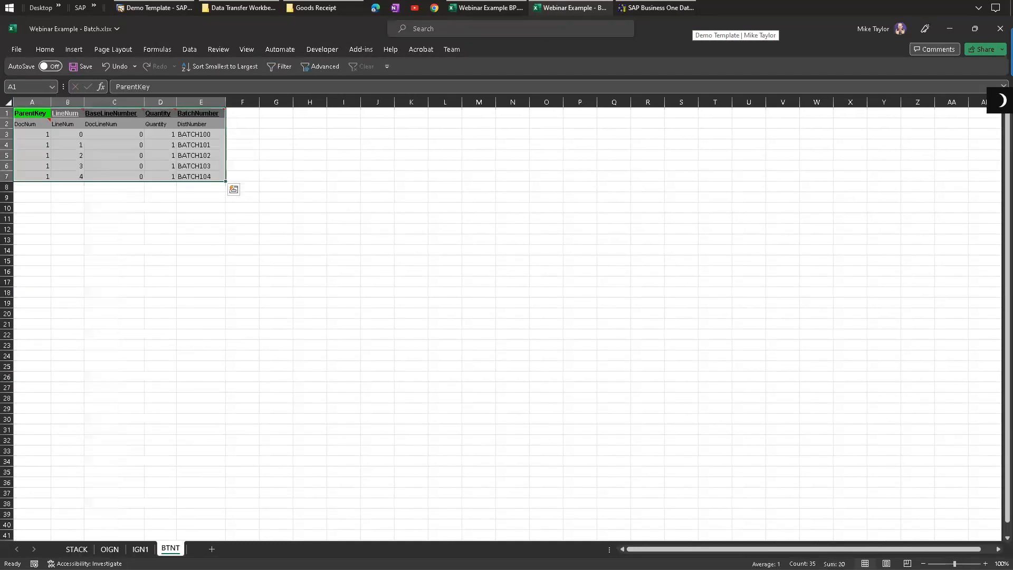
{"action": "left_click", "coordinate": [110, 549]}
{"action": "left_click", "coordinate": [76, 548]}
{"action": "left_click", "coordinate": [397, 315]}
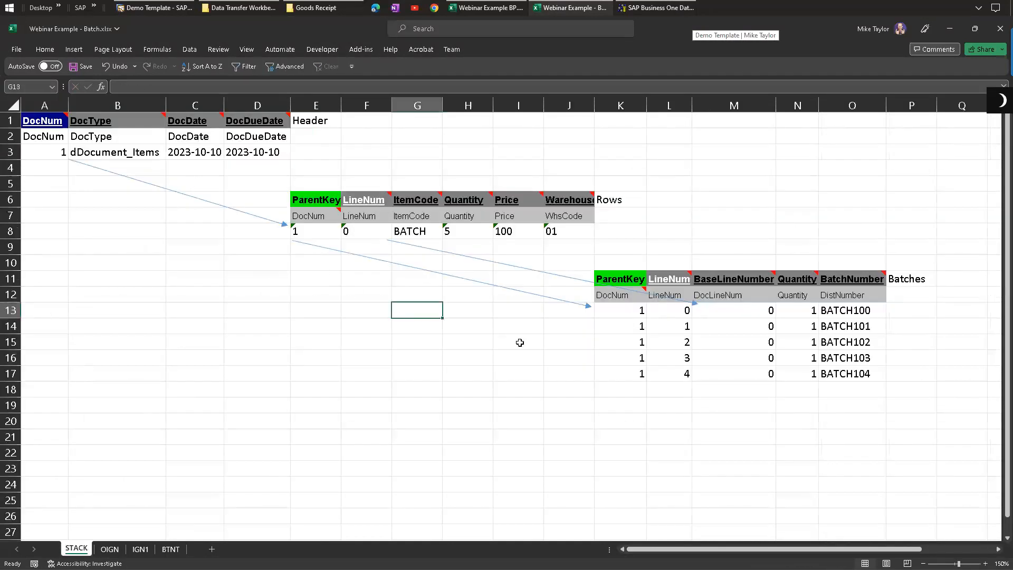
{"action": "mouse_move", "coordinate": [633, 301]}
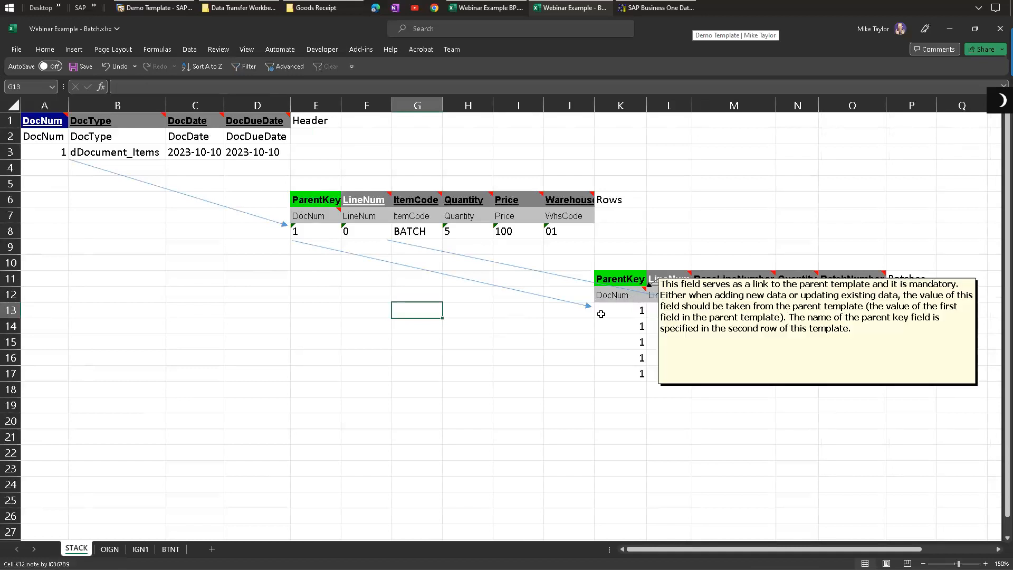
{"action": "left_click", "coordinate": [46, 150]}
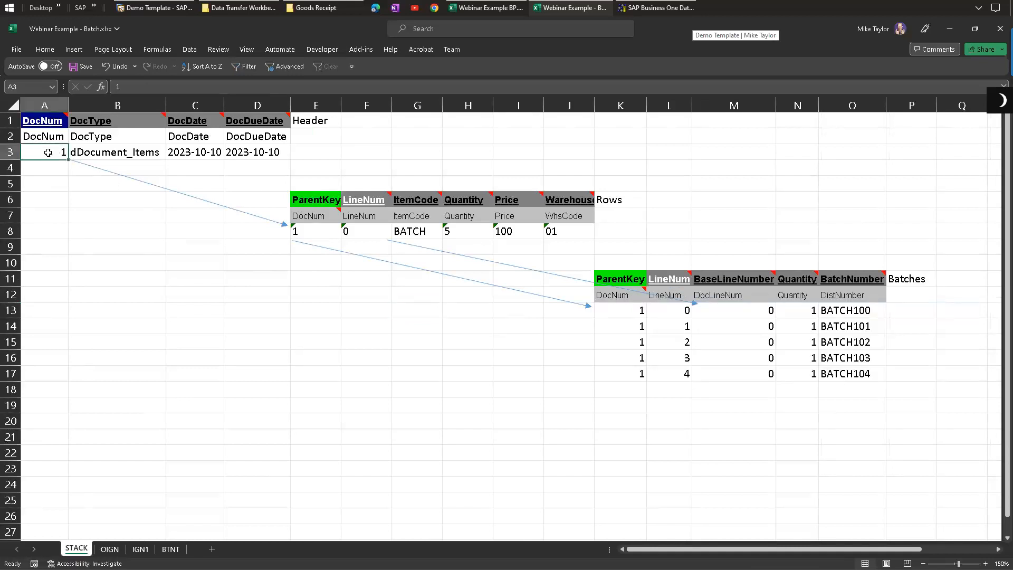
{"action": "double_click", "coordinate": [48, 151]}
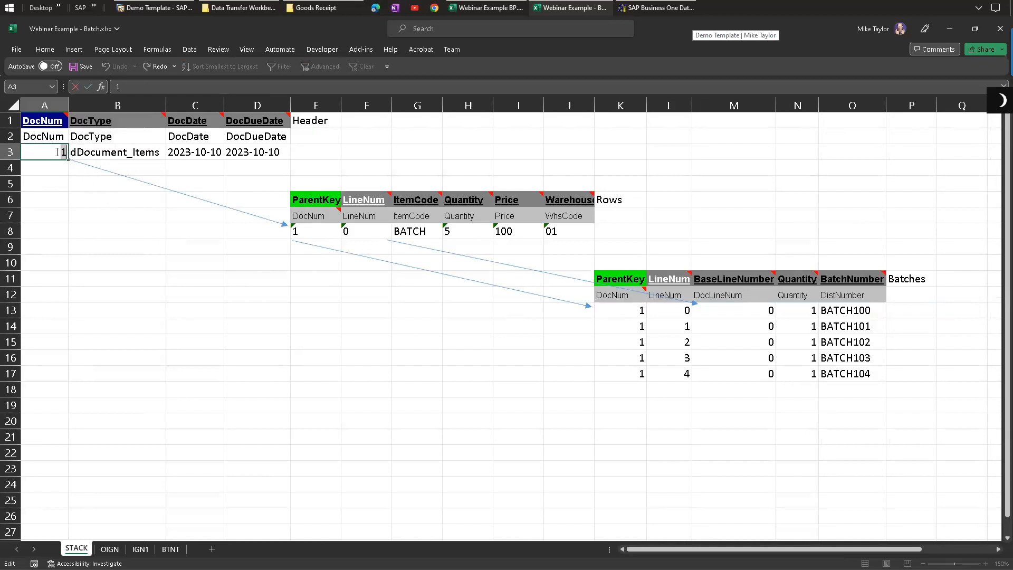
Step: Switch the Goods Receipt form to add mode for a new document
{"action": "left_click", "coordinate": [147, 7]}
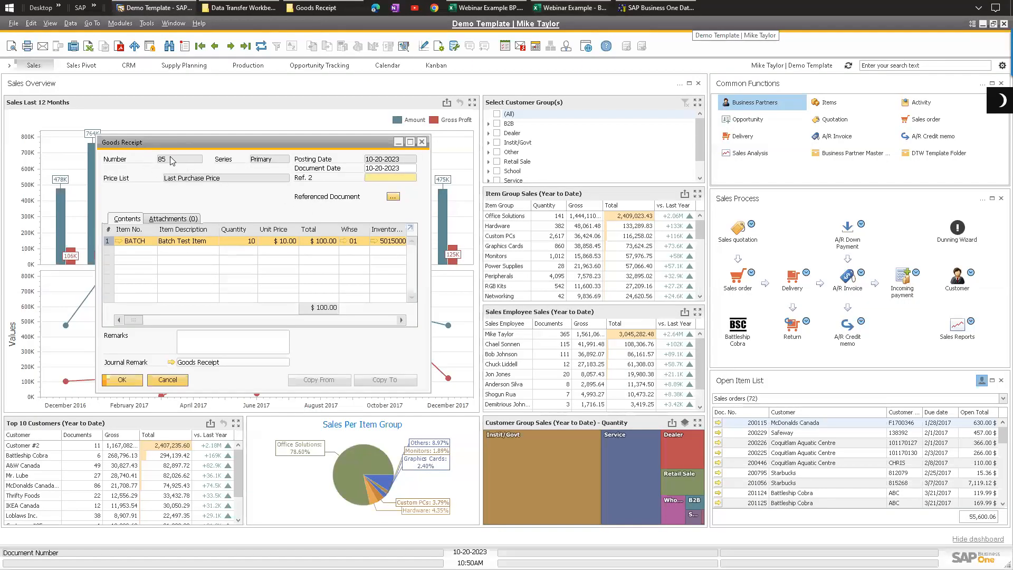
{"action": "key", "text": "ctrl+a"}
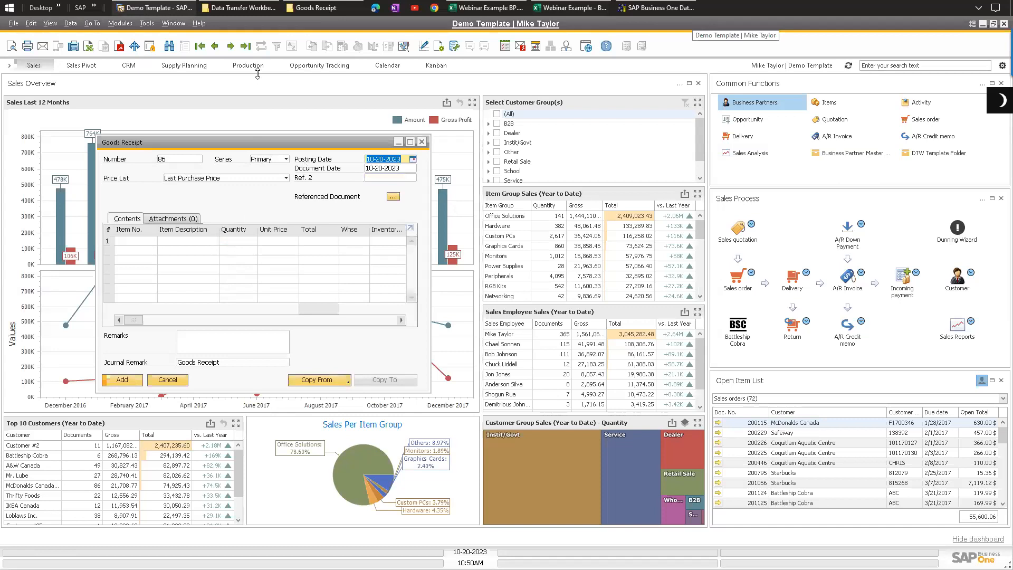
{"action": "left_click_drag", "start_coordinate": [60, 156], "coordinate": [83, 153]}
{"action": "left_click", "coordinate": [54, 152]}
{"action": "key", "text": "Return"}
{"action": "key", "text": "Return"}
Step: Trace the header DocNum to the ParentKey values in the rows and batches tables
{"action": "left_click", "coordinate": [56, 151]}
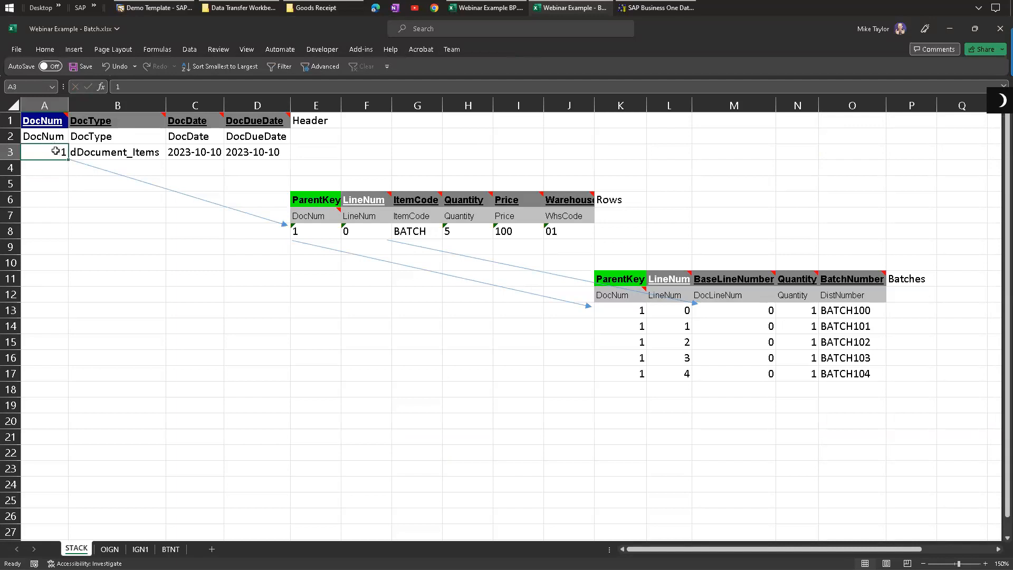
{"action": "left_click", "coordinate": [312, 237]}
{"action": "left_click_drag", "start_coordinate": [623, 311], "coordinate": [625, 369]}
{"action": "left_click", "coordinate": [60, 153]}
{"action": "left_click", "coordinate": [314, 231]}
{"action": "left_click_drag", "start_coordinate": [629, 311], "coordinate": [636, 370]}
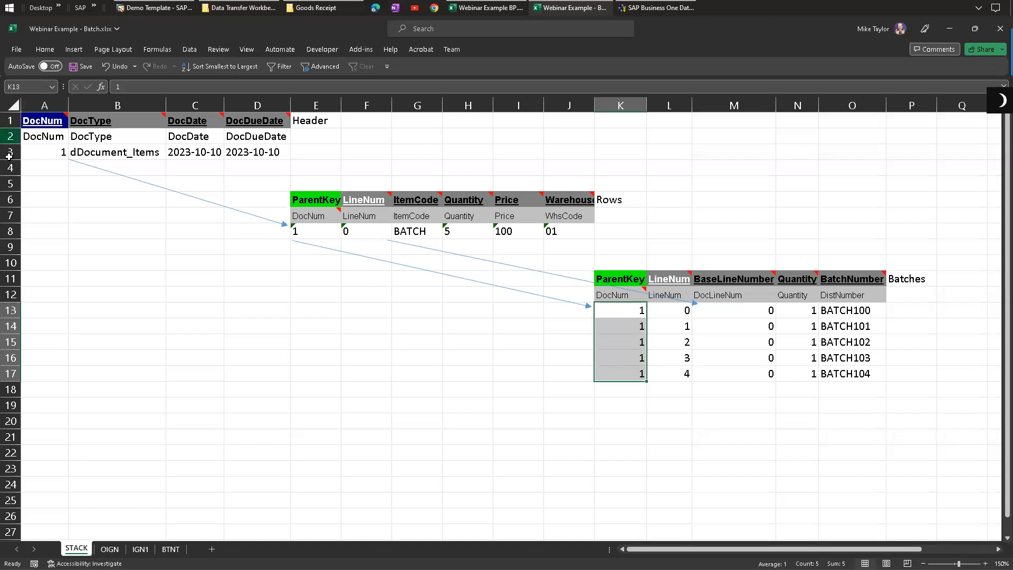
Step: Add header document 2 by copying the DocType and dates from row 3 into row 4
{"action": "left_click", "coordinate": [62, 174]}
{"action": "type", "text": "2"}
{"action": "left_click_drag", "start_coordinate": [101, 153], "coordinate": [253, 153]}
{"action": "key", "text": "ctrl+c"}
{"action": "left_click", "coordinate": [138, 168]}
{"action": "key", "text": "ctrl+v"}
{"action": "left_click", "coordinate": [158, 246]}
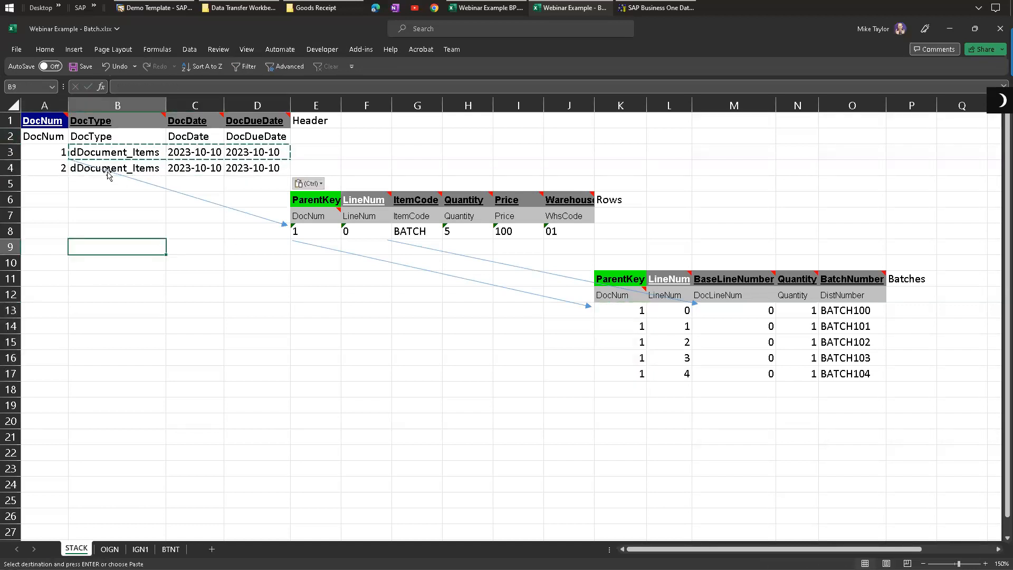
Step: Undo the accidental arrow move and the new header row
{"action": "left_click", "coordinate": [312, 248]}
{"action": "left_click_drag", "start_coordinate": [317, 247], "coordinate": [573, 331]}
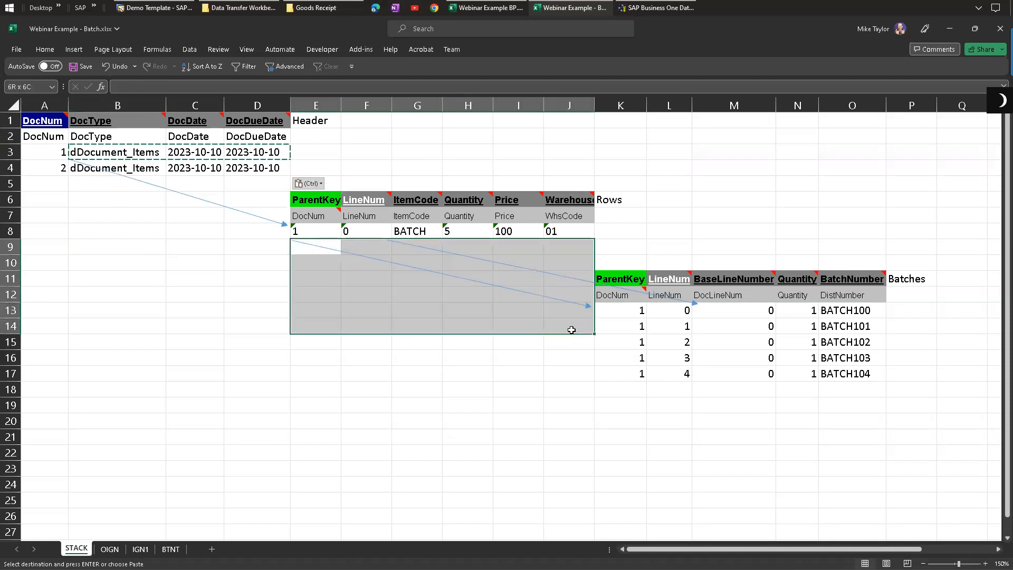
{"action": "left_click_drag", "start_coordinate": [316, 245], "coordinate": [448, 276]}
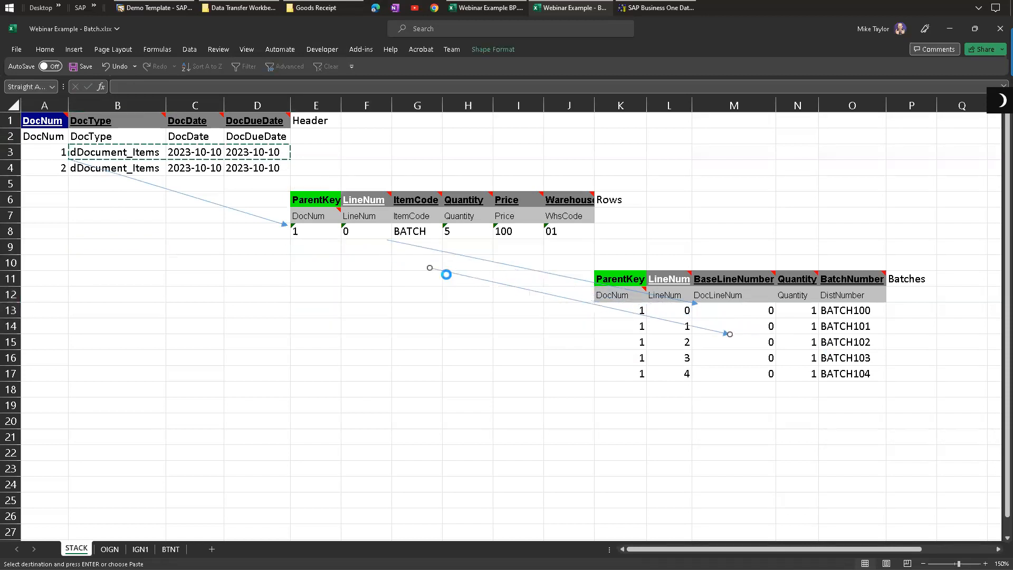
{"action": "key", "text": "ctrl+z"}
{"action": "left_click", "coordinate": [319, 291]}
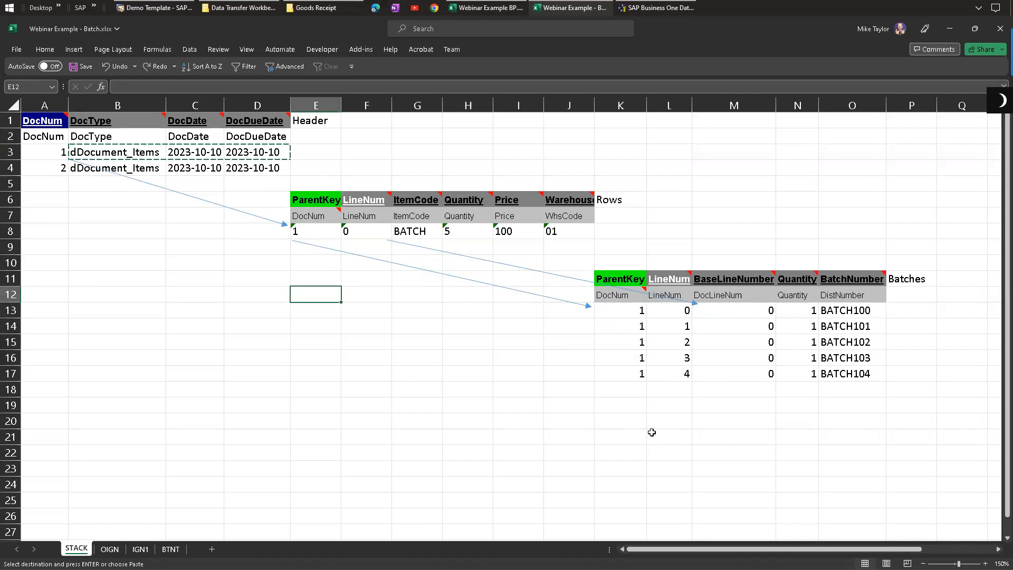
{"action": "key", "text": "ctrl+z"}
{"action": "key", "text": "ctrl+z"}
{"action": "left_click", "coordinate": [126, 243]}
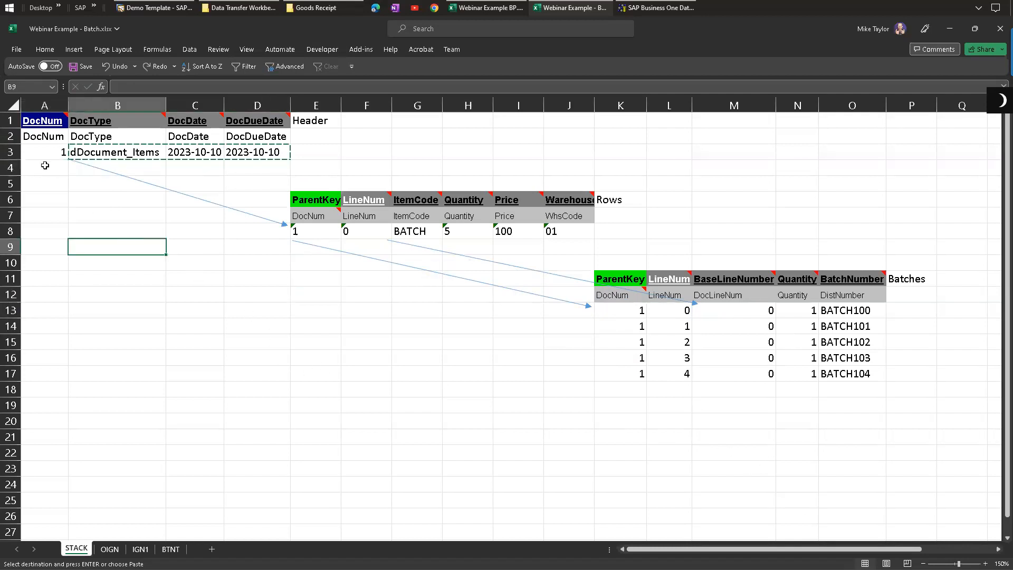
Step: Enter DocNum 2 in the next header row
{"action": "left_click", "coordinate": [44, 166]}
{"action": "type", "text": "2"}
{"action": "key", "text": "Tab"}
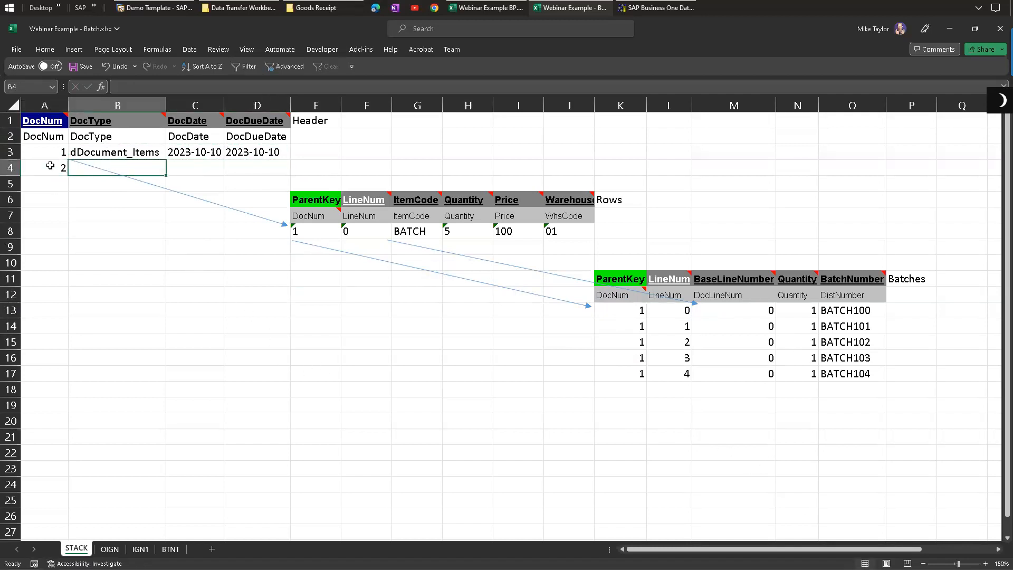
Step: Add a rows line with ParentKey 2, LineNum 0, item BATCH, quantity 10, price 110 and warehouse 05
{"action": "left_click", "coordinate": [306, 249]}
{"action": "type", "text": "2"}
{"action": "key", "text": "Tab"}
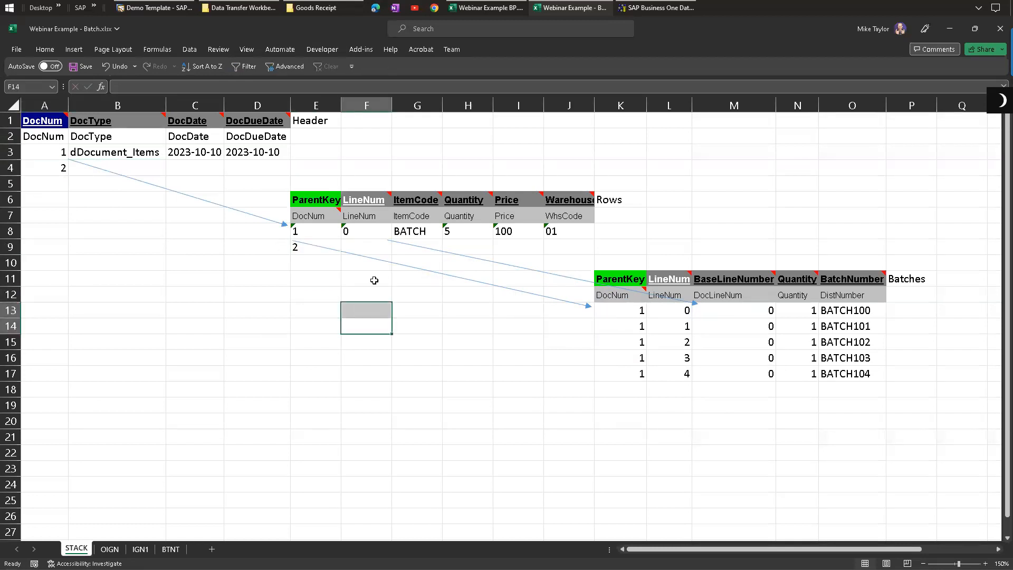
{"action": "type", "text": "0"}
{"action": "key", "text": "Tab"}
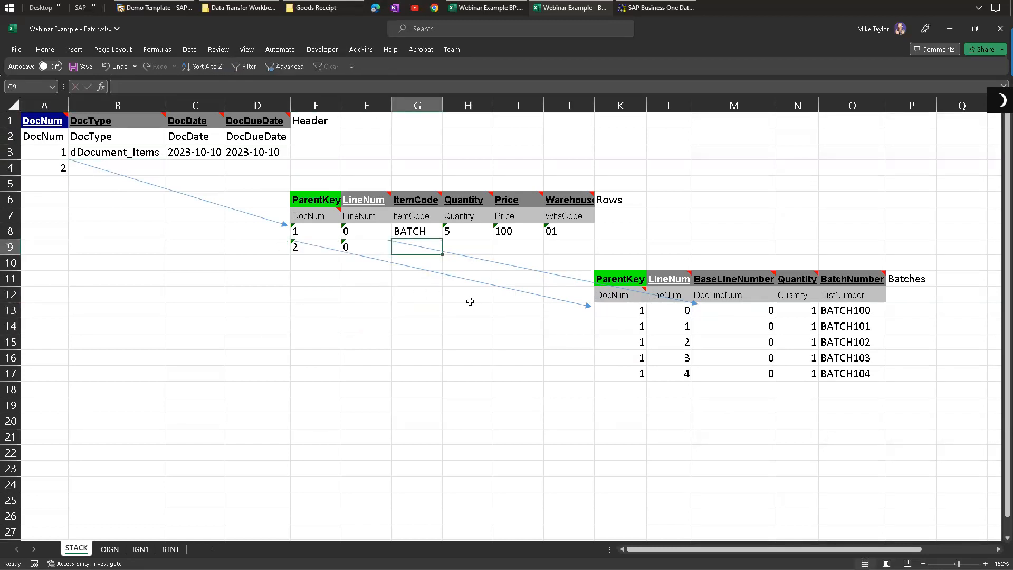
{"action": "type", "text": "BATCH"}
{"action": "key", "text": "Tab"}
{"action": "type", "text": "10"}
{"action": "key", "text": "Tab"}
{"action": "type", "text": "11"}
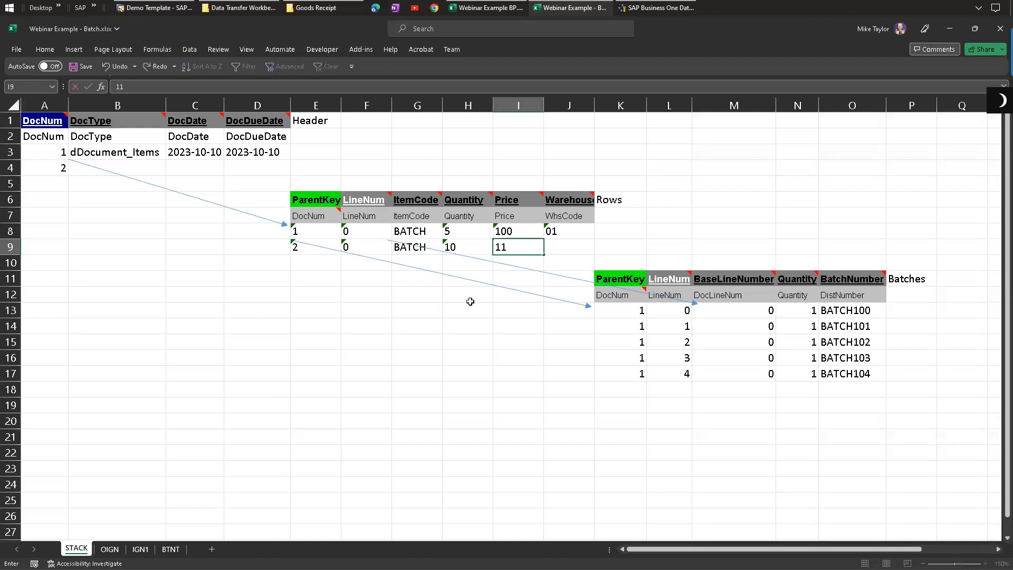
{"action": "type", "text": "0"}
{"action": "key", "text": "Tab"}
{"action": "type", "text": "0"}
{"action": "key", "text": "Tab"}
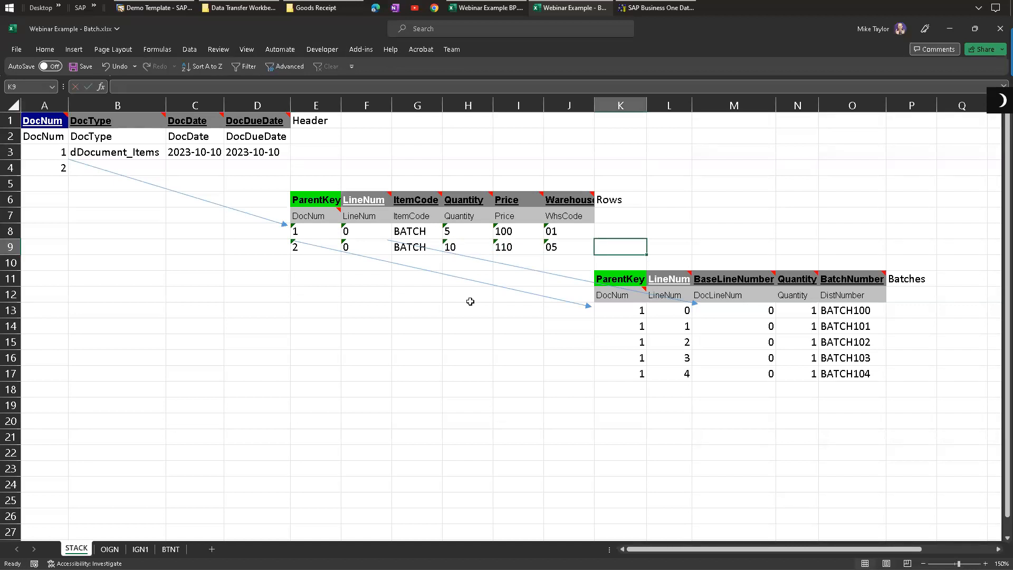
Step: Add a second rows line with ParentKey 2, LineNum 1, item ANOTHER, quantity 1, price 100, warehouse 05
{"action": "left_click_drag", "start_coordinate": [622, 391], "coordinate": [847, 454]}
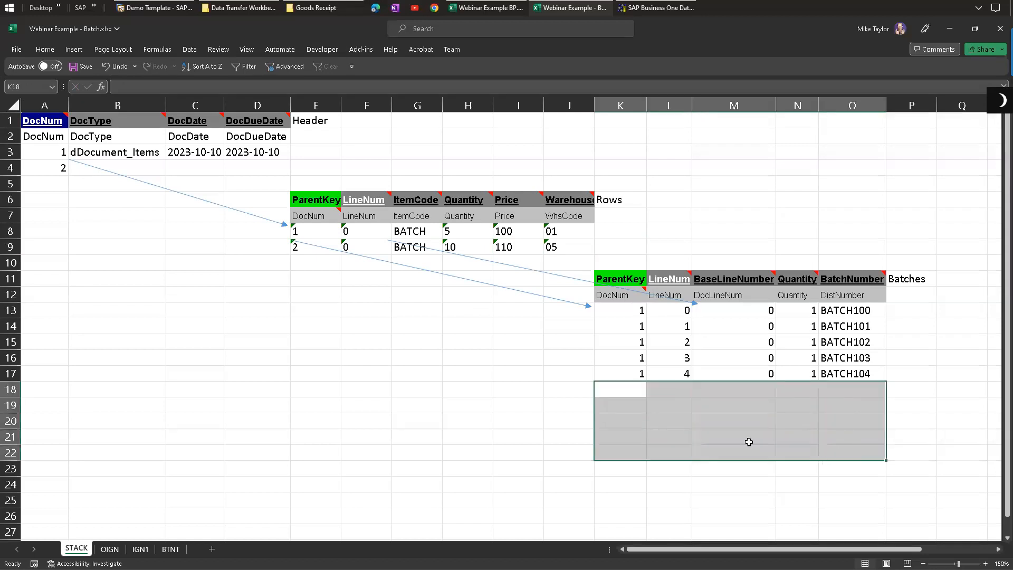
{"action": "left_click_drag", "start_coordinate": [566, 248], "coordinate": [317, 248]}
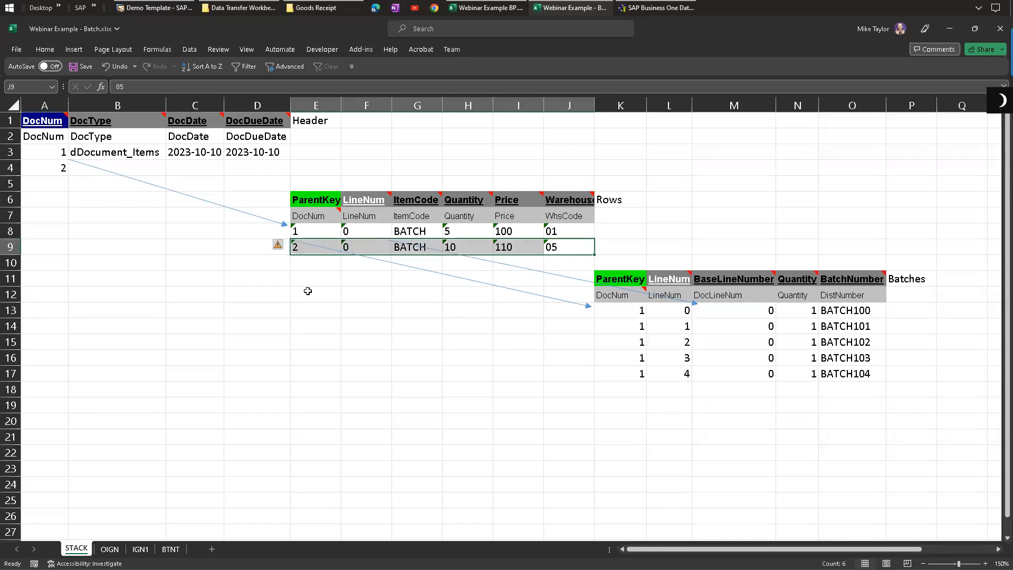
{"action": "left_click", "coordinate": [310, 264]}
{"action": "type", "text": "2"}
{"action": "key", "text": "Tab"}
{"action": "type", "text": "1"}
{"action": "key", "text": "Tab"}
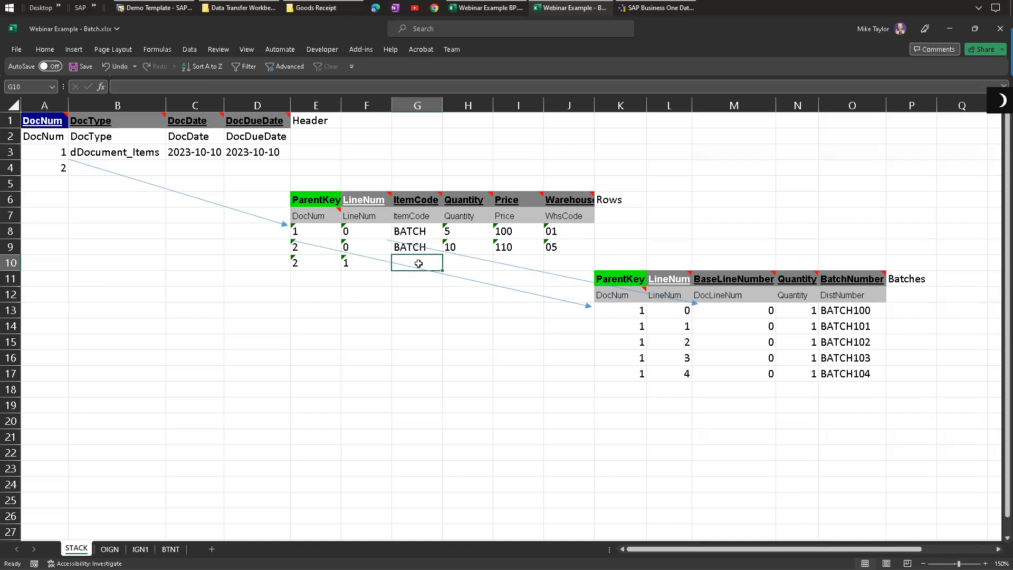
{"action": "type", "text": "ANOTHER"}
{"action": "key", "text": "Tab"}
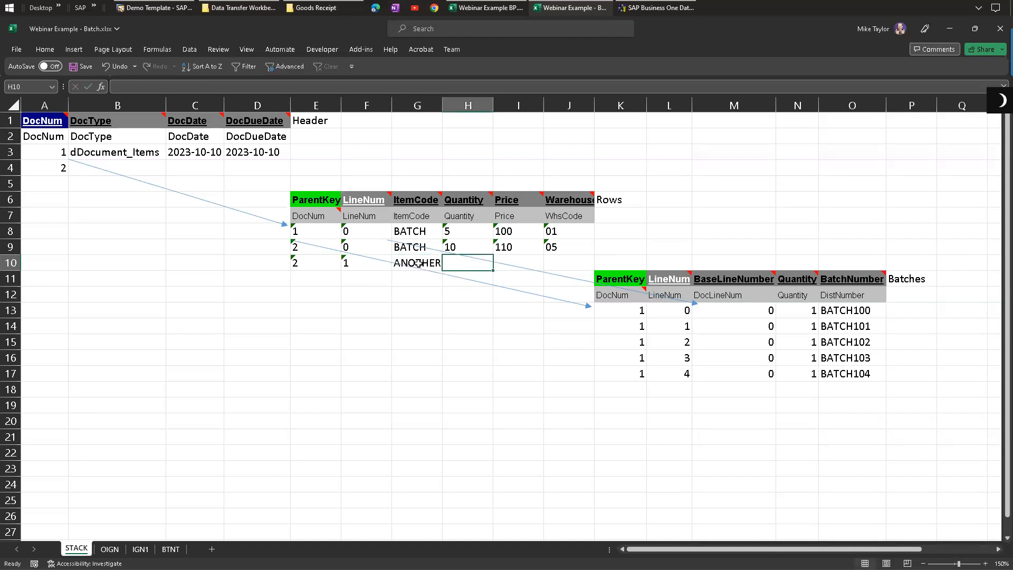
{"action": "type", "text": "1"}
{"action": "key", "text": "Tab"}
{"action": "type", "text": "100"}
{"action": "key", "text": "Tab"}
{"action": "type", "text": "05"}
{"action": "key", "text": "Return"}
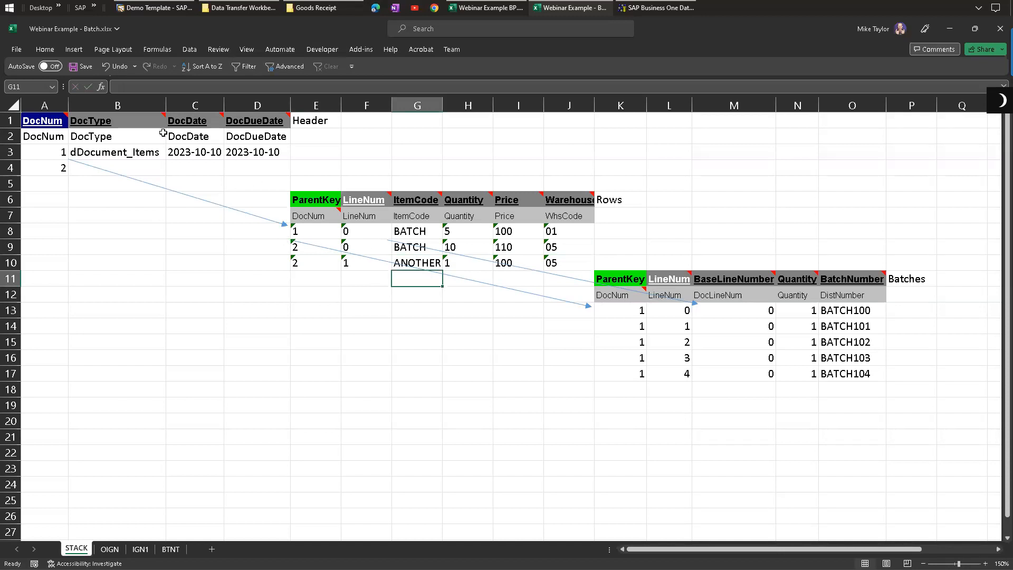
Step: Copy the DocType and dates from header row 3 into row 4
{"action": "left_click", "coordinate": [101, 169]}
{"action": "left_click", "coordinate": [106, 156]}
{"action": "left_click_drag", "start_coordinate": [268, 154], "coordinate": [141, 152]}
{"action": "key", "text": "ctrl+c"}
{"action": "left_click", "coordinate": [92, 172]}
{"action": "key", "text": "ctrl+v"}
{"action": "key", "text": "Down"}
{"action": "key", "text": "Down"}
{"action": "key", "text": "Down"}
{"action": "key", "text": "Down"}
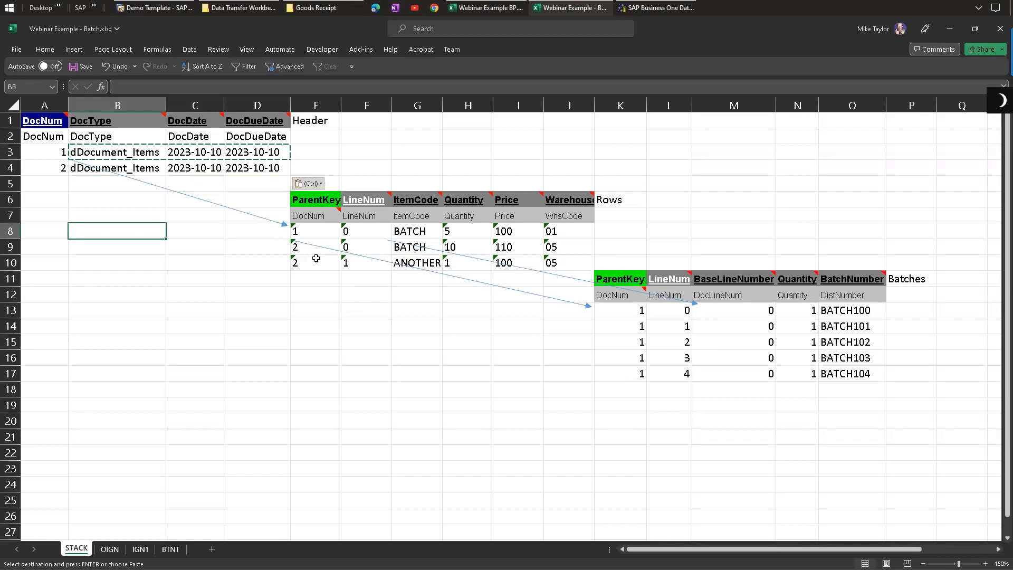
Step: Undo the pasted header values and both rows lines for document 2
{"action": "key", "text": "ctrl+z"}
{"action": "key", "text": "ctrl+z"}
{"action": "key", "text": "ctrl+z"}
{"action": "key", "text": "ctrl+z"}
{"action": "key", "text": "ctrl+z"}
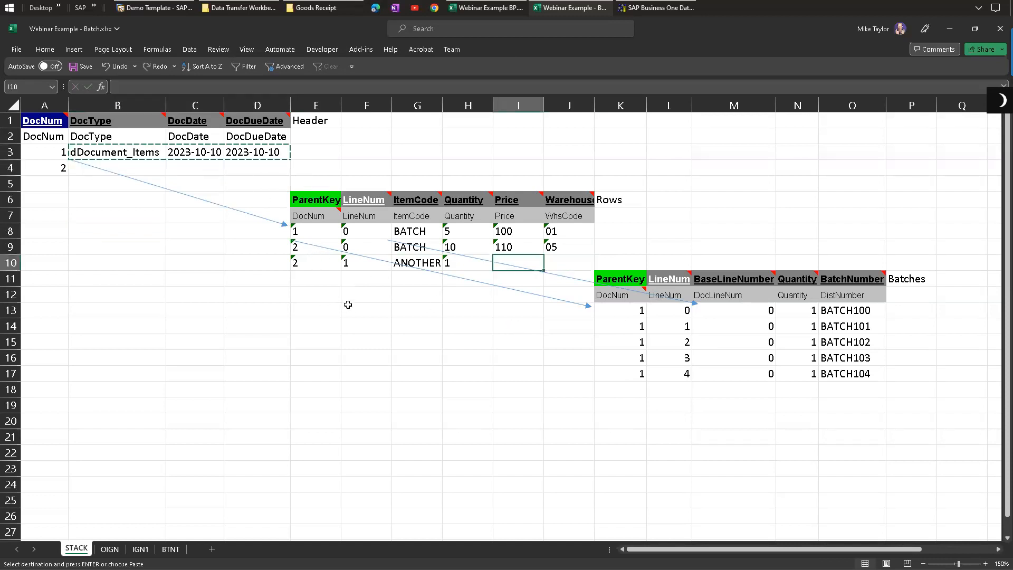
{"action": "key", "text": "ctrl+z"}
{"action": "key", "text": "ctrl+z"}
{"action": "key", "text": "ctrl+z"}
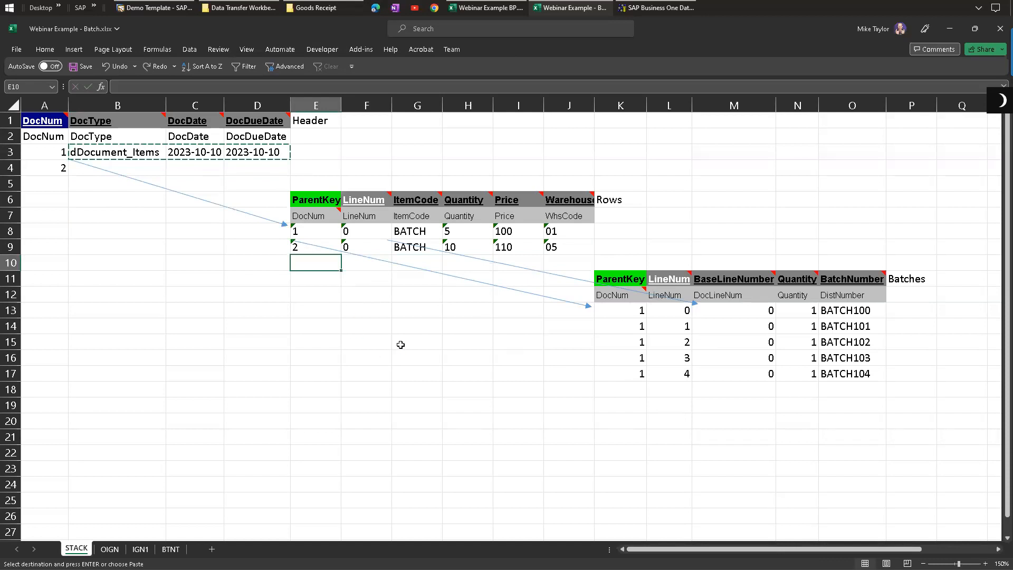
{"action": "key", "text": "ctrl+z"}
{"action": "key", "text": "ctrl+z"}
{"action": "key", "text": "ctrl+z"}
{"action": "key", "text": "ctrl+z"}
{"action": "key", "text": "ctrl+z"}
{"action": "key", "text": "ctrl+z"}
{"action": "left_click", "coordinate": [400, 345]}
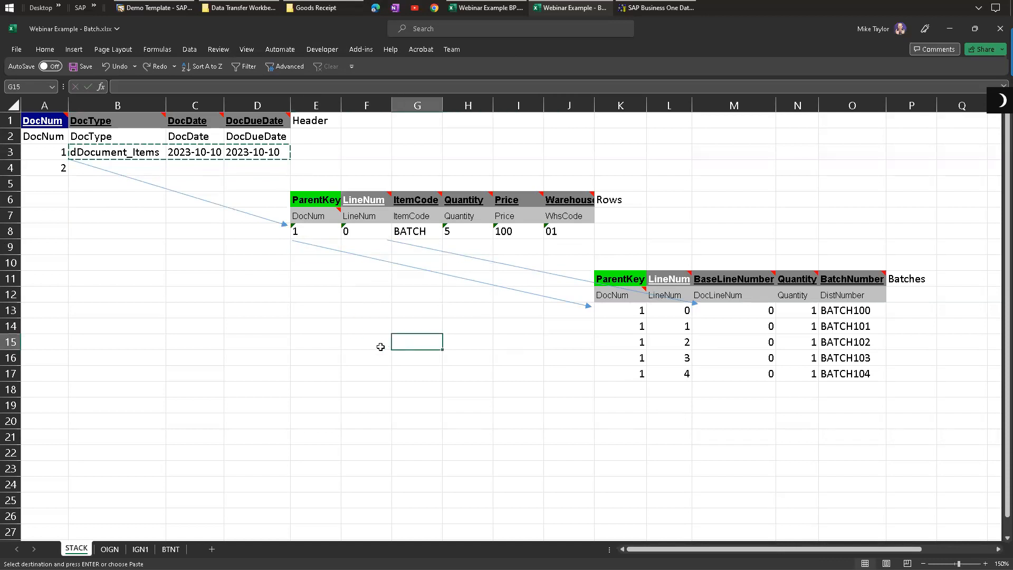
Step: Clear the DocNum 2 from the second header row
{"action": "left_click", "coordinate": [52, 170]}
{"action": "key", "text": "BackSpace"}
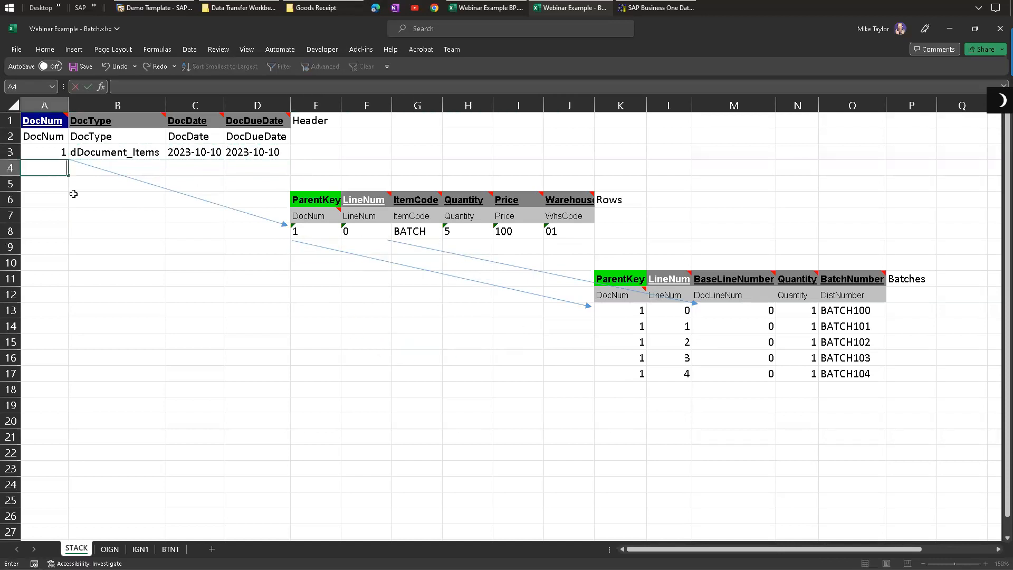
Step: Examine how the header row's DocNum relates to the ParentKey and LineNum of the rows line
{"action": "left_click", "coordinate": [51, 149]}
{"action": "left_click_drag", "start_coordinate": [242, 151], "coordinate": [56, 149]}
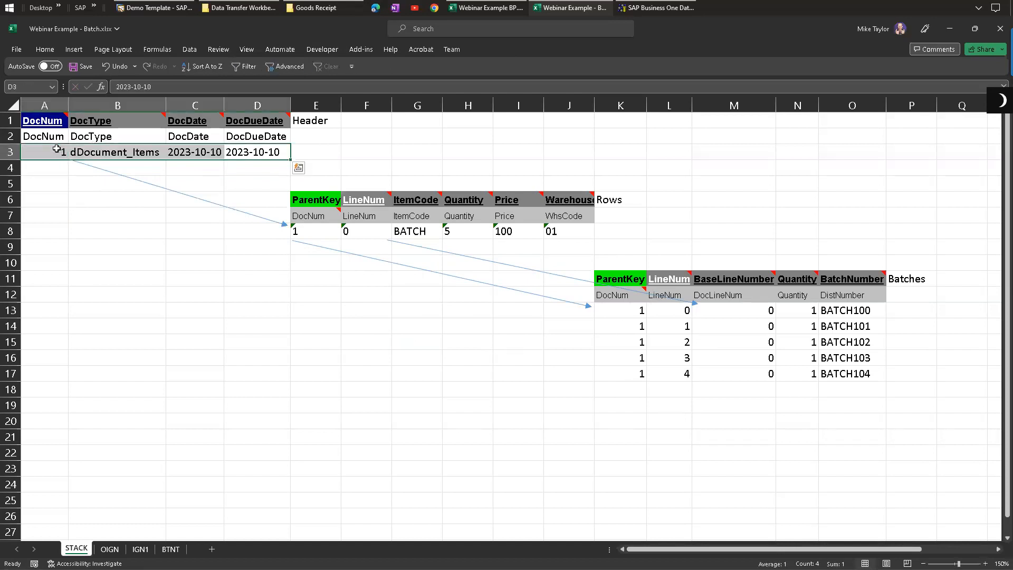
{"action": "left_click_drag", "start_coordinate": [310, 231], "coordinate": [554, 232]}
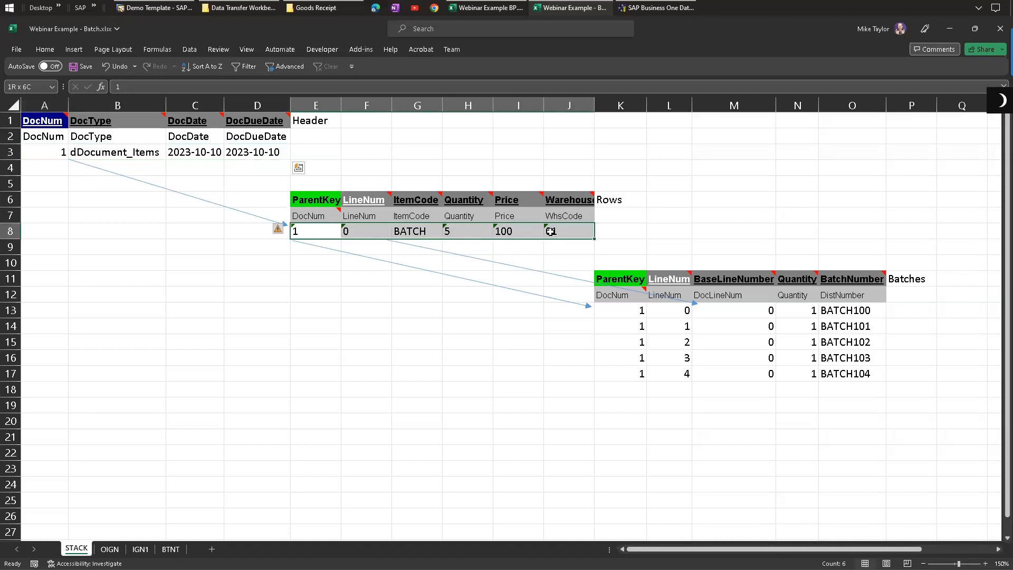
{"action": "left_click", "coordinate": [306, 229]}
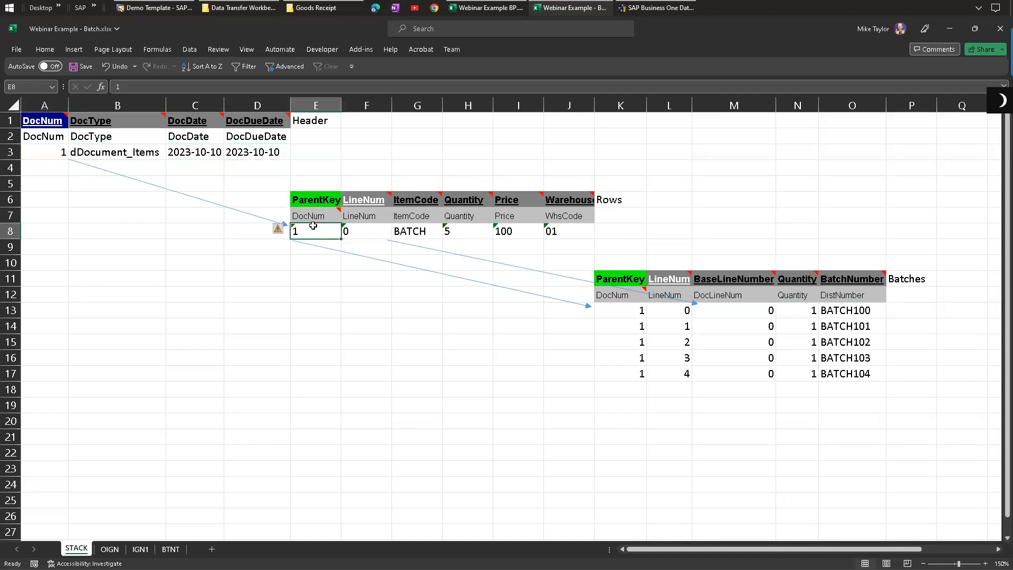
{"action": "left_click", "coordinate": [47, 152]}
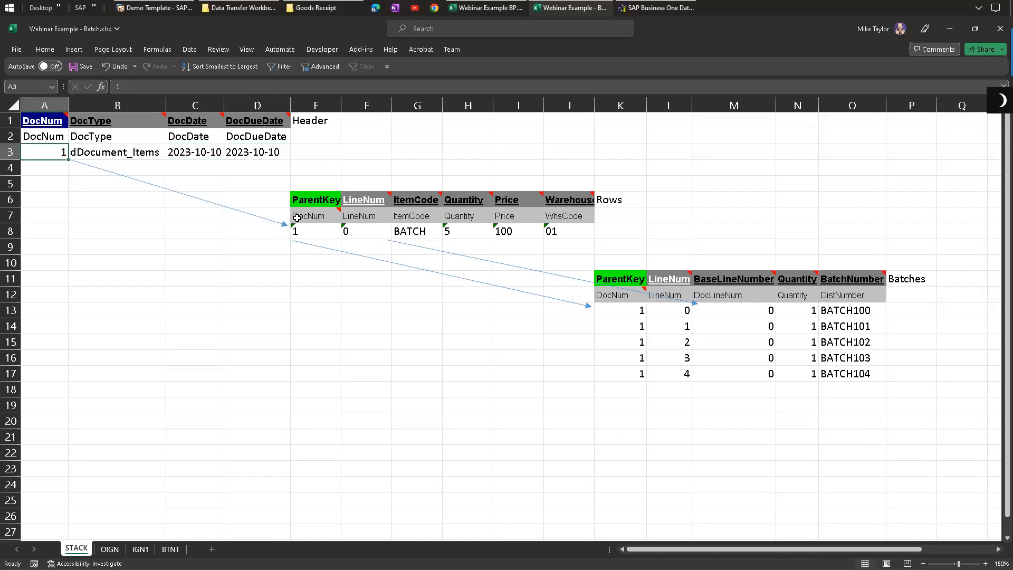
{"action": "left_click", "coordinate": [309, 231]}
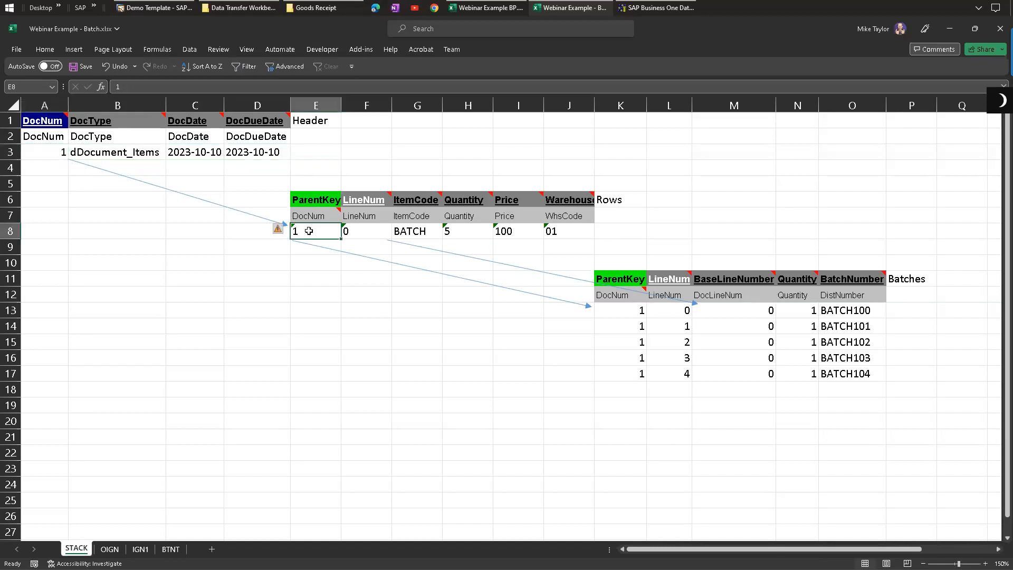
{"action": "left_click", "coordinate": [364, 232]}
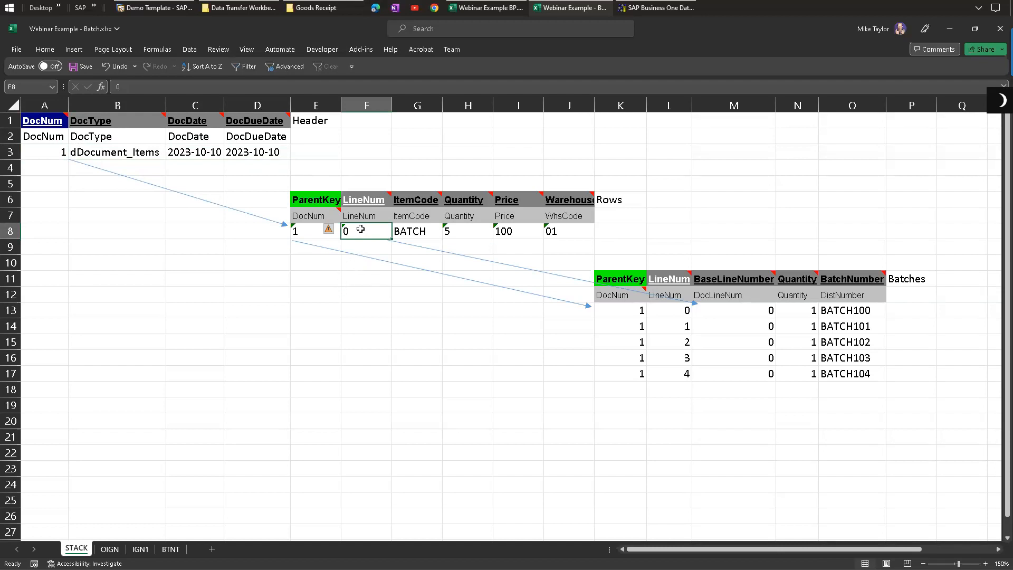
Step: Examine the fields of the single Rows line: LineNum, ItemCode, Quantity, Price and warehouse code
{"action": "left_click", "coordinate": [367, 311]}
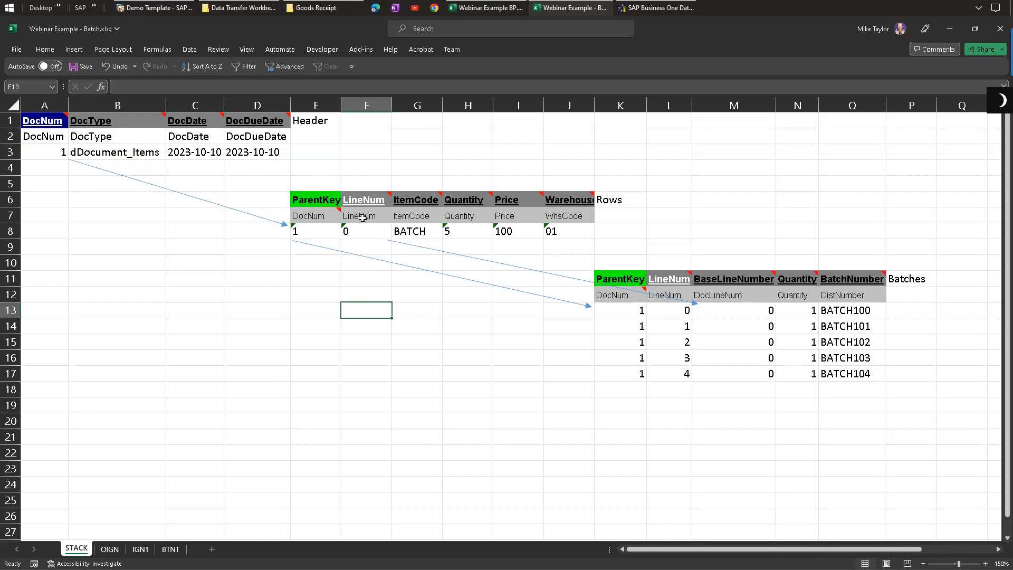
{"action": "left_click", "coordinate": [418, 230]}
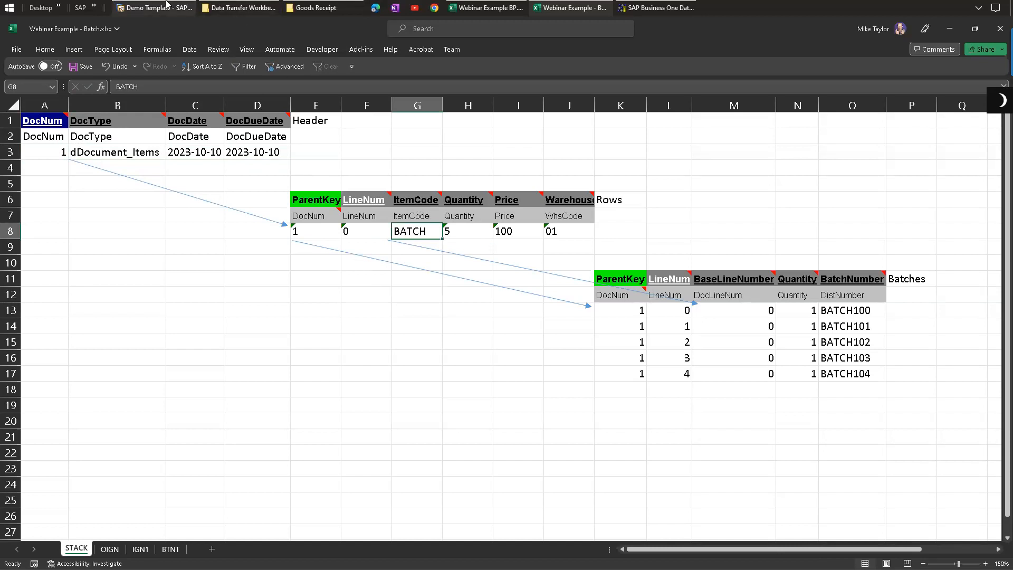
{"action": "left_click", "coordinate": [465, 230]}
{"action": "left_click", "coordinate": [526, 231]}
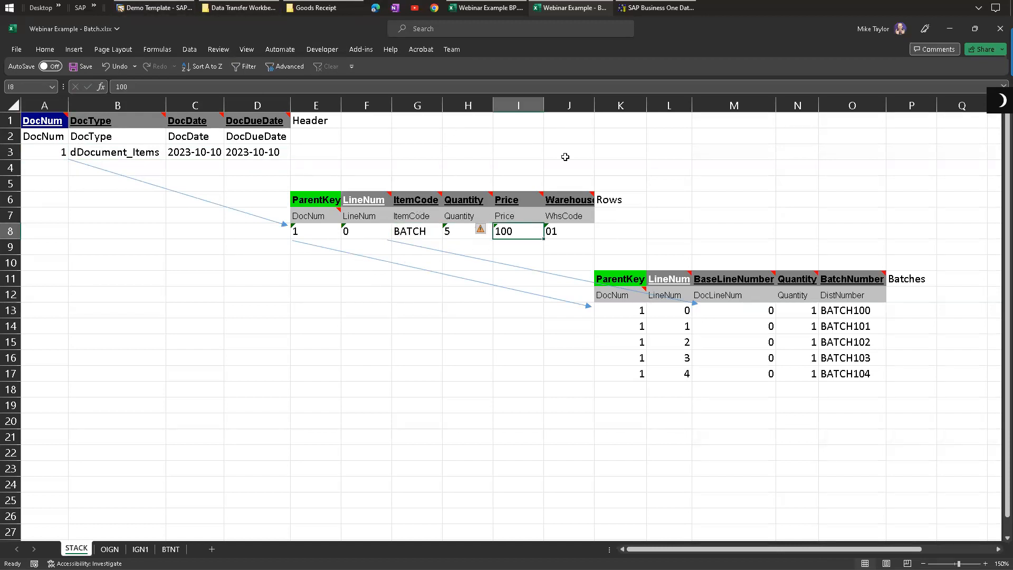
{"action": "left_click", "coordinate": [572, 227]}
{"action": "left_click_drag", "start_coordinate": [314, 228], "coordinate": [569, 226]}
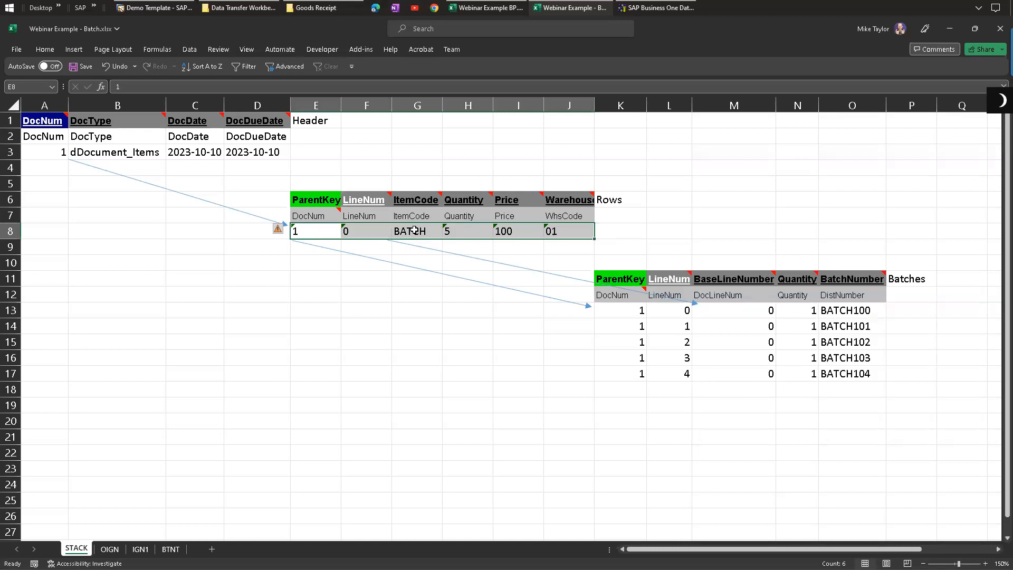
Step: Switch to SAP Business One and open the Batch Number Transactions Report for the Goods Receipt's BATCH line, then close it
{"action": "left_click", "coordinate": [153, 7]}
{"action": "right_click", "coordinate": [247, 247]}
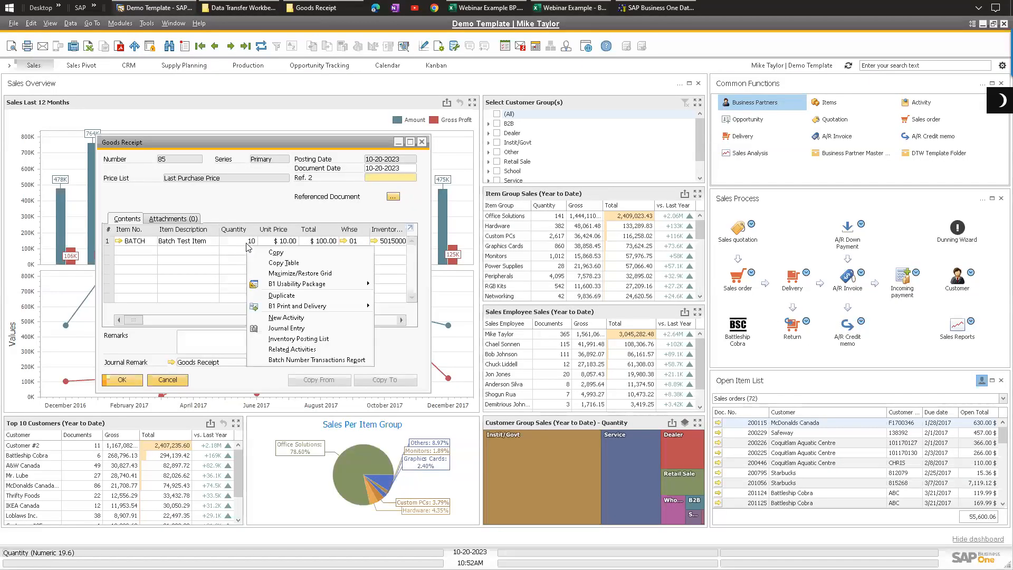
{"action": "left_click", "coordinate": [291, 360]}
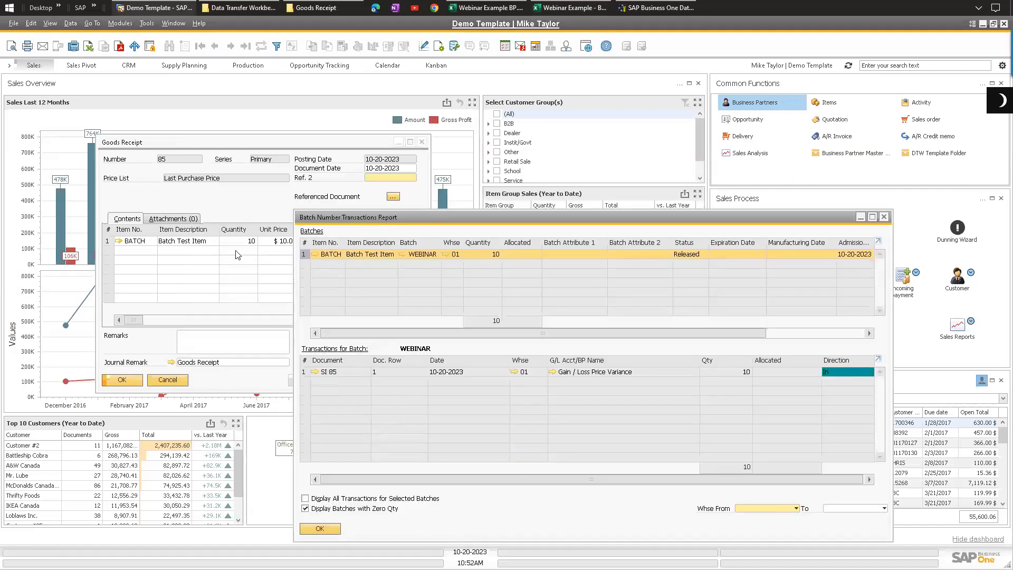
{"action": "left_click", "coordinate": [320, 529]}
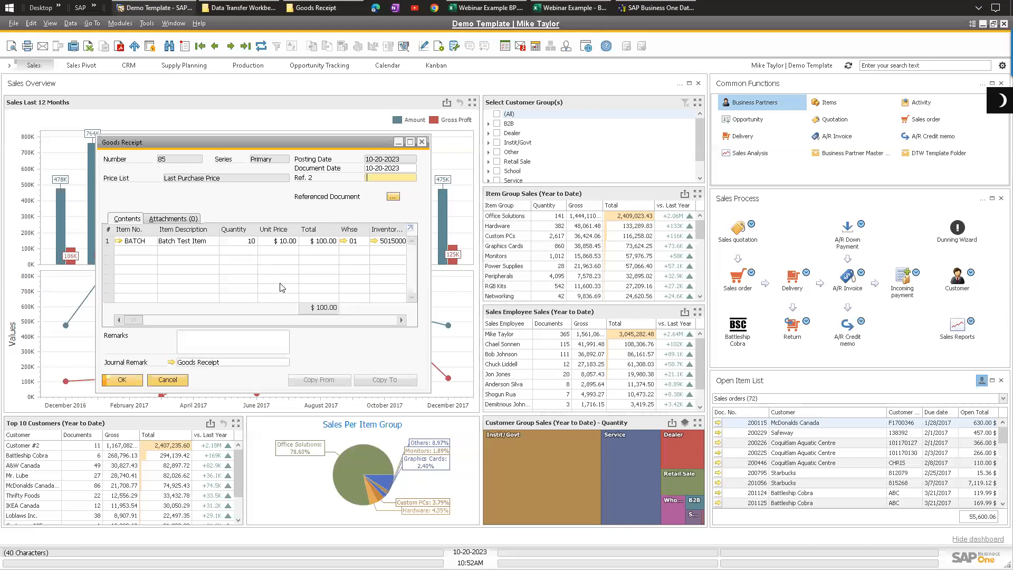
Step: Return to the workbook and compare the Rows line's ParentKey with the ParentKey column of the Batches table
{"action": "left_click", "coordinate": [580, 8]}
{"action": "left_click_drag", "start_coordinate": [618, 288], "coordinate": [865, 376]}
{"action": "left_click", "coordinate": [669, 423]}
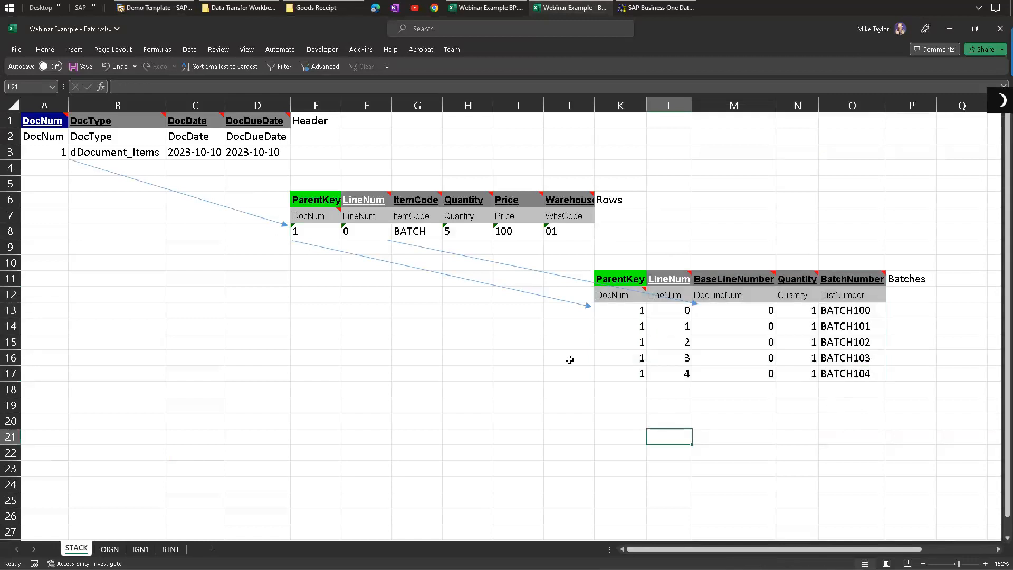
{"action": "left_click", "coordinate": [308, 231]}
{"action": "mouse_move", "coordinate": [309, 217]}
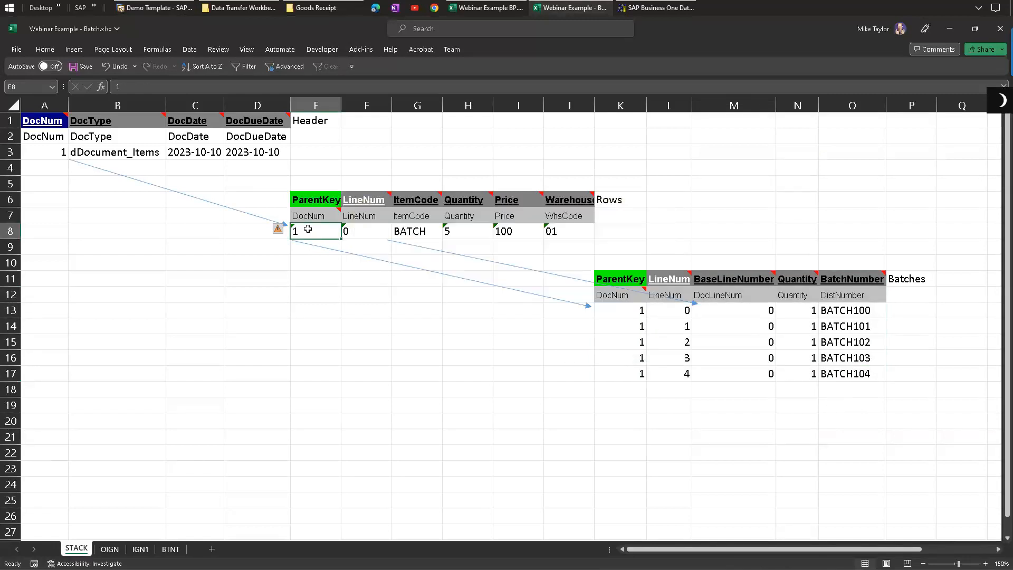
{"action": "left_click_drag", "start_coordinate": [631, 310], "coordinate": [630, 371]}
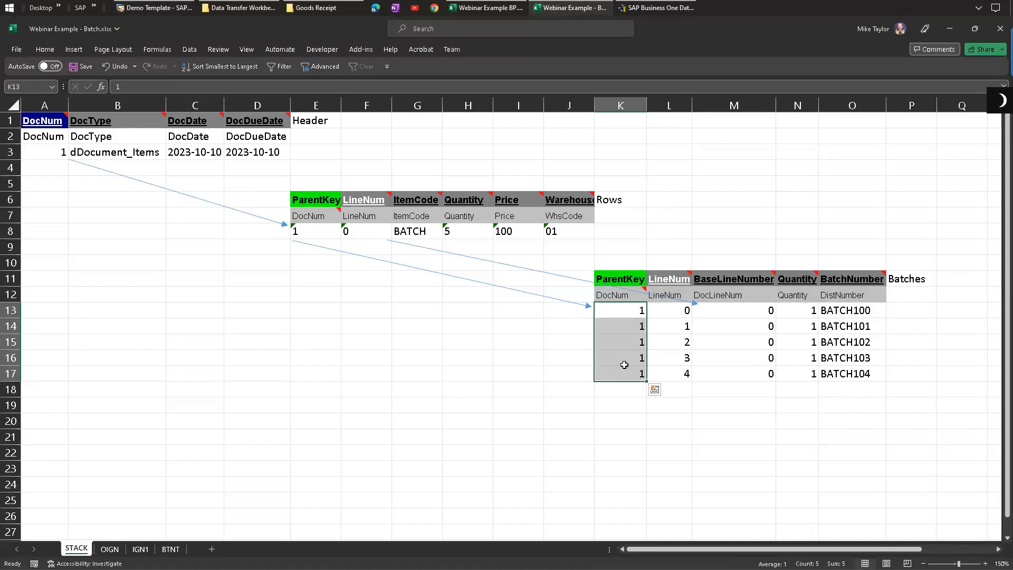
Step: Leaf through the BTNT, IGN1 and OIGN sheets and return to the STACK sheet
{"action": "left_click", "coordinate": [171, 549]}
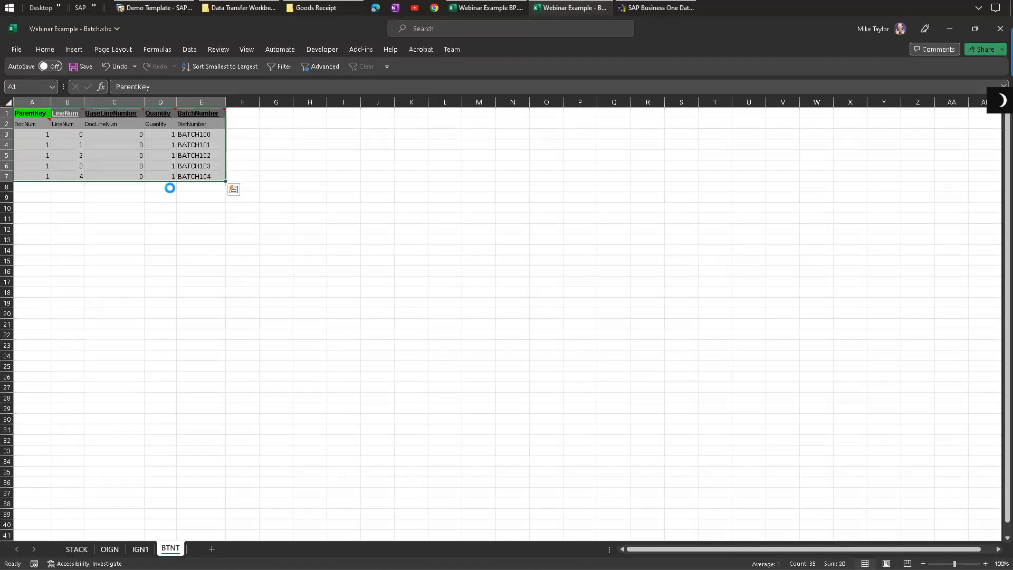
{"action": "left_click", "coordinate": [141, 549]}
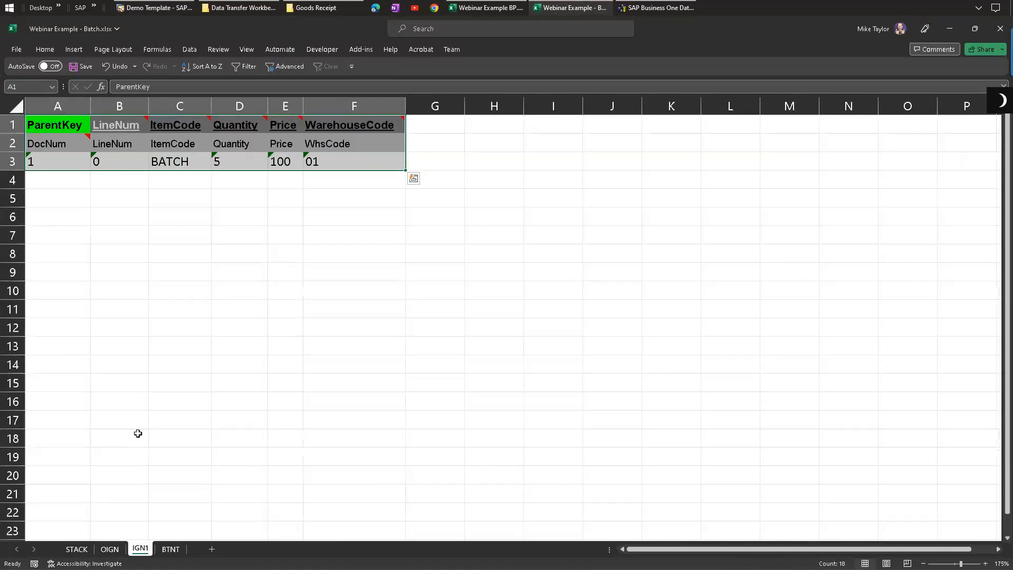
{"action": "left_click", "coordinate": [110, 549]}
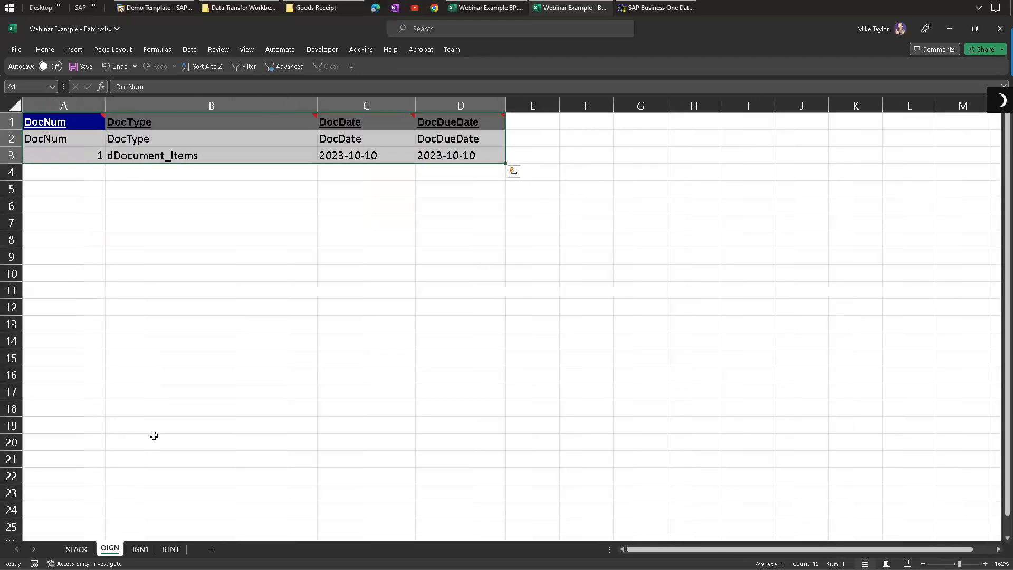
{"action": "left_click", "coordinate": [140, 549]}
{"action": "left_click", "coordinate": [170, 549]}
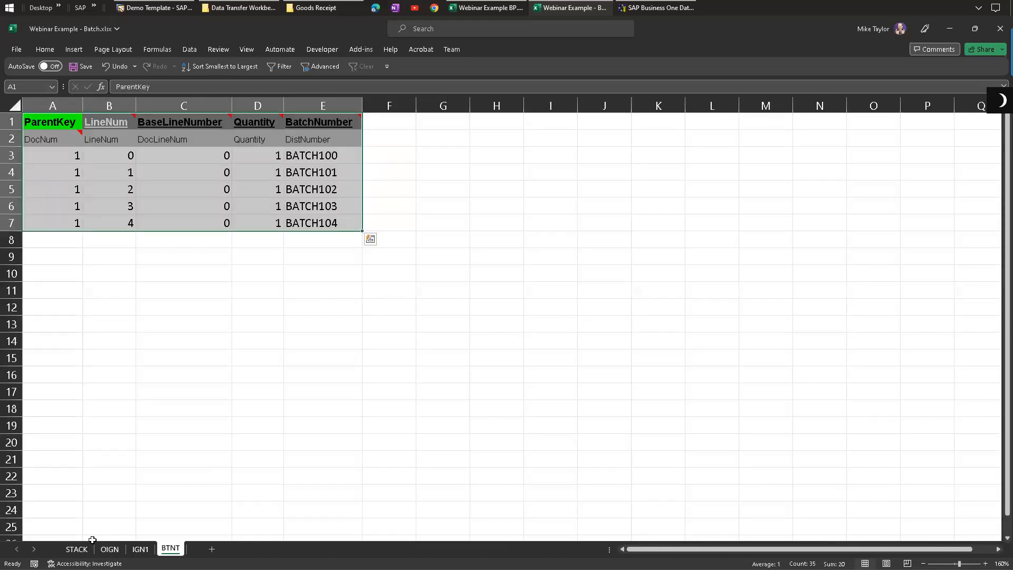
{"action": "left_click", "coordinate": [76, 549]}
Step: Examine how the Batches LineNum and BaseLineNumber values relate to the Rows line's LineNum
{"action": "left_click", "coordinate": [468, 342]}
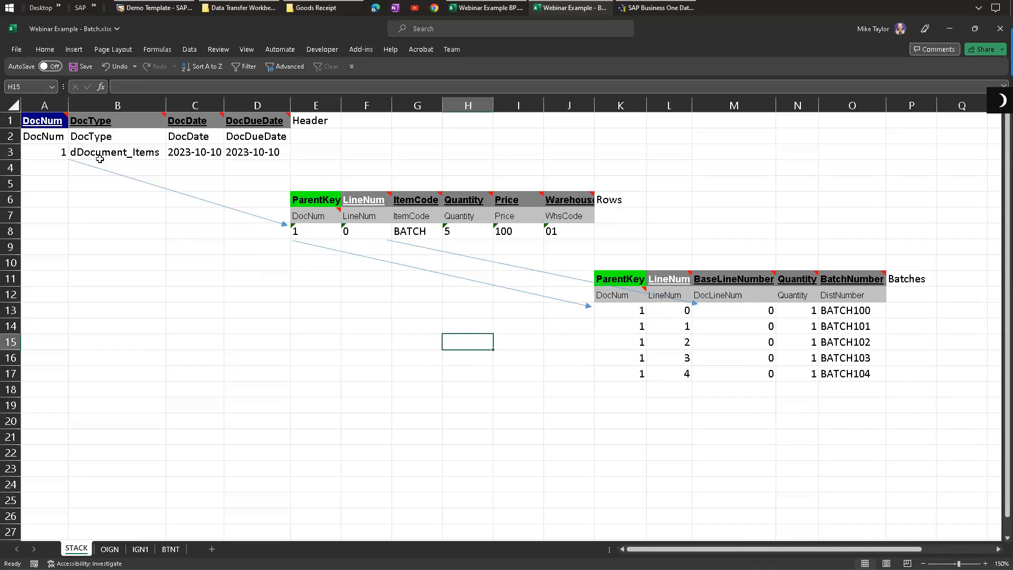
{"action": "left_click", "coordinate": [364, 231]}
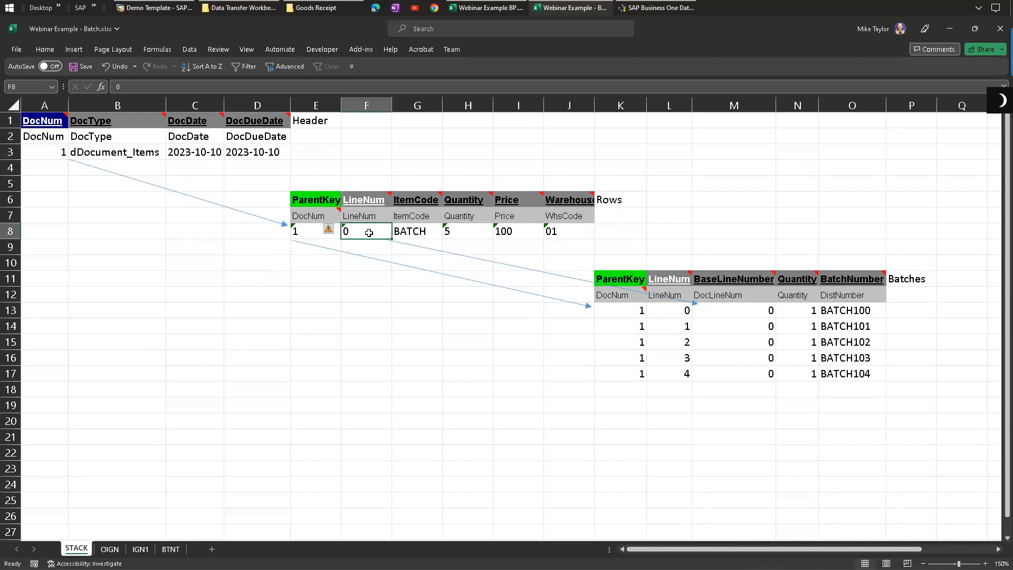
{"action": "left_click", "coordinate": [623, 310]}
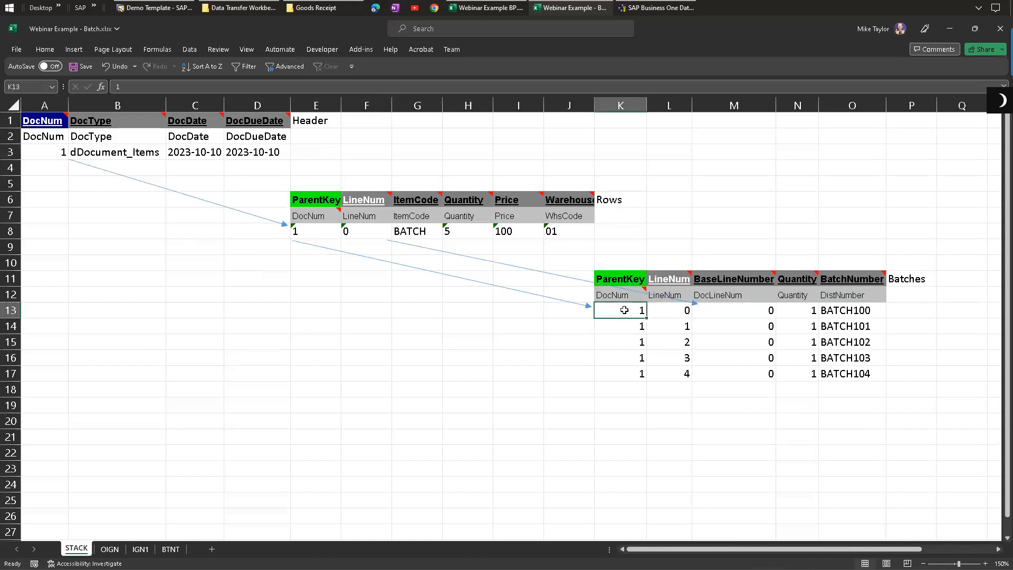
{"action": "left_click_drag", "start_coordinate": [625, 310], "coordinate": [627, 370]}
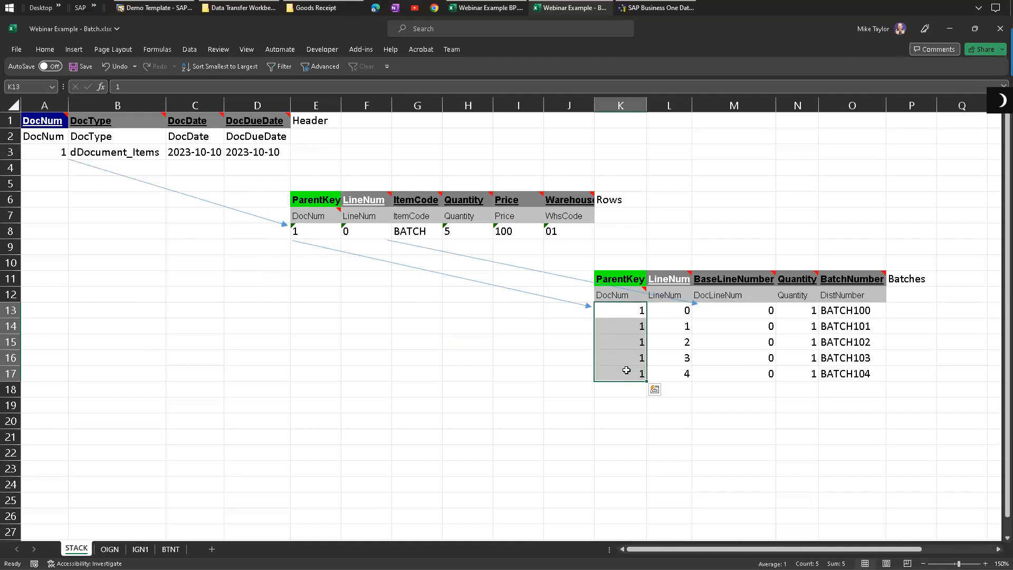
{"action": "left_click_drag", "start_coordinate": [728, 311], "coordinate": [740, 373]}
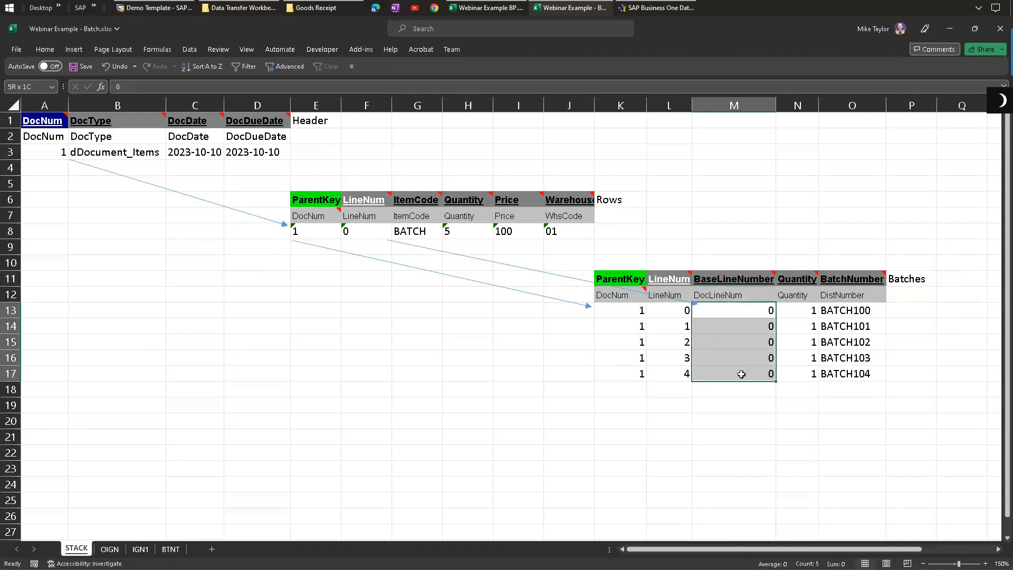
{"action": "left_click", "coordinate": [348, 232]}
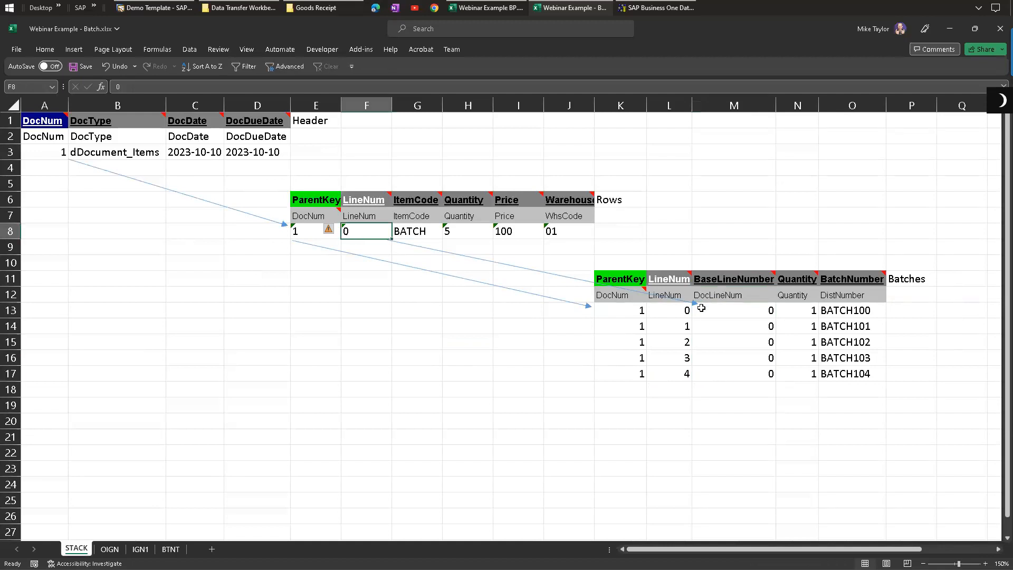
{"action": "left_click", "coordinate": [669, 278]}
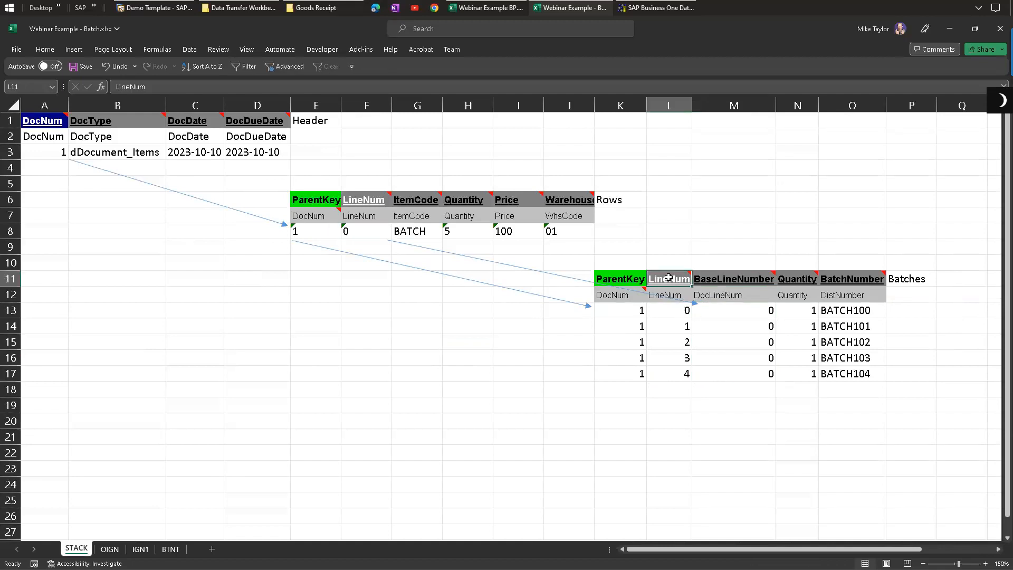
{"action": "left_click", "coordinate": [676, 310]}
{"action": "left_click", "coordinate": [680, 326]}
{"action": "left_click", "coordinate": [679, 341]}
{"action": "left_click", "coordinate": [677, 357]}
{"action": "left_click", "coordinate": [674, 377]}
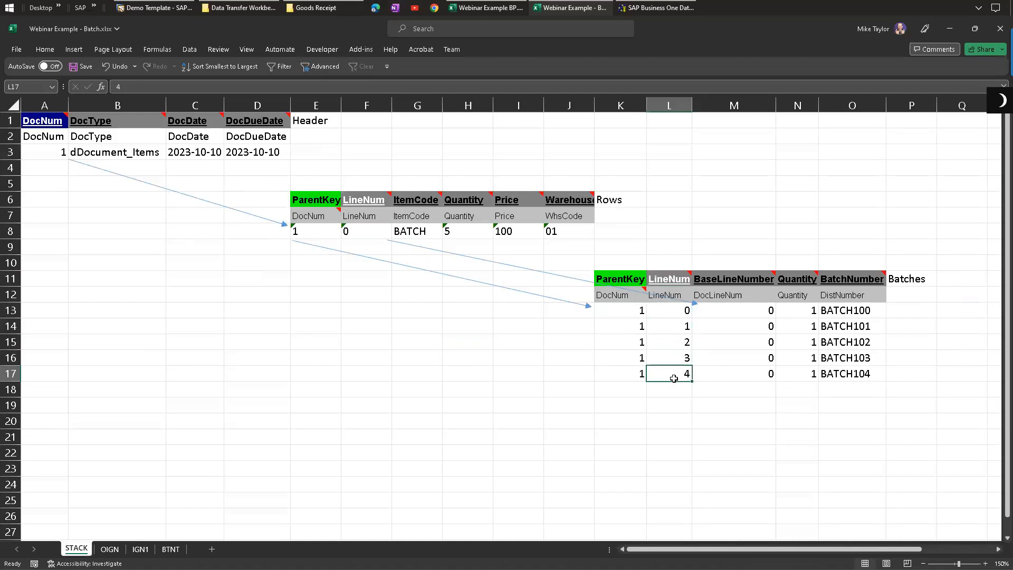
{"action": "left_click", "coordinate": [802, 310]}
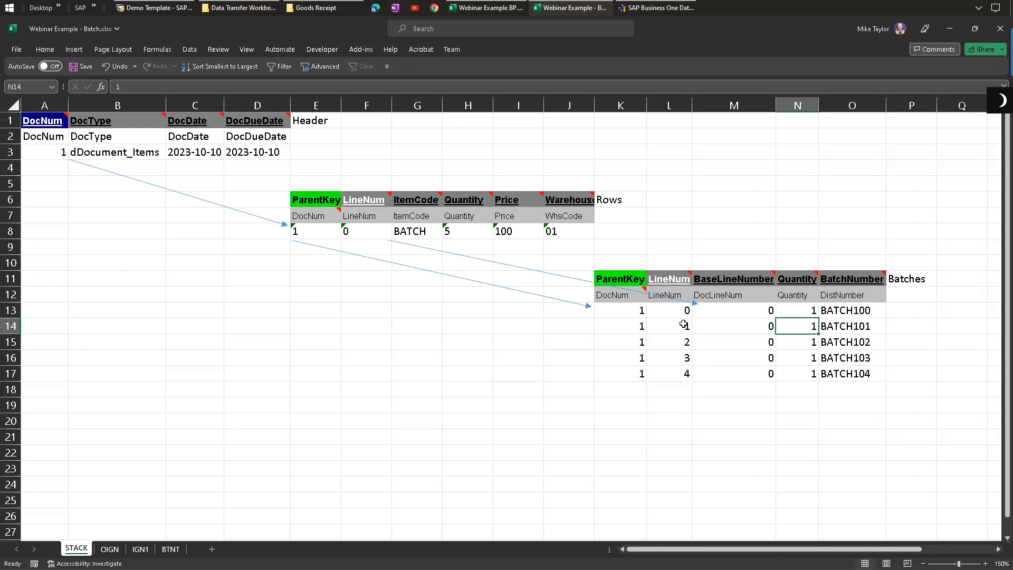
Step: Examine the batch Quantity values against the row Quantity and the BatchNumber entries BATCH100 to BATCH104
{"action": "left_click", "coordinate": [473, 234]}
{"action": "left_click", "coordinate": [801, 307]}
{"action": "left_click", "coordinate": [801, 342]}
{"action": "left_click", "coordinate": [802, 358]}
{"action": "left_click", "coordinate": [803, 375]}
{"action": "left_click_drag", "start_coordinate": [848, 312], "coordinate": [848, 387]}
{"action": "left_click", "coordinate": [847, 375]}
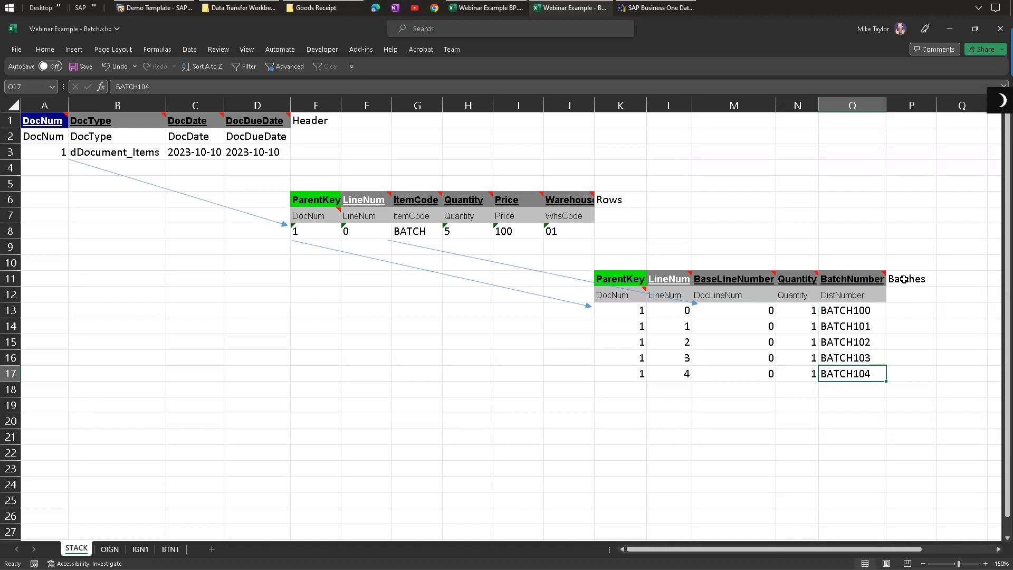
{"action": "left_click_drag", "start_coordinate": [868, 277], "coordinate": [618, 371]}
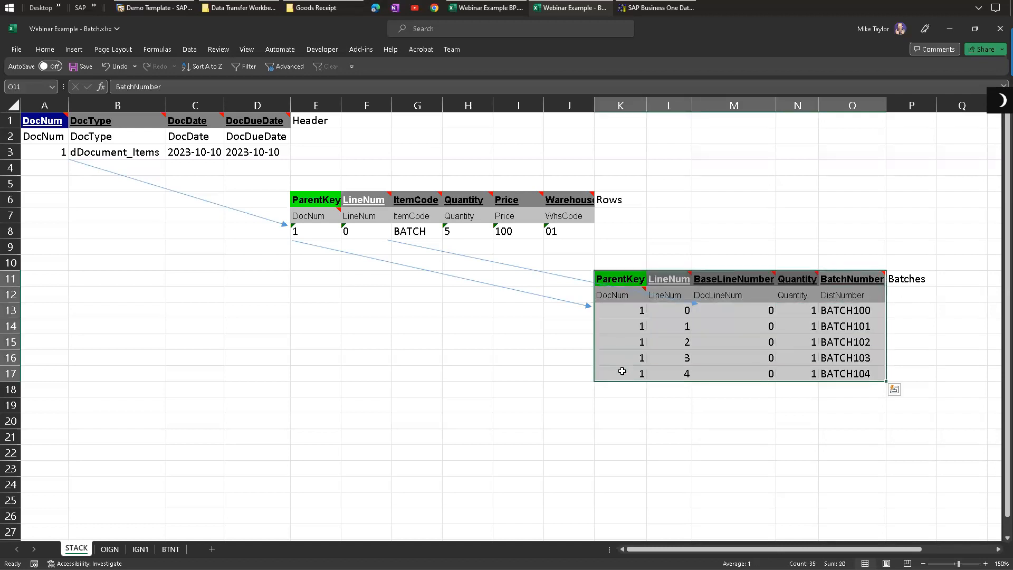
Step: Compare the separate OIGN, IGN1 and BTNT sheets with the stacked layout
{"action": "left_click", "coordinate": [111, 551]}
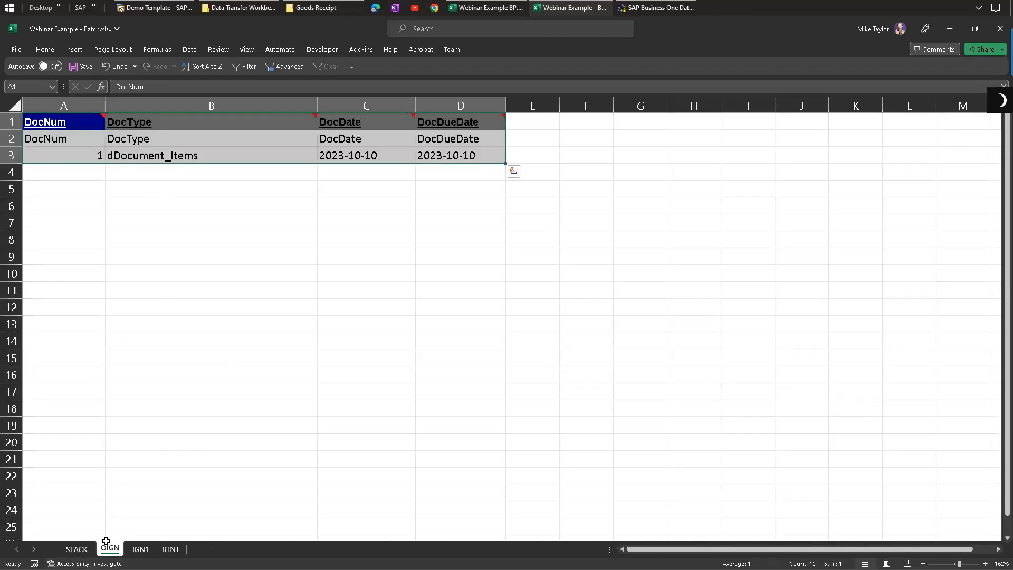
{"action": "left_click", "coordinate": [141, 550]}
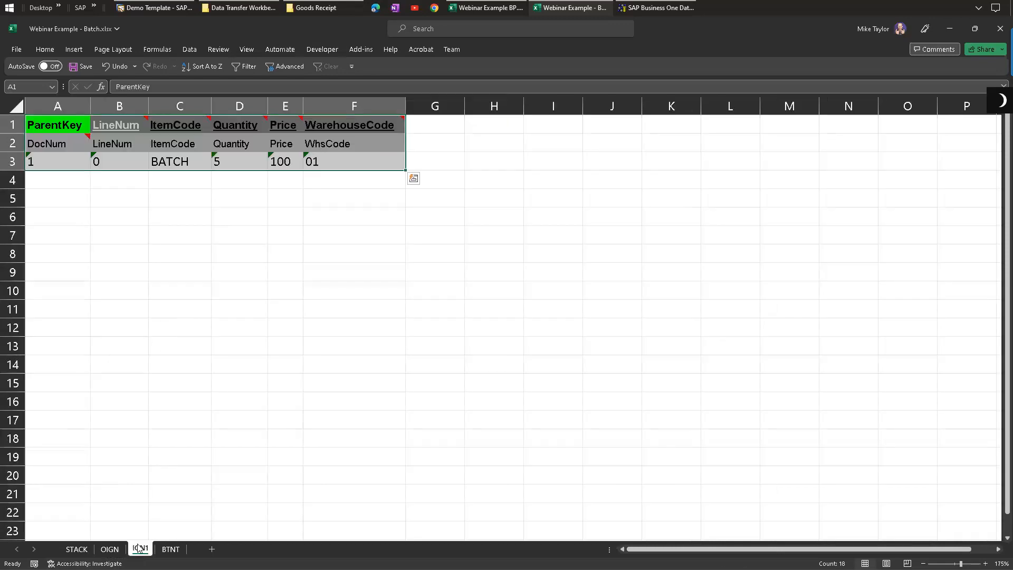
{"action": "left_click", "coordinate": [171, 550]}
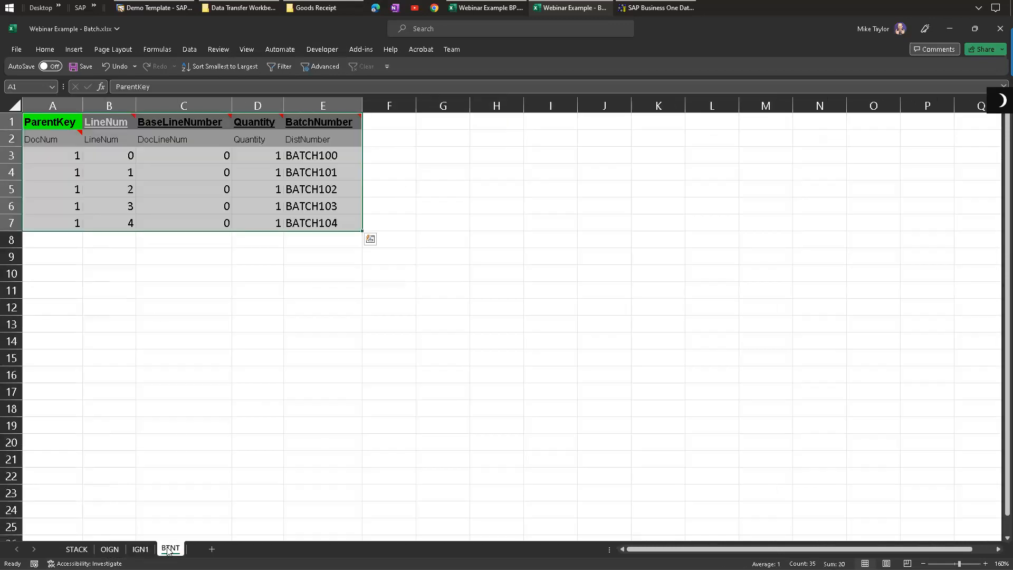
Step: Open the BTNT - BatchNumbers.xlt template from the Goods Receipt templates folder
{"action": "left_click", "coordinate": [311, 7]}
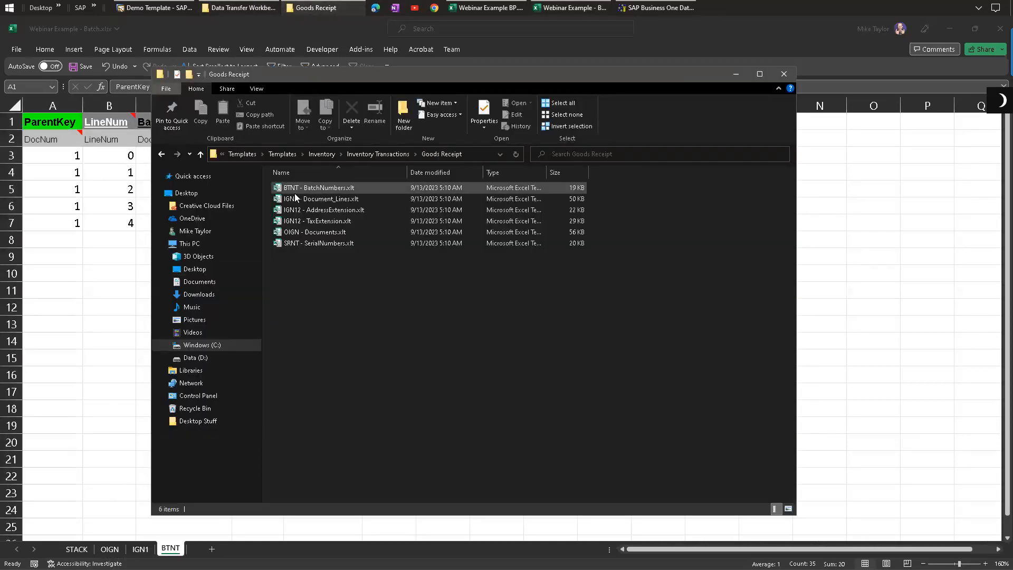
{"action": "double_click", "coordinate": [321, 188]}
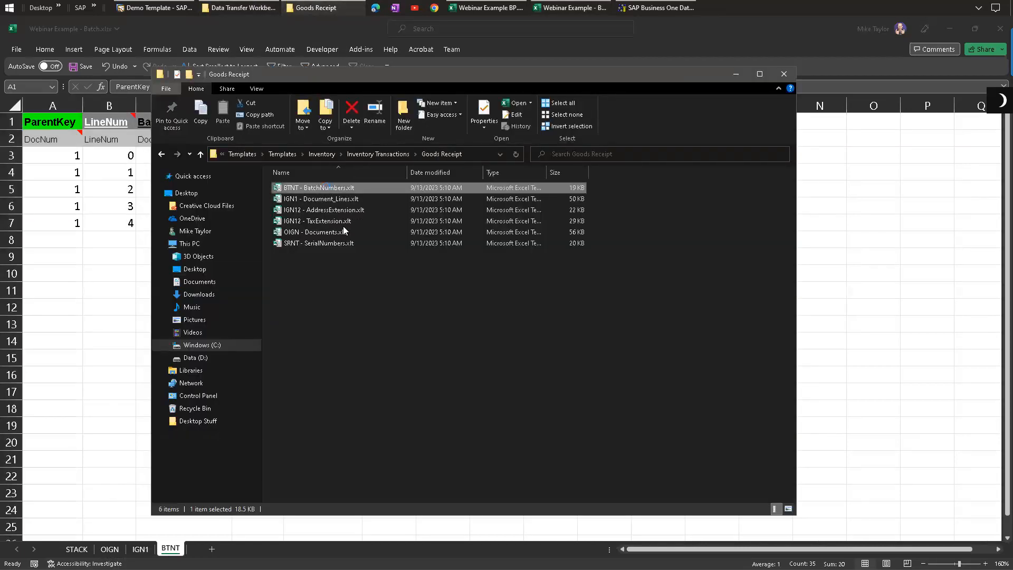
{"action": "left_click", "coordinate": [452, 278]}
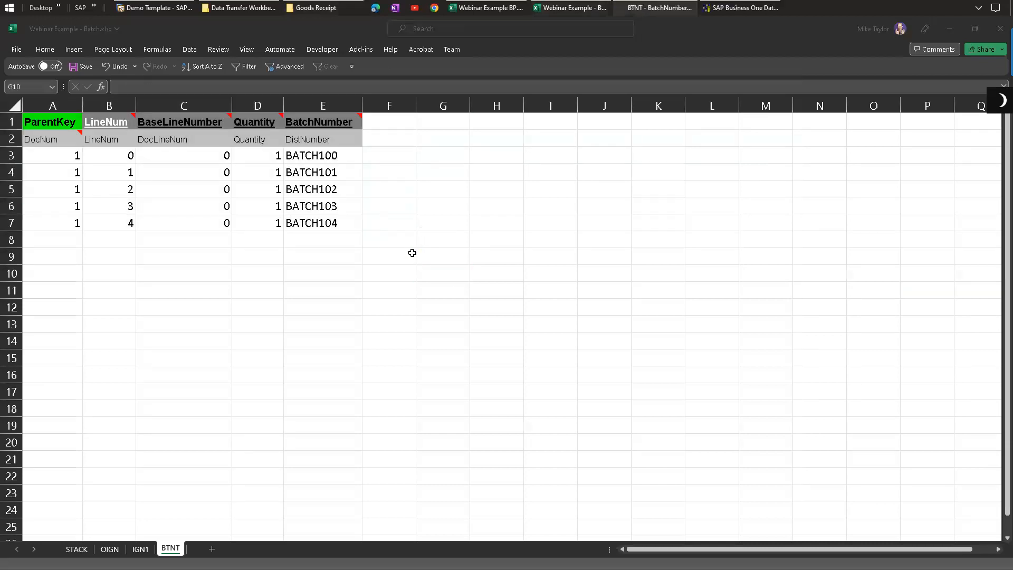
Step: Examine the batch template's column headers, from ParentKey through BaseLineNumber
{"action": "scroll", "coordinate": [240, 142], "scroll_direction": "up", "scroll_amount": 4}
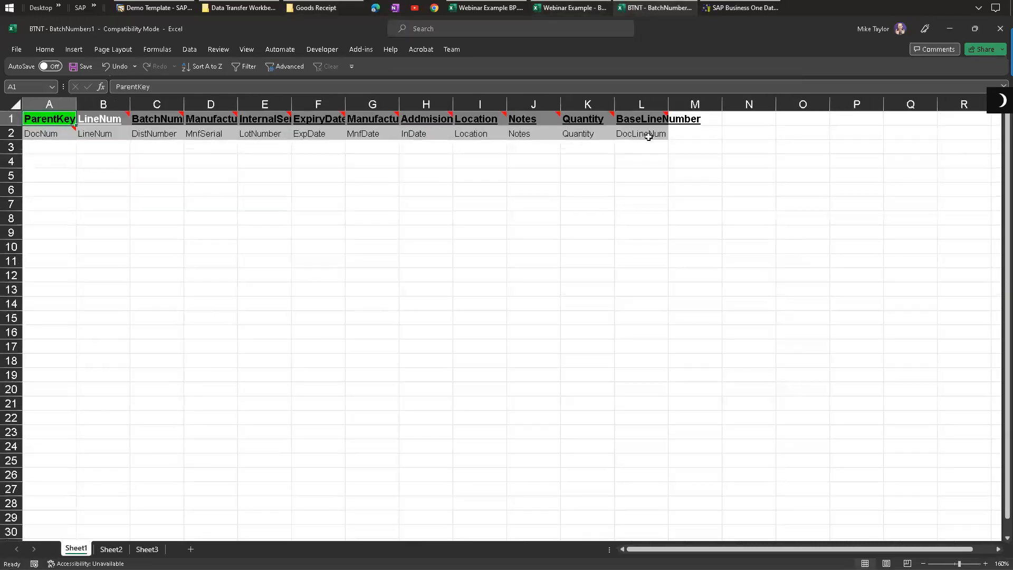
{"action": "scroll", "coordinate": [685, 125], "scroll_direction": "up", "scroll_amount": 1}
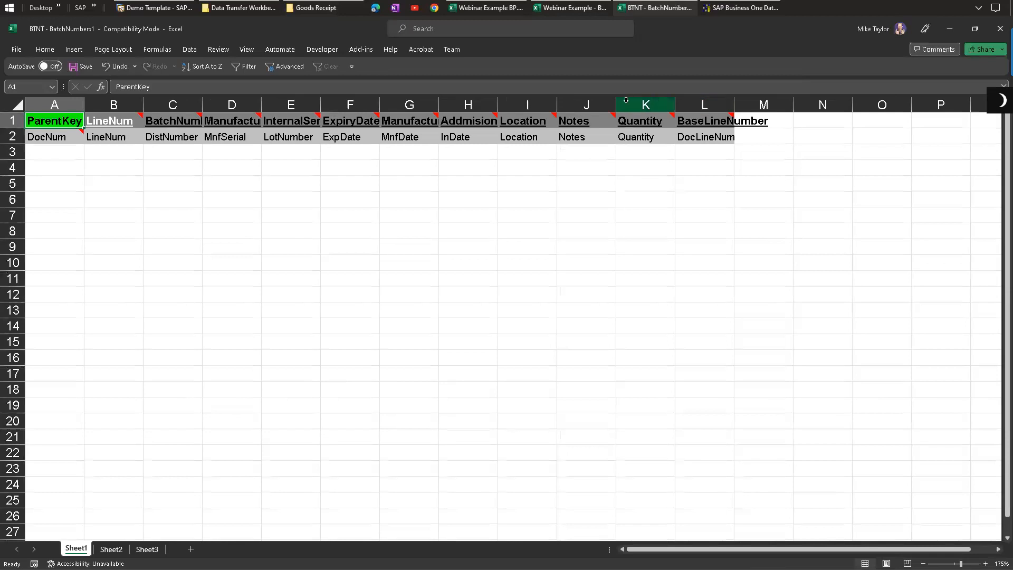
{"action": "left_click", "coordinate": [584, 100]}
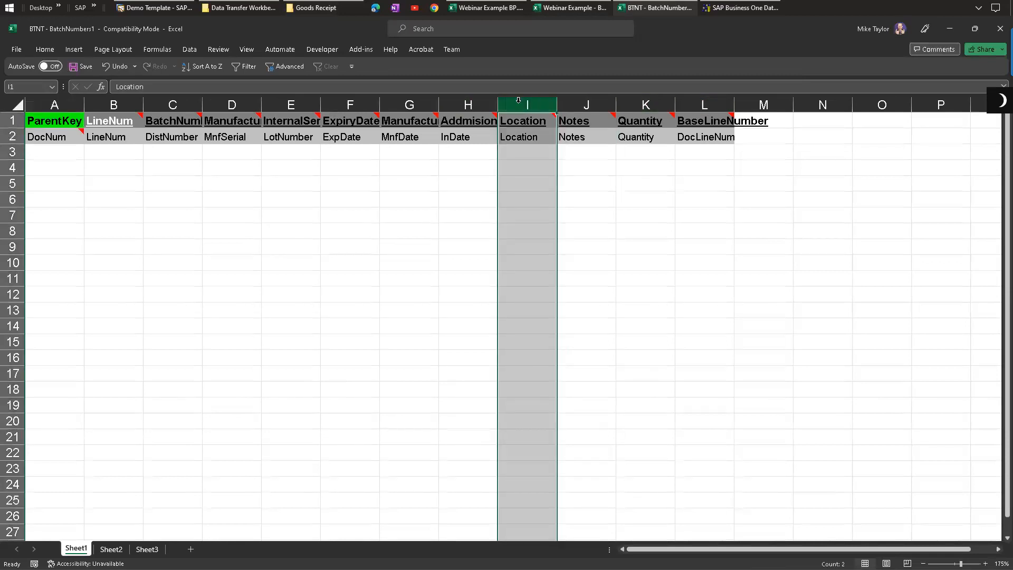
{"action": "left_click_drag", "start_coordinate": [752, 123], "coordinate": [760, 137]}
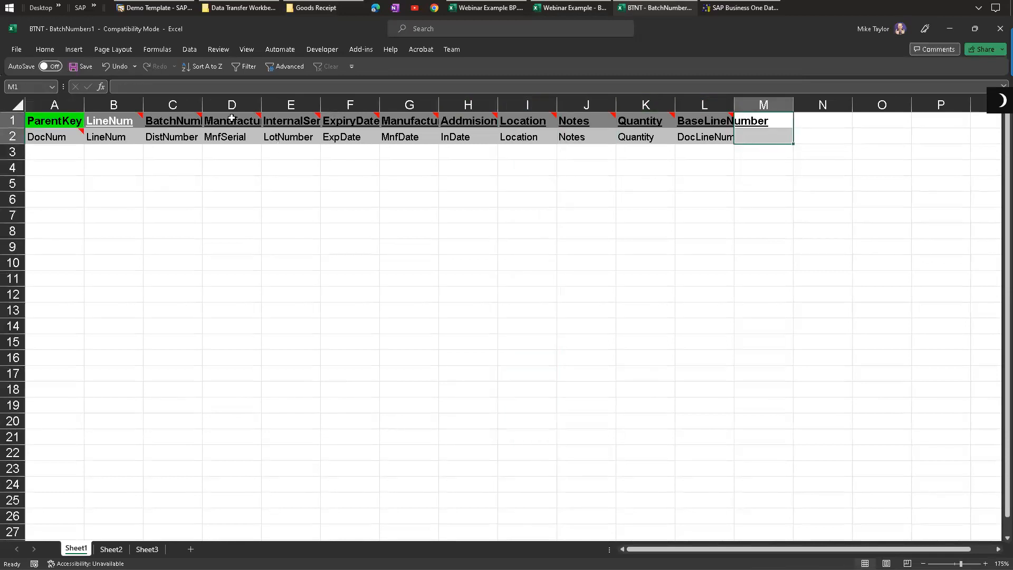
Step: Close the BTNT batch number template workbook
{"action": "left_click_drag", "start_coordinate": [232, 119], "coordinate": [231, 136]}
{"action": "left_click_drag", "start_coordinate": [176, 120], "coordinate": [121, 137]}
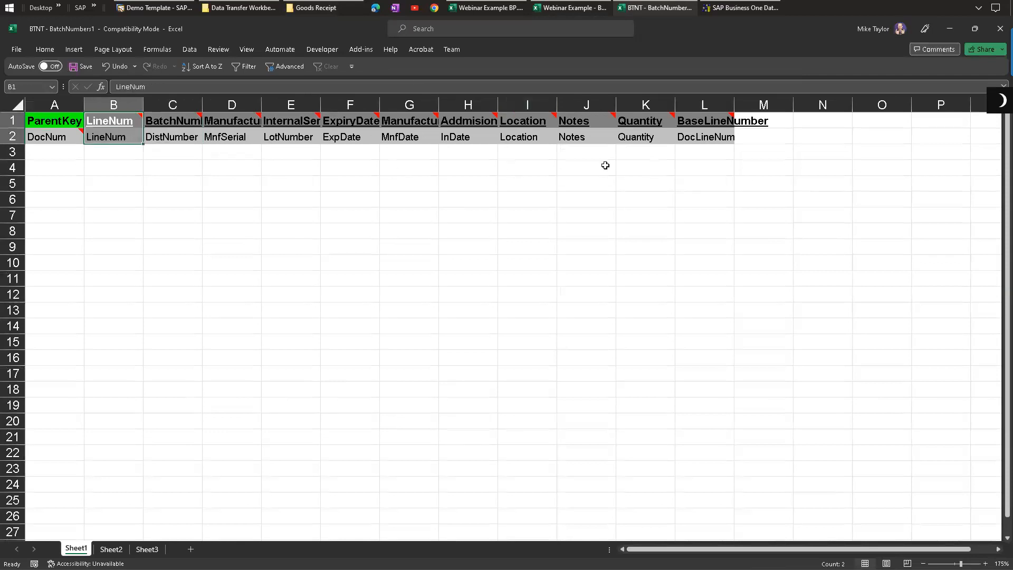
{"action": "left_click", "coordinate": [996, 36]}
Step: Compare the OIGN, IGN1 and BTNT sheets of the Webinar Example - Batch workbook
{"action": "left_click_drag", "start_coordinate": [386, 121], "coordinate": [388, 220]}
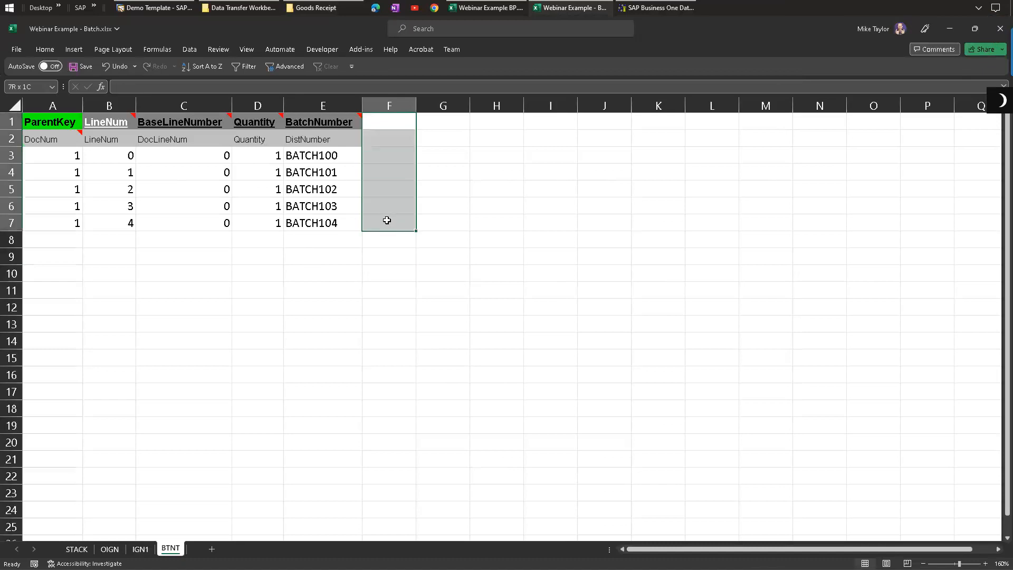
{"action": "left_click_drag", "start_coordinate": [438, 122], "coordinate": [436, 226]}
{"action": "left_click_drag", "start_coordinate": [493, 125], "coordinate": [502, 232]}
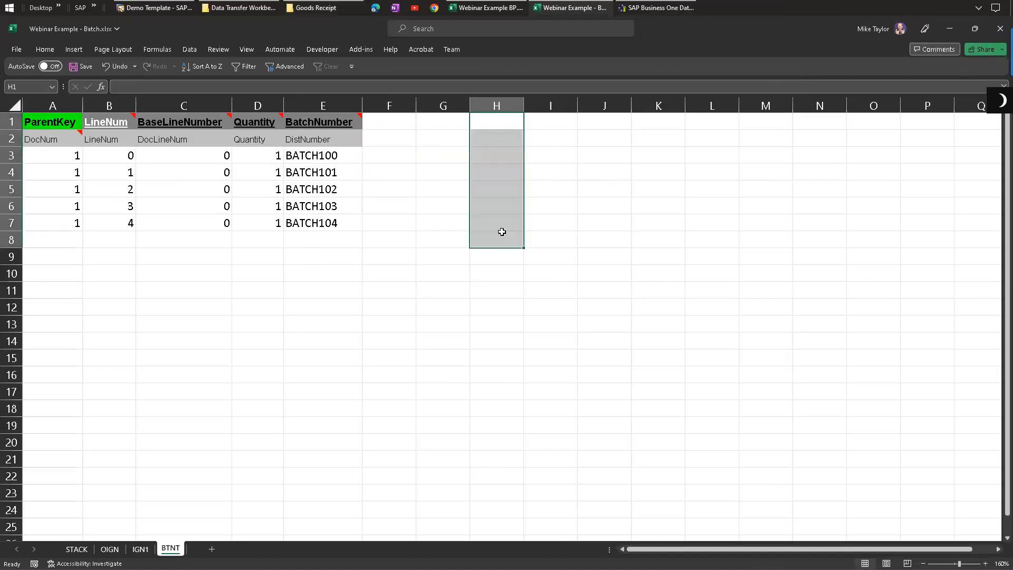
{"action": "left_click", "coordinate": [110, 549]}
{"action": "mouse_move", "coordinate": [550, 129]}
{"action": "left_mouse_down"}
{"action": "mouse_move", "coordinate": [541, 116]}
{"action": "mouse_move", "coordinate": [547, 142]}
{"action": "mouse_move", "coordinate": [544, 122]}
{"action": "left_mouse_up"}
{"action": "left_click", "coordinate": [140, 549]}
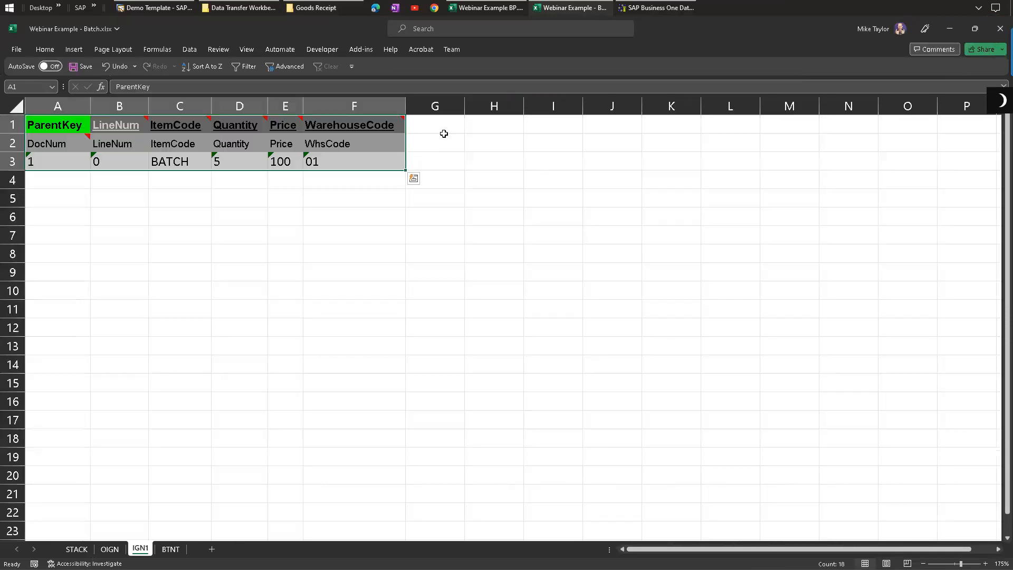
{"action": "left_click_drag", "start_coordinate": [443, 130], "coordinate": [439, 162]}
{"action": "left_click", "coordinate": [493, 271]}
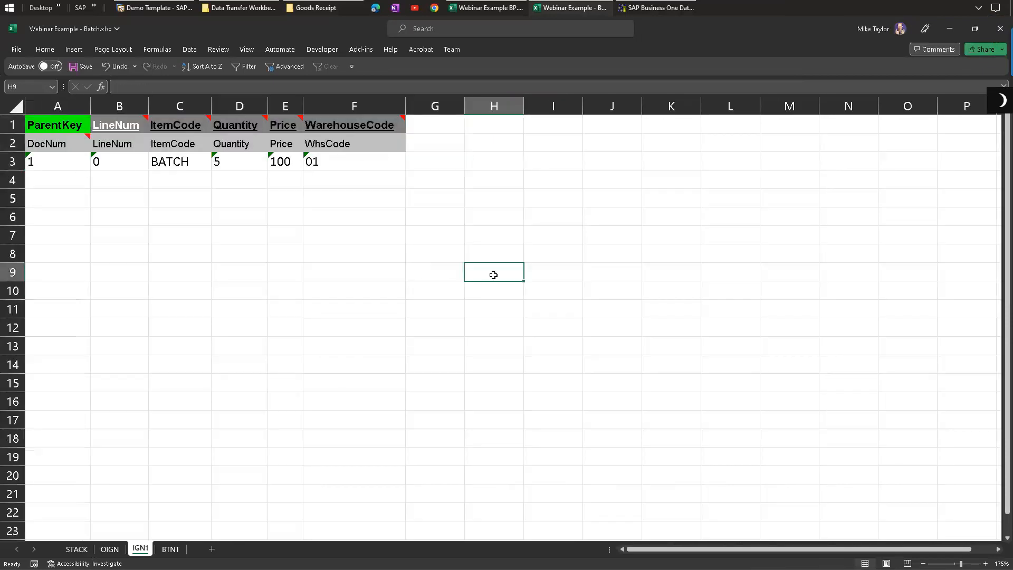
{"action": "left_click", "coordinate": [171, 549]}
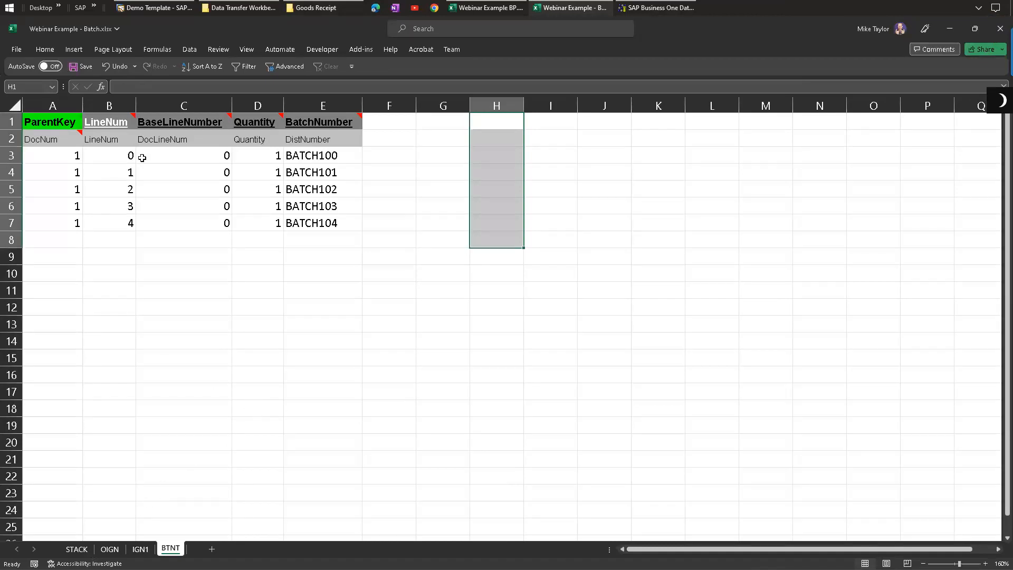
{"action": "left_click", "coordinate": [109, 549]}
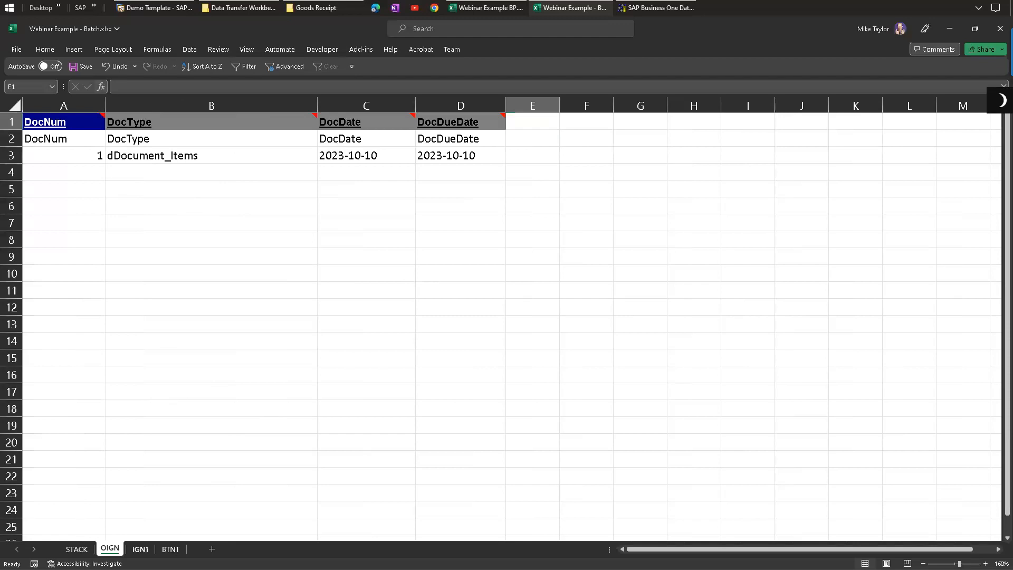
{"action": "left_click", "coordinate": [141, 549]}
{"action": "left_click", "coordinate": [170, 549]}
{"action": "left_click", "coordinate": [110, 549]}
{"action": "left_click", "coordinate": [140, 549]}
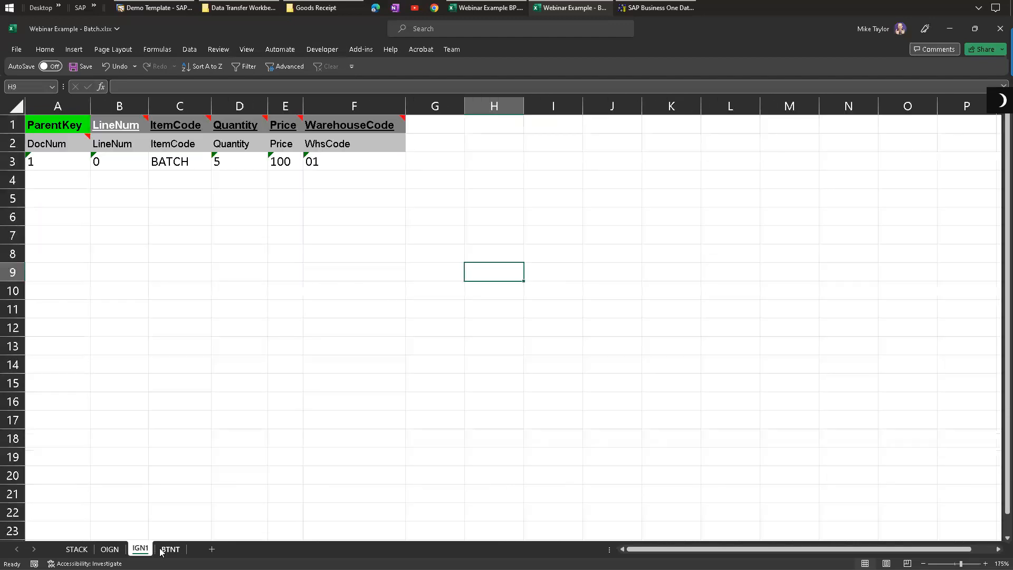
{"action": "left_click", "coordinate": [171, 549]}
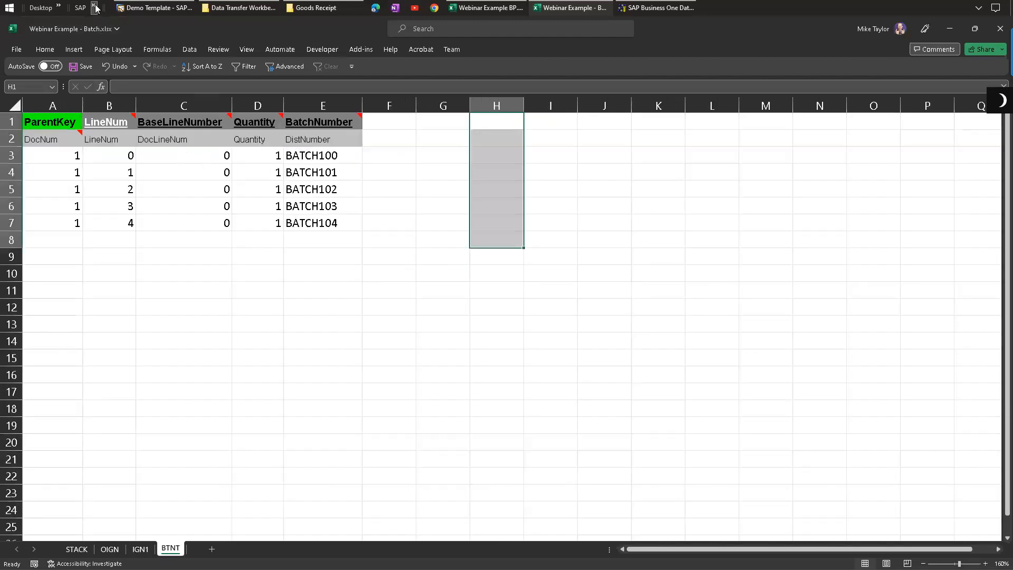
Step: Open the OIGN header and IGN1 lines batch example text files from the desktop to view their contents
{"action": "left_click", "coordinate": [58, 7]}
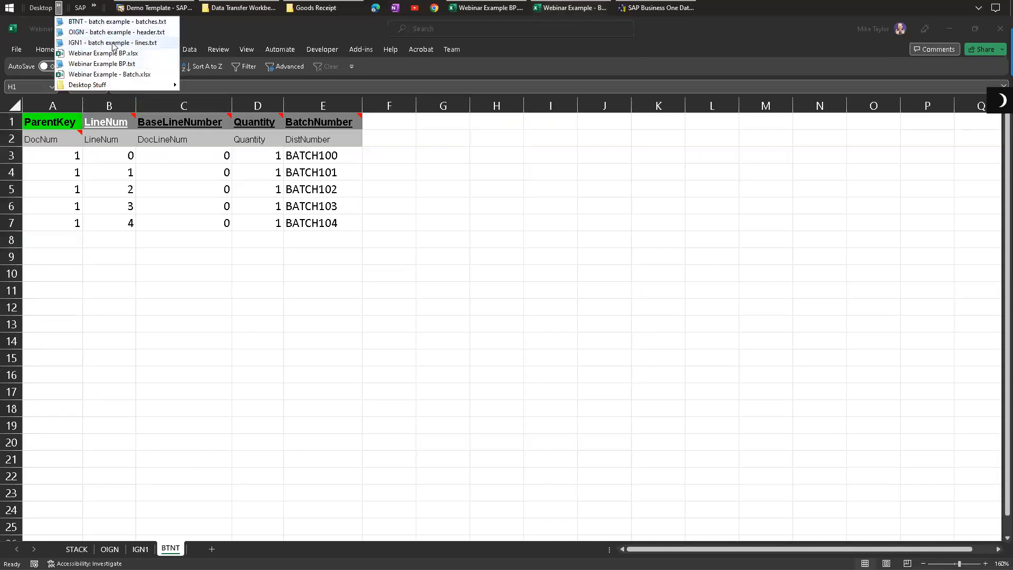
{"action": "left_click", "coordinate": [87, 33]}
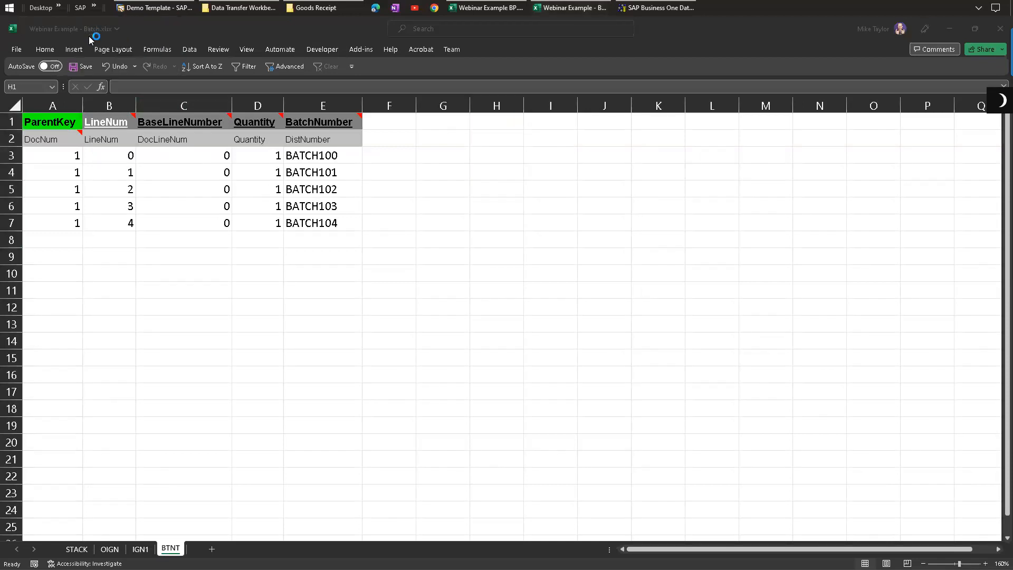
{"action": "key", "text": "ctrl+shift+Home"}
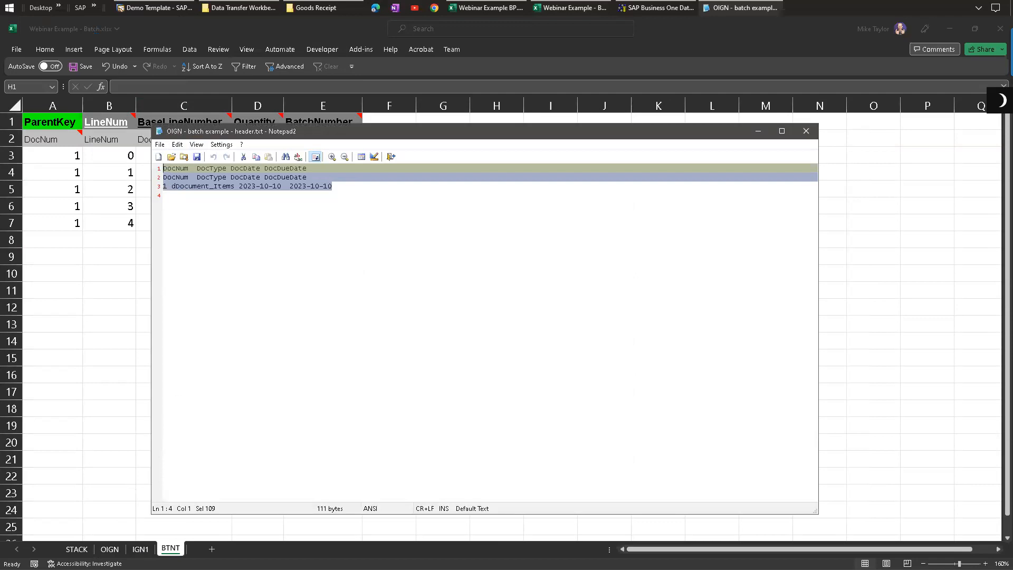
{"action": "left_click", "coordinate": [239, 257]}
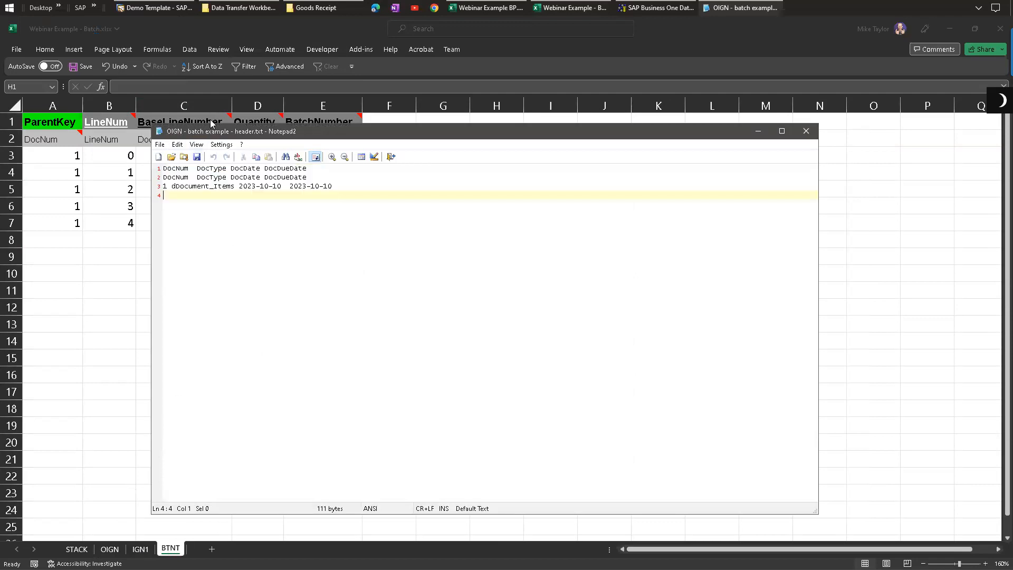
{"action": "left_click_drag", "start_coordinate": [204, 131], "coordinate": [125, 114]}
{"action": "left_click", "coordinate": [59, 7]}
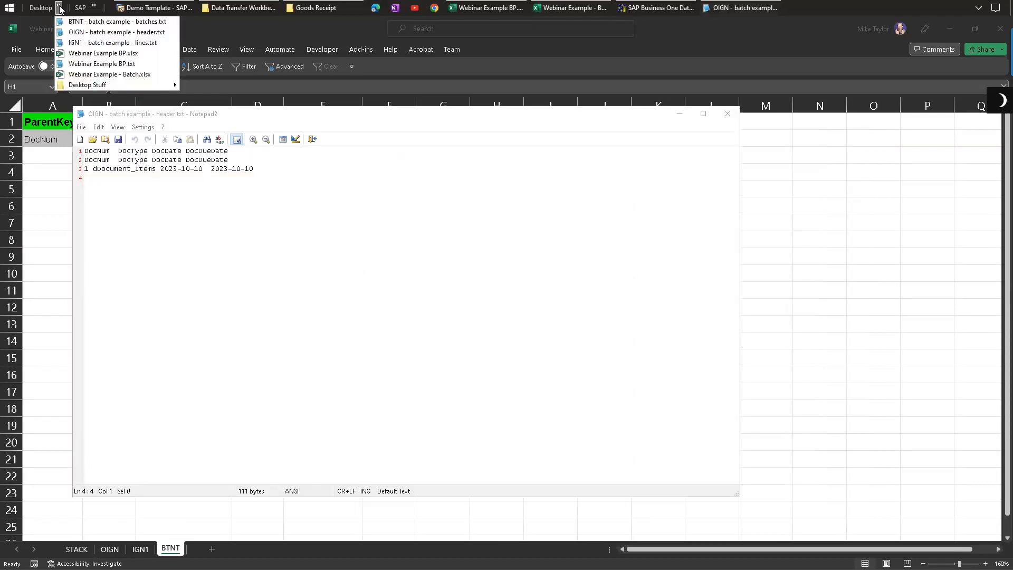
{"action": "left_click", "coordinate": [88, 42]}
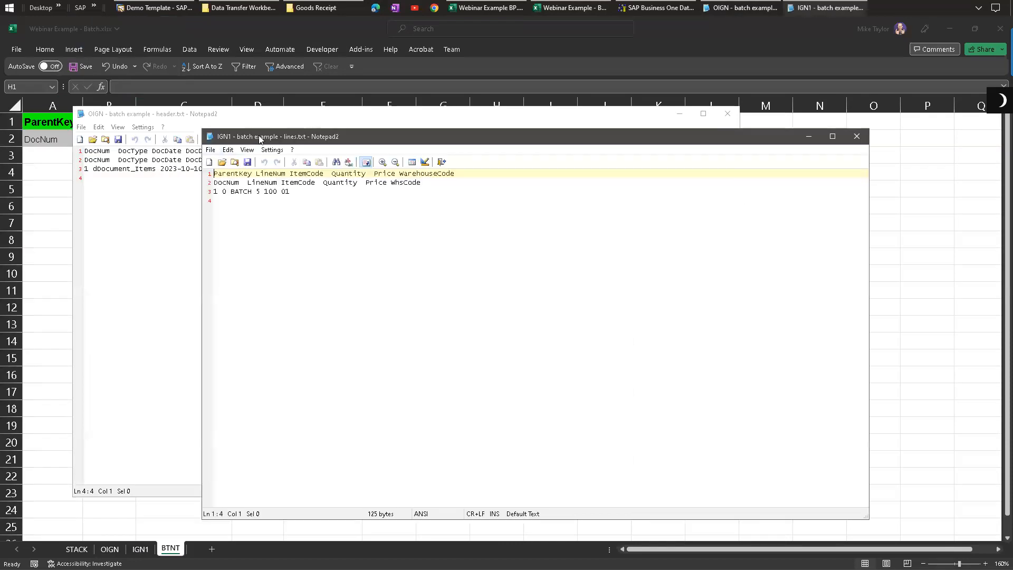
{"action": "left_click_drag", "start_coordinate": [259, 139], "coordinate": [271, 159]}
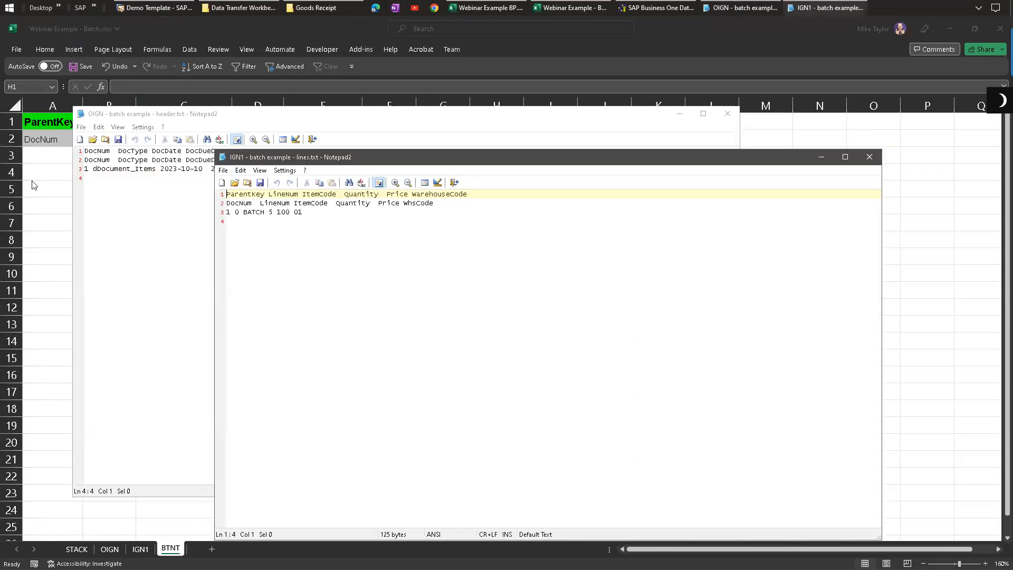
{"action": "key", "text": "alt+Tab"}
{"action": "left_click", "coordinate": [109, 549]}
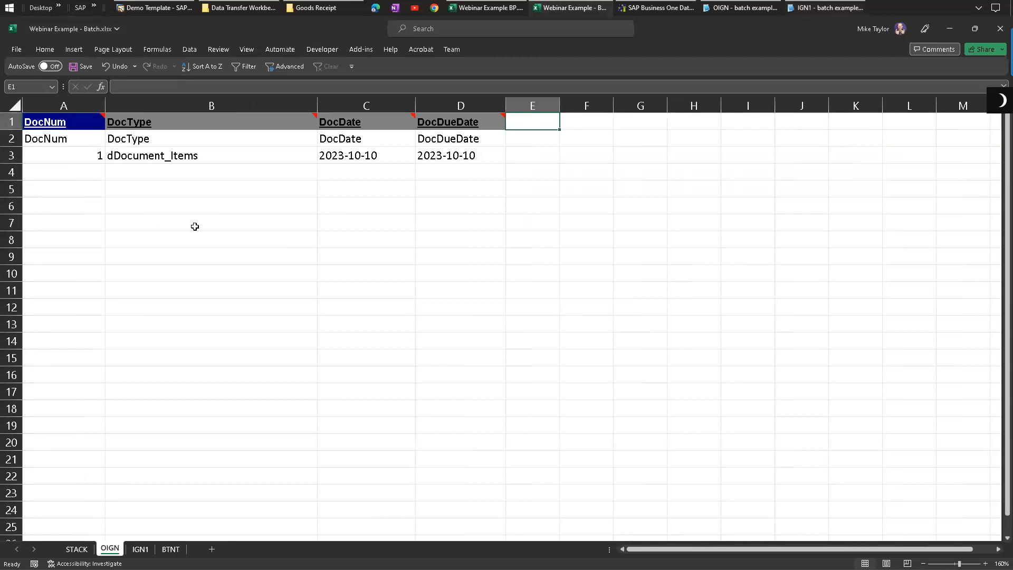
{"action": "left_click", "coordinate": [17, 49]}
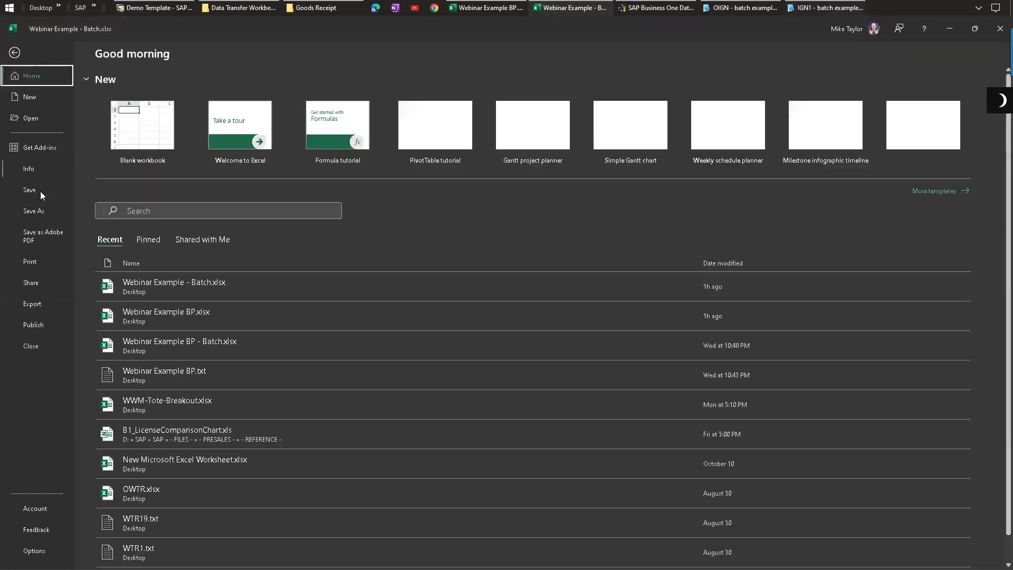
{"action": "left_click", "coordinate": [34, 210]}
{"action": "double_click", "coordinate": [157, 216]}
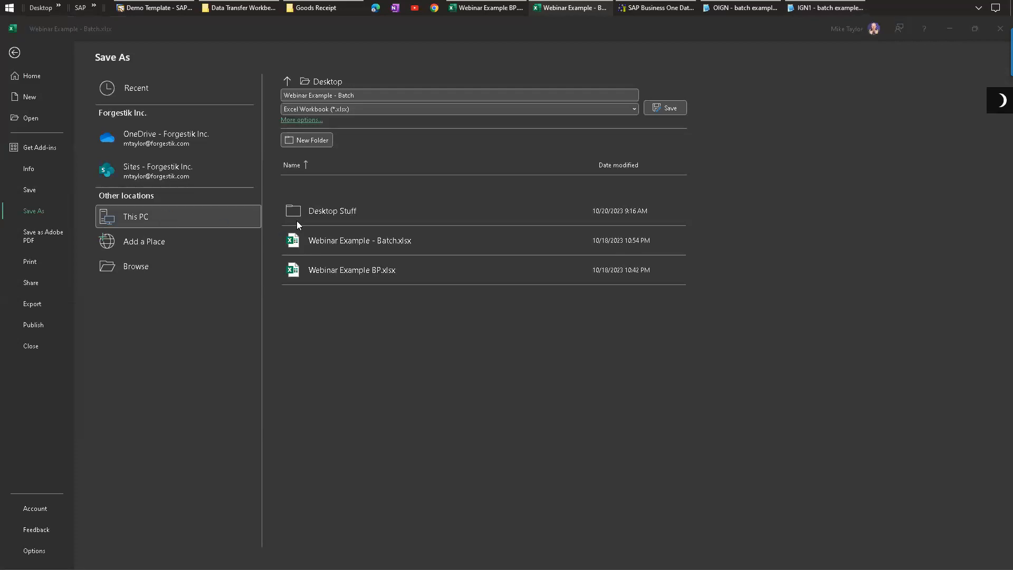
{"action": "left_click", "coordinate": [186, 344]}
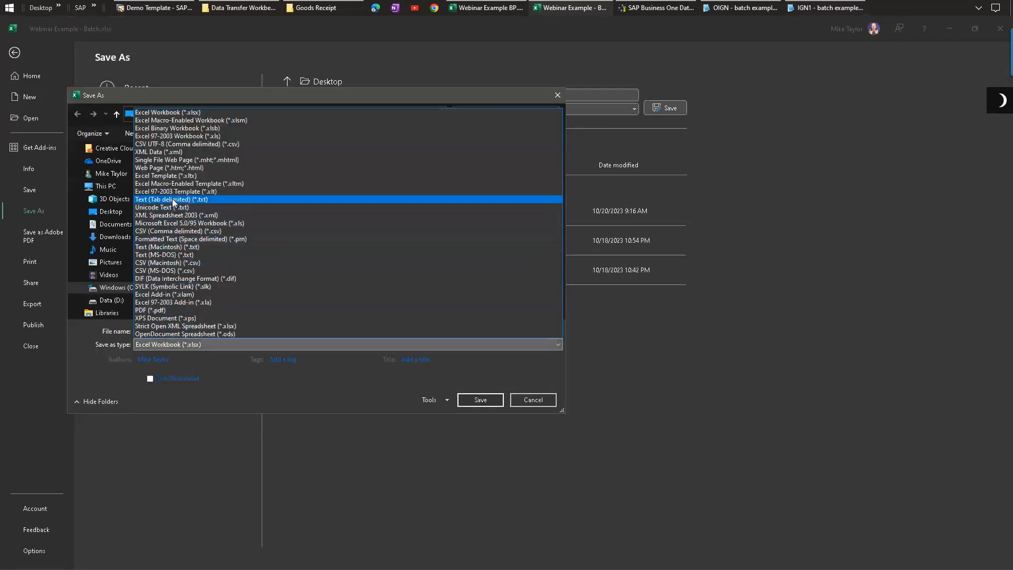
{"action": "left_click", "coordinate": [173, 201]}
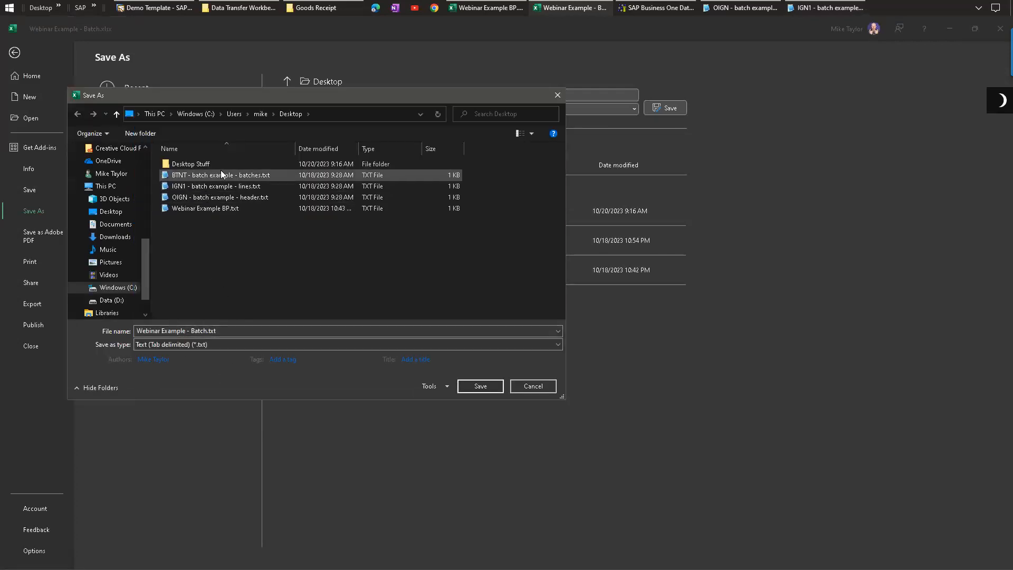
{"action": "left_click", "coordinate": [525, 387]}
{"action": "left_click", "coordinate": [14, 52]}
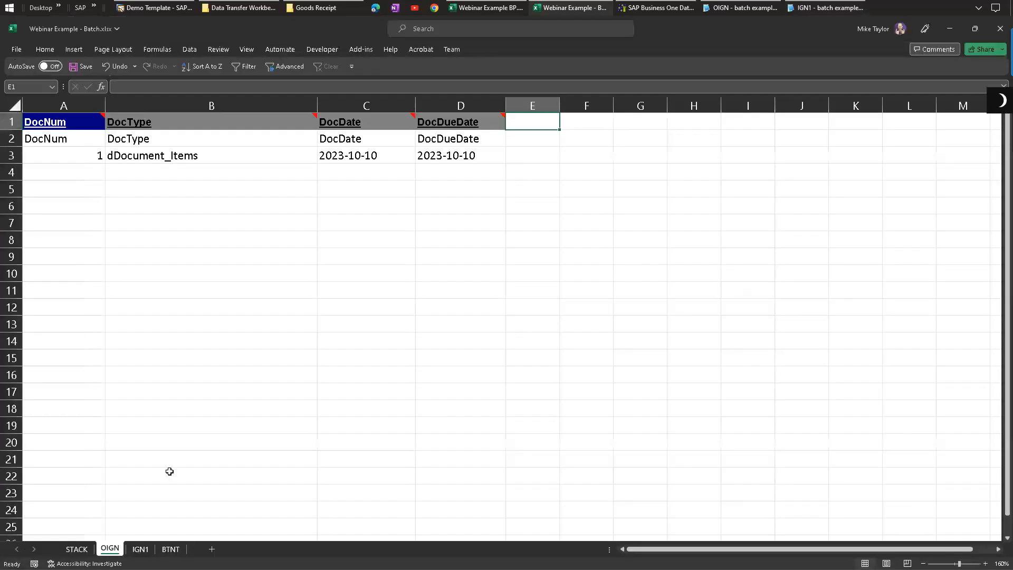
Step: Step through the workbook's sheets again, selecting the OIGN header data range
{"action": "left_click", "coordinate": [141, 549]}
{"action": "key", "text": "ctrl+Page_Down"}
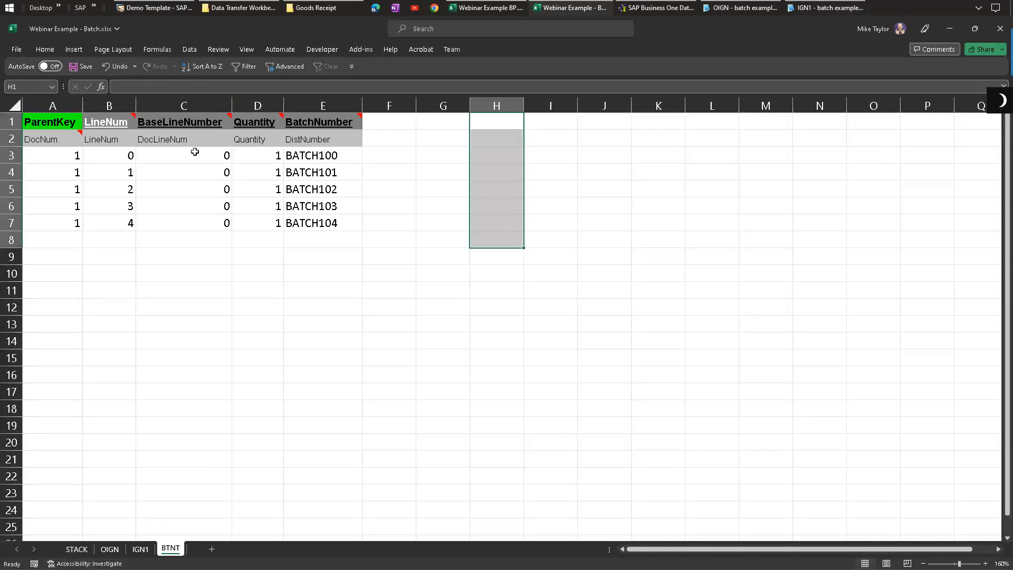
{"action": "left_click", "coordinate": [225, 320]}
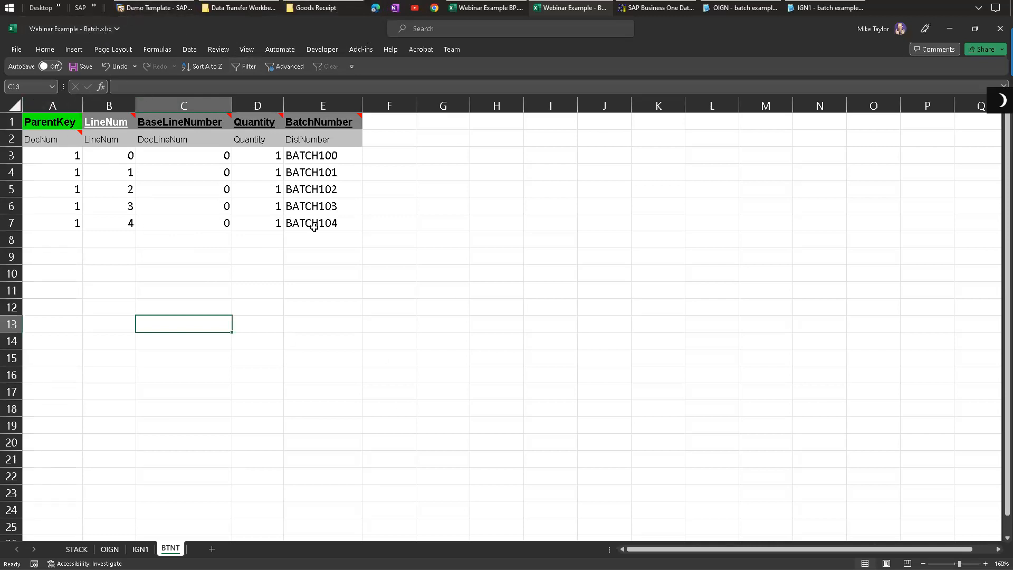
{"action": "left_click", "coordinate": [110, 549]}
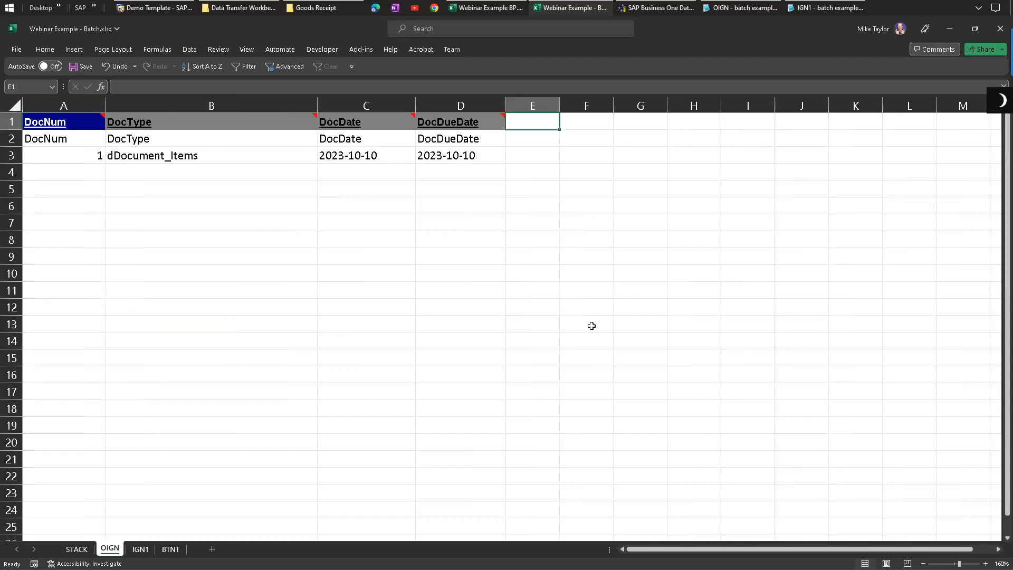
{"action": "left_click", "coordinate": [63, 125]}
{"action": "left_click", "coordinate": [452, 156], "text": "shift"}
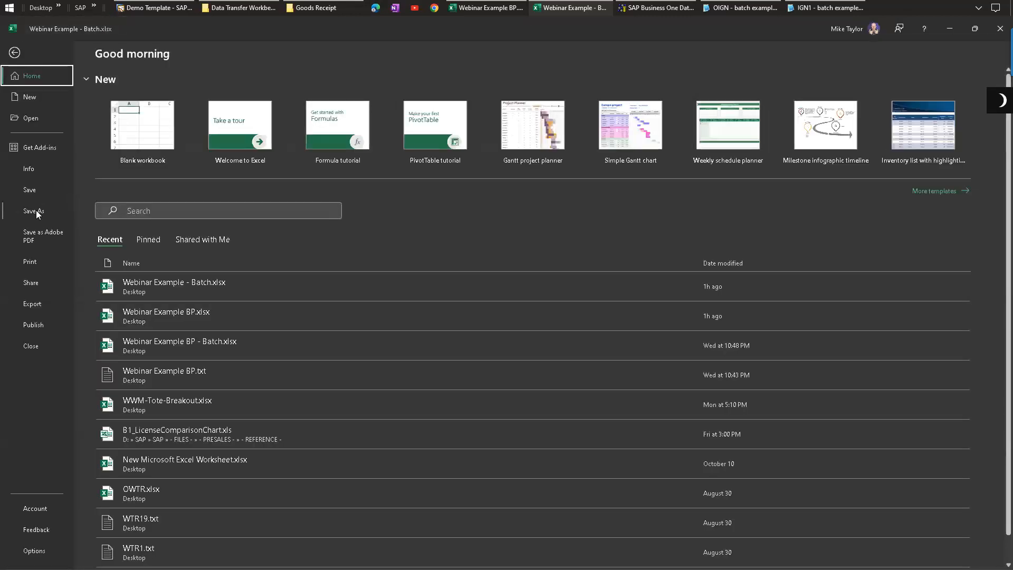
{"action": "left_click", "coordinate": [34, 210]}
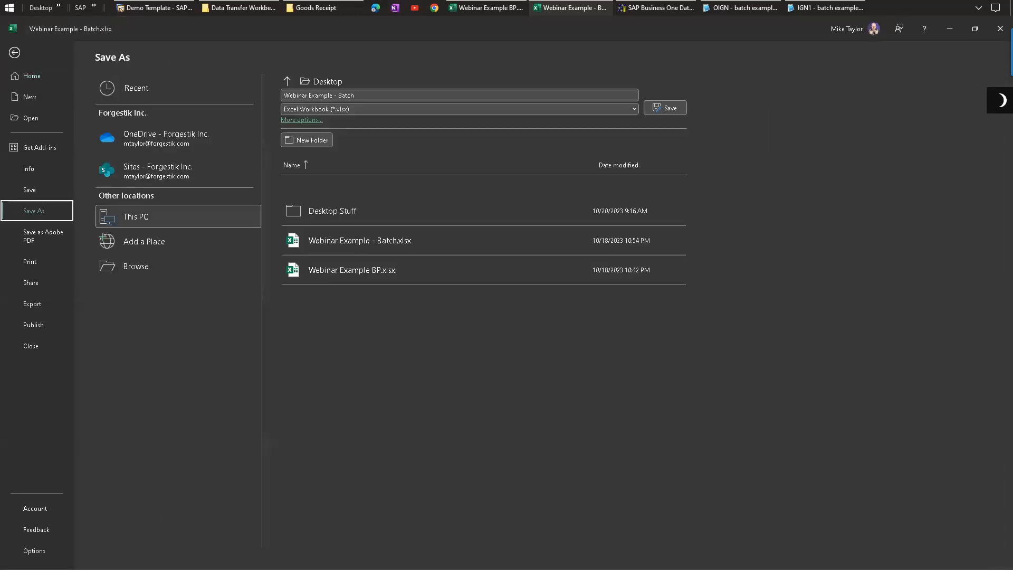
{"action": "left_click", "coordinate": [15, 53]}
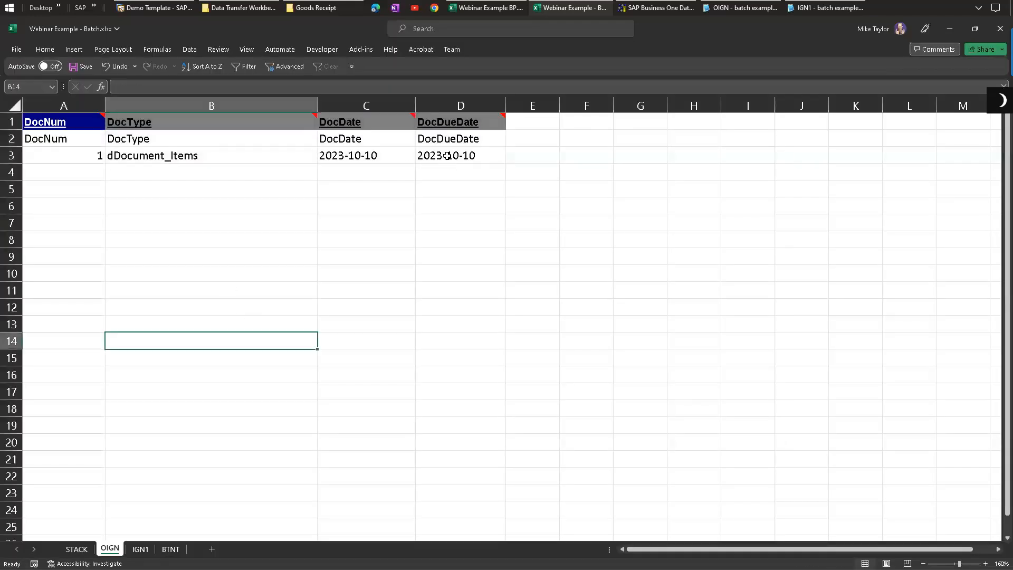
{"action": "left_click", "coordinate": [233, 191]}
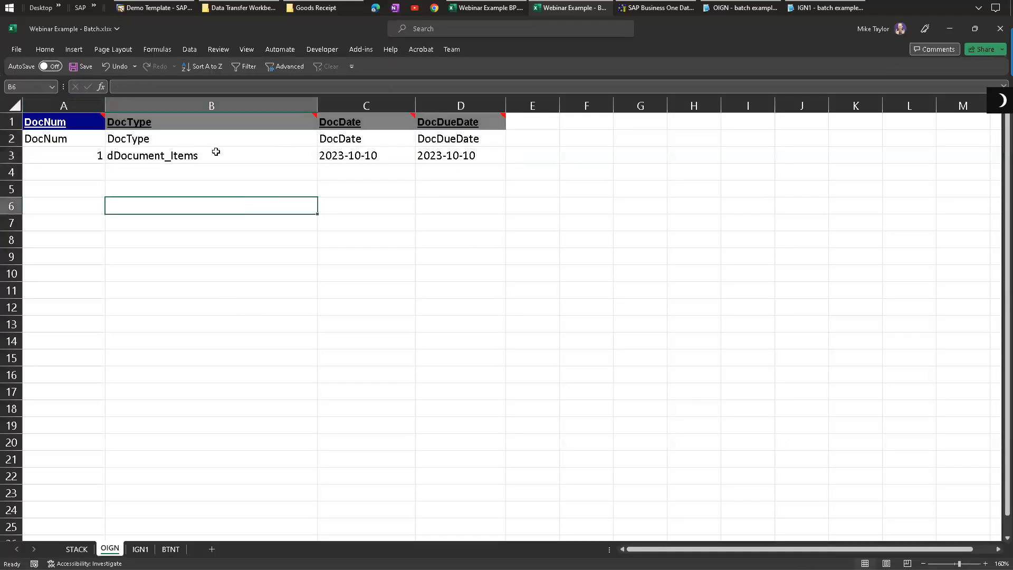
{"action": "left_click", "coordinate": [173, 549]}
{"action": "left_click", "coordinate": [140, 549]}
{"action": "left_click", "coordinate": [170, 548]}
{"action": "left_click", "coordinate": [140, 549]}
{"action": "left_click", "coordinate": [171, 549]}
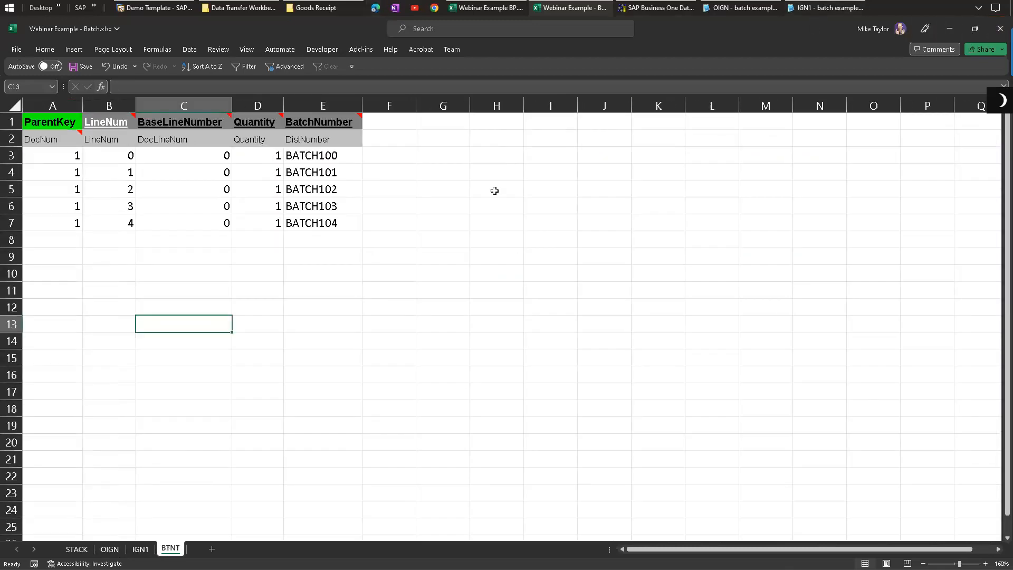
Step: Close the Webinar Example - Batch workbook without saving changes
{"action": "left_click", "coordinate": [999, 30]}
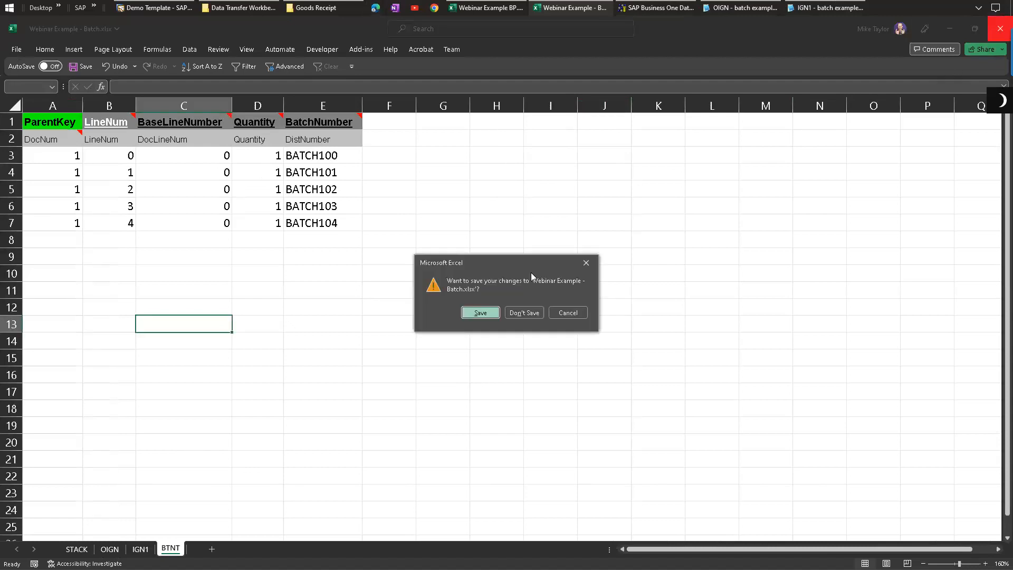
{"action": "left_click", "coordinate": [528, 313]}
{"action": "left_click", "coordinate": [413, 187]}
{"action": "left_click", "coordinate": [353, 154]}
{"action": "left_click", "coordinate": [305, 169]}
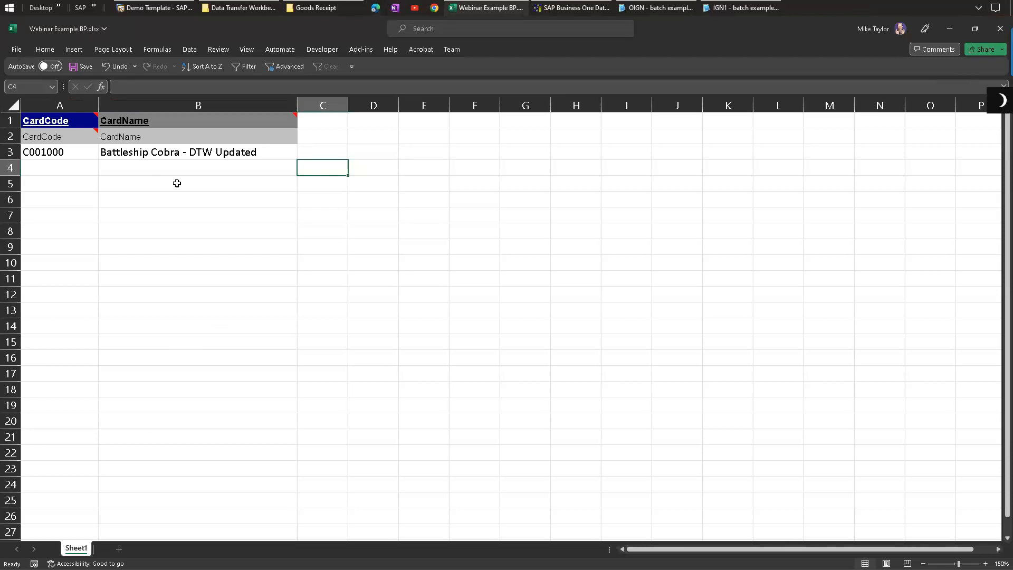
{"action": "left_click", "coordinate": [323, 151]}
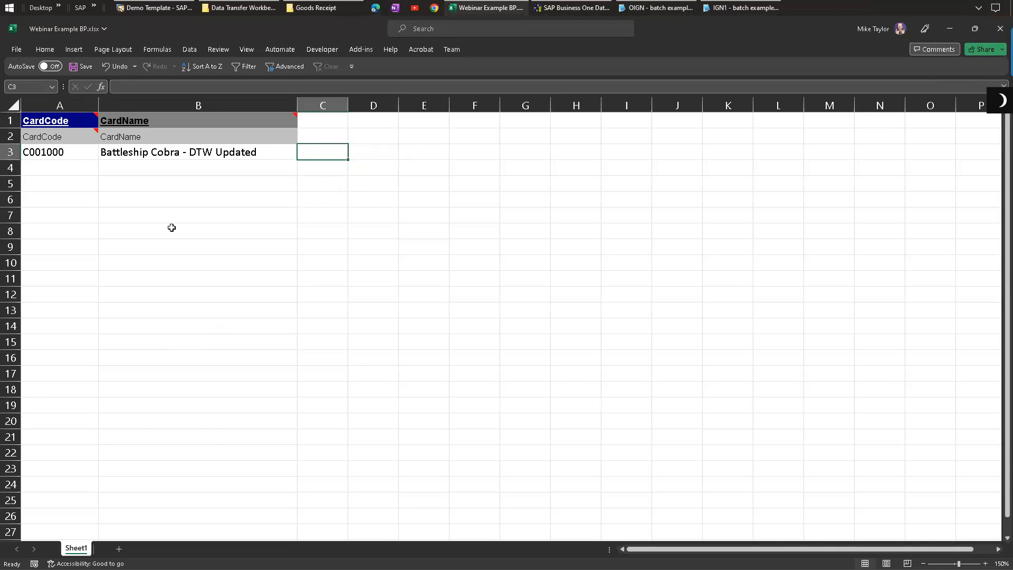
Step: Save the Webinar Example BP workbook as Text (Tab delimited), replacing Webinar Example BP.txt on the desktop
{"action": "left_click", "coordinate": [19, 50]}
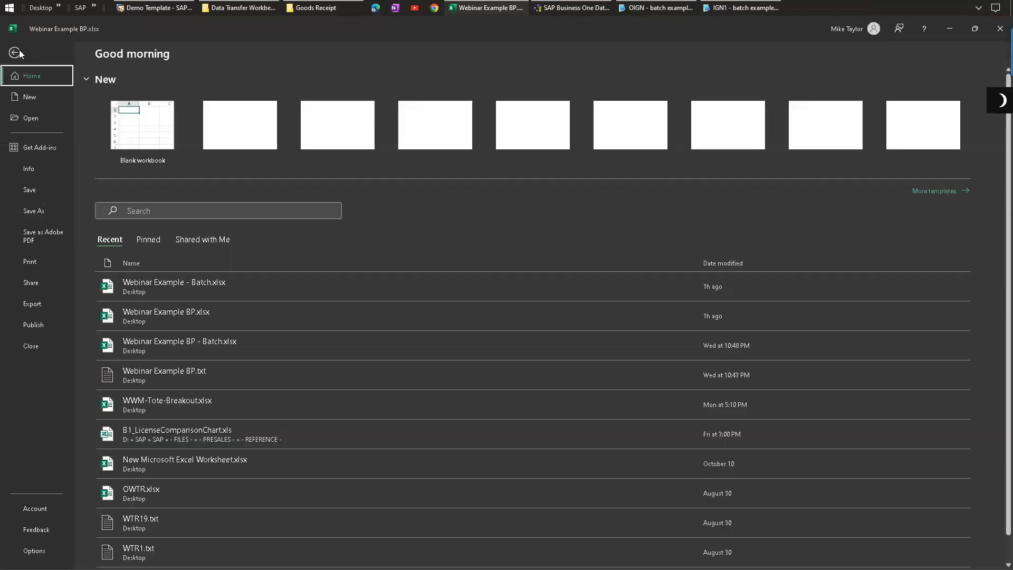
{"action": "left_click", "coordinate": [35, 211]}
{"action": "left_click", "coordinate": [154, 215]}
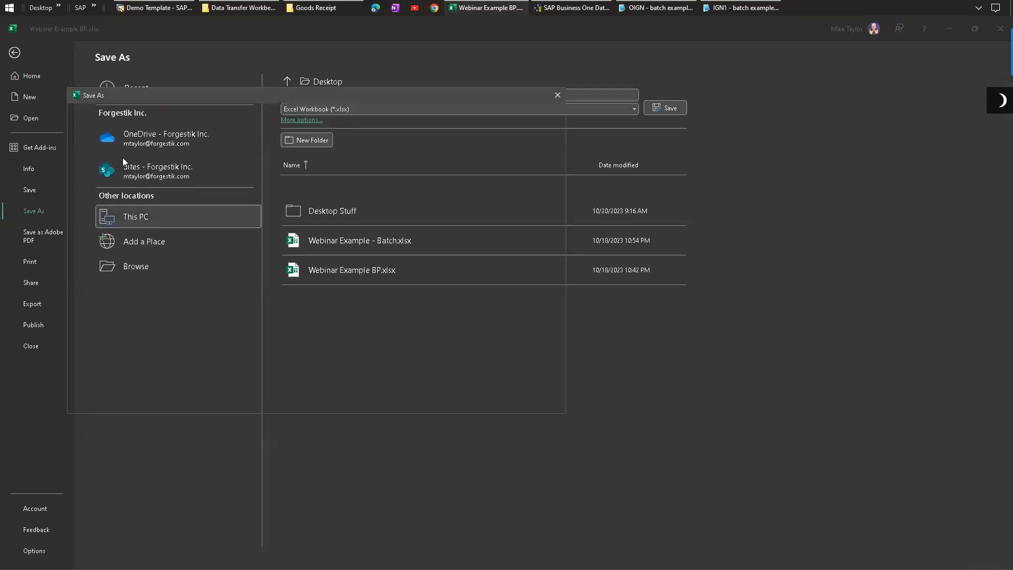
{"action": "left_click", "coordinate": [154, 342]}
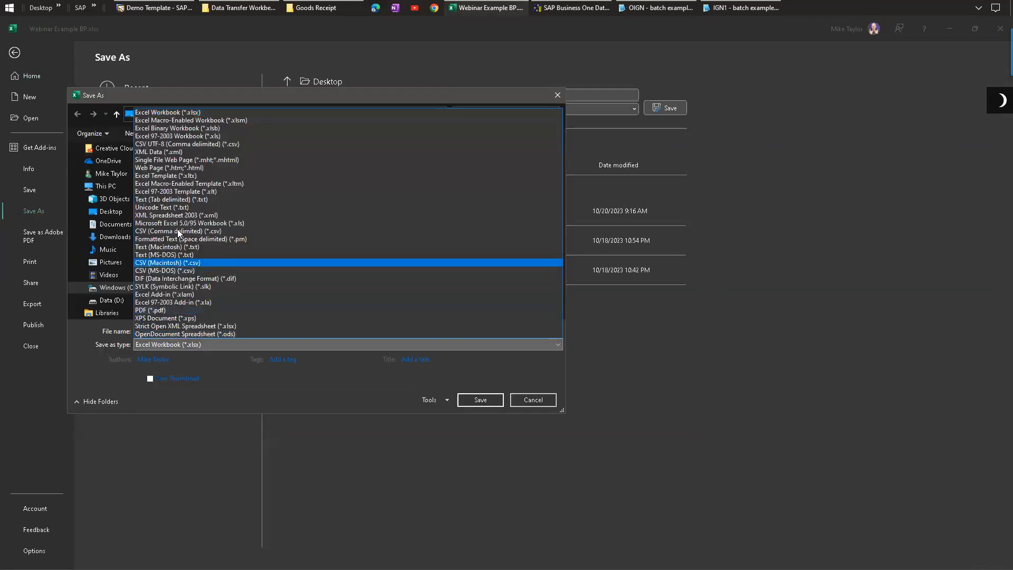
{"action": "left_click", "coordinate": [176, 200]}
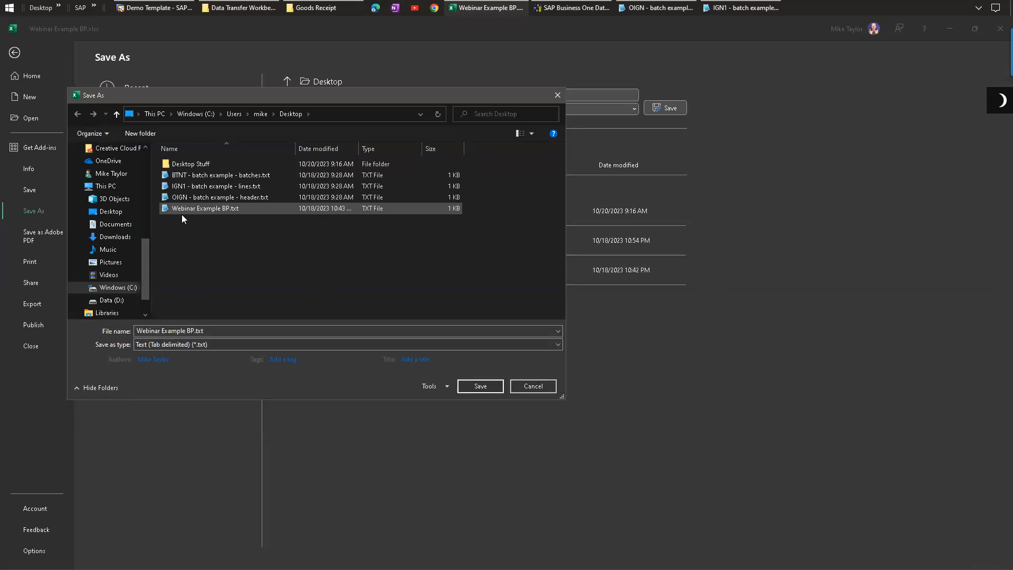
{"action": "double_click", "coordinate": [213, 208]}
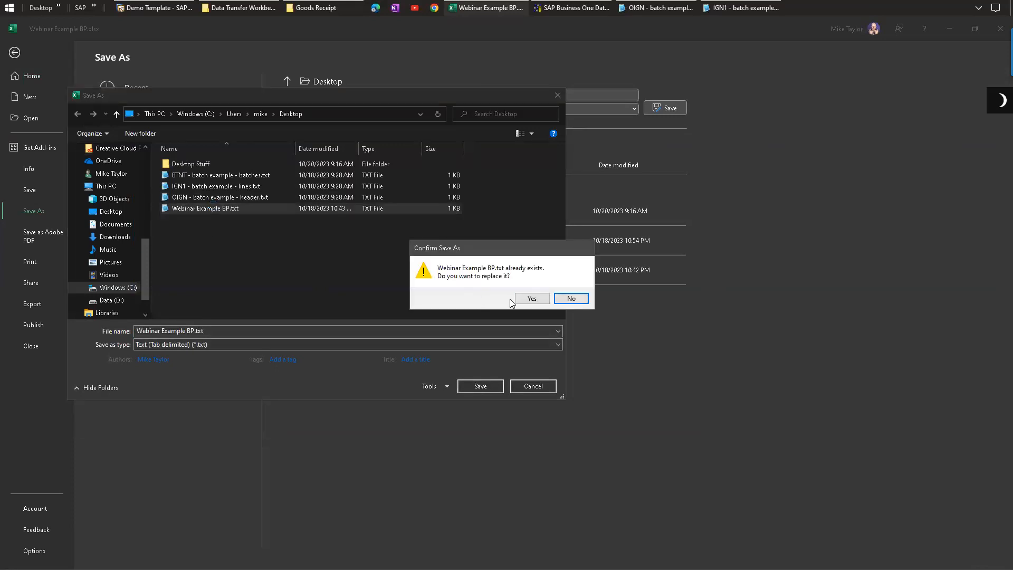
{"action": "left_click", "coordinate": [526, 297]}
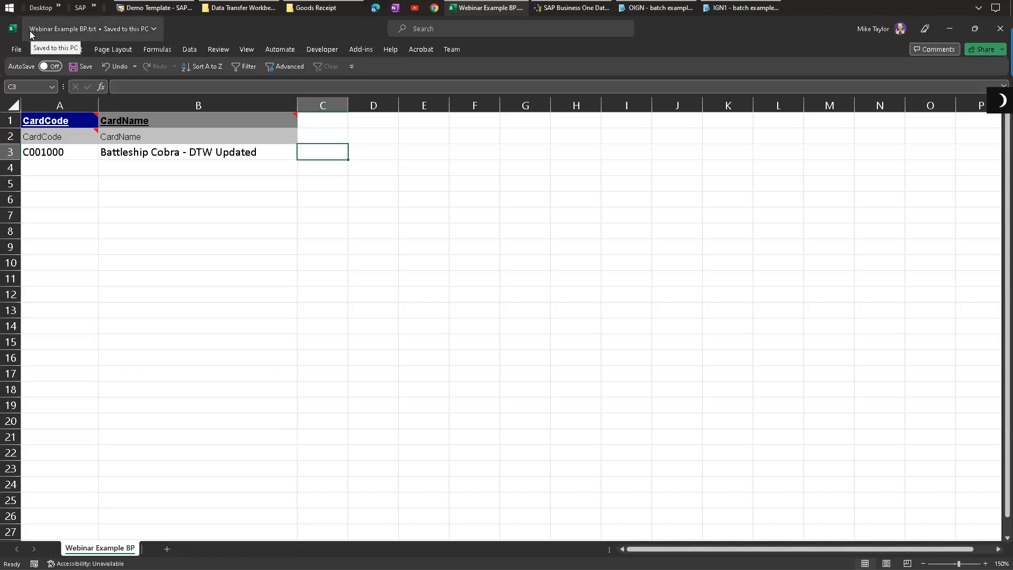
Step: Select the CardCode and CardName header and data rows in the text file
{"action": "left_click", "coordinate": [132, 153]}
{"action": "left_click_drag", "start_coordinate": [57, 119], "coordinate": [158, 153]}
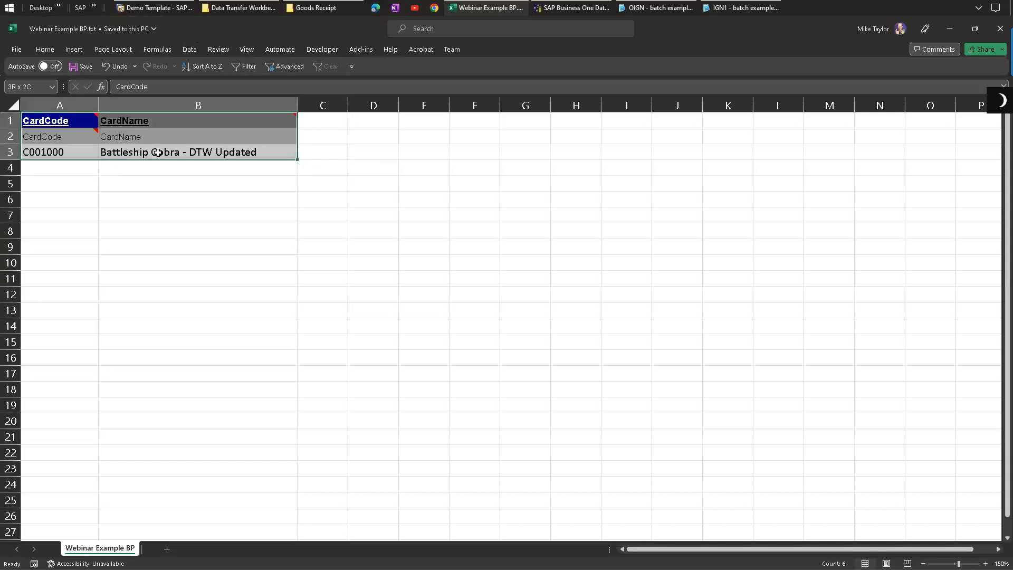
{"action": "left_click", "coordinate": [151, 227]}
{"action": "left_click_drag", "start_coordinate": [67, 119], "coordinate": [156, 159]}
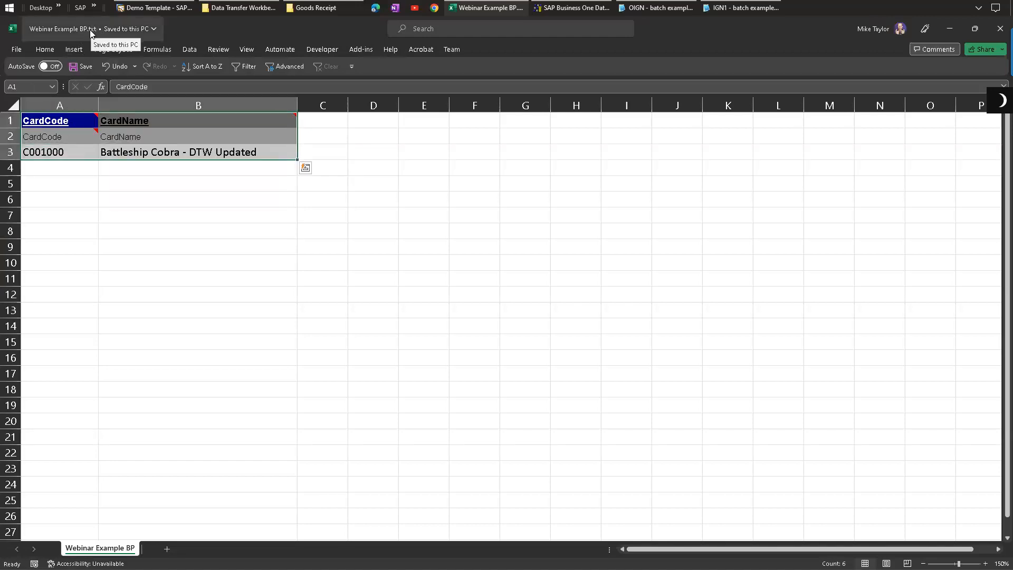
Step: Add a row with CardCode C001001 and CardName Other Customer to the text file
{"action": "left_click", "coordinate": [180, 214]}
{"action": "left_click", "coordinate": [74, 167]}
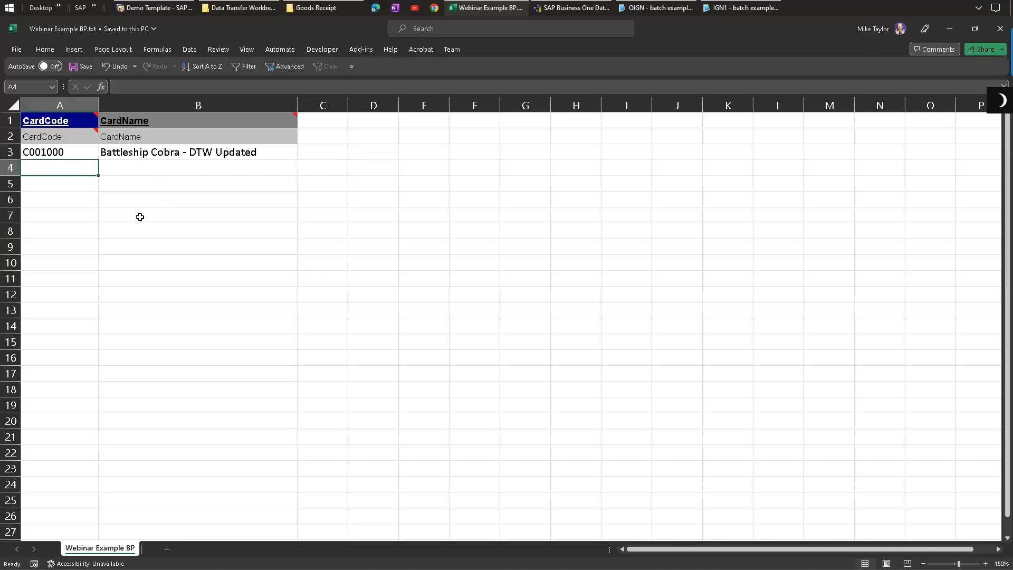
{"action": "type", "text": "C001001"}
{"action": "key", "text": "Tab"}
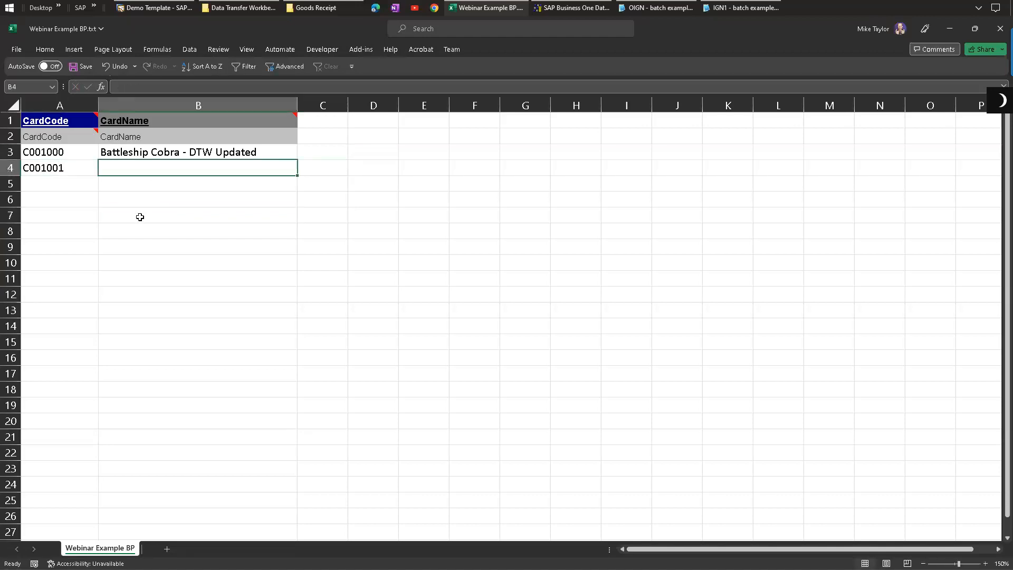
{"action": "type", "text": "Other Custome"}
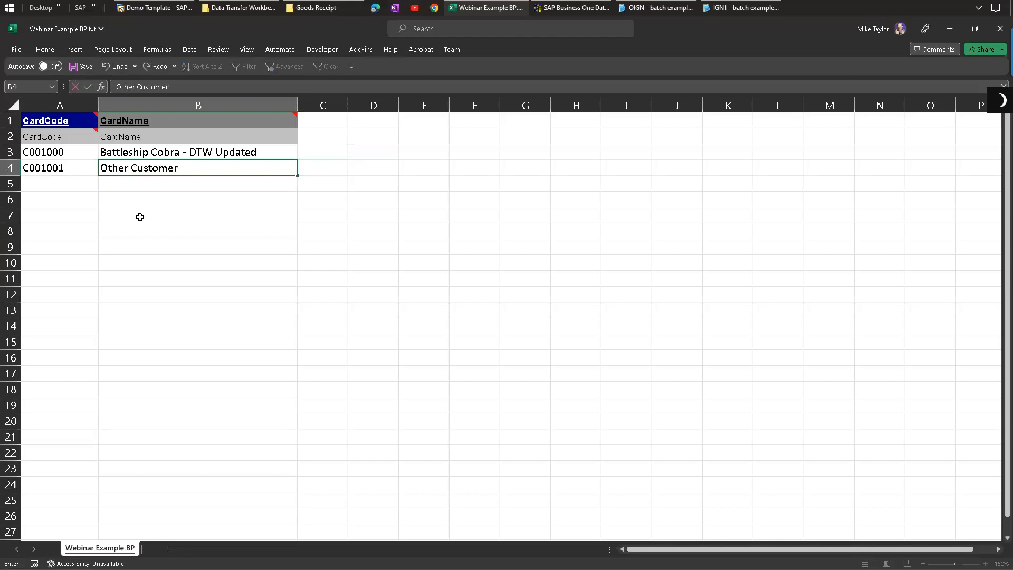
{"action": "type", "text": "r"}
{"action": "key", "text": "Down"}
{"action": "key", "text": "Down"}
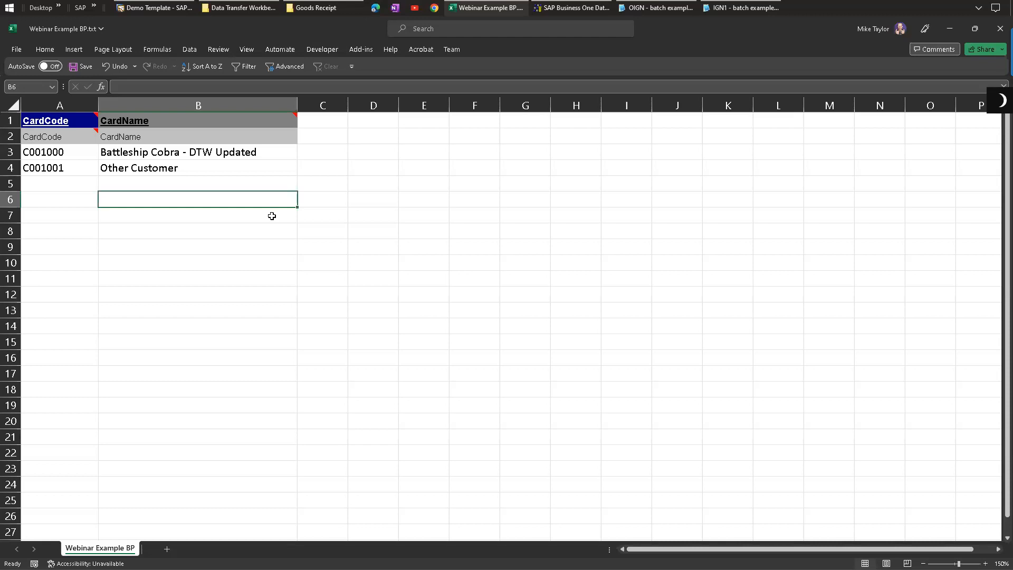
Step: Select the filled rows and the empty column beside them to examine the data extent
{"action": "left_click_drag", "start_coordinate": [226, 122], "coordinate": [53, 168]}
{"action": "left_click_drag", "start_coordinate": [85, 126], "coordinate": [153, 173]}
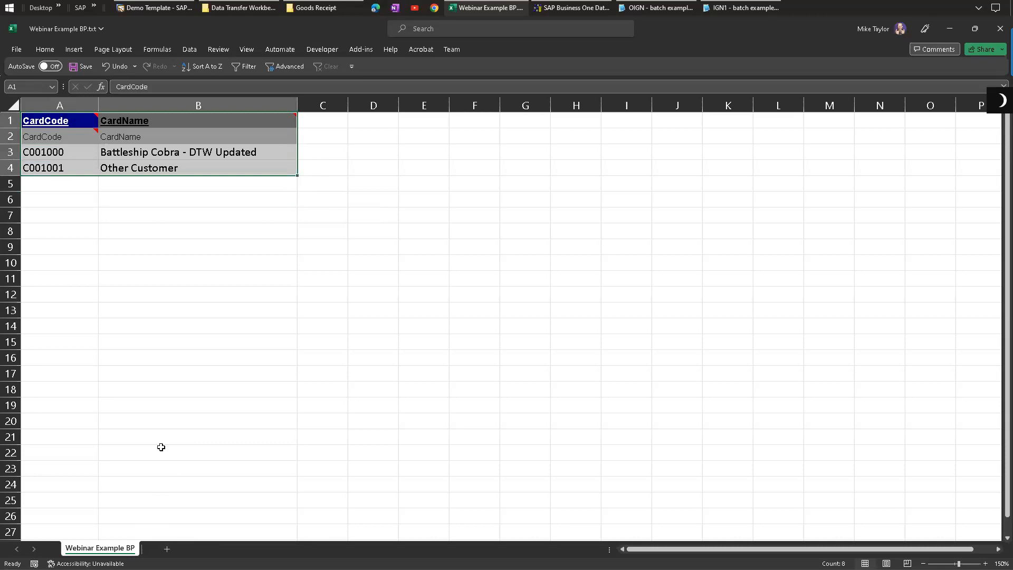
{"action": "left_click", "coordinate": [447, 162]}
{"action": "left_click_drag", "start_coordinate": [326, 123], "coordinate": [328, 165]}
{"action": "left_click", "coordinate": [407, 149]}
{"action": "left_click_drag", "start_coordinate": [322, 123], "coordinate": [322, 164]}
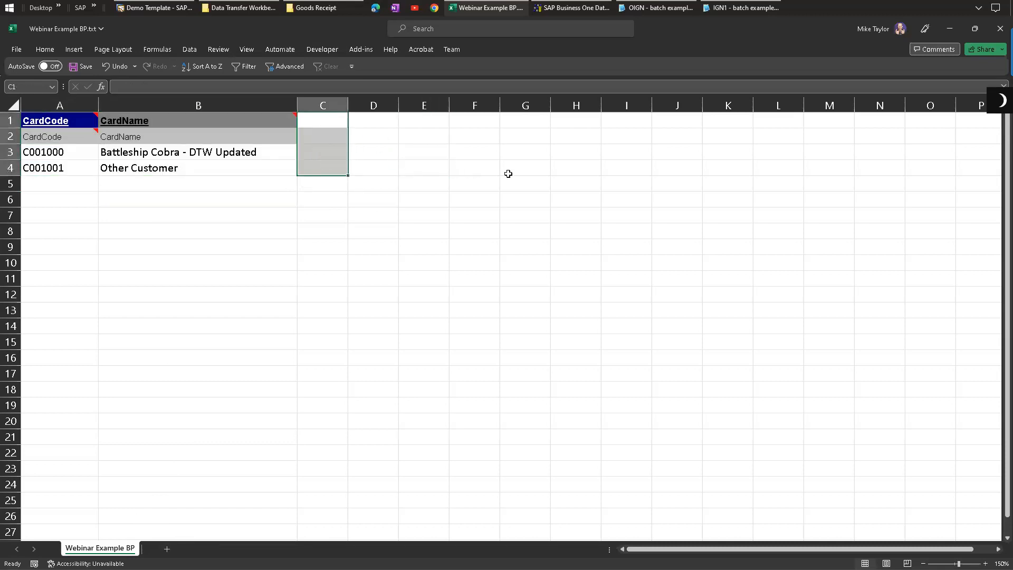
Step: Close Webinar Example BP.txt without saving changes
{"action": "left_click", "coordinate": [1000, 29]}
{"action": "left_click", "coordinate": [526, 314]}
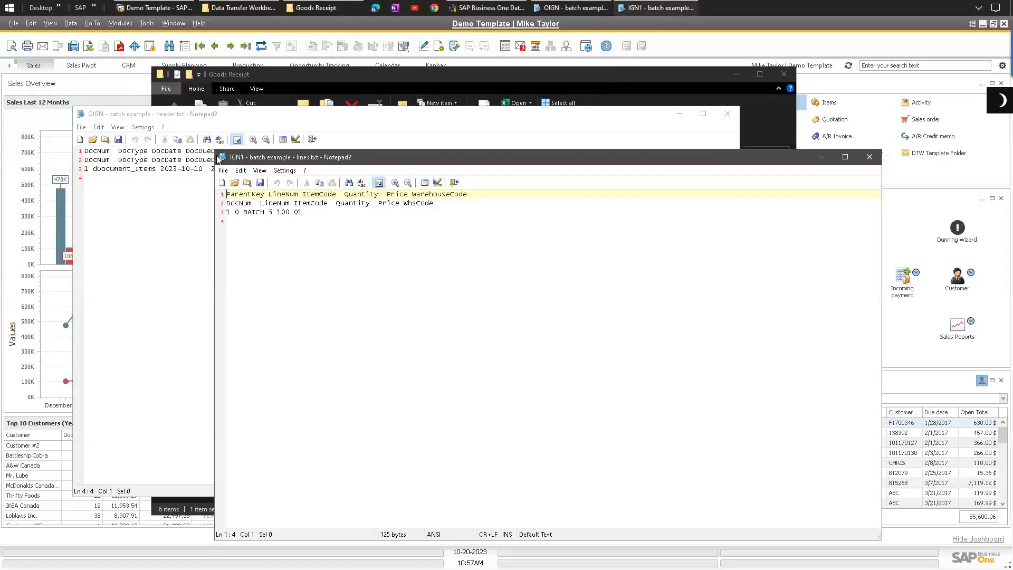
{"action": "double_click", "coordinate": [222, 156]}
{"action": "double_click", "coordinate": [80, 113]}
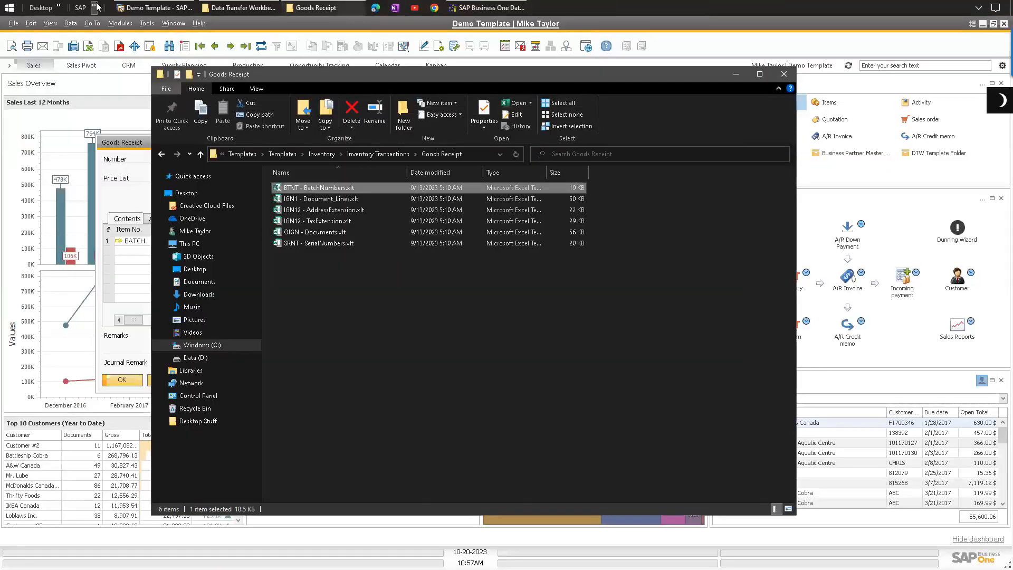
Step: Open Webinar Example BP.xlsx from the desktop and select the first empty row
{"action": "left_click", "coordinate": [59, 8]}
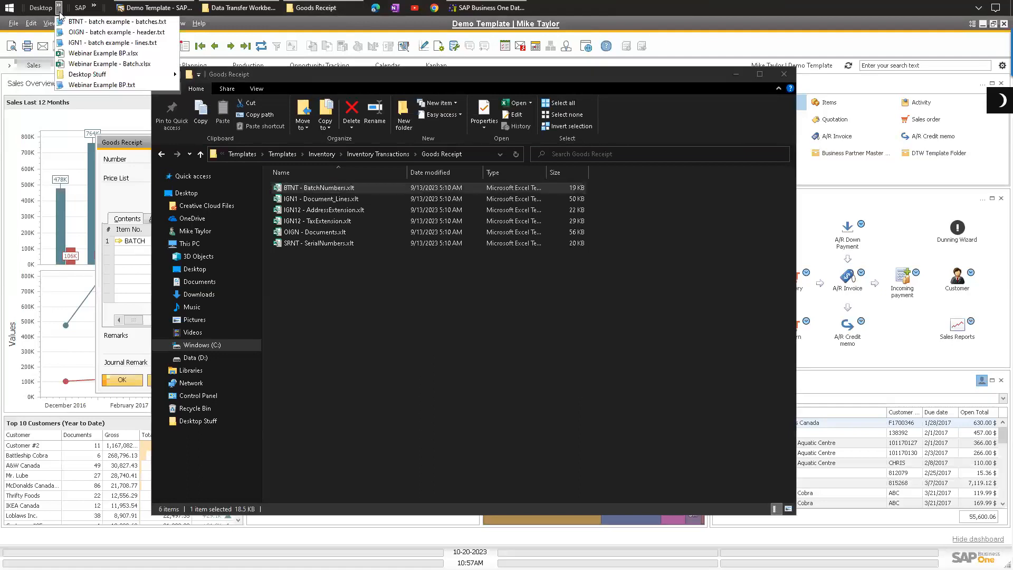
{"action": "left_click", "coordinate": [111, 64]}
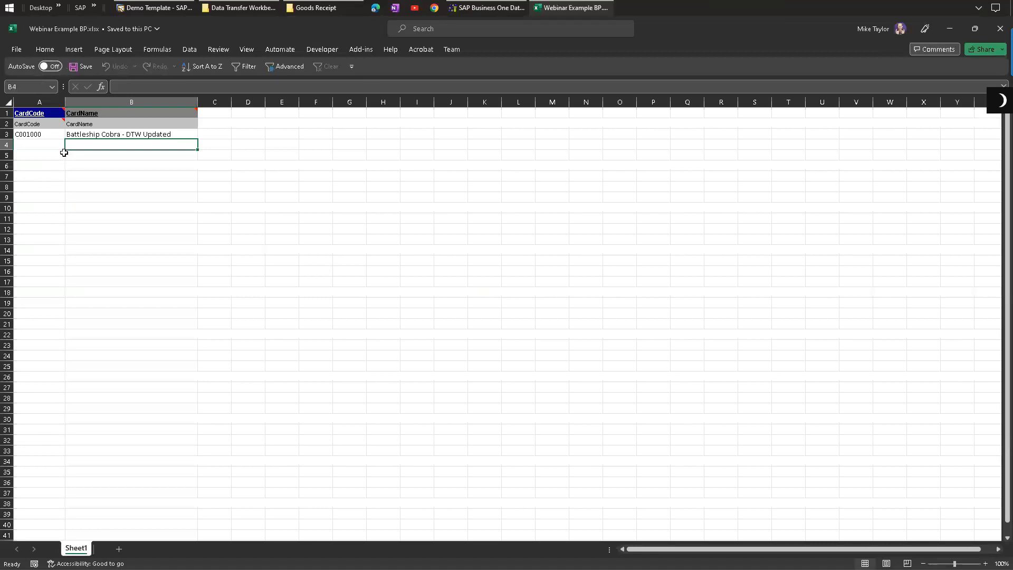
{"action": "left_click", "coordinate": [44, 141]}
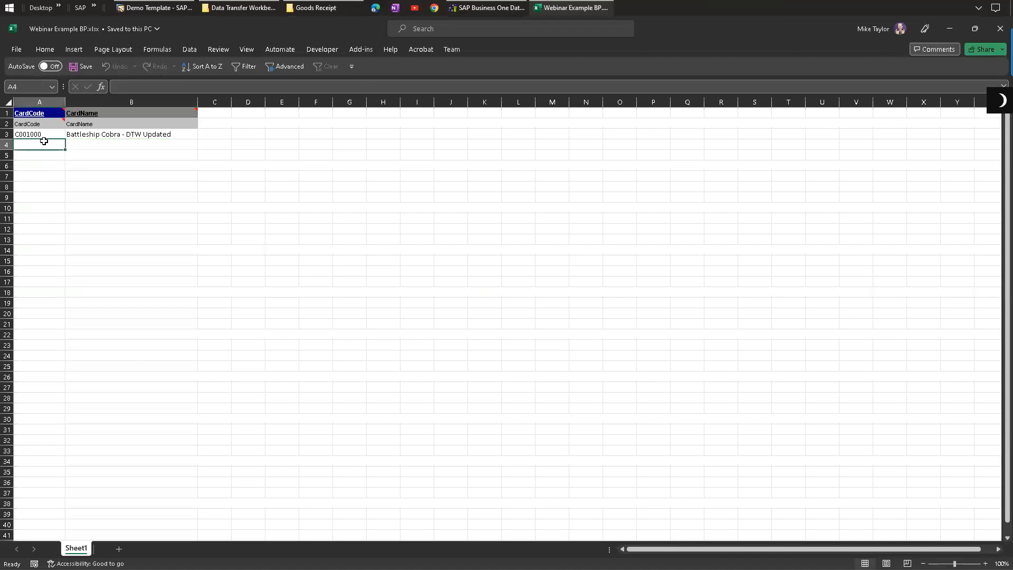
Step: Add a row with CardCode C001001 and CardName New Customer, then save the workbook
{"action": "type", "text": "C"}
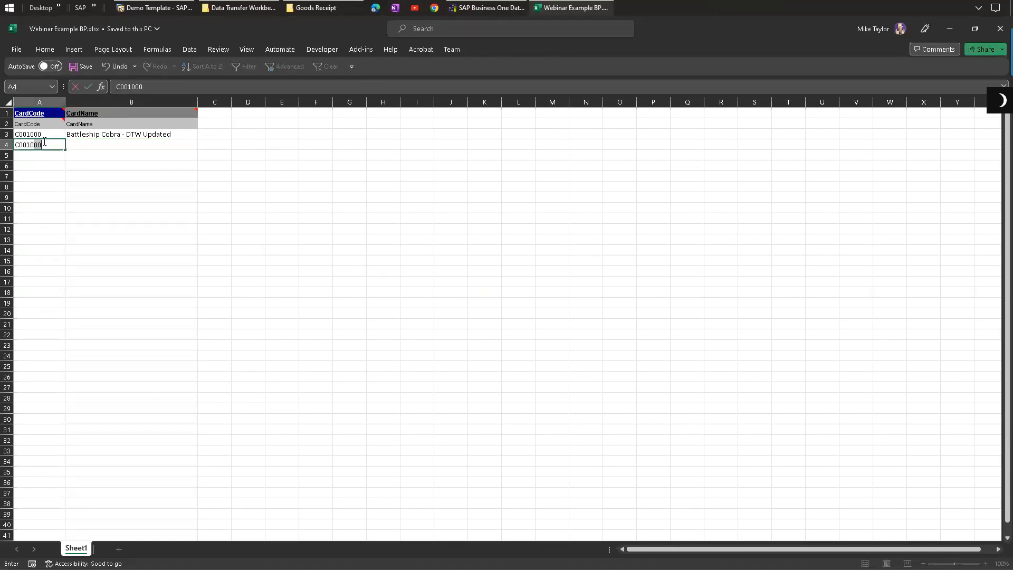
{"action": "type", "text": "1"}
{"action": "key", "text": "Tab"}
{"action": "type", "text": "New Customer"}
{"action": "left_click", "coordinate": [203, 208]}
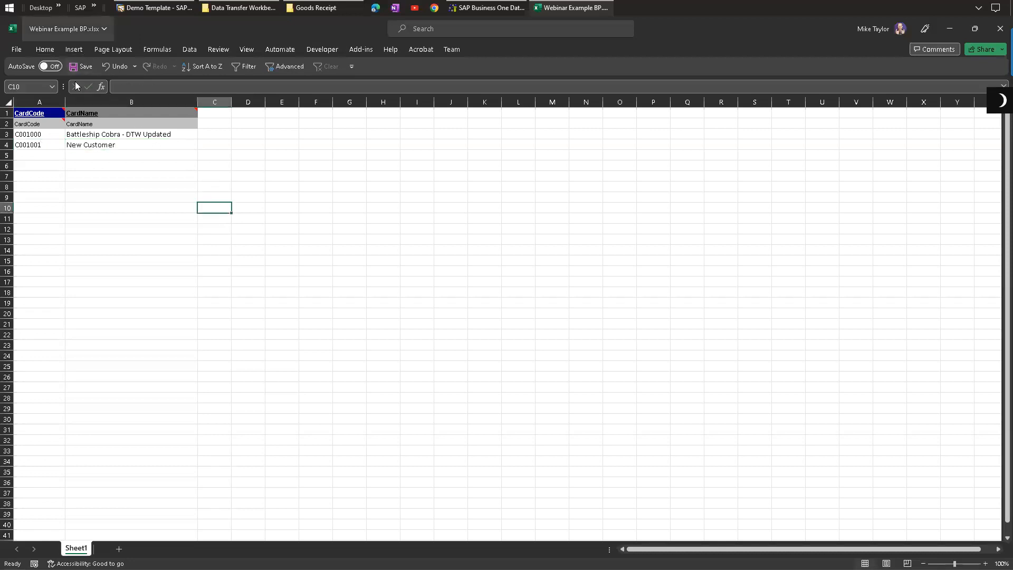
{"action": "left_click", "coordinate": [80, 66]}
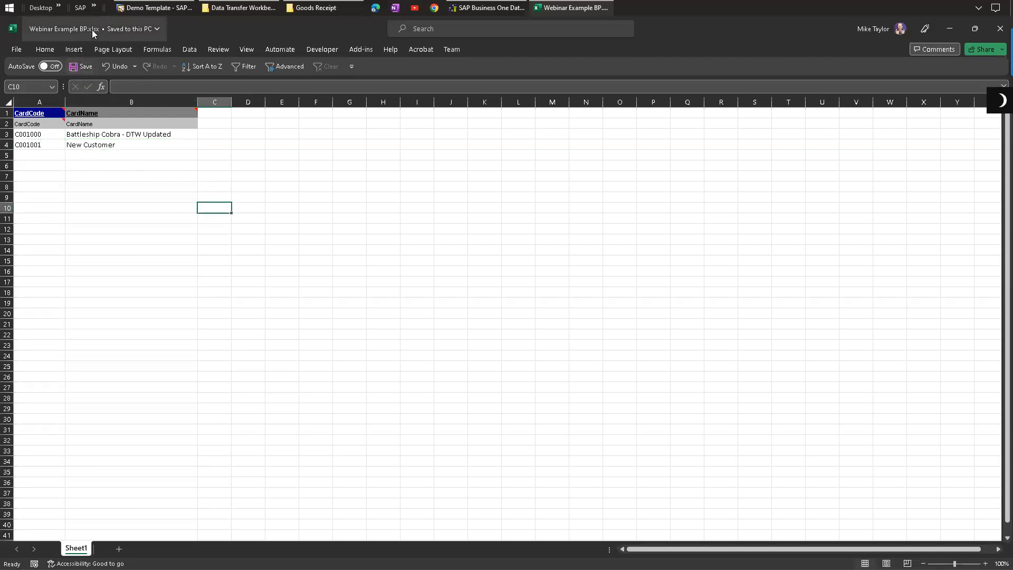
Step: Export the workbook as Text (Tab delimited), overwriting Webinar Example BP.txt, and close Excel
{"action": "left_click", "coordinate": [16, 50]}
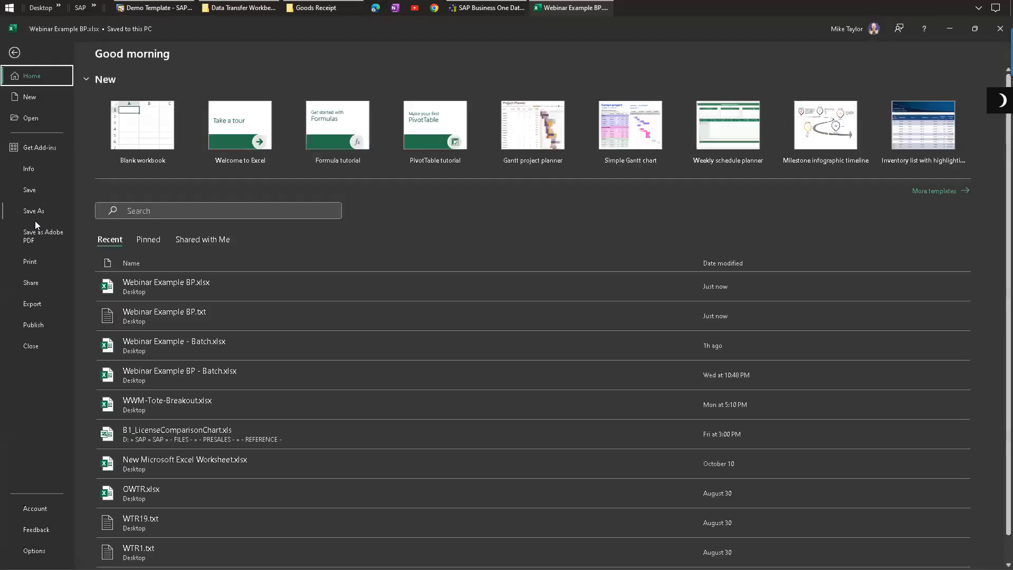
{"action": "left_click", "coordinate": [37, 210]}
{"action": "left_click", "coordinate": [147, 217]}
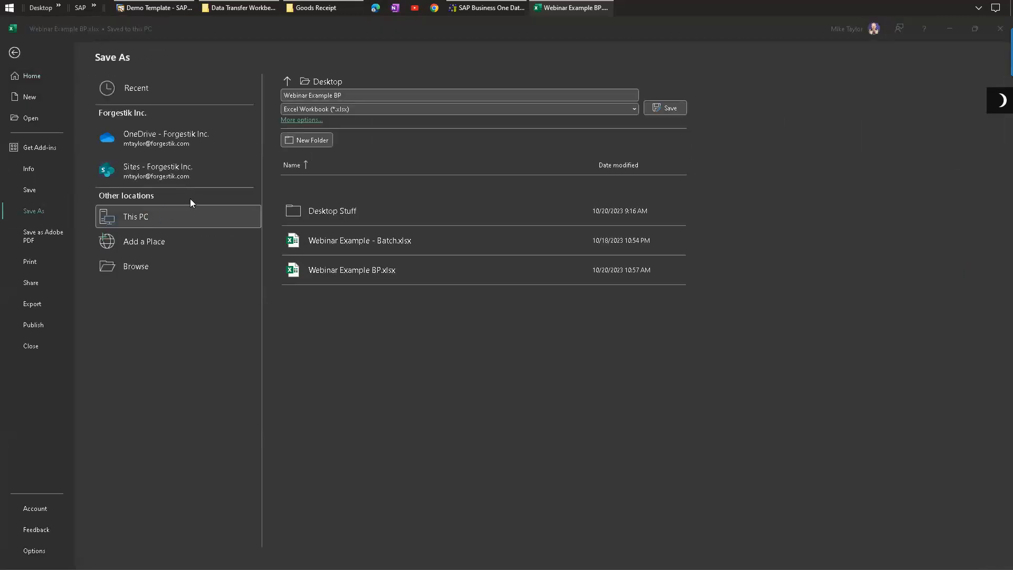
{"action": "left_click", "coordinate": [151, 344]}
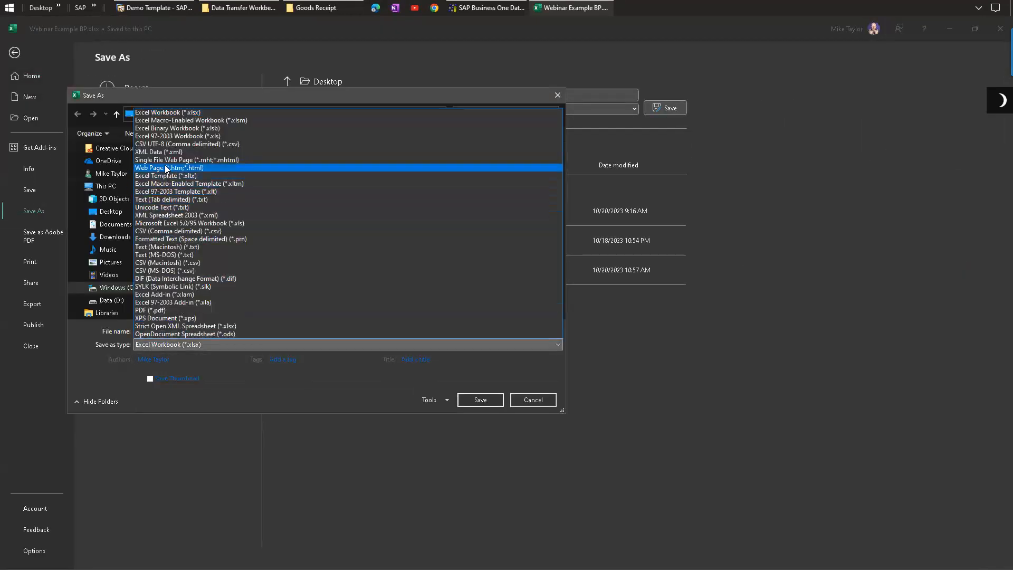
{"action": "left_click", "coordinate": [183, 202]}
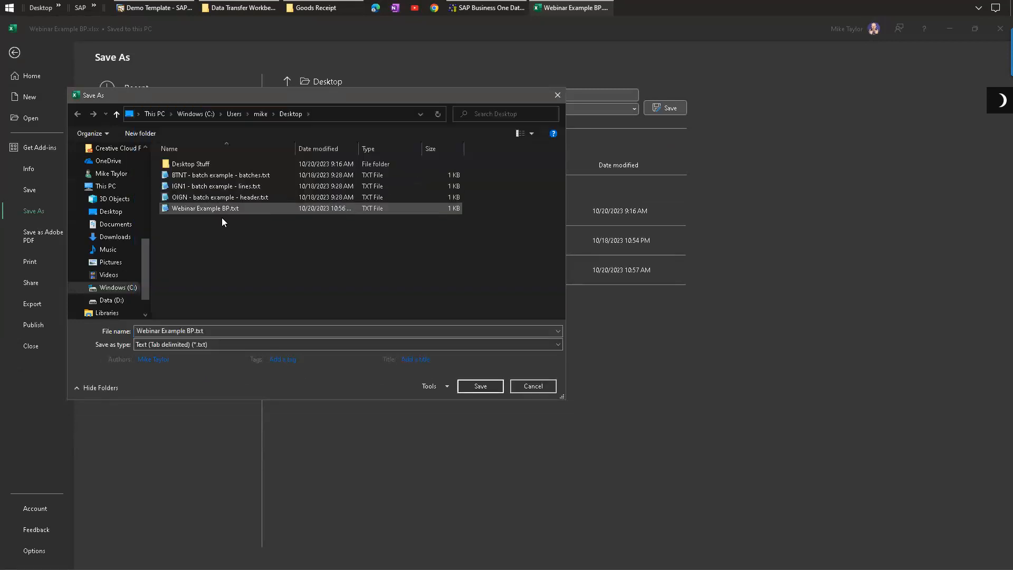
{"action": "double_click", "coordinate": [212, 208]}
{"action": "left_click", "coordinate": [532, 299]}
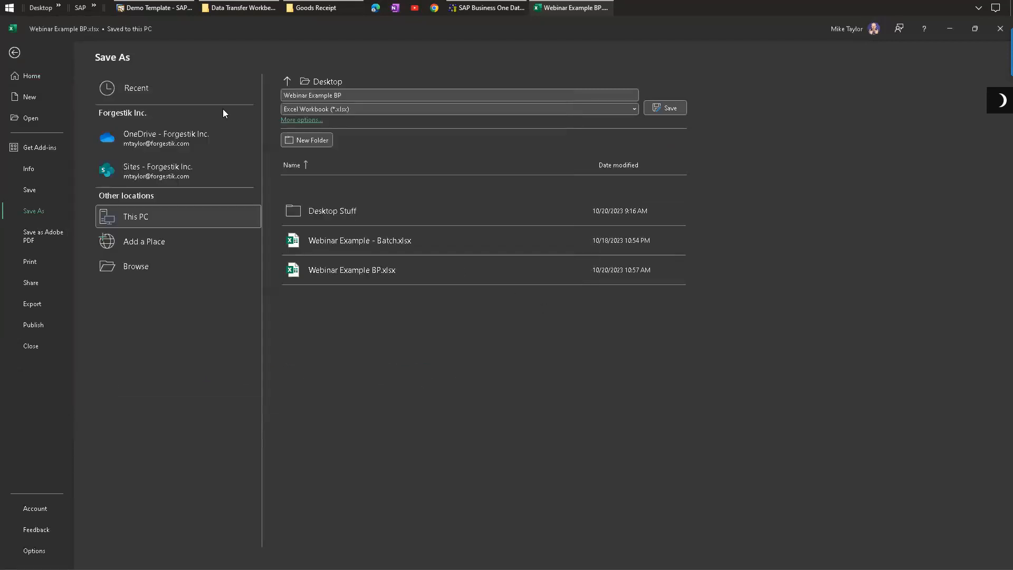
{"action": "left_click", "coordinate": [1000, 29]}
{"action": "left_click", "coordinate": [737, 76]}
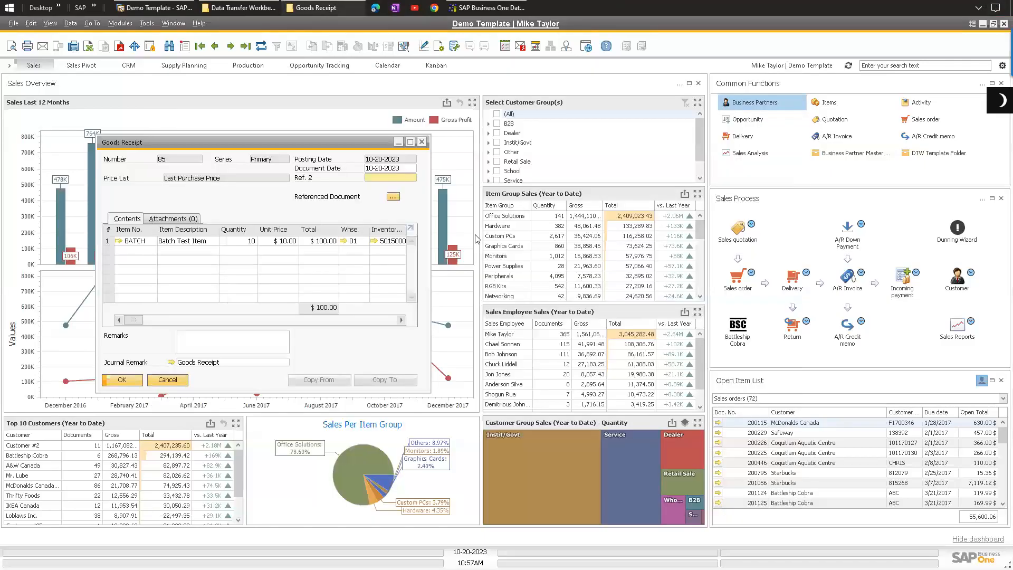
{"action": "left_click", "coordinate": [314, 6]}
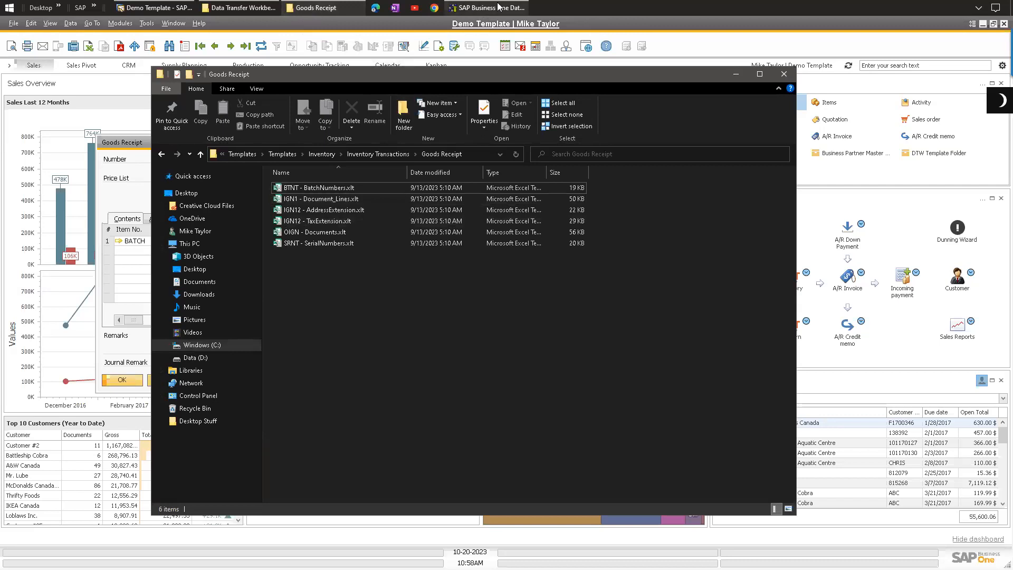
{"action": "left_click", "coordinate": [475, 8]}
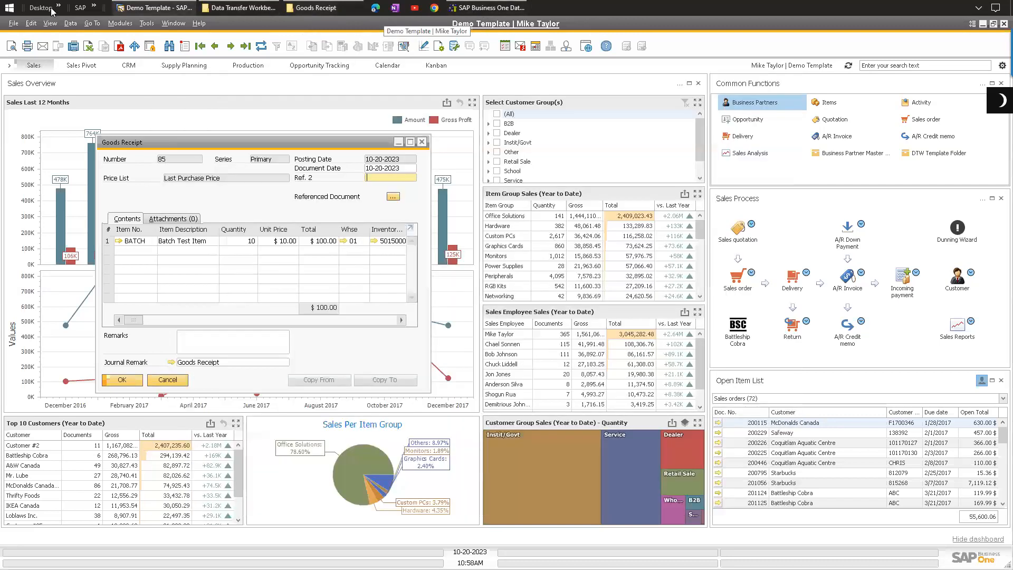
{"action": "left_click", "coordinate": [409, 360]}
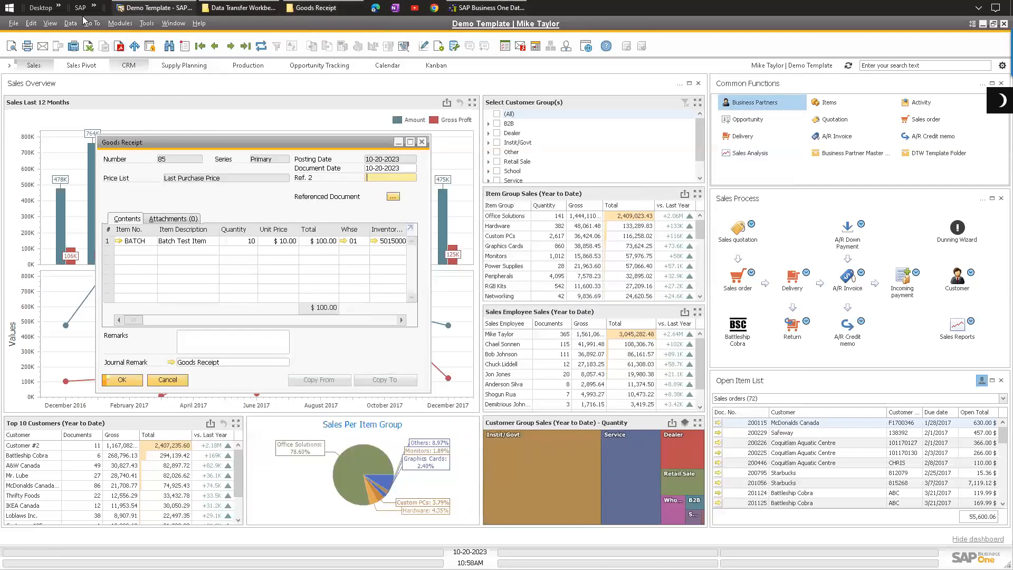
{"action": "left_click", "coordinate": [60, 7]}
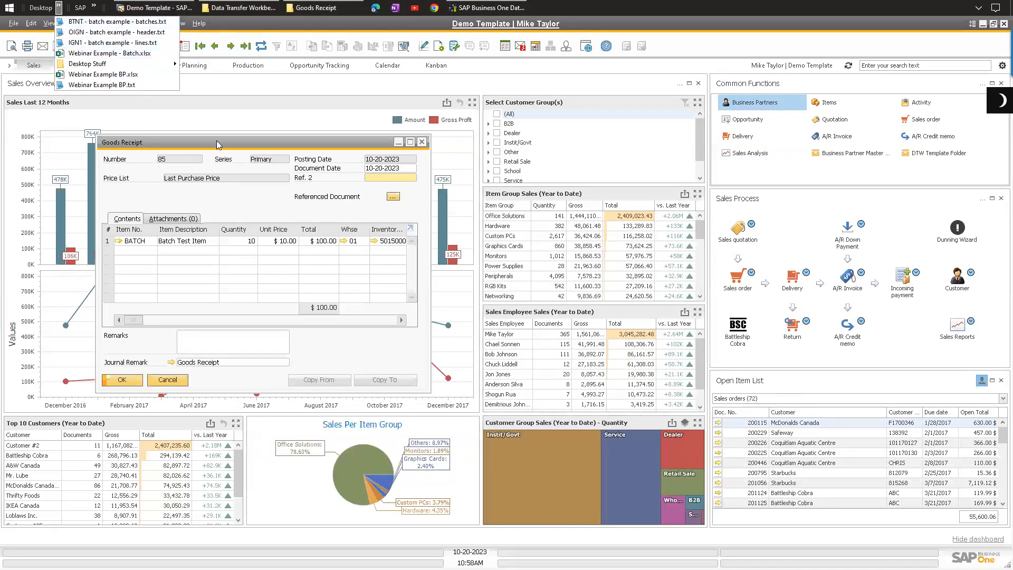
Step: Close the Goods Receipt document window and switch to the Data Transfer Workbench
{"action": "left_click_drag", "start_coordinate": [217, 145], "coordinate": [223, 154]}
{"action": "left_click", "coordinate": [427, 152]}
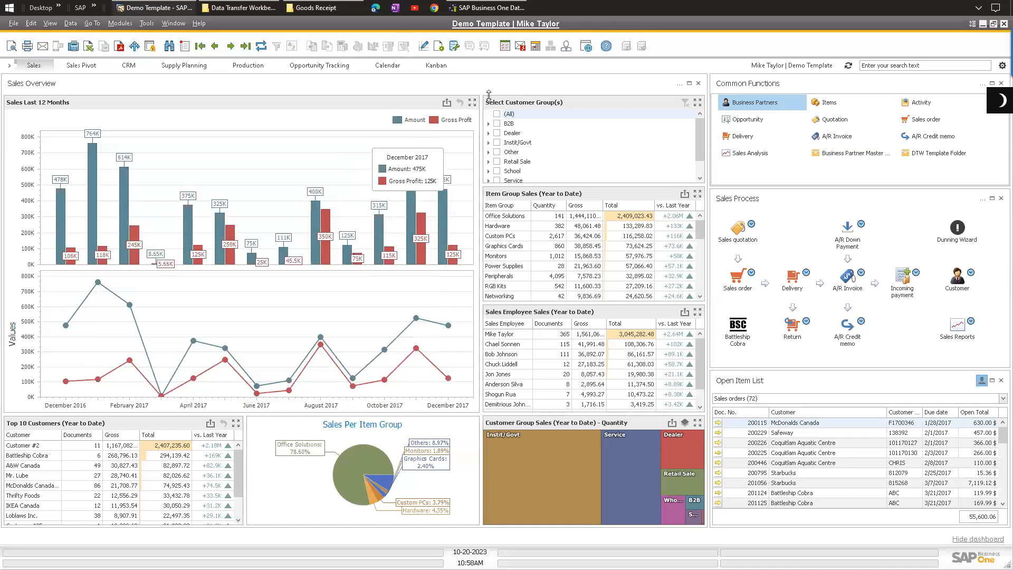
{"action": "left_click", "coordinate": [482, 9]}
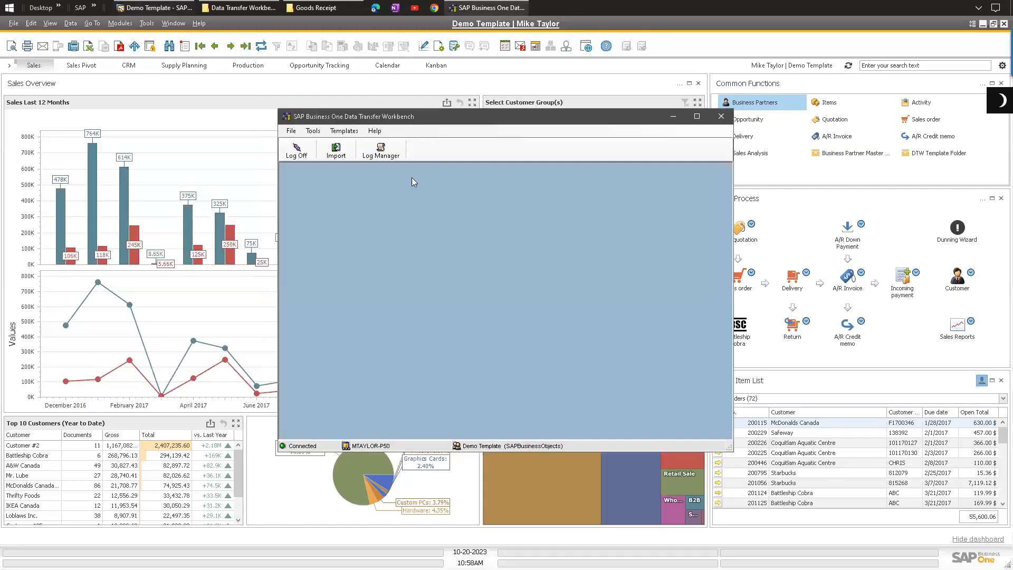
Step: Start an import of transactional data using the Add New Data operation
{"action": "left_click", "coordinate": [340, 153]}
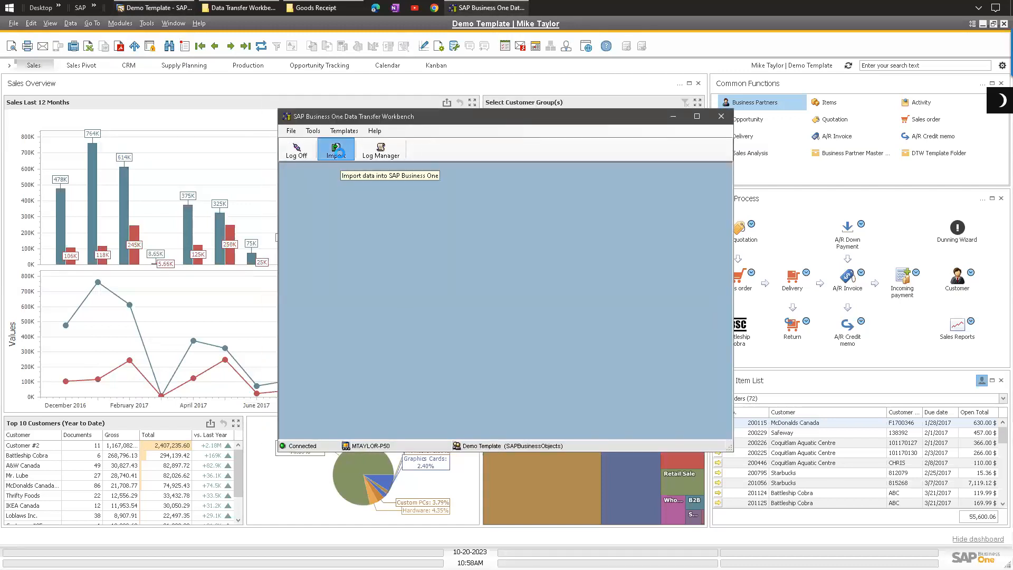
{"action": "left_click", "coordinate": [408, 302]}
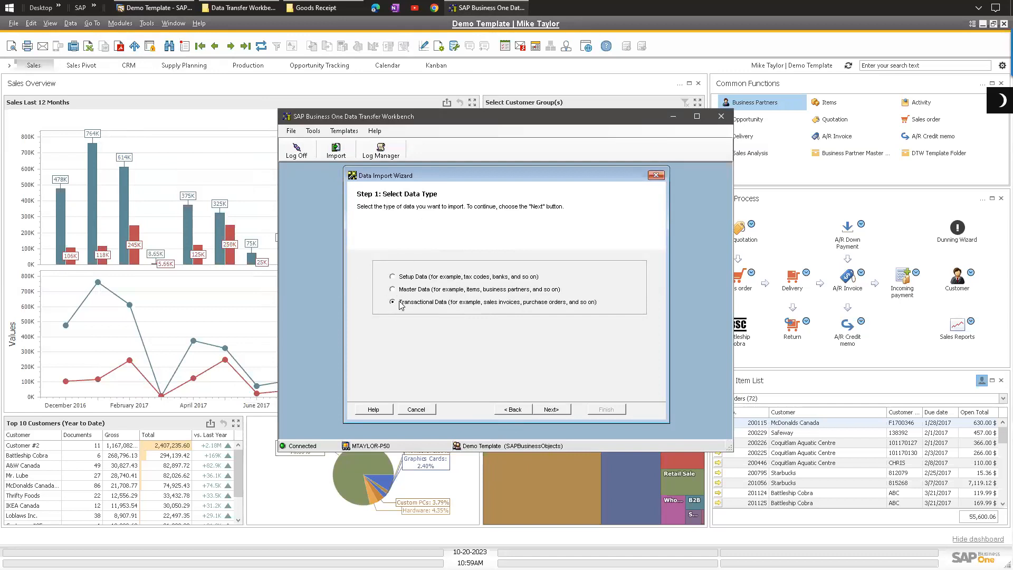
{"action": "left_click", "coordinate": [551, 411]}
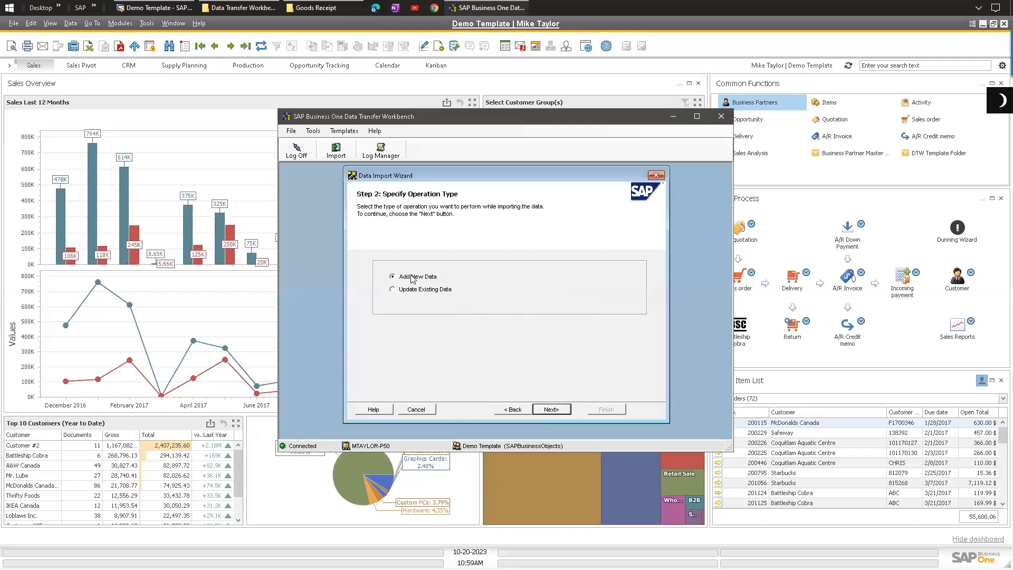
{"action": "left_click", "coordinate": [550, 411]}
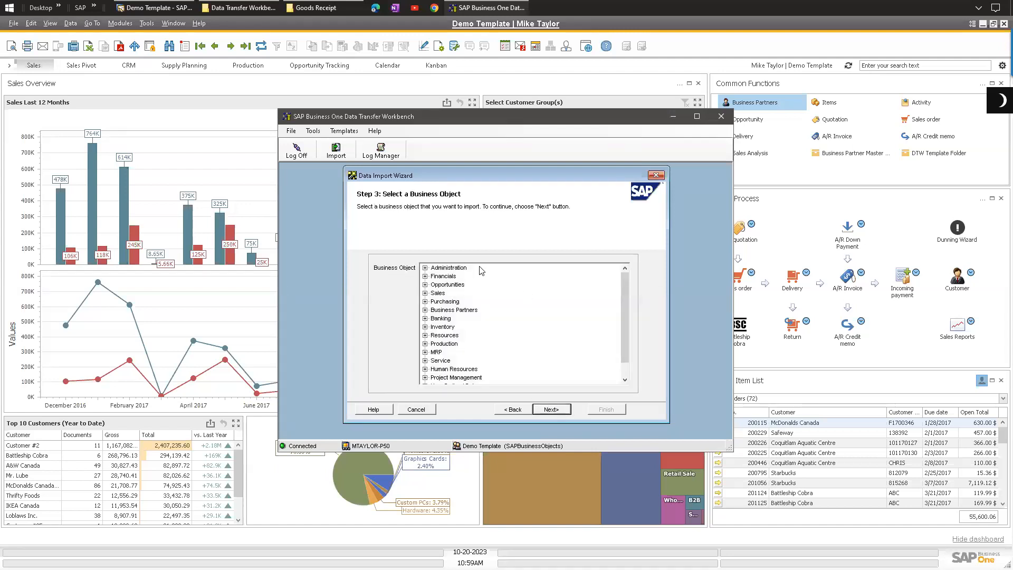
Step: Choose Goods Receipt under Inventory Transactions as the business object to import
{"action": "left_click", "coordinate": [425, 328]}
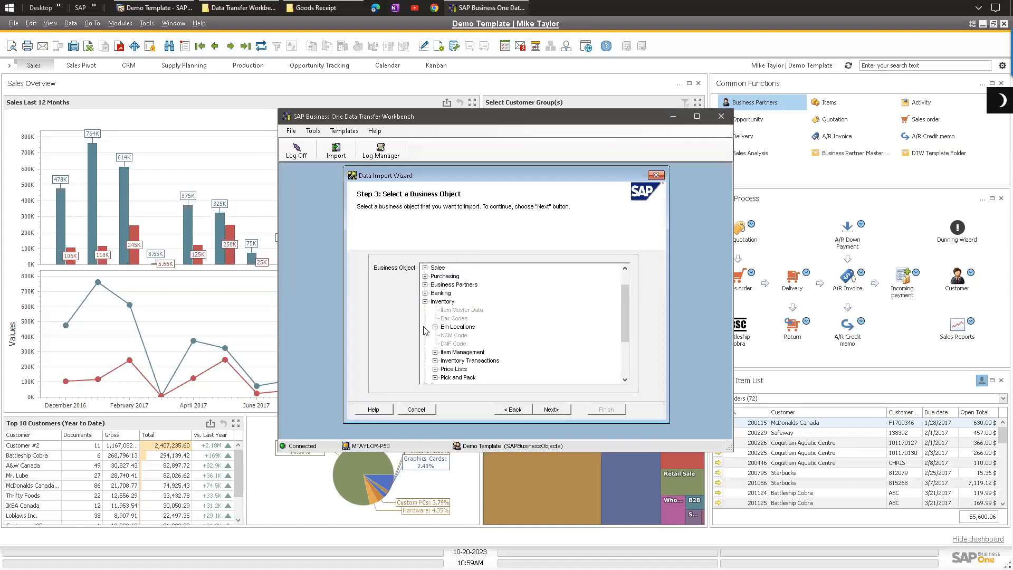
{"action": "left_click", "coordinate": [436, 361]}
{"action": "left_click", "coordinate": [475, 319]}
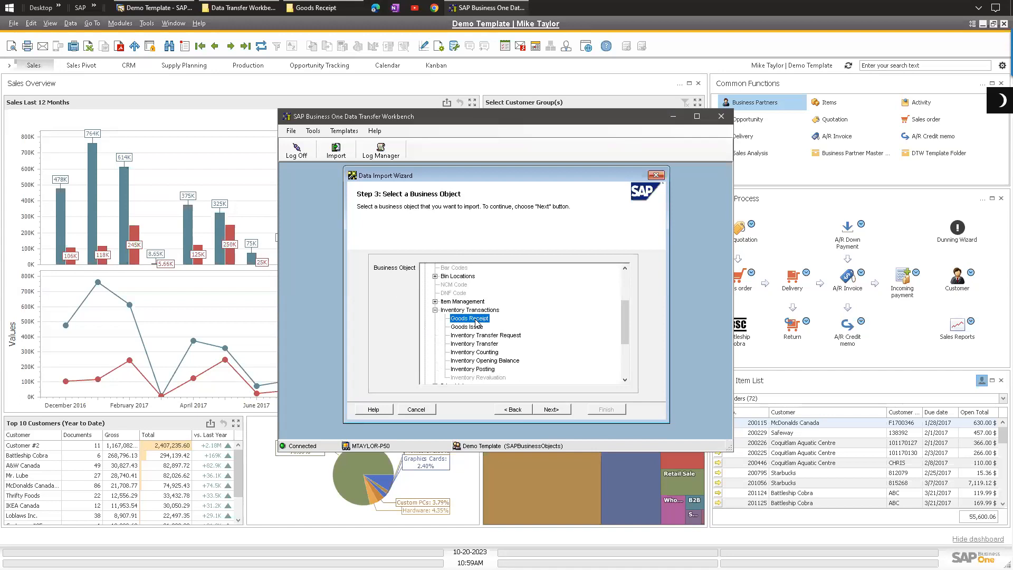
{"action": "left_click", "coordinate": [549, 410]}
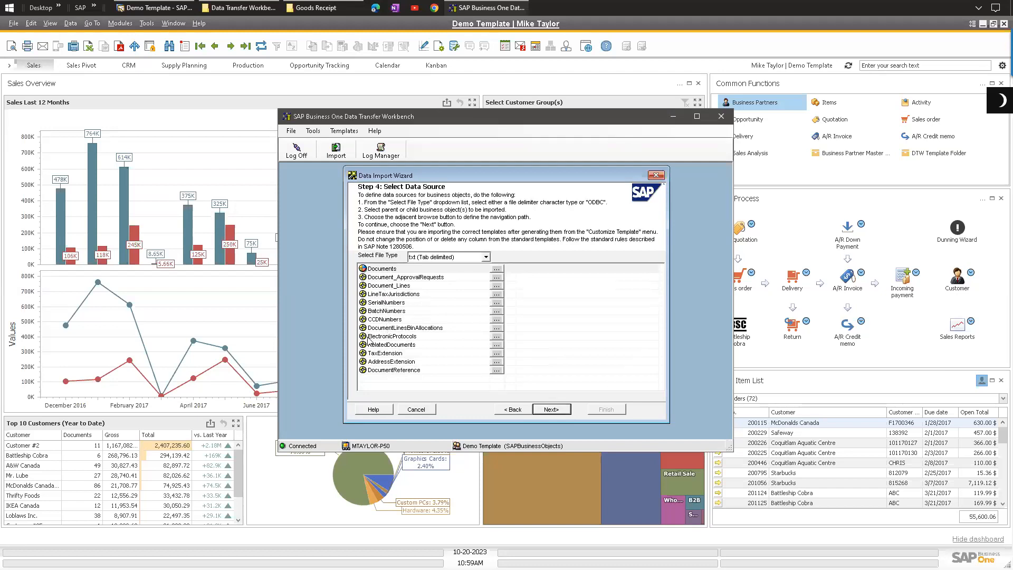
Step: Examine the Goods Receipt template files folder, then put it away
{"action": "left_click", "coordinate": [301, 8]}
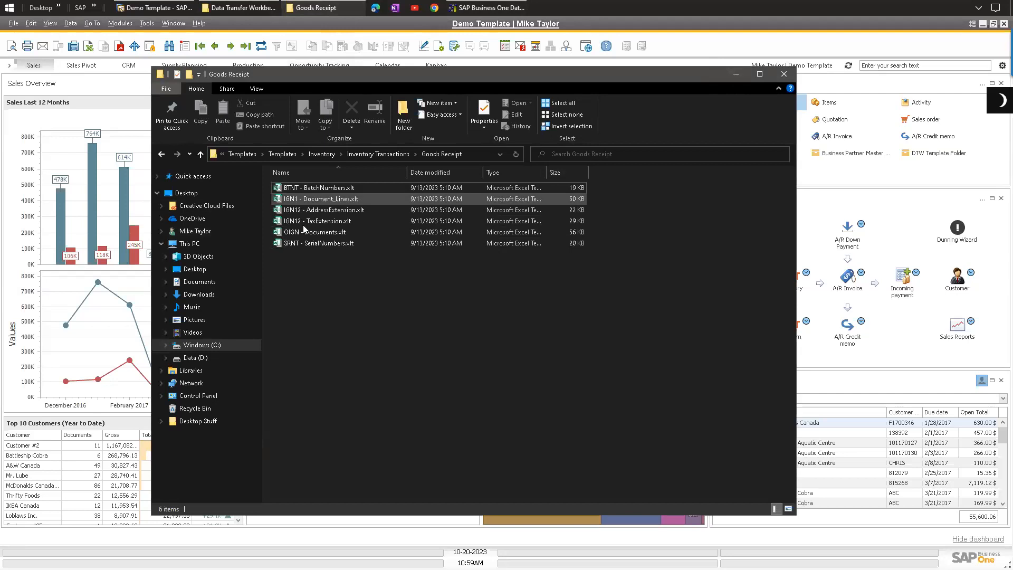
{"action": "left_click", "coordinate": [735, 75]}
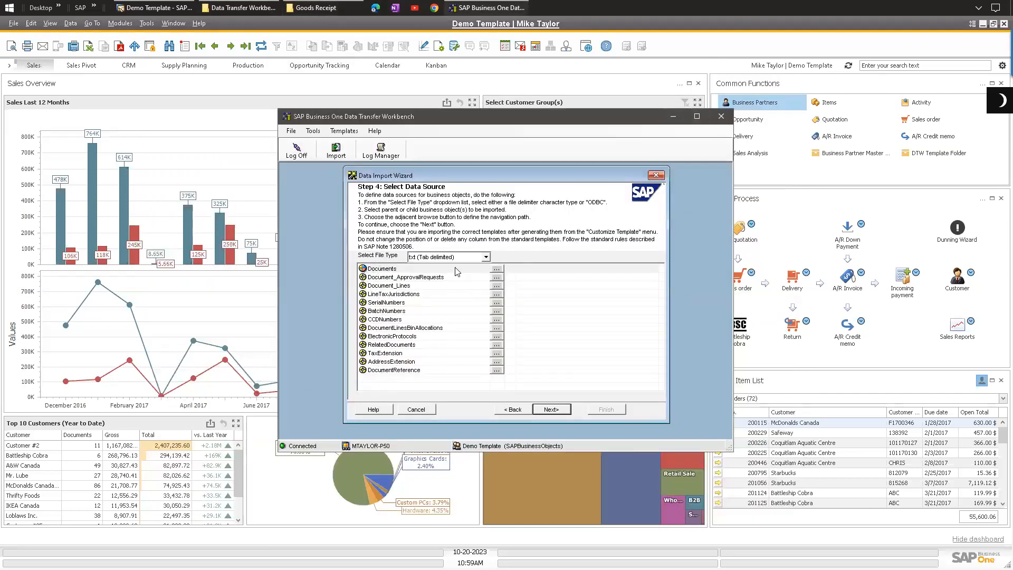
{"action": "left_click", "coordinate": [413, 257]}
{"action": "left_click", "coordinate": [425, 267]}
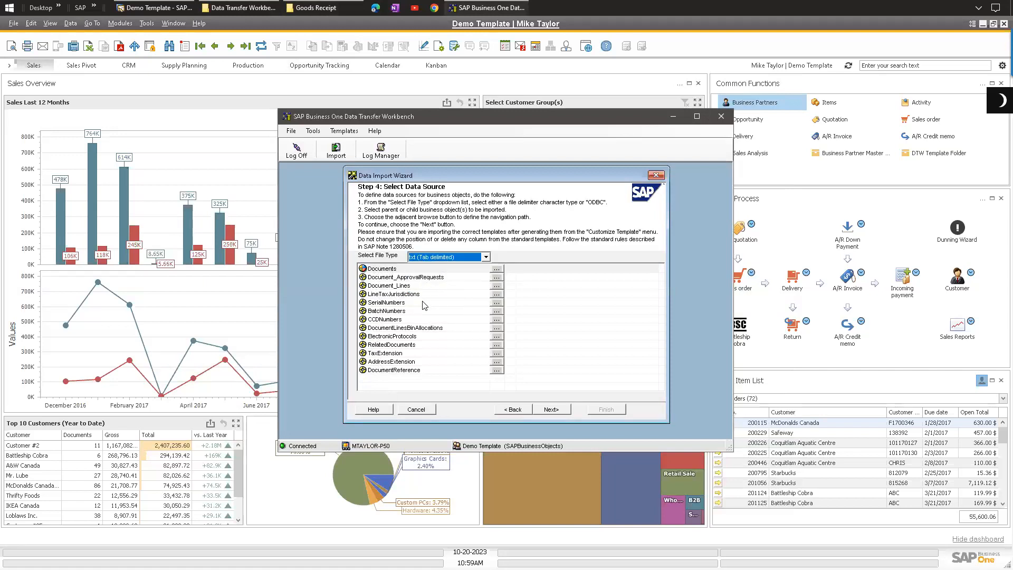
{"action": "left_click", "coordinate": [432, 259]}
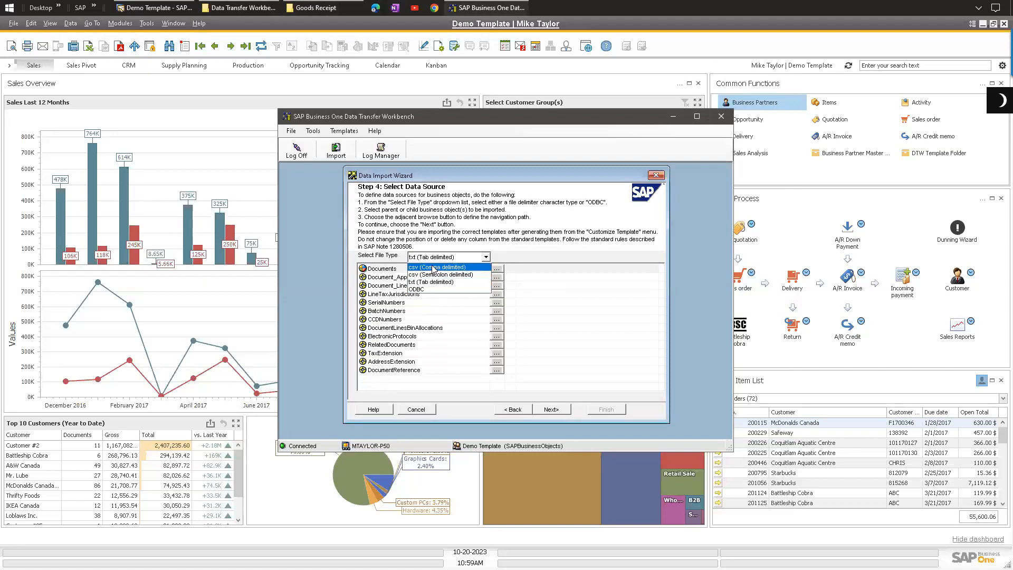
{"action": "left_click", "coordinate": [438, 268]}
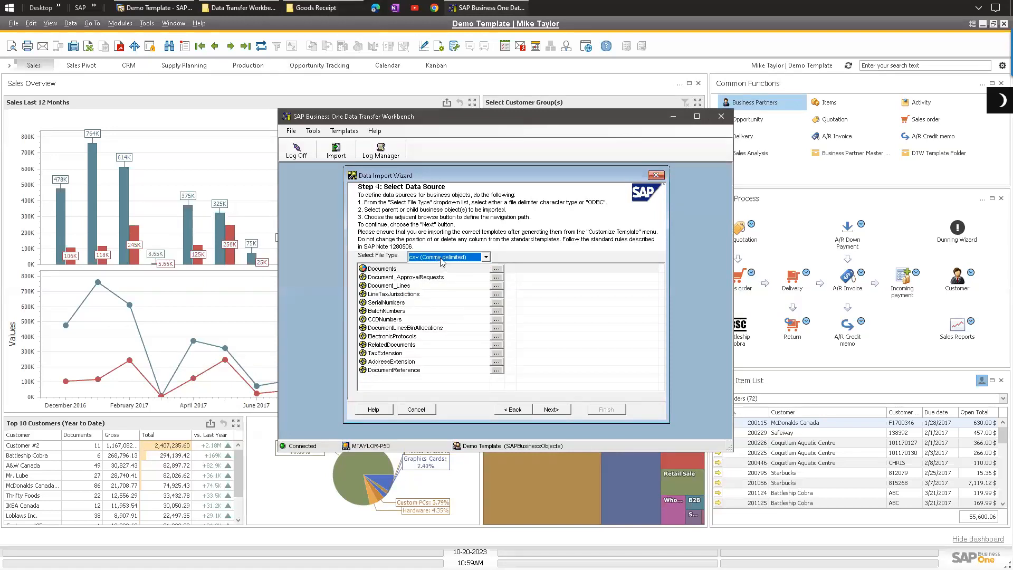
{"action": "left_click", "coordinate": [441, 258]}
{"action": "left_click", "coordinate": [434, 282]}
{"action": "left_click", "coordinate": [423, 257]}
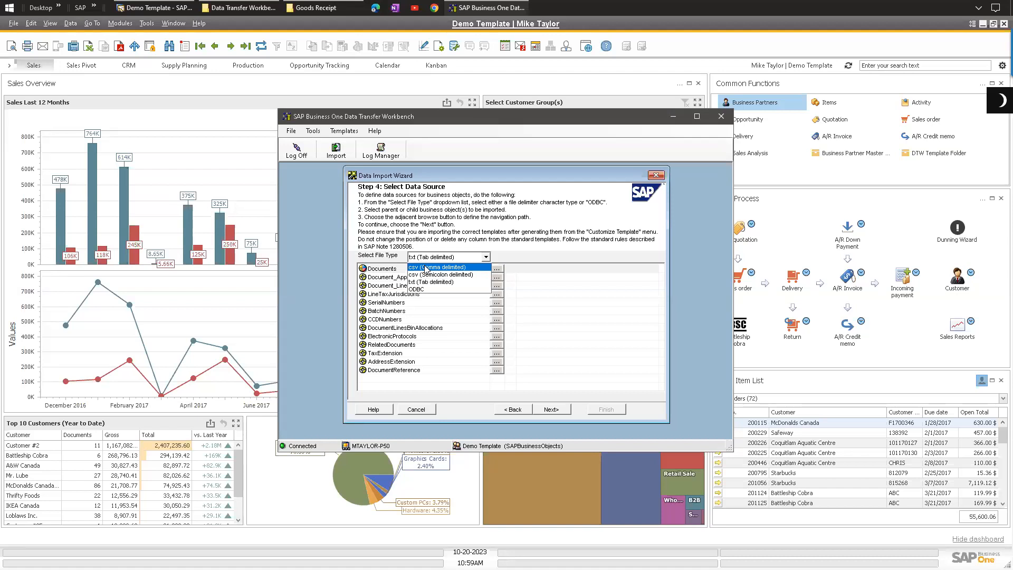
{"action": "left_click", "coordinate": [427, 267]}
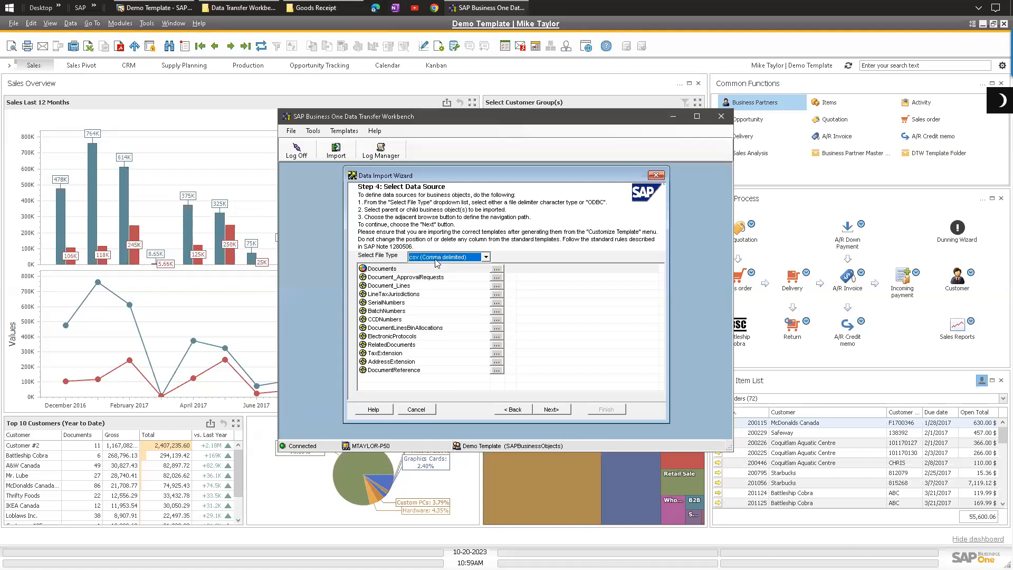
{"action": "left_click", "coordinate": [436, 259]}
{"action": "left_click", "coordinate": [426, 283]}
Step: Open the Webinar Example - Batch.xlsx workbook from the desktop
{"action": "left_click", "coordinate": [497, 269]}
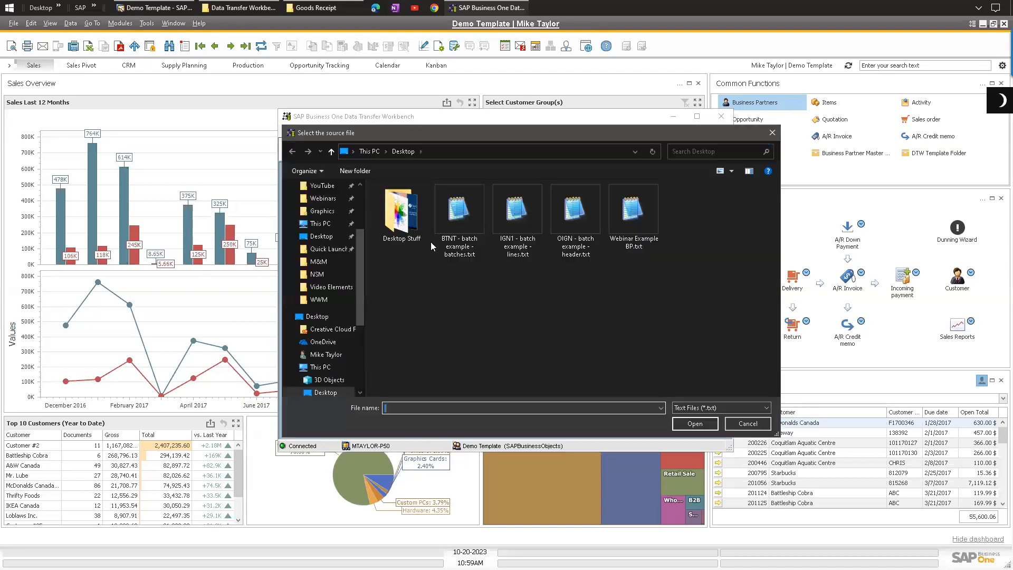
{"action": "left_click", "coordinate": [58, 7]}
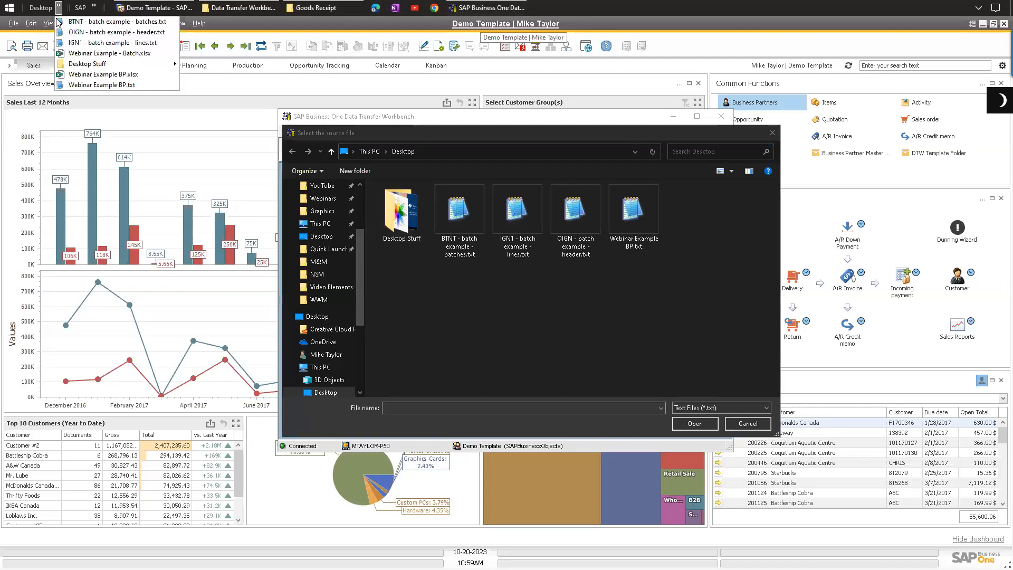
{"action": "left_click", "coordinate": [112, 54]}
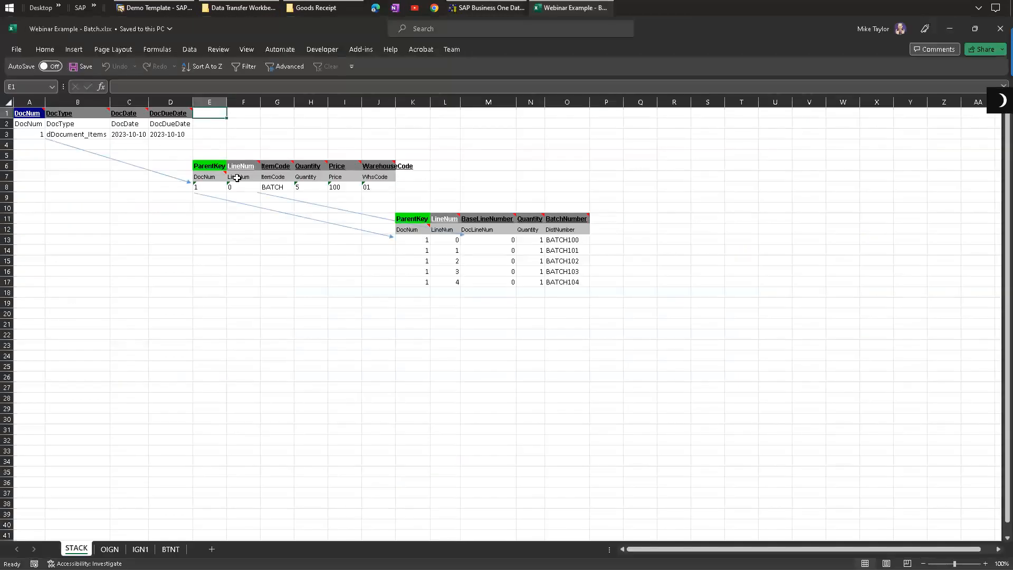
Step: Label the STACK sheet tables with Document in E1, Lines in K6 and Batch in P11
{"action": "scroll", "coordinate": [232, 178], "scroll_direction": "up", "scroll_amount": 4}
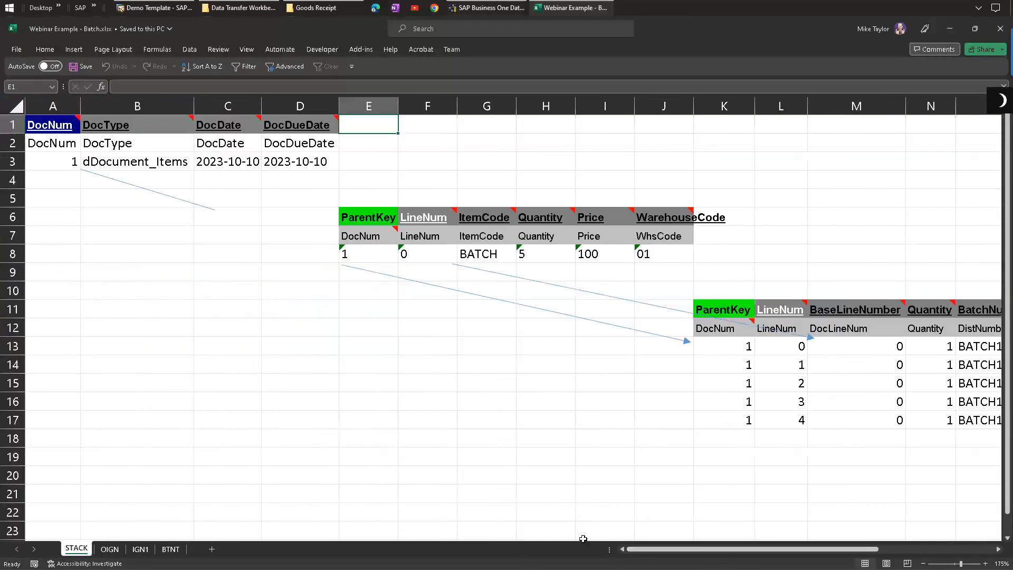
{"action": "scroll", "coordinate": [341, 122], "scroll_direction": "down", "scroll_amount": 1}
{"action": "type", "text": "Document"}
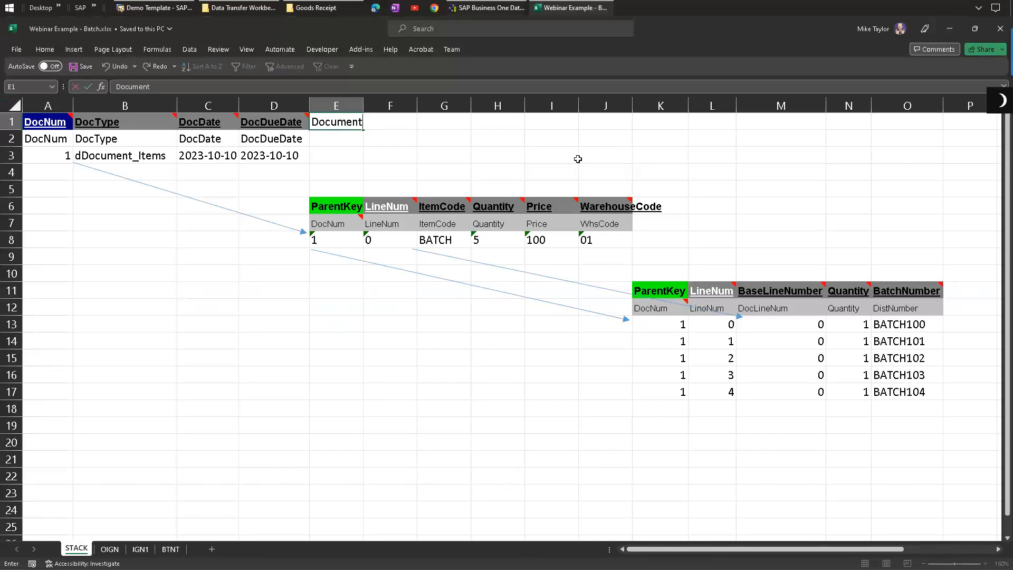
{"action": "left_click", "coordinate": [644, 212]}
{"action": "type", "text": "Lines"}
{"action": "left_click", "coordinate": [952, 294]}
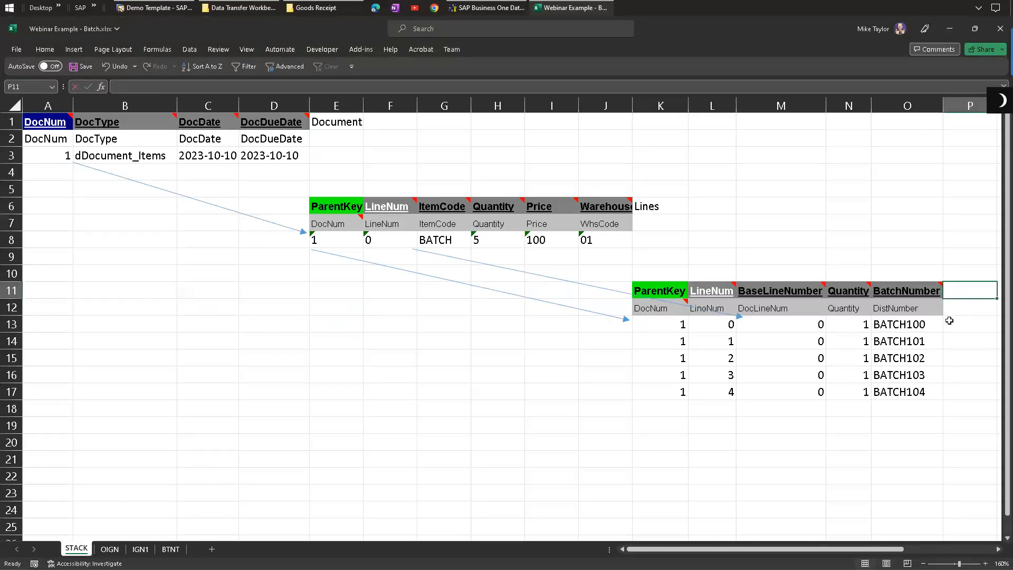
{"action": "type", "text": "Batch"}
{"action": "key", "text": "Return"}
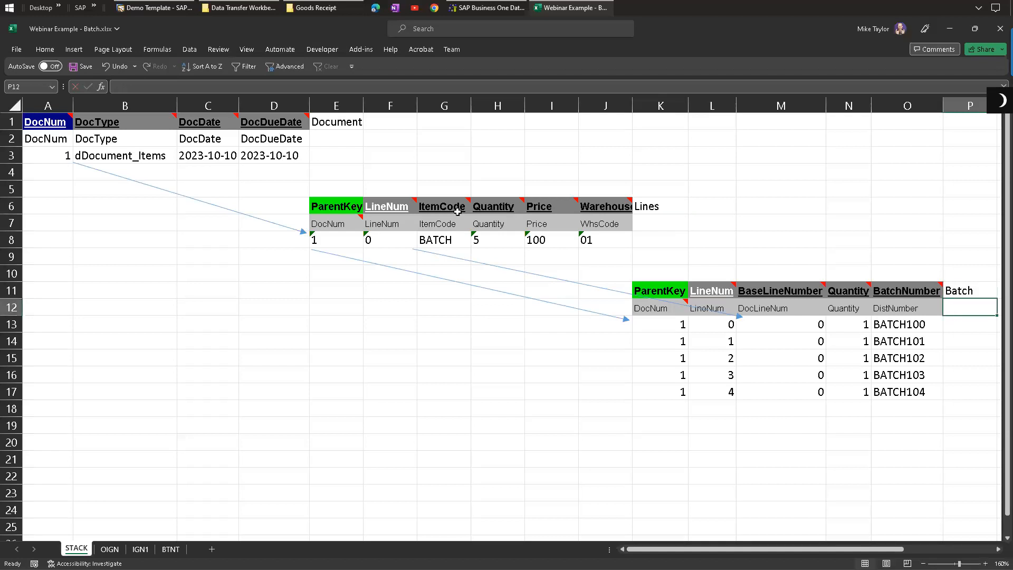
Step: Assign OIGN - batch example - header.txt as the source file for Documents
{"action": "left_click", "coordinate": [512, 7]}
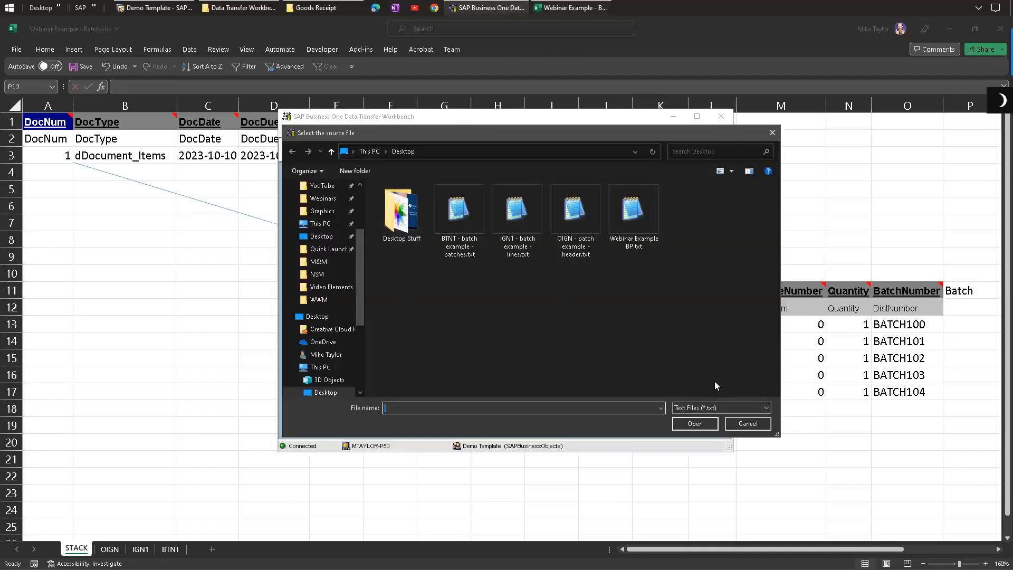
{"action": "left_click", "coordinate": [747, 423]}
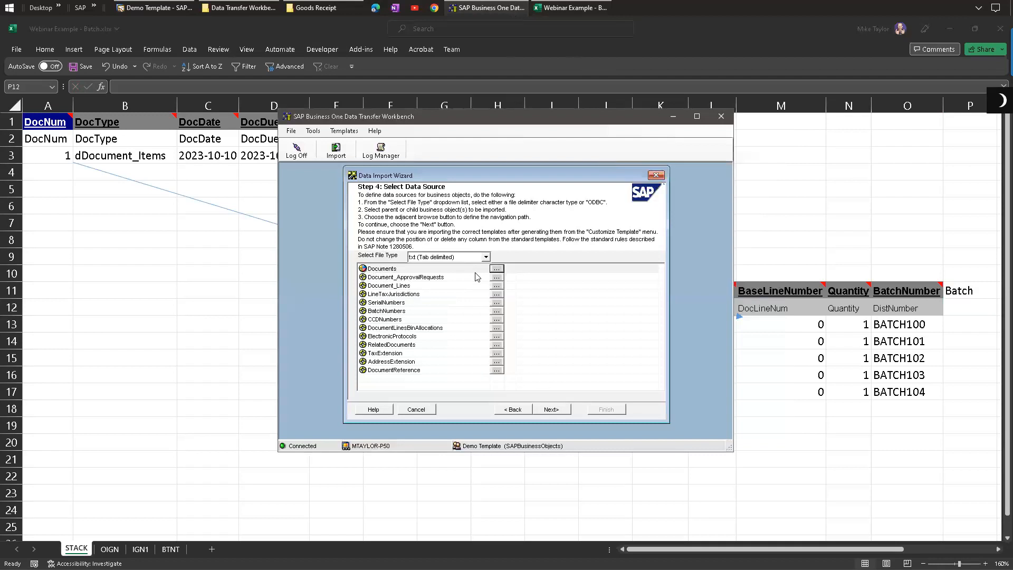
{"action": "left_click", "coordinate": [497, 269]}
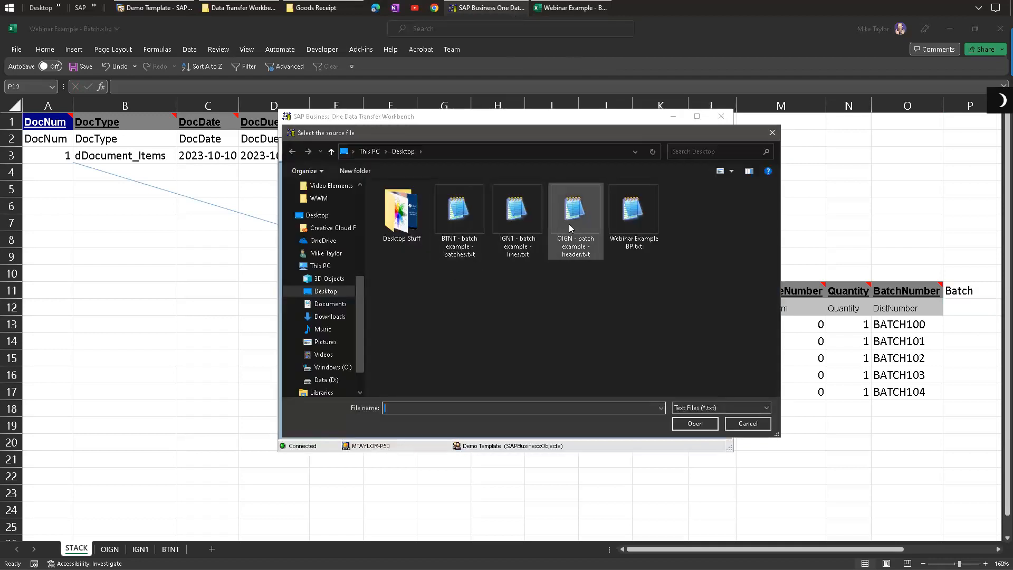
{"action": "double_click", "coordinate": [572, 218]}
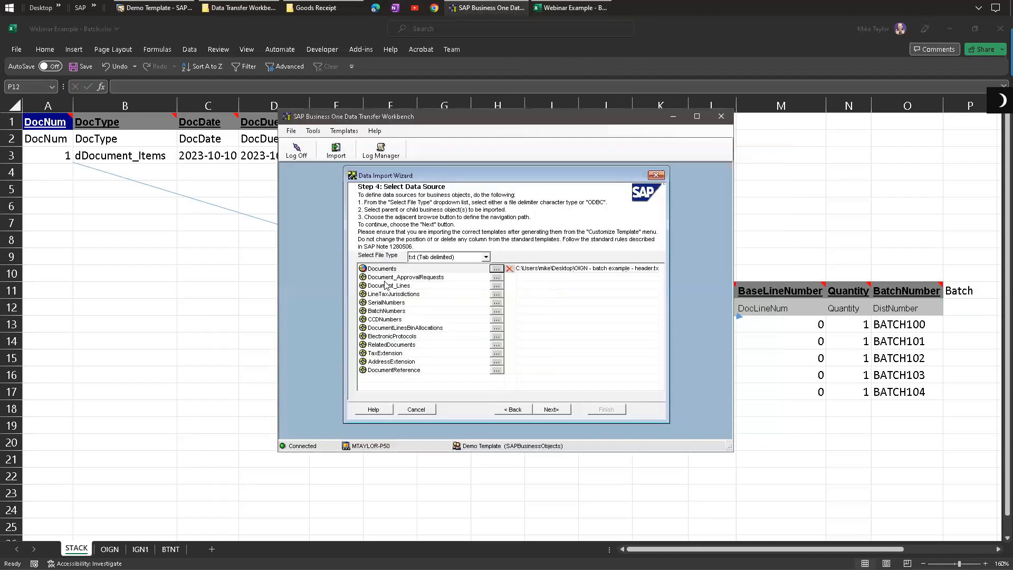
Step: Assign IGN1 - batch example - lines.txt as the source file for Document_Lines
{"action": "left_click", "coordinate": [365, 287]}
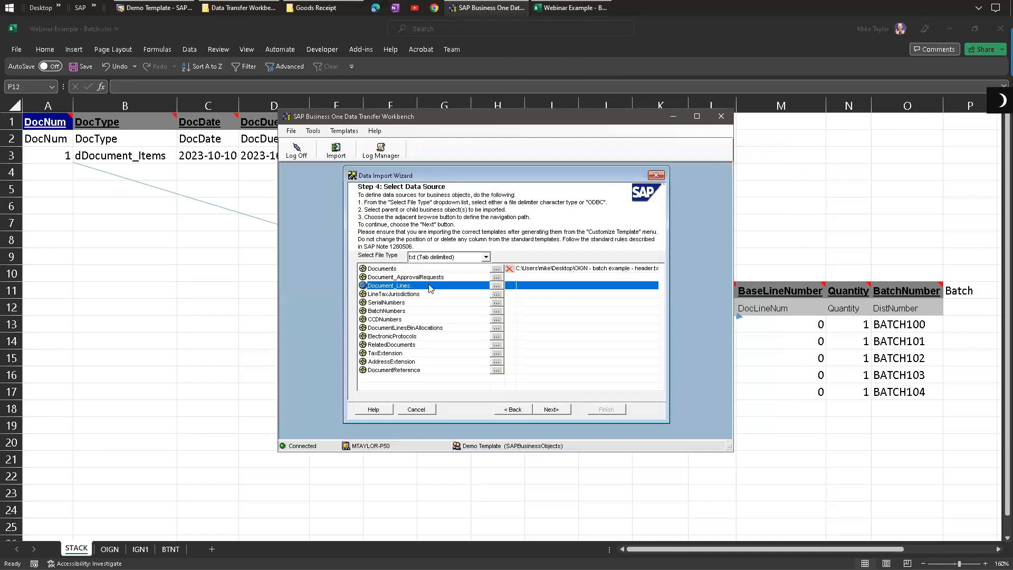
{"action": "left_click", "coordinate": [497, 285]}
{"action": "double_click", "coordinate": [520, 221]}
Step: Review the IGN1 and STACK sheets of the batch workbook before returning to the import wizard
{"action": "left_click", "coordinate": [560, 4]}
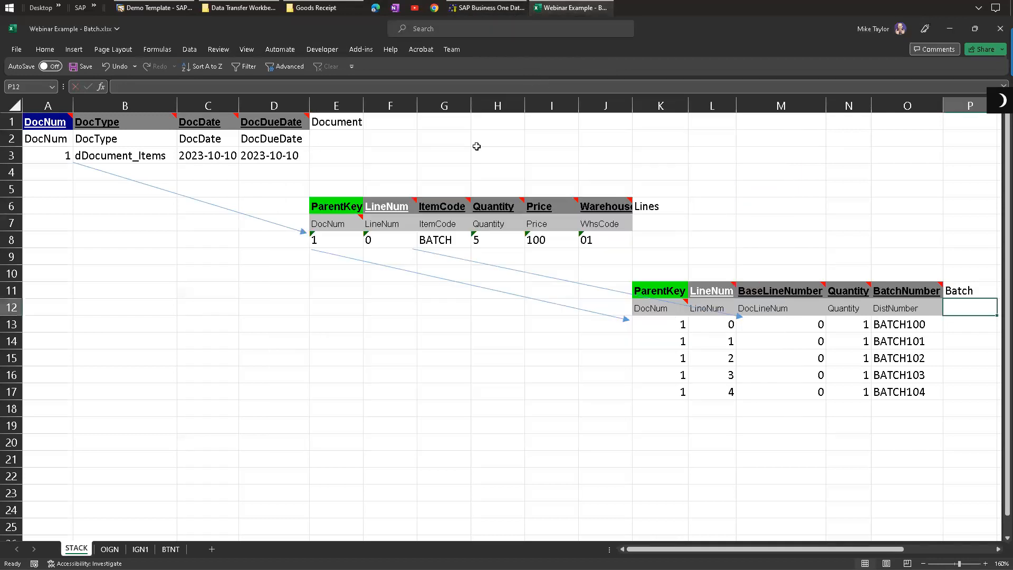
{"action": "left_click", "coordinate": [141, 549]}
{"action": "left_click", "coordinate": [76, 549]}
{"action": "left_click", "coordinate": [491, 7]}
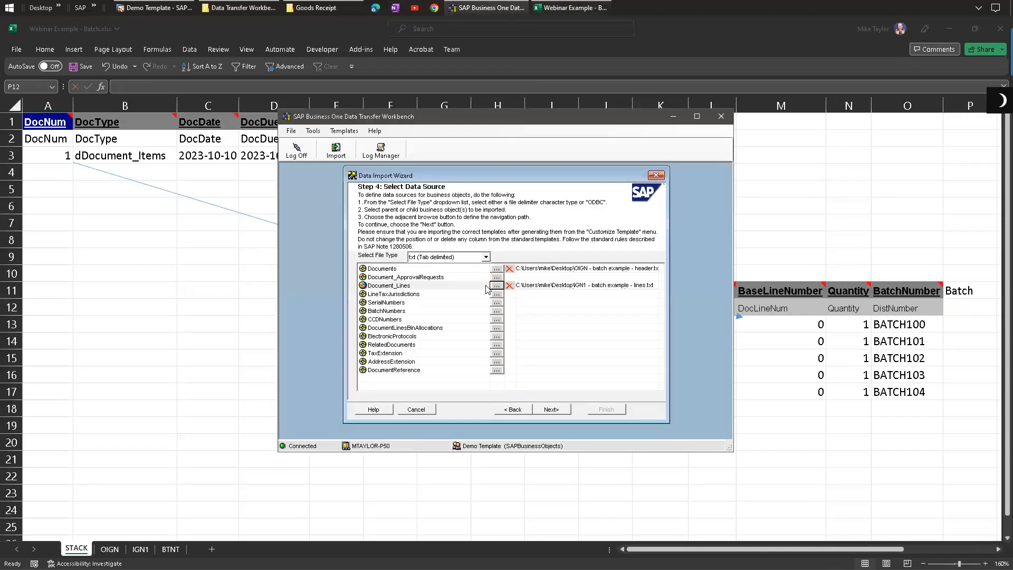
Step: Assign BTNT - batch example - batches.txt as the source file for BatchNumbers
{"action": "left_click", "coordinate": [372, 312]}
{"action": "left_click", "coordinate": [497, 311]}
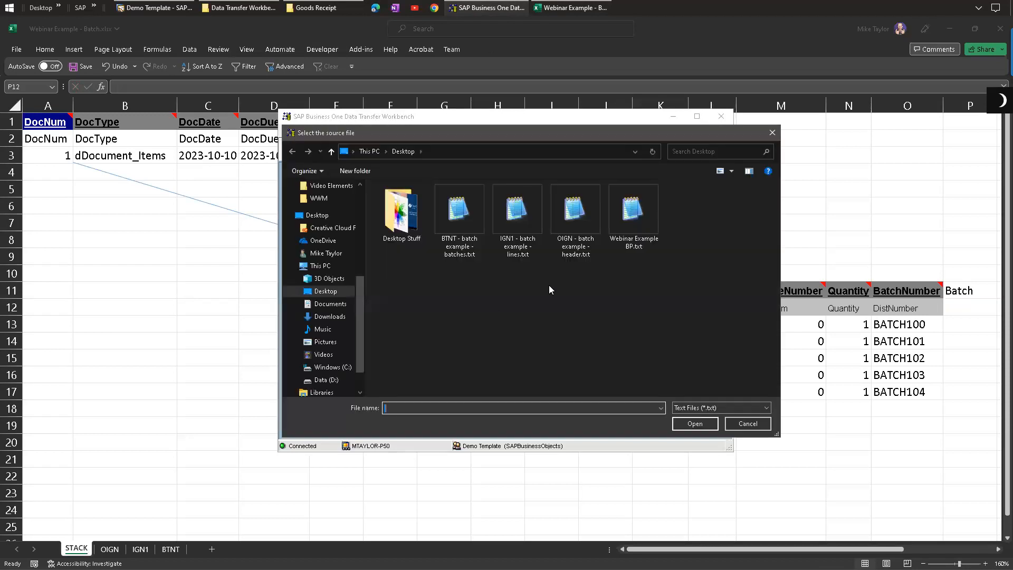
{"action": "left_click", "coordinate": [459, 207]}
{"action": "double_click", "coordinate": [459, 208]}
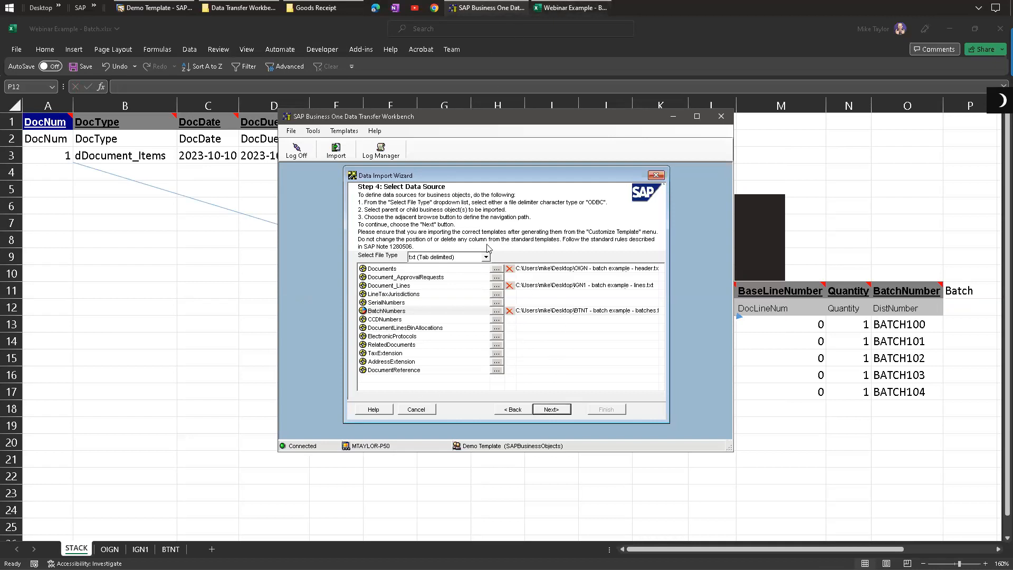
Step: Highlight the header, line and batch data ranges on the STACK sheet to compare them
{"action": "left_click", "coordinate": [559, 8]}
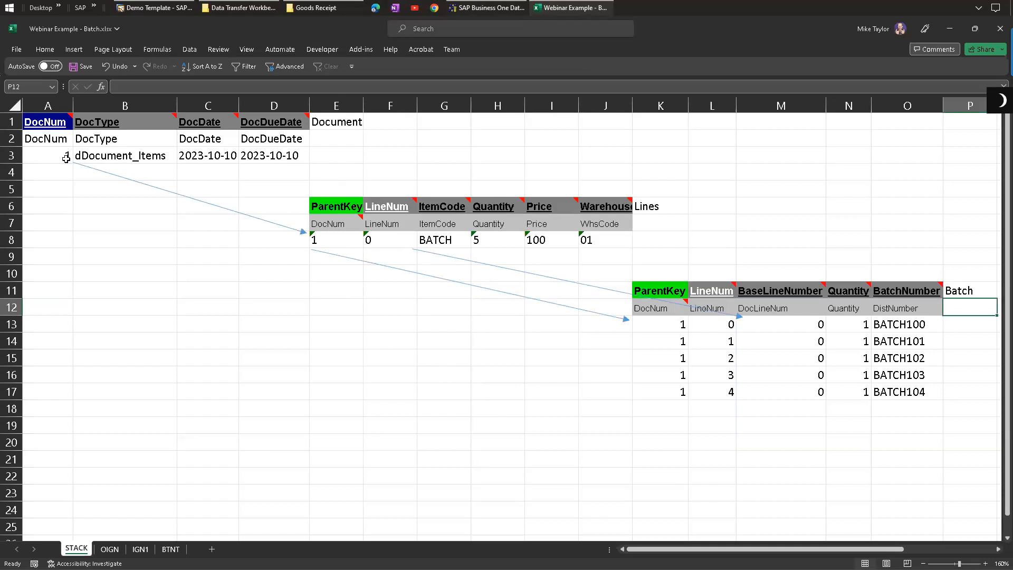
{"action": "left_click_drag", "start_coordinate": [55, 155], "coordinate": [280, 154]}
{"action": "left_click_drag", "start_coordinate": [328, 241], "coordinate": [587, 254]}
{"action": "left_click_drag", "start_coordinate": [660, 323], "coordinate": [924, 391]}
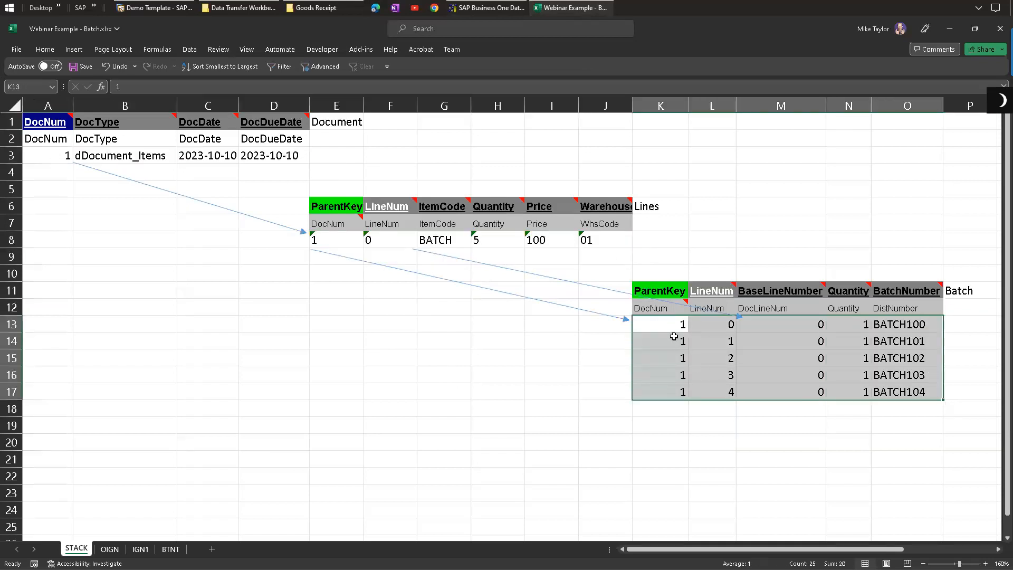
{"action": "left_click_drag", "start_coordinate": [662, 410], "coordinate": [913, 478]}
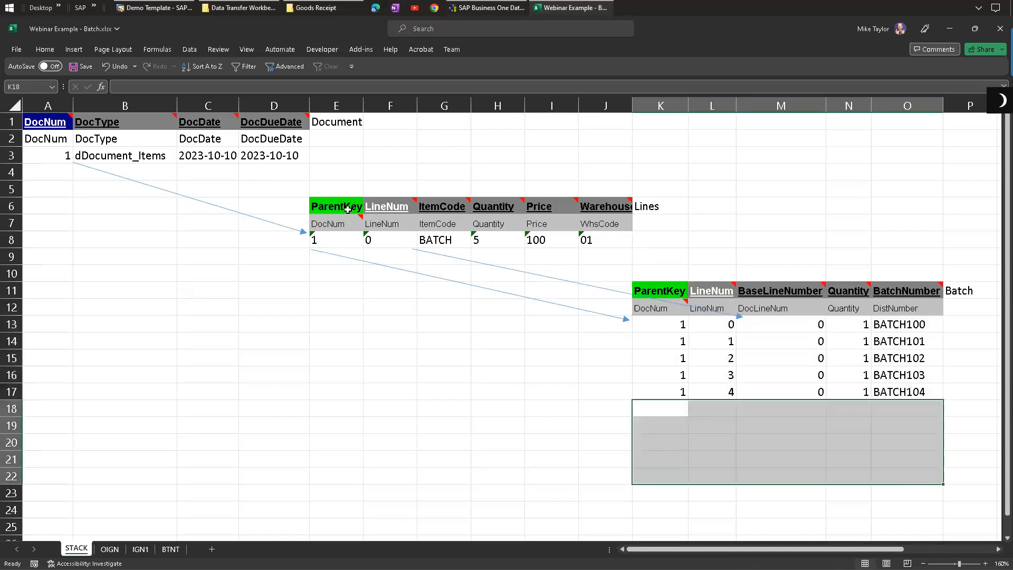
Step: Return to the import wizard, advance to field mapping, and review the mapping rules for Documents, Document_Lines and BatchNumbers
{"action": "left_click", "coordinate": [704, 363]}
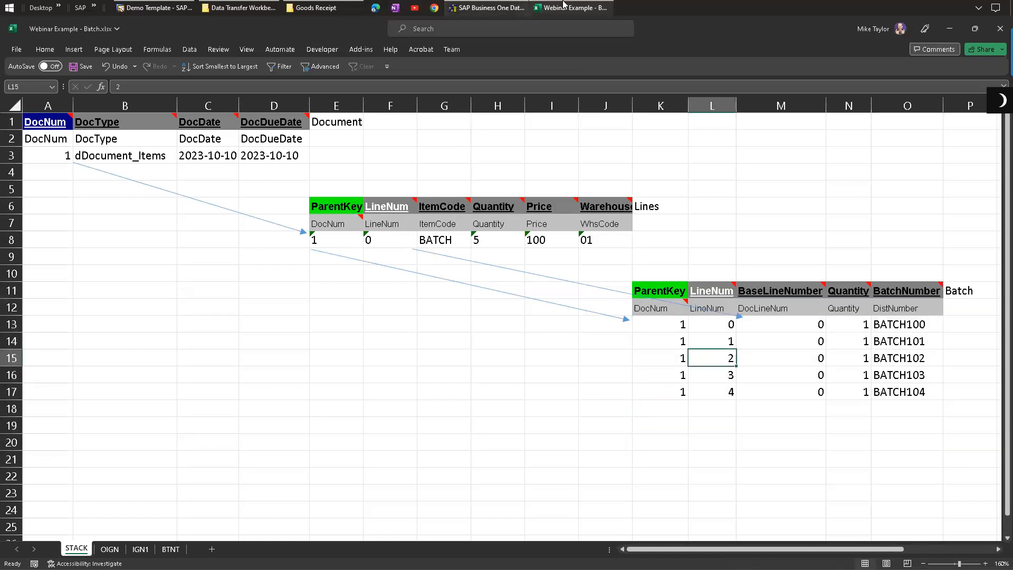
{"action": "left_click", "coordinate": [478, 8]}
{"action": "left_click", "coordinate": [552, 409]}
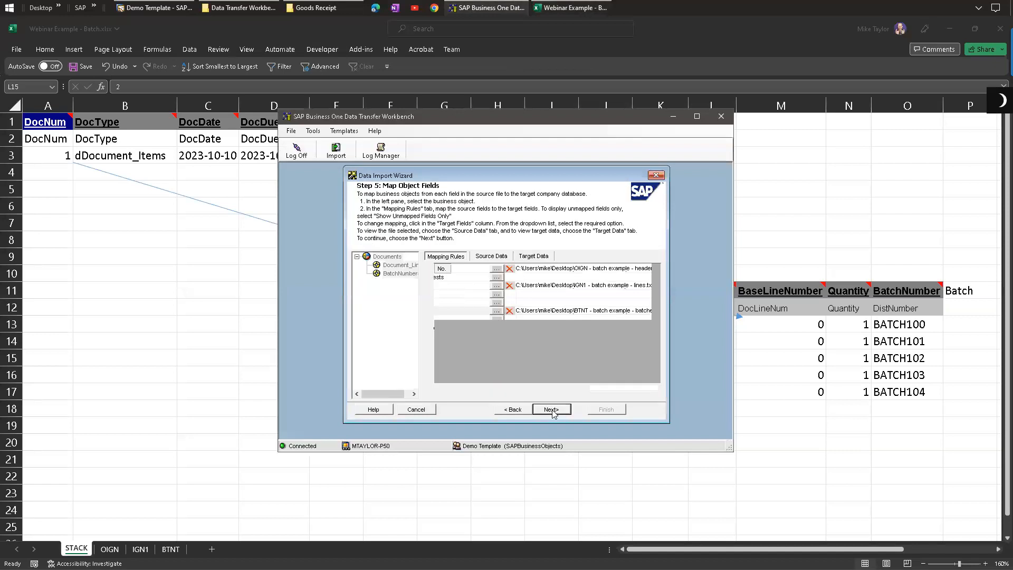
{"action": "left_click", "coordinate": [387, 258]}
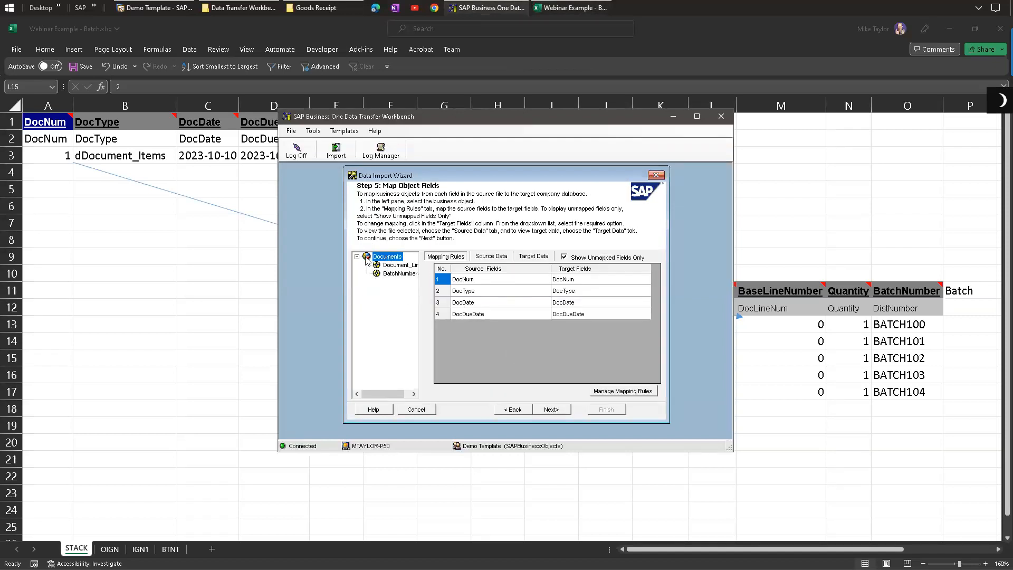
{"action": "left_click", "coordinate": [397, 265]}
{"action": "left_click", "coordinate": [397, 274]}
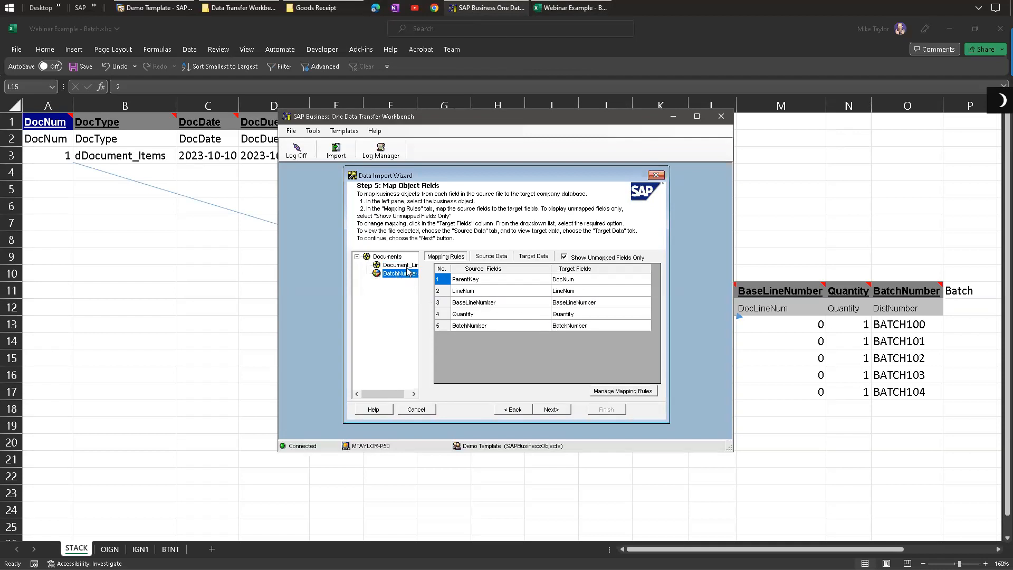
{"action": "left_click", "coordinate": [399, 264]}
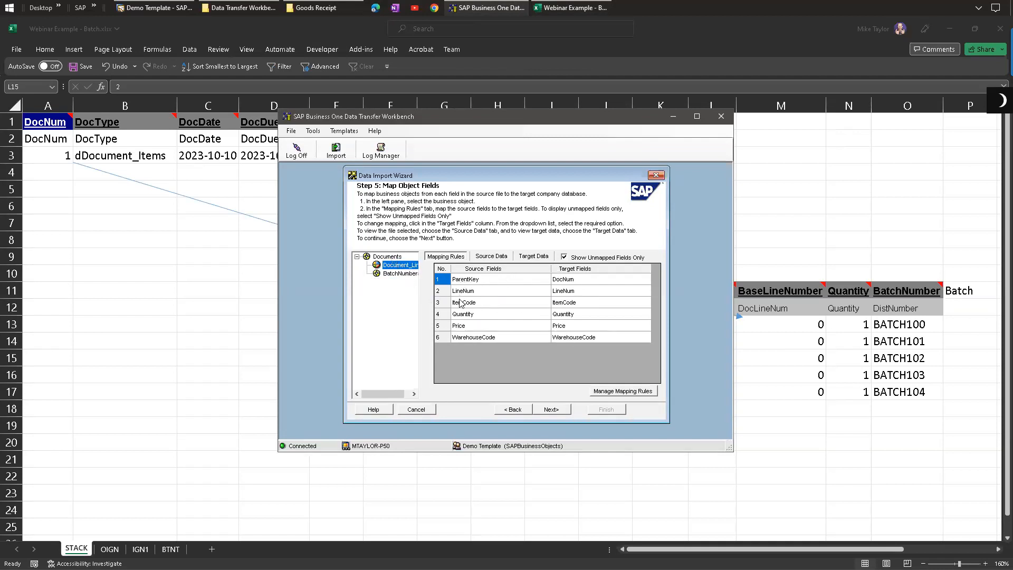
{"action": "left_click", "coordinate": [404, 273]}
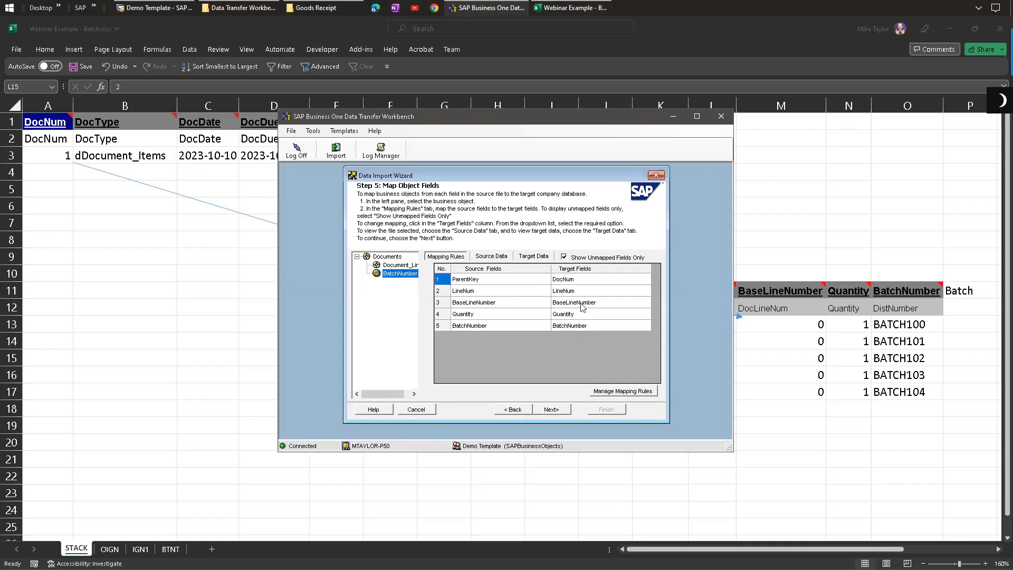
{"action": "left_click", "coordinate": [375, 257]}
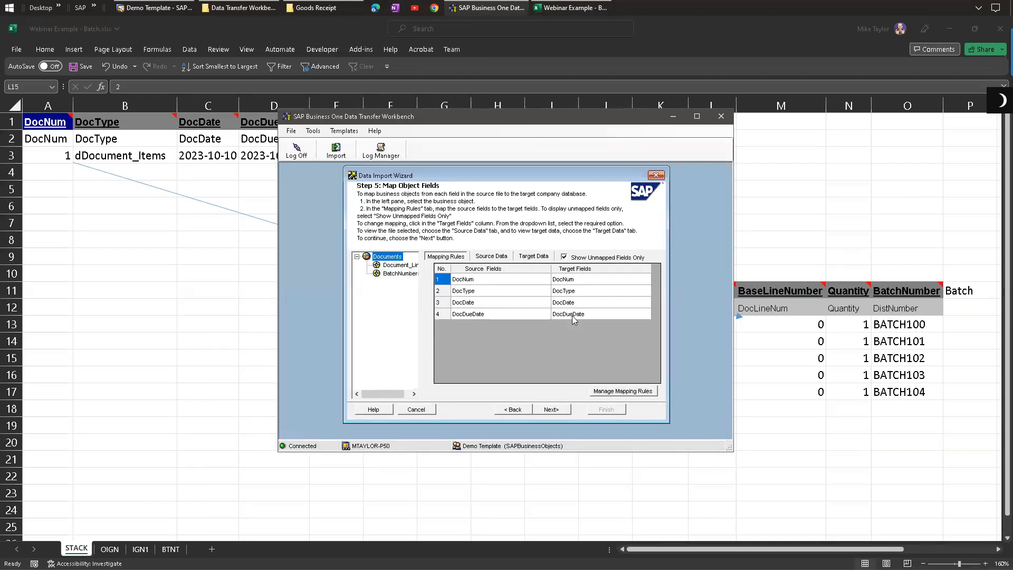
Step: Inspect the source and target data trees for the Document_Lines and BatchNumbers rows before returning to the mapping rules
{"action": "left_click", "coordinate": [484, 257]}
{"action": "left_click", "coordinate": [533, 256]}
{"action": "left_click", "coordinate": [451, 277]}
{"action": "left_click", "coordinate": [460, 285]}
{"action": "left_click", "coordinate": [470, 319]}
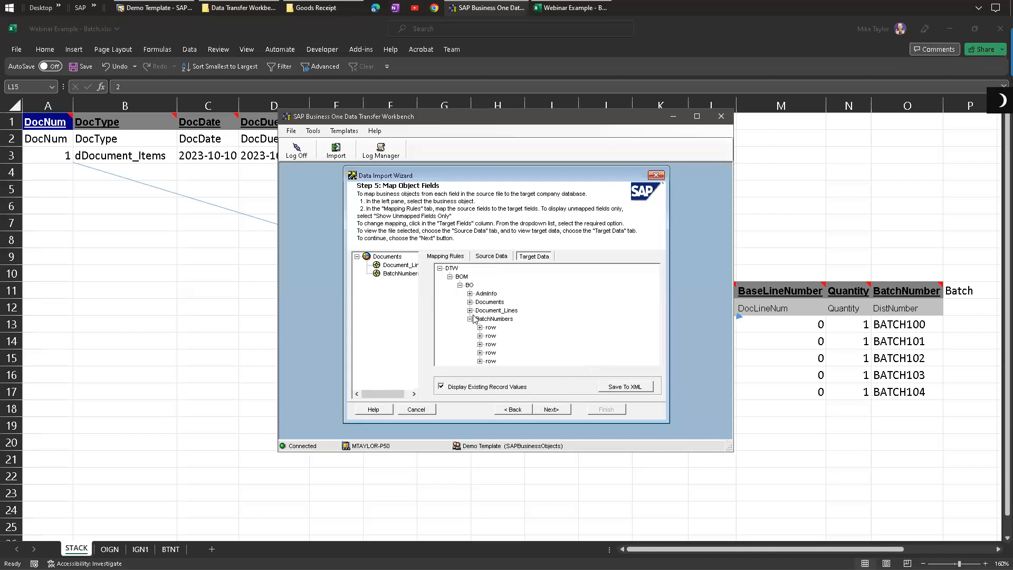
{"action": "left_click", "coordinate": [480, 327]}
{"action": "left_click", "coordinate": [489, 335]}
{"action": "left_click", "coordinate": [489, 336]}
{"action": "left_click", "coordinate": [470, 311]}
{"action": "left_click", "coordinate": [480, 319]}
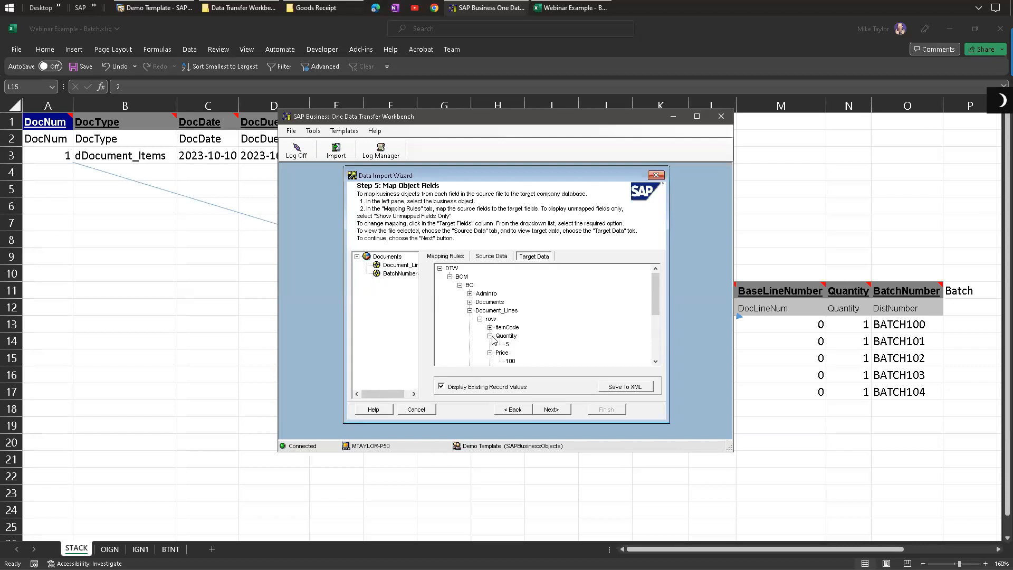
{"action": "left_click", "coordinate": [431, 256]}
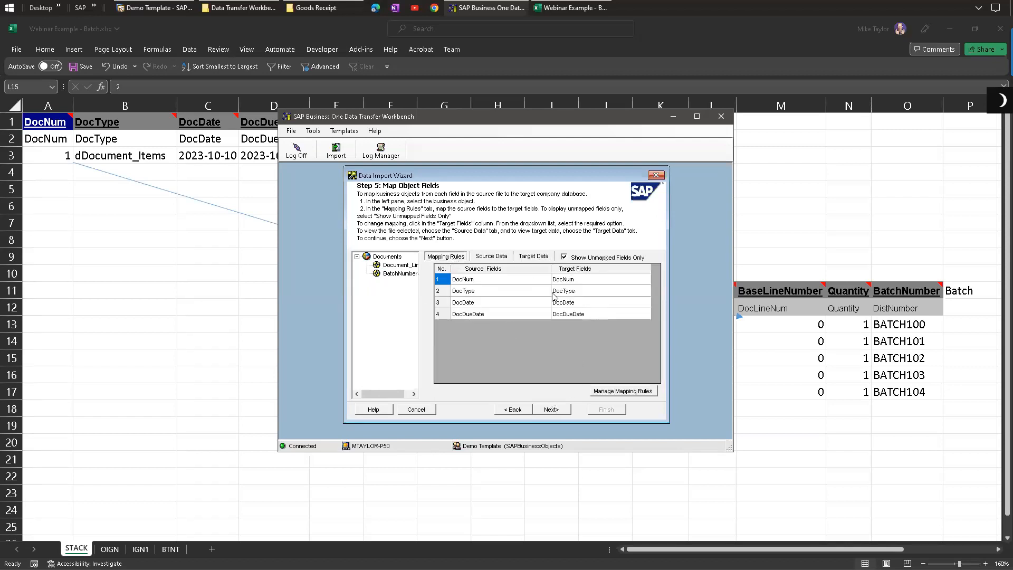
{"action": "left_click", "coordinate": [551, 410]}
{"action": "left_click", "coordinate": [392, 257]}
Step: Enter 'Description to remind' in the DocType header cell of the spreadsheet, then undo the entry
{"action": "left_click", "coordinate": [150, 137]}
{"action": "left_click", "coordinate": [103, 132]}
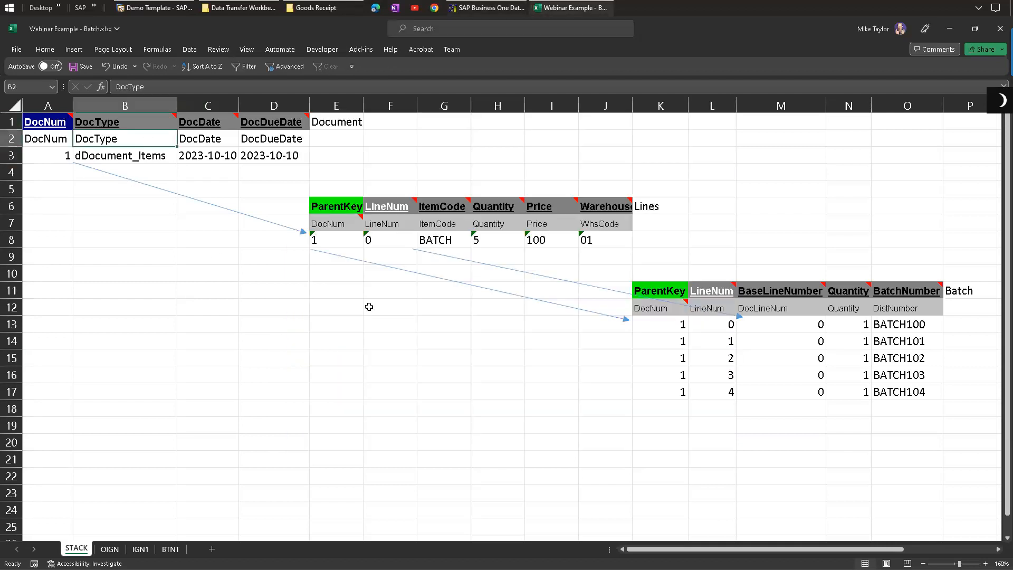
{"action": "type", "text": "Description"}
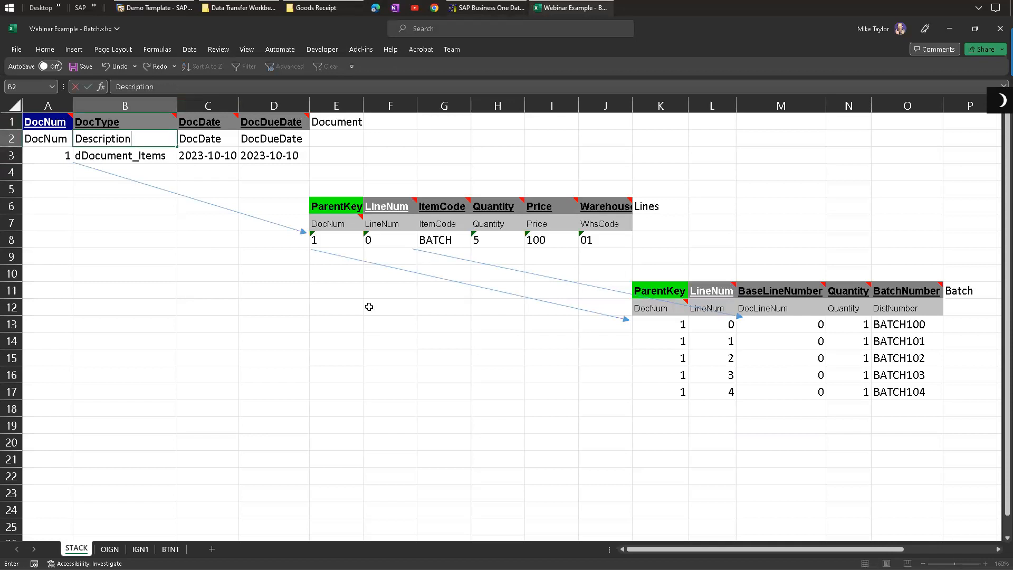
{"action": "type", "text": " to remind"}
{"action": "key", "text": "Return"}
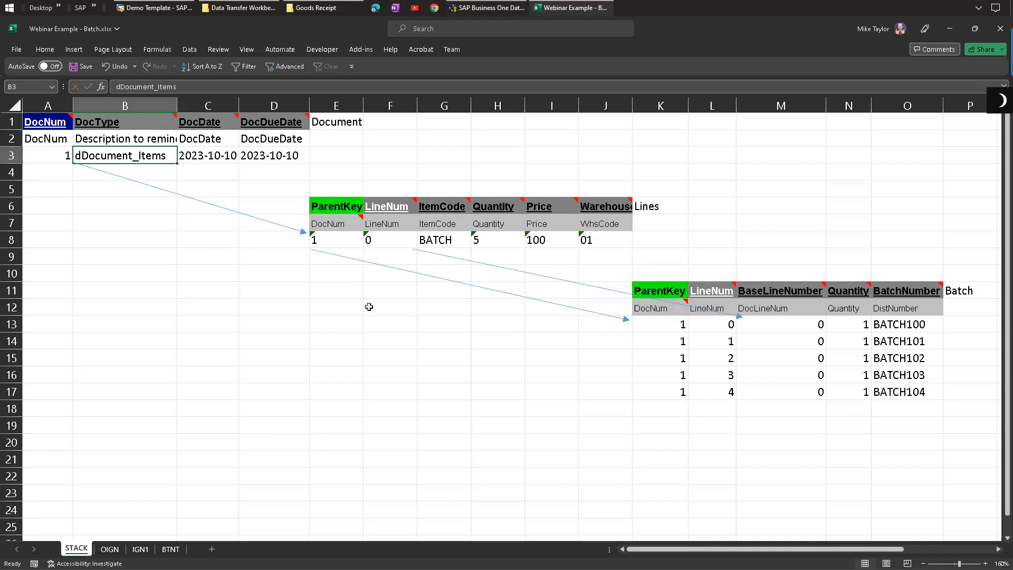
{"action": "left_click", "coordinate": [112, 134]}
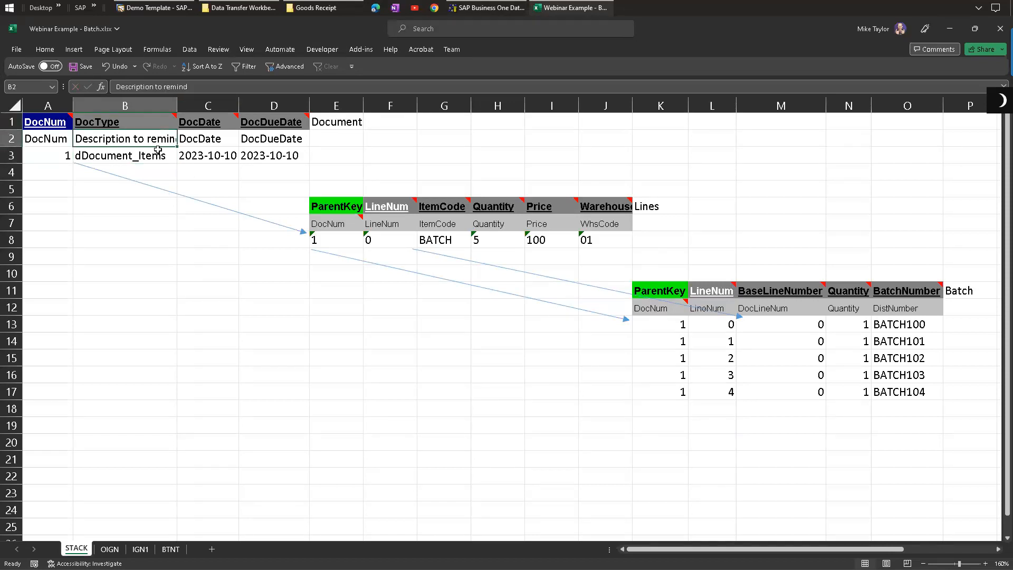
{"action": "left_click", "coordinate": [133, 119]}
{"action": "key", "text": "ctrl+z"}
{"action": "left_click", "coordinate": [198, 224]}
Step: Proceed to error handling, run the import simulation with the Ignore Up to 10 errors option, and review its detailed log
{"action": "left_click", "coordinate": [486, 8]}
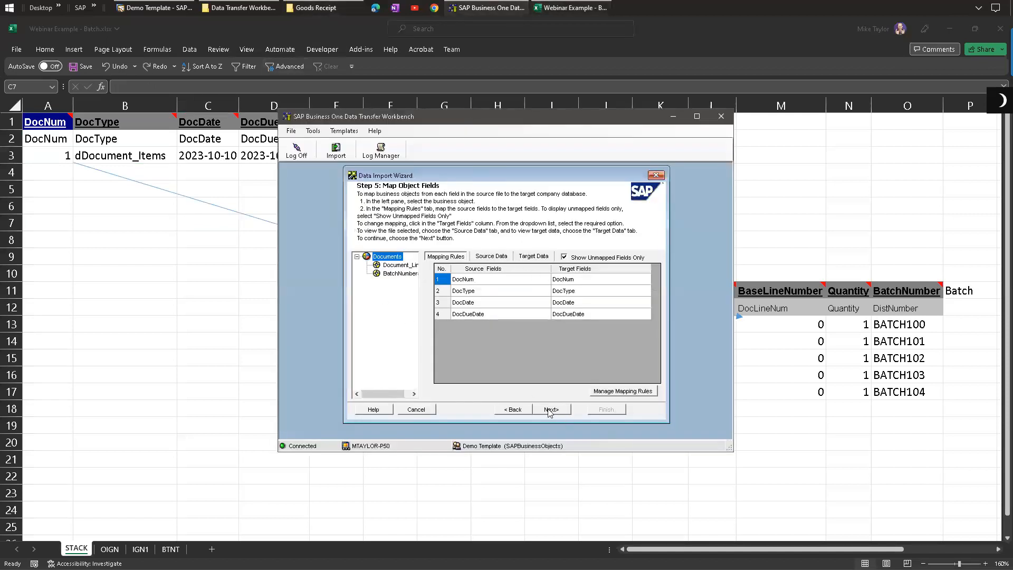
{"action": "left_click", "coordinate": [552, 411]}
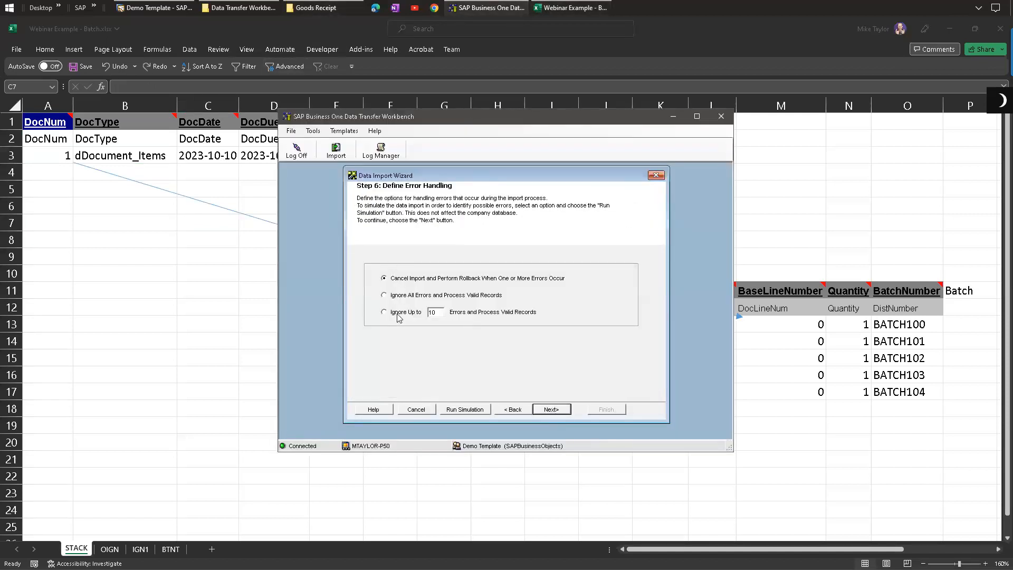
{"action": "left_click", "coordinate": [467, 411]}
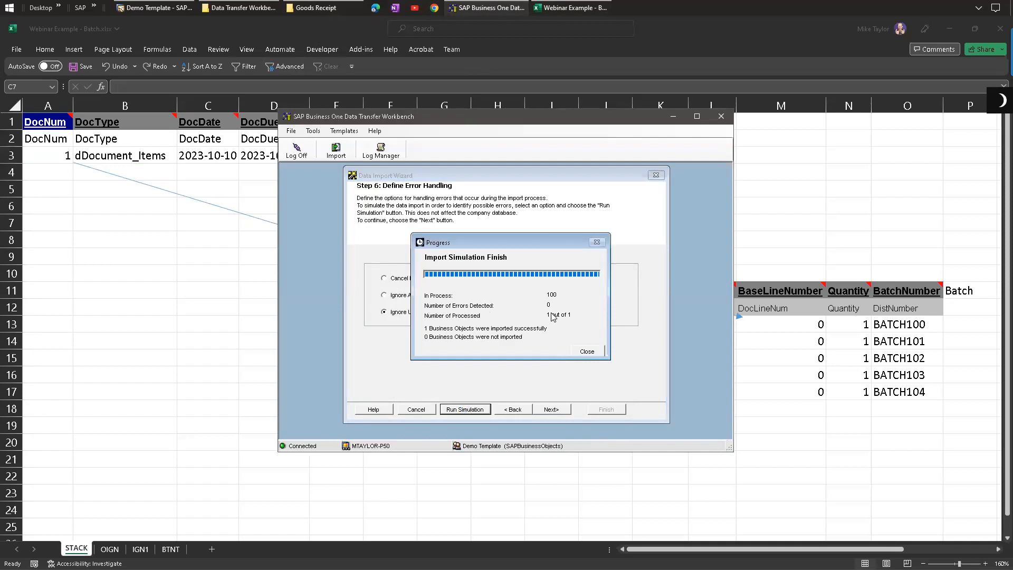
{"action": "left_click", "coordinate": [588, 352]}
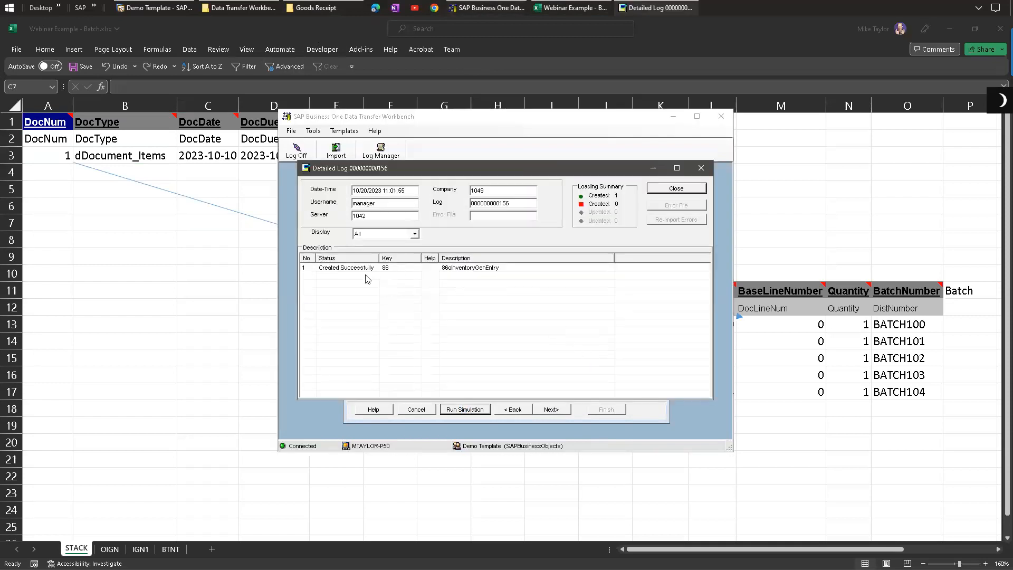
{"action": "left_click", "coordinate": [460, 270]}
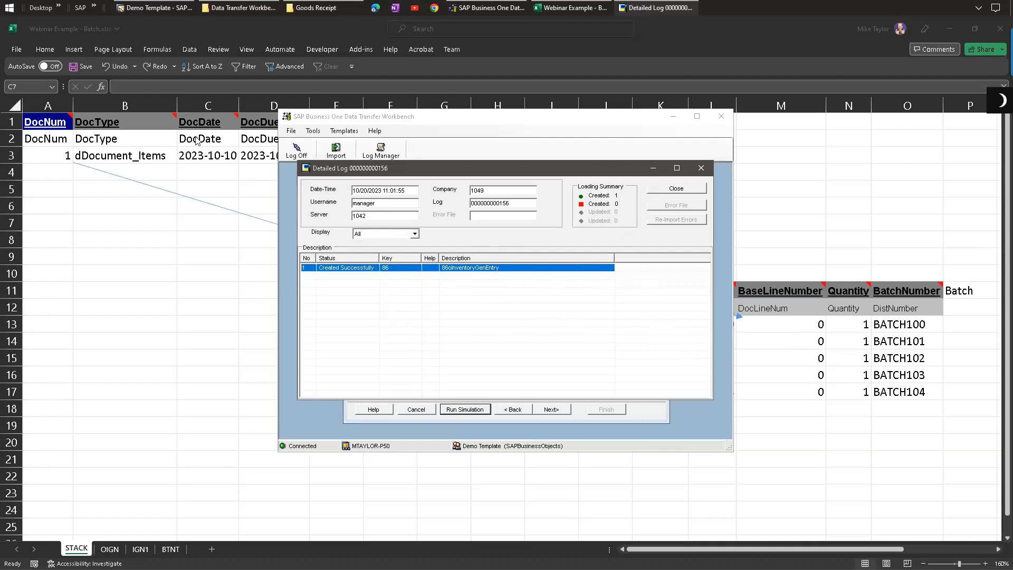
{"action": "left_click", "coordinate": [675, 190]}
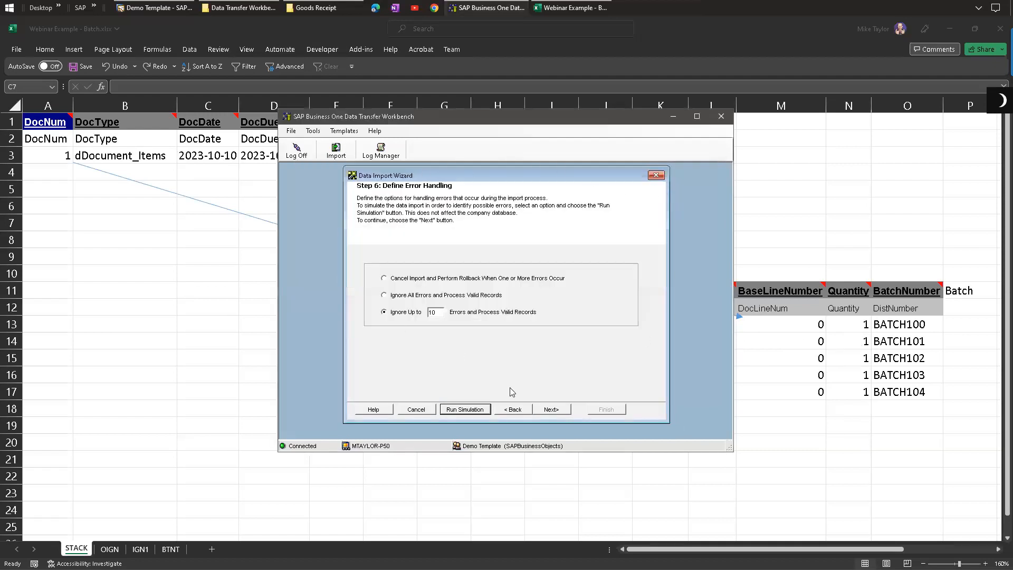
Step: Continue to the final wizard step and import the Goods Receipt data into the company database
{"action": "left_click", "coordinate": [560, 412]}
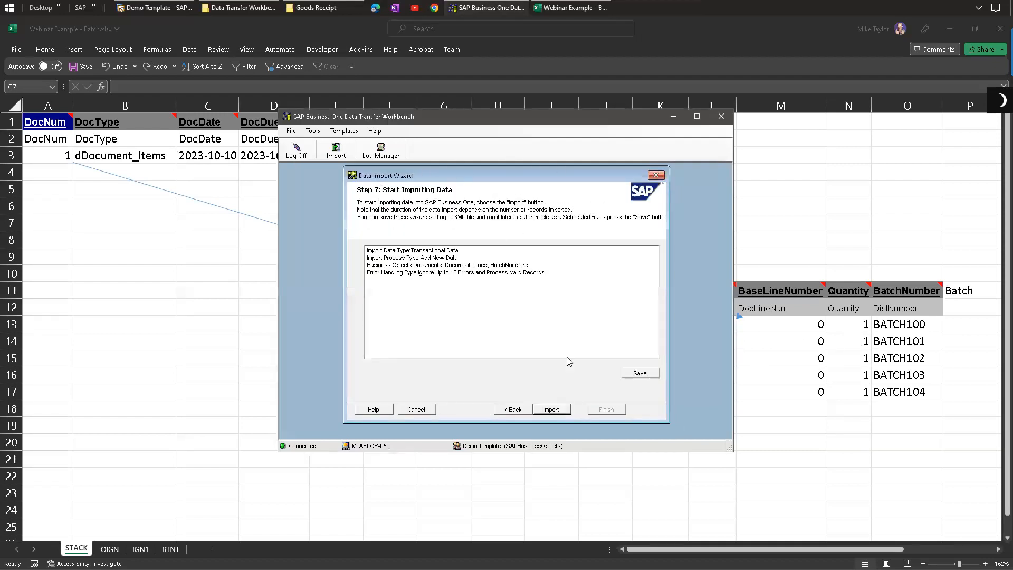
{"action": "left_click", "coordinate": [551, 411]}
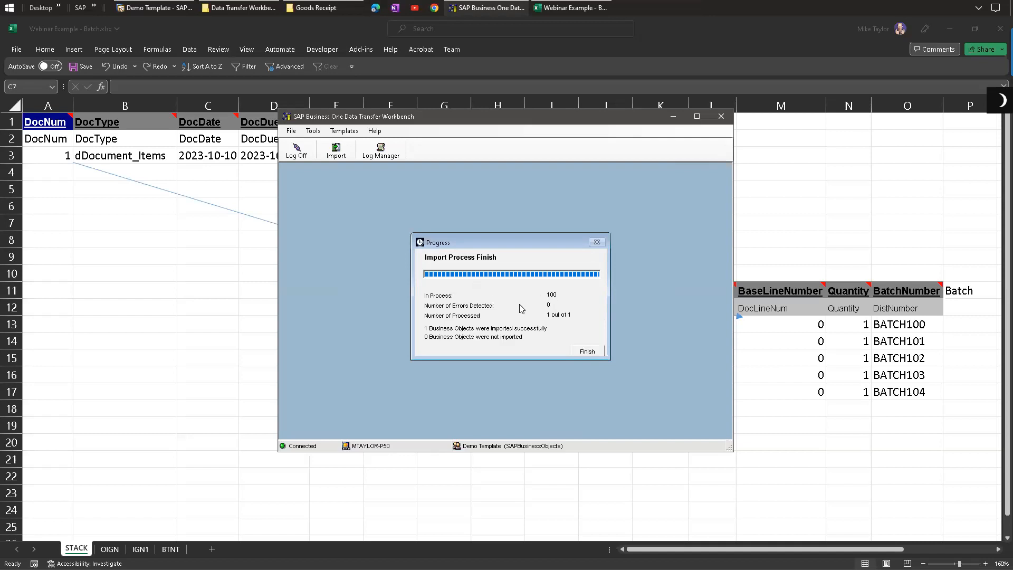
{"action": "left_click", "coordinate": [588, 351]}
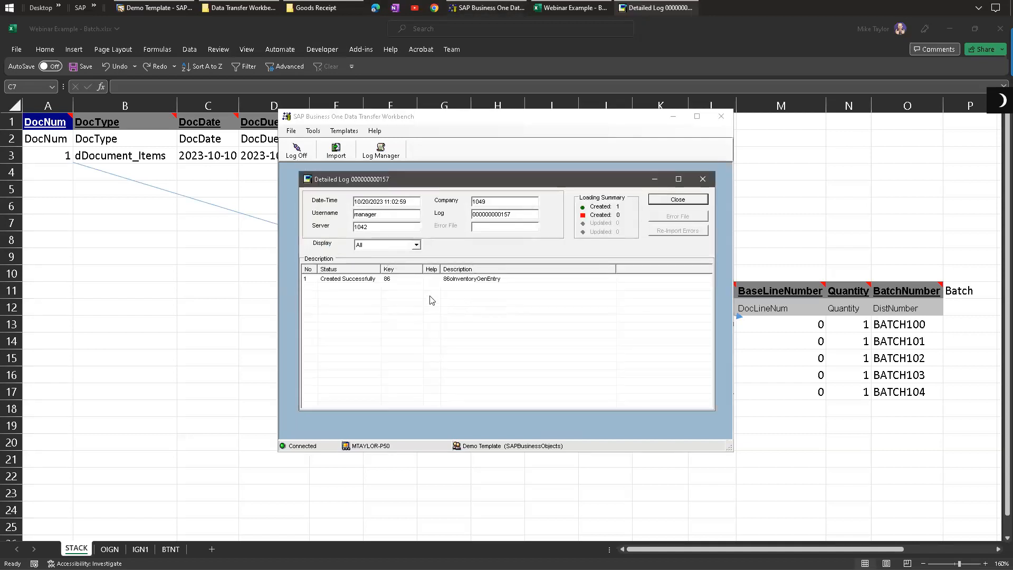
Step: Open Goods Receipt from Inventory Transactions in SAP Business One to view the imported document
{"action": "left_click", "coordinate": [141, 4]}
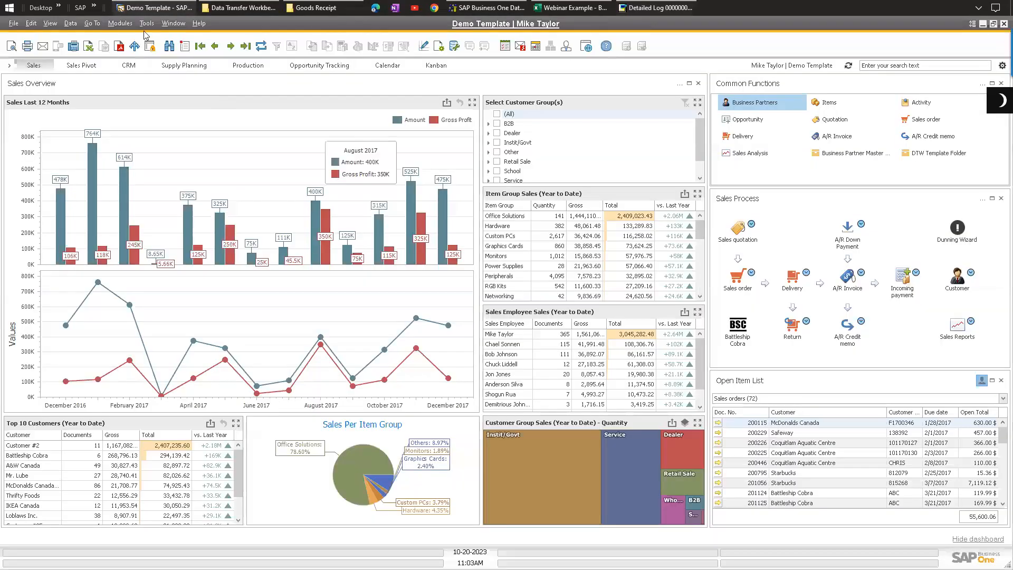
{"action": "left_click", "coordinate": [124, 24]}
{"action": "mouse_move", "coordinate": [145, 123]}
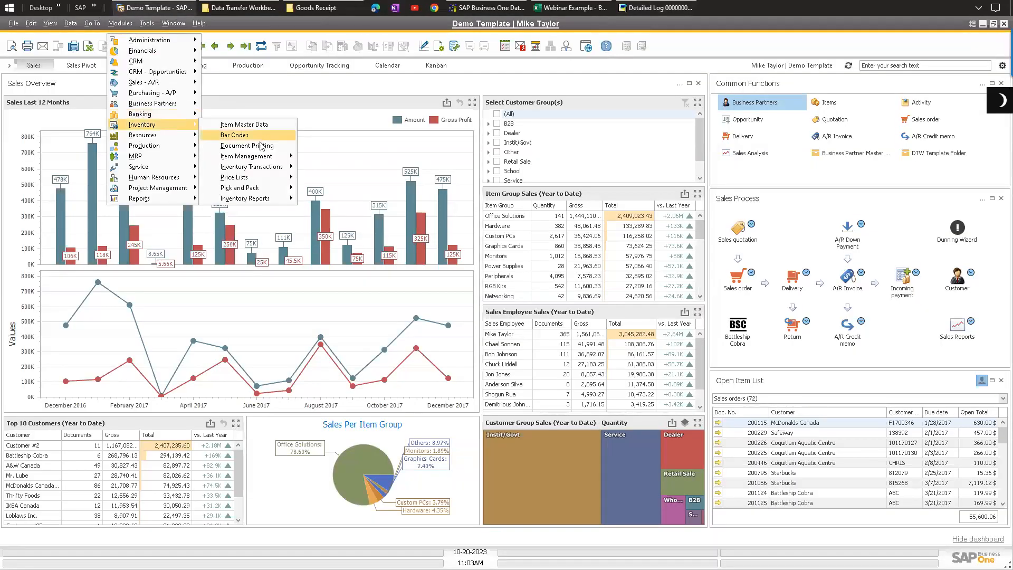
{"action": "mouse_move", "coordinate": [263, 168]}
{"action": "left_click", "coordinate": [342, 172]}
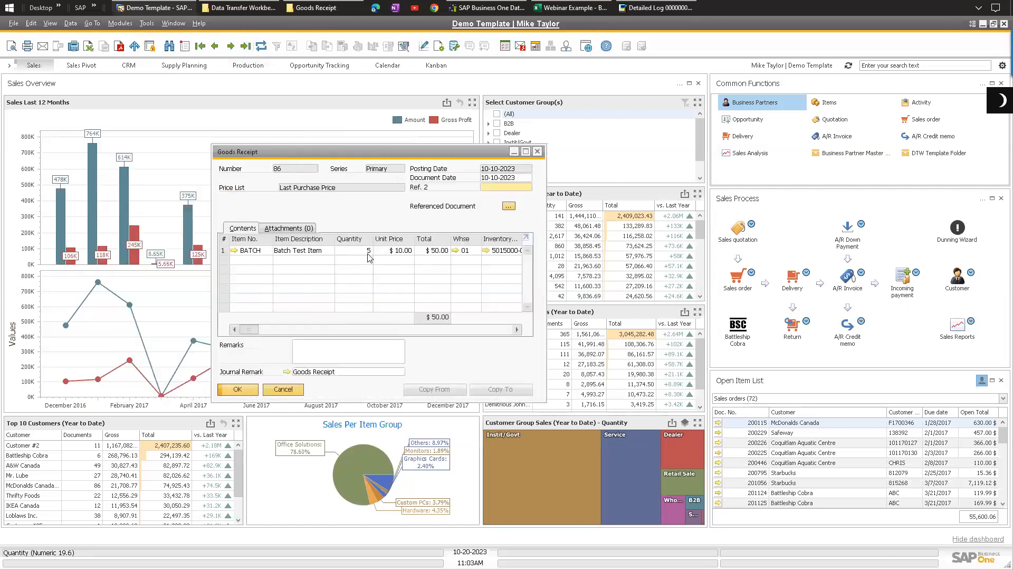
Step: Select the batch number values on the STACK sheet for comparison with the imported document
{"action": "left_click", "coordinate": [571, 8]}
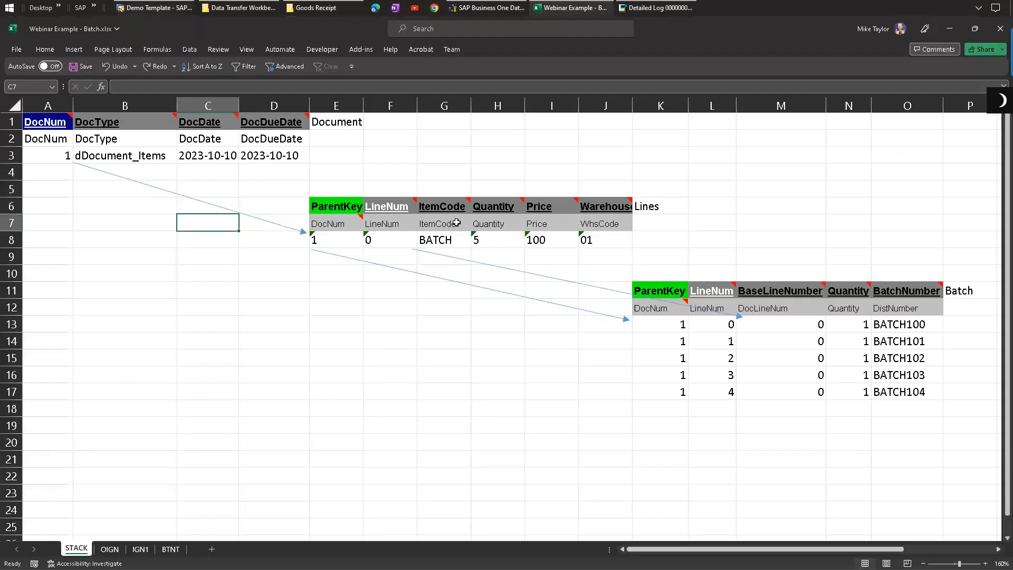
{"action": "left_click", "coordinate": [497, 238]}
{"action": "left_click_drag", "start_coordinate": [898, 328], "coordinate": [900, 390]}
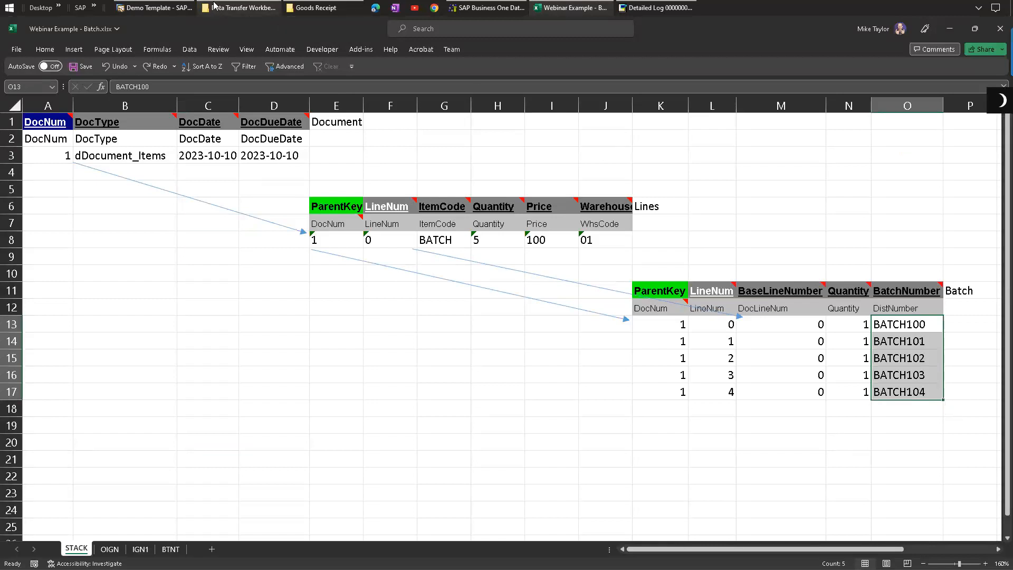
Step: Open the Batch Number Transactions Report for the Goods Receipt's BATCH line
{"action": "left_click", "coordinate": [158, 7]}
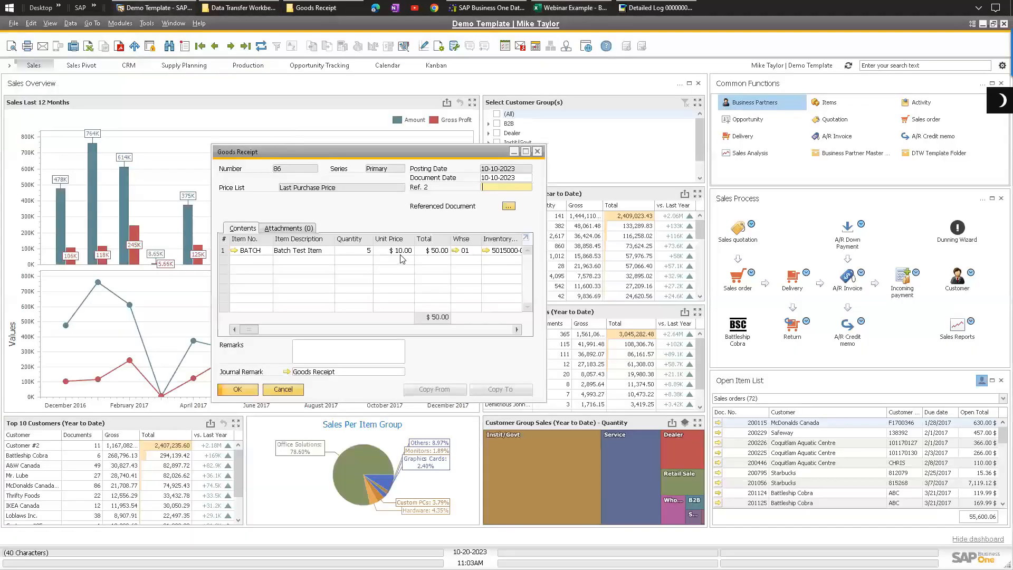
{"action": "right_click", "coordinate": [357, 250]}
{"action": "left_click", "coordinate": [401, 370]}
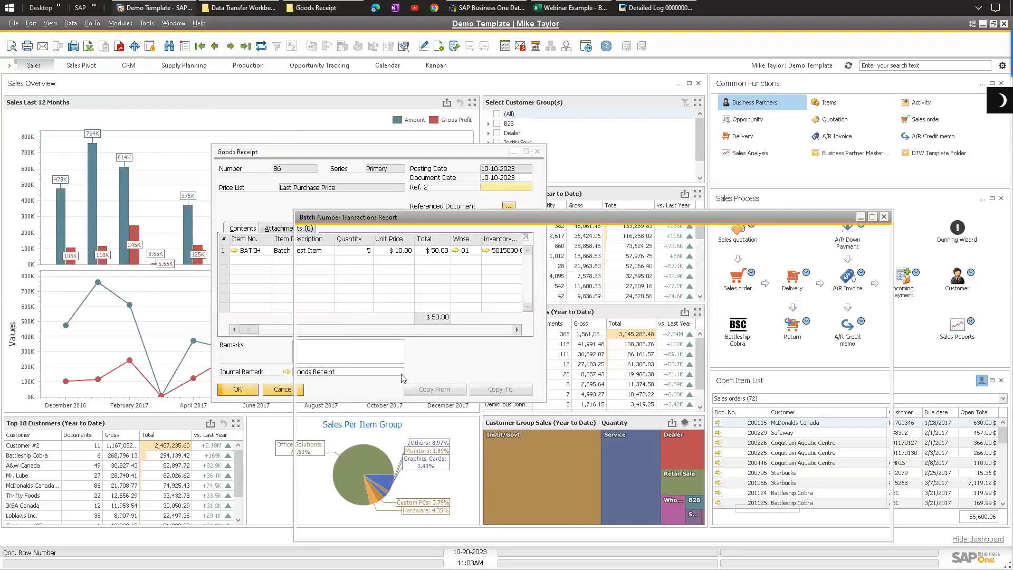
{"action": "left_click_drag", "start_coordinate": [402, 217], "coordinate": [245, 159]}
Step: Restore the report's column widths, review each imported batch, then close the report and the Goods Receipt
{"action": "left_click", "coordinate": [51, 23]}
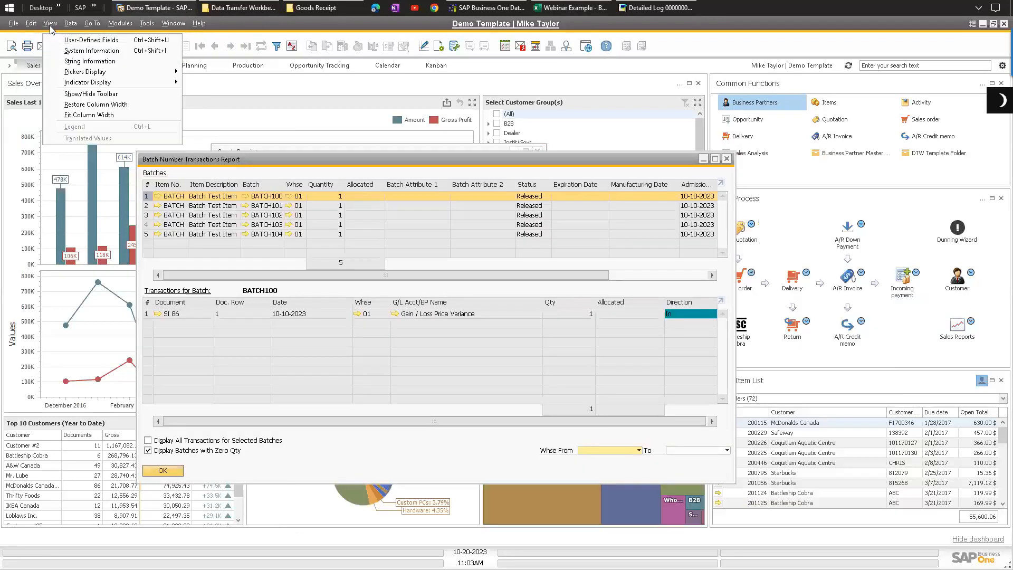
{"action": "left_click", "coordinate": [96, 104]}
{"action": "left_click", "coordinate": [278, 206]}
{"action": "left_click", "coordinate": [274, 225]}
{"action": "left_click", "coordinate": [274, 235]}
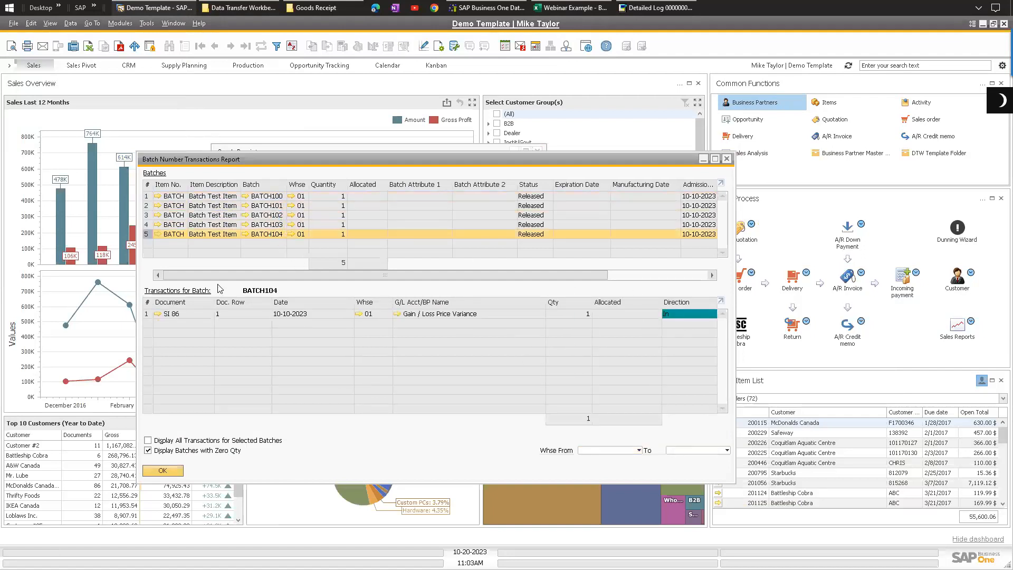
{"action": "left_click", "coordinate": [163, 471]}
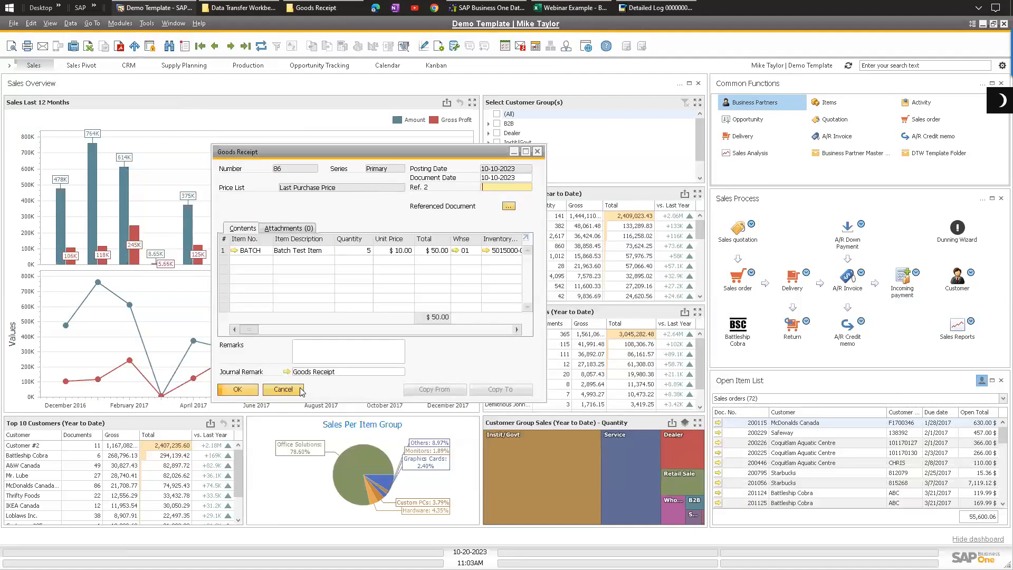
{"action": "left_click", "coordinate": [284, 390]}
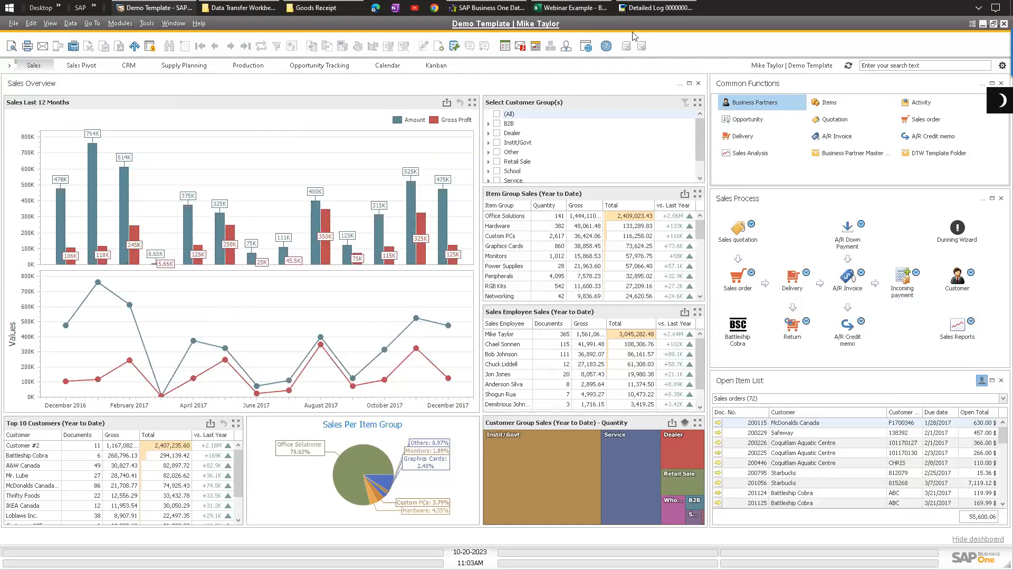
Step: Select the document-and-lines block and the batch block on the STACK sheet for review
{"action": "left_click", "coordinate": [570, 7]}
{"action": "left_click_drag", "start_coordinate": [47, 121], "coordinate": [903, 397]}
{"action": "left_click_drag", "start_coordinate": [586, 237], "coordinate": [58, 120]}
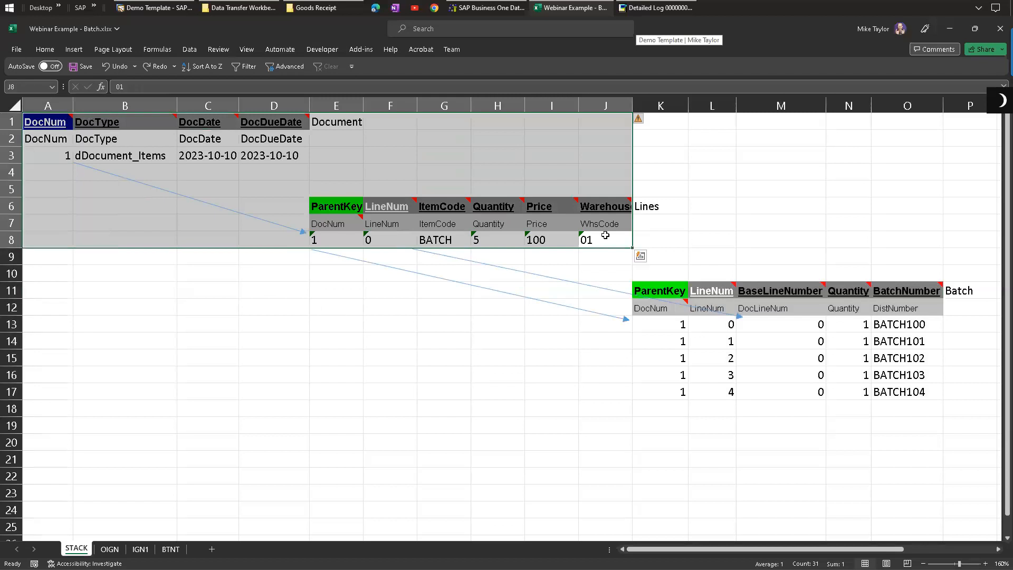
{"action": "left_click_drag", "start_coordinate": [654, 296], "coordinate": [924, 395]}
{"action": "left_click", "coordinate": [334, 236]}
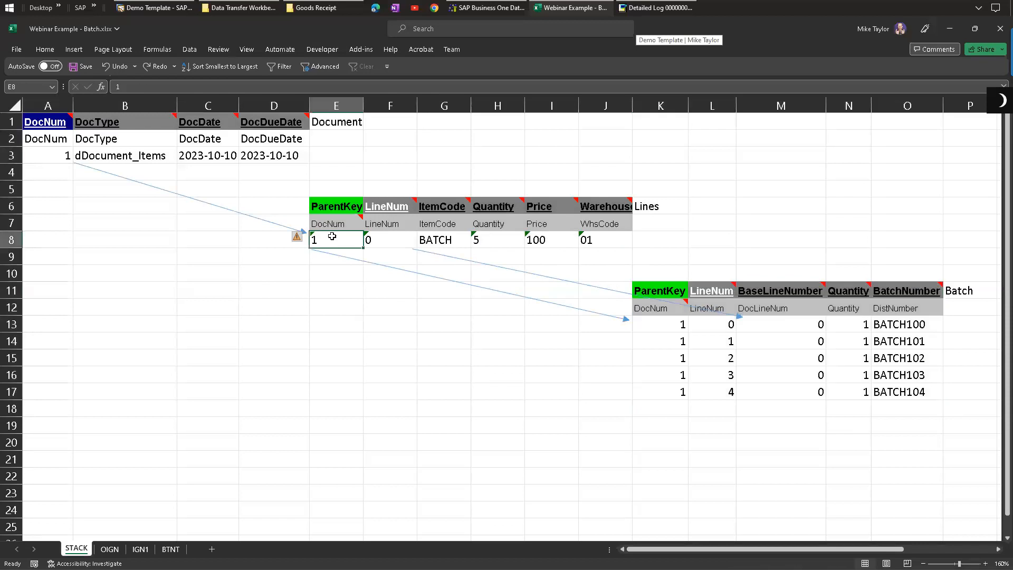
{"action": "left_click", "coordinate": [647, 290]}
{"action": "left_click_drag", "start_coordinate": [687, 309], "coordinate": [900, 393]}
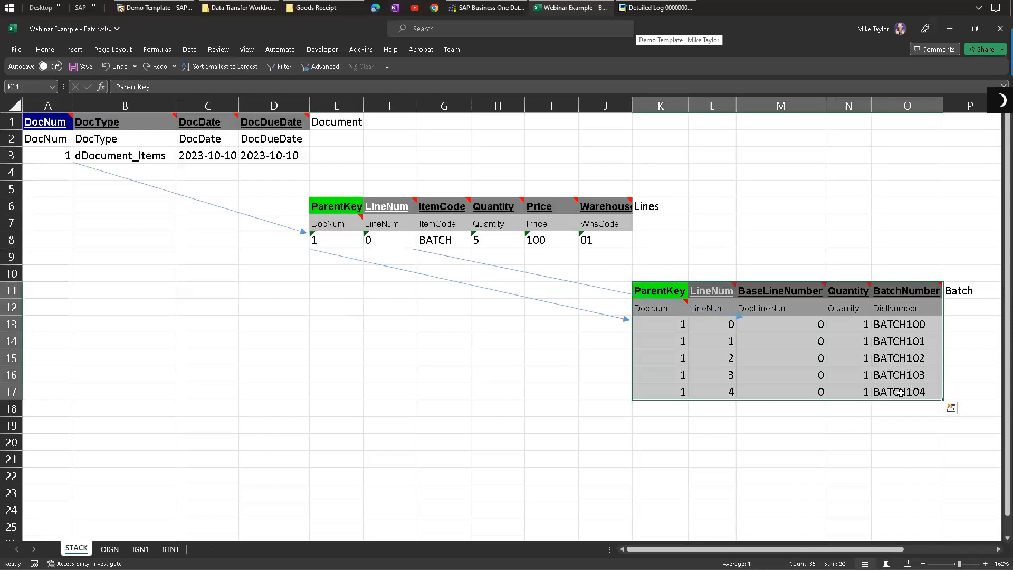
{"action": "left_click", "coordinate": [679, 329]}
{"action": "left_click_drag", "start_coordinate": [678, 340], "coordinate": [653, 291]}
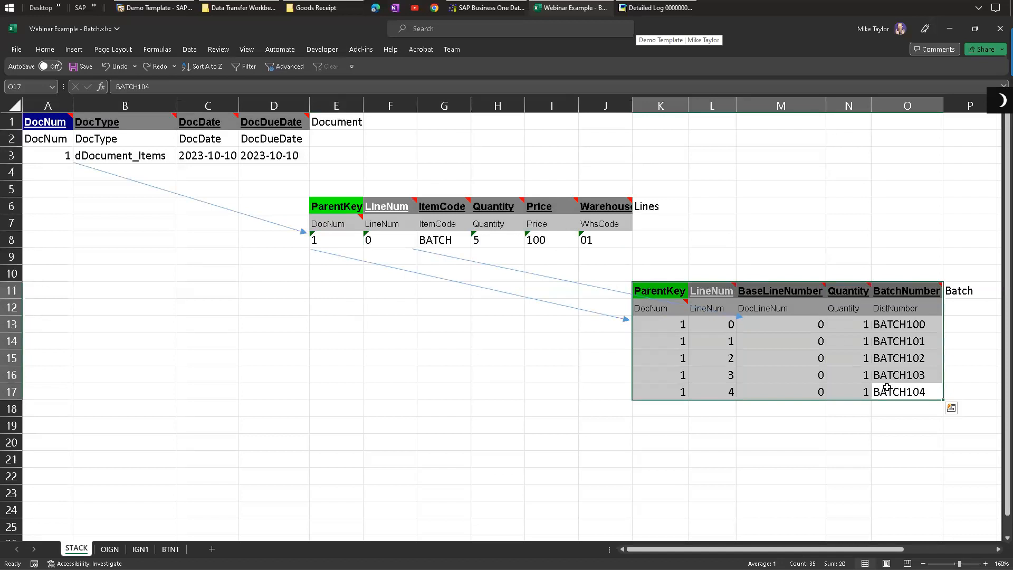
Step: Browse the OIGN, IGN1 and BTNT sheets before returning to the STACK sheet
{"action": "left_click", "coordinate": [112, 550]}
{"action": "left_click", "coordinate": [139, 549]}
{"action": "left_click", "coordinate": [171, 549]}
{"action": "left_click", "coordinate": [112, 550]}
{"action": "left_click", "coordinate": [84, 549]}
{"action": "left_click", "coordinate": [895, 395]}
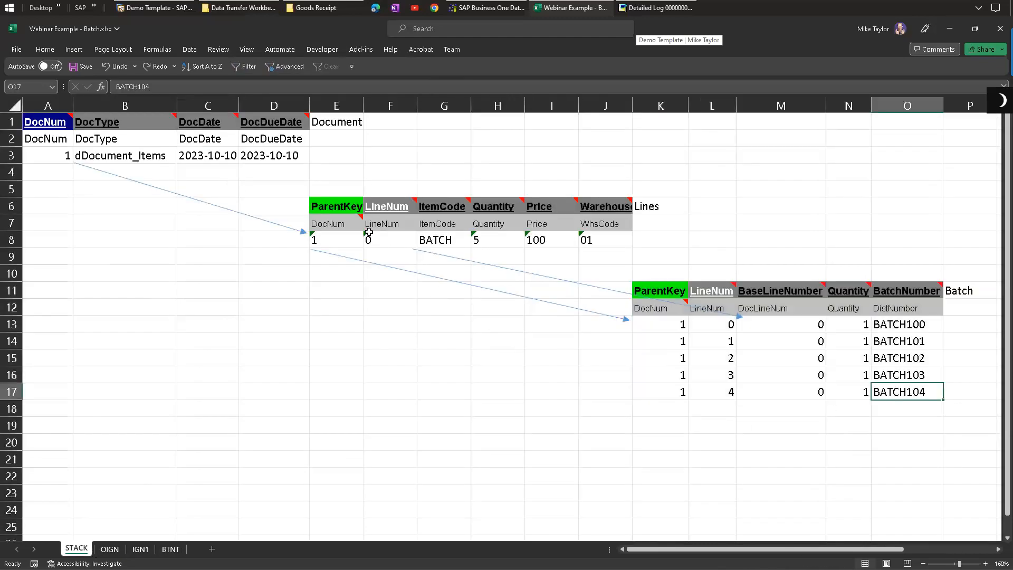
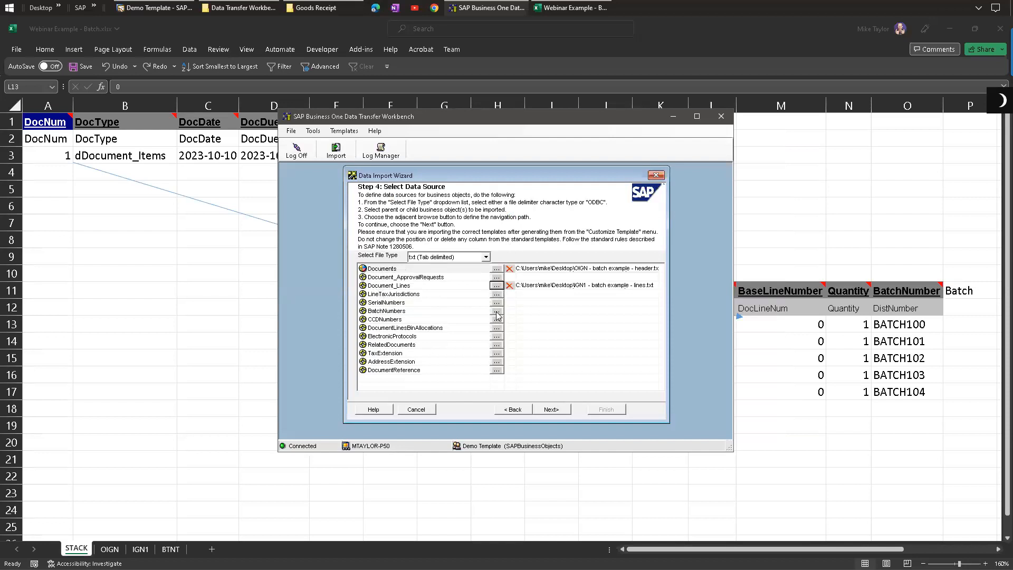
Step: Open the BTNT batches text file and set BATCH104's quantity to 5, then save and close it
{"action": "left_click", "coordinate": [94, 7]}
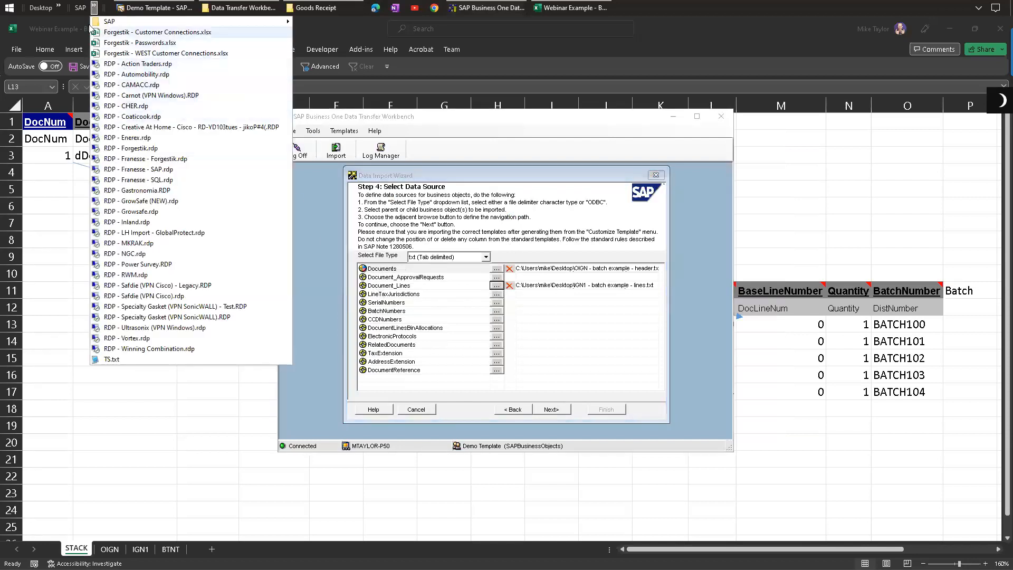
{"action": "left_click", "coordinate": [58, 9]}
{"action": "left_click", "coordinate": [58, 10]}
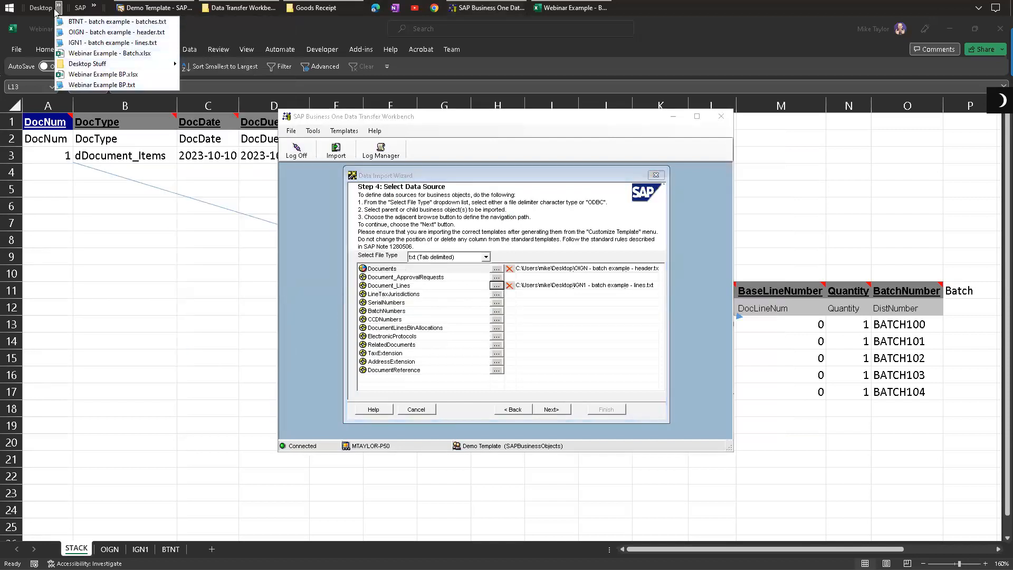
{"action": "left_click", "coordinate": [97, 22]}
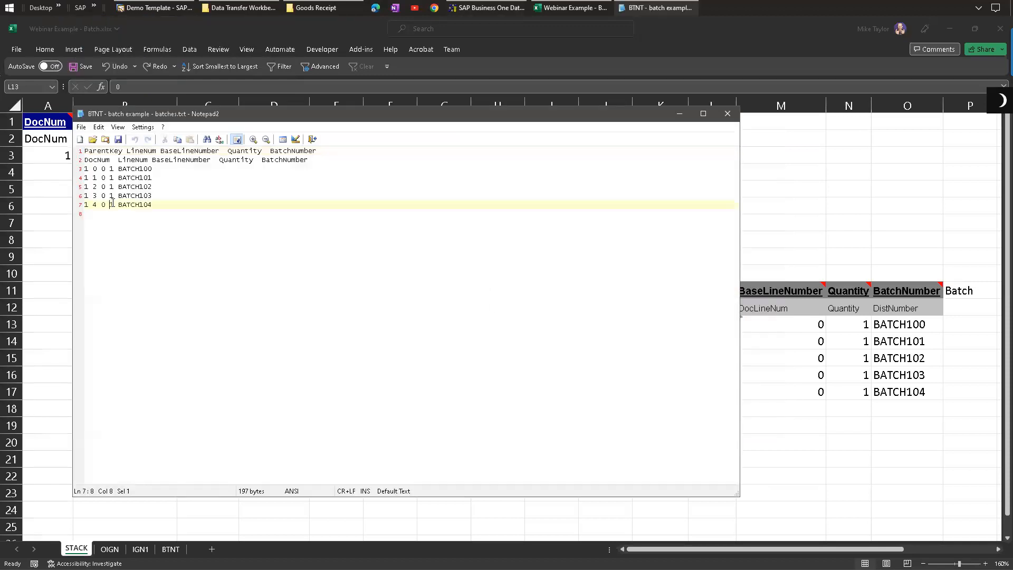
{"action": "type", "text": "5"}
{"action": "key", "text": "ctrl+s"}
{"action": "left_click", "coordinate": [728, 113]}
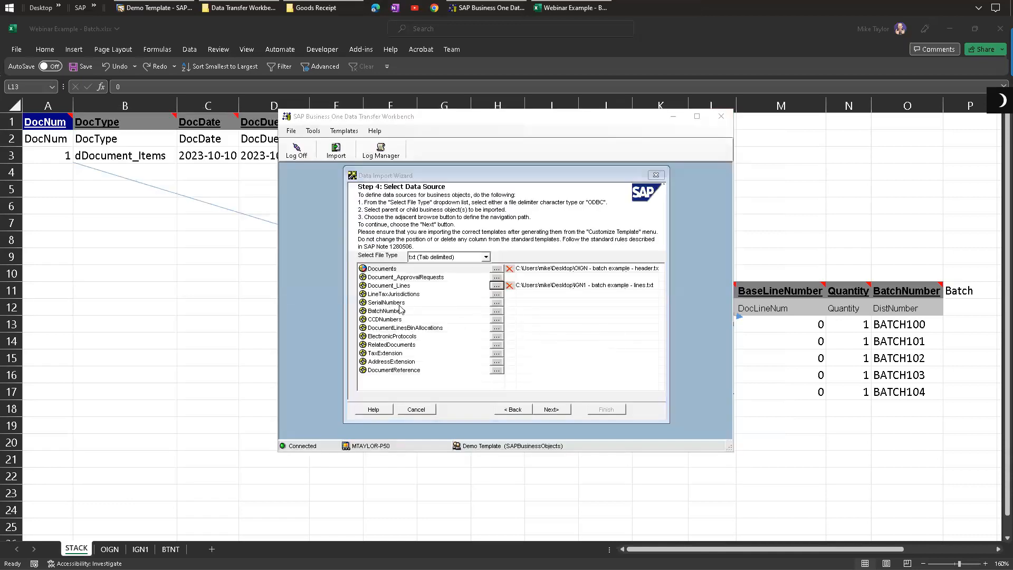
Step: Assign the batches text file to BatchNumbers in the import wizard and run the import simulation
{"action": "left_click", "coordinate": [496, 311]}
{"action": "double_click", "coordinate": [458, 210]}
{"action": "left_click", "coordinate": [552, 410]}
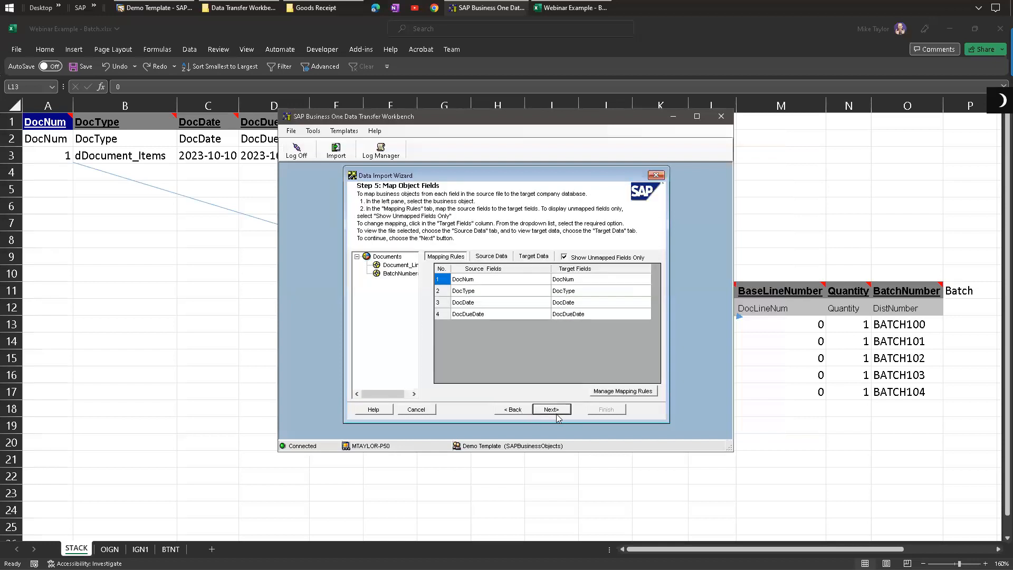
{"action": "left_click", "coordinate": [552, 410]}
{"action": "left_click", "coordinate": [467, 411]}
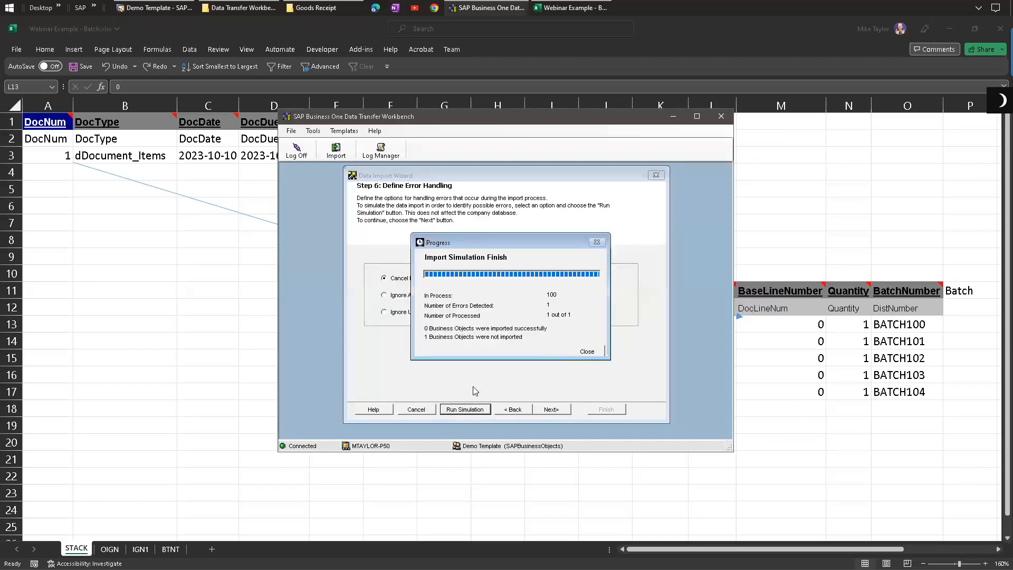
{"action": "left_click", "coordinate": [588, 352]}
Step: Read the simulation error in the detailed log and re-check the batches text file
{"action": "left_click_drag", "start_coordinate": [615, 257], "coordinate": [702, 259]}
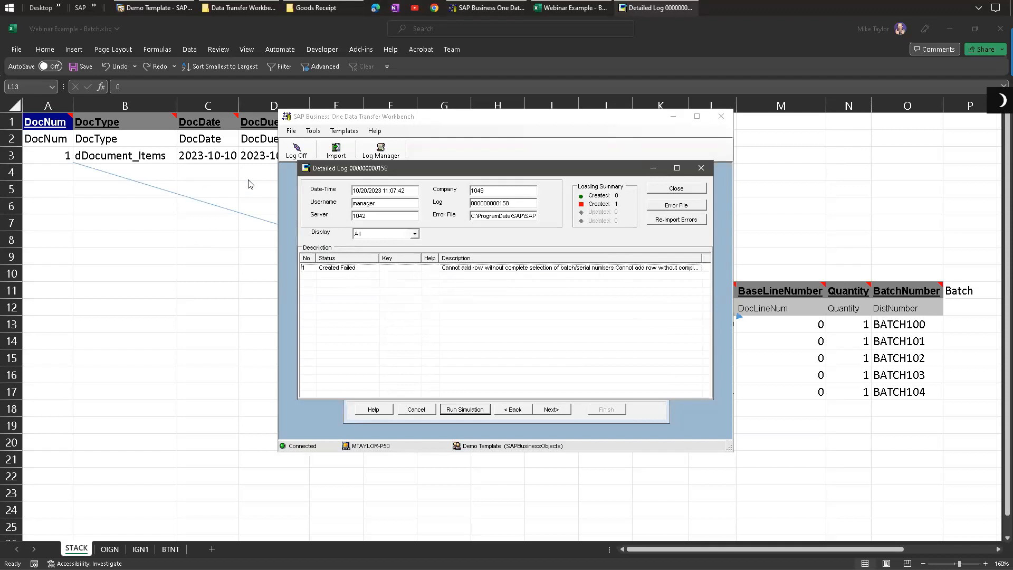
{"action": "left_click", "coordinate": [640, 271]}
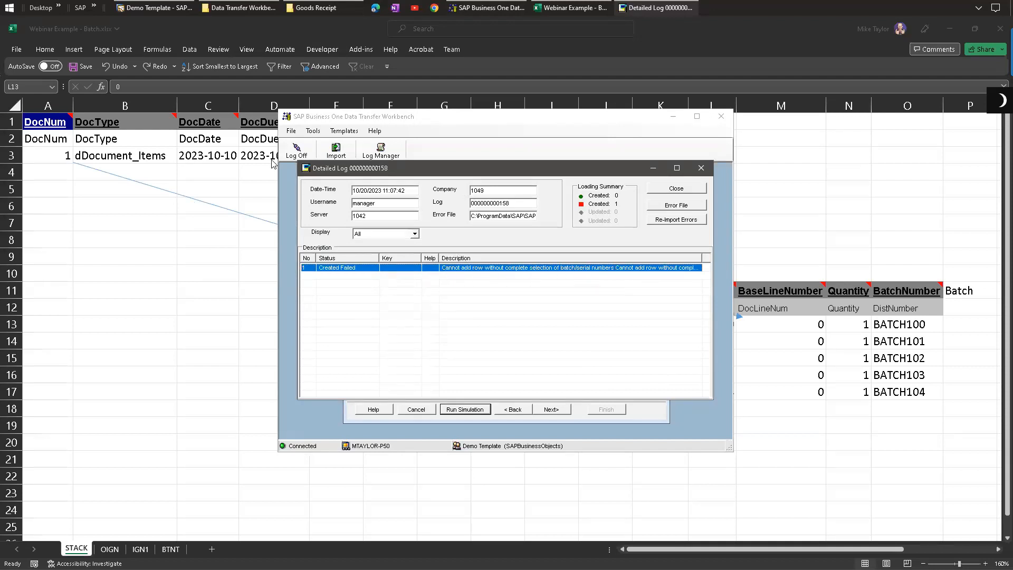
{"action": "left_click", "coordinate": [60, 8]}
{"action": "left_click", "coordinate": [89, 22]}
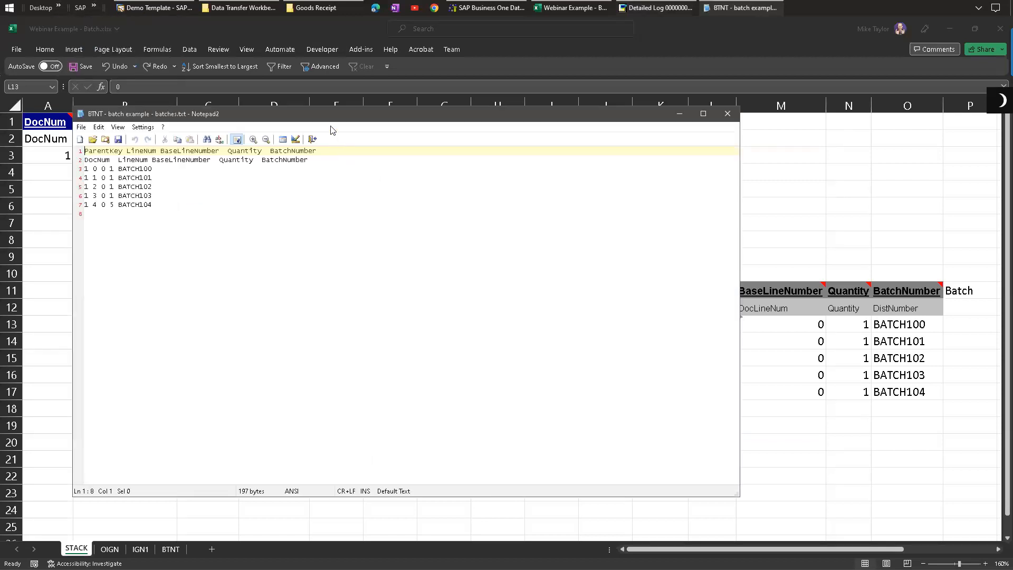
{"action": "left_click_drag", "start_coordinate": [331, 119], "coordinate": [474, 152]}
{"action": "left_click", "coordinate": [124, 215]}
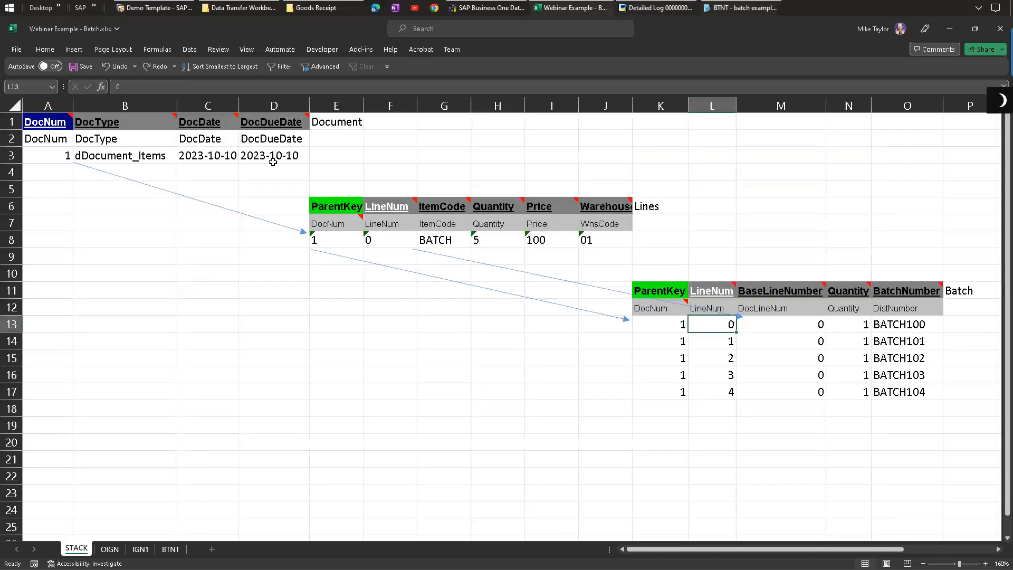
Step: Set BATCH104's batch quantity to 5 on the STACK sheet
{"action": "left_click", "coordinate": [485, 236]}
{"action": "left_click_drag", "start_coordinate": [678, 326], "coordinate": [683, 376]}
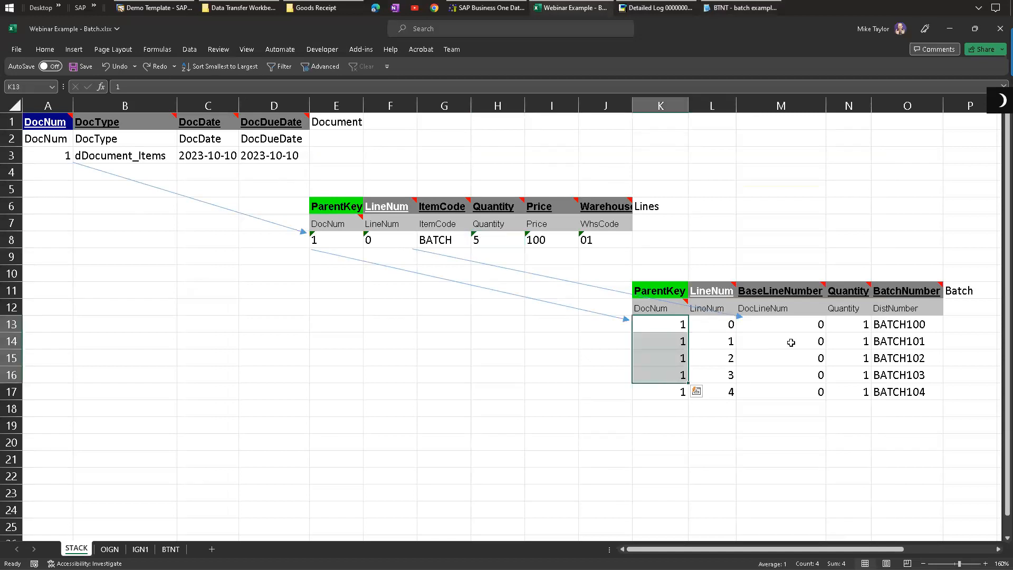
{"action": "left_click_drag", "start_coordinate": [866, 324], "coordinate": [839, 391]}
{"action": "double_click", "coordinate": [863, 393]}
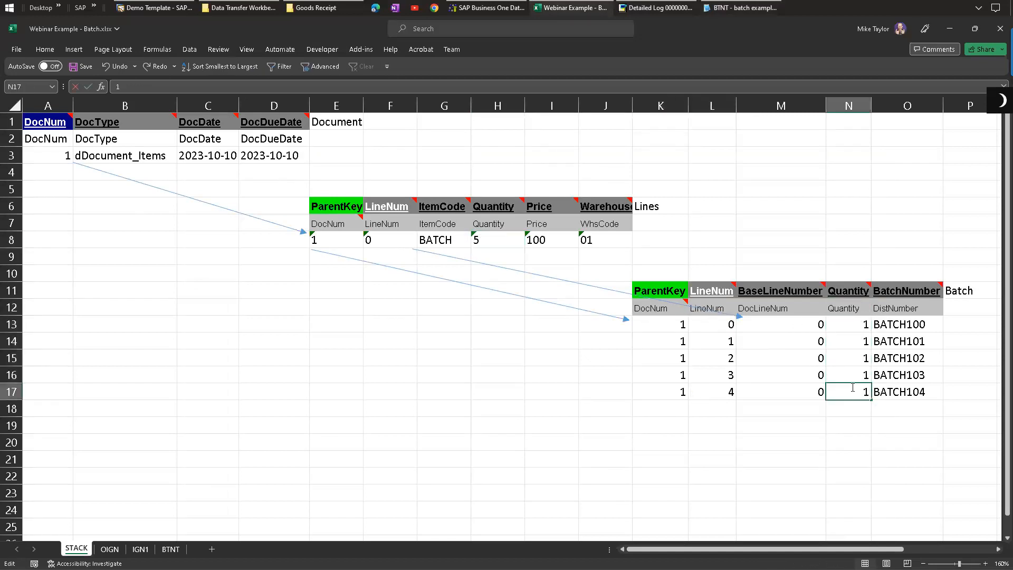
{"action": "type", "text": "5"}
{"action": "left_click", "coordinate": [853, 445]}
{"action": "left_click", "coordinate": [847, 393]}
{"action": "left_click", "coordinate": [482, 244]}
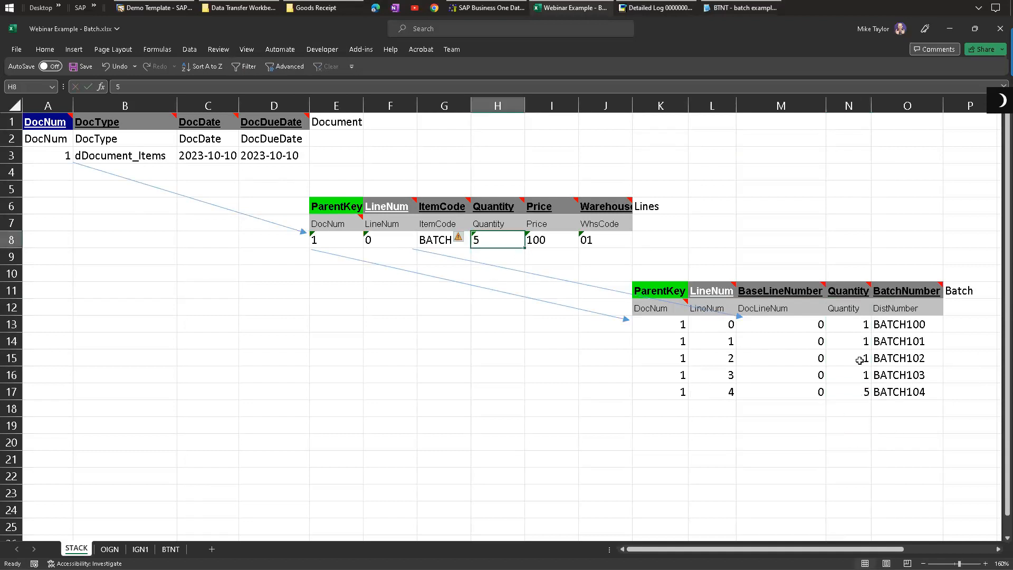
Step: Reset BATCH104's batch quantity to 1 on the STACK sheet
{"action": "left_click_drag", "start_coordinate": [852, 324], "coordinate": [853, 380]}
{"action": "left_click", "coordinate": [798, 356]}
{"action": "left_click", "coordinate": [847, 332]}
{"action": "left_click", "coordinate": [855, 391]}
{"action": "type", "text": "1"}
{"action": "left_click", "coordinate": [801, 425]}
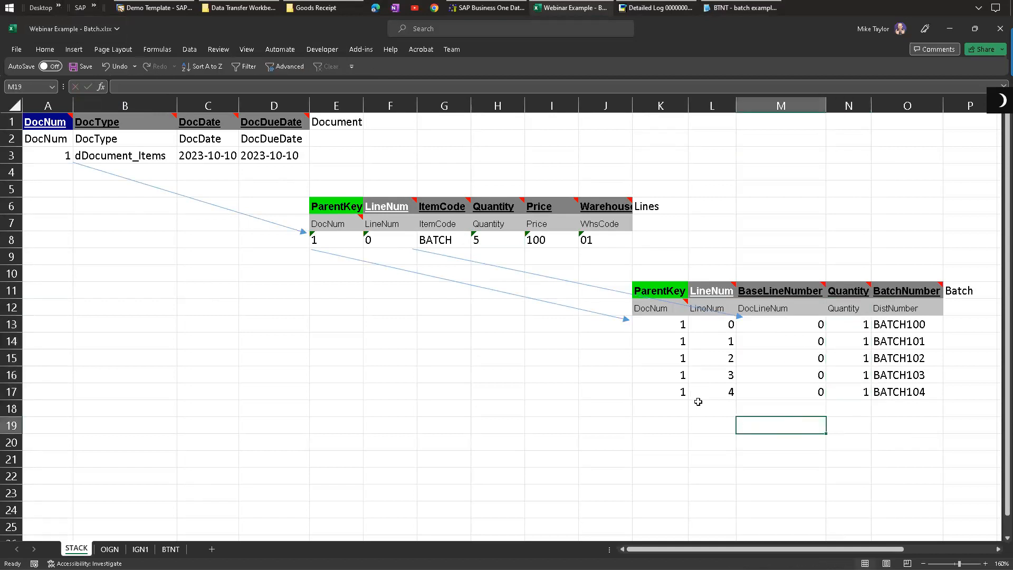
Step: Return to the workbench and close the detailed log
{"action": "left_click", "coordinate": [479, 3]}
{"action": "left_click", "coordinate": [664, 4]}
{"action": "left_click", "coordinate": [666, 4]}
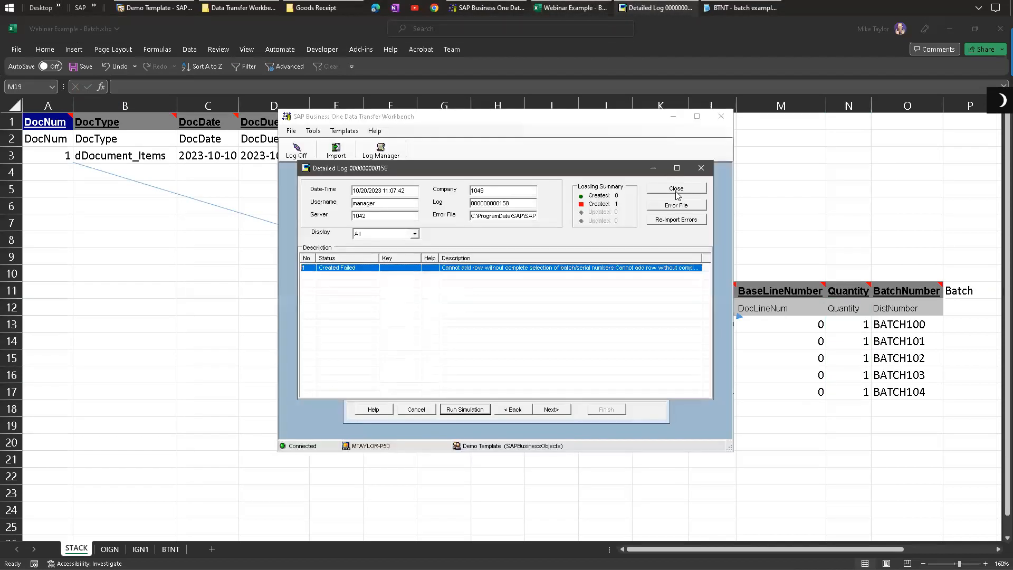
{"action": "left_click", "coordinate": [676, 189]}
Step: Choose to ignore up to 10 errors and process valid records, then run the import simulation again
{"action": "left_click", "coordinate": [445, 297]}
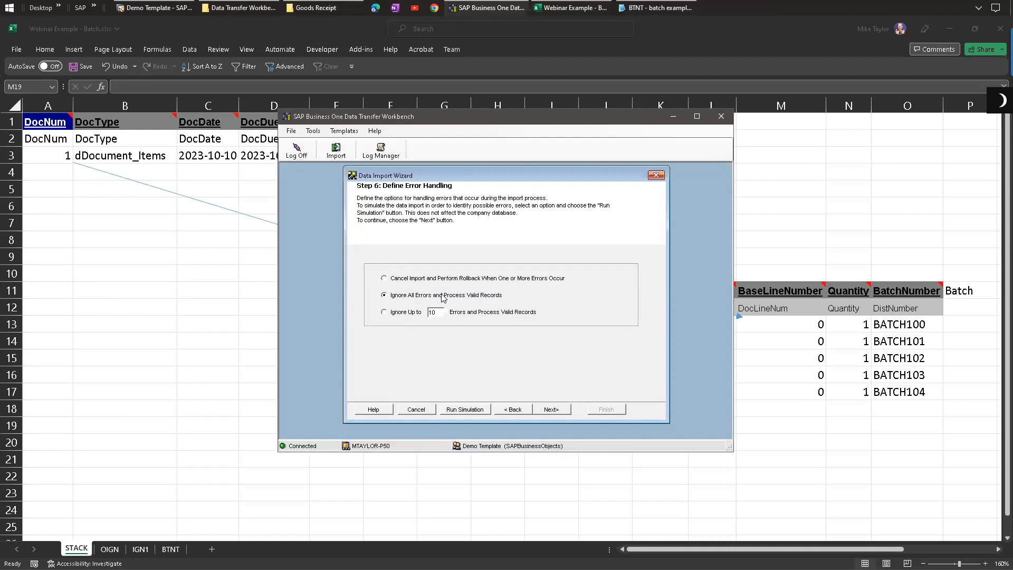
{"action": "left_click", "coordinate": [407, 280]}
{"action": "left_click", "coordinate": [409, 315]}
{"action": "left_click", "coordinate": [414, 298]}
{"action": "left_click", "coordinate": [405, 279]}
{"action": "left_click", "coordinate": [398, 296]}
{"action": "left_click", "coordinate": [398, 314]}
{"action": "left_click", "coordinate": [435, 312]}
{"action": "left_click", "coordinate": [477, 412]}
{"action": "left_click", "coordinate": [586, 351]}
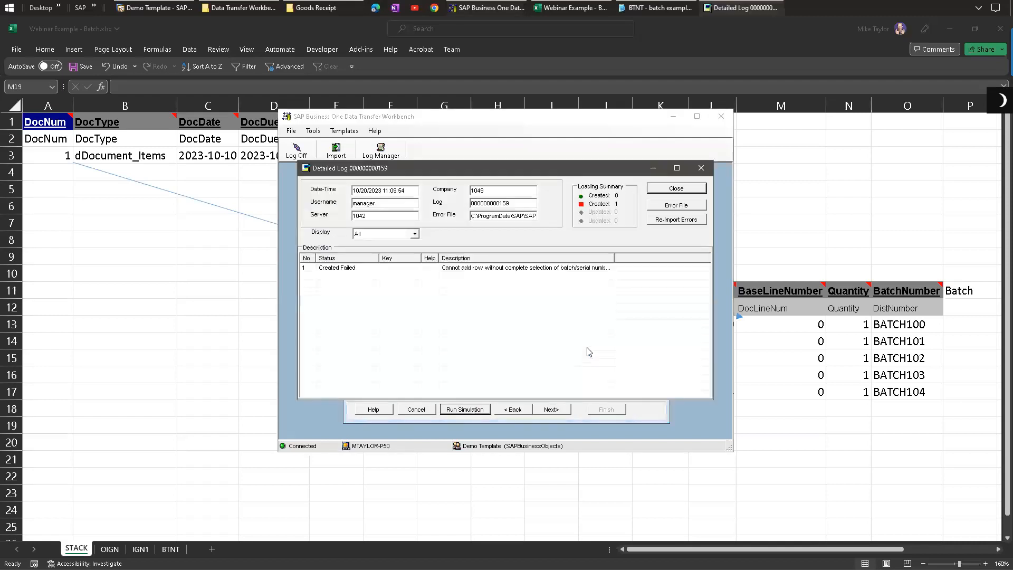
Step: Open the error file folder and inspect the failed-record files
{"action": "left_click", "coordinate": [676, 205]}
{"action": "double_click", "coordinate": [311, 205]}
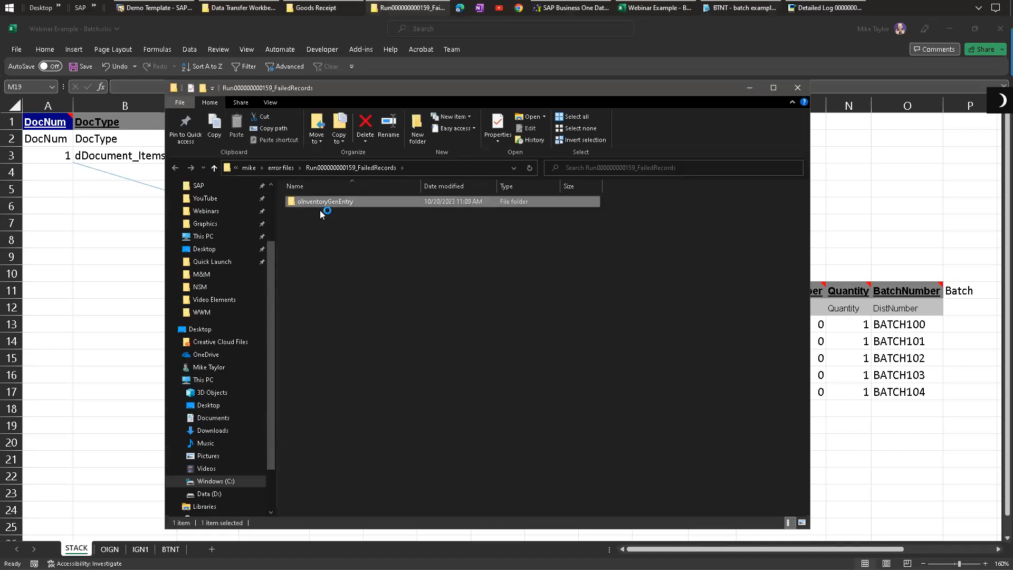
{"action": "left_click", "coordinate": [328, 201]}
{"action": "double_click", "coordinate": [327, 202]}
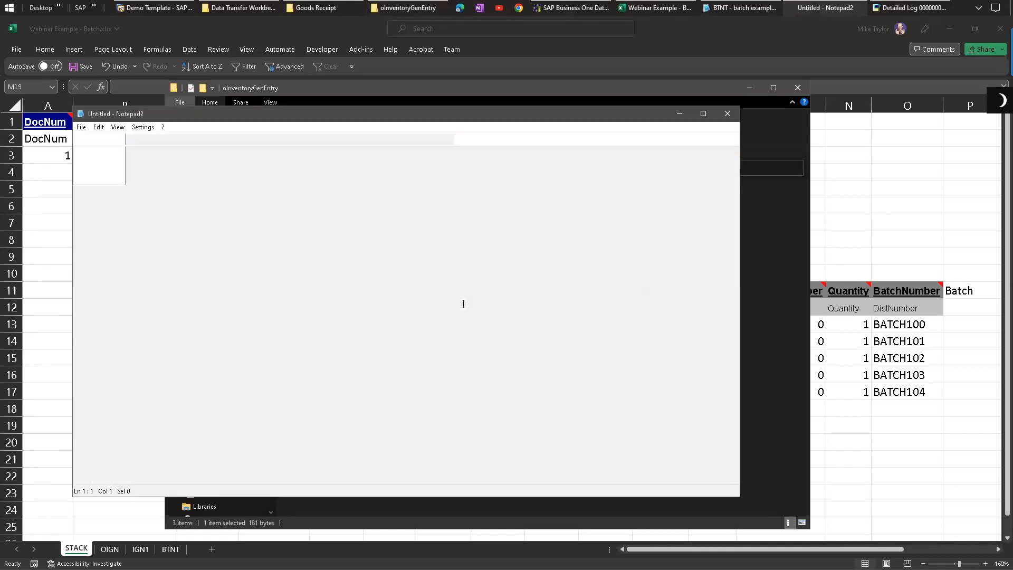
{"action": "left_click", "coordinate": [728, 113]}
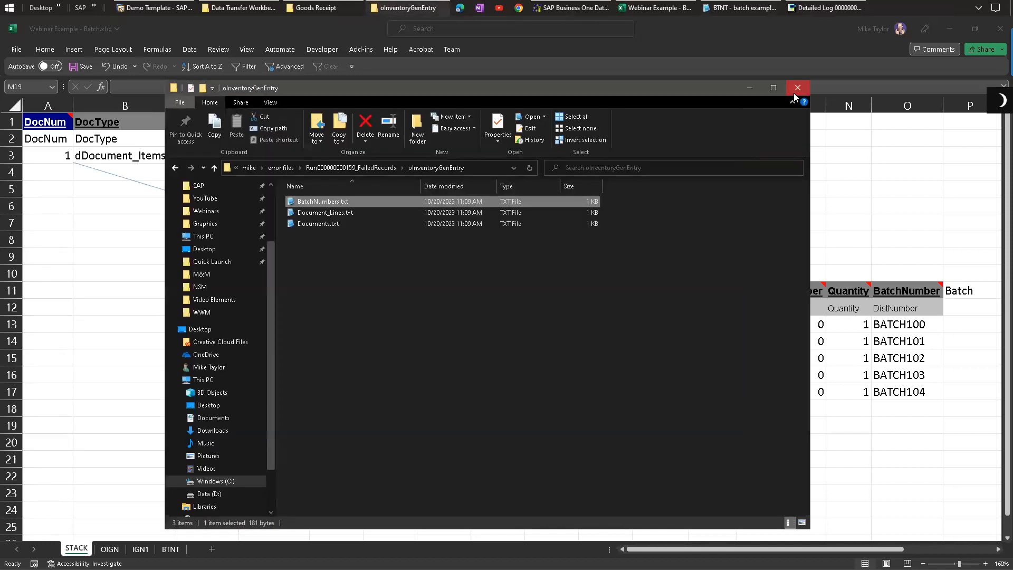
{"action": "left_click", "coordinate": [794, 91]}
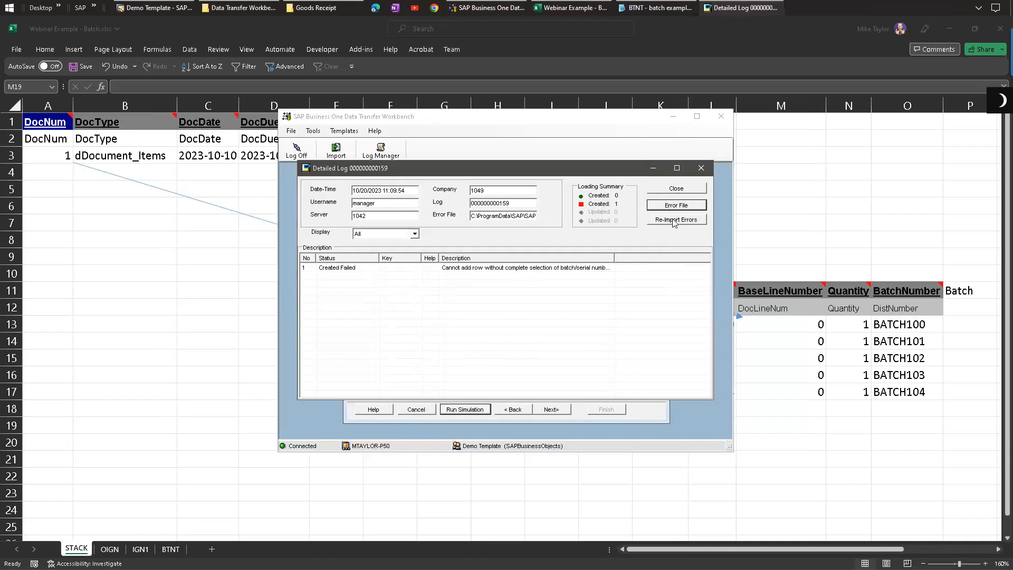
Step: Close the detailed log, cancel the Data Import Wizard and minimize the workbench
{"action": "left_click", "coordinate": [685, 188]}
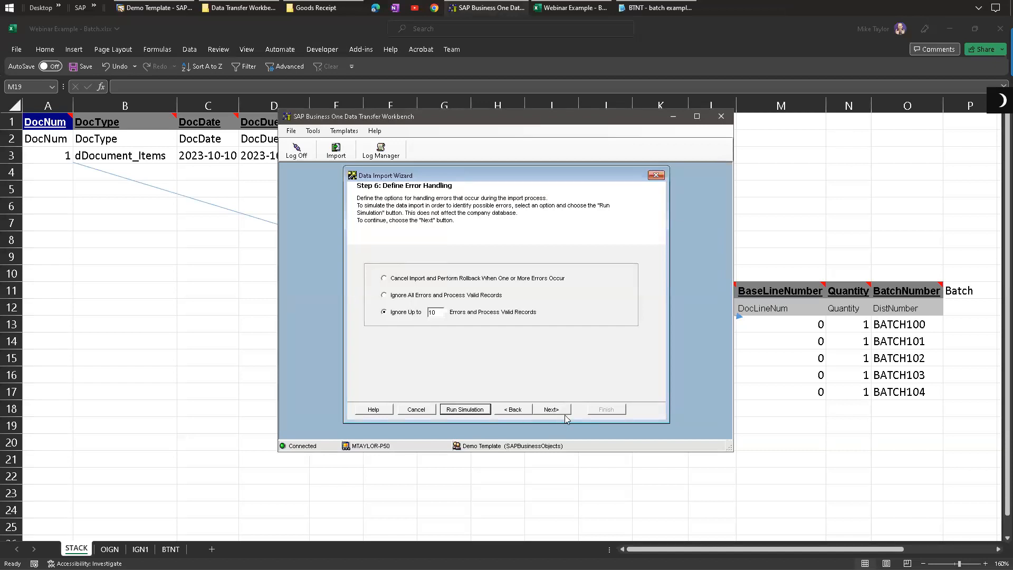
{"action": "left_click", "coordinate": [422, 412]}
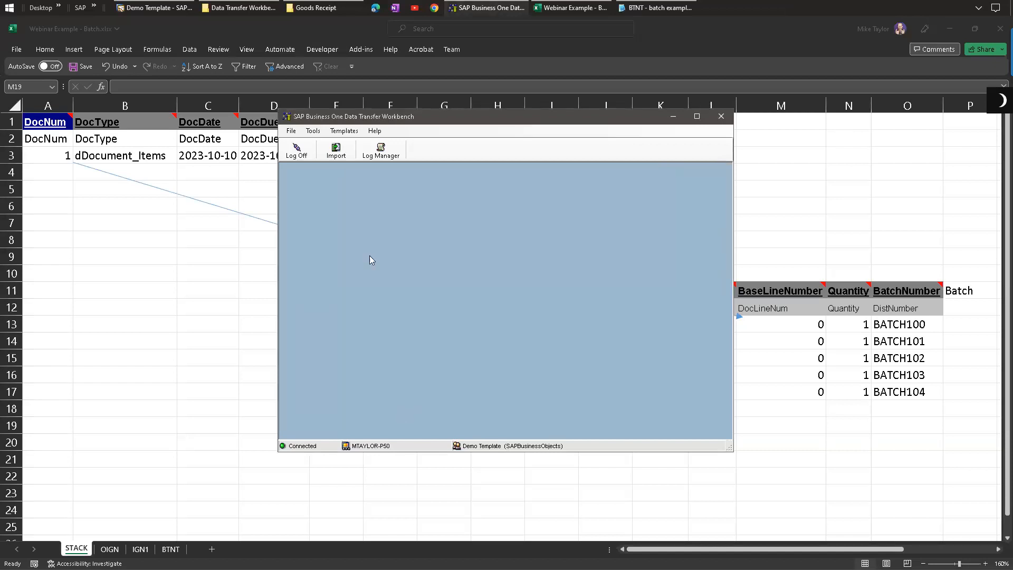
{"action": "left_click", "coordinate": [673, 116]}
{"action": "left_click", "coordinate": [497, 408]}
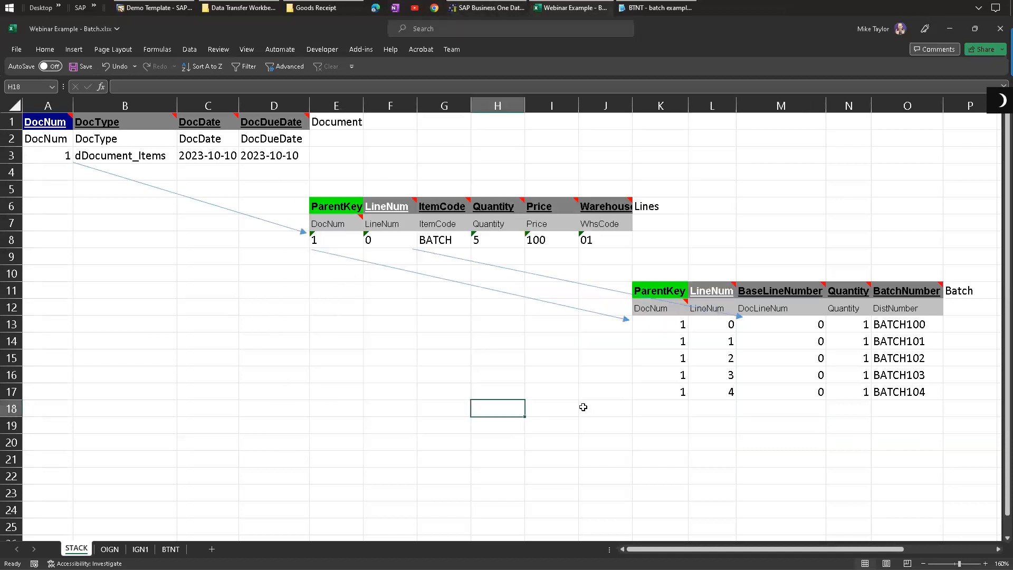
{"action": "left_click", "coordinate": [898, 397]}
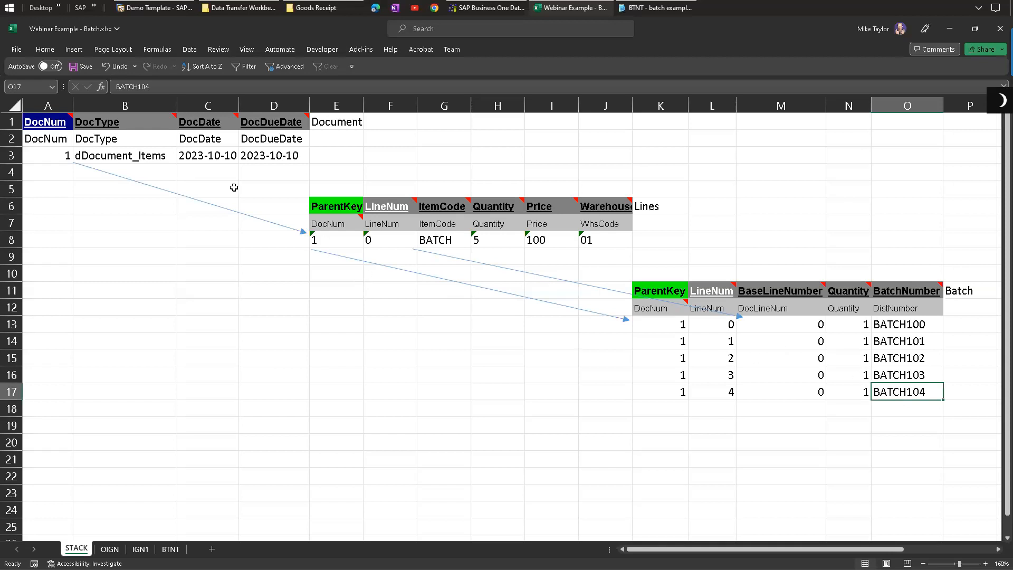
Step: Select the whole document, lines and batch block on the STACK sheet
{"action": "left_click", "coordinate": [60, 121]}
{"action": "left_click_drag", "start_coordinate": [660, 254], "coordinate": [899, 396]}
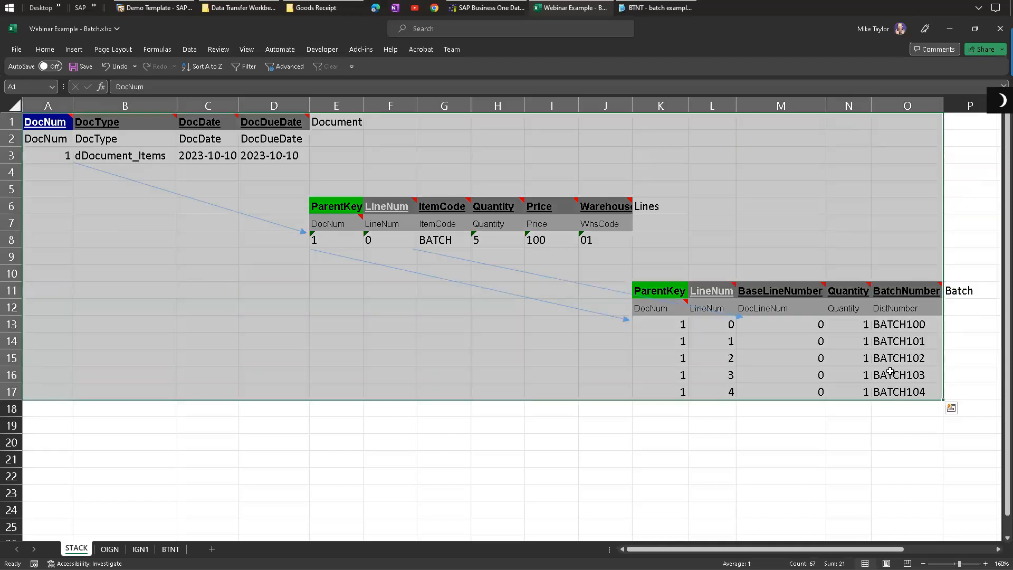
{"action": "left_click", "coordinate": [893, 372]}
Step: Switch to SAP Business One and open Universal Function Configuration from the B1 Usability Package add-on
{"action": "left_click", "coordinate": [164, 7]}
{"action": "left_click", "coordinate": [121, 23]}
{"action": "mouse_move", "coordinate": [149, 40]}
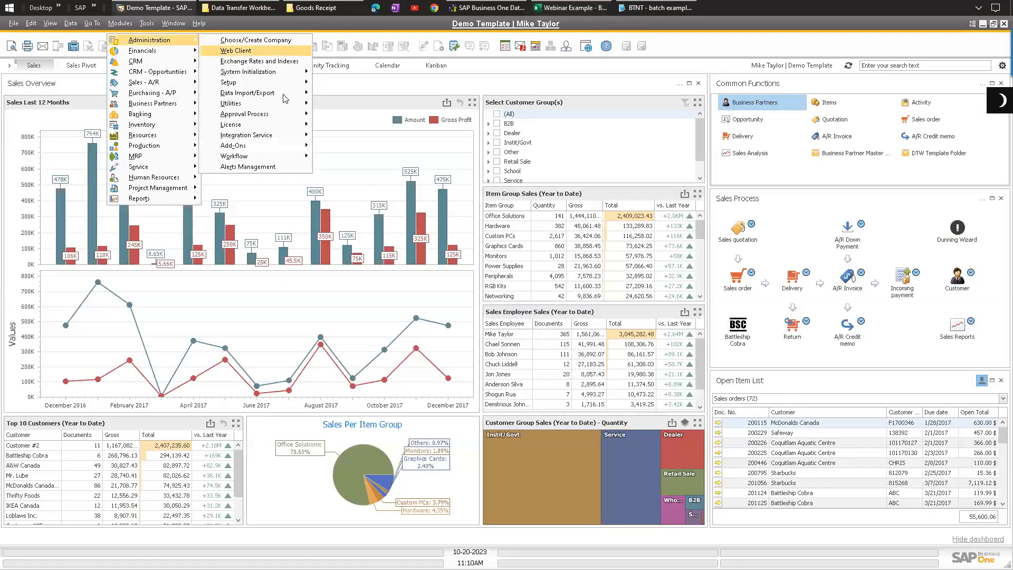
{"action": "mouse_move", "coordinate": [233, 145]}
{"action": "mouse_move", "coordinate": [358, 179]}
{"action": "mouse_move", "coordinate": [468, 241]}
{"action": "mouse_move", "coordinate": [648, 431]}
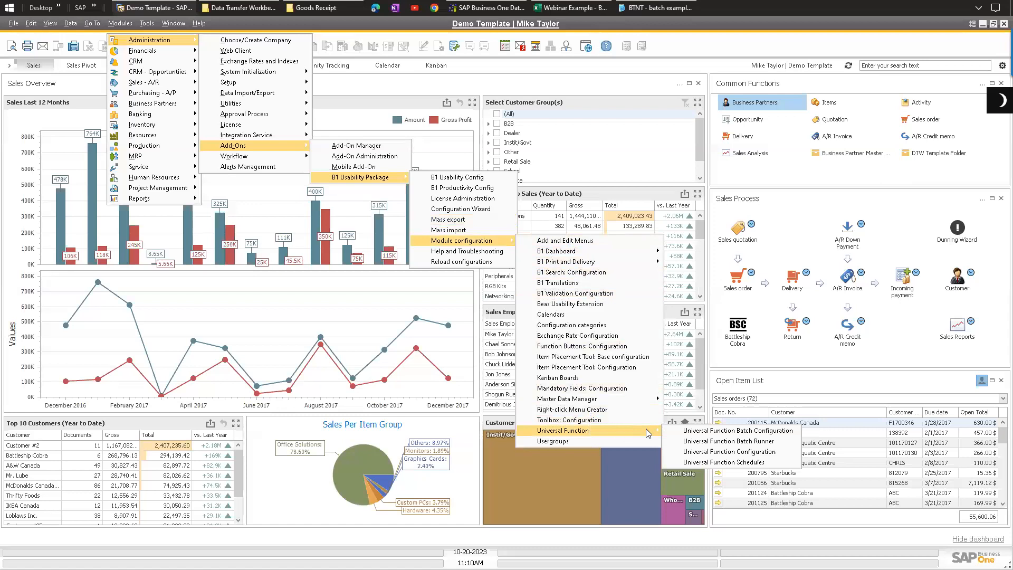
{"action": "left_click", "coordinate": [707, 452]}
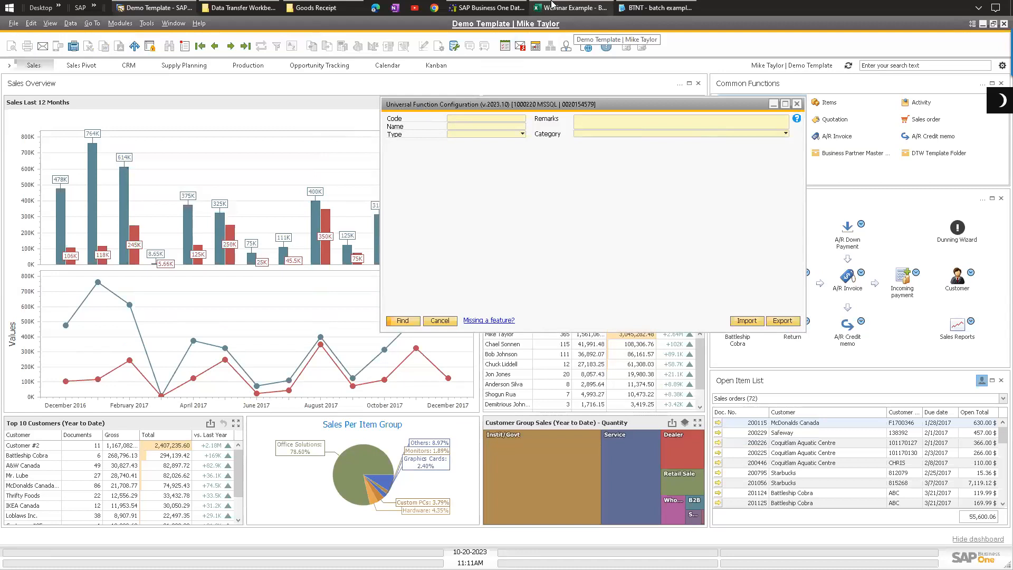
Step: Find an existing universal function configuration
{"action": "left_click_drag", "start_coordinate": [478, 109], "coordinate": [369, 138]}
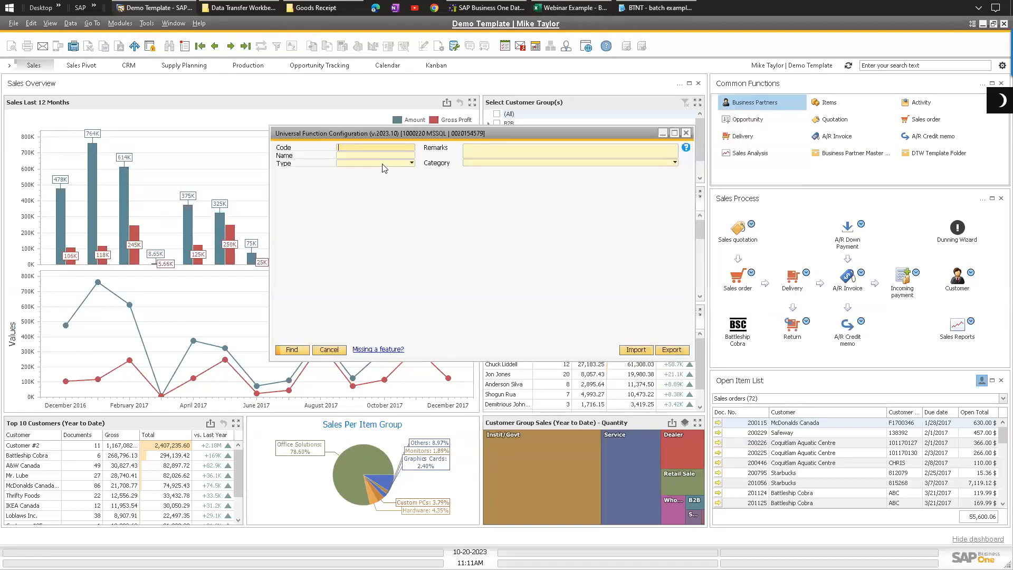
{"action": "left_click", "coordinate": [375, 163]}
{"action": "left_click", "coordinate": [388, 248]}
{"action": "left_click", "coordinate": [304, 347]}
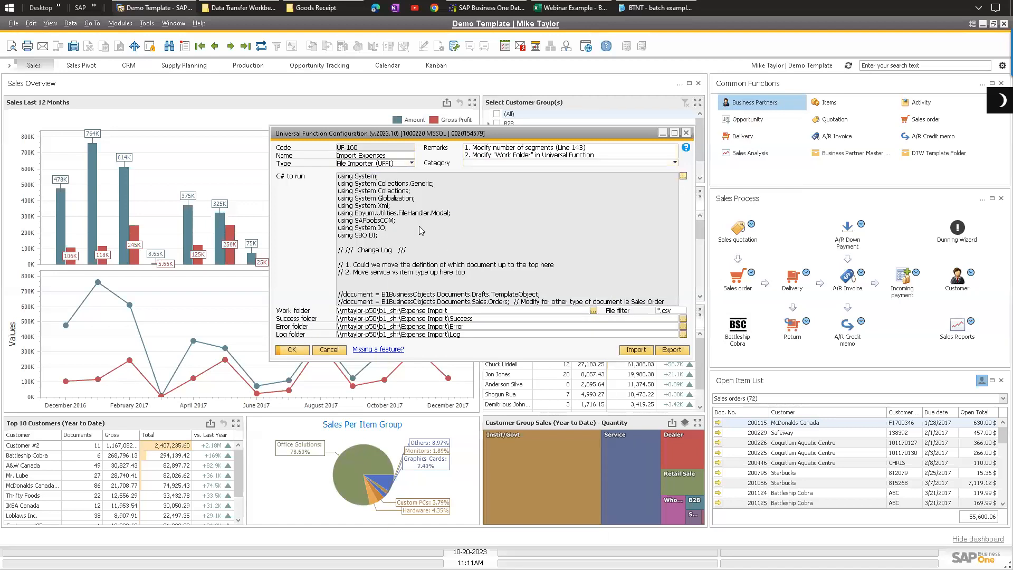
Step: Examine the function's name and its work, success, error and log folder paths
{"action": "left_click_drag", "start_coordinate": [400, 135], "coordinate": [397, 129]}
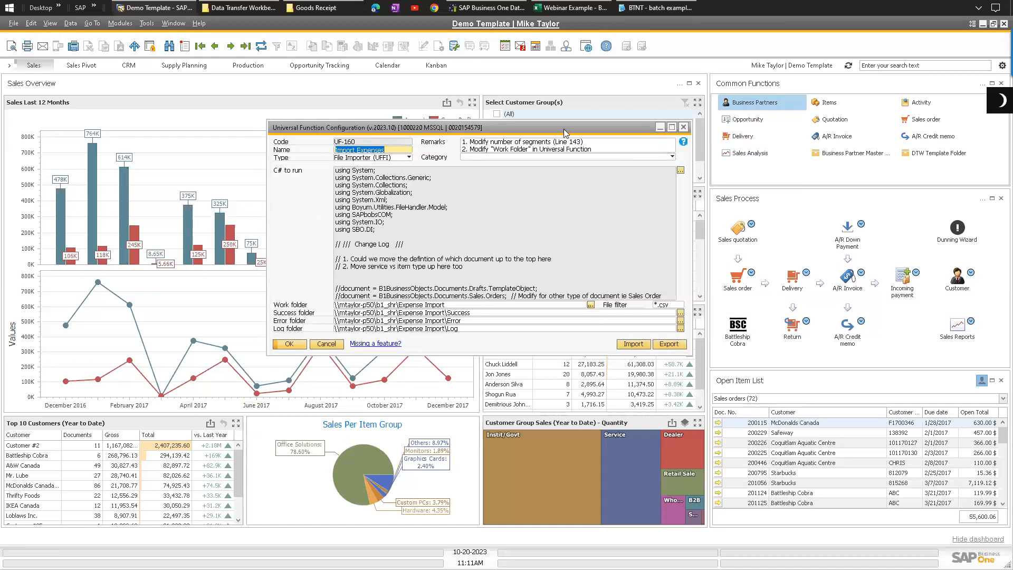
{"action": "left_click_drag", "start_coordinate": [560, 132], "coordinate": [365, 121]}
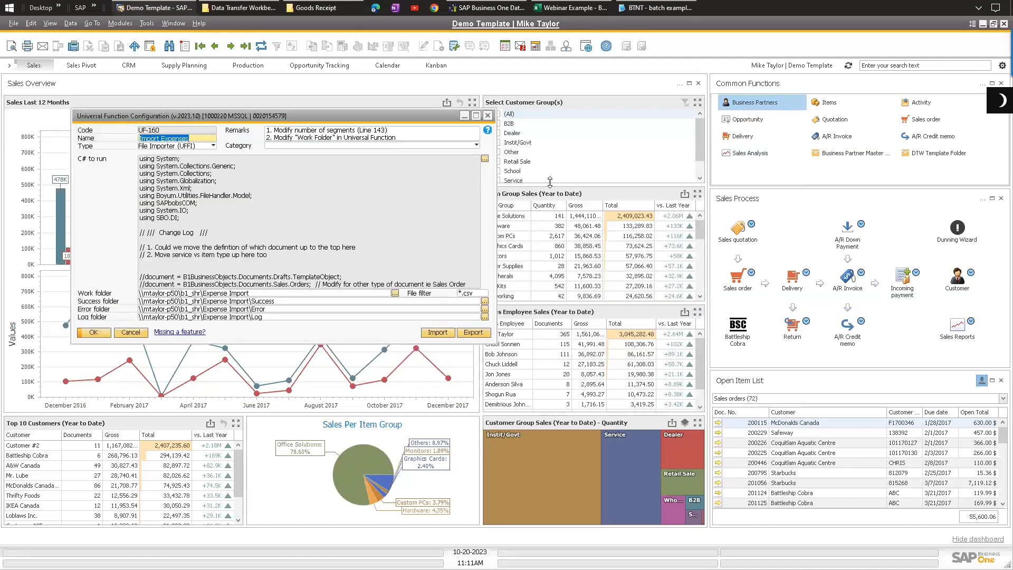
{"action": "left_click", "coordinate": [484, 159]}
{"action": "left_click", "coordinate": [238, 296]}
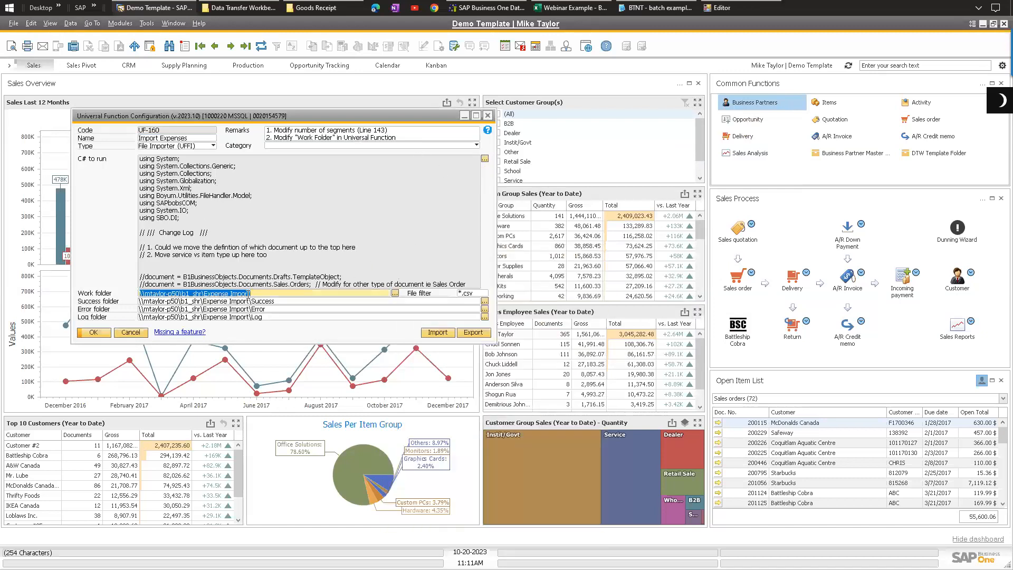
{"action": "left_click_drag", "start_coordinate": [237, 298], "coordinate": [172, 307]}
{"action": "left_click_drag", "start_coordinate": [253, 295], "coordinate": [214, 321]}
{"action": "left_click_drag", "start_coordinate": [277, 302], "coordinate": [159, 302]}
{"action": "left_click_drag", "start_coordinate": [308, 303], "coordinate": [67, 295]}
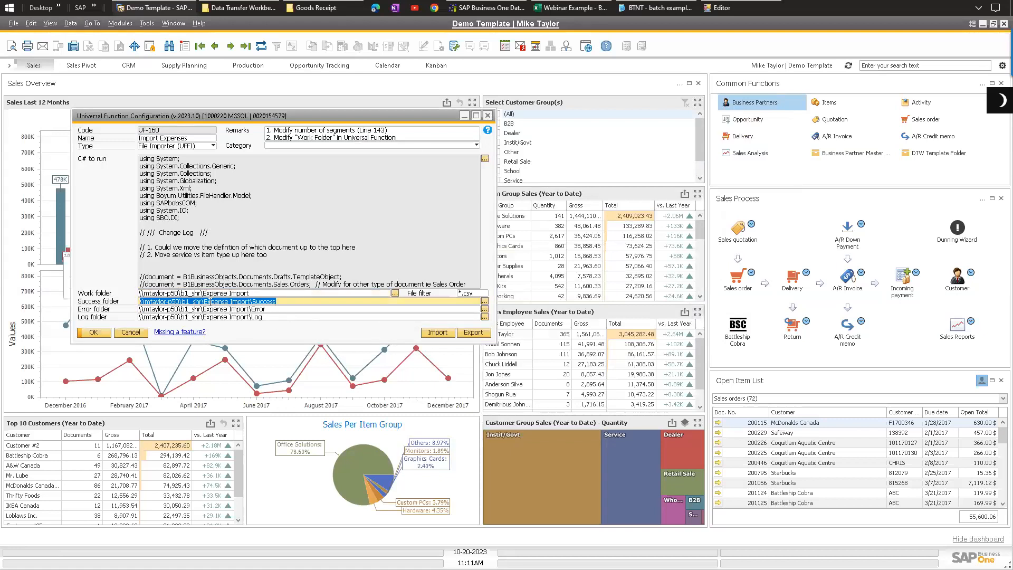
Step: Select the work folder path text in the universal function configuration
{"action": "left_click", "coordinate": [271, 301]}
{"action": "left_click_drag", "start_coordinate": [258, 296], "coordinate": [143, 293]}
{"action": "left_click", "coordinate": [261, 293]}
{"action": "left_click_drag", "start_coordinate": [261, 294], "coordinate": [148, 294]}
{"action": "left_click", "coordinate": [263, 293]}
{"action": "left_click_drag", "start_coordinate": [264, 293], "coordinate": [157, 296]}
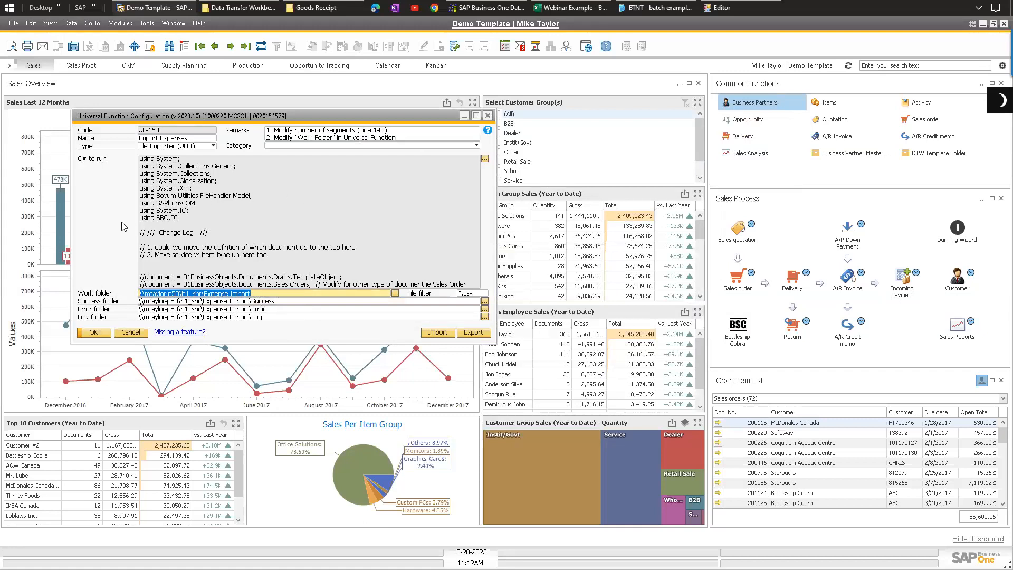
Step: Open the function's C# code in the editor, scroll through the import code, and close it without saving
{"action": "left_click", "coordinate": [728, 8]}
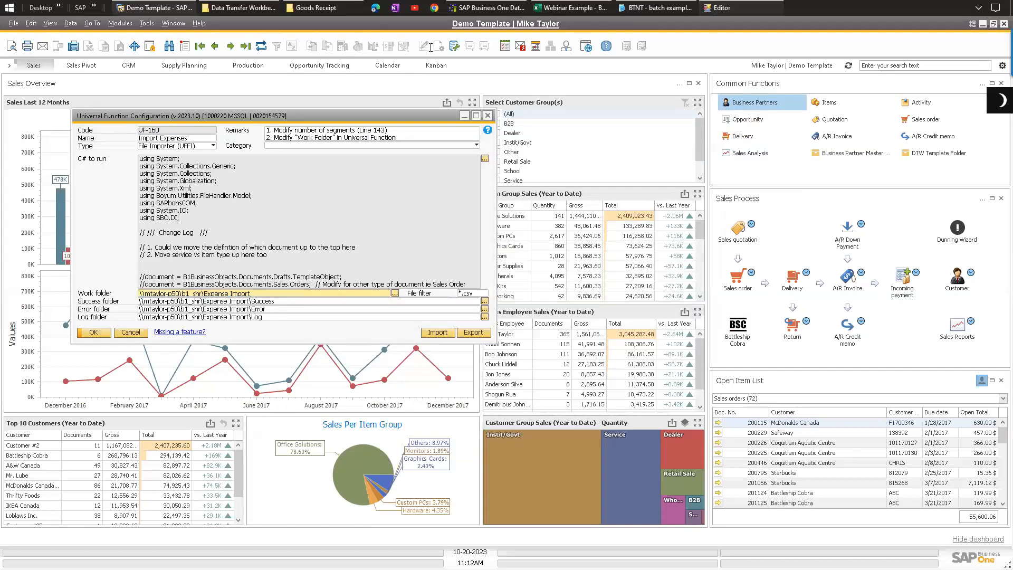
{"action": "scroll", "coordinate": [309, 186], "scroll_direction": "down", "scroll_amount": 20}
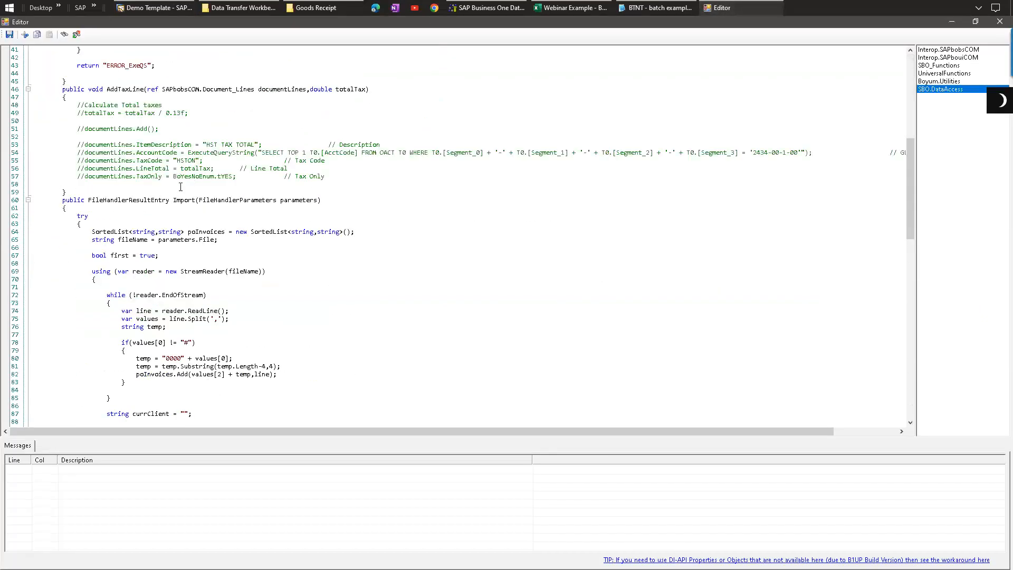
{"action": "scroll", "coordinate": [227, 206], "scroll_direction": "down", "scroll_amount": 15}
{"action": "scroll", "coordinate": [204, 245], "scroll_direction": "up", "scroll_amount": 20}
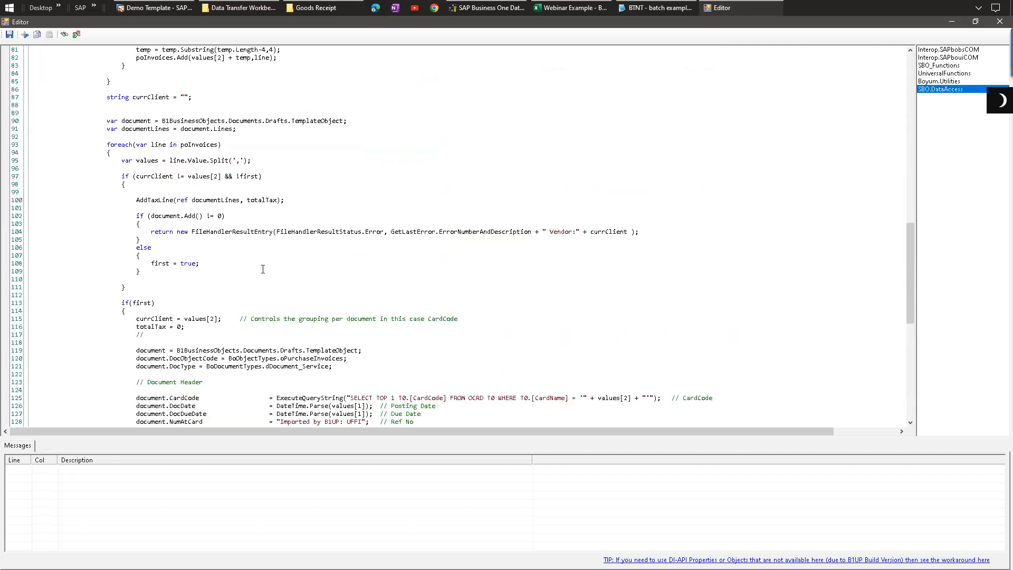
{"action": "scroll", "coordinate": [204, 245], "scroll_direction": "up", "scroll_amount": 19}
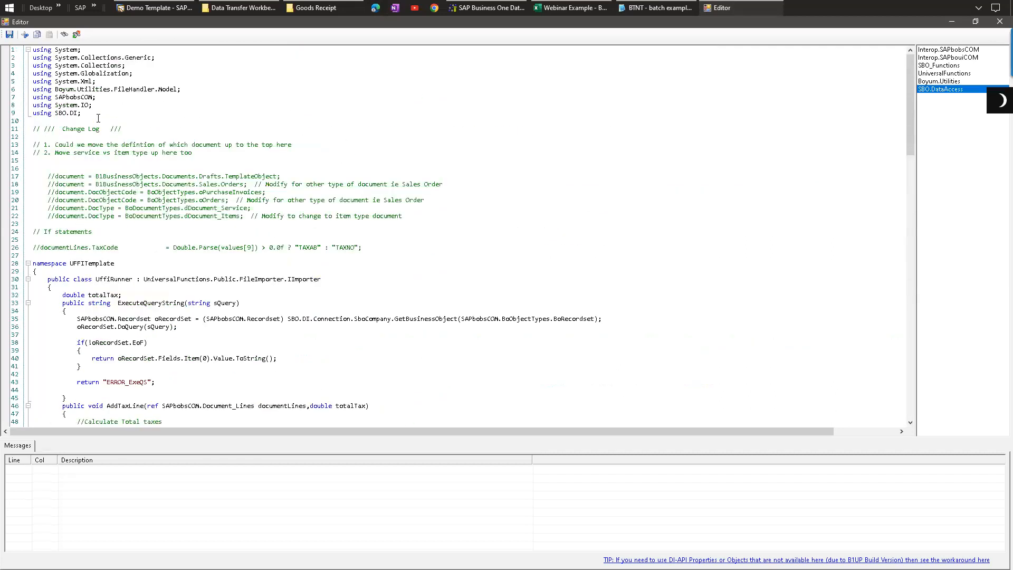
{"action": "scroll", "coordinate": [127, 148], "scroll_direction": "down", "scroll_amount": 9}
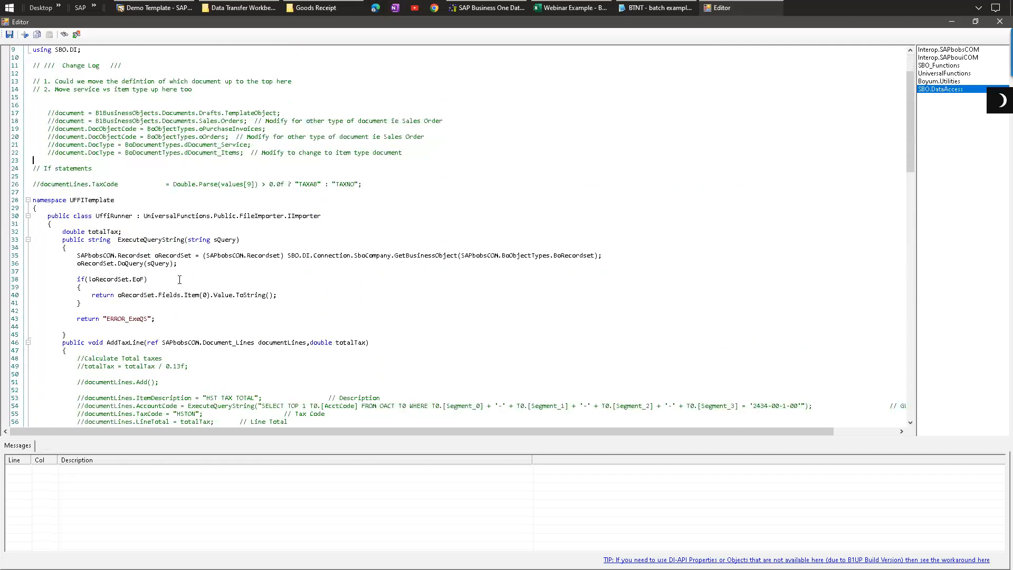
{"action": "scroll", "coordinate": [131, 271], "scroll_direction": "down", "scroll_amount": 3}
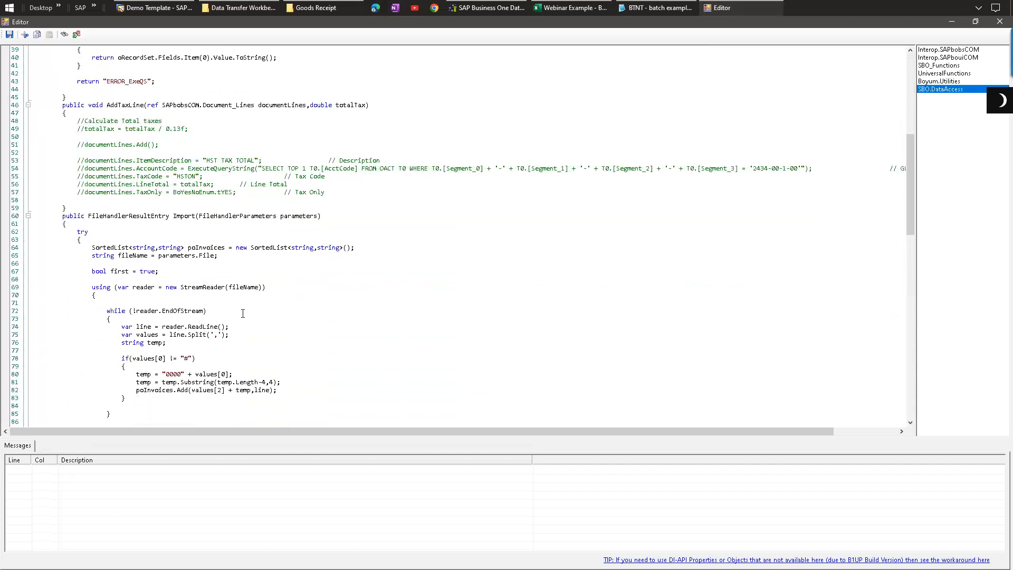
{"action": "scroll", "coordinate": [243, 314], "scroll_direction": "down", "scroll_amount": 11}
{"action": "scroll", "coordinate": [202, 201], "scroll_direction": "up", "scroll_amount": 20}
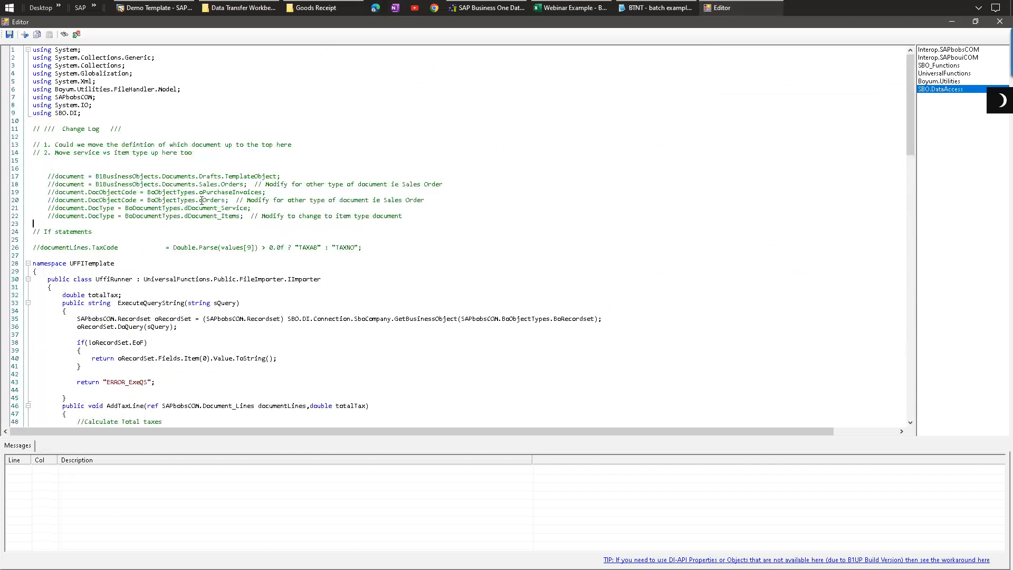
{"action": "left_click", "coordinate": [999, 21]}
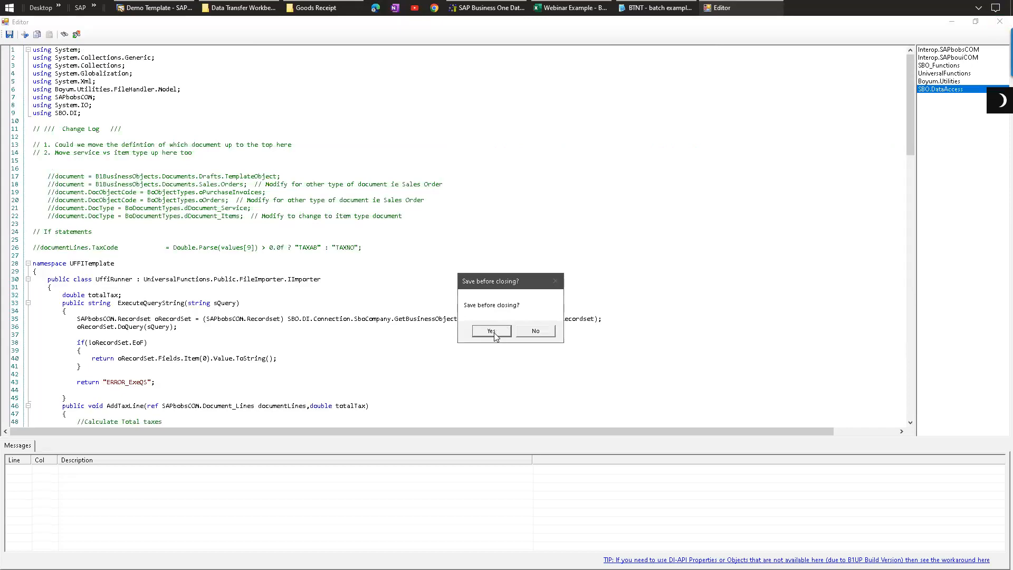
{"action": "left_click", "coordinate": [539, 332]}
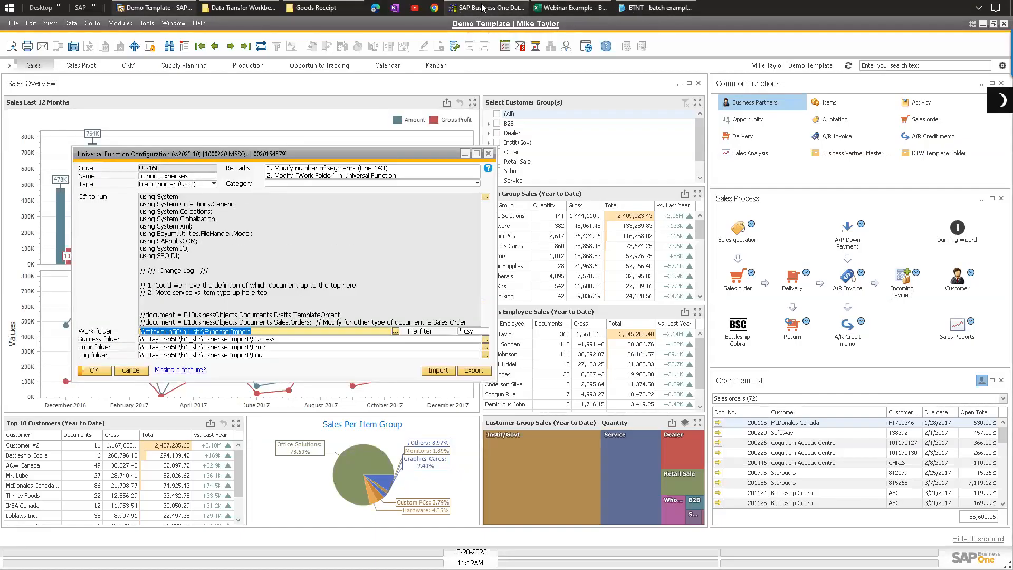
Step: Close the Universal Function Configuration window
{"action": "left_click", "coordinate": [259, 331]}
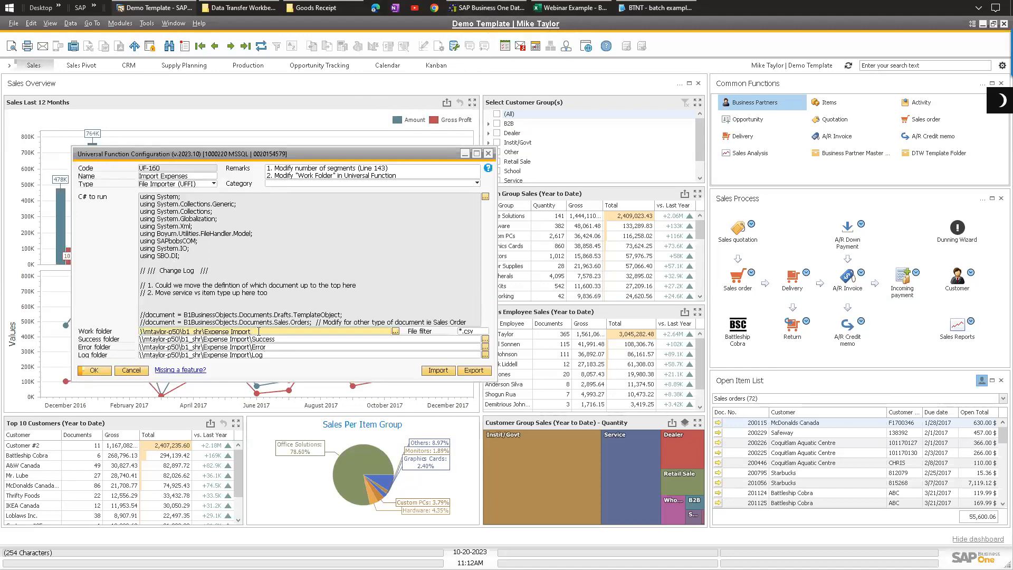
{"action": "double_click", "coordinate": [259, 331]}
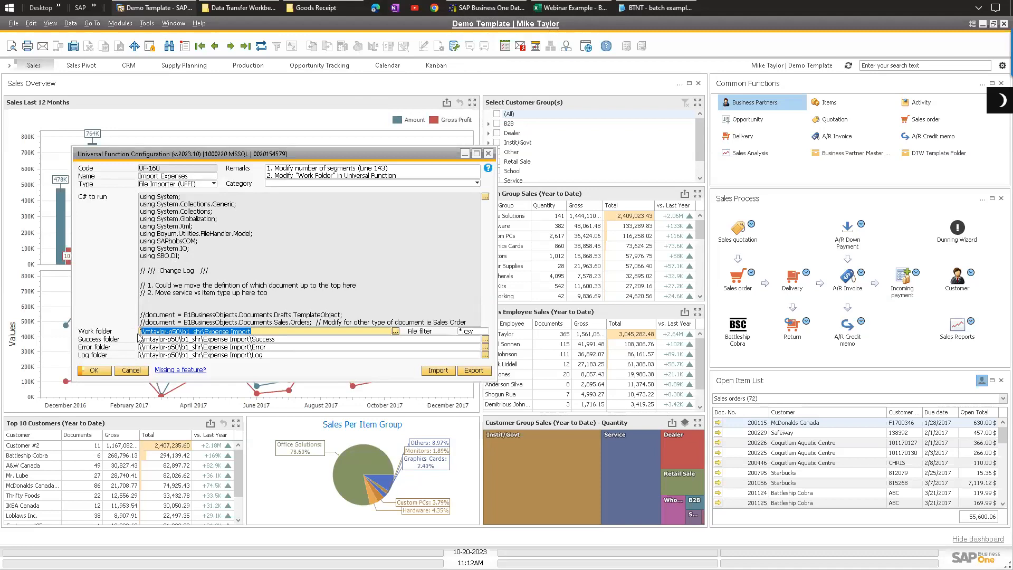
{"action": "left_click", "coordinate": [262, 332]}
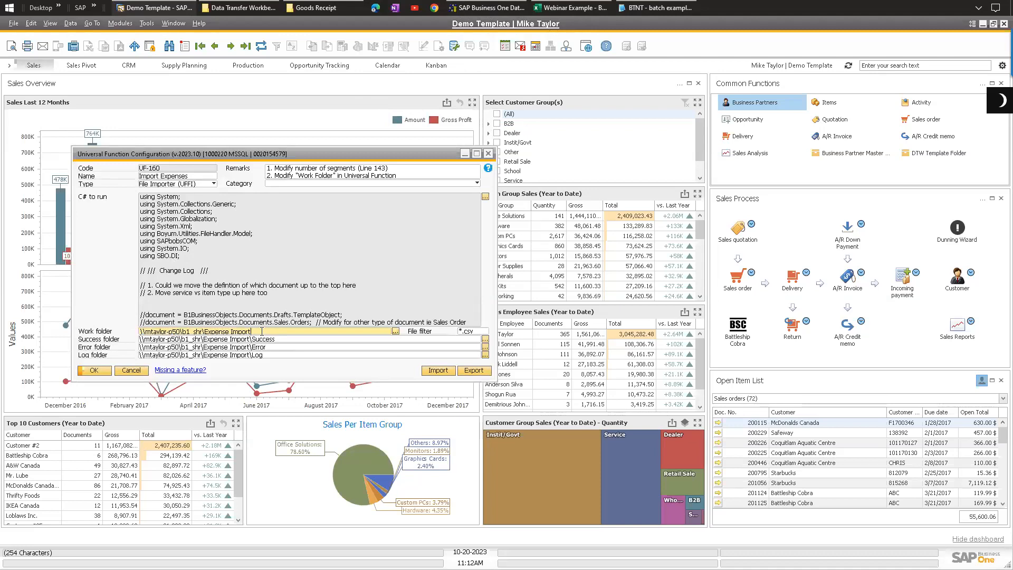
{"action": "double_click", "coordinate": [261, 331]}
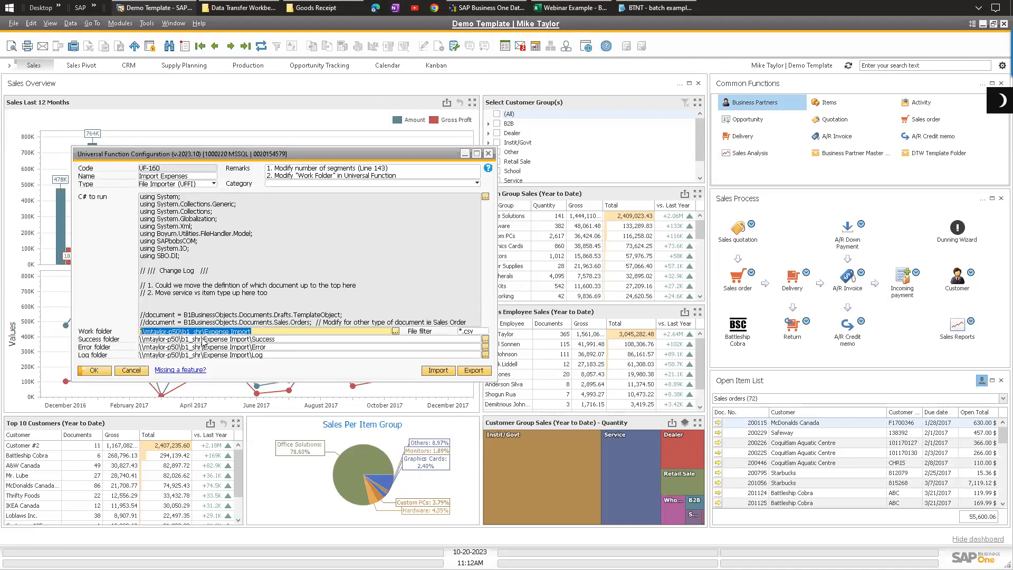
{"action": "left_click", "coordinate": [258, 332]}
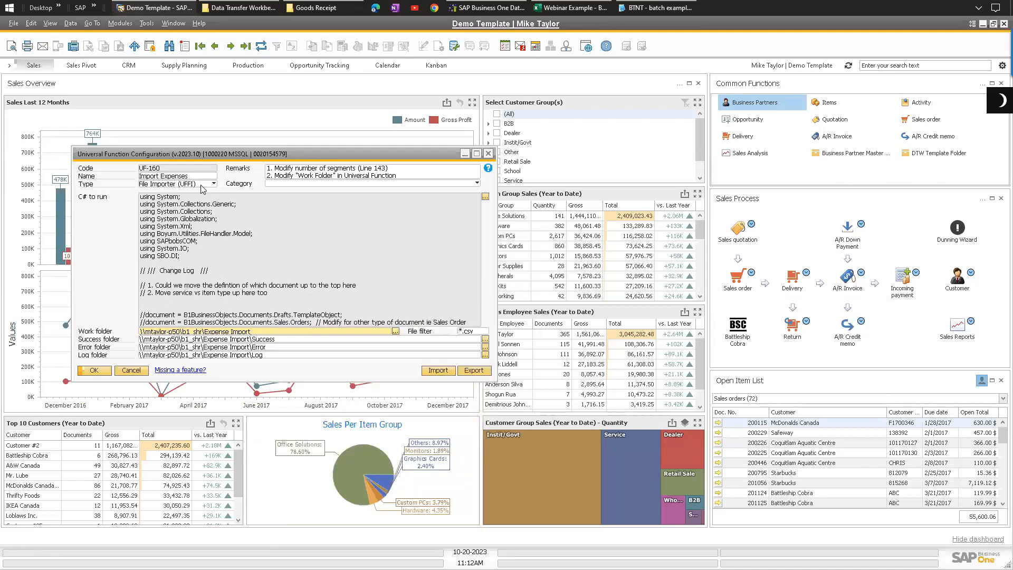
{"action": "left_click", "coordinate": [486, 8]}
{"action": "left_click_drag", "start_coordinate": [359, 117], "coordinate": [381, 97]}
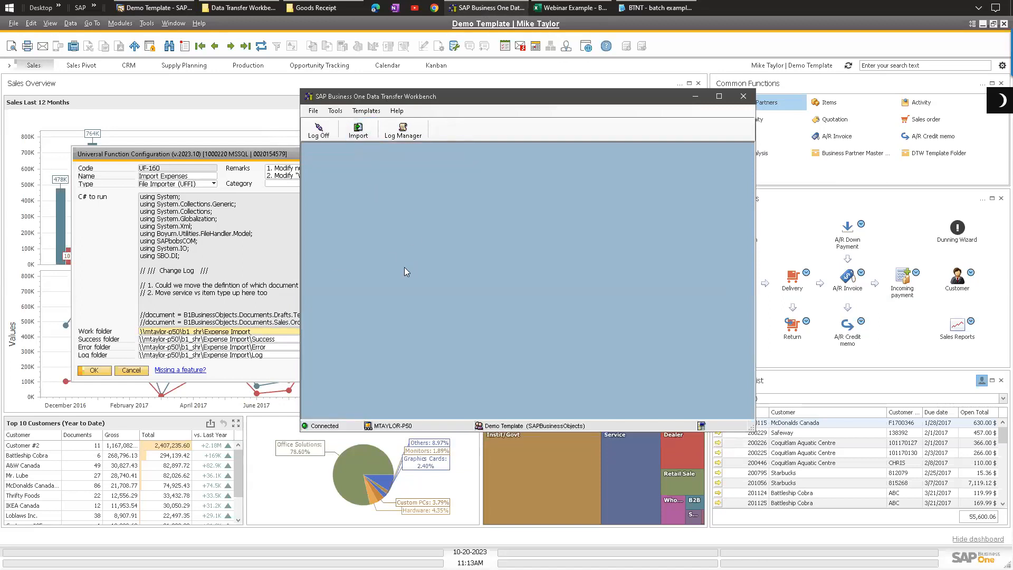
{"action": "left_click", "coordinate": [89, 213]}
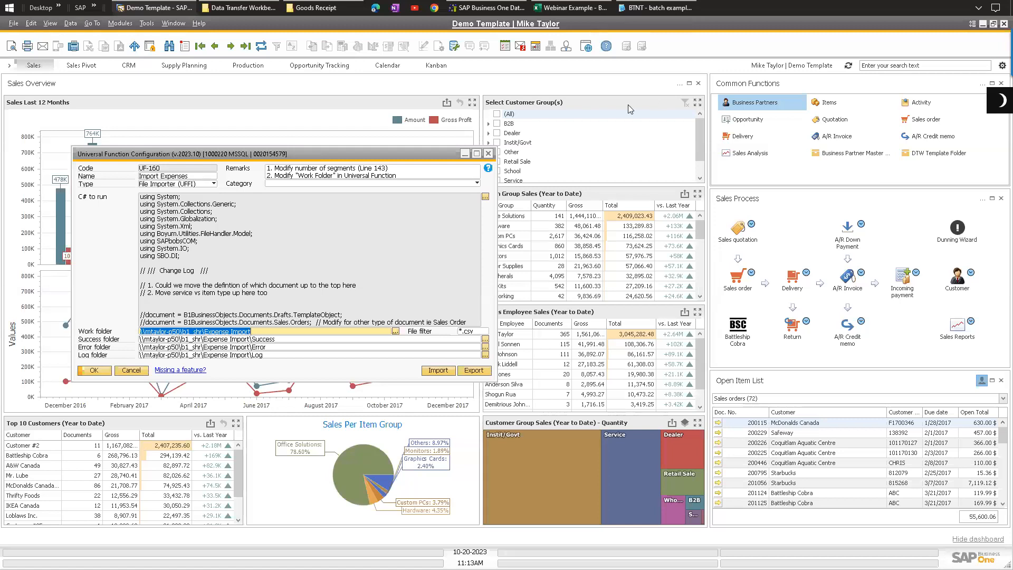
{"action": "left_click", "coordinate": [488, 153]}
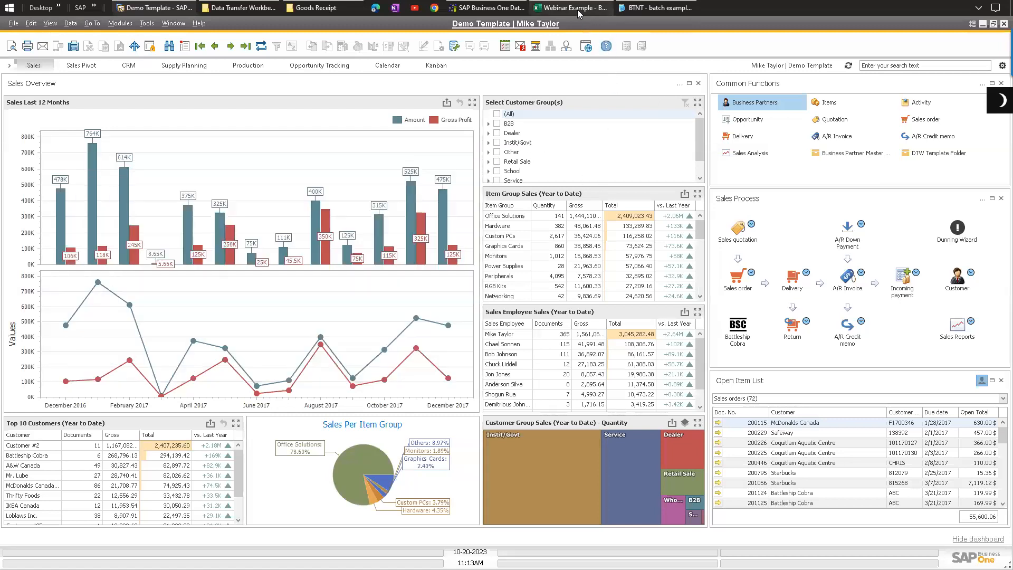
Step: Close the batch example text file and return to the Batch workbook
{"action": "left_click", "coordinate": [656, 8]}
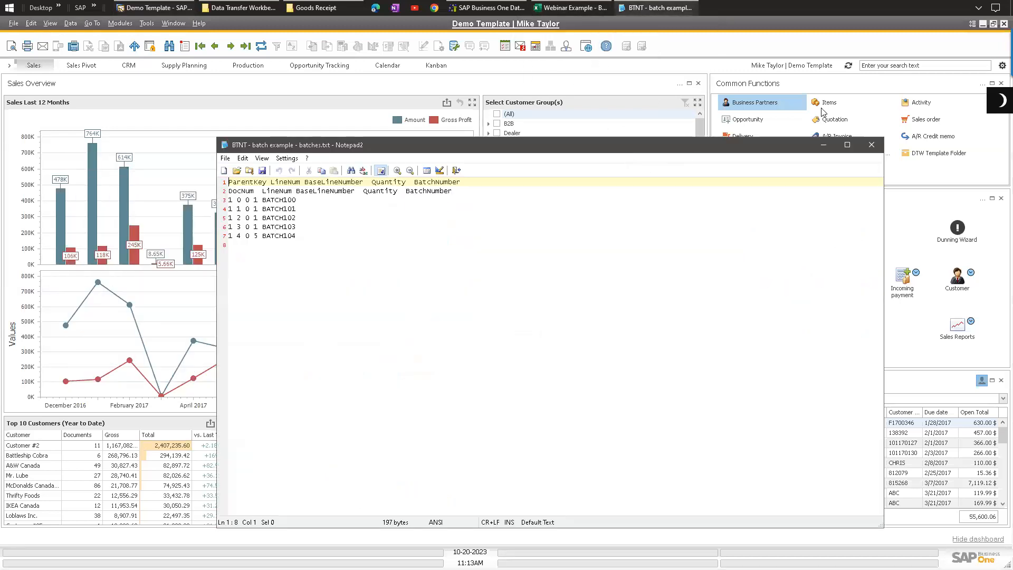
{"action": "left_click", "coordinate": [871, 145]}
{"action": "left_click", "coordinate": [570, 7]}
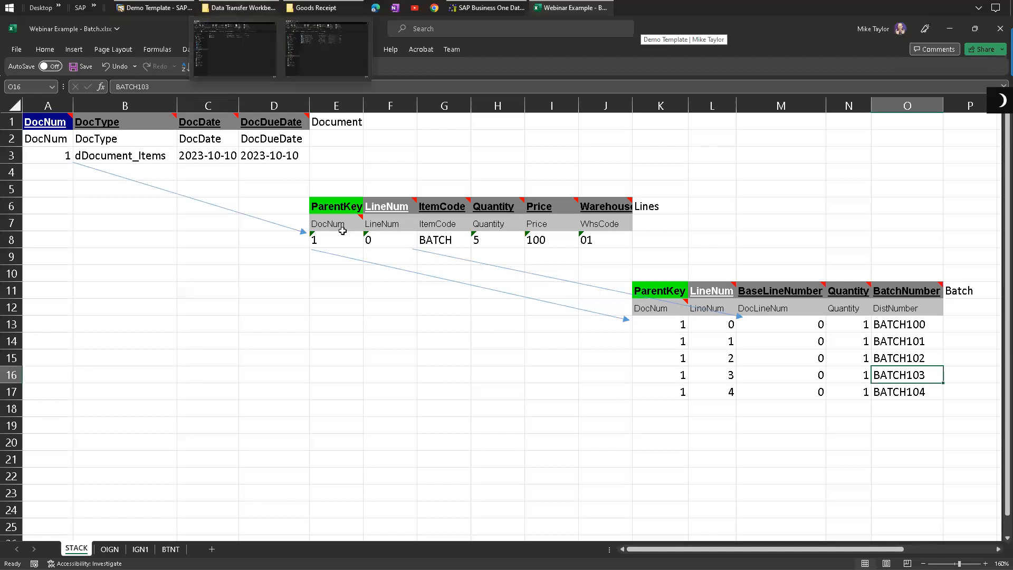
{"action": "left_click", "coordinate": [268, 174]}
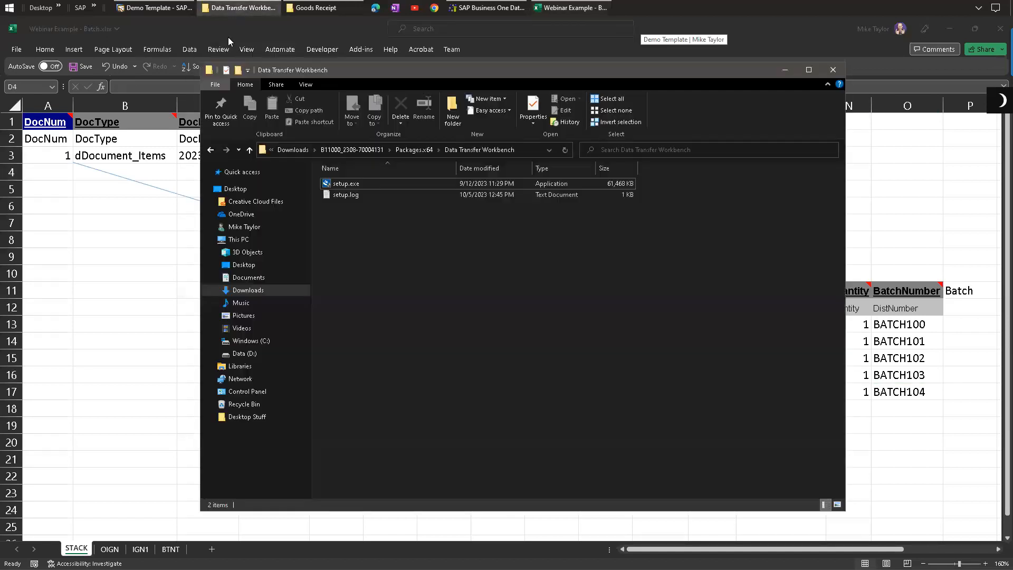
Step: Browse the Data Transfer Workbench Templates folder to Business Partners > Business Partner Master Data
{"action": "left_click", "coordinate": [240, 8]}
{"action": "double_click", "coordinate": [211, 72]}
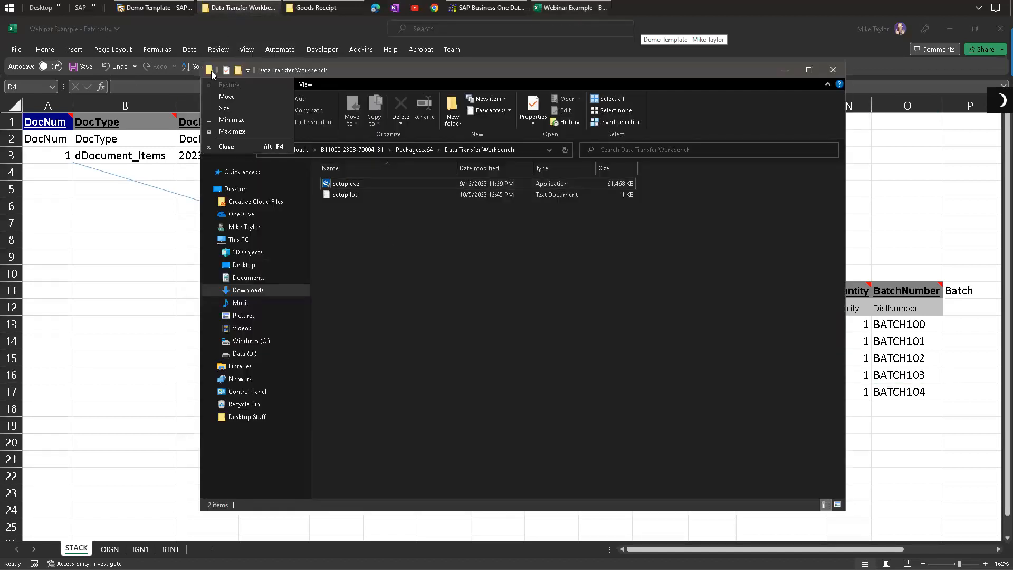
{"action": "left_click", "coordinate": [233, 8]}
{"action": "key", "text": "alt+Up"}
{"action": "key", "text": "alt+Up"}
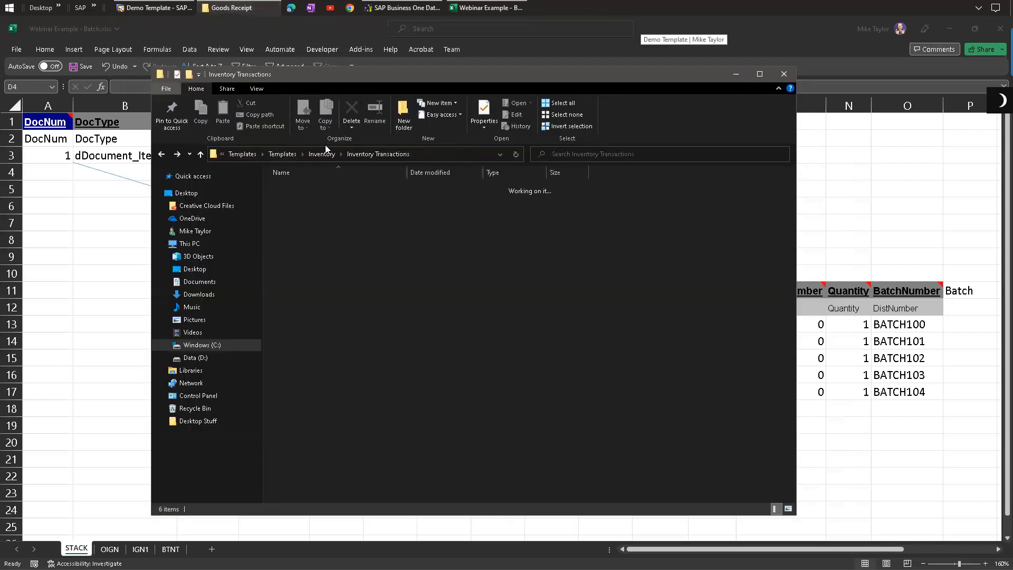
{"action": "left_click", "coordinate": [368, 343]}
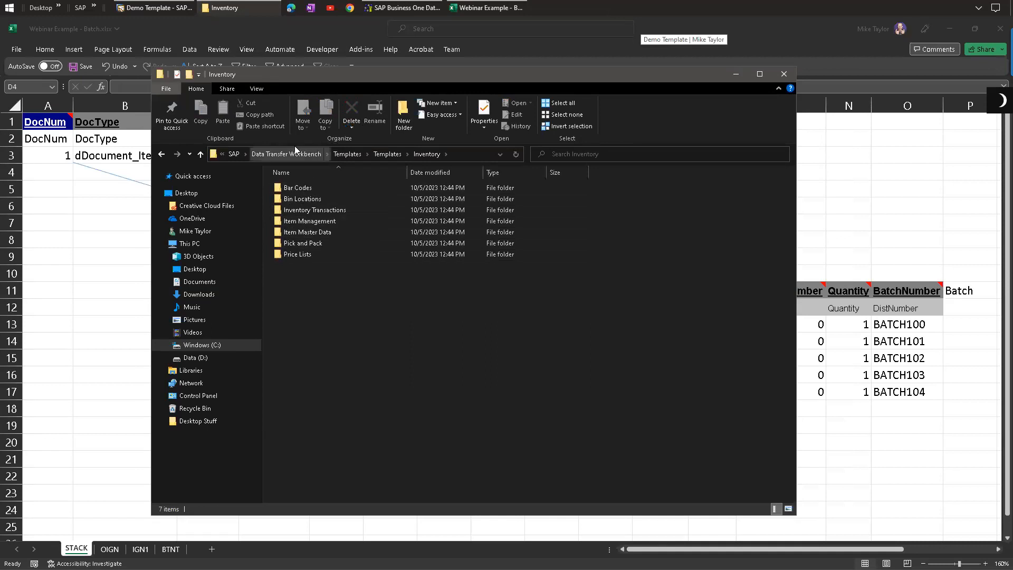
{"action": "left_click", "coordinate": [387, 155]}
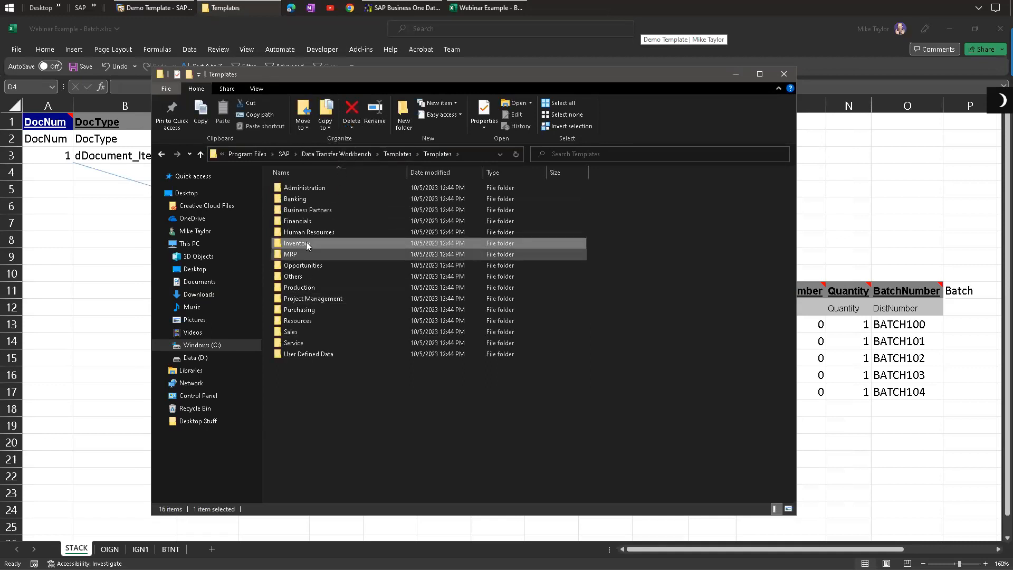
{"action": "double_click", "coordinate": [297, 211]}
{"action": "double_click", "coordinate": [313, 222]}
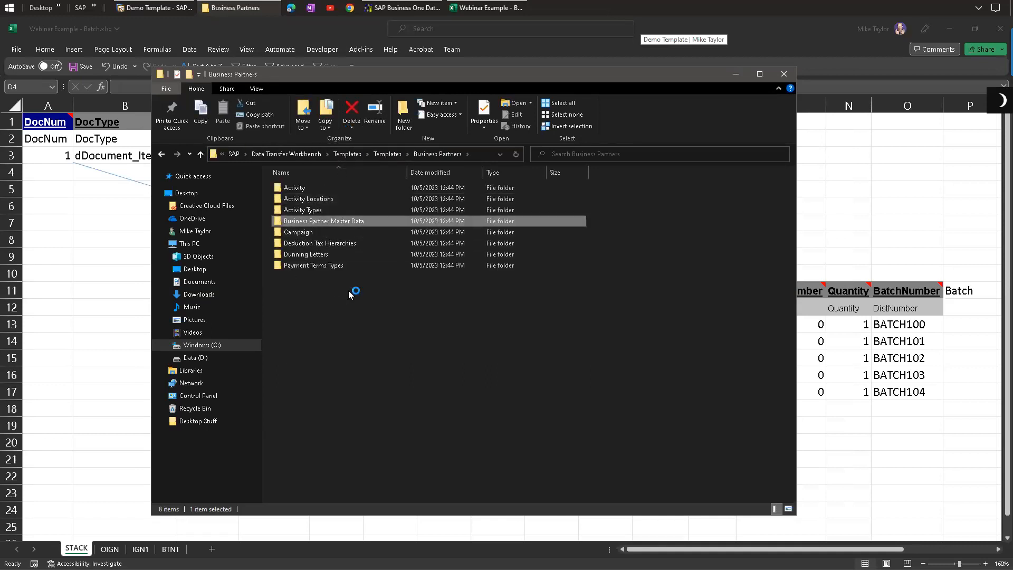
Step: Open the OCRD BusinessPartners template workbook and examine its column headers
{"action": "double_click", "coordinate": [314, 276]}
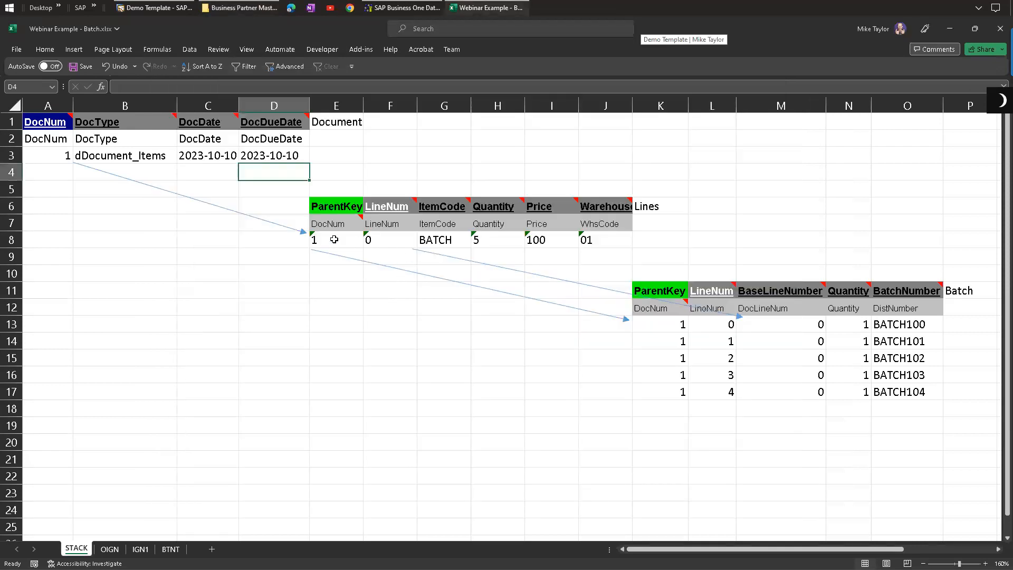
{"action": "left_click", "coordinate": [198, 240]}
{"action": "left_click", "coordinate": [459, 322]}
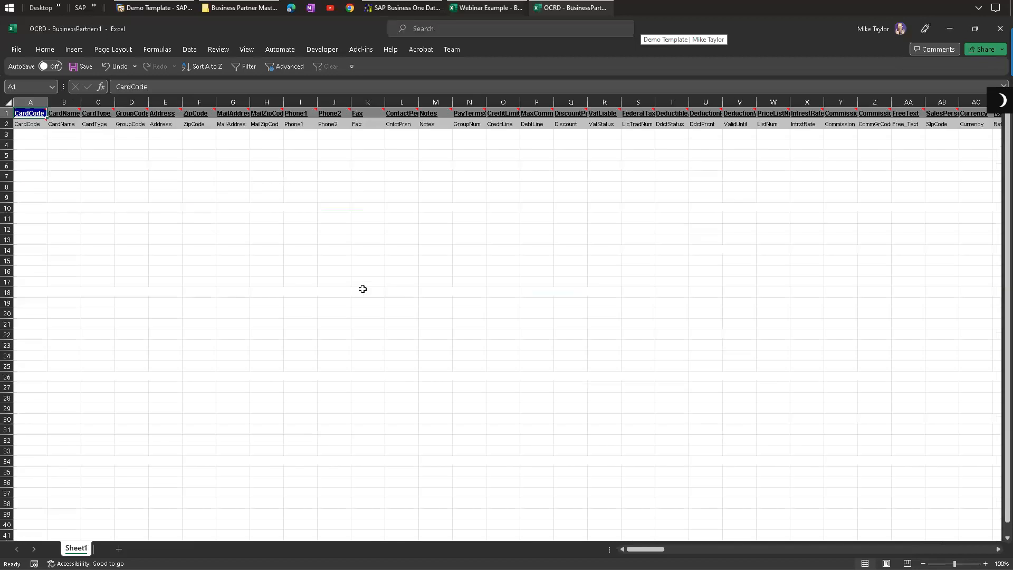
{"action": "scroll", "coordinate": [230, 191], "scroll_direction": "up", "scroll_amount": 3}
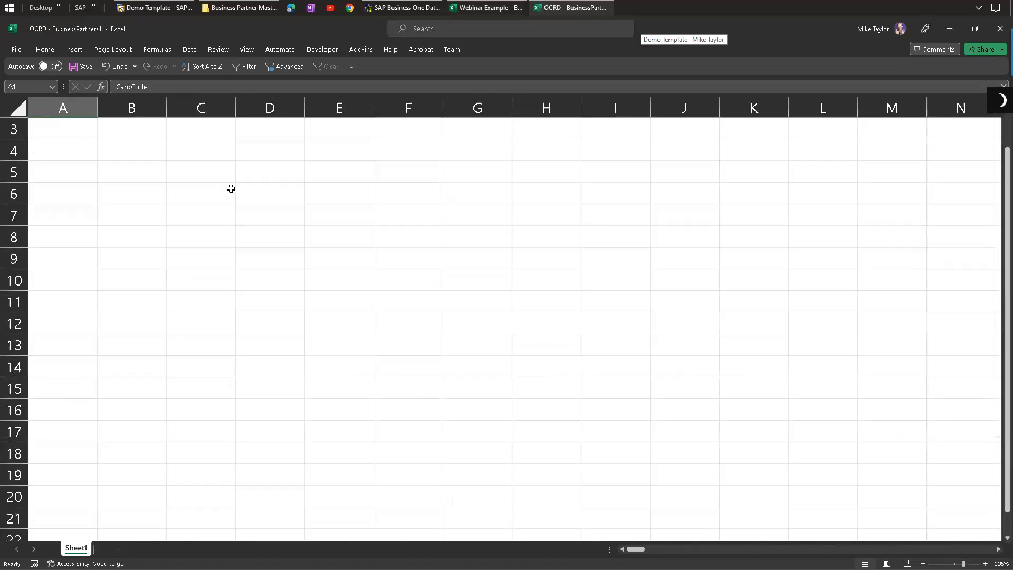
{"action": "scroll", "coordinate": [513, 263], "scroll_direction": "up", "scroll_amount": 1}
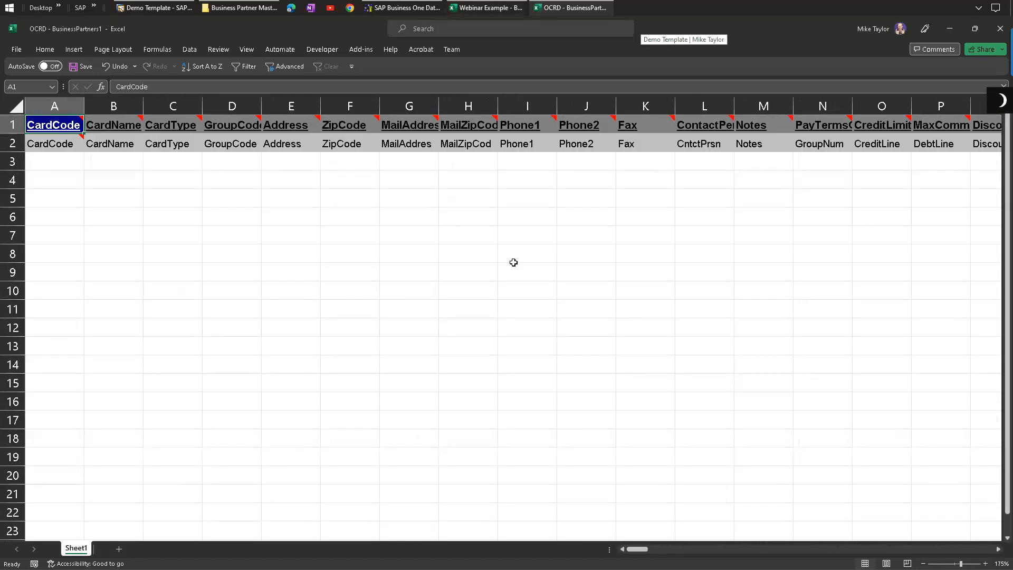
Step: Switch to SAP Business One and turn on System Information display
{"action": "left_click", "coordinate": [154, 7]}
{"action": "left_click", "coordinate": [50, 23]}
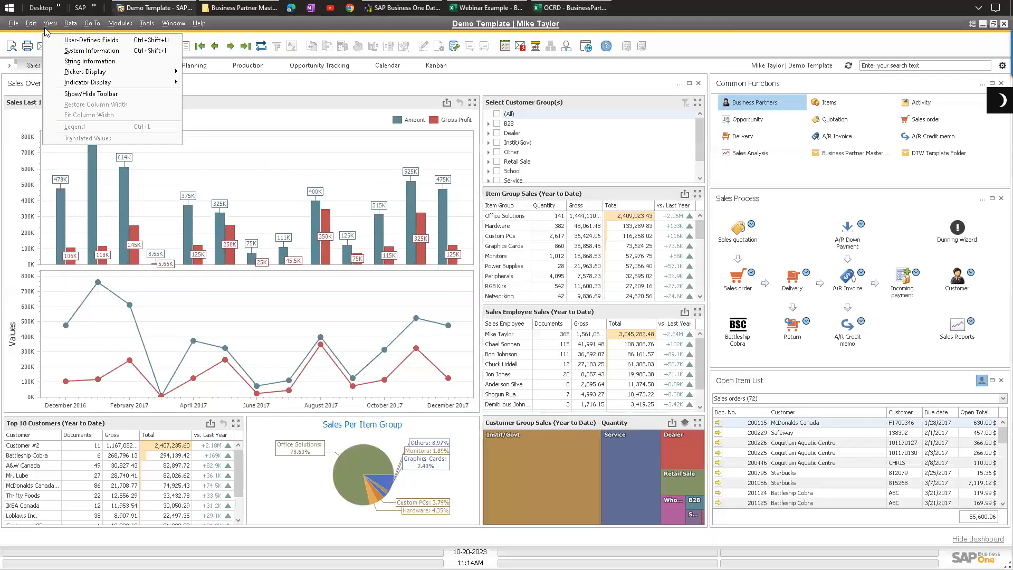
{"action": "left_click", "coordinate": [69, 53]}
Step: Open Business Partner Master Data for Battleship Cobra and inspect the Payment Terms field on the Payment Terms tab
{"action": "left_click", "coordinate": [121, 24]}
{"action": "mouse_move", "coordinate": [166, 105]}
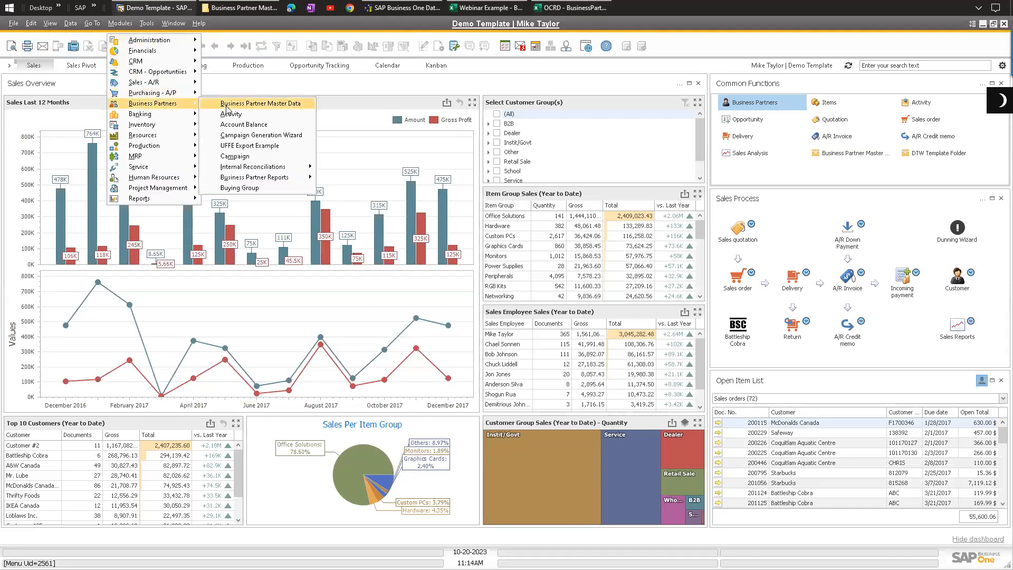
{"action": "left_click", "coordinate": [226, 106]}
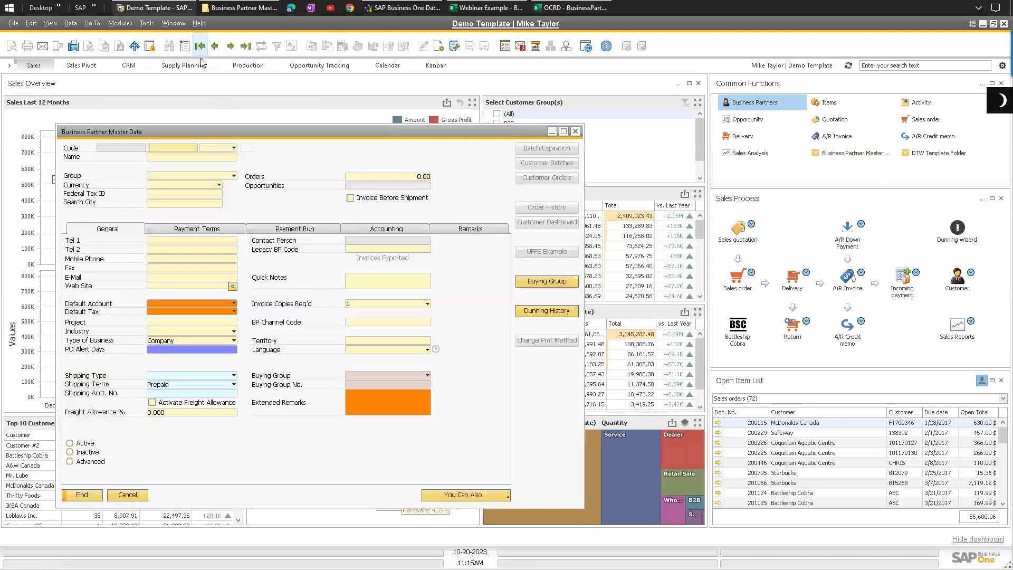
{"action": "left_click_drag", "start_coordinate": [201, 135], "coordinate": [237, 111]}
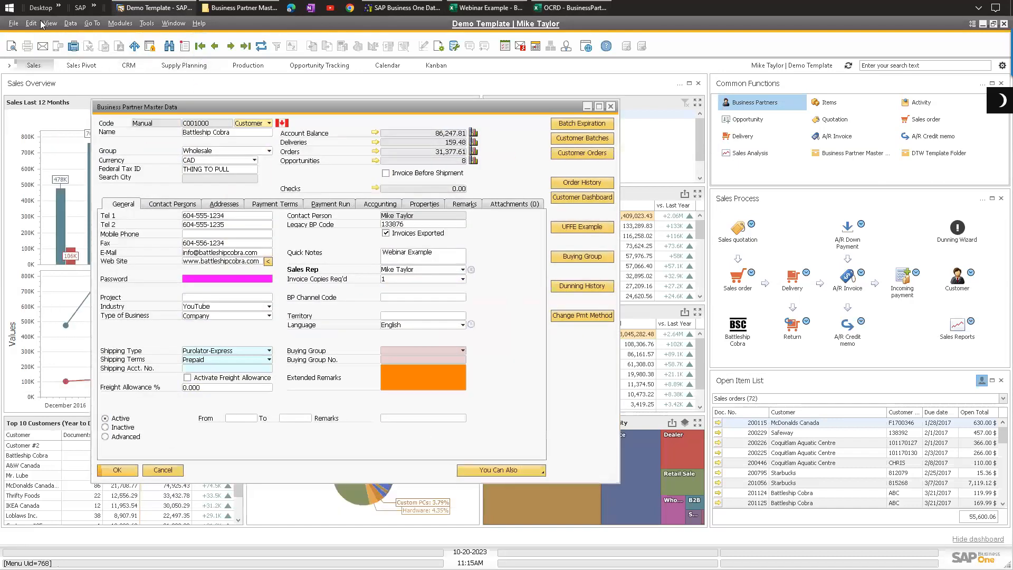
{"action": "left_click", "coordinate": [48, 24]}
{"action": "left_click_drag", "start_coordinate": [200, 107], "coordinate": [201, 95]}
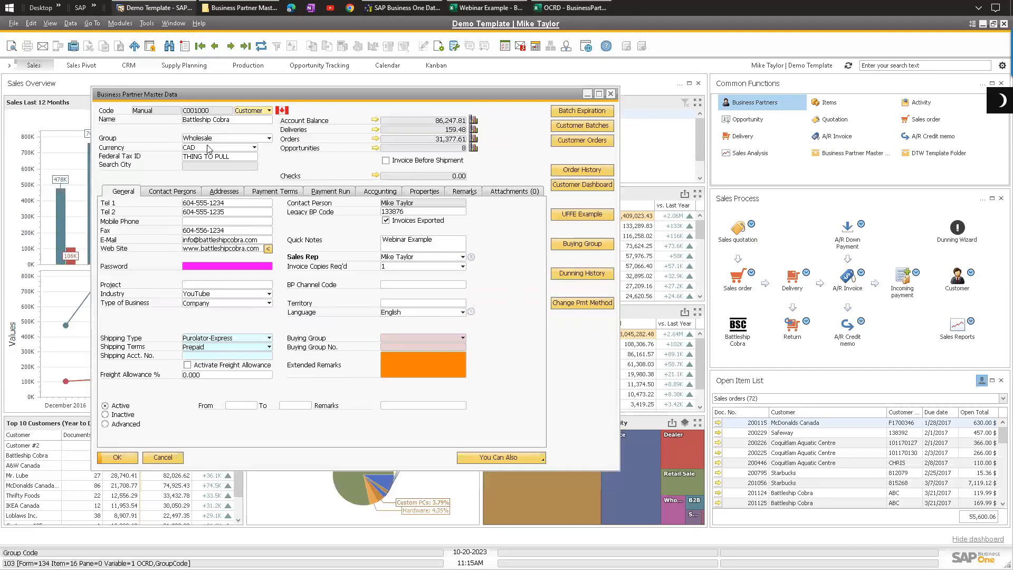
{"action": "left_click", "coordinate": [275, 192]}
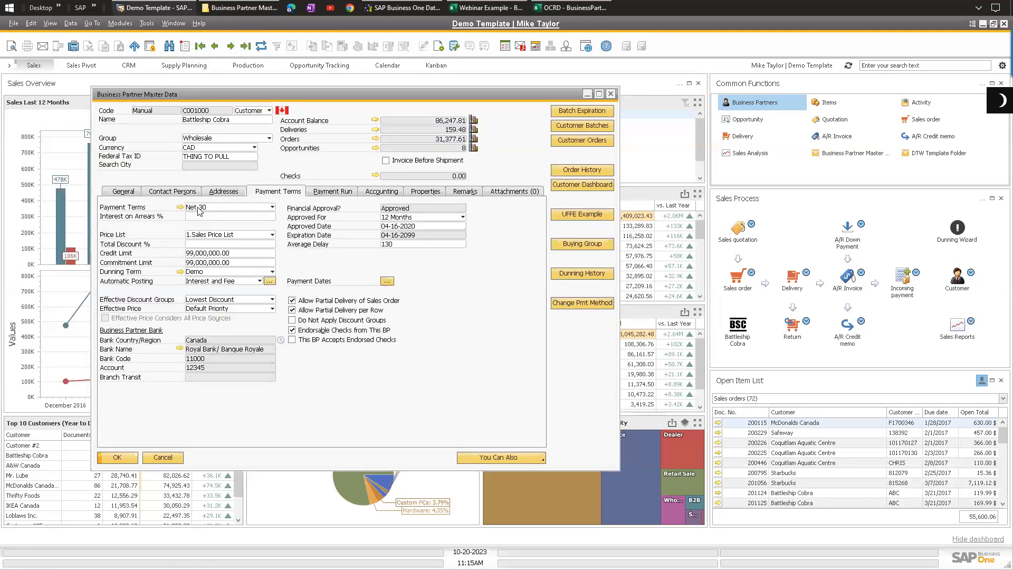
{"action": "mouse_move", "coordinate": [215, 212]}
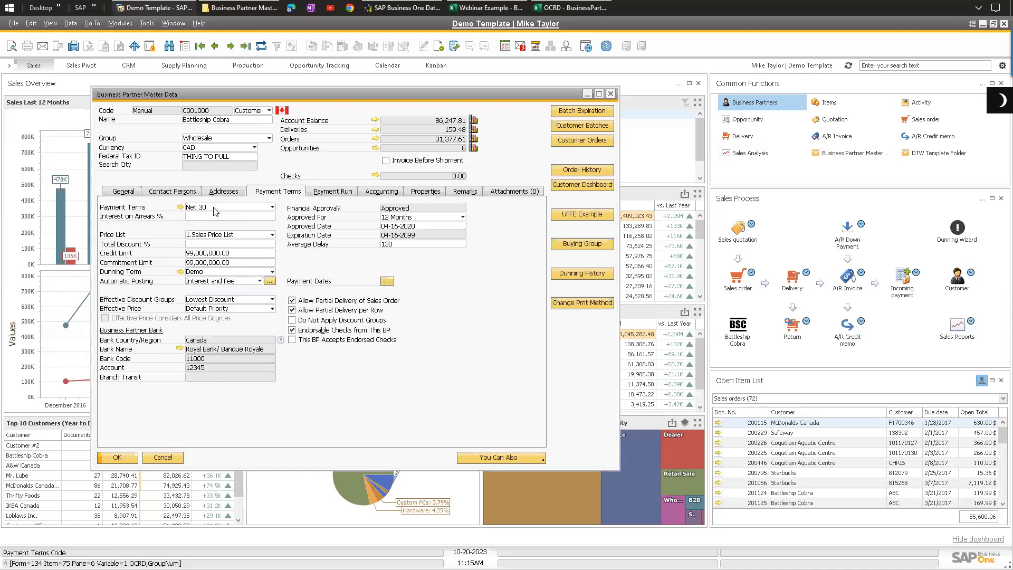
Step: Switch to the OCRD template, find the GroupNum field, and widen its PayTermsGrpCode column
{"action": "left_click", "coordinate": [570, 7]}
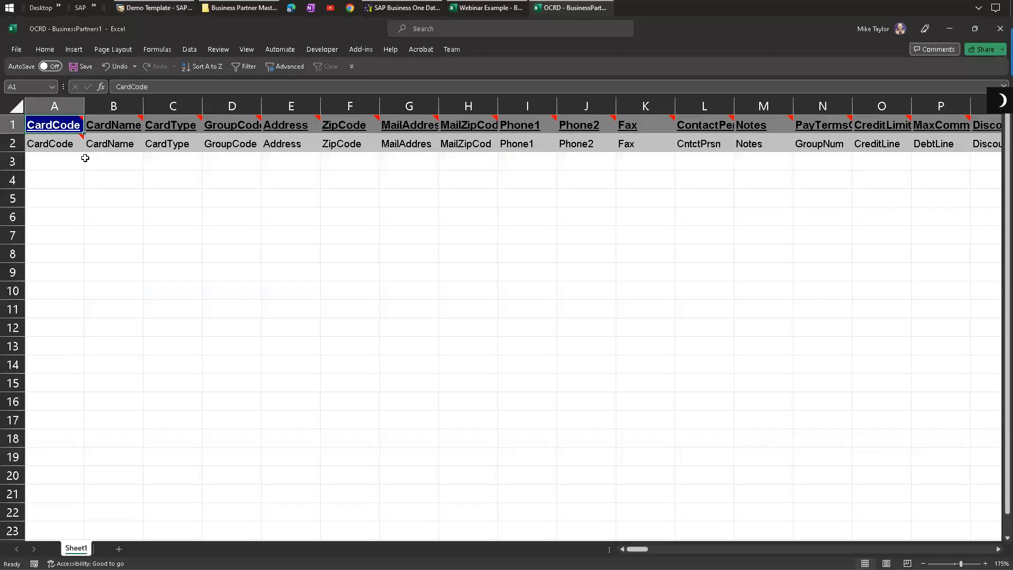
{"action": "left_click", "coordinate": [14, 144]}
{"action": "key", "text": "ctrl+f"}
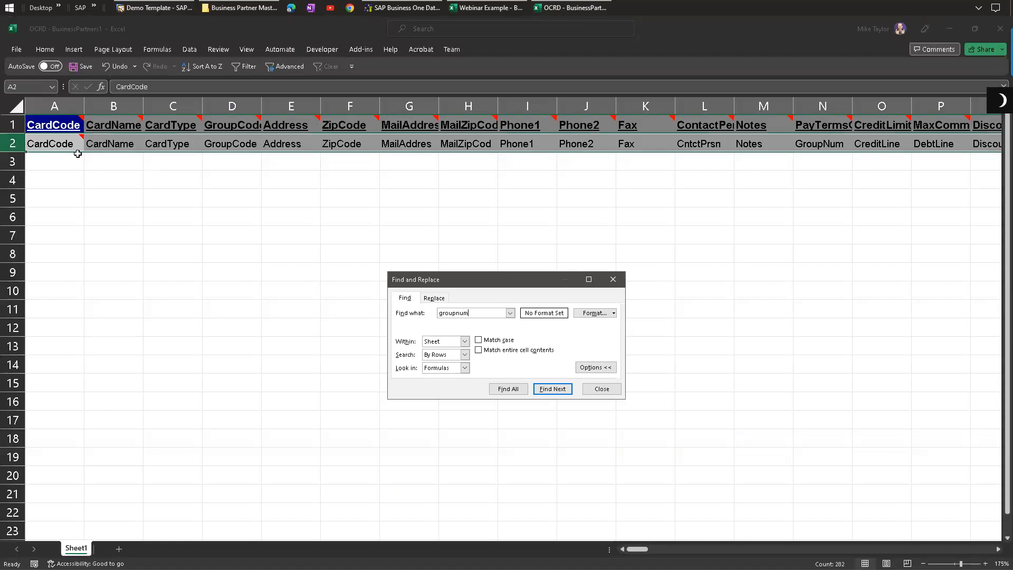
{"action": "key", "text": "Return"}
{"action": "double_click", "coordinate": [452, 312]}
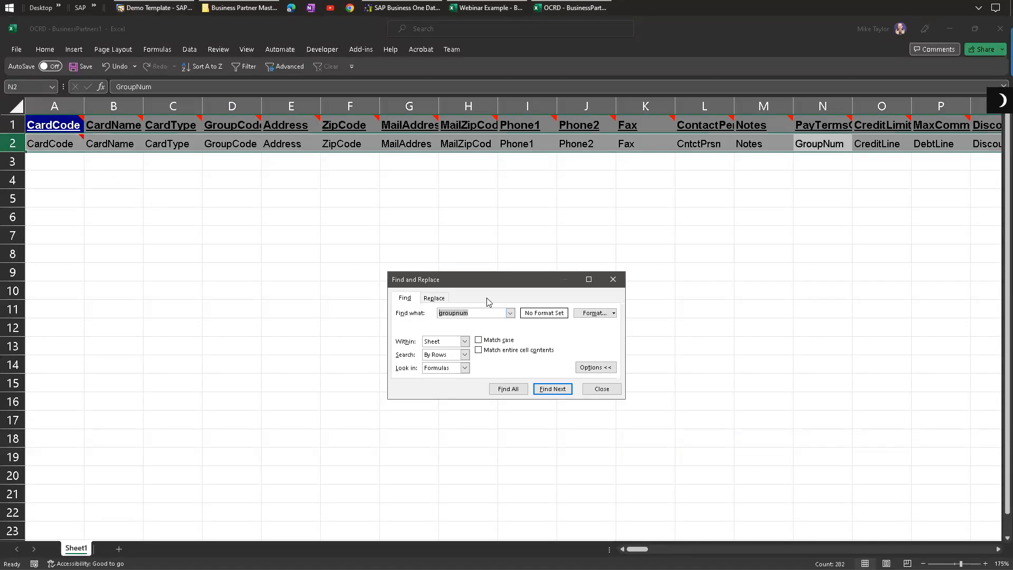
{"action": "key", "text": "Escape"}
{"action": "left_click", "coordinate": [824, 106]}
{"action": "left_click_drag", "start_coordinate": [853, 106], "coordinate": [913, 100]}
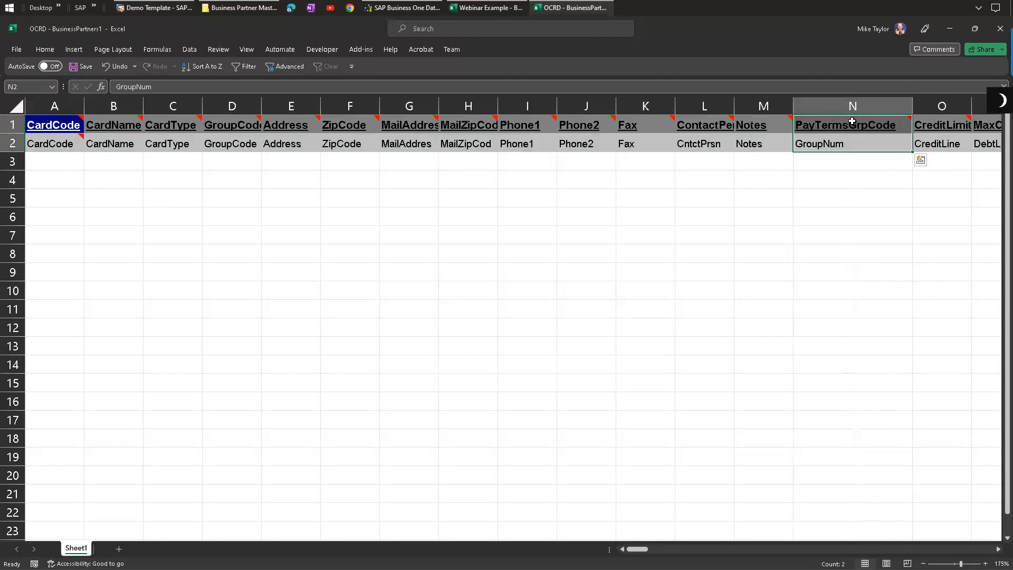
{"action": "left_click_drag", "start_coordinate": [853, 125], "coordinate": [853, 142]}
{"action": "left_click", "coordinate": [818, 145]}
{"action": "double_click", "coordinate": [868, 144]}
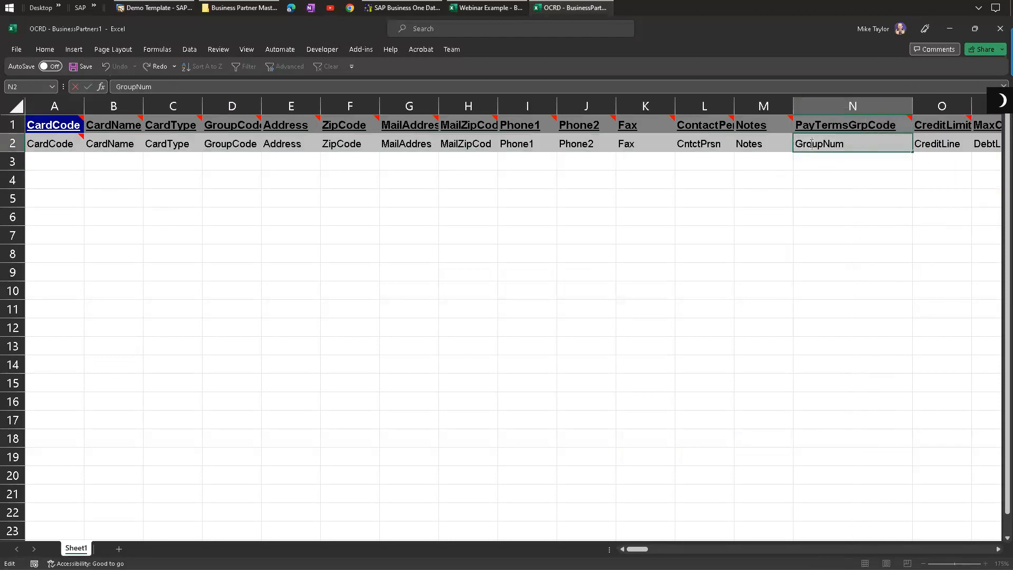
{"action": "left_click", "coordinate": [821, 125]}
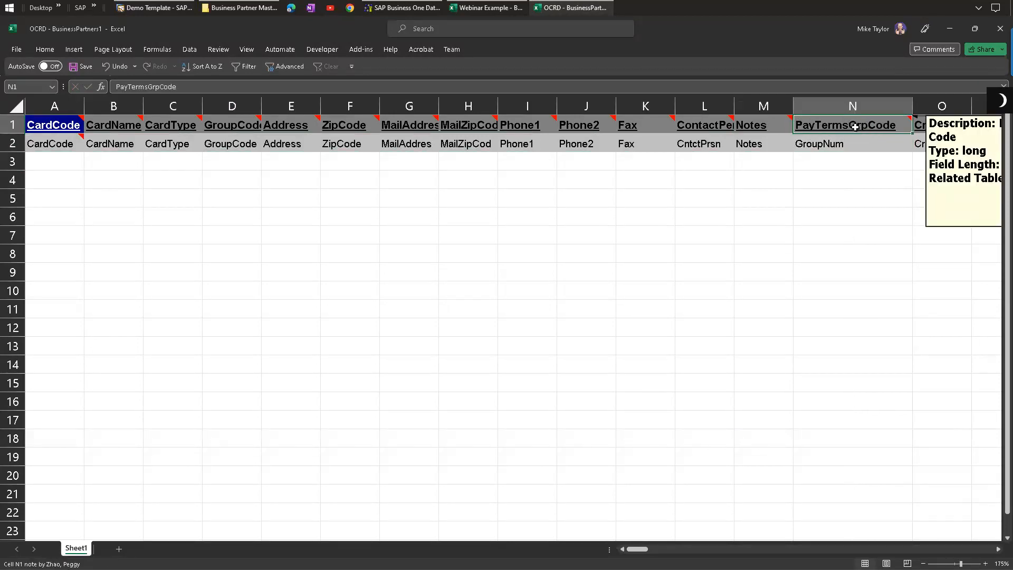
{"action": "key", "text": "Down"}
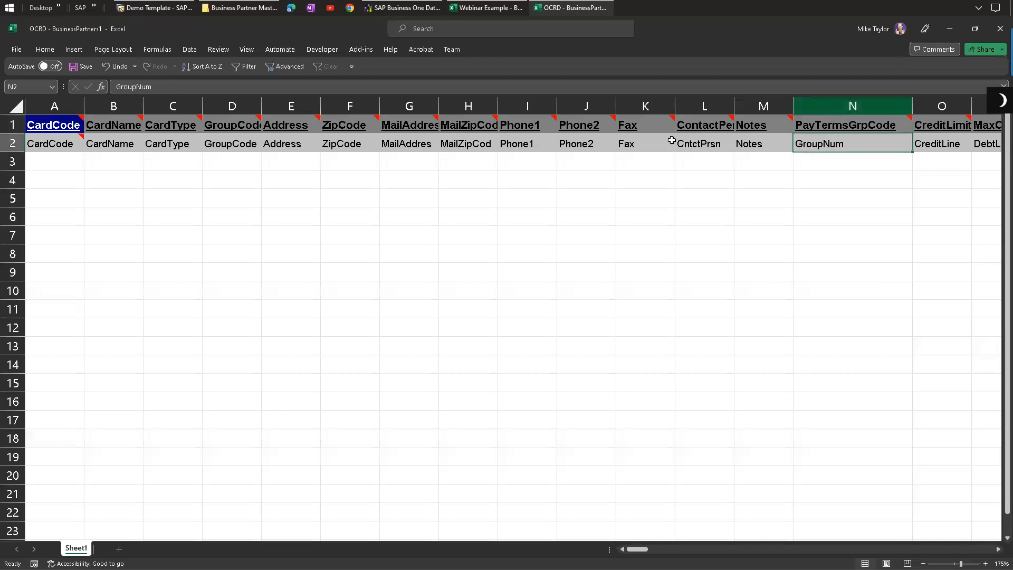
Step: Move the PayTermsGrpCode column into column B, right after CardCode
{"action": "left_click", "coordinate": [865, 105]}
{"action": "key", "text": "ctrl+c"}
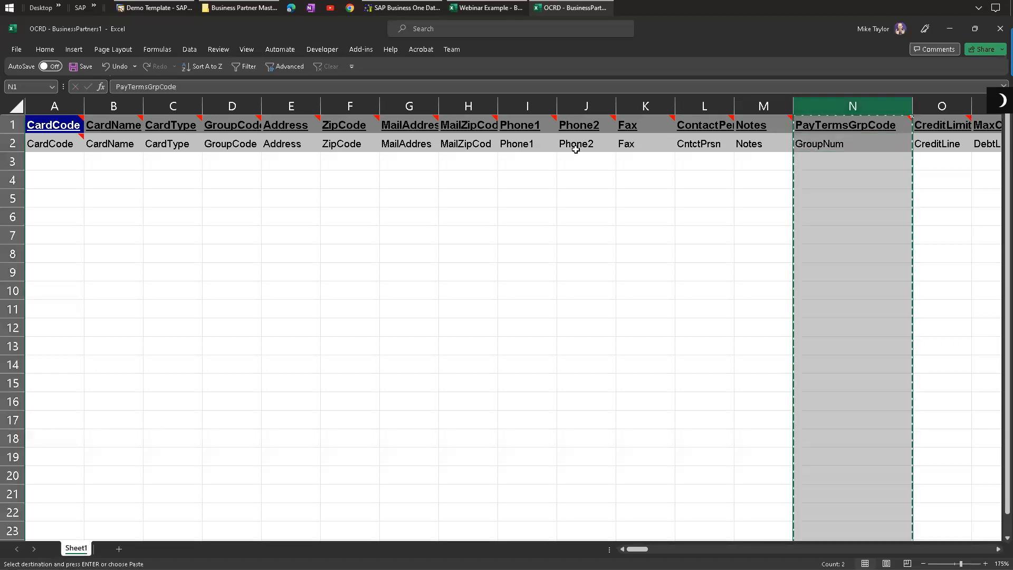
{"action": "right_click", "coordinate": [122, 100]}
{"action": "left_click", "coordinate": [142, 211]}
{"action": "left_click", "coordinate": [351, 235]}
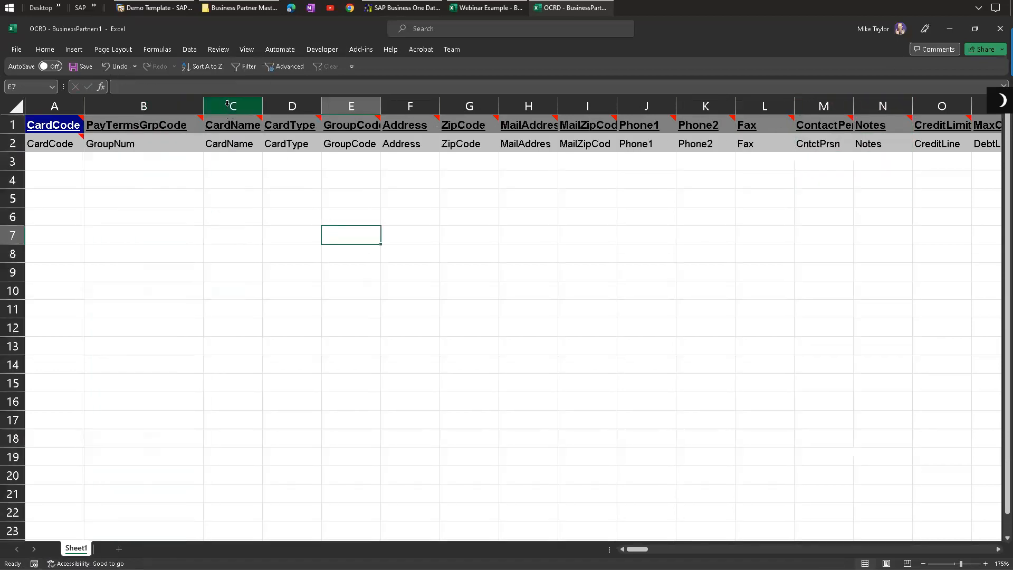
Step: Insert an empty column after PayTermsGrpCode in the template
{"action": "right_click", "coordinate": [226, 104]}
{"action": "left_click", "coordinate": [264, 214]}
{"action": "left_click", "coordinate": [586, 235]}
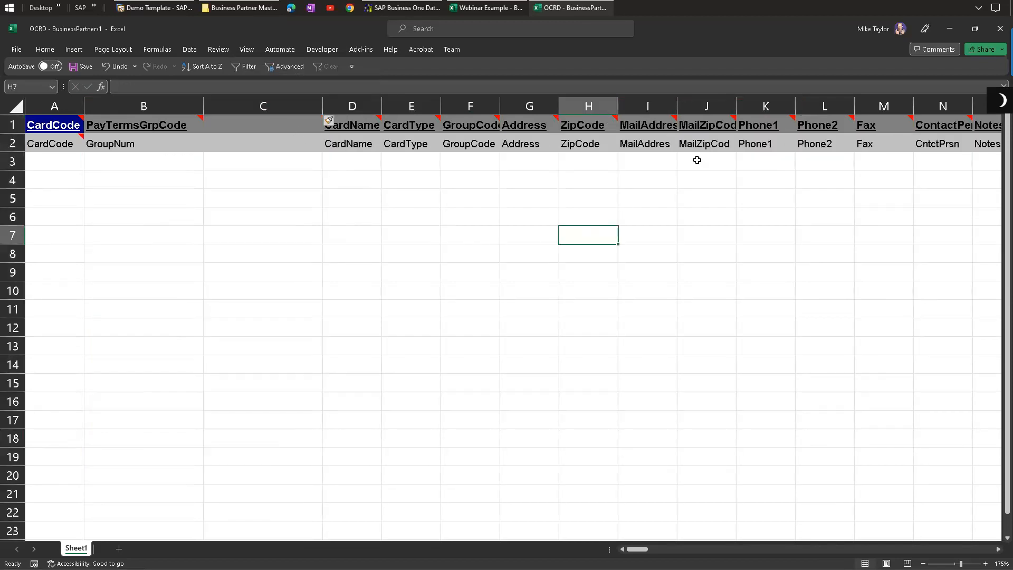
Step: In SAP, copy the Credit Limit field's table-fieldname from its system information
{"action": "left_click", "coordinate": [153, 7]}
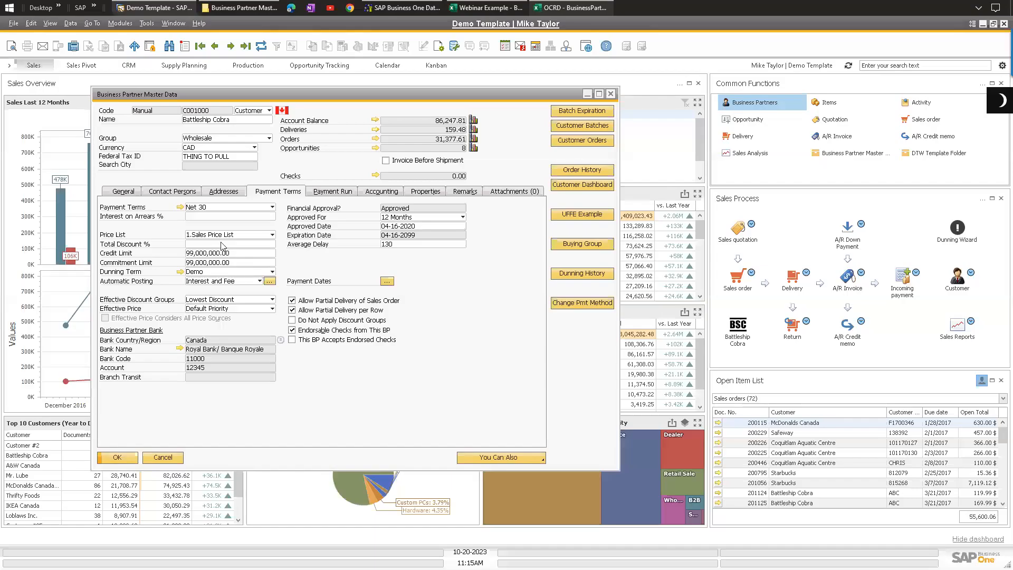
{"action": "mouse_move", "coordinate": [187, 257]}
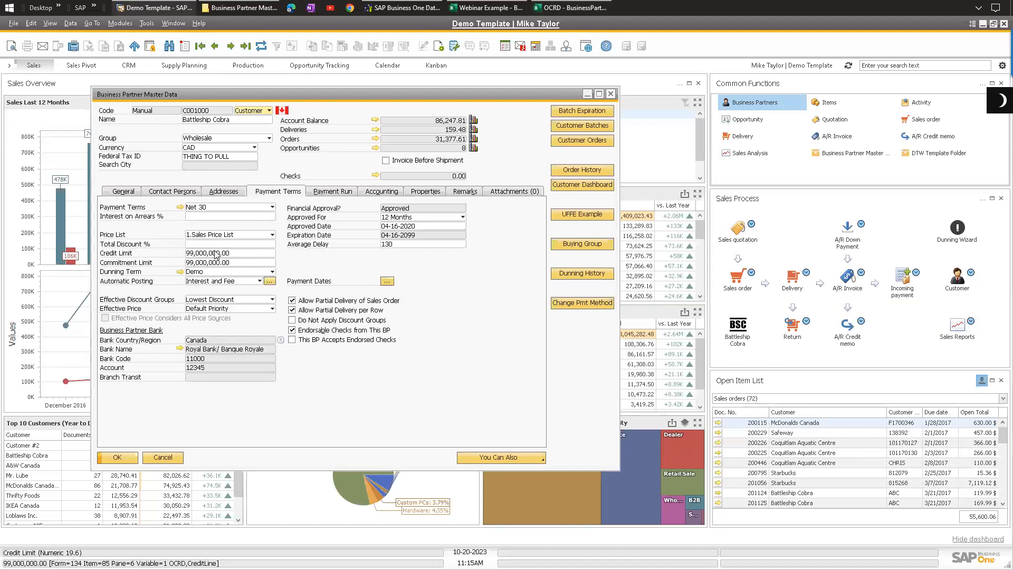
{"action": "left_click", "coordinate": [570, 8]}
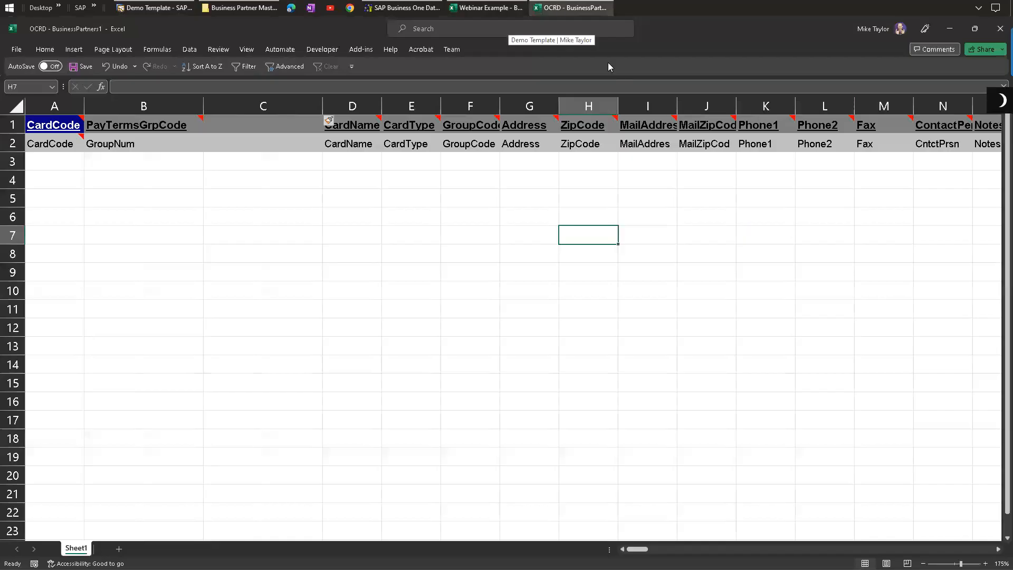
{"action": "left_click", "coordinate": [597, 7]}
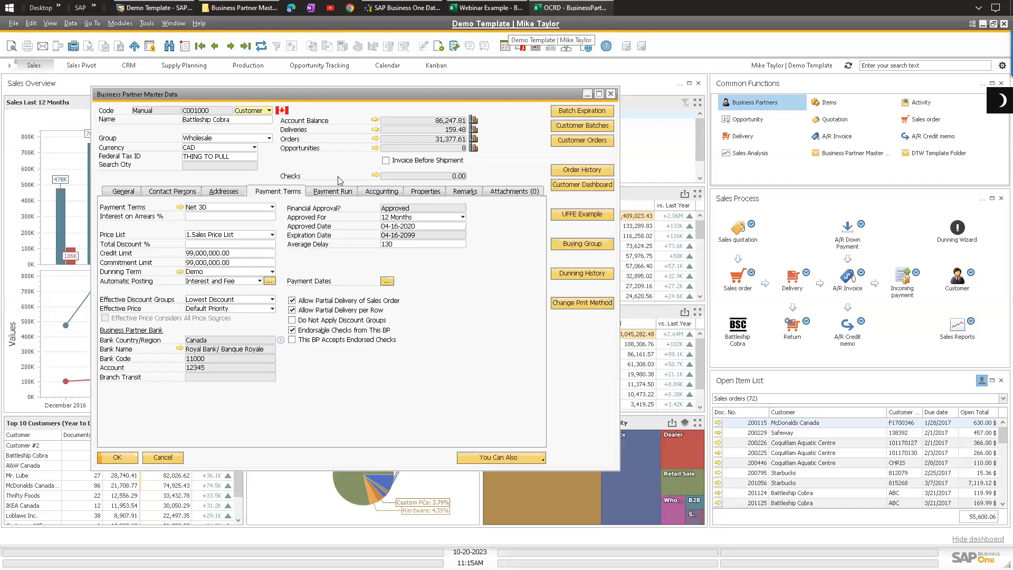
{"action": "left_click", "coordinate": [211, 255]}
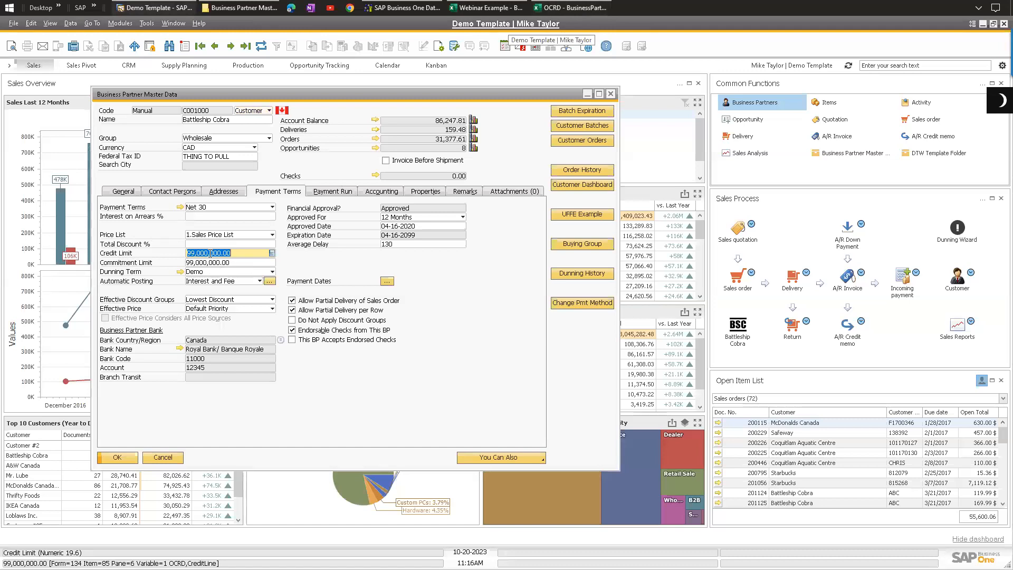
{"action": "right_click", "coordinate": [210, 253]}
{"action": "mouse_move", "coordinate": [279, 285]}
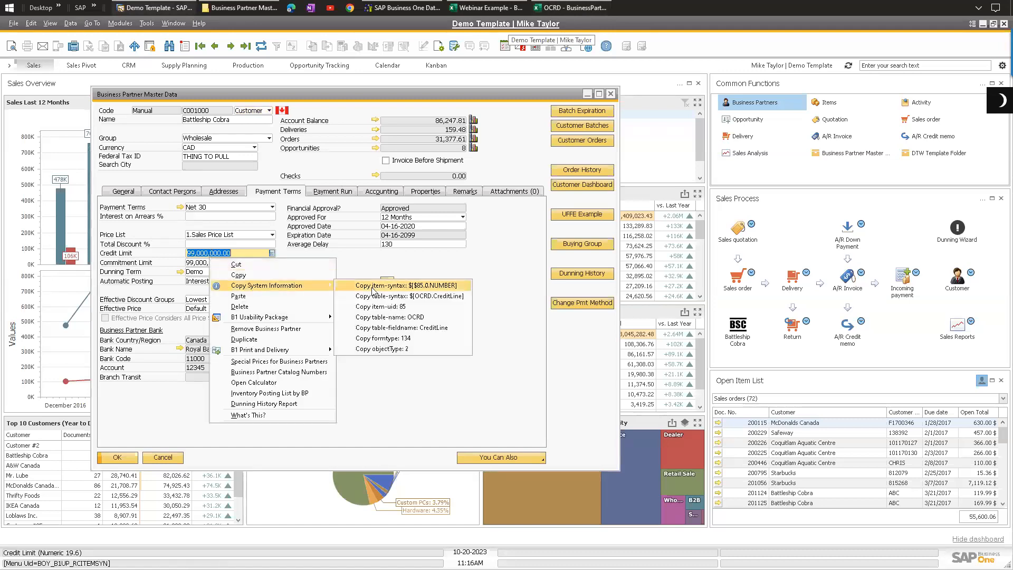
{"action": "left_click", "coordinate": [432, 328]}
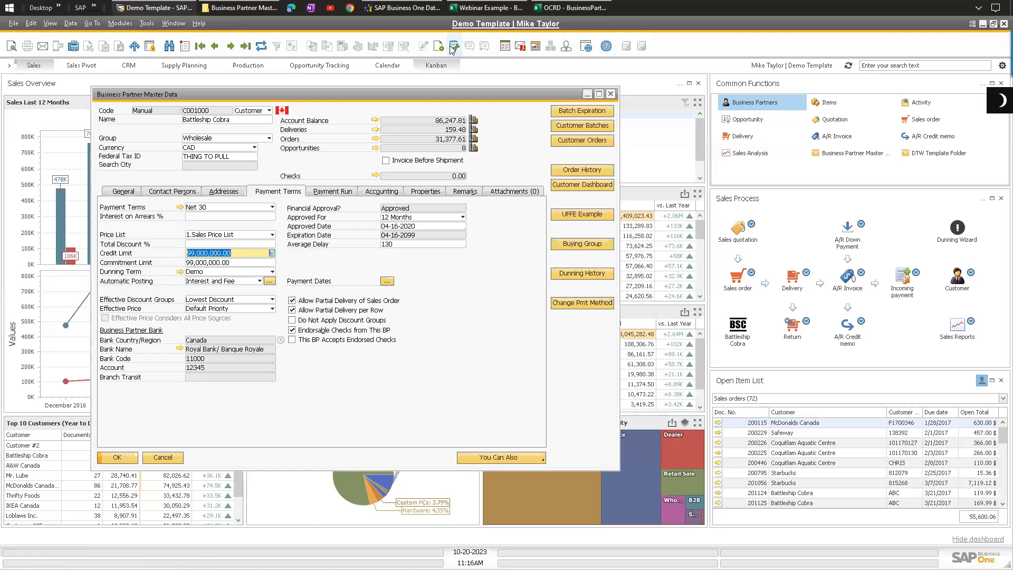
Step: Search the template for the CreditLine field
{"action": "left_click", "coordinate": [570, 8]}
{"action": "left_click", "coordinate": [12, 143]}
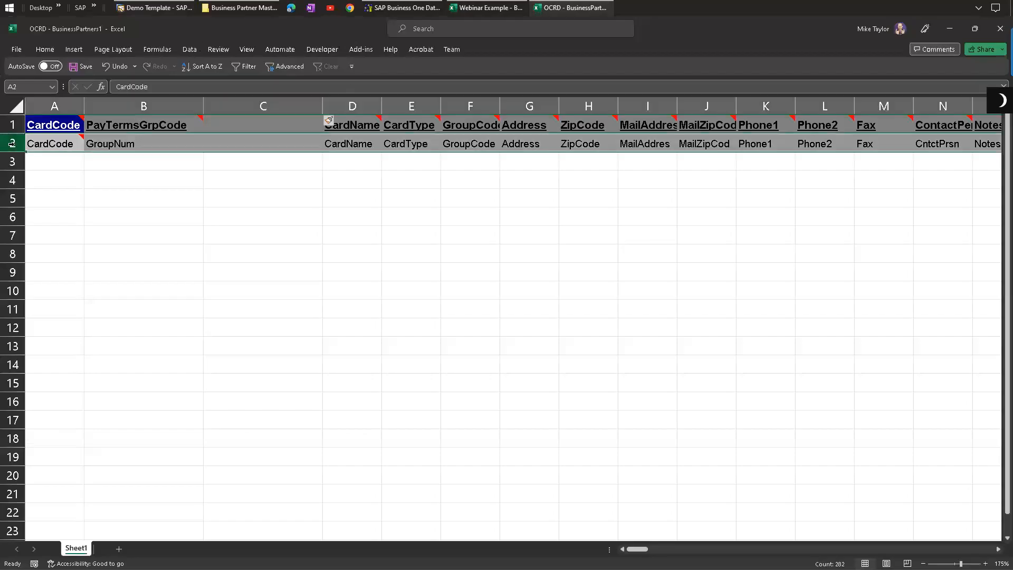
{"action": "key", "text": "ctrl+f"}
{"action": "type", "text": "cre"}
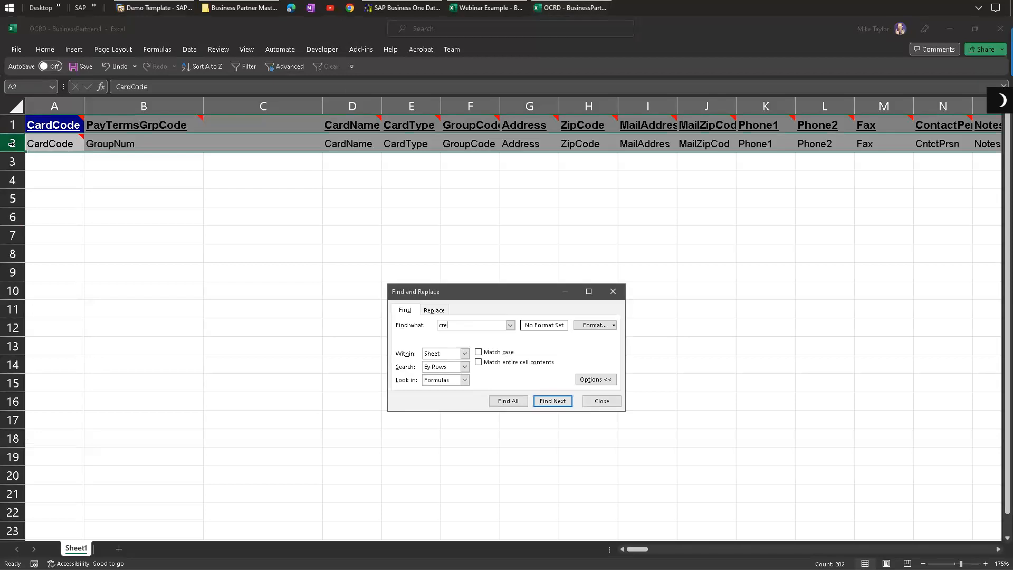
{"action": "key", "text": "Return"}
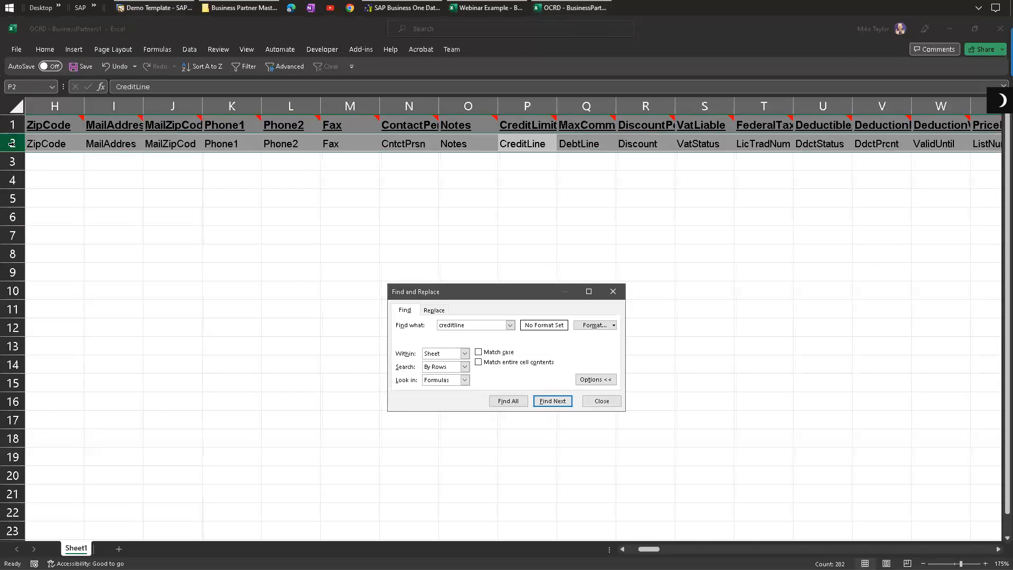
{"action": "key", "text": "Escape"}
Step: Widen the CreditLimit column and insert a copy of it into the empty column C
{"action": "left_click", "coordinate": [535, 123]}
{"action": "left_click_drag", "start_coordinate": [557, 106], "coordinate": [623, 105]}
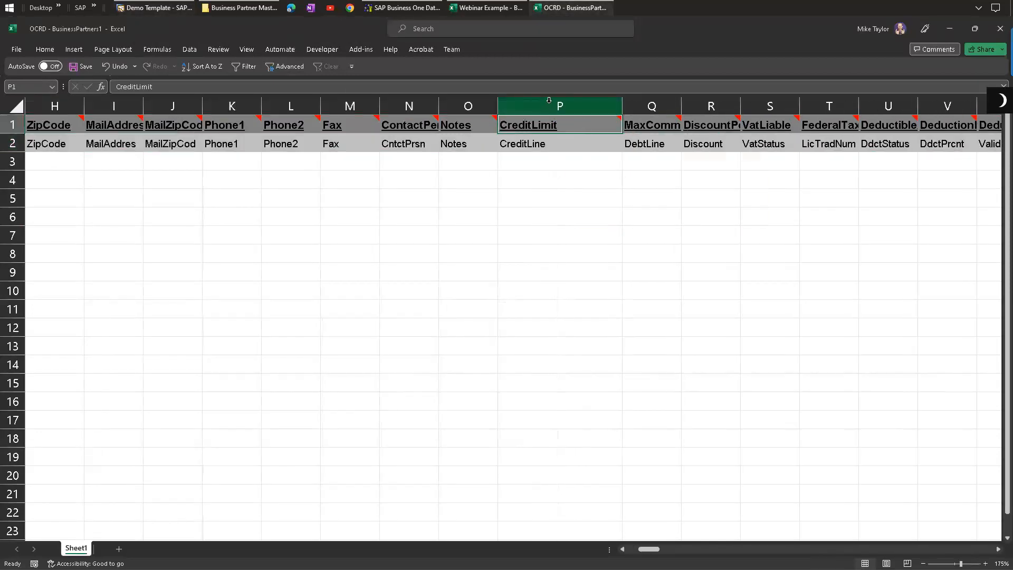
{"action": "left_click", "coordinate": [549, 100]}
{"action": "key", "text": "ctrl+c"}
{"action": "left_click_drag", "start_coordinate": [655, 549], "coordinate": [643, 549]}
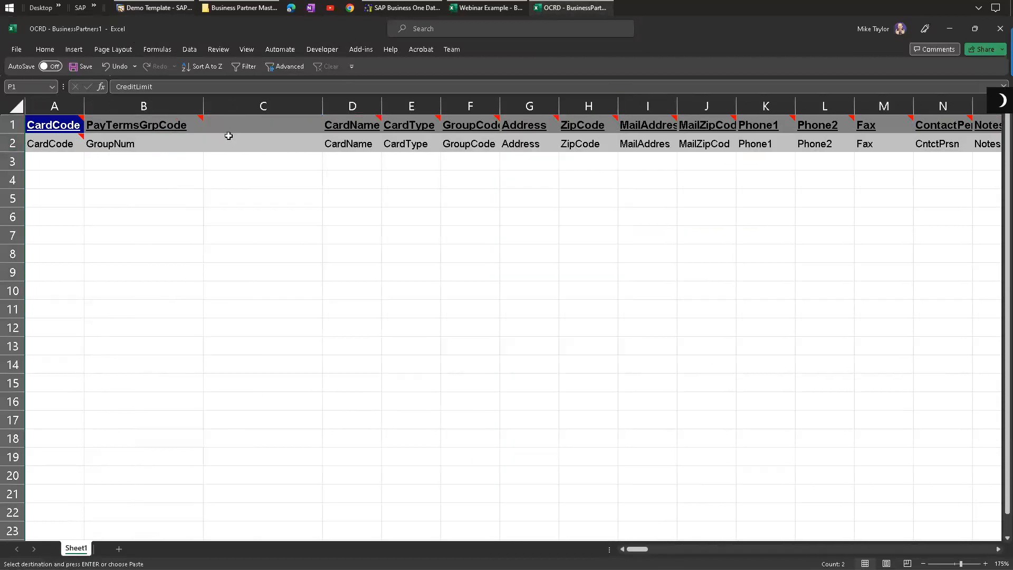
{"action": "left_click", "coordinate": [256, 106]}
{"action": "right_click", "coordinate": [256, 107]}
{"action": "left_click", "coordinate": [314, 209]}
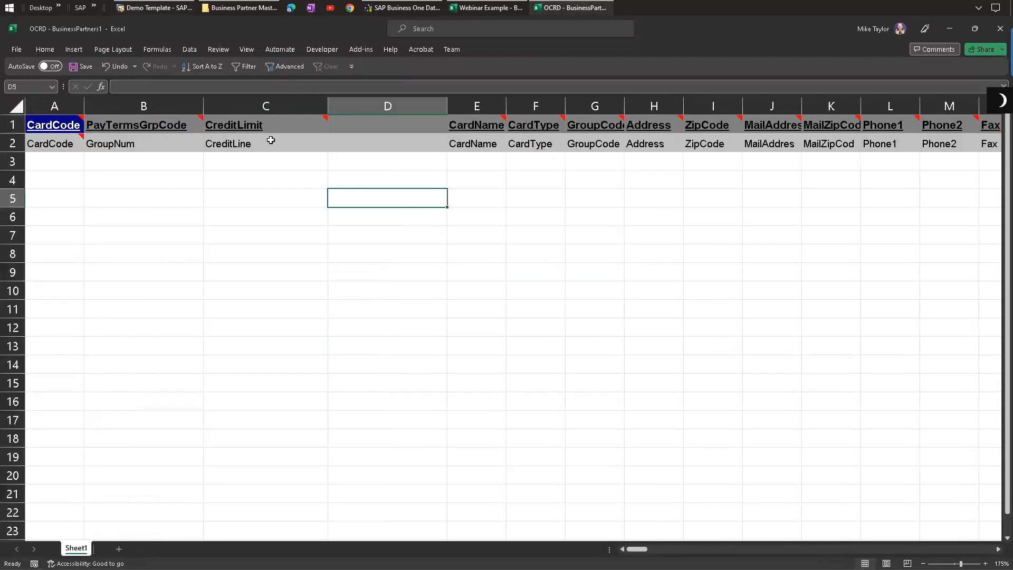
Step: Search the template for the debt field
{"action": "left_click", "coordinate": [156, 8]}
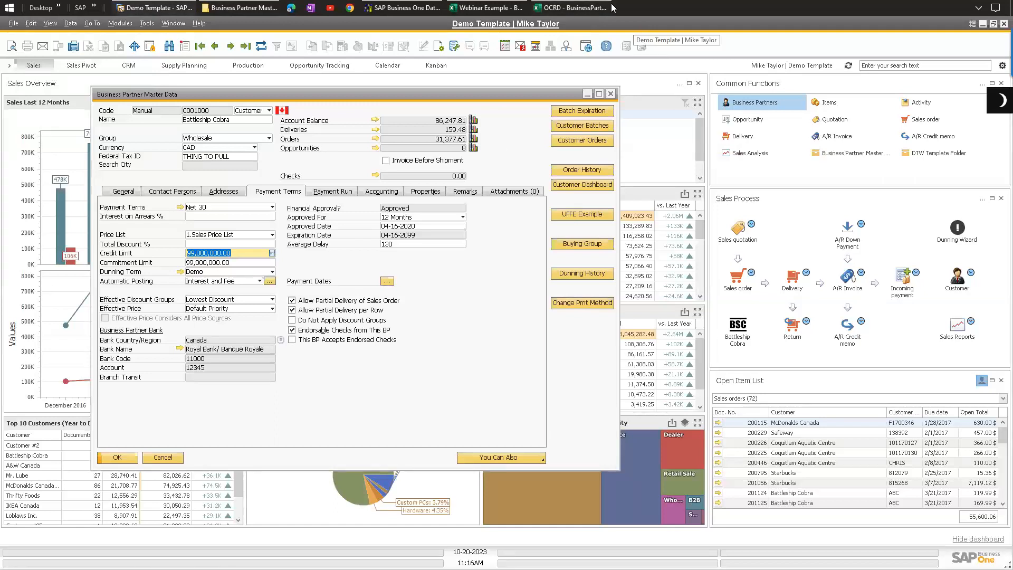
{"action": "left_click", "coordinate": [570, 8]}
{"action": "left_click", "coordinate": [11, 143]}
{"action": "key", "text": "ctrl+f"}
{"action": "type", "text": "debt"}
{"action": "key", "text": "Return"}
{"action": "key", "text": "Escape"}
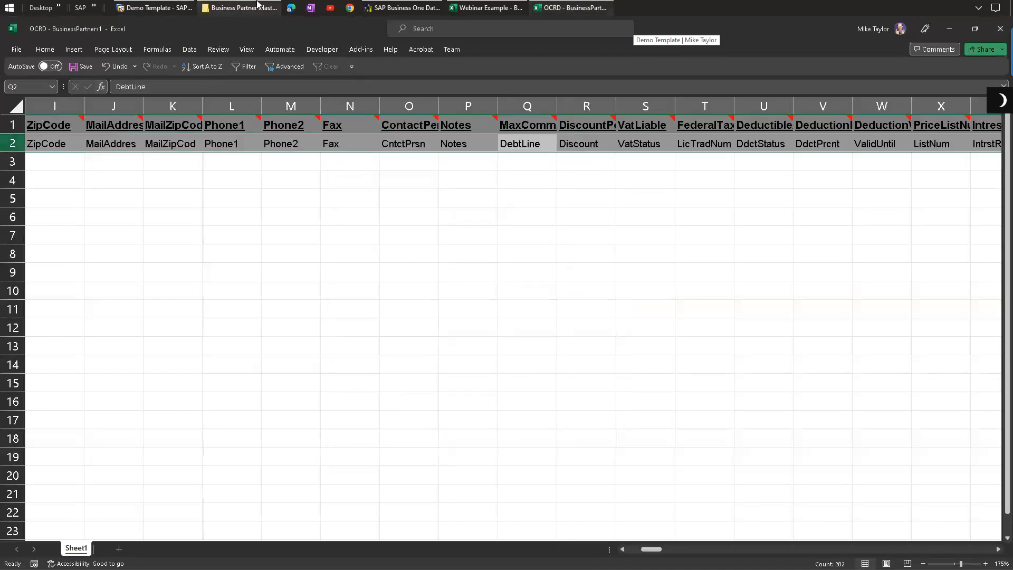
Step: Insert a copy of the MaxCommitment column into column D and widen it
{"action": "left_click", "coordinate": [526, 104]}
{"action": "key", "text": "ctrl+c"}
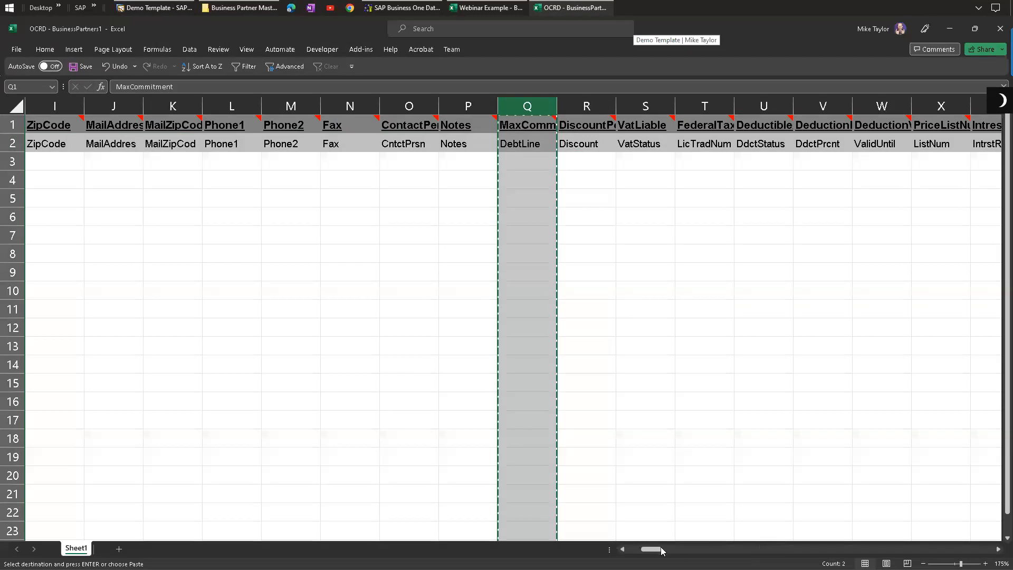
{"action": "left_click_drag", "start_coordinate": [656, 551], "coordinate": [637, 550]}
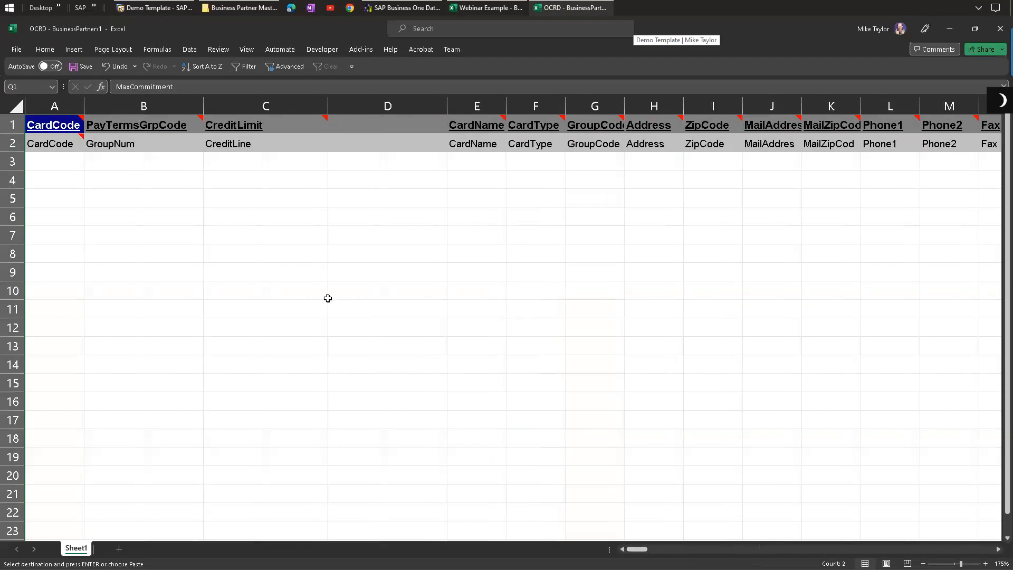
{"action": "right_click", "coordinate": [359, 106]}
{"action": "left_click", "coordinate": [394, 203]}
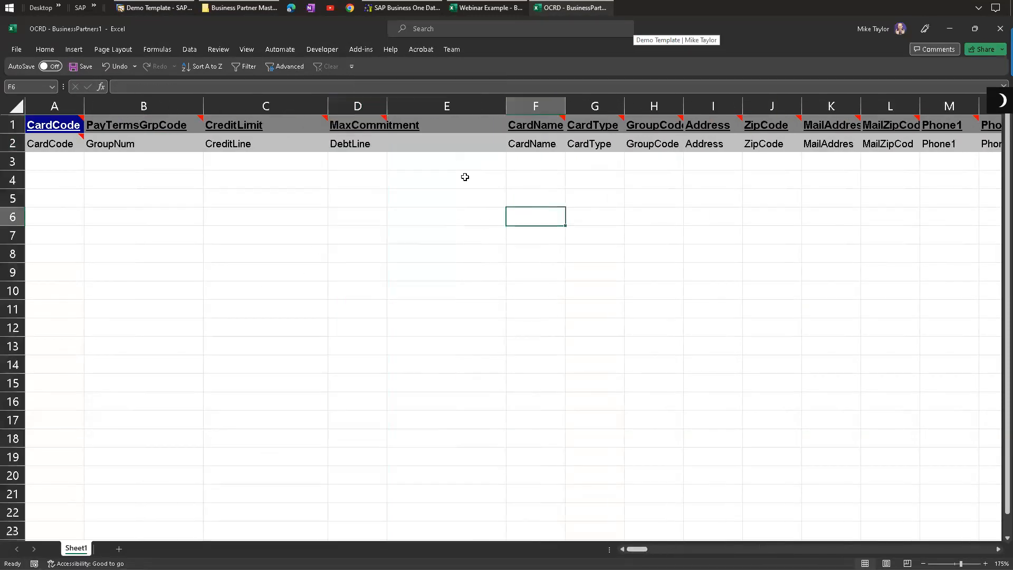
{"action": "left_click_drag", "start_coordinate": [387, 102], "coordinate": [423, 103]}
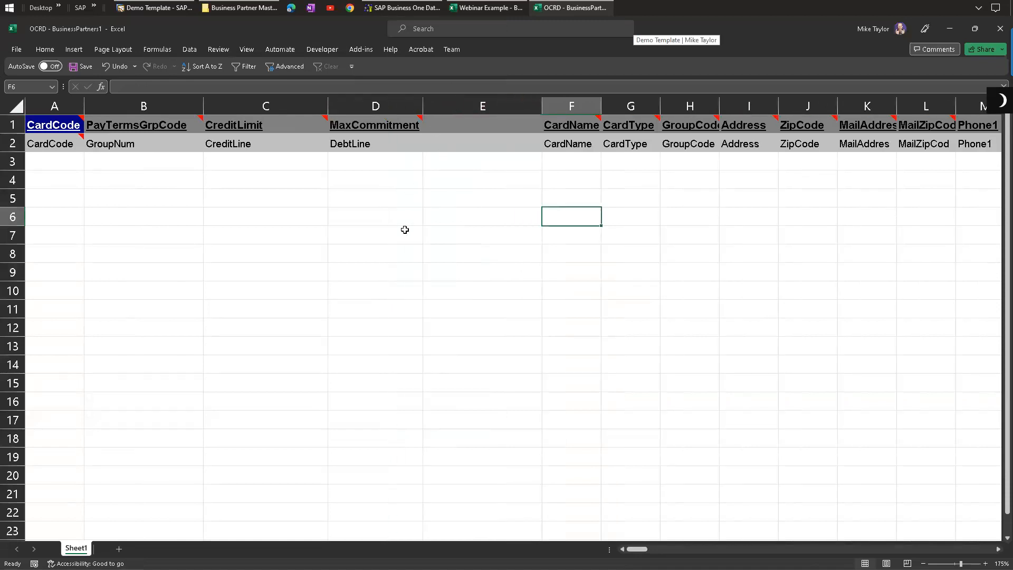
Step: Delete all template columns to the right of MaxCommitment
{"action": "left_click", "coordinate": [472, 105]}
{"action": "left_click_drag", "start_coordinate": [637, 550], "coordinate": [988, 546]}
{"action": "left_click", "coordinate": [801, 100], "text": "shift"}
{"action": "right_click", "coordinate": [801, 100]}
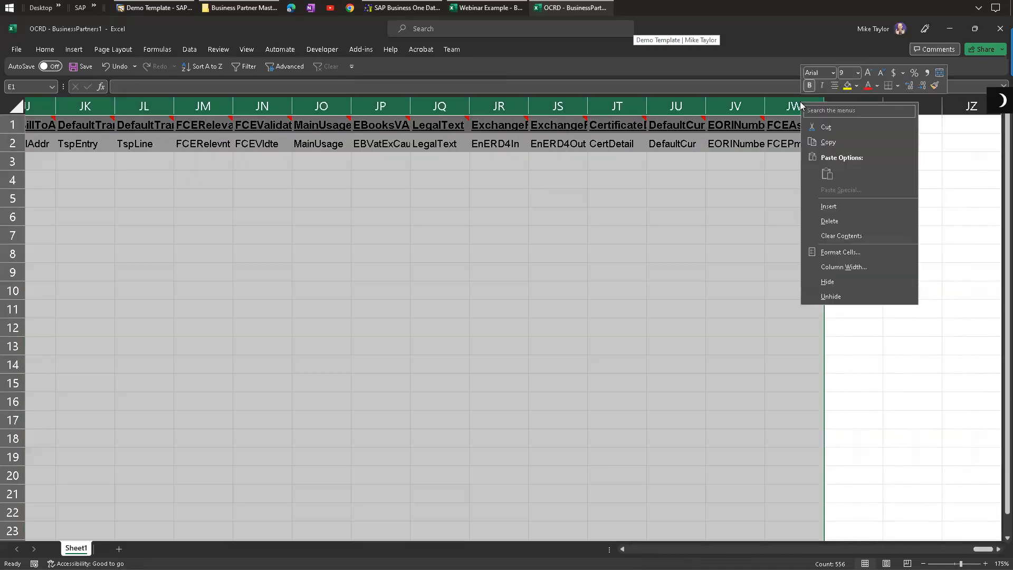
{"action": "left_click", "coordinate": [823, 217]}
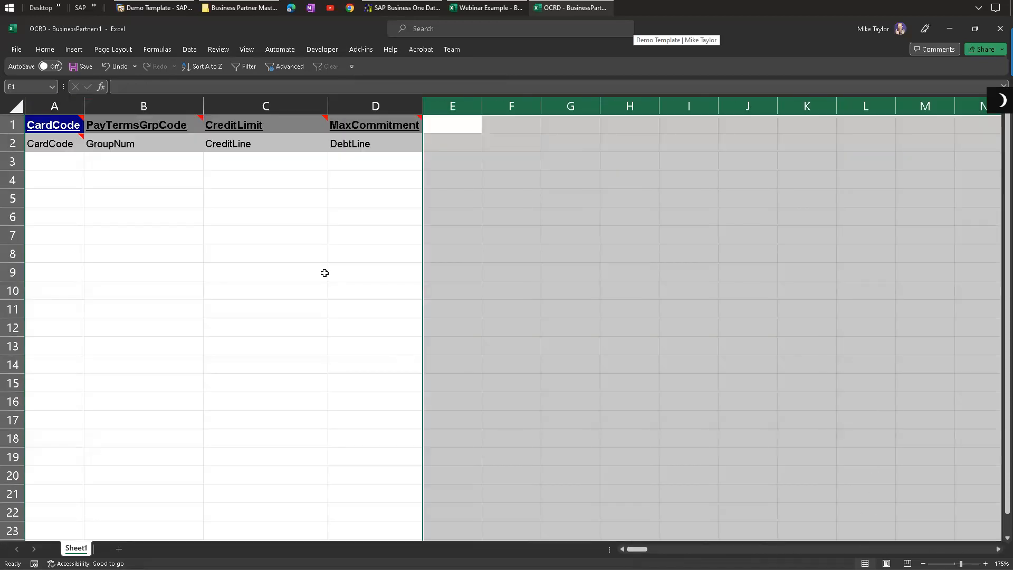
Step: Inspect the business partner's Credit Limit and Commitment Limit fields on the Payment Terms tab
{"action": "left_click", "coordinate": [272, 273]}
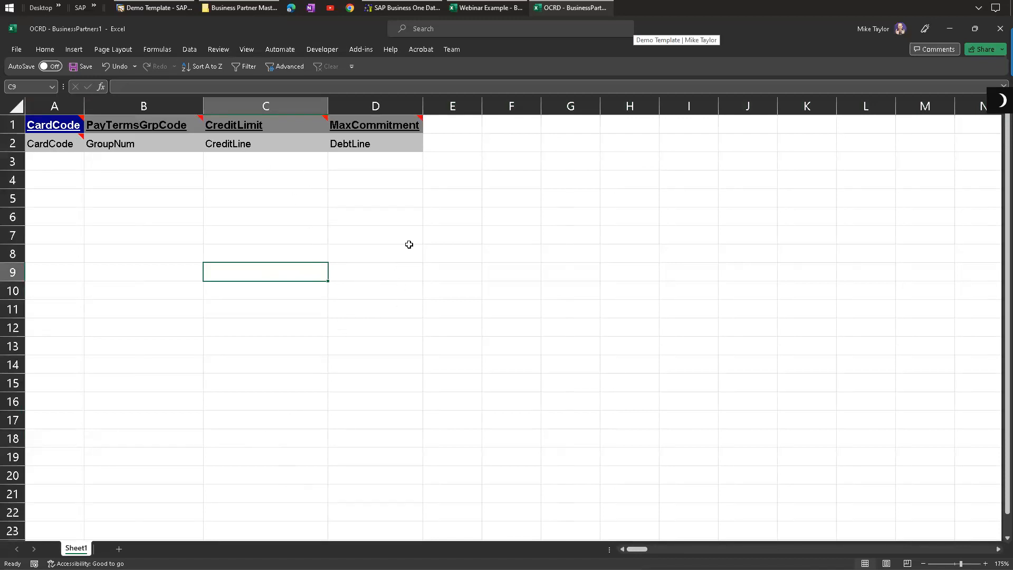
{"action": "left_click", "coordinate": [172, 7]}
{"action": "left_click_drag", "start_coordinate": [304, 101], "coordinate": [224, 125]}
{"action": "left_click", "coordinate": [159, 287]}
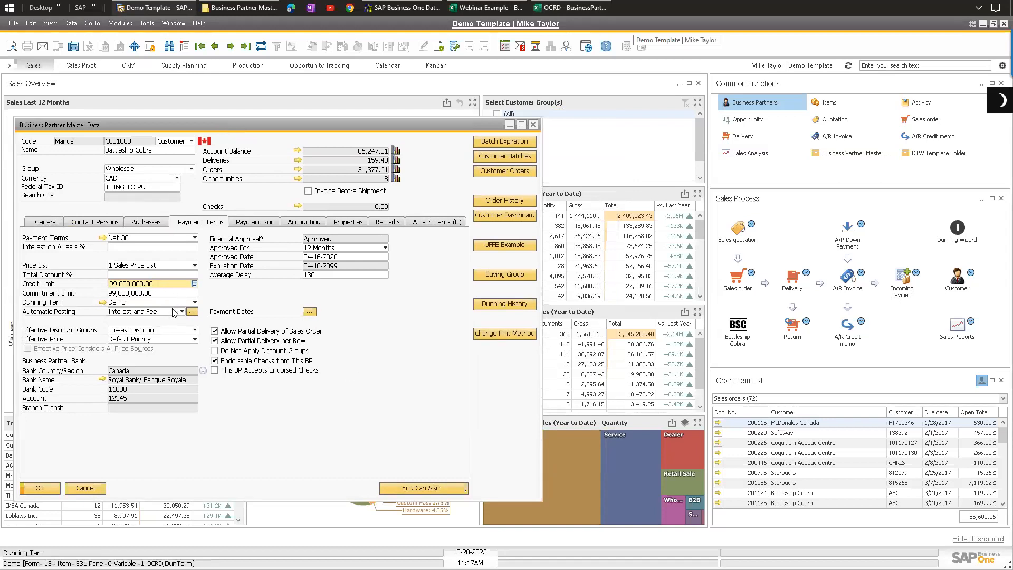
{"action": "double_click", "coordinate": [155, 283]}
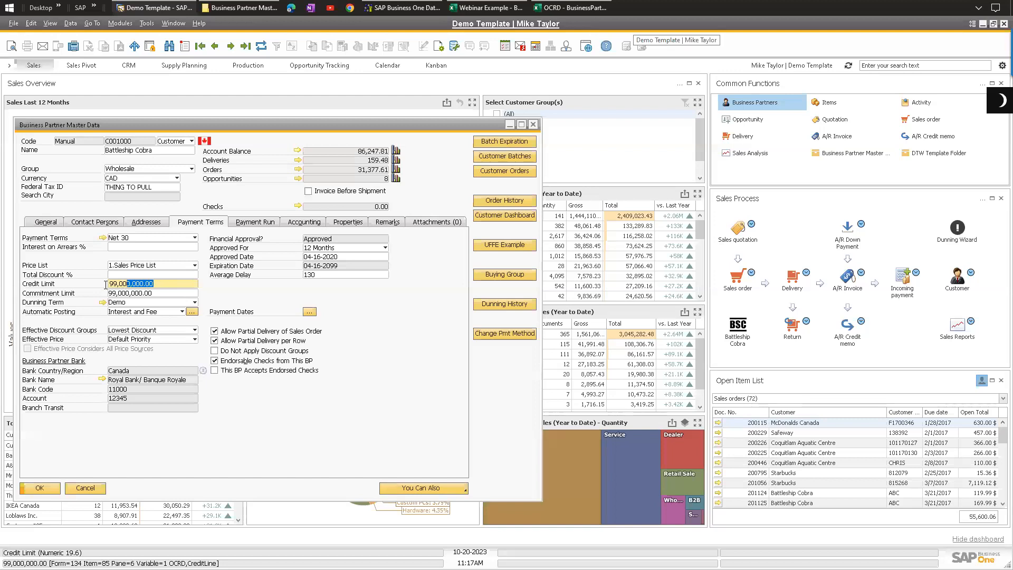
{"action": "left_click", "coordinate": [162, 283]}
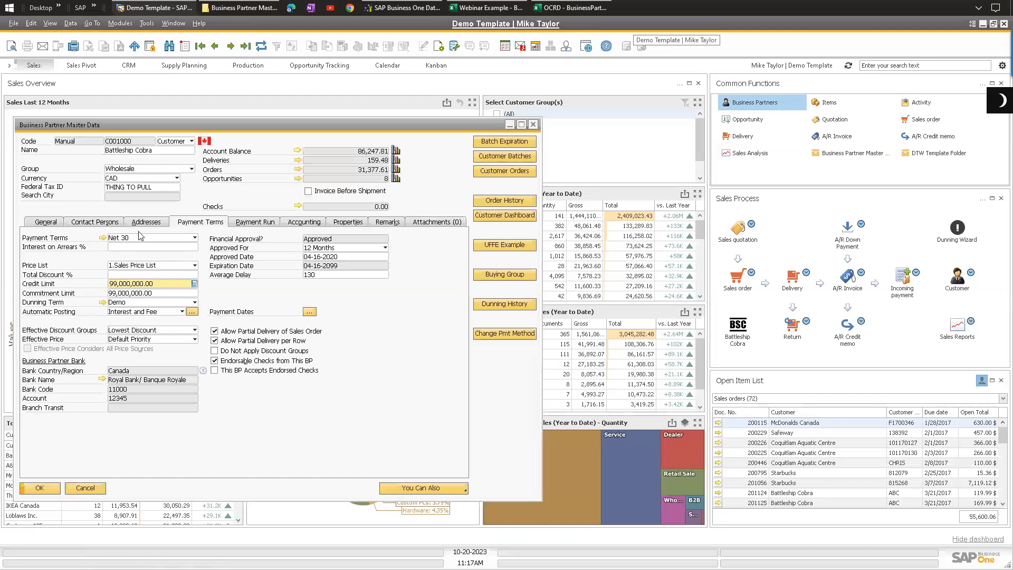
{"action": "double_click", "coordinate": [153, 284]}
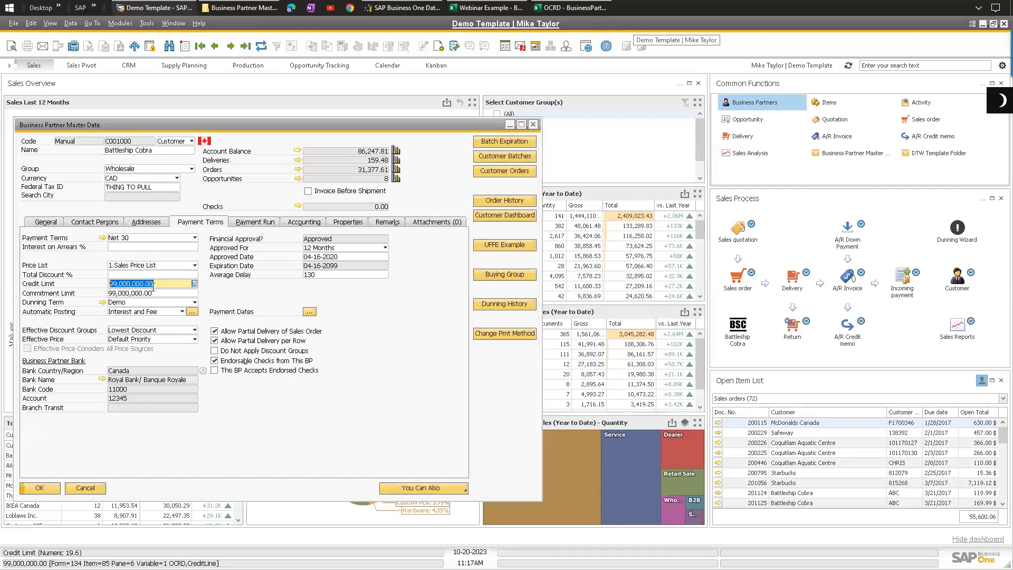
Step: Select Net 45 as the business partner's payment terms and copy the field's system value
{"action": "left_click", "coordinate": [152, 238]}
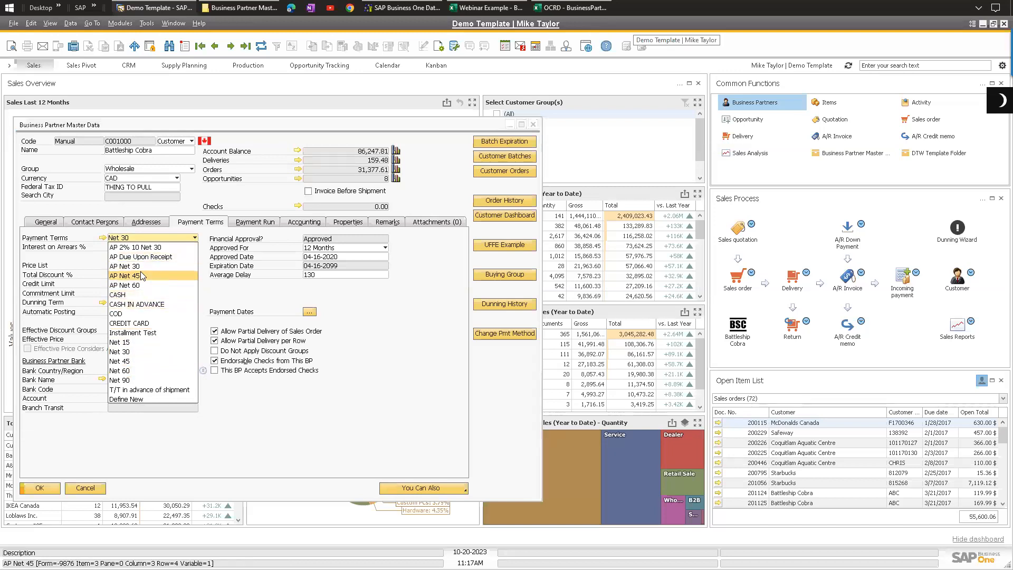
{"action": "left_click", "coordinate": [236, 280]}
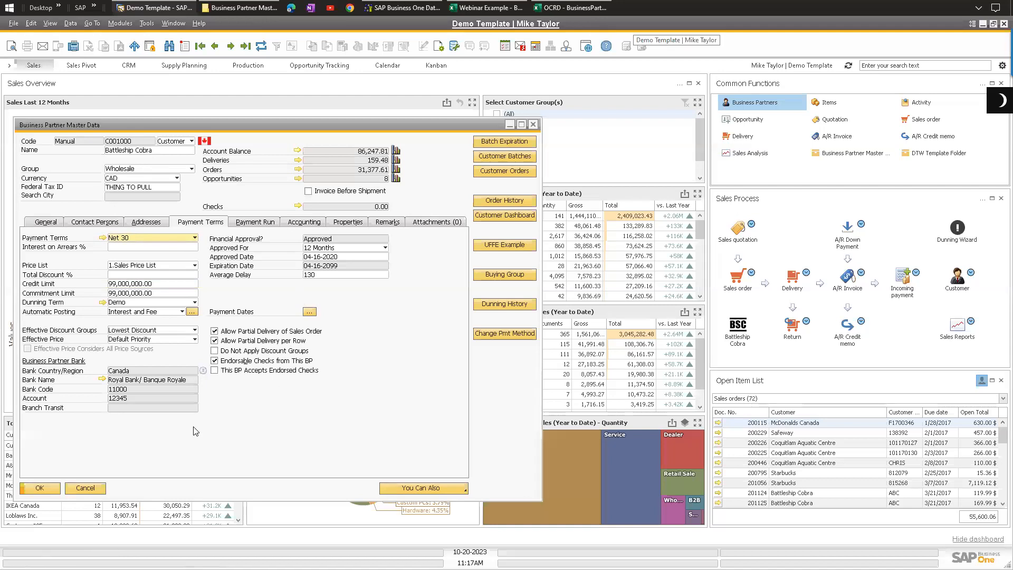
{"action": "left_click", "coordinate": [150, 239]}
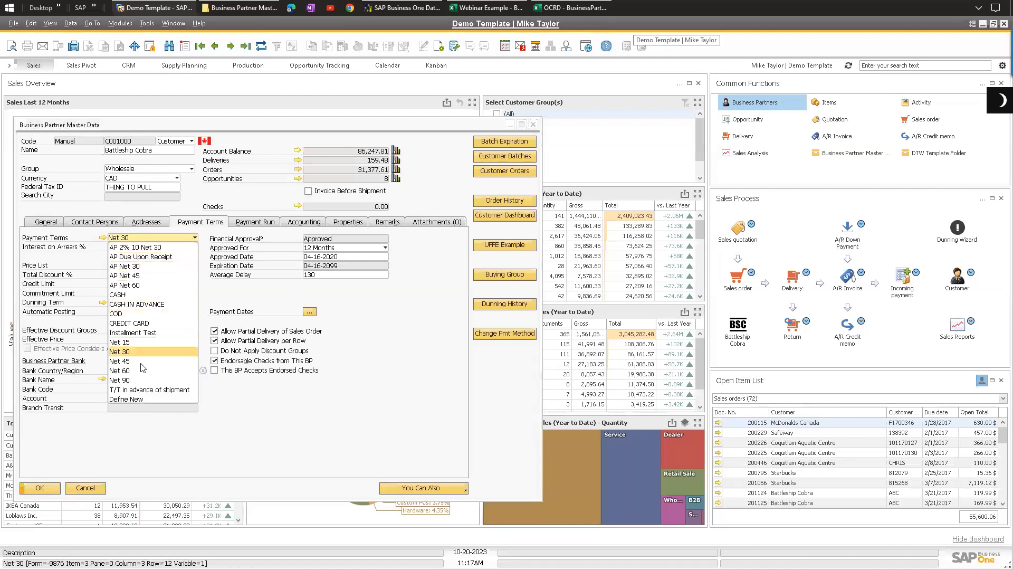
{"action": "left_click", "coordinate": [119, 361]}
{"action": "key", "text": "Return"}
{"action": "right_click", "coordinate": [134, 233]}
{"action": "left_click", "coordinate": [105, 222]}
{"action": "left_click", "coordinate": [188, 222]}
{"action": "right_click", "coordinate": [124, 242]}
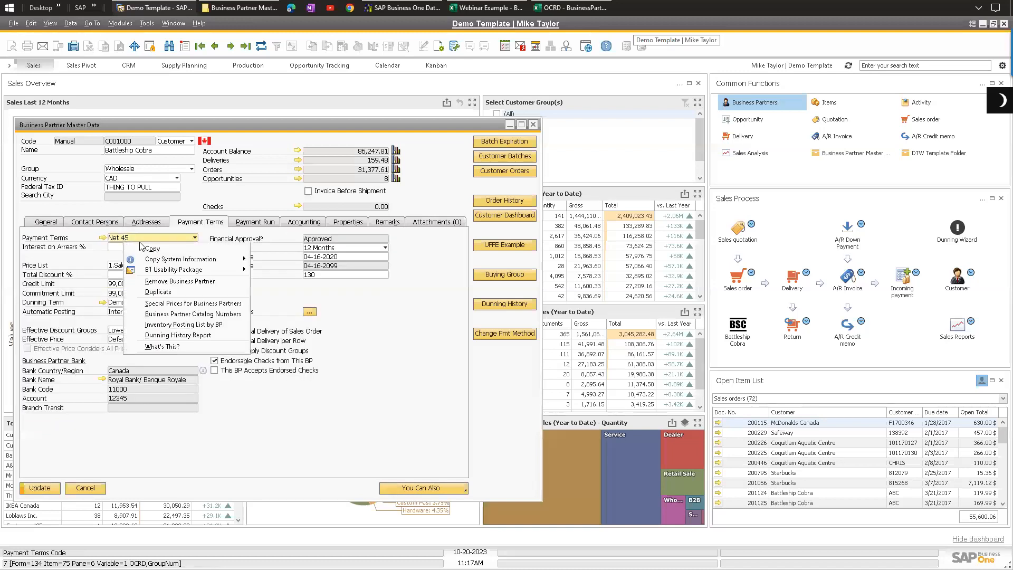
{"action": "mouse_move", "coordinate": [177, 260]}
{"action": "left_click", "coordinate": [309, 312]}
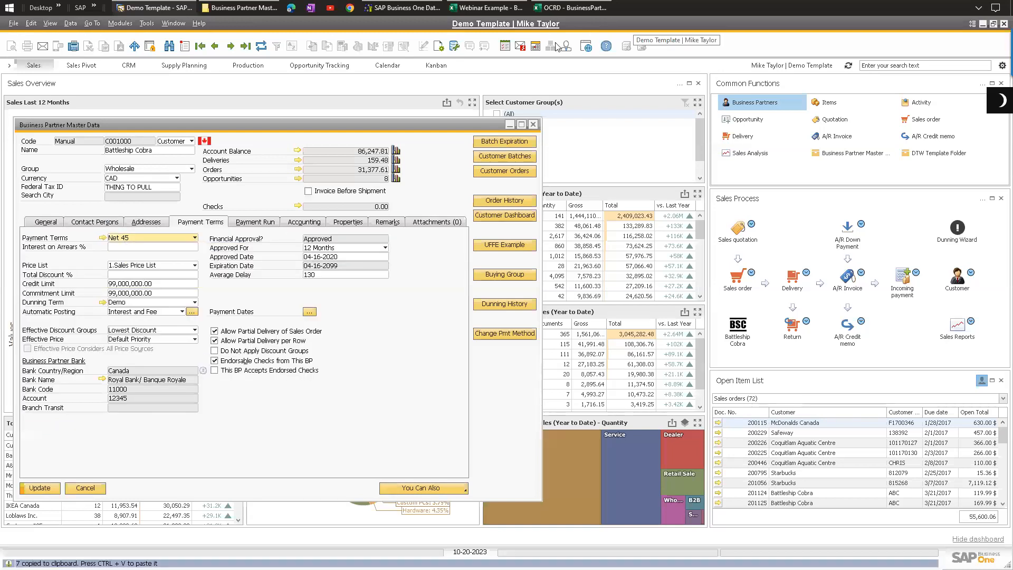
Step: Delete the CreditLimit and MaxCommitment columns and paste the payment terms code 7 into cell B3
{"action": "left_click", "coordinate": [570, 7]}
{"action": "left_click", "coordinate": [250, 99]}
{"action": "left_click_drag", "start_coordinate": [251, 99], "coordinate": [359, 106]}
{"action": "right_click", "coordinate": [356, 106]}
{"action": "left_click", "coordinate": [391, 224]}
{"action": "left_click", "coordinate": [186, 170]}
{"action": "key", "text": "ctrl+v"}
{"action": "left_click", "coordinate": [350, 216]}
Step: Paste the business partner code C001000 into cell A3
{"action": "left_click", "coordinate": [154, 7]}
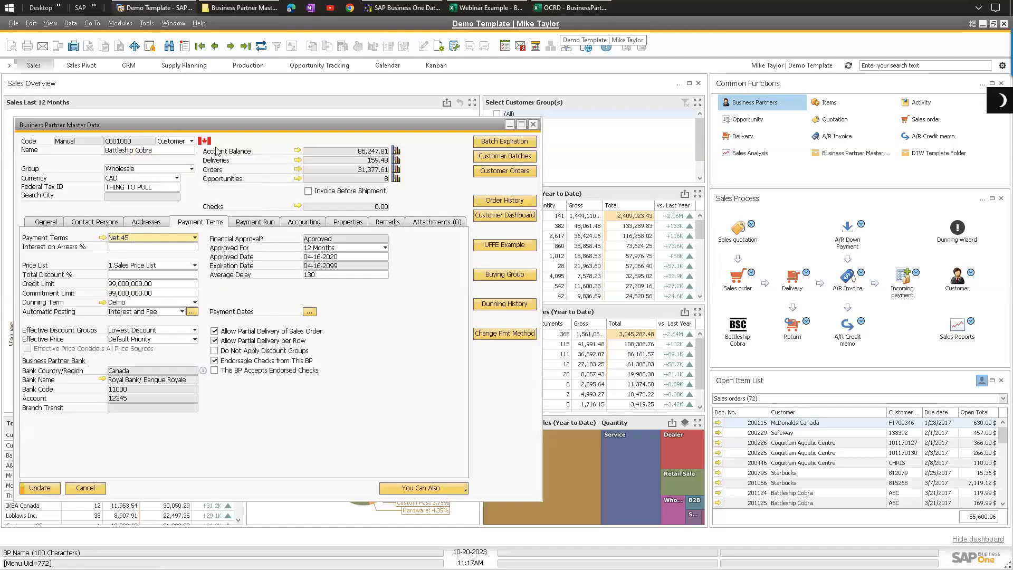
{"action": "left_click", "coordinate": [568, 8]}
{"action": "left_click", "coordinate": [58, 165]}
{"action": "key", "text": "ctrl+v"}
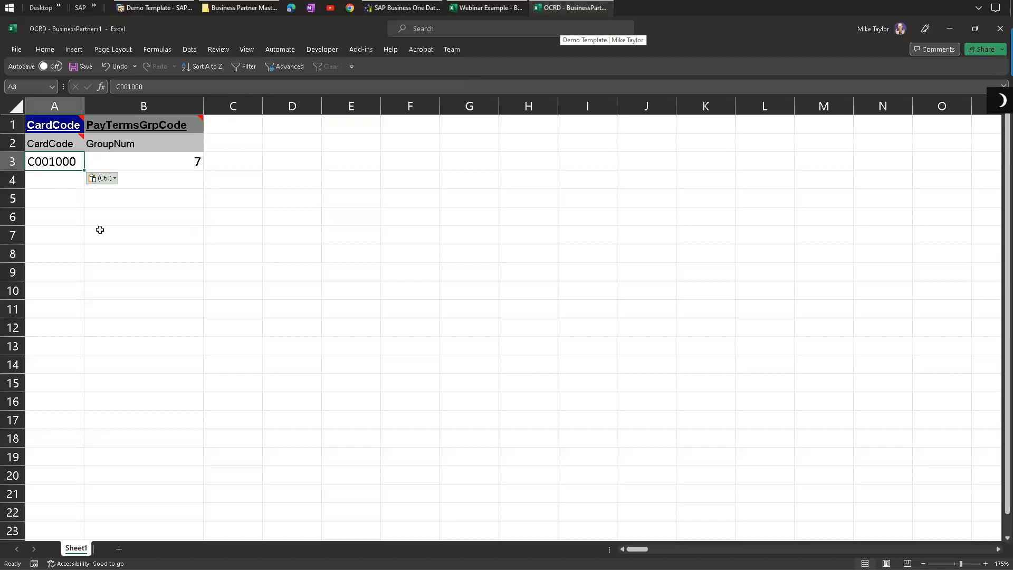
{"action": "left_click", "coordinate": [274, 159]}
{"action": "key", "text": "ctrl+s"}
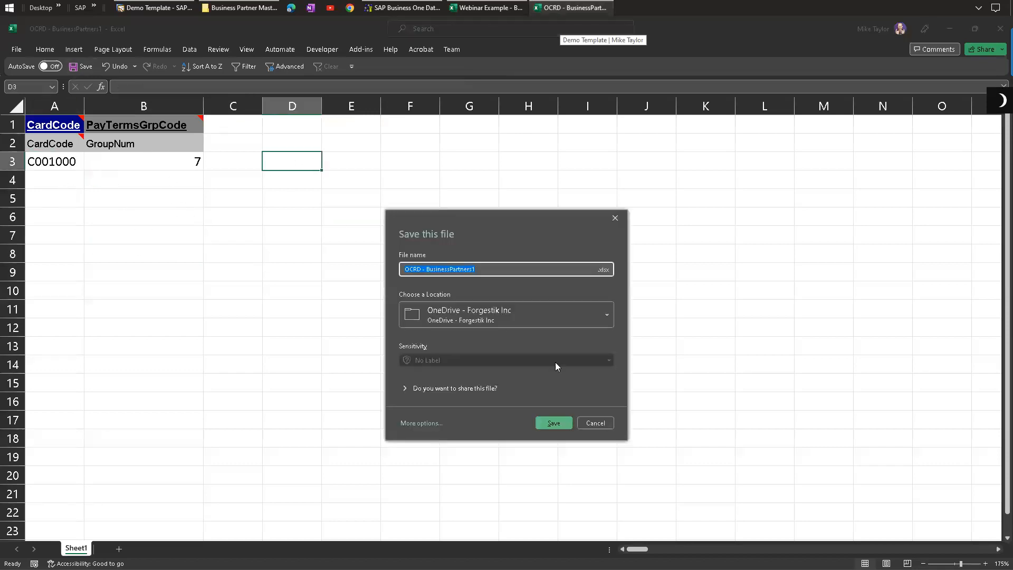
{"action": "left_click", "coordinate": [589, 422]}
{"action": "left_click", "coordinate": [410, 253]}
{"action": "left_click", "coordinate": [16, 50]}
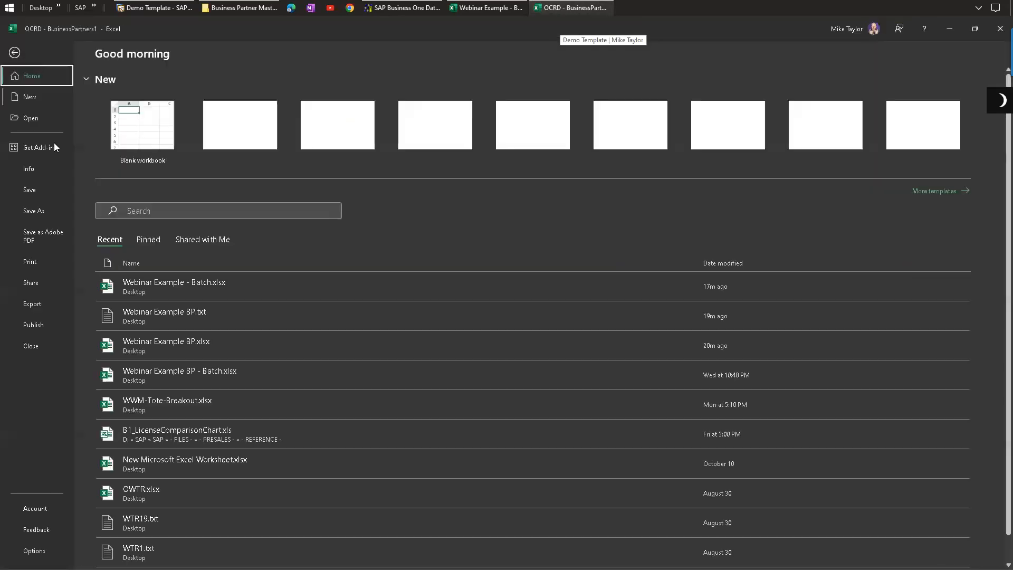
{"action": "left_click", "coordinate": [34, 211]}
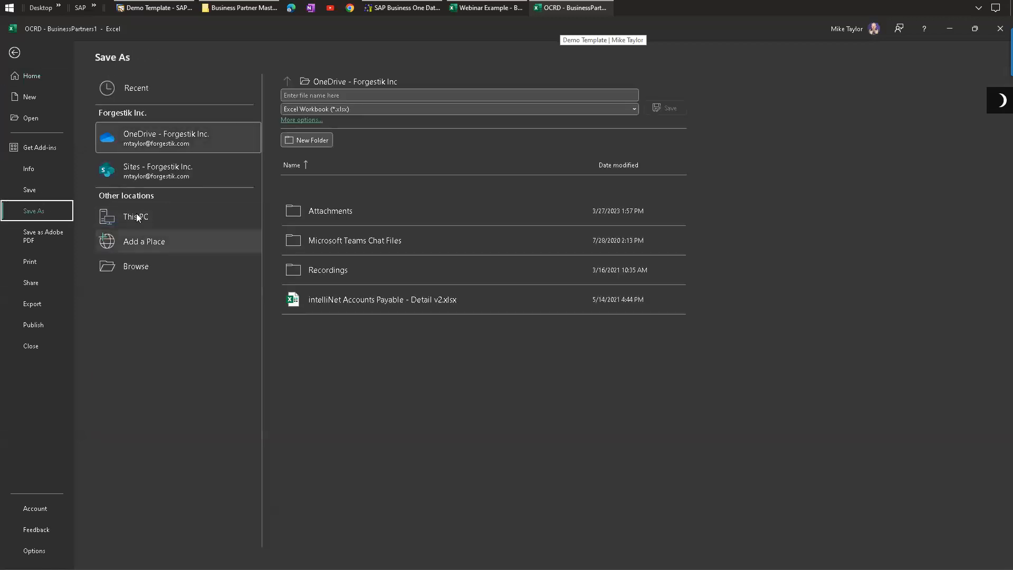
{"action": "key", "text": "Escape"}
Step: Discard the unsaved payment terms change on the business partner record
{"action": "left_click", "coordinate": [168, 8]}
{"action": "left_click", "coordinate": [130, 239]}
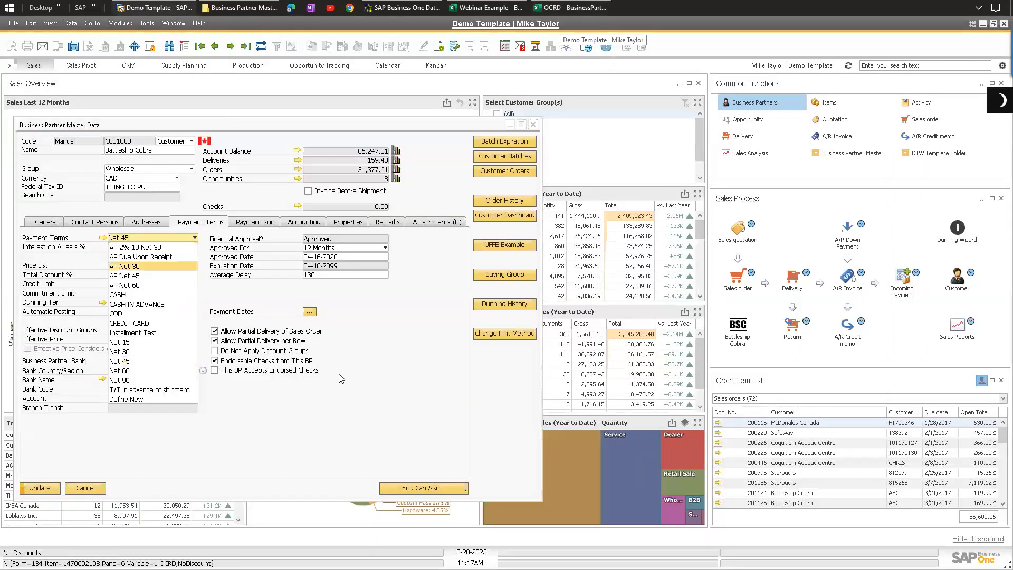
{"action": "left_click", "coordinate": [340, 378]}
{"action": "left_click", "coordinate": [261, 46]}
{"action": "left_click", "coordinate": [378, 312]}
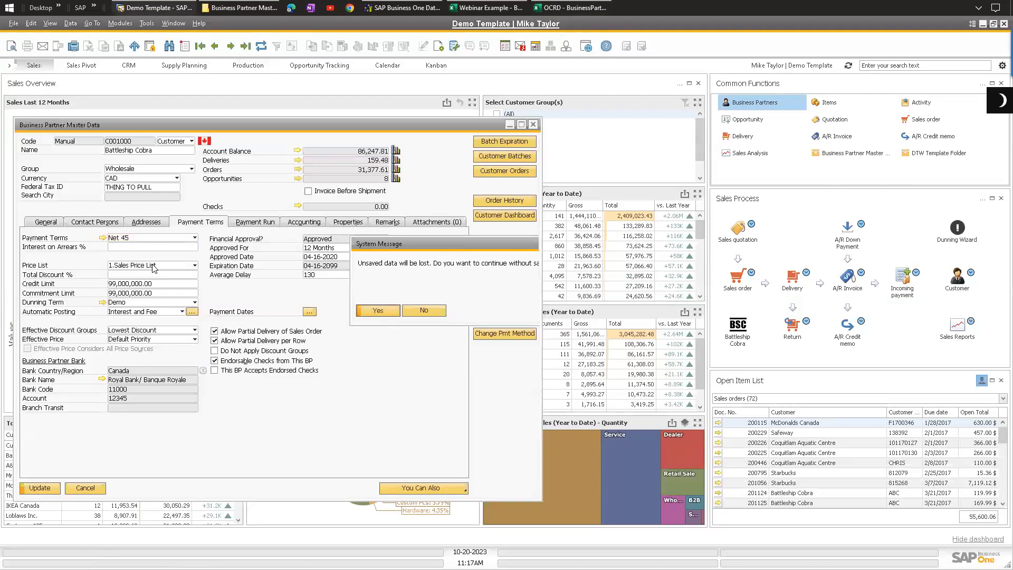
Step: Save the sheet to the Desktop as a tab-delimited text file named BPPayment.txt
{"action": "left_click", "coordinate": [553, 6]}
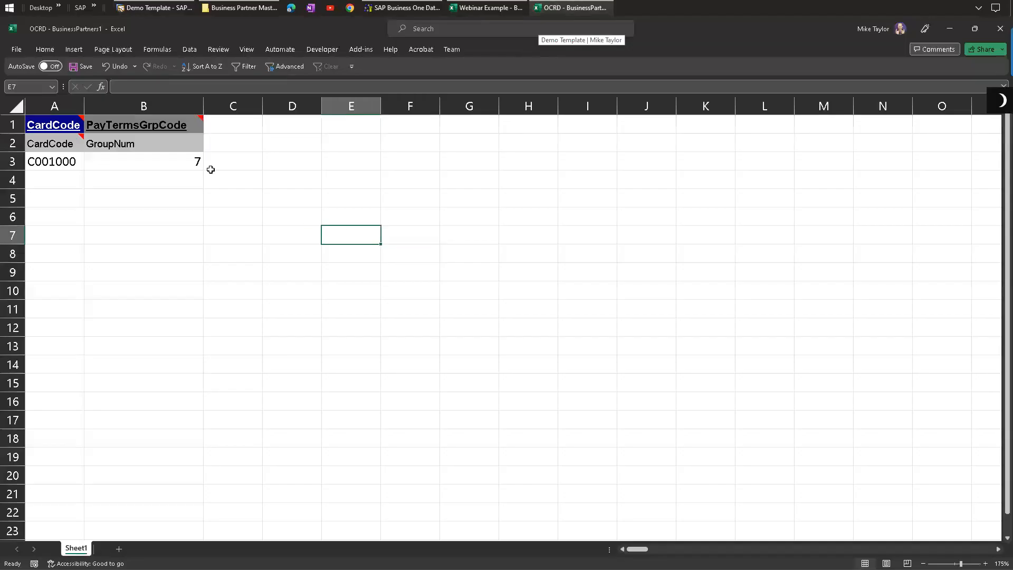
{"action": "left_click", "coordinate": [15, 51]}
{"action": "left_click", "coordinate": [32, 210]}
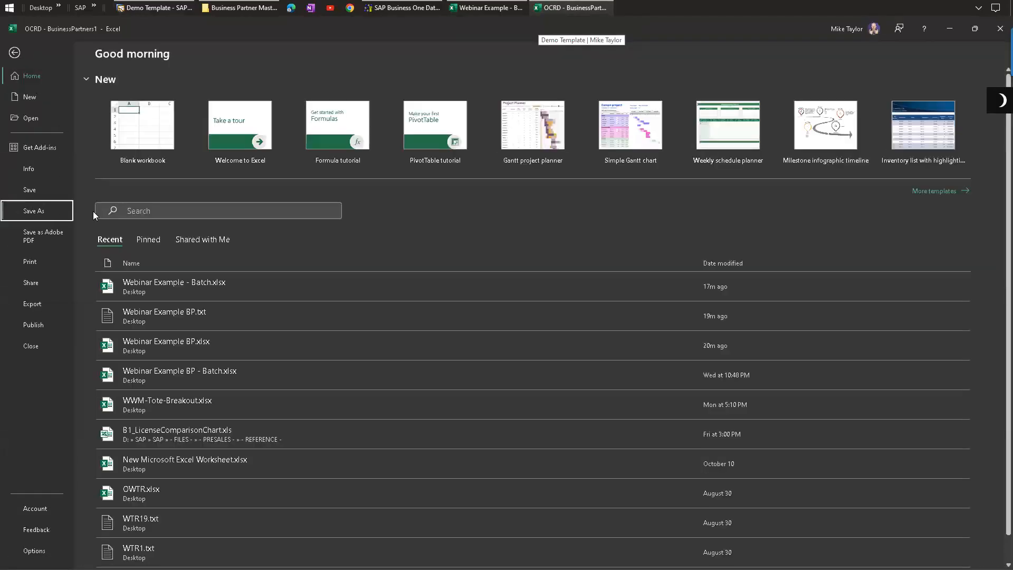
{"action": "double_click", "coordinate": [139, 222]}
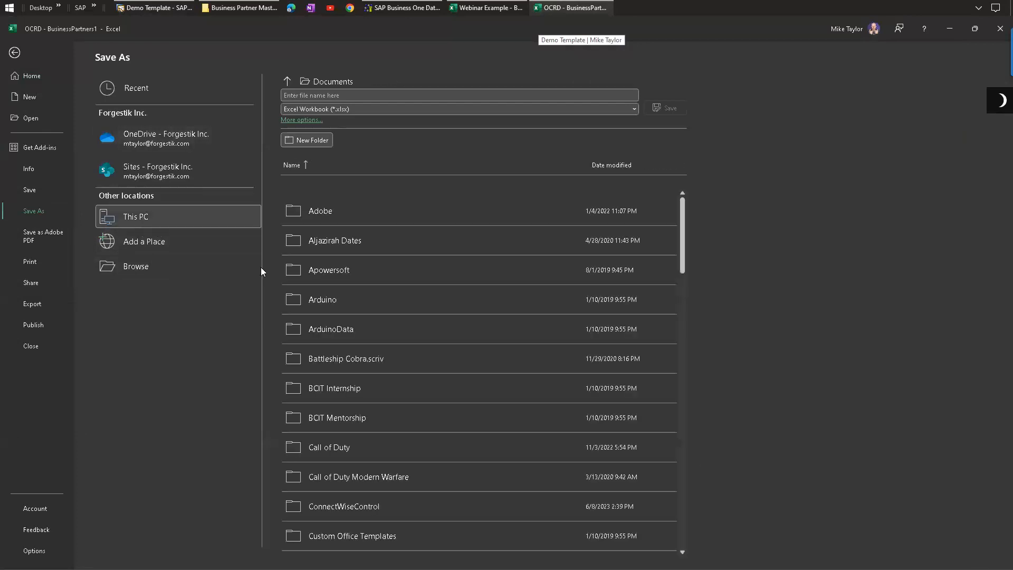
{"action": "left_click", "coordinate": [206, 346]}
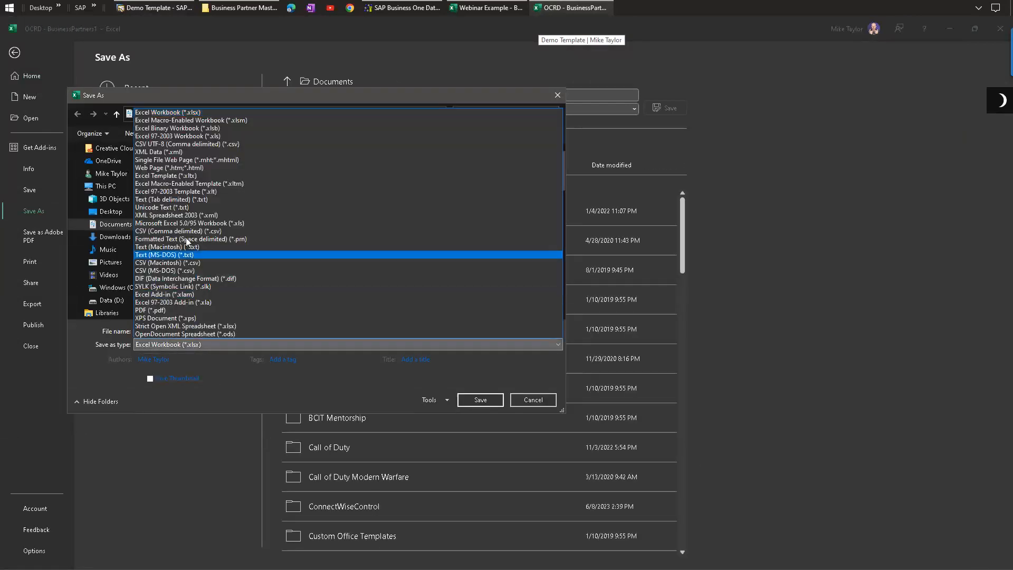
{"action": "left_click", "coordinate": [173, 200]}
{"action": "left_click", "coordinate": [210, 330]}
{"action": "left_click", "coordinate": [116, 331]}
{"action": "type", "text": "BPPayment.txt"}
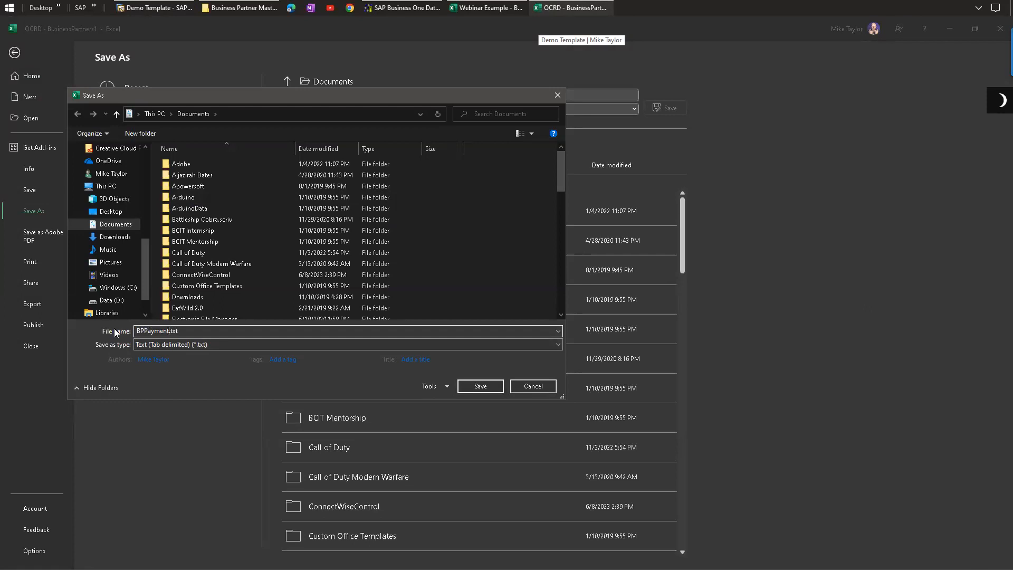
{"action": "left_click", "coordinate": [111, 212]}
{"action": "left_click", "coordinate": [480, 386]}
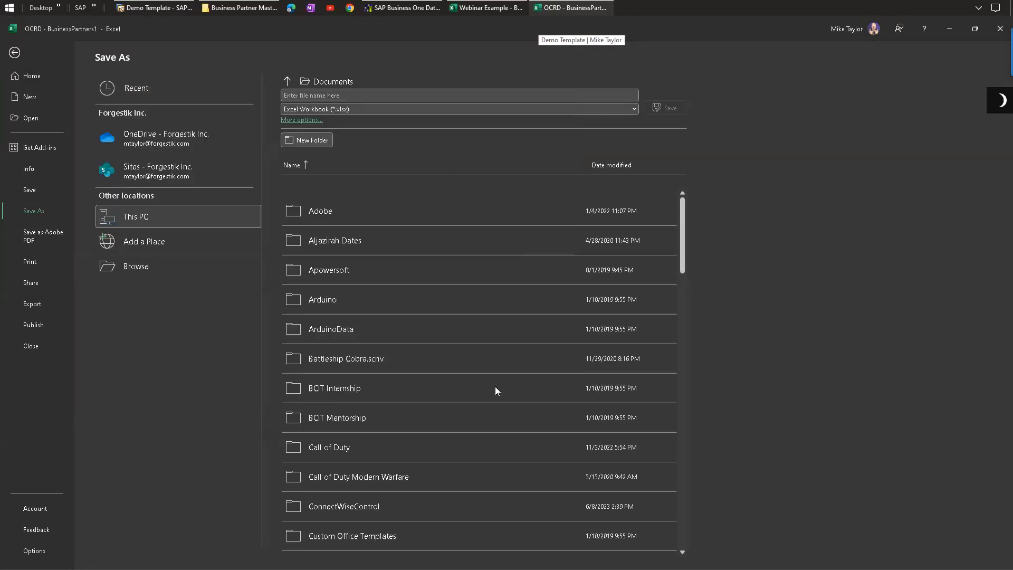
{"action": "left_click", "coordinate": [152, 161]}
{"action": "left_click", "coordinate": [444, 223]}
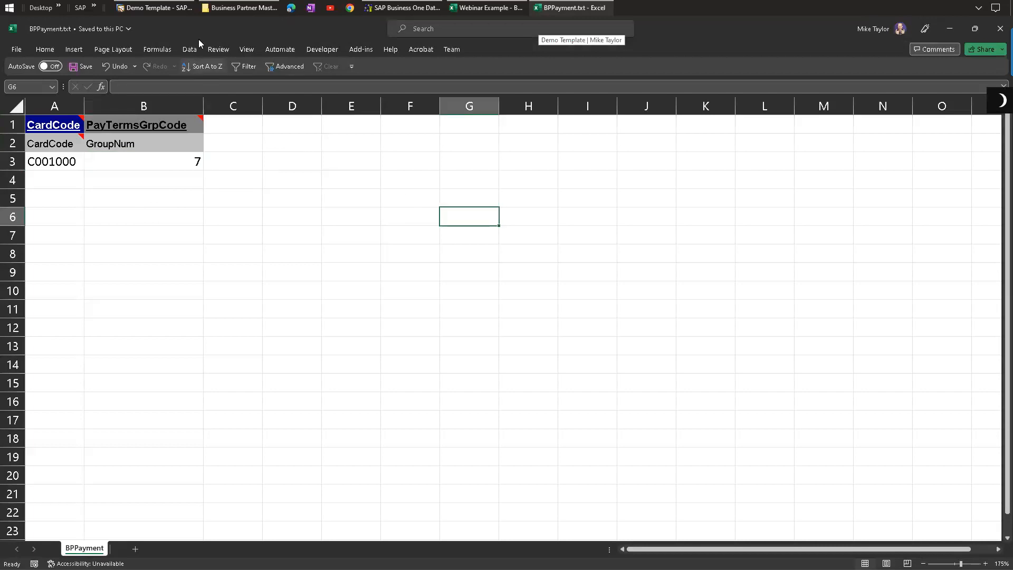
Step: Close the text file and switch to the Data Transfer Workbench import wizard
{"action": "left_click", "coordinate": [1001, 29]}
{"action": "left_click", "coordinate": [331, 312]}
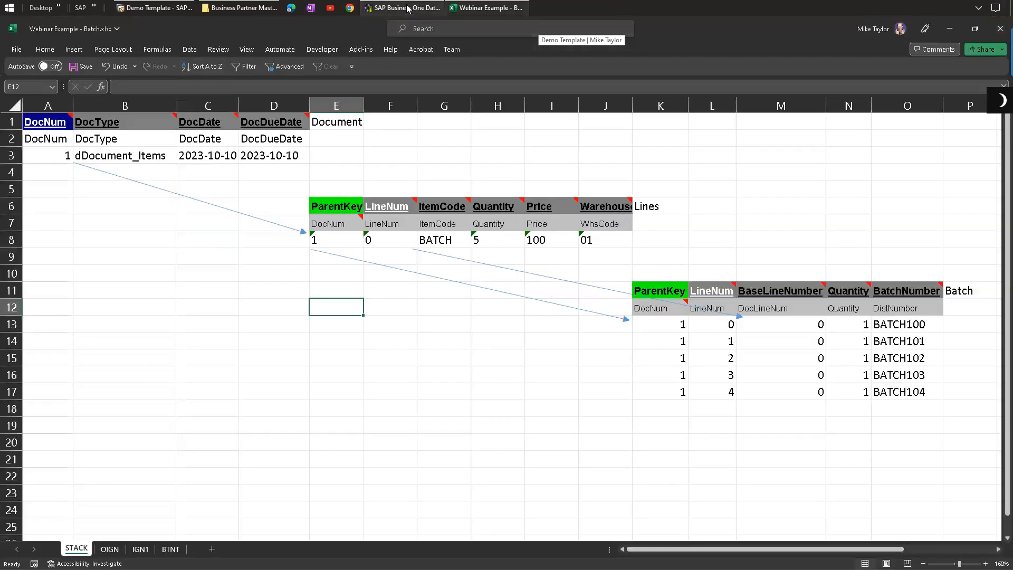
{"action": "left_click", "coordinate": [405, 8]}
{"action": "left_click", "coordinate": [359, 132]}
Step: Set the business partner's payment terms to AP Net 45 without applying the associated payment terms
{"action": "left_click", "coordinate": [153, 7]}
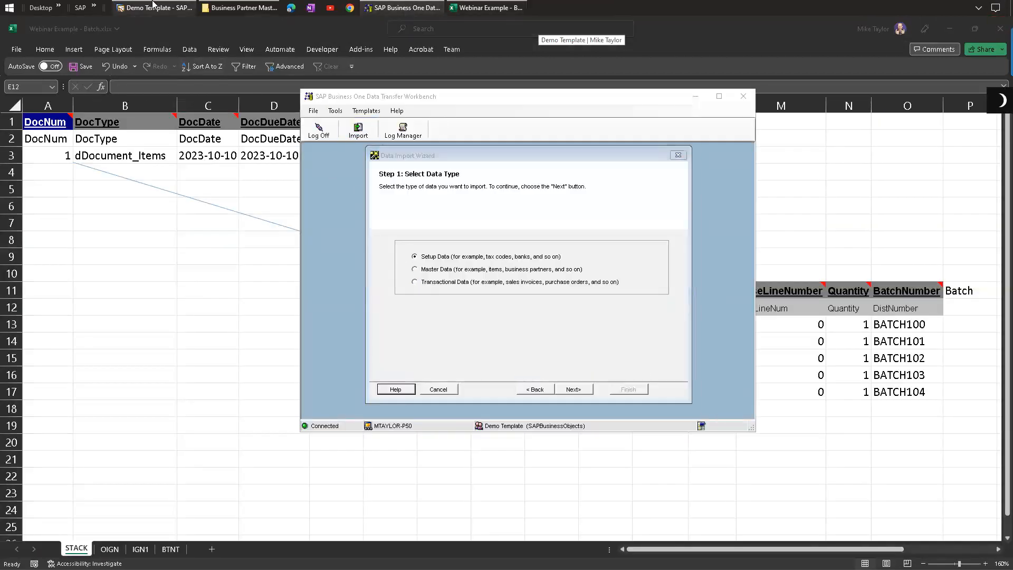
{"action": "double_click", "coordinate": [148, 293]}
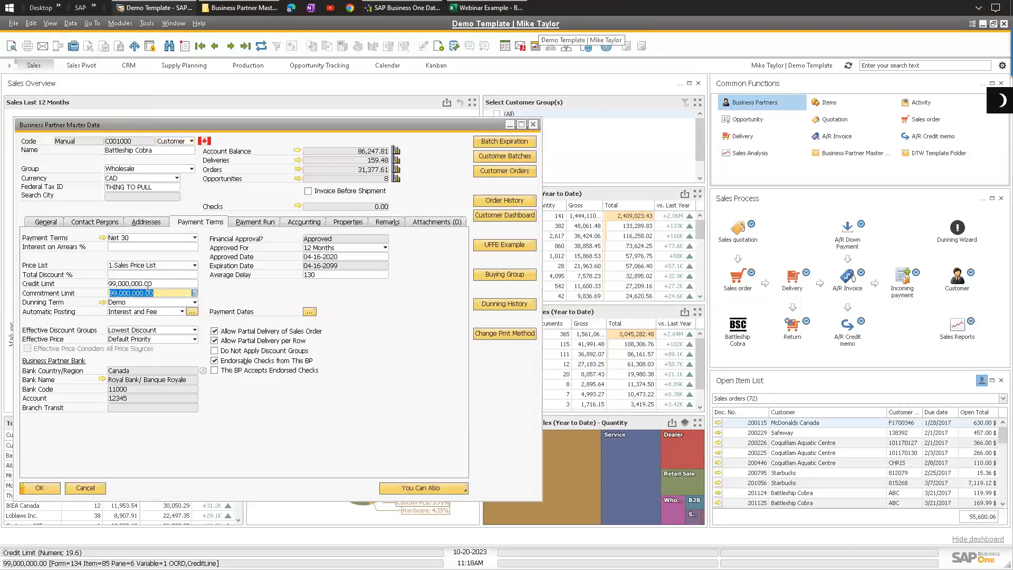
{"action": "double_click", "coordinate": [147, 283]}
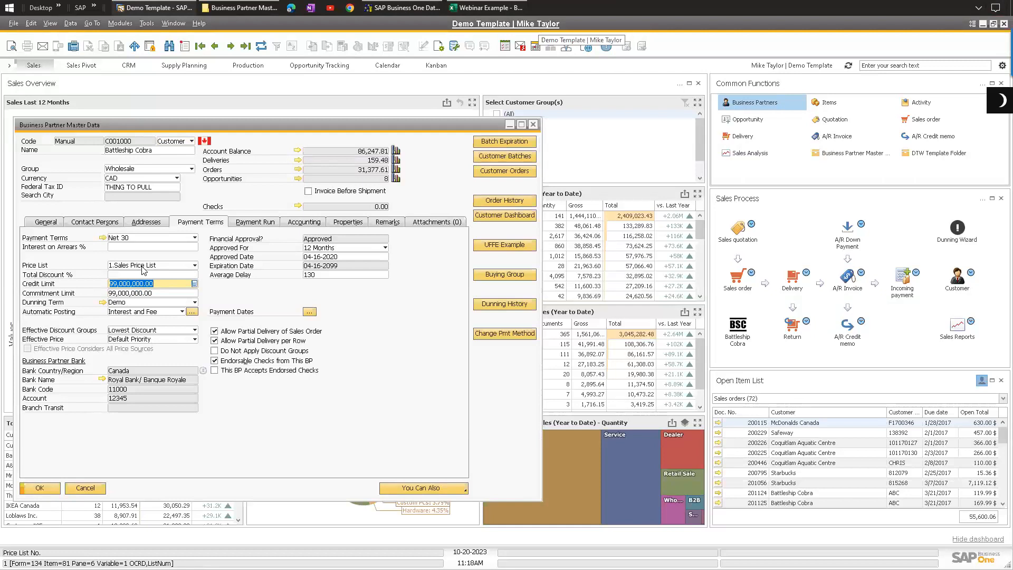
{"action": "left_click", "coordinate": [144, 266]}
{"action": "left_click", "coordinate": [143, 238]}
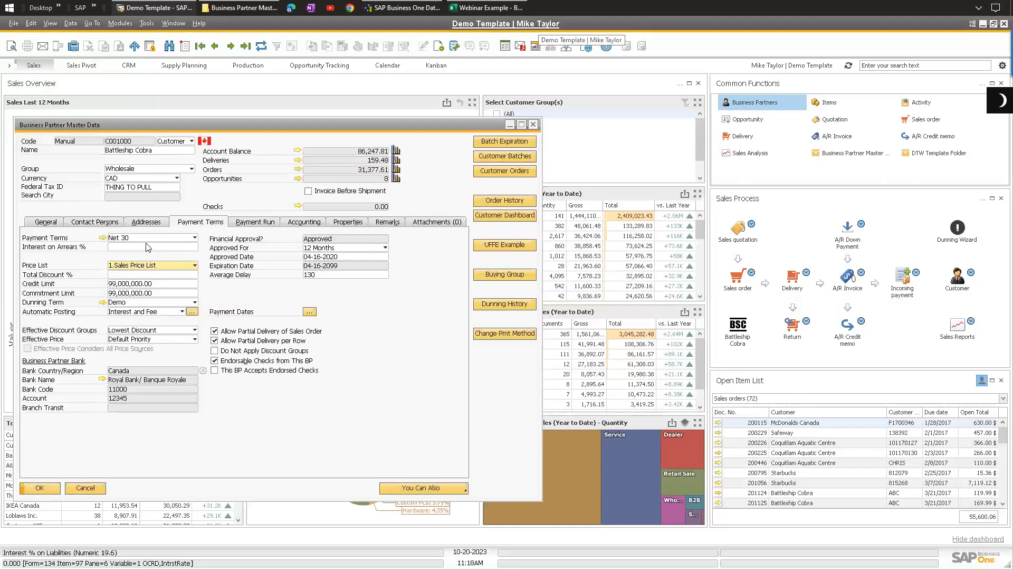
{"action": "left_click", "coordinate": [142, 238]}
{"action": "left_click", "coordinate": [139, 275]}
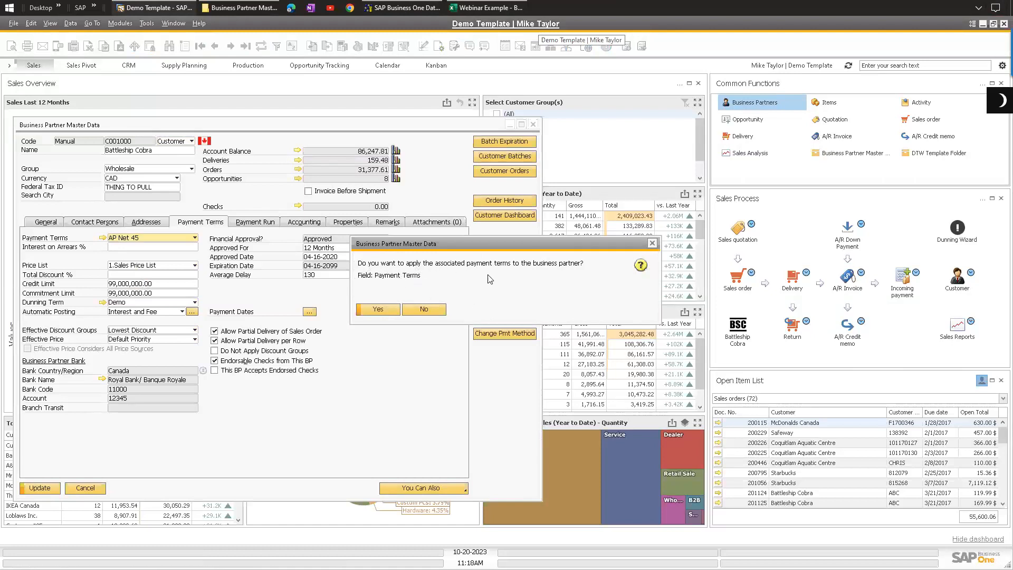
{"action": "left_click", "coordinate": [424, 310]}
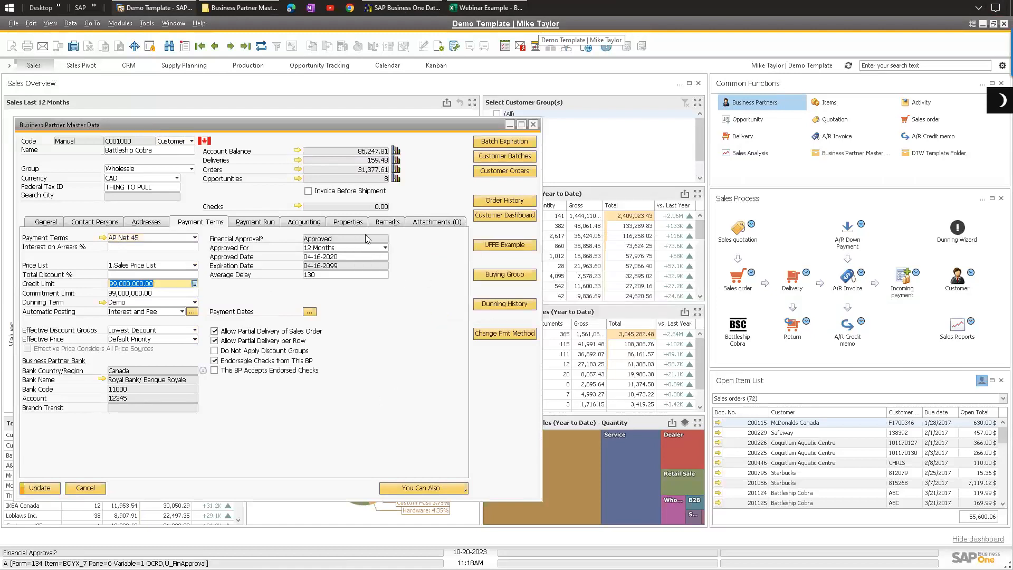
{"action": "left_click", "coordinate": [412, 8]}
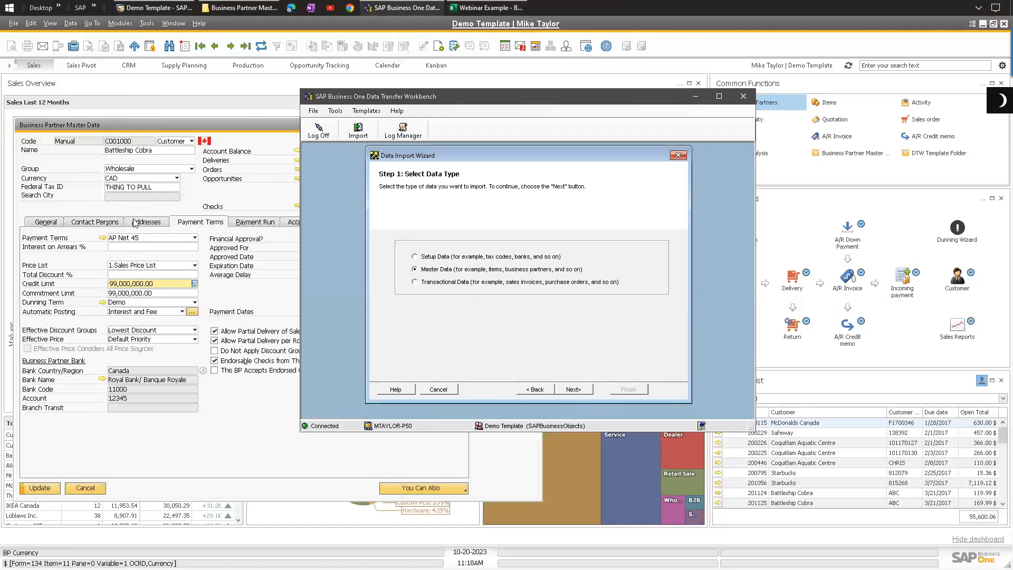
{"action": "left_click", "coordinate": [193, 204]}
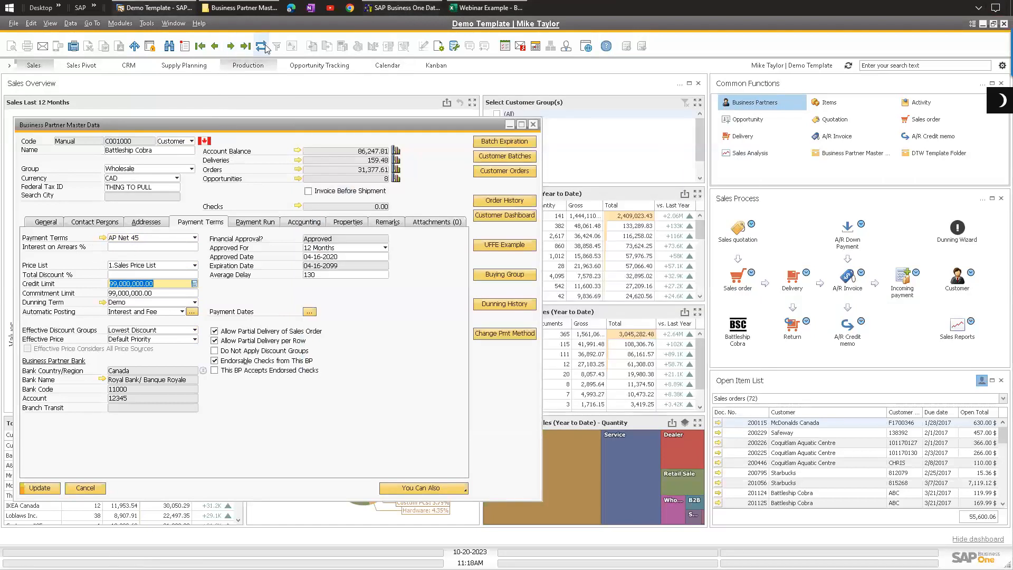
Step: Reload the business partner record, discarding the unsaved AP Net 45 payment terms change
{"action": "left_click", "coordinate": [311, 310]}
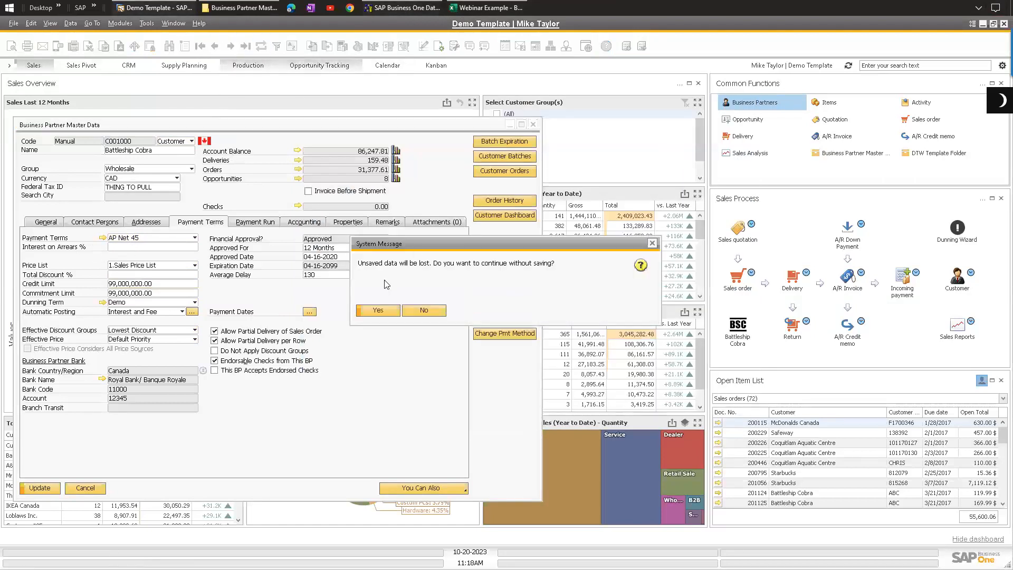
{"action": "left_click", "coordinate": [374, 310]}
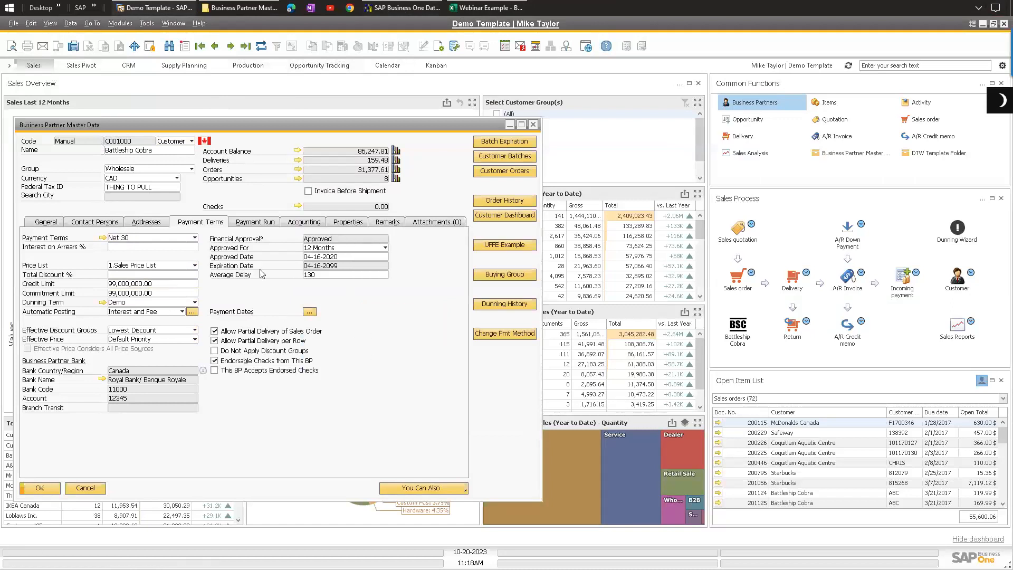
Step: Open the Net 30 payment terms setup and examine its maximum credit and commitment limit fields before closing it
{"action": "left_click", "coordinate": [102, 237]}
{"action": "left_click_drag", "start_coordinate": [383, 290], "coordinate": [327, 172]}
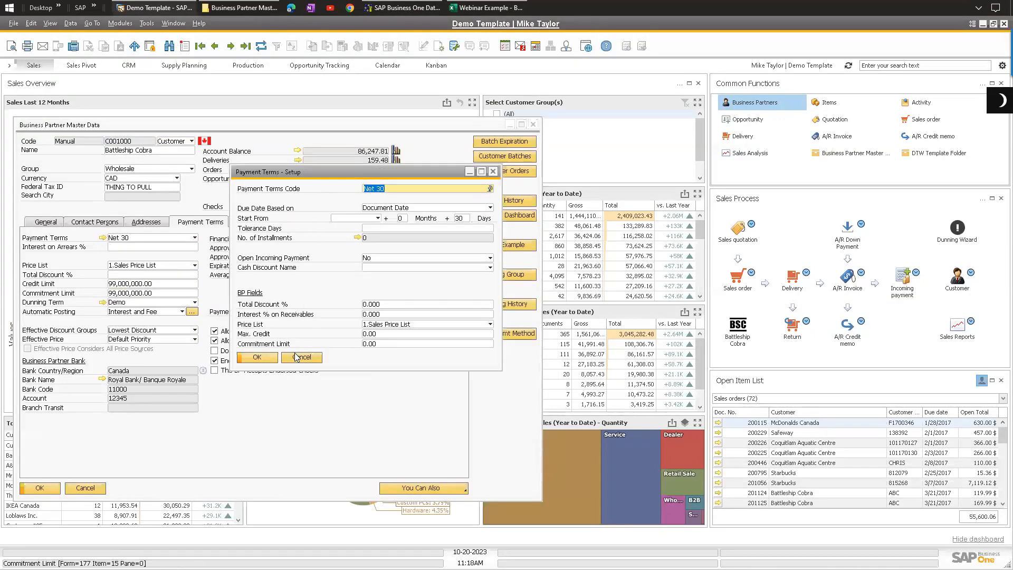
{"action": "left_click", "coordinate": [370, 335]}
{"action": "left_click", "coordinate": [376, 346]}
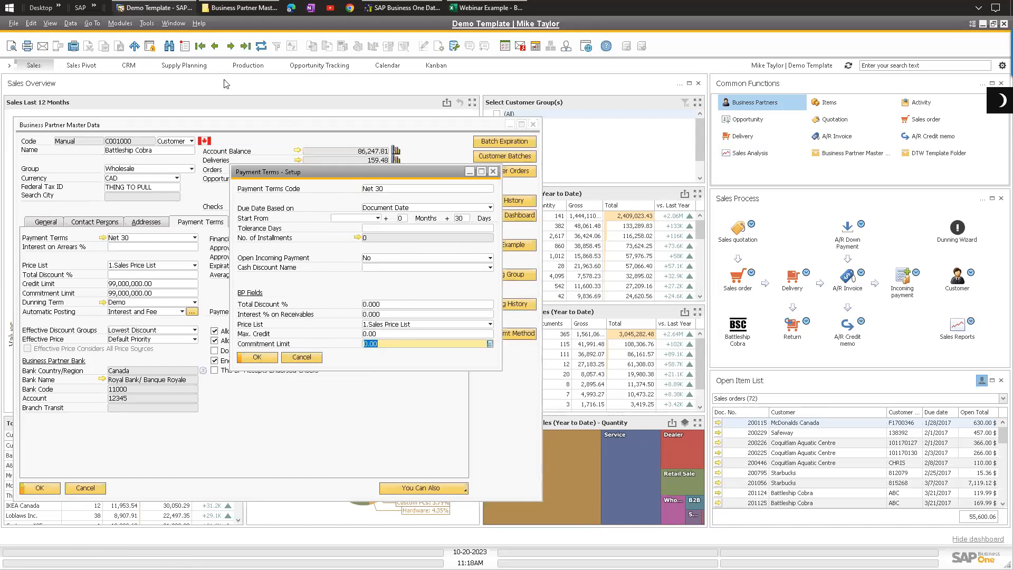
{"action": "left_click", "coordinate": [230, 46]}
{"action": "left_click", "coordinate": [372, 334]}
{"action": "left_click", "coordinate": [371, 344]}
{"action": "key", "text": "Escape"}
Step: Examine the business partner's credit limit and commitment limit fields on the Payment Terms tab
{"action": "left_click", "coordinate": [141, 286]}
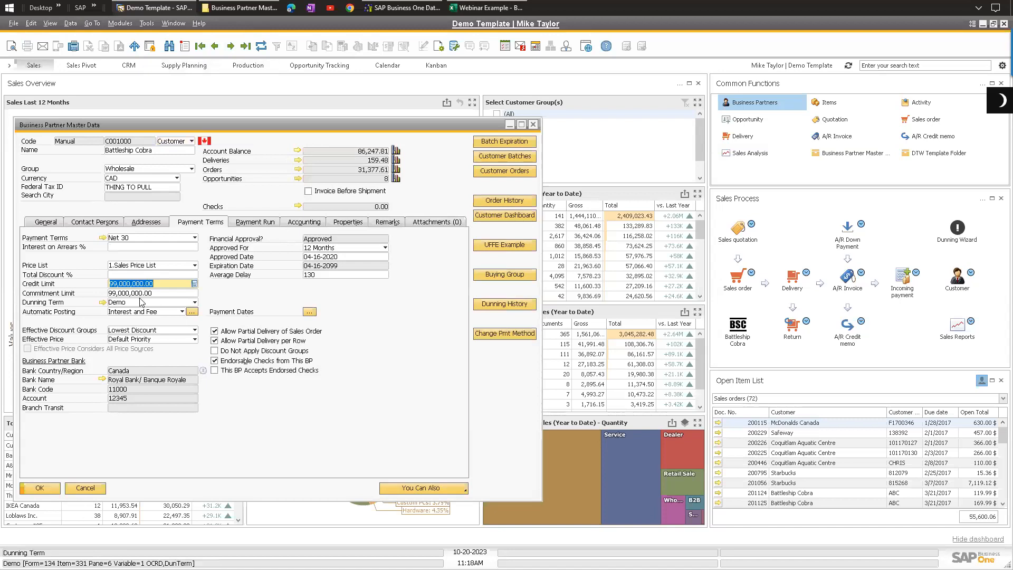
{"action": "left_click", "coordinate": [140, 292]}
{"action": "left_click", "coordinate": [140, 284]}
{"action": "left_click", "coordinate": [157, 293]}
{"action": "left_click", "coordinate": [159, 284]}
Step: In the Data Transfer Workbench import wizard, choose master data and select Business Partners as the object to import
{"action": "left_click", "coordinate": [405, 8]}
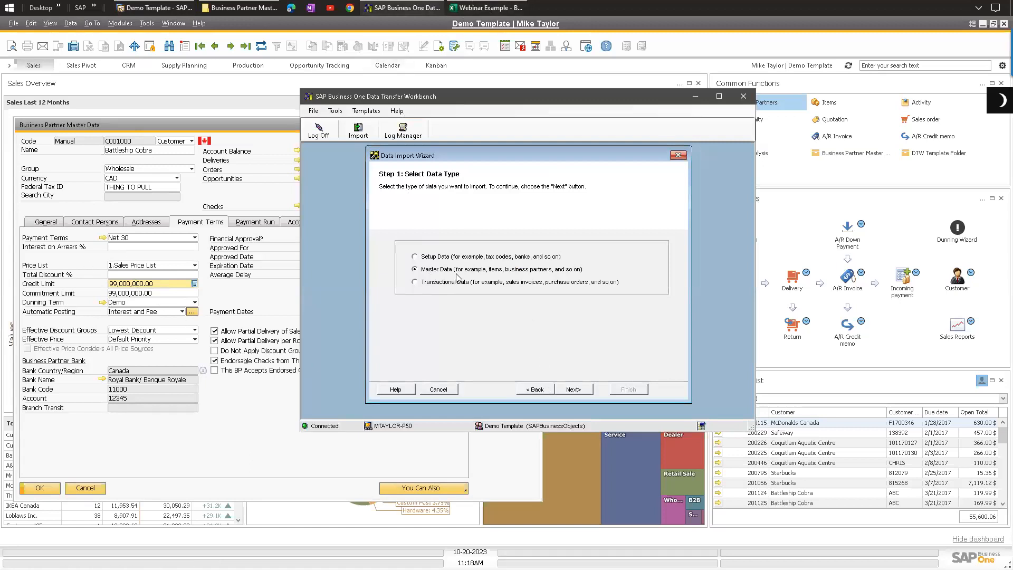
{"action": "left_click", "coordinate": [574, 389]}
{"action": "left_click", "coordinate": [572, 389]}
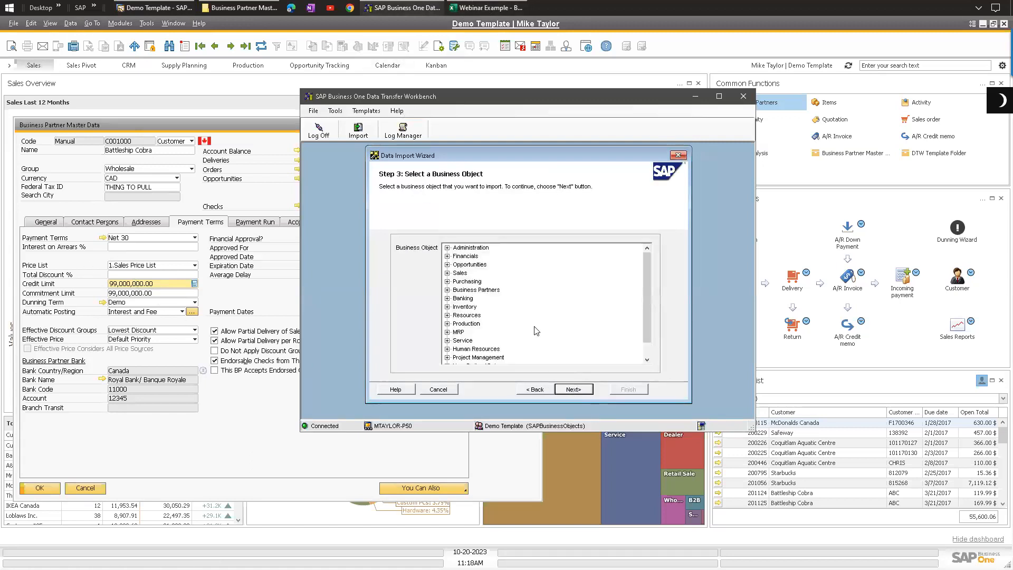
{"action": "double_click", "coordinate": [474, 293]}
{"action": "left_click", "coordinate": [504, 298]}
{"action": "left_click", "coordinate": [573, 389]}
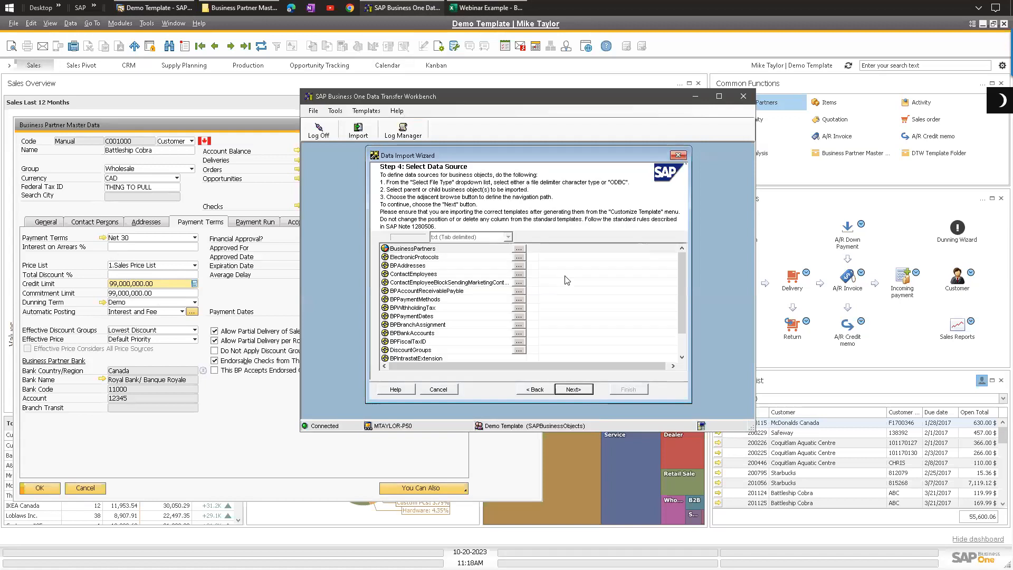
Step: Select BPPayment.txt on the Desktop as the source file for BusinessPartners
{"action": "left_click", "coordinate": [519, 249]}
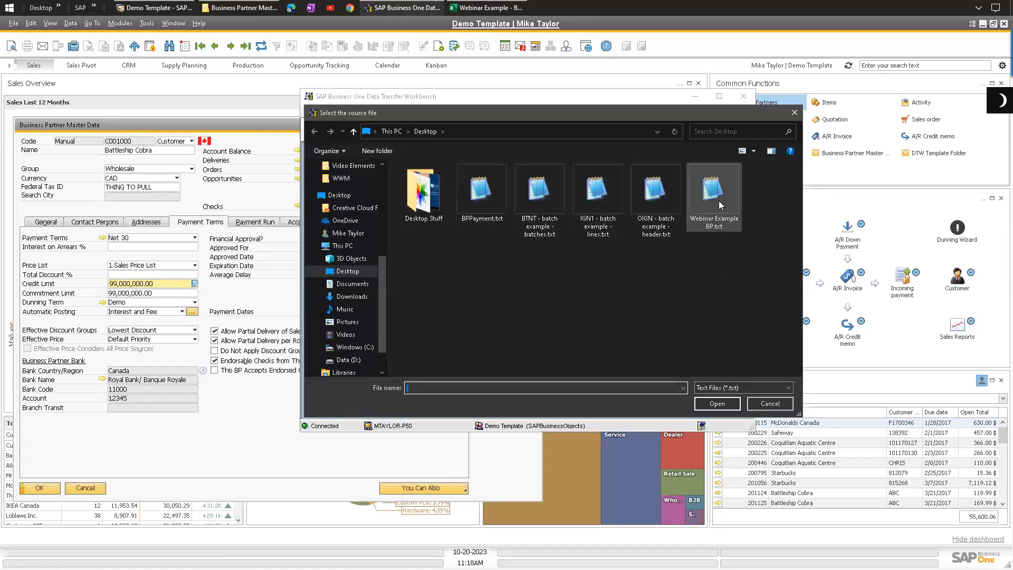
{"action": "double_click", "coordinate": [481, 190]}
{"action": "left_click", "coordinate": [574, 390]}
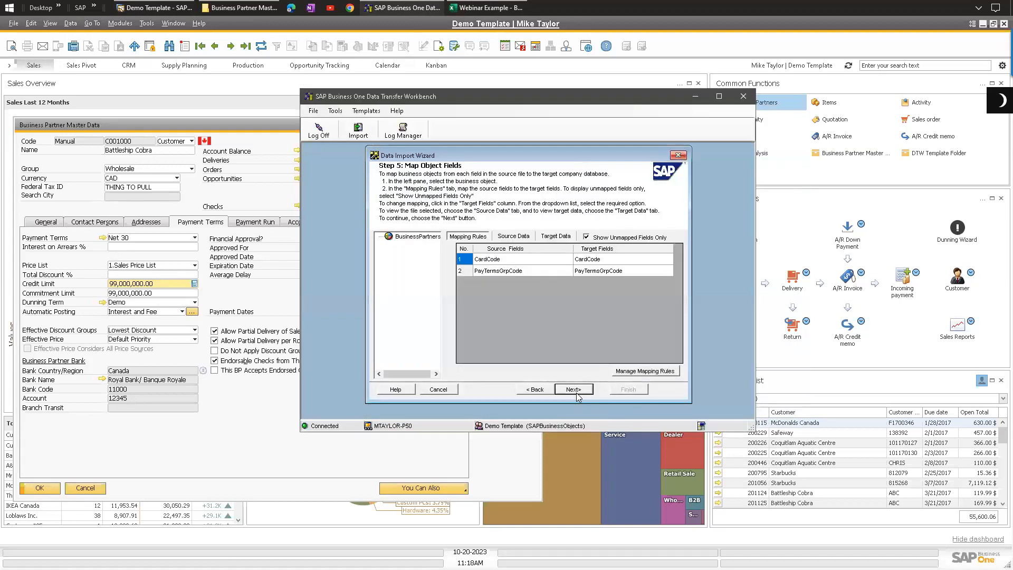
Step: Accept the CardCode and PayTermsGrpCode field mapping and run an import simulation
{"action": "left_click", "coordinate": [578, 395]}
{"action": "left_click", "coordinate": [487, 389]}
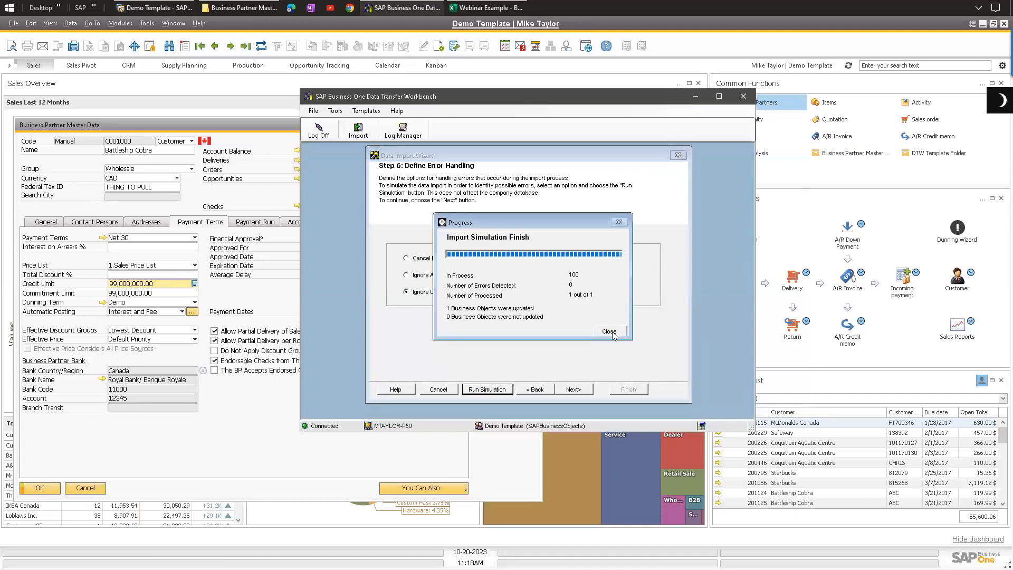
{"action": "left_click", "coordinate": [610, 332]}
{"action": "left_click", "coordinate": [698, 168]}
Step: Run the import, then reload the Battleship Cobra business partner record
{"action": "left_click", "coordinate": [574, 389]}
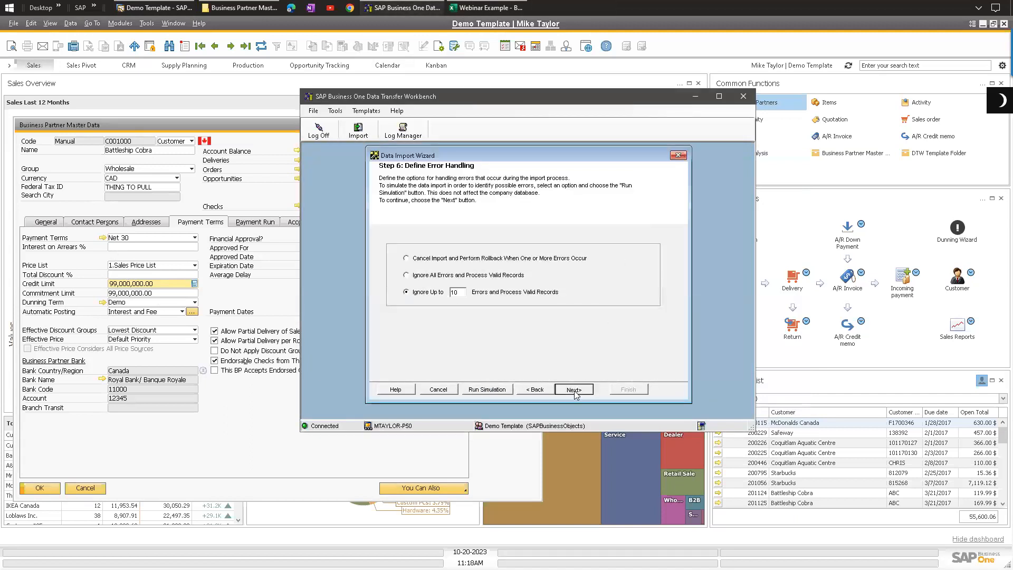
{"action": "left_click", "coordinate": [602, 335]}
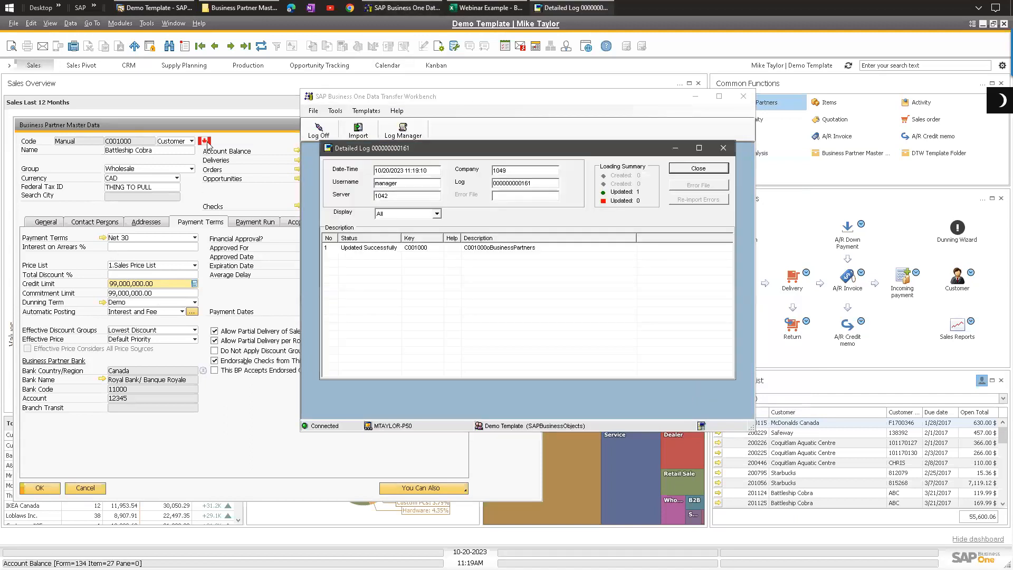
{"action": "left_click", "coordinate": [243, 125]}
{"action": "left_click", "coordinate": [265, 48]}
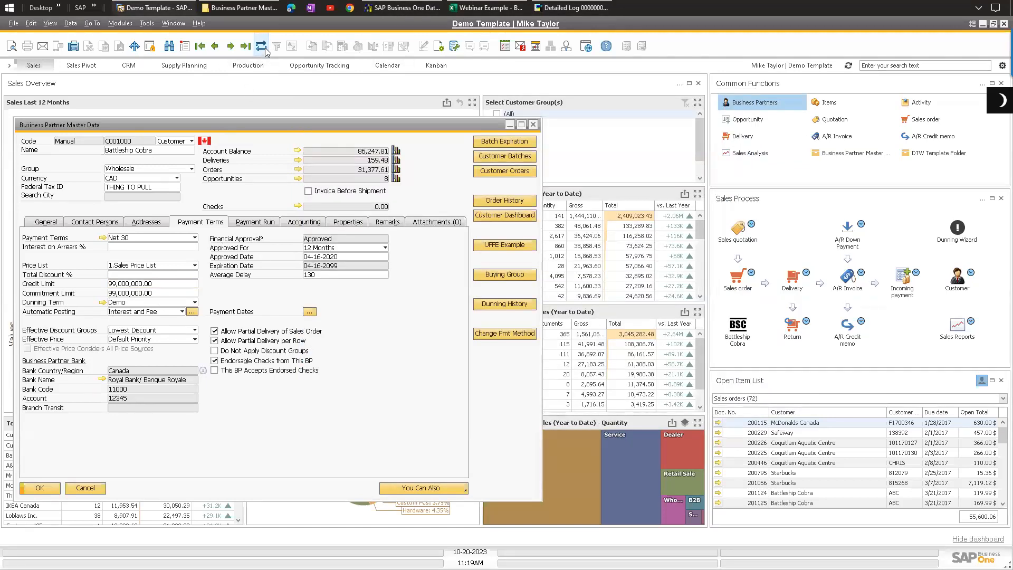
Step: Set the business partner's payment terms to AP Net 30 and apply the associated payment terms
{"action": "left_click", "coordinate": [121, 293]}
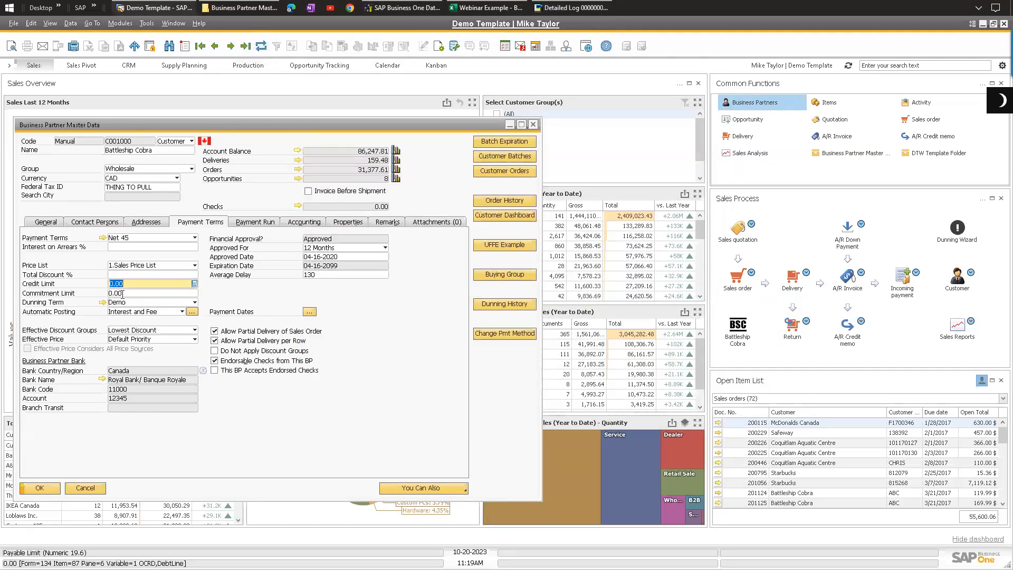
{"action": "left_click", "coordinate": [129, 285]}
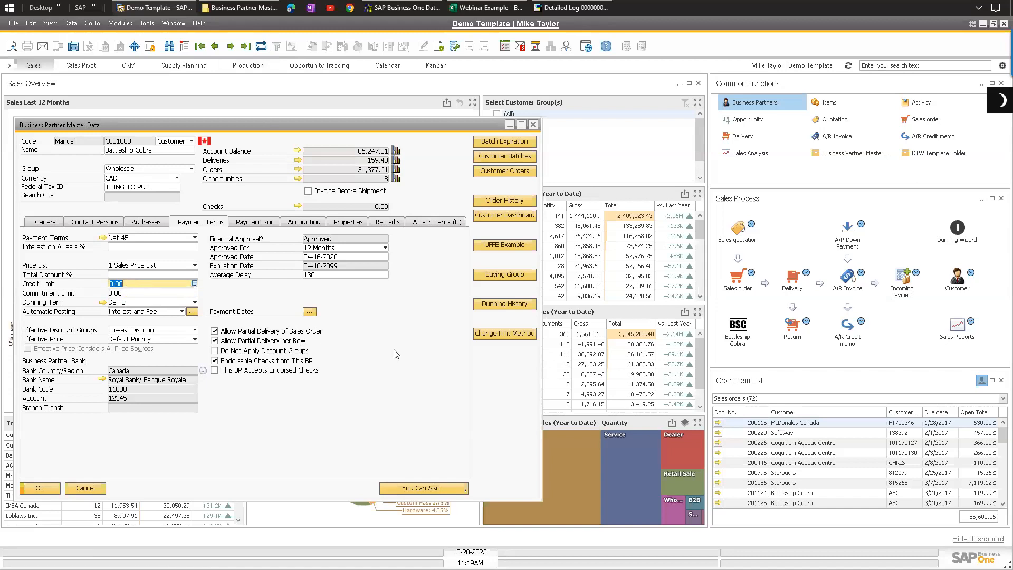
{"action": "left_click", "coordinate": [194, 238]}
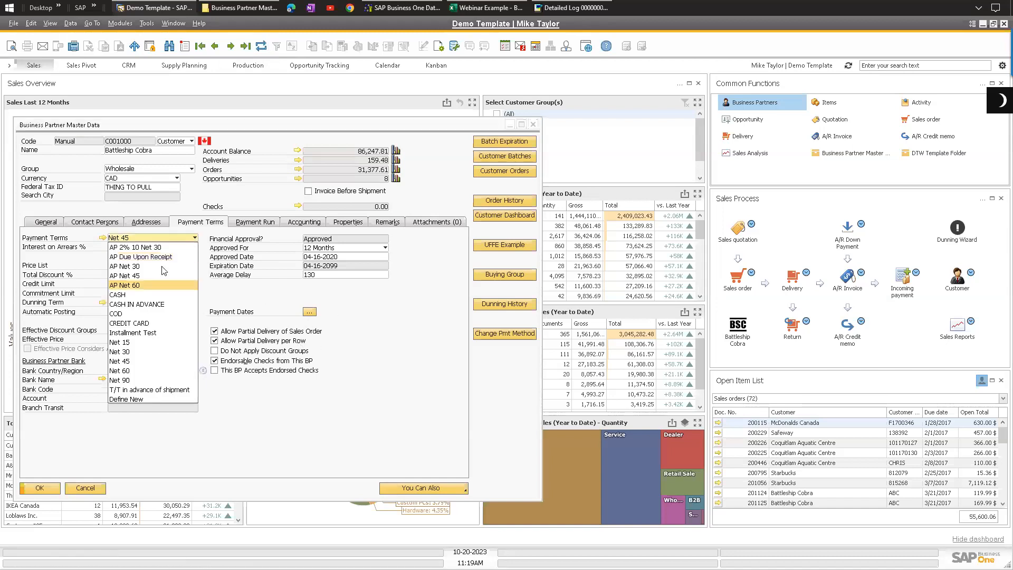
{"action": "left_click", "coordinate": [158, 266]}
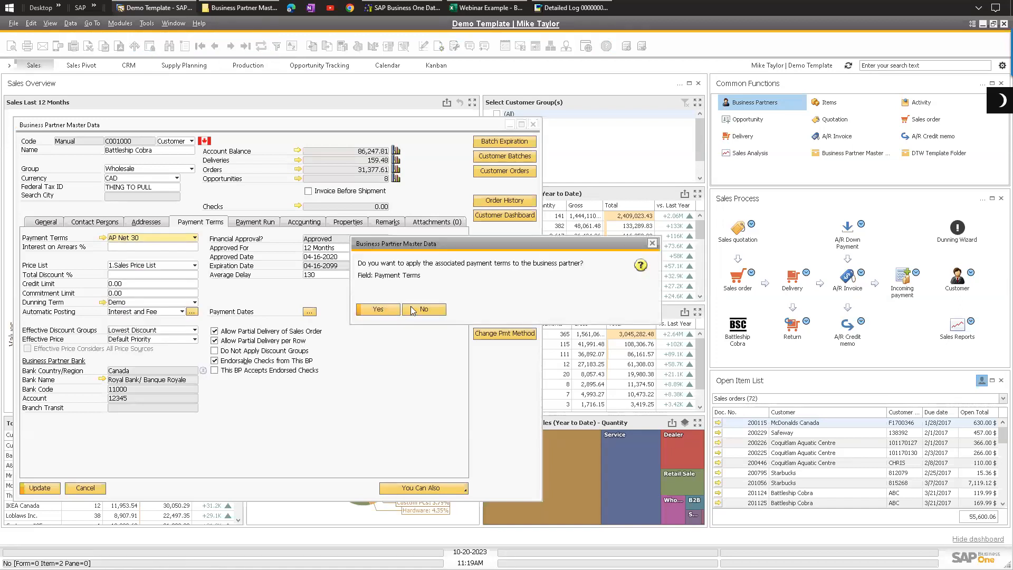
{"action": "left_click", "coordinate": [378, 310]}
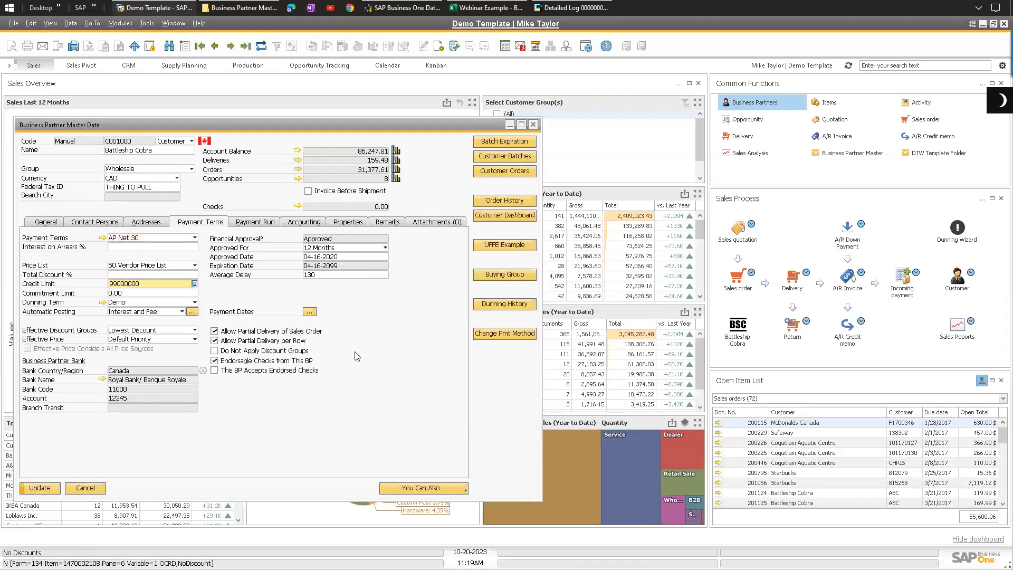
Step: Paste 99000000 into the commitment limit, then discard the unsaved changes on the record
{"action": "key", "text": "Tab"}
{"action": "type", "text": "99000000"}
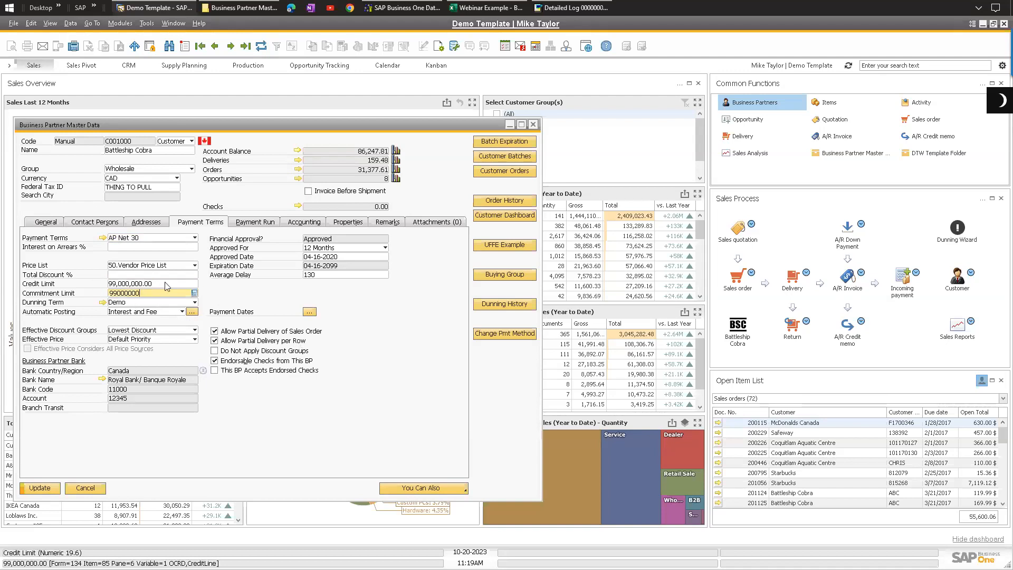
{"action": "key", "text": "Tab"}
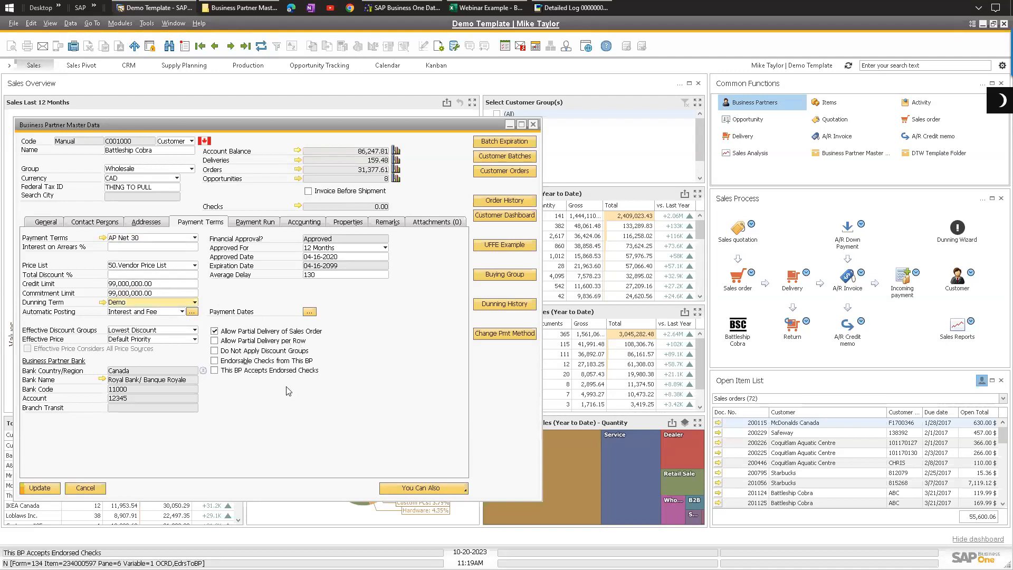
{"action": "left_click", "coordinate": [261, 46]}
{"action": "left_click", "coordinate": [377, 310]}
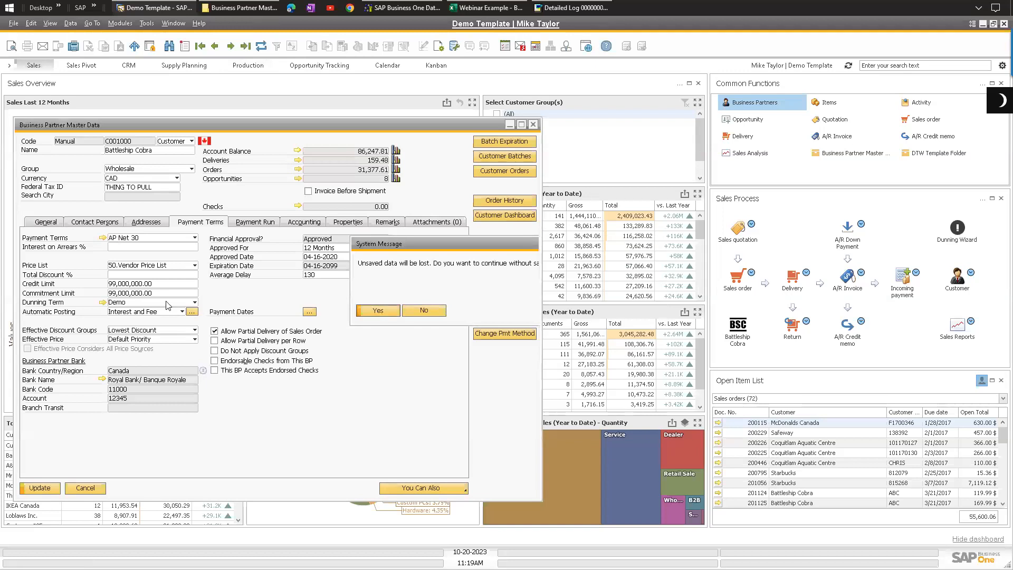
Step: Set the business partner's payment terms to Net 30 and apply the associated payment terms
{"action": "left_click", "coordinate": [195, 238]}
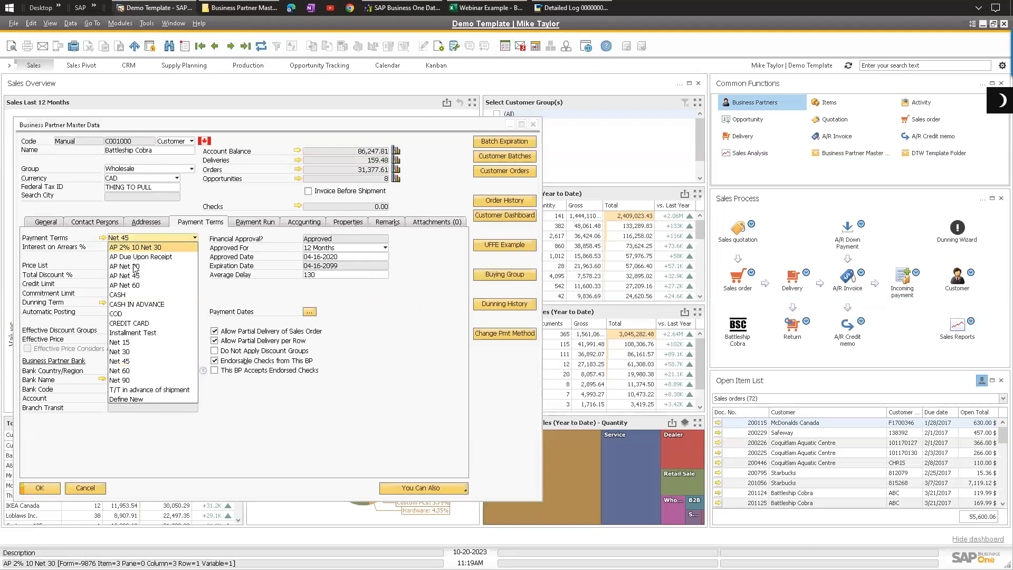
{"action": "left_click", "coordinate": [142, 268]}
{"action": "left_click", "coordinate": [378, 308]}
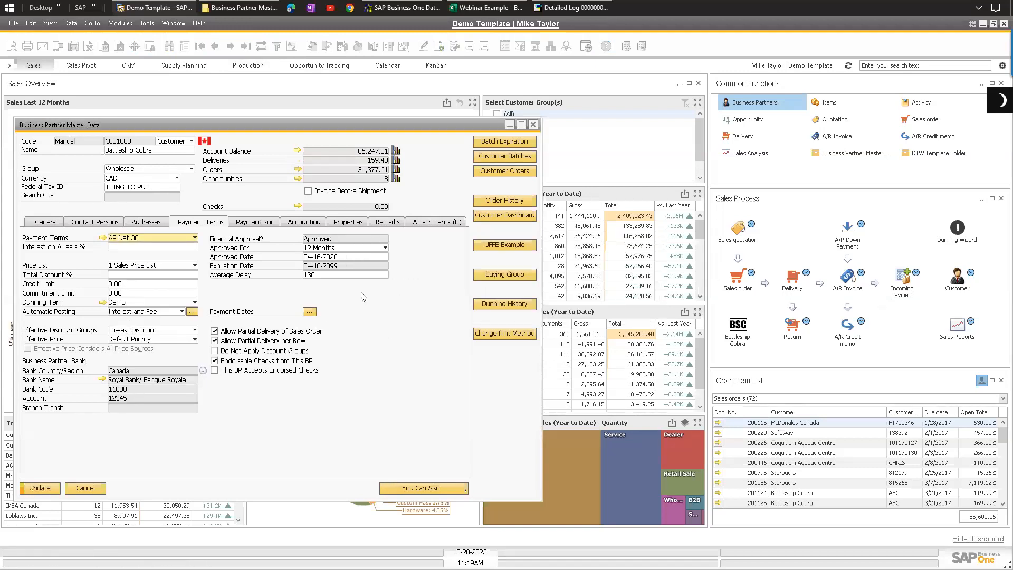
{"action": "left_click", "coordinate": [144, 238]}
{"action": "left_click", "coordinate": [121, 351]}
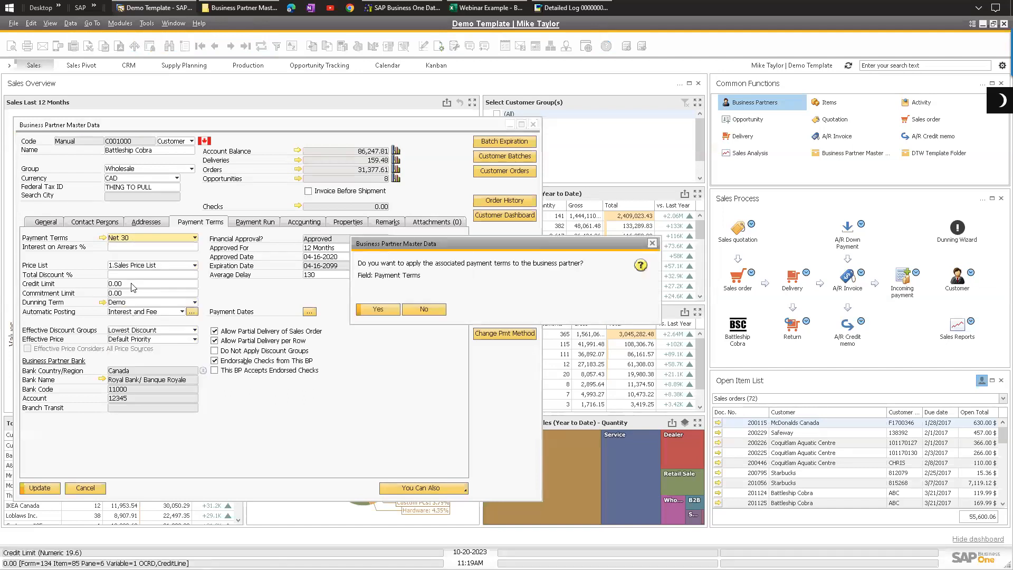
{"action": "left_click", "coordinate": [378, 309]}
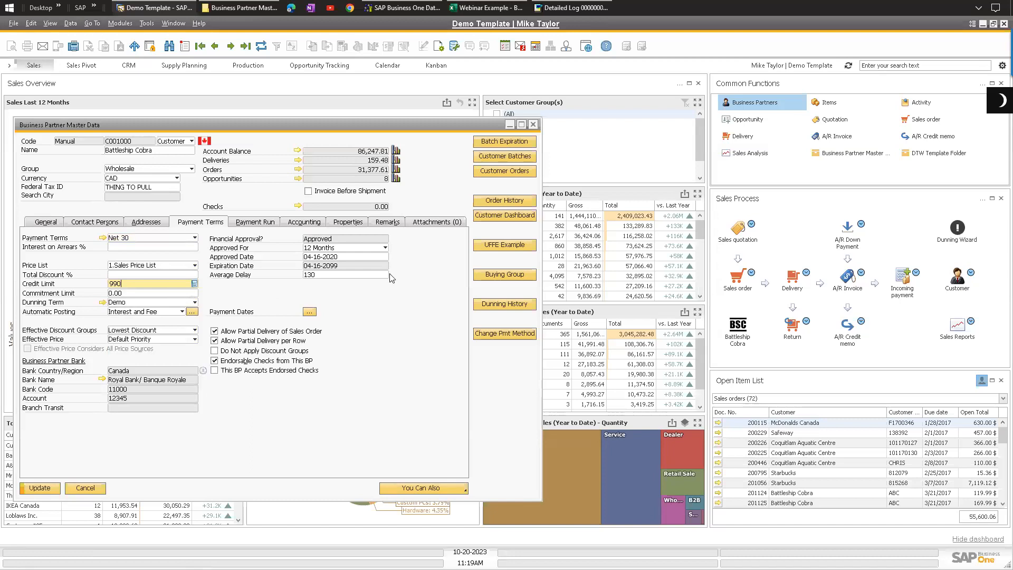
Step: Set the credit limit to 99000000 and update the business partner record
{"action": "key", "text": "Tab"}
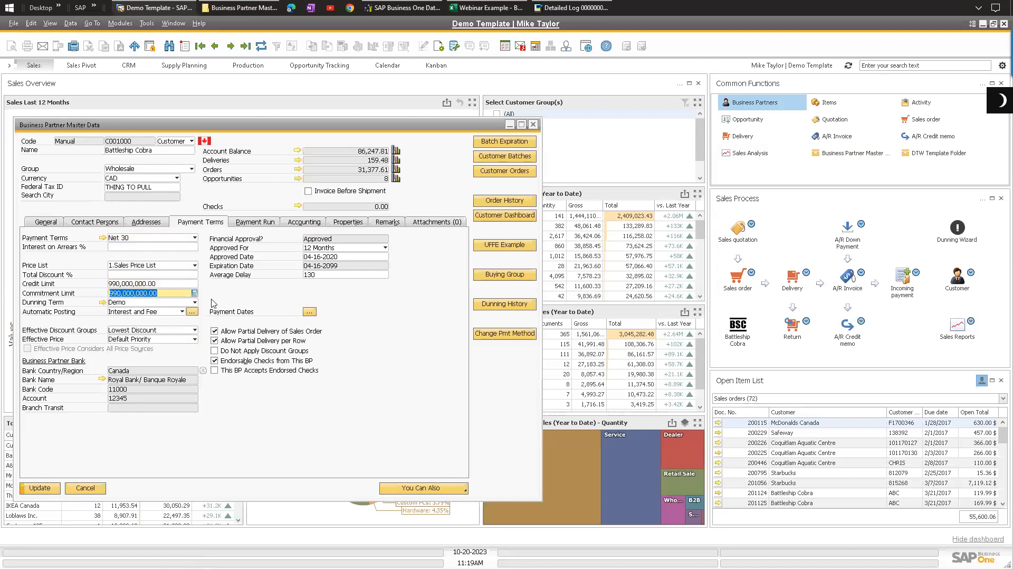
{"action": "left_click", "coordinate": [140, 282]}
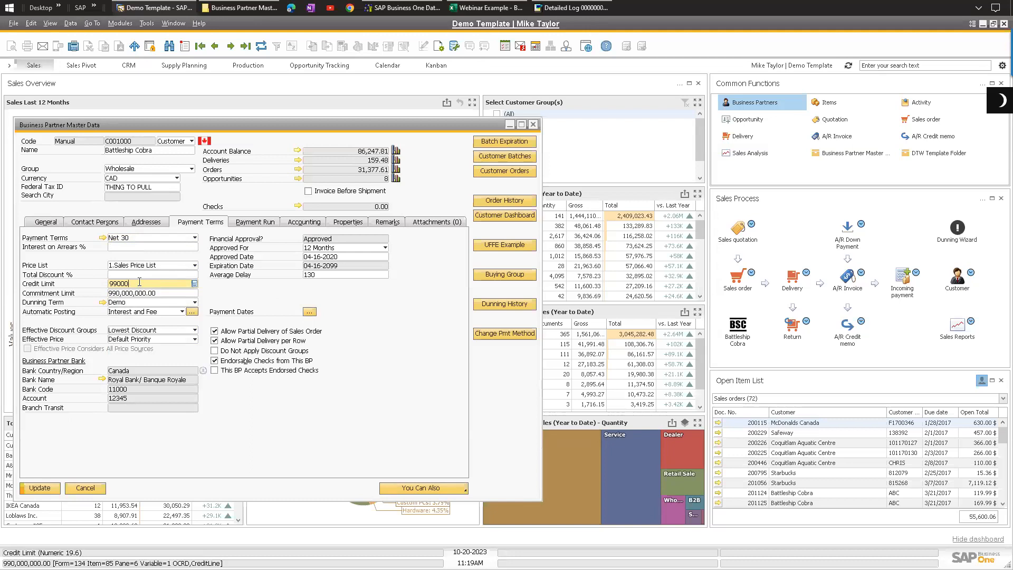
{"action": "type", "text": "99000000"}
{"action": "key", "text": "Tab"}
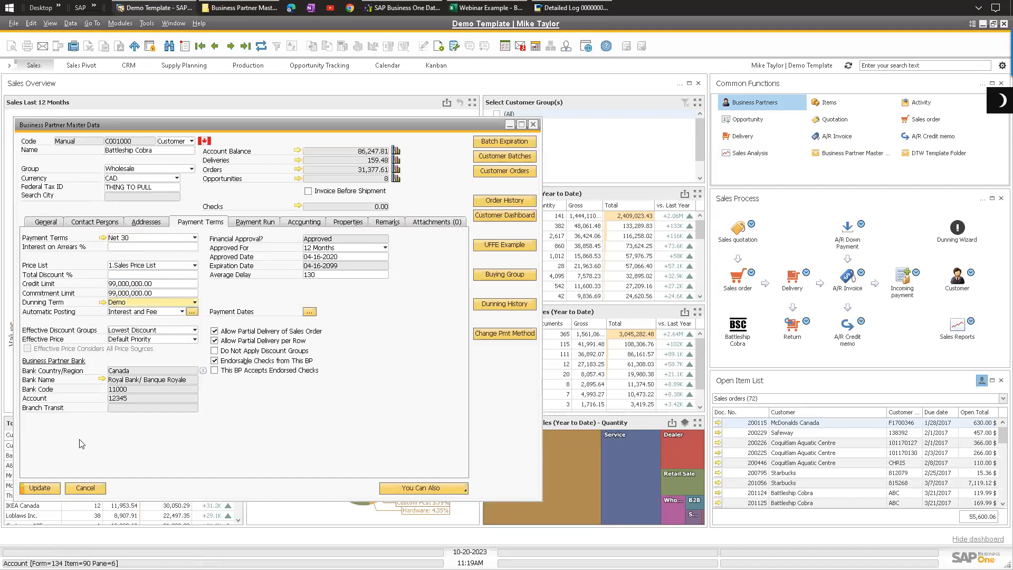
{"action": "left_click", "coordinate": [40, 488]}
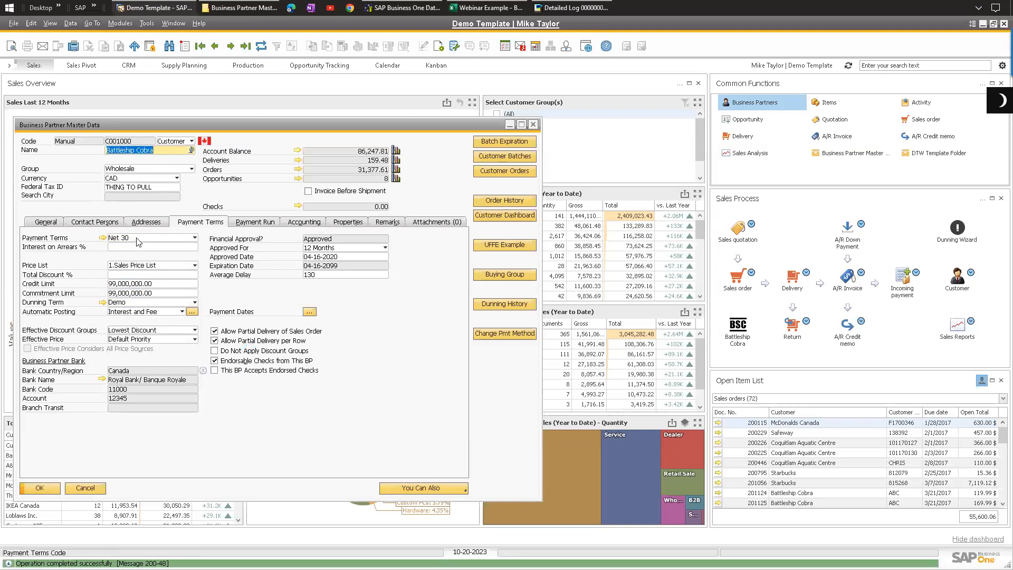
Step: Review the saved payment terms, credit limit and commitment limit fields, then open the Addresses tab
{"action": "left_click", "coordinate": [162, 294]}
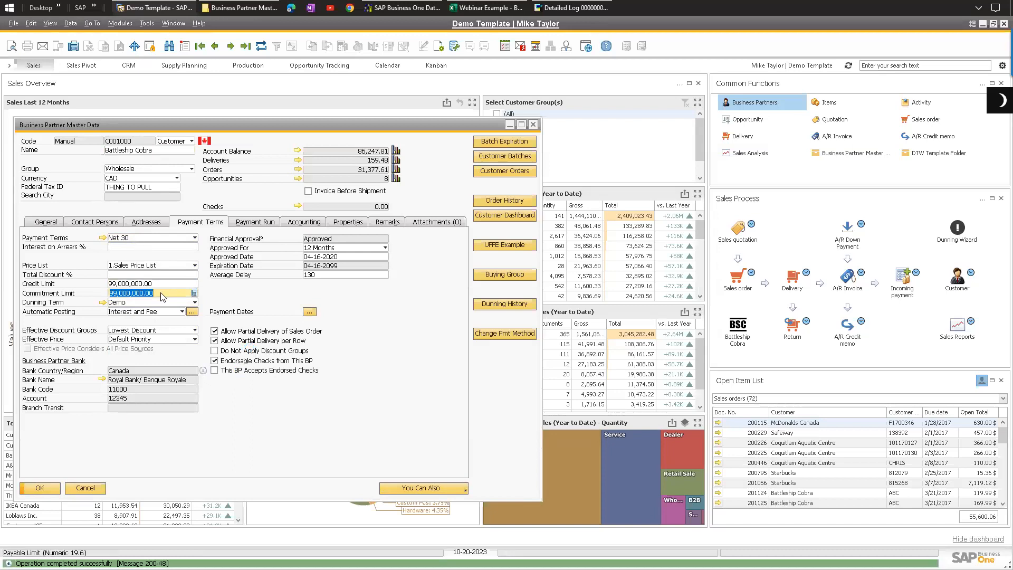
{"action": "left_click", "coordinate": [122, 239]}
{"action": "left_click", "coordinate": [125, 281]}
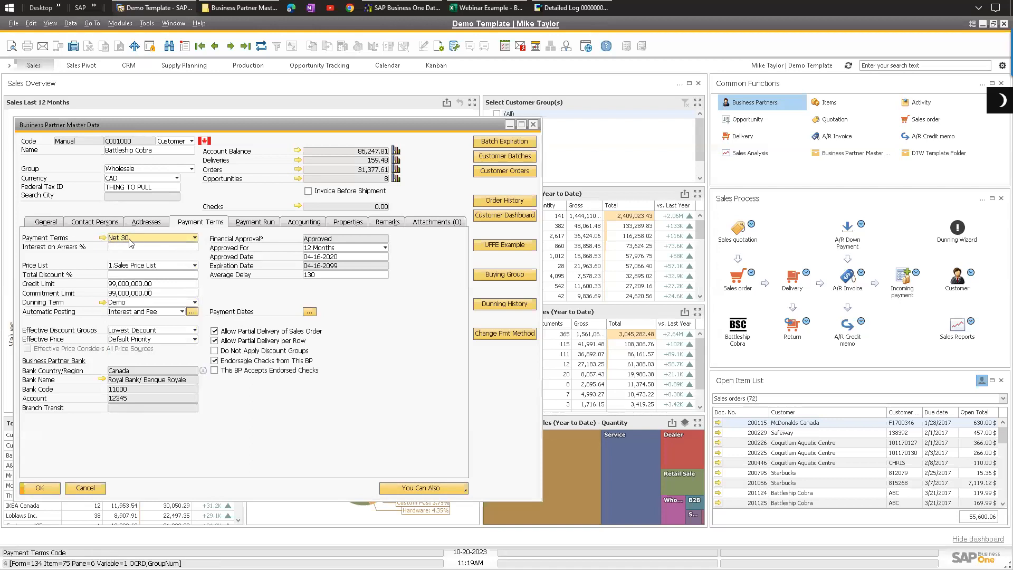
{"action": "left_click", "coordinate": [139, 284]}
{"action": "left_click", "coordinate": [146, 293]}
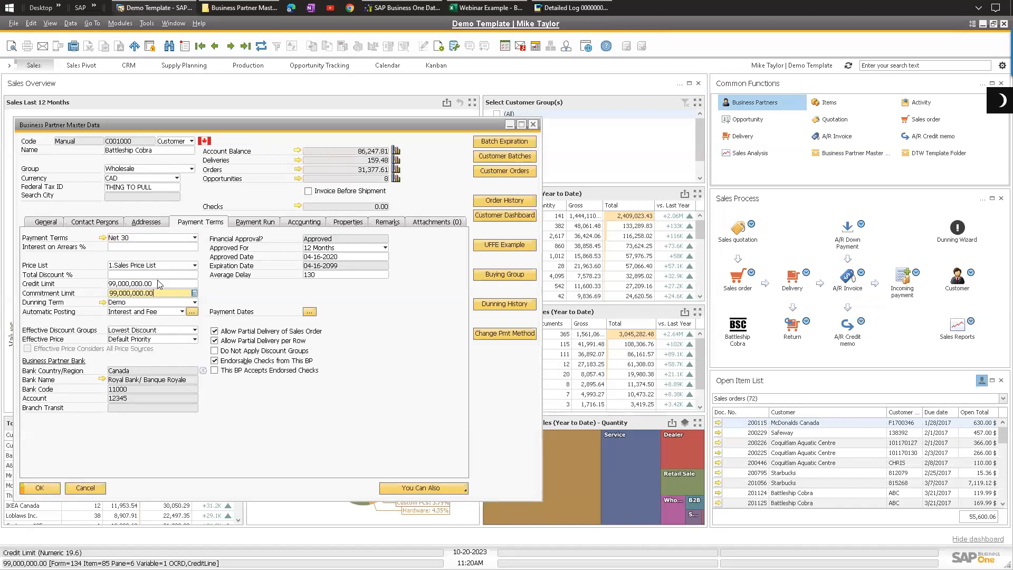
{"action": "key", "text": "shift+Tab"}
{"action": "mouse_move", "coordinate": [165, 285]}
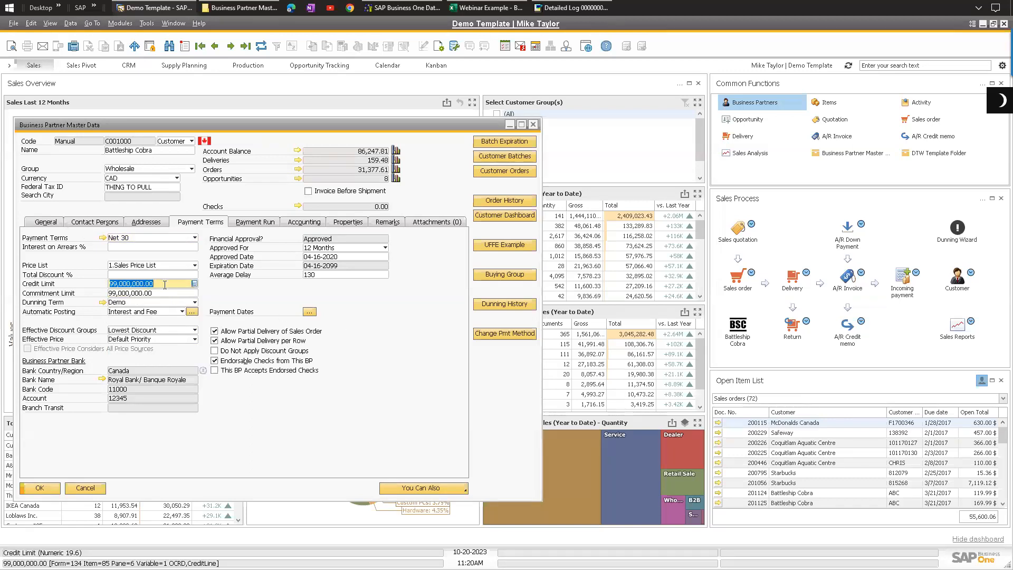
{"action": "left_click_drag", "start_coordinate": [113, 284], "coordinate": [109, 284]}
{"action": "left_click", "coordinate": [165, 294]}
{"action": "left_click", "coordinate": [160, 285]}
{"action": "left_click", "coordinate": [151, 224]}
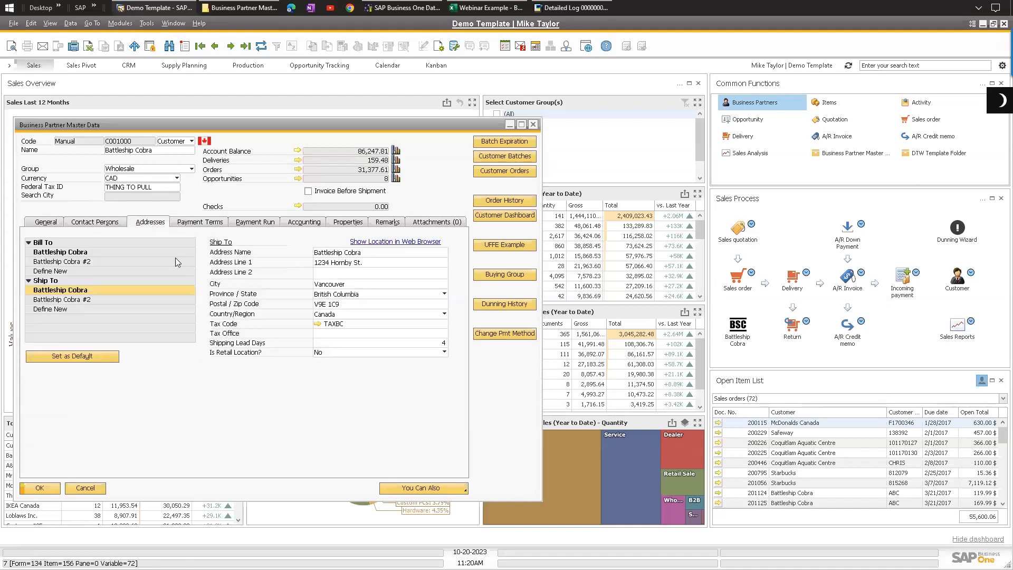
Step: Return to the payment terms and inspect the credit limit field of the business partner
{"action": "left_click", "coordinate": [196, 221]}
{"action": "key", "text": "Tab"}
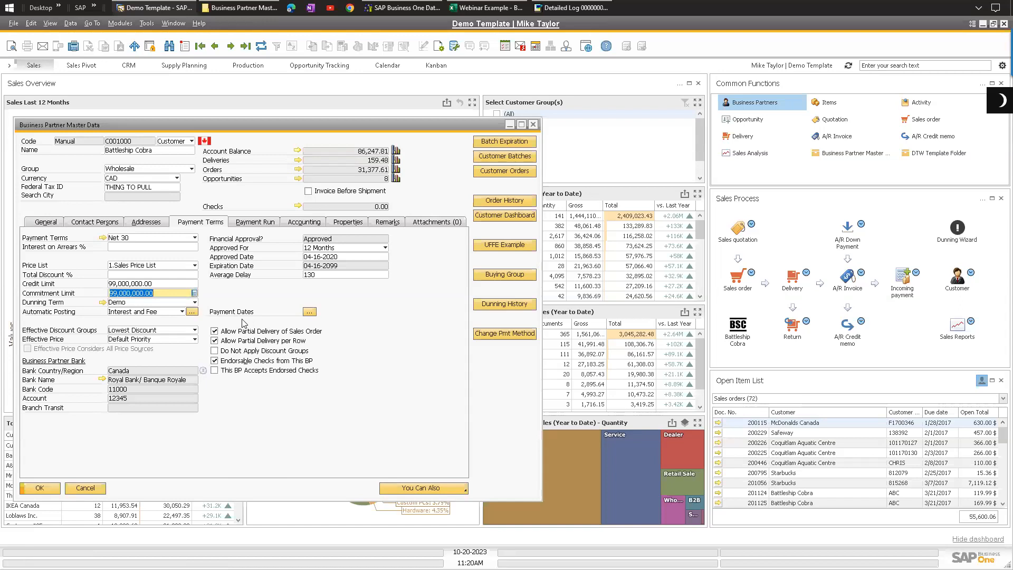
{"action": "left_click", "coordinate": [155, 283]}
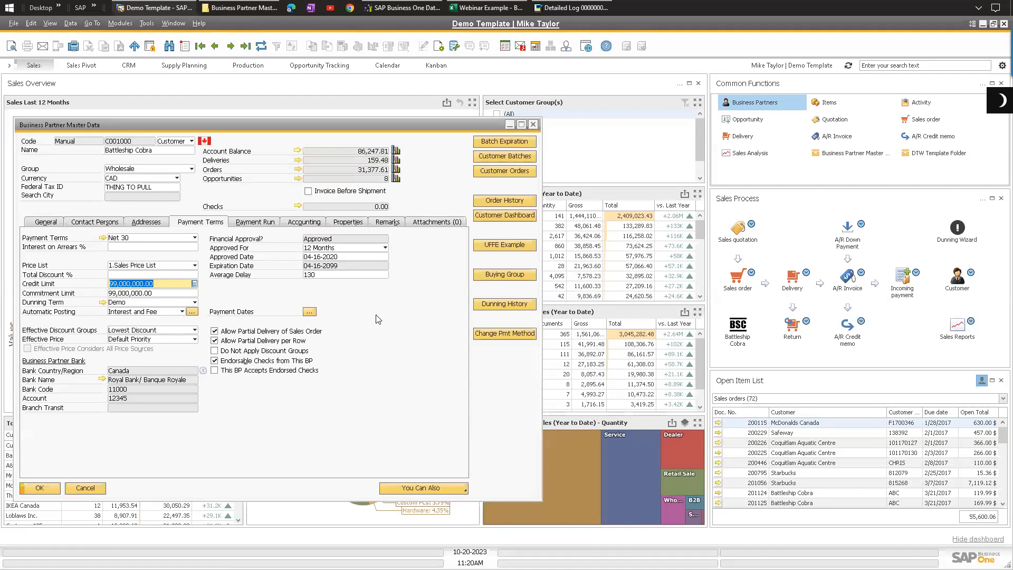
{"action": "left_click", "coordinate": [178, 286]}
Step: Open the item master data for item ZYEO, examine its inventory data warehouse table, then close it
{"action": "left_click", "coordinate": [120, 23]}
{"action": "mouse_move", "coordinate": [153, 125]}
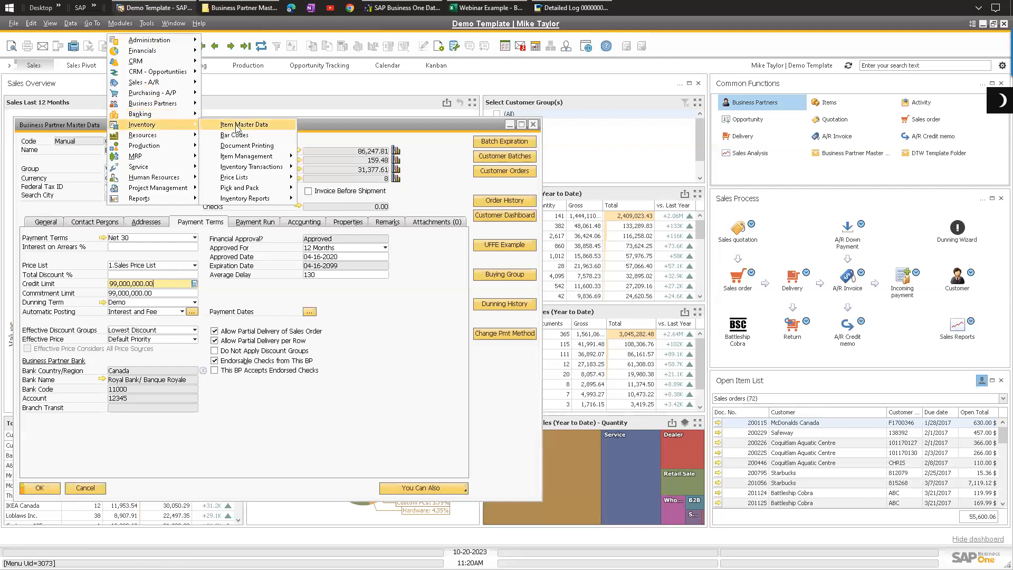
{"action": "left_click", "coordinate": [236, 126]}
{"action": "type", "text": "ZYEO"}
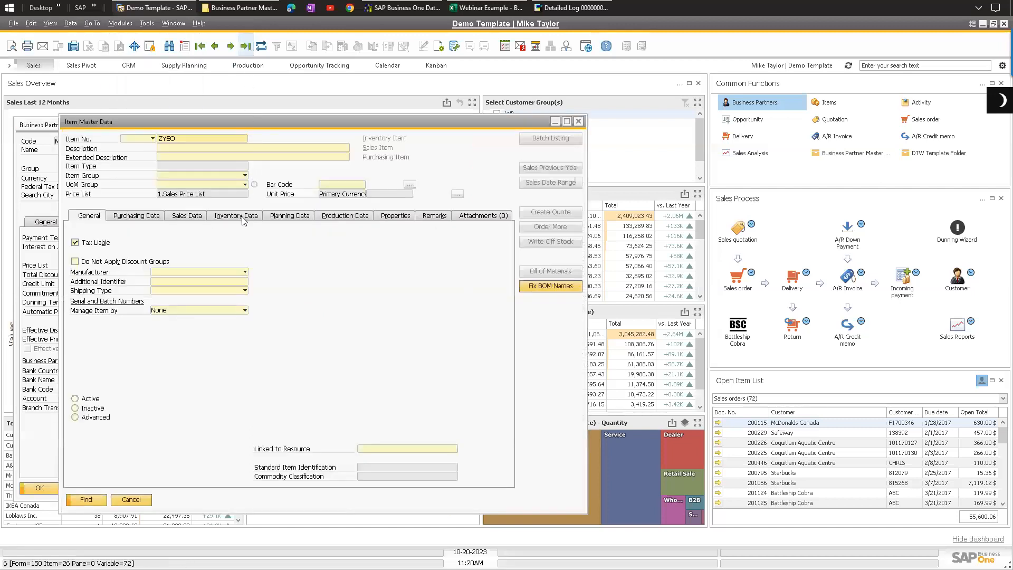
{"action": "key", "text": "Return"}
{"action": "left_click", "coordinate": [243, 221]}
{"action": "left_click_drag", "start_coordinate": [153, 403], "coordinate": [325, 421]}
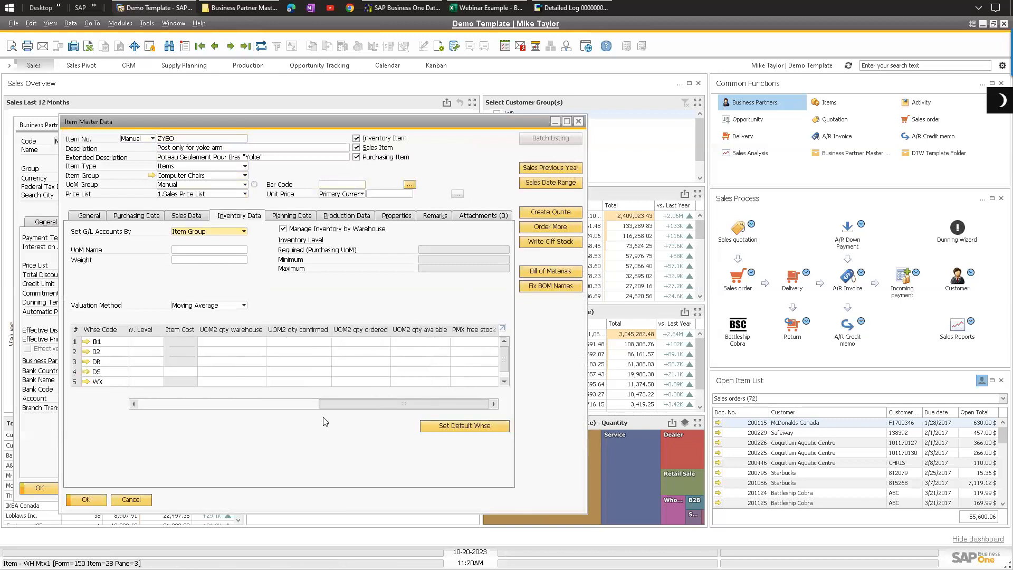
{"action": "left_click", "coordinate": [227, 404]}
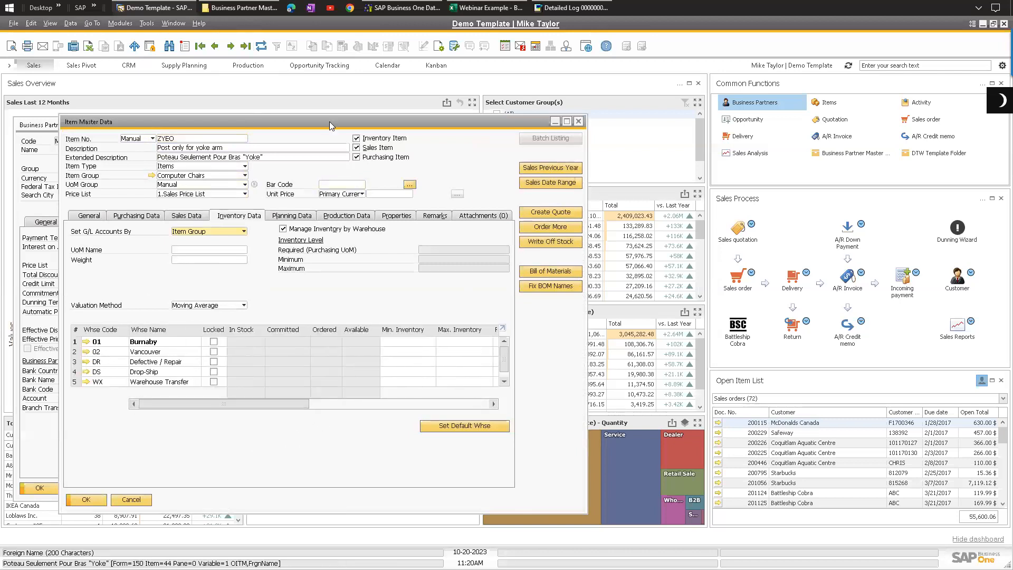
{"action": "left_click_drag", "start_coordinate": [305, 122], "coordinate": [351, 130]}
{"action": "key", "text": "Escape"}
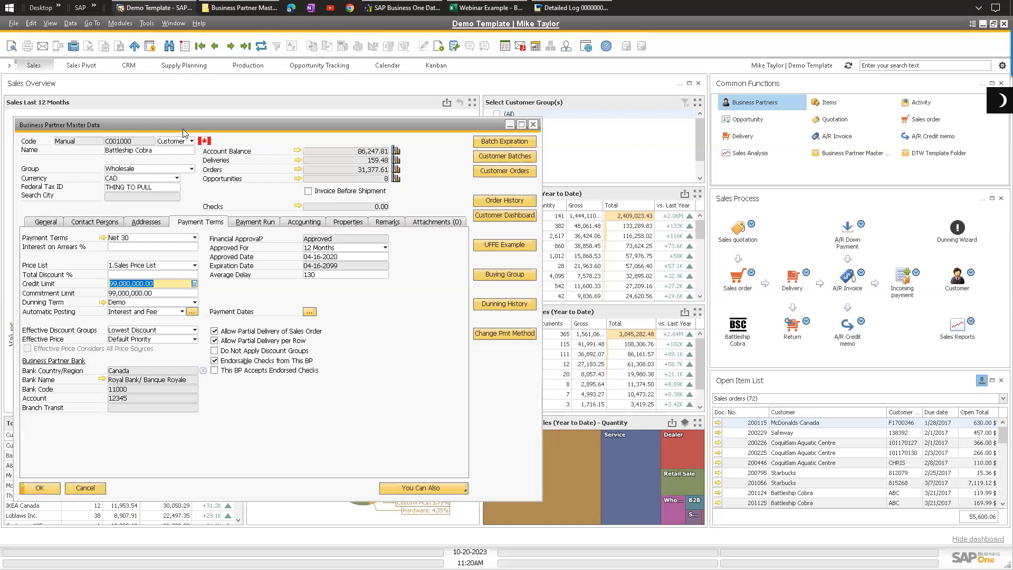
Step: Recheck the business partner's credit limit and commitment limit fields, then close the business partner window
{"action": "left_click_drag", "start_coordinate": [183, 129], "coordinate": [215, 125]}
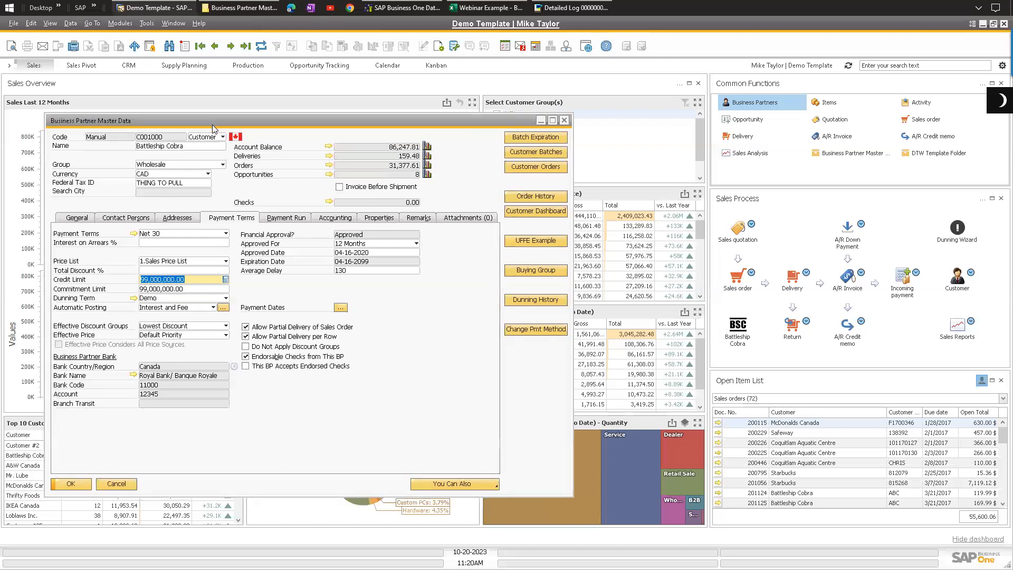
{"action": "left_click", "coordinate": [189, 280]}
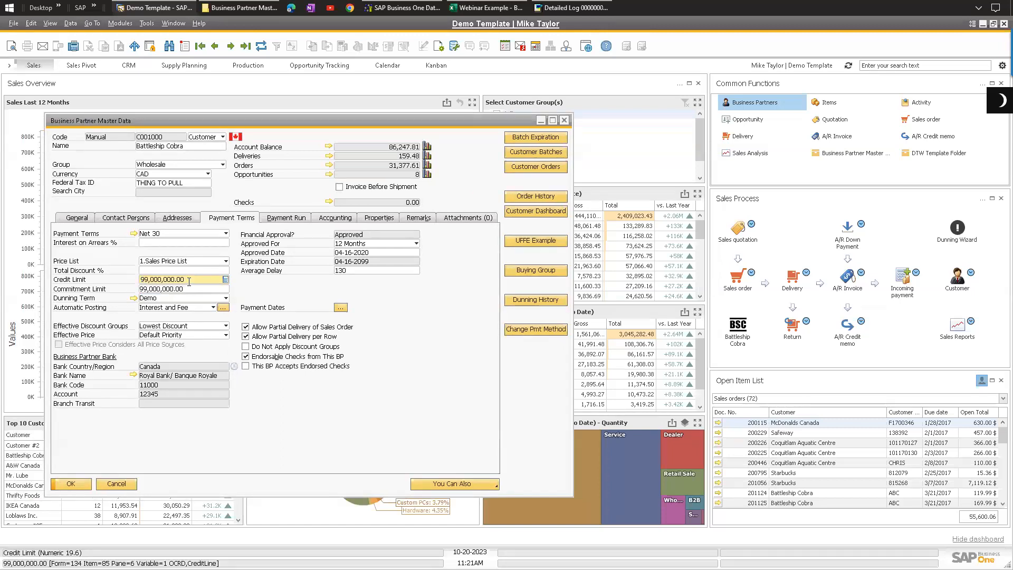
{"action": "key", "text": "Tab"}
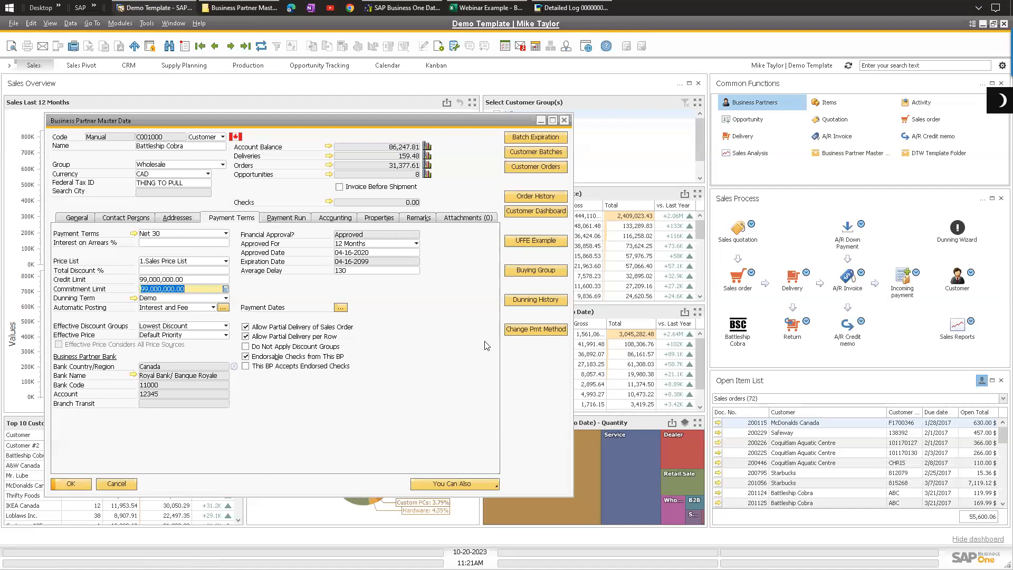
{"action": "key", "text": "End"}
{"action": "left_click", "coordinate": [564, 121]}
{"action": "left_click", "coordinate": [684, 169]}
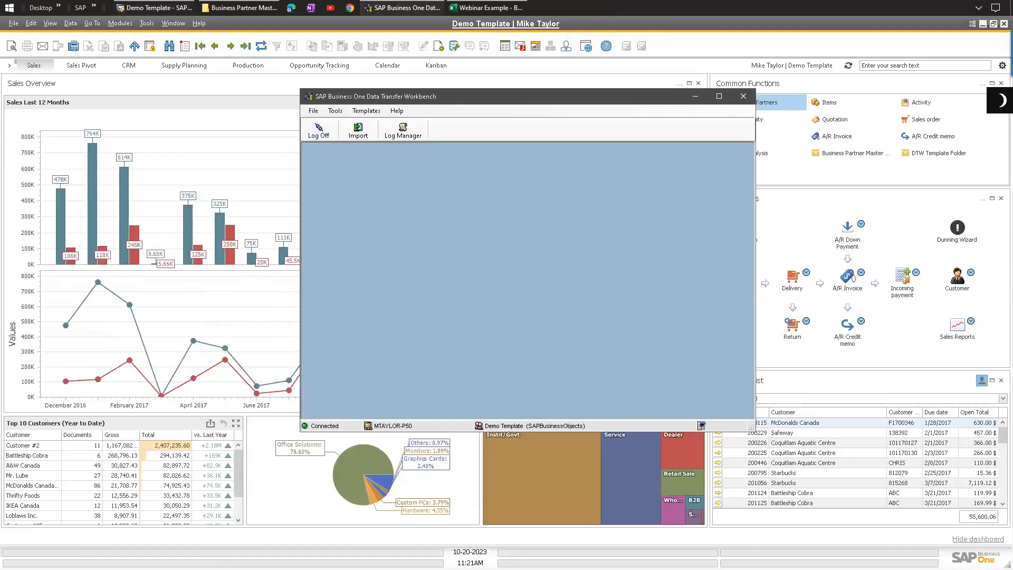
{"action": "key", "text": "shift+F5"}
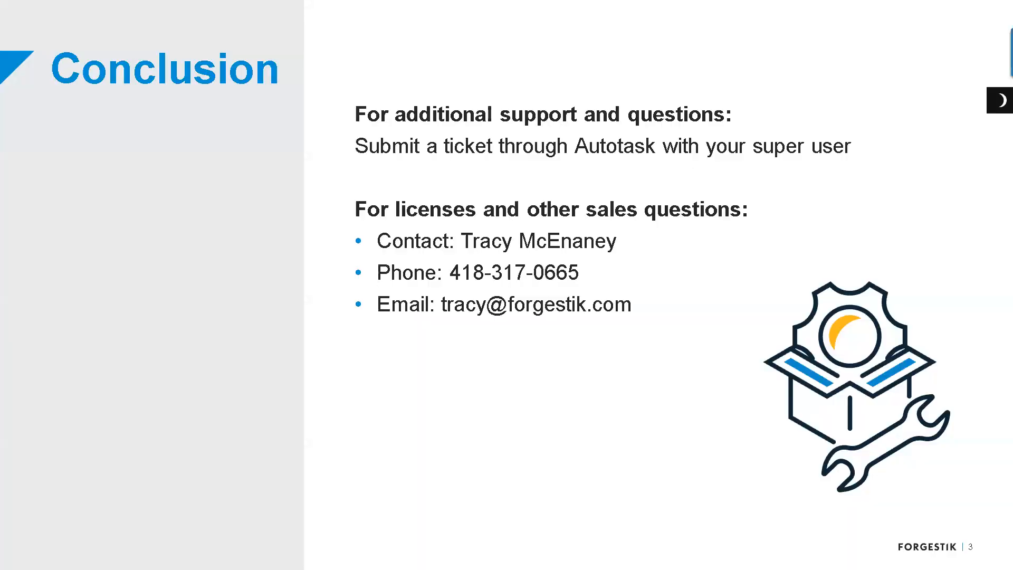
{"action": "key", "text": "Right"}
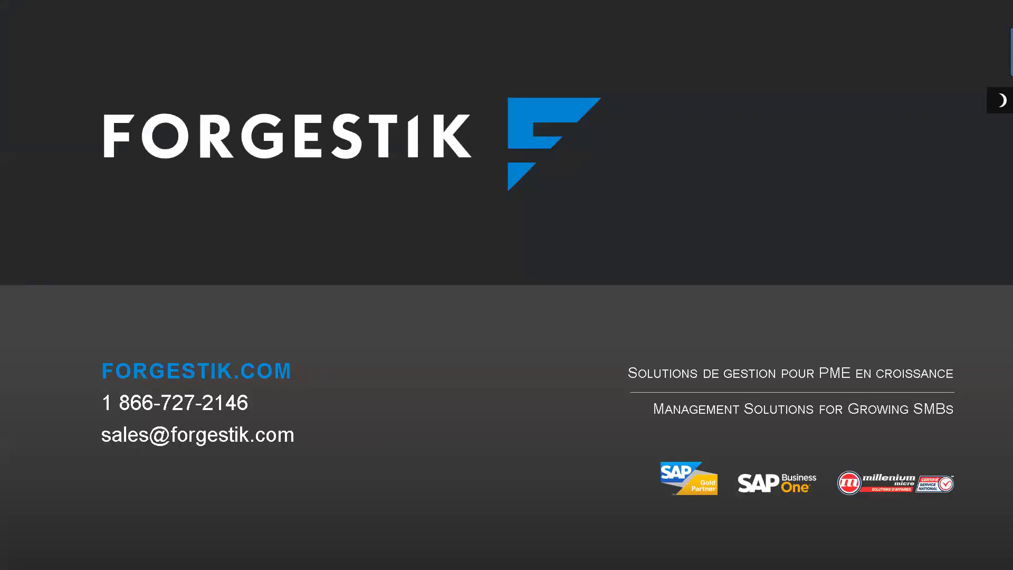